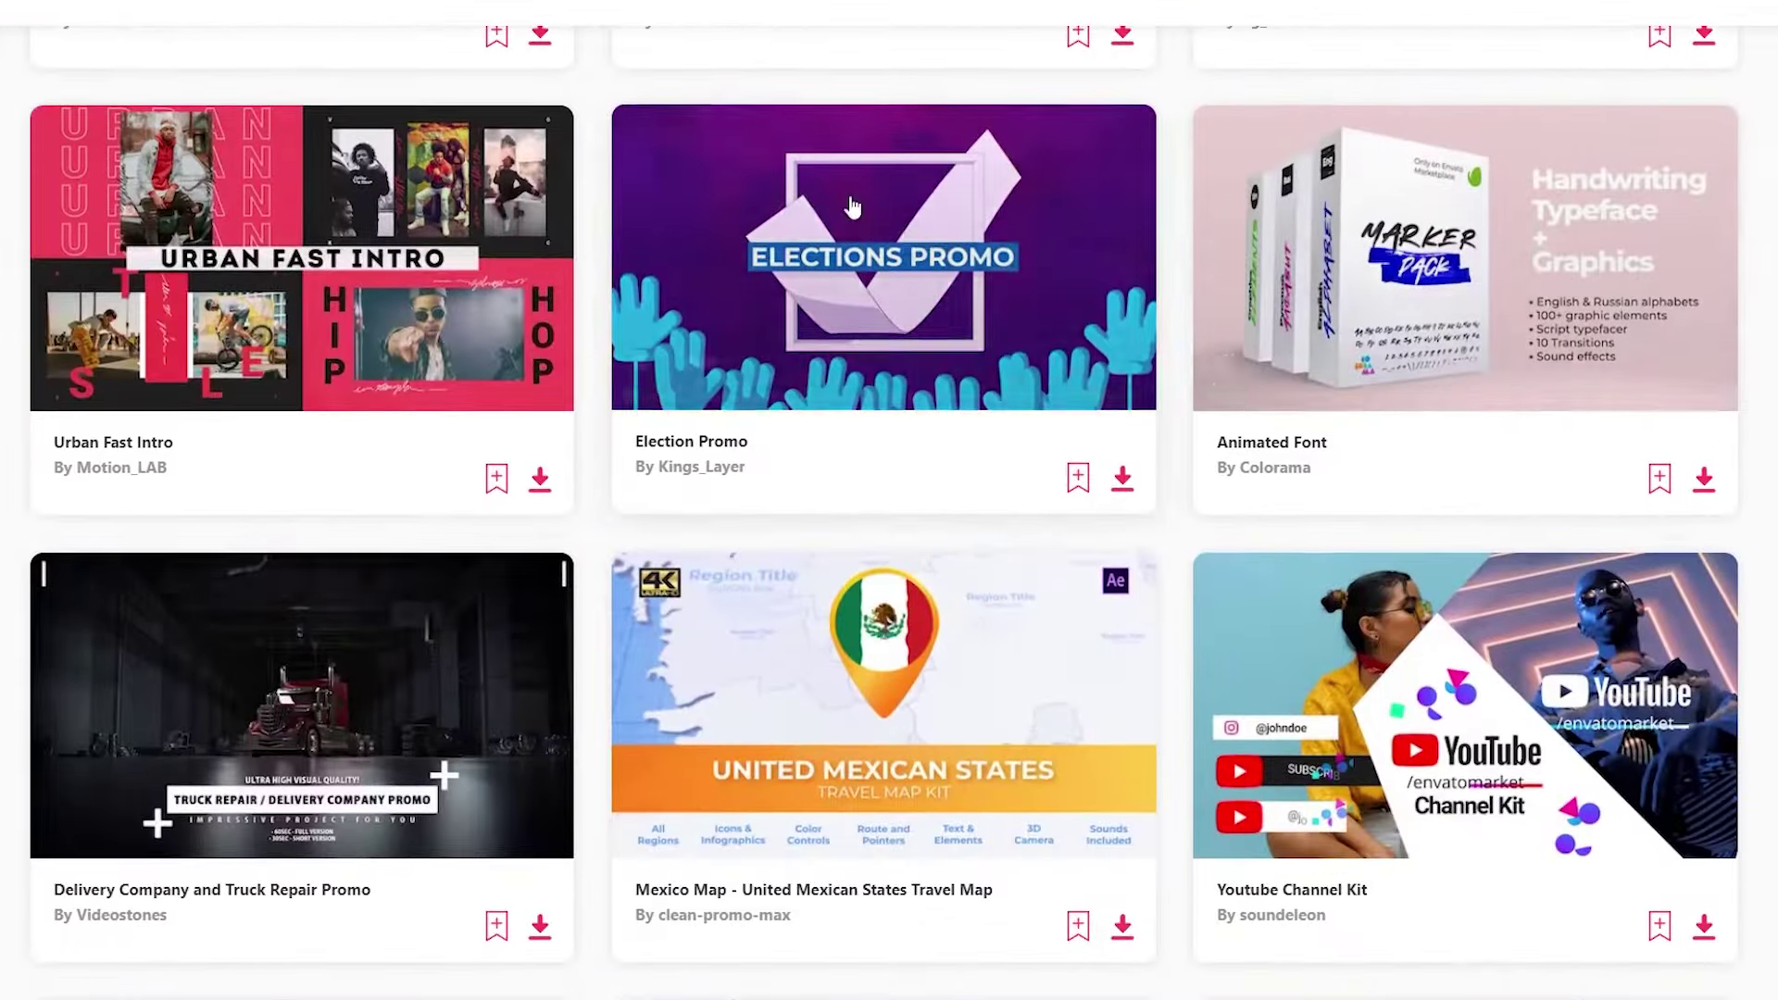
- Browse the Envato Elements template gallery, then bring up the After Effects Welcome home screen
mouse_move(414, 242)
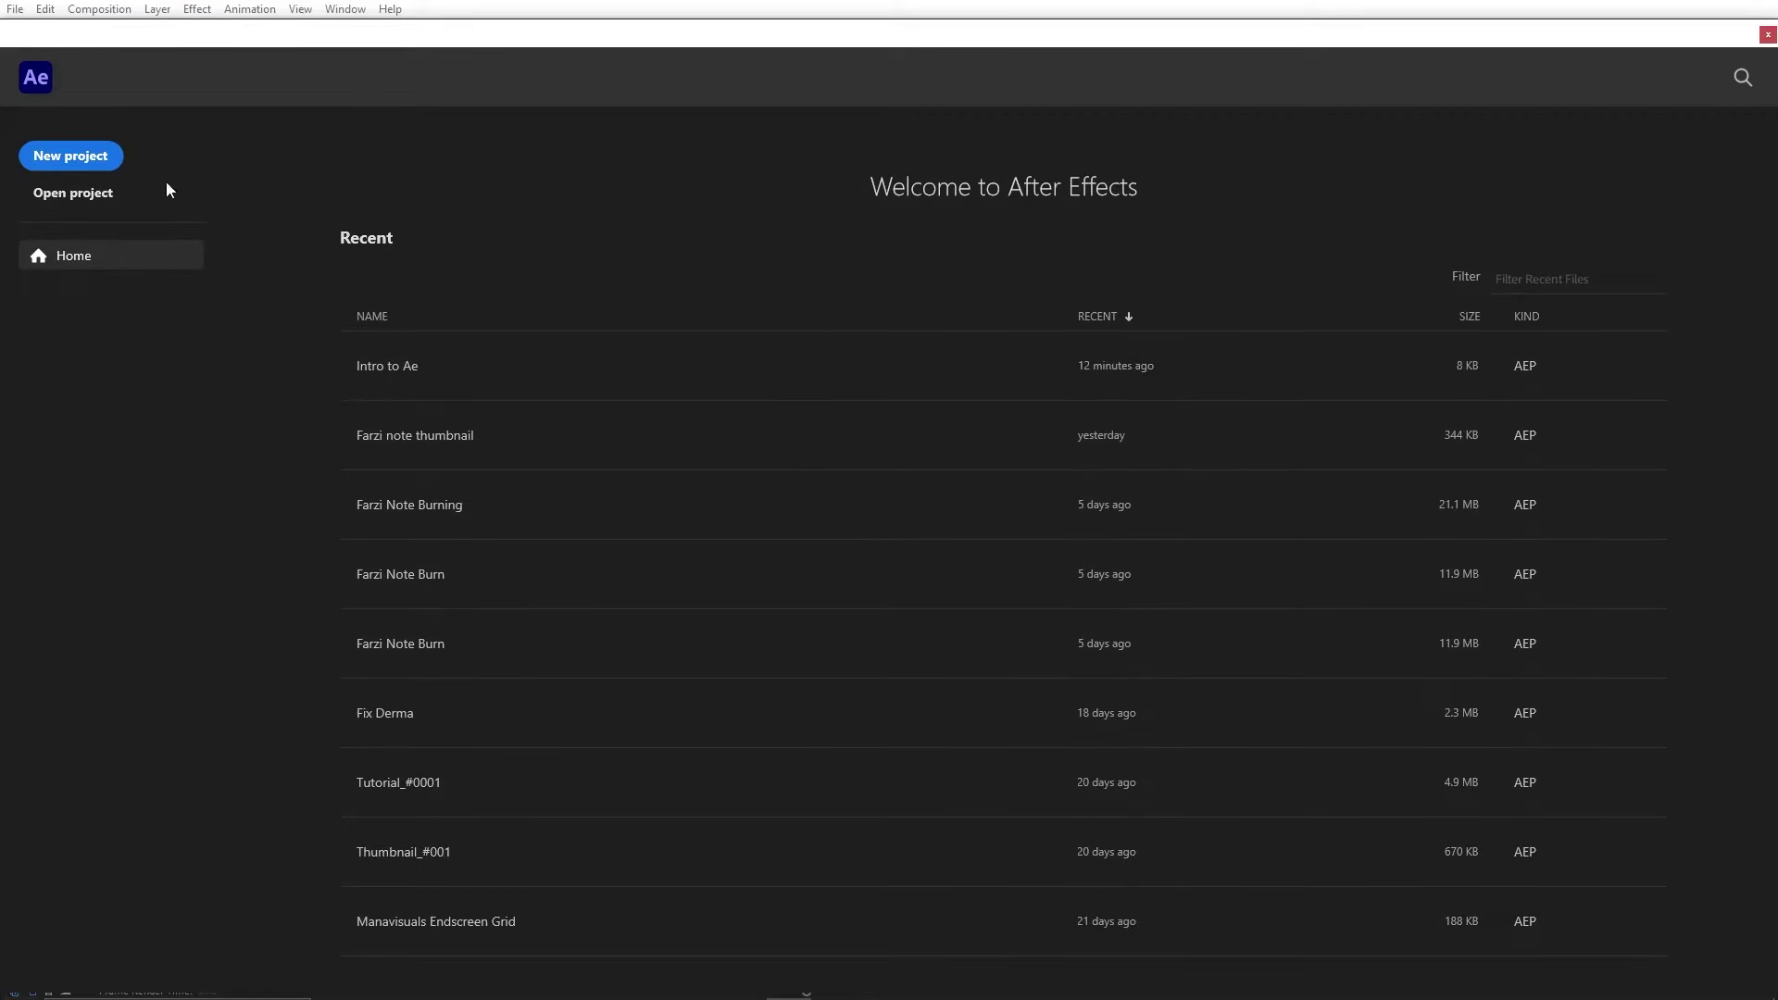
- Start a new empty project and save it in the Ae folder as 'Intro to Ae'
click(67, 157)
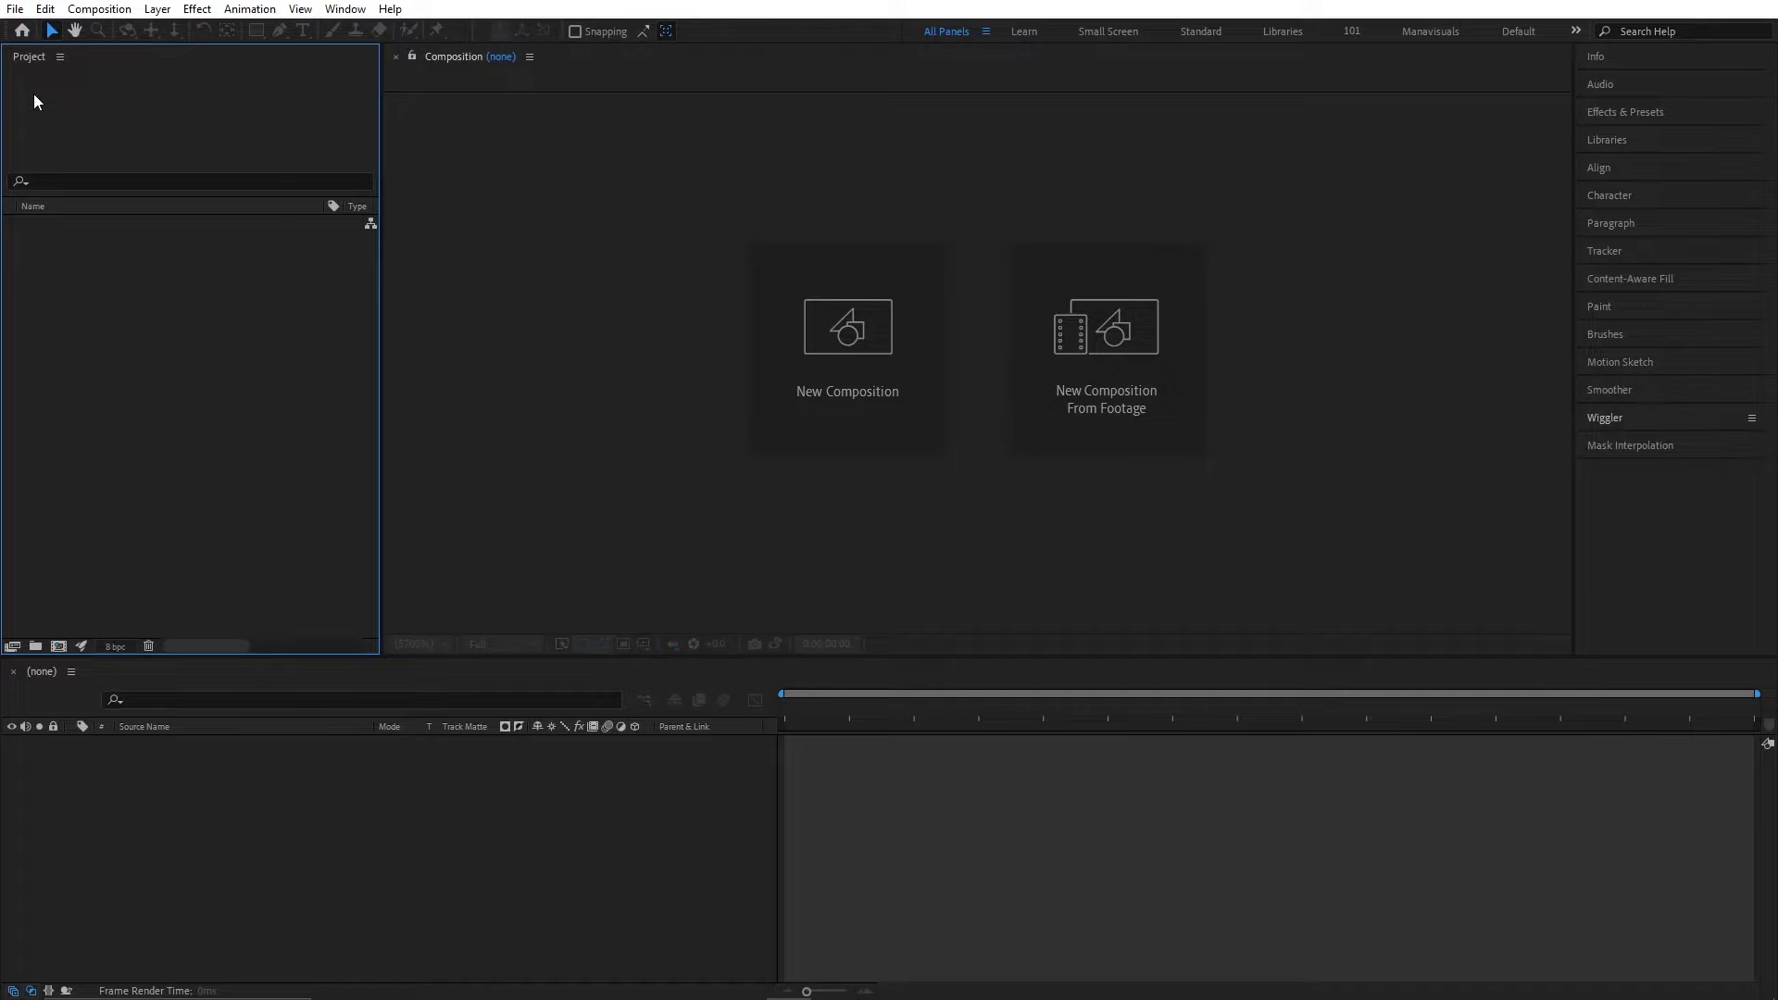
click(17, 11)
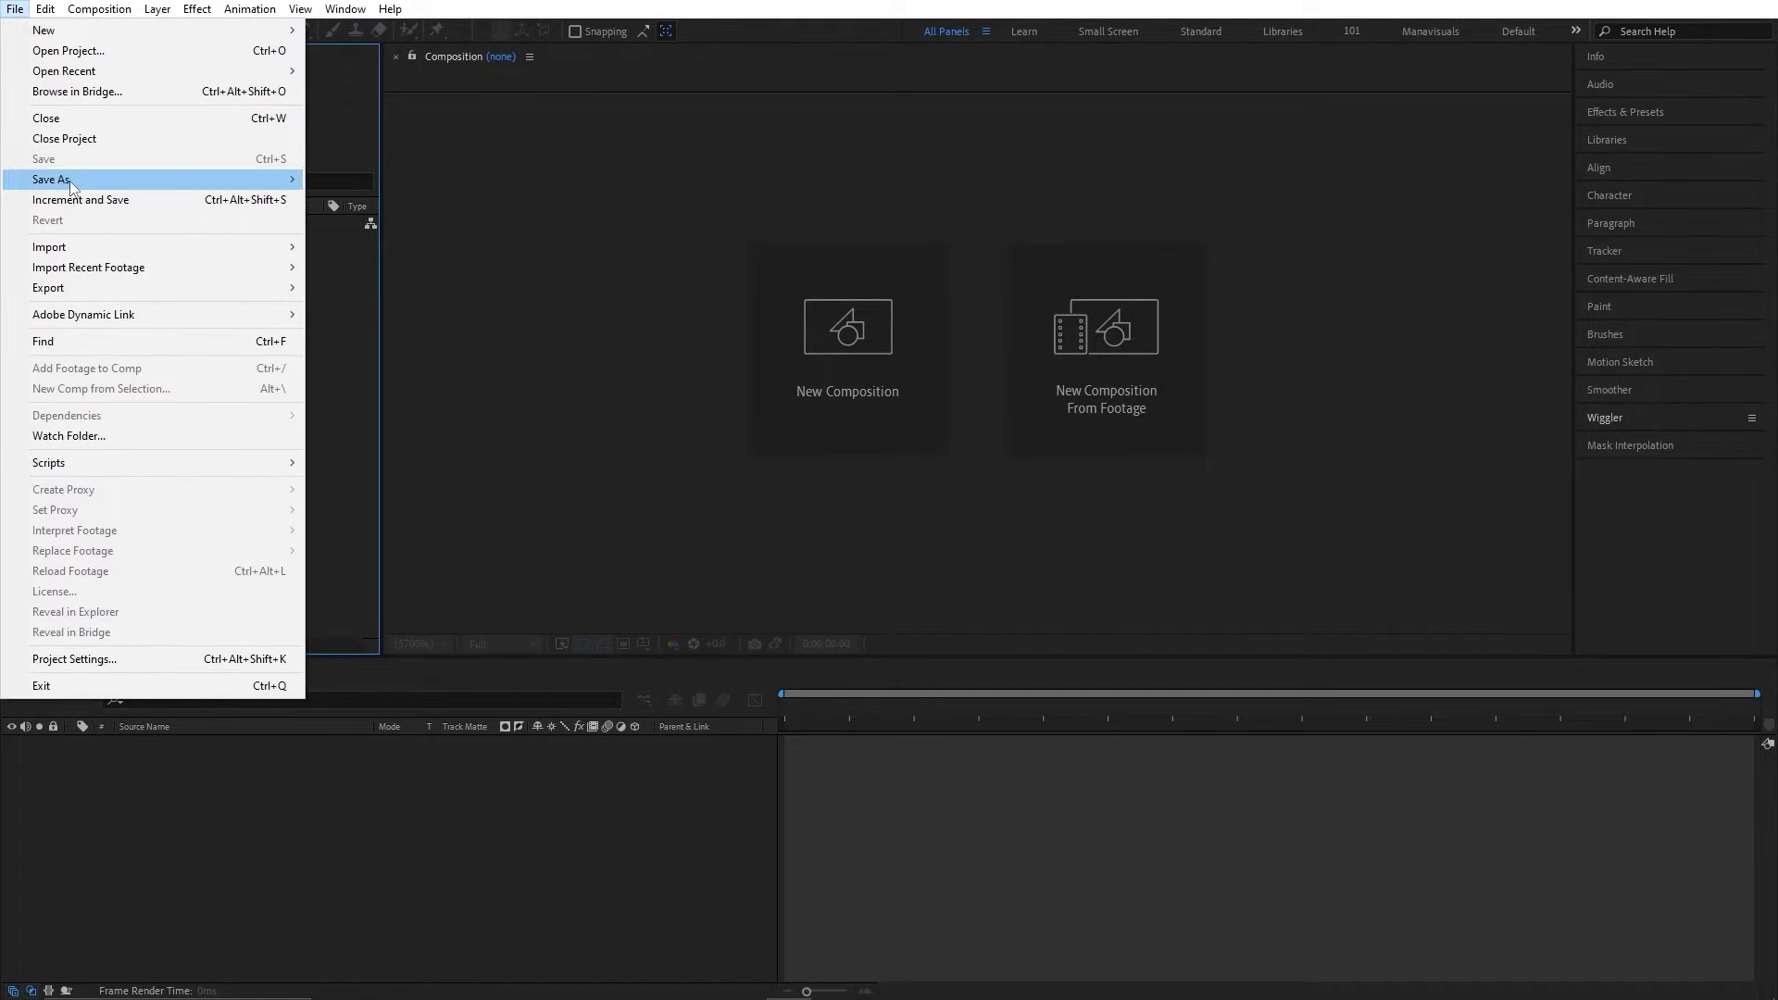
mouse_move(72, 185)
click(358, 179)
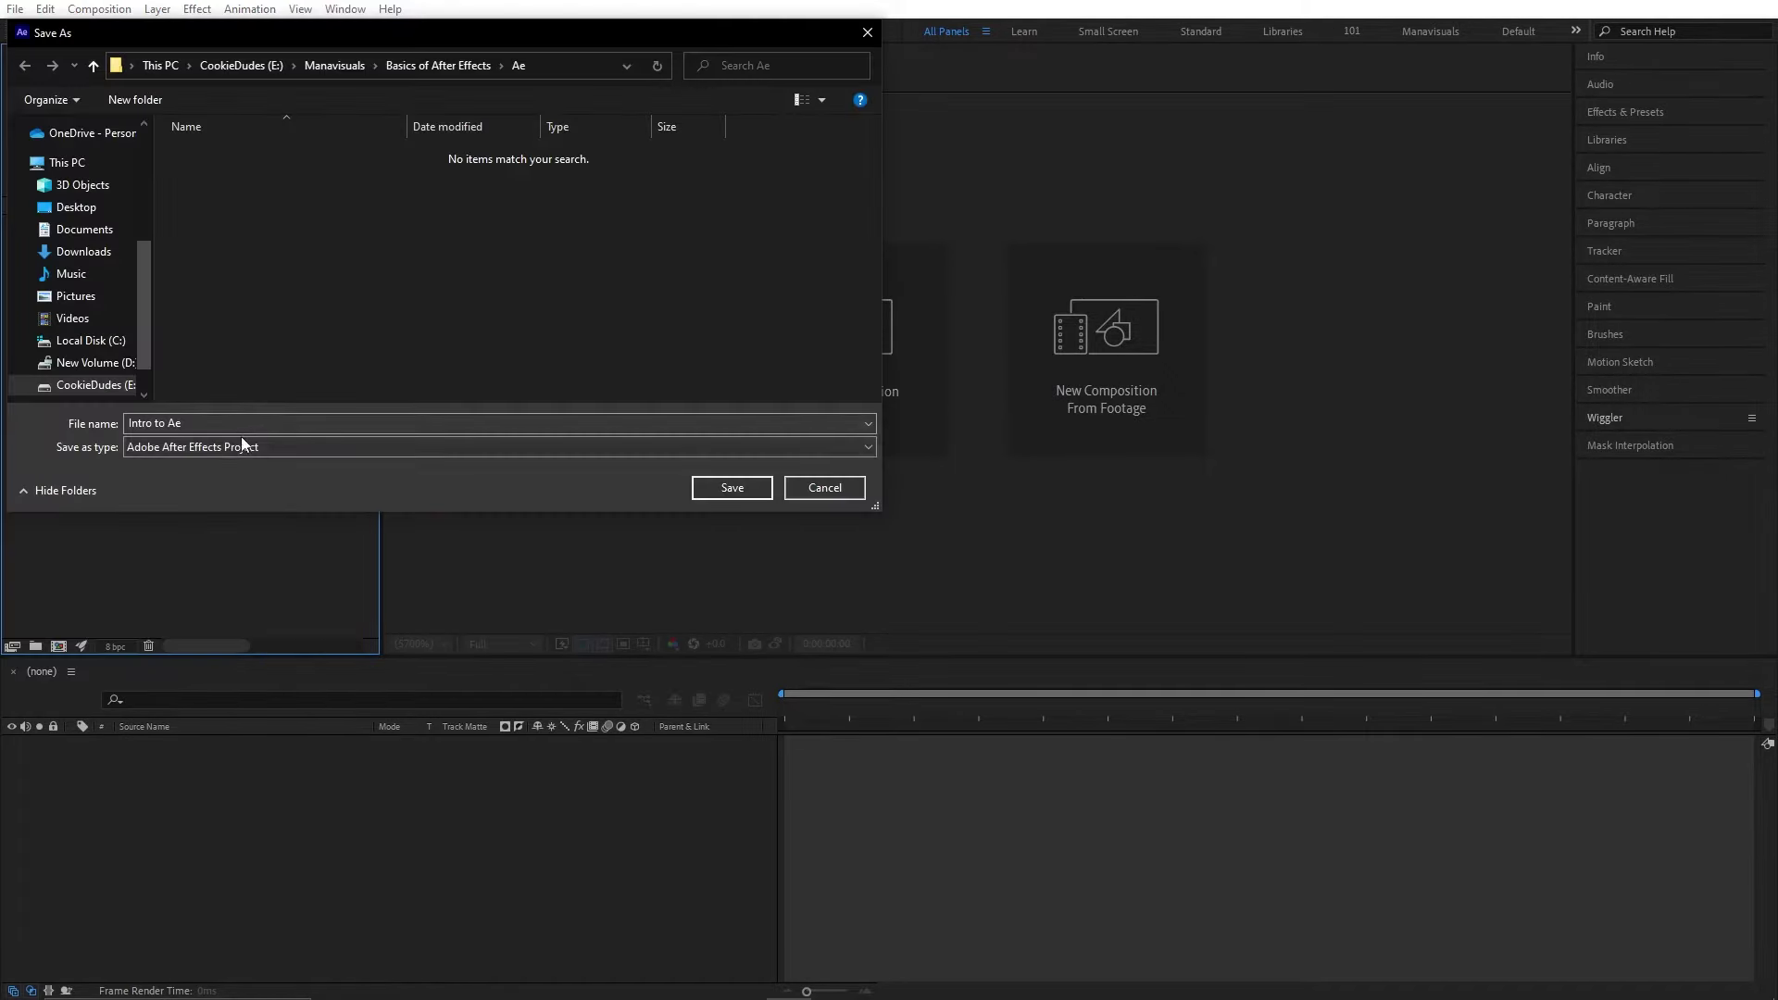
text(Intro)
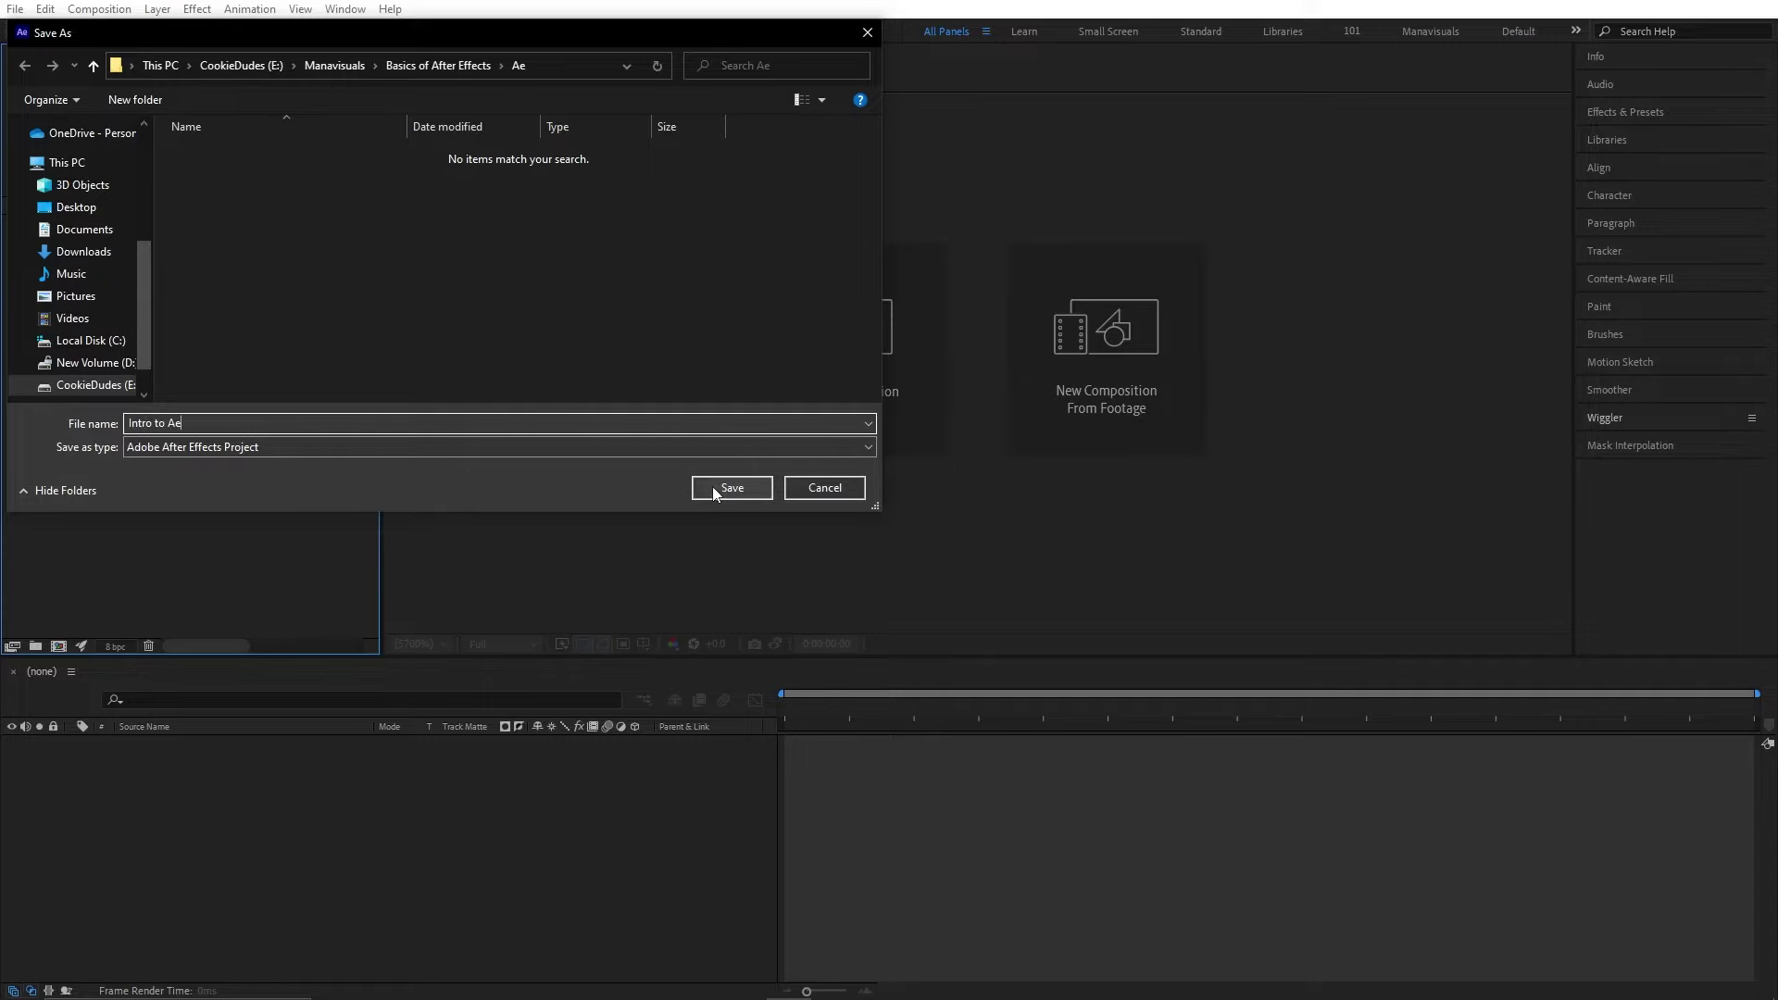
click(713, 488)
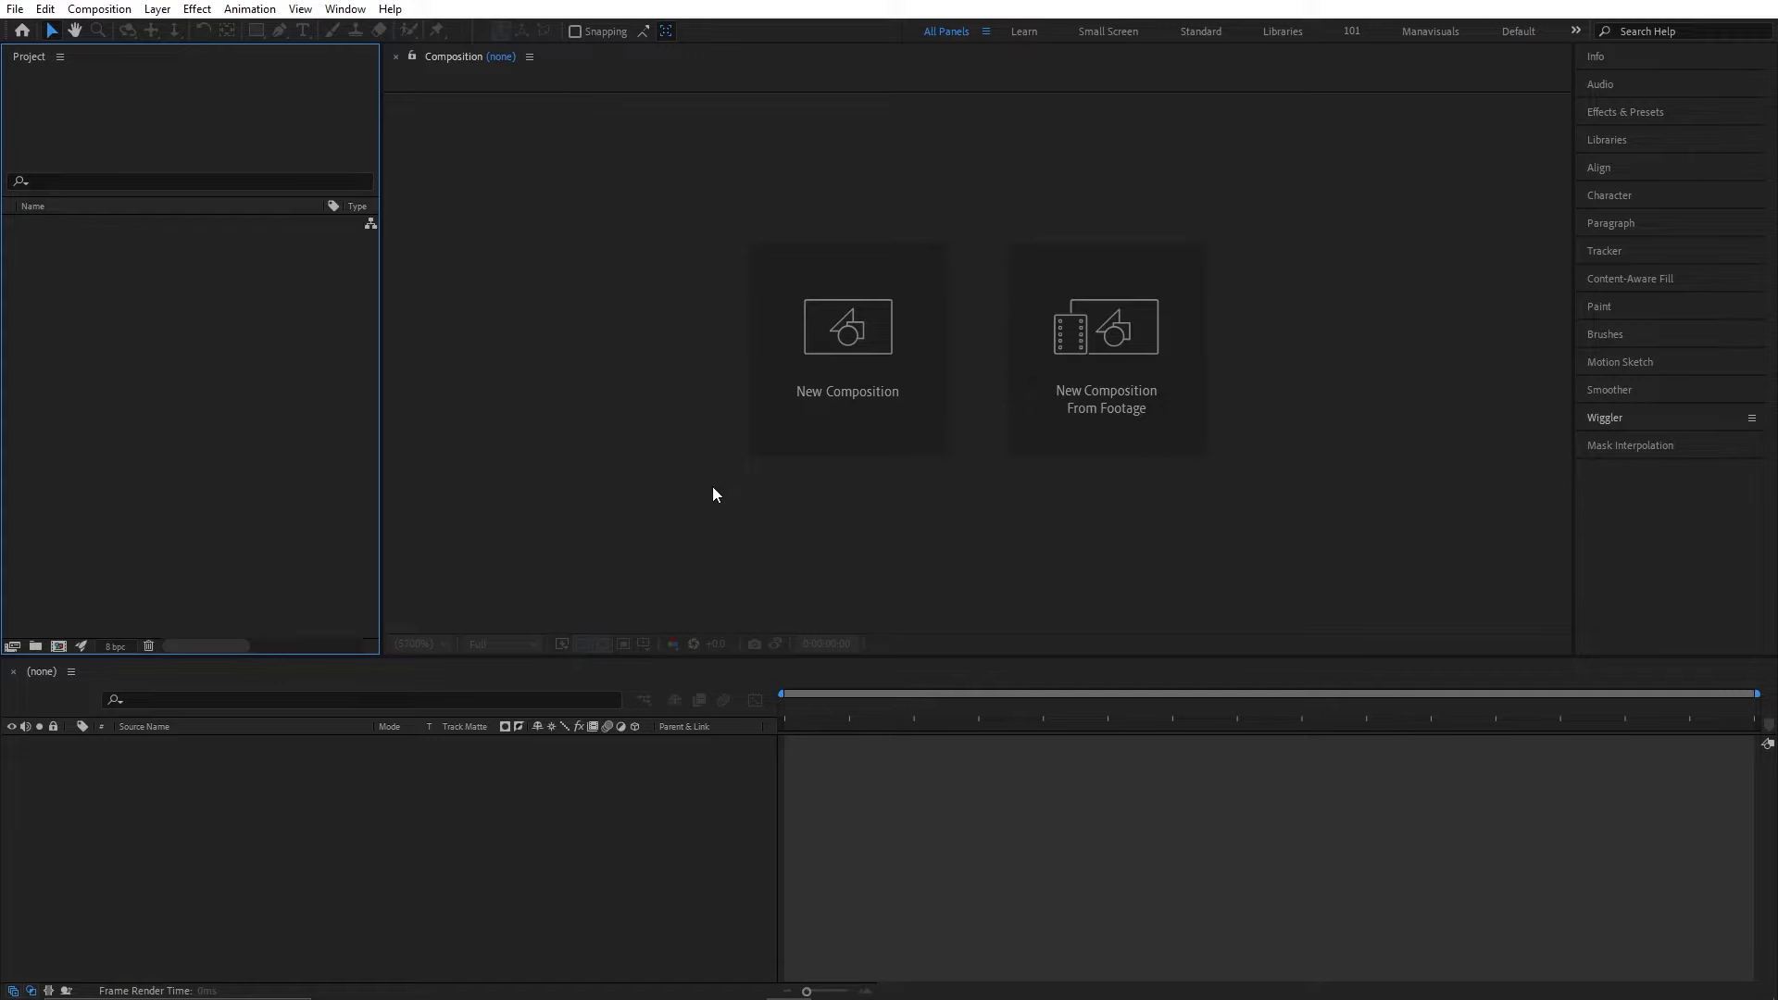
- Set the Auto-Save preferences to store project versions next to the project file
click(45, 11)
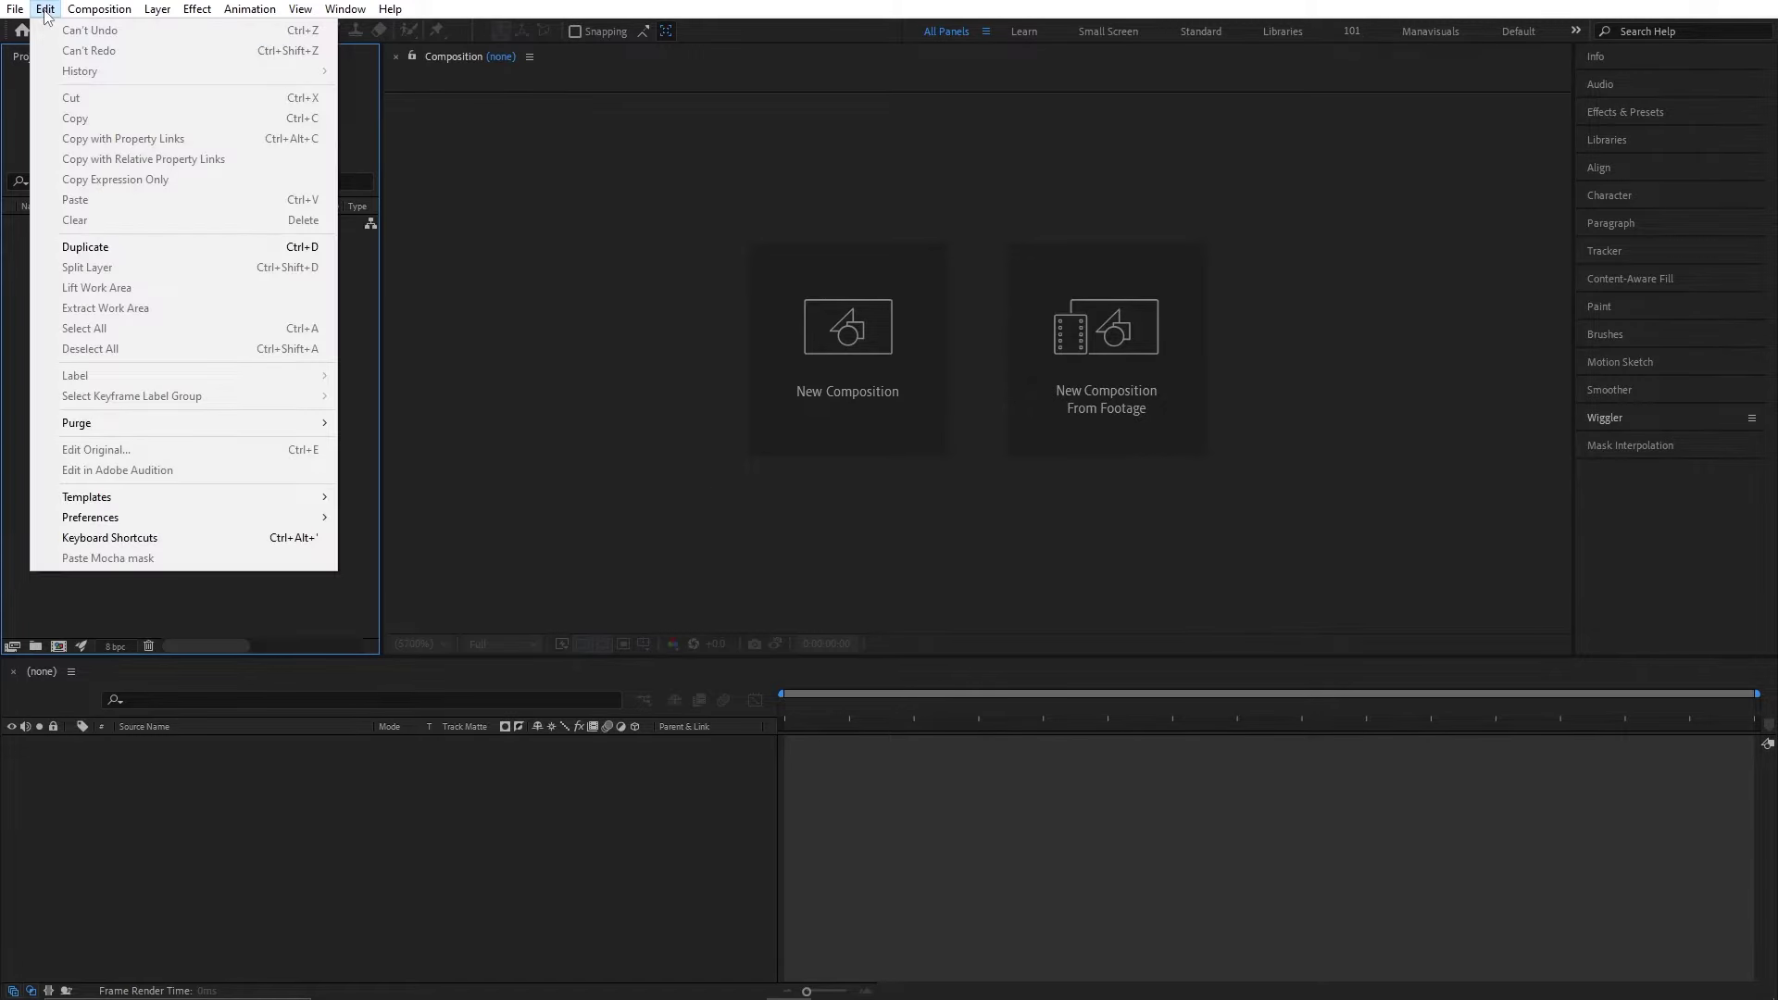
mouse_move(141, 523)
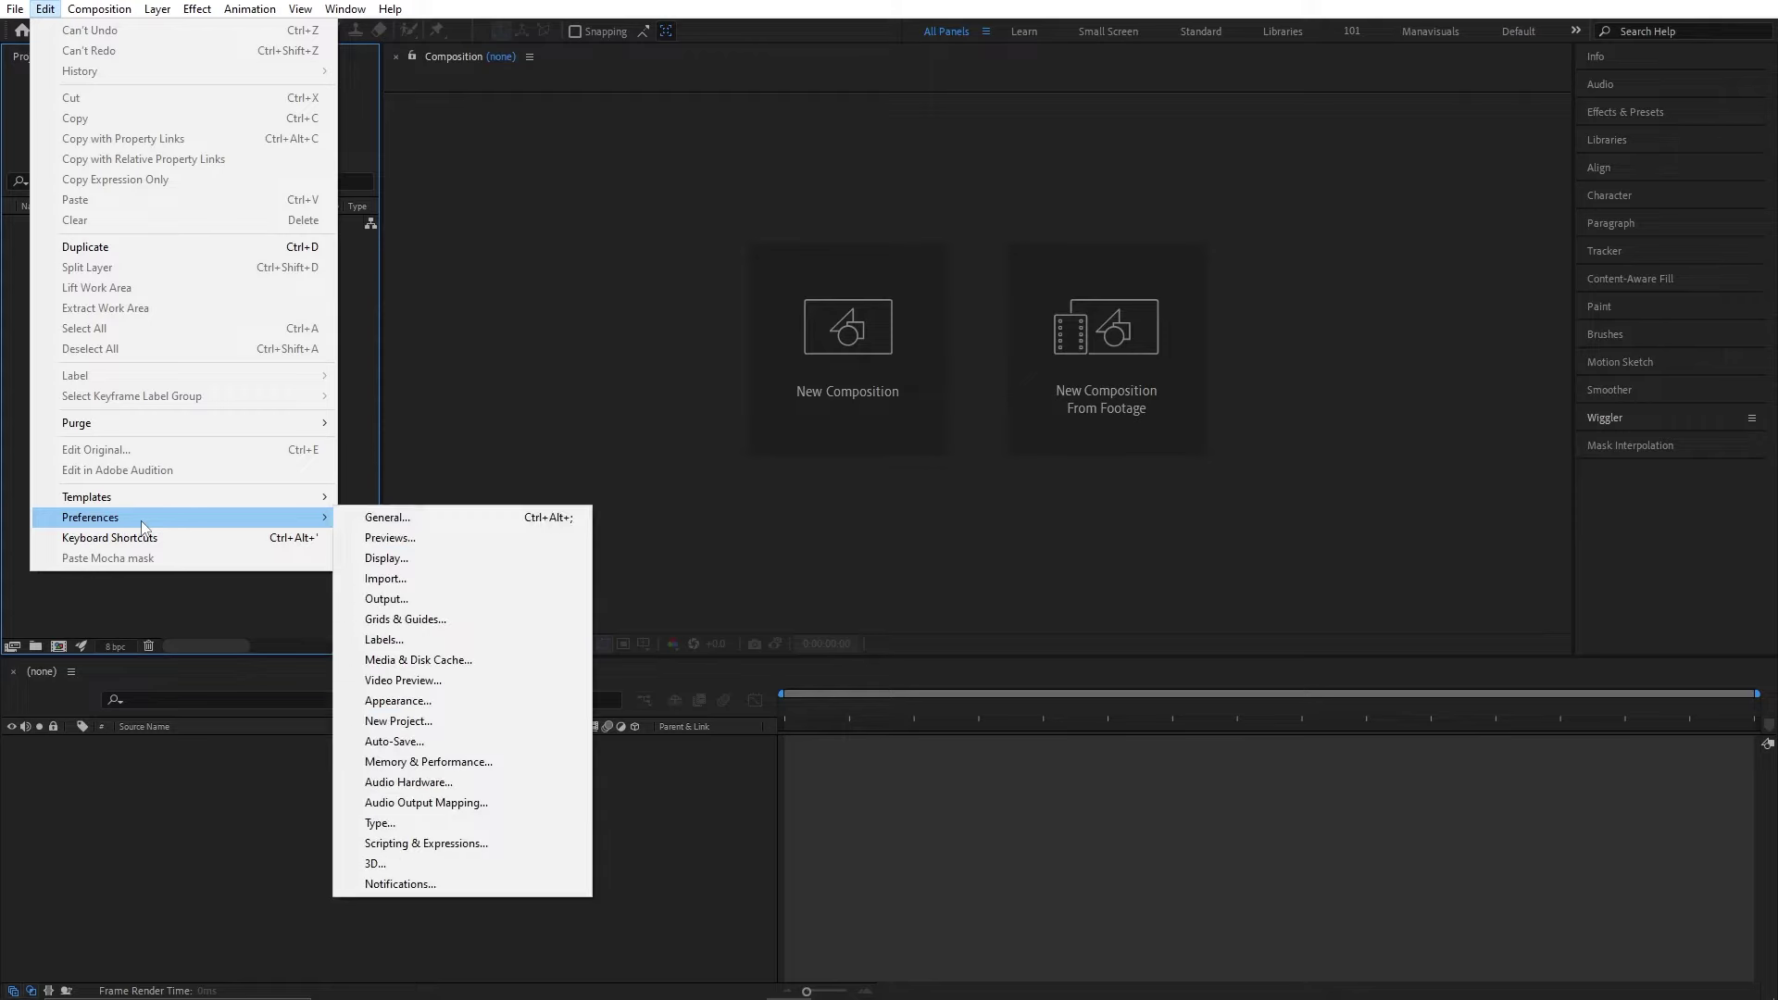
click(438, 741)
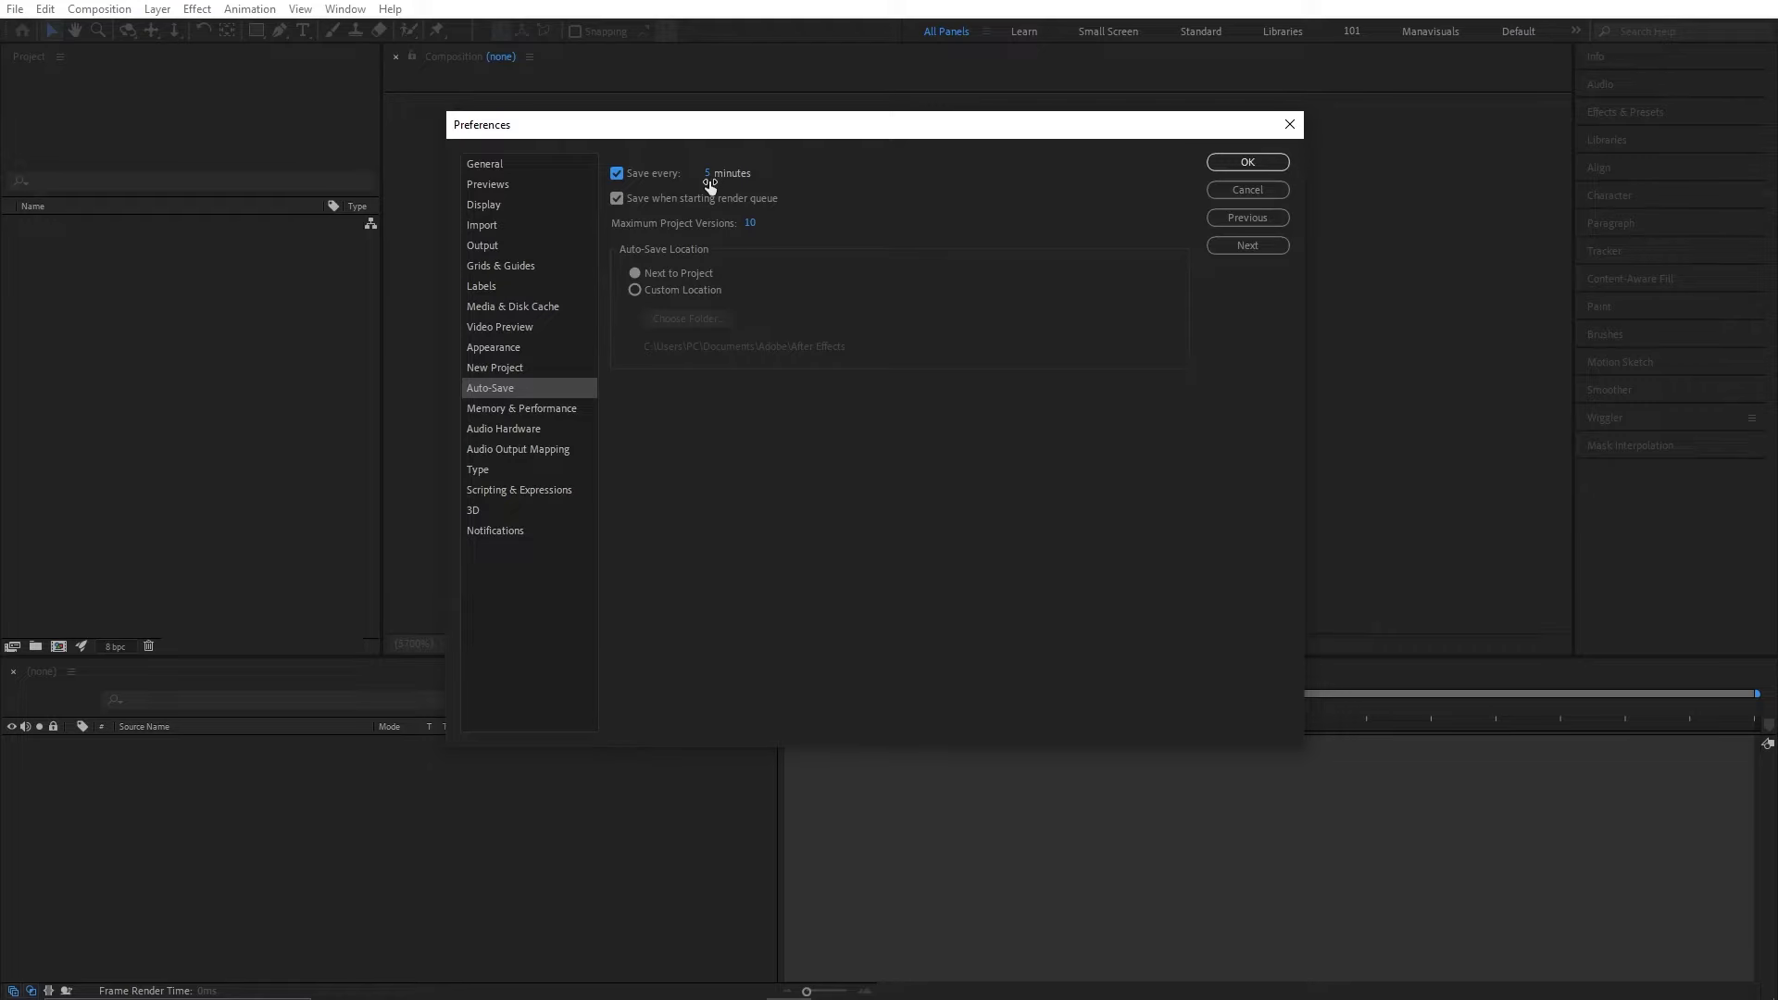
click(673, 276)
click(1240, 165)
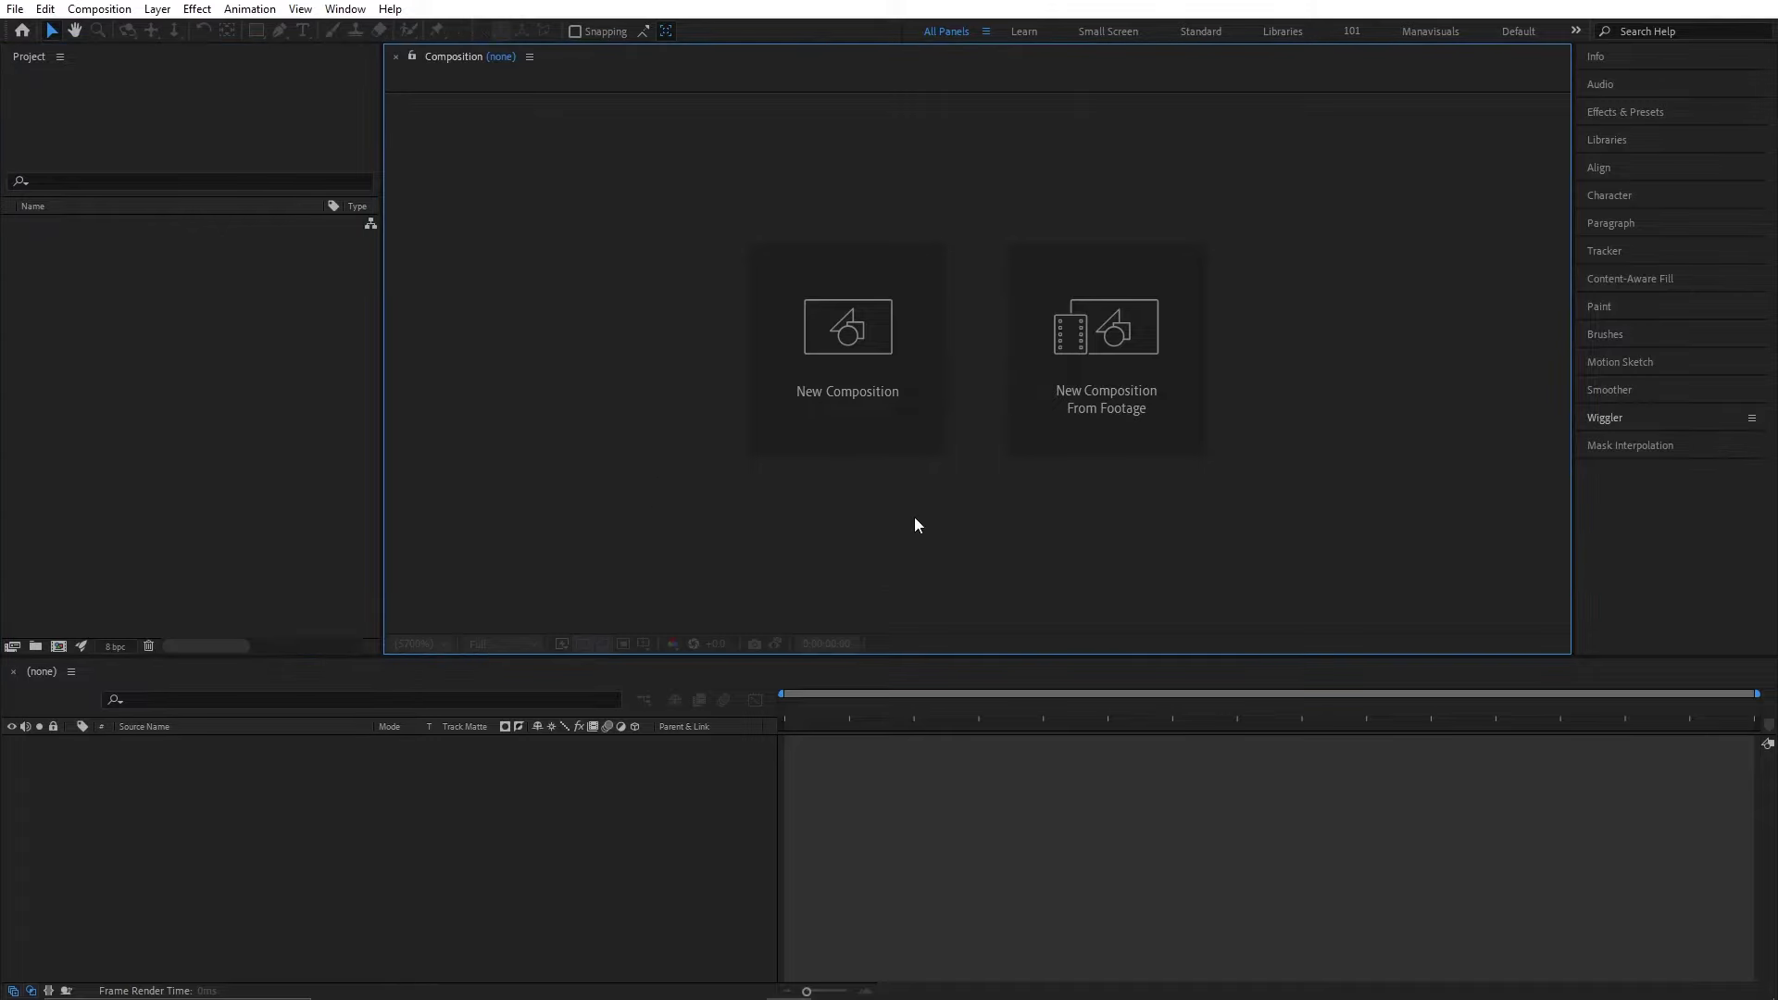
- Switch to the All Panels workspace
click(360, 11)
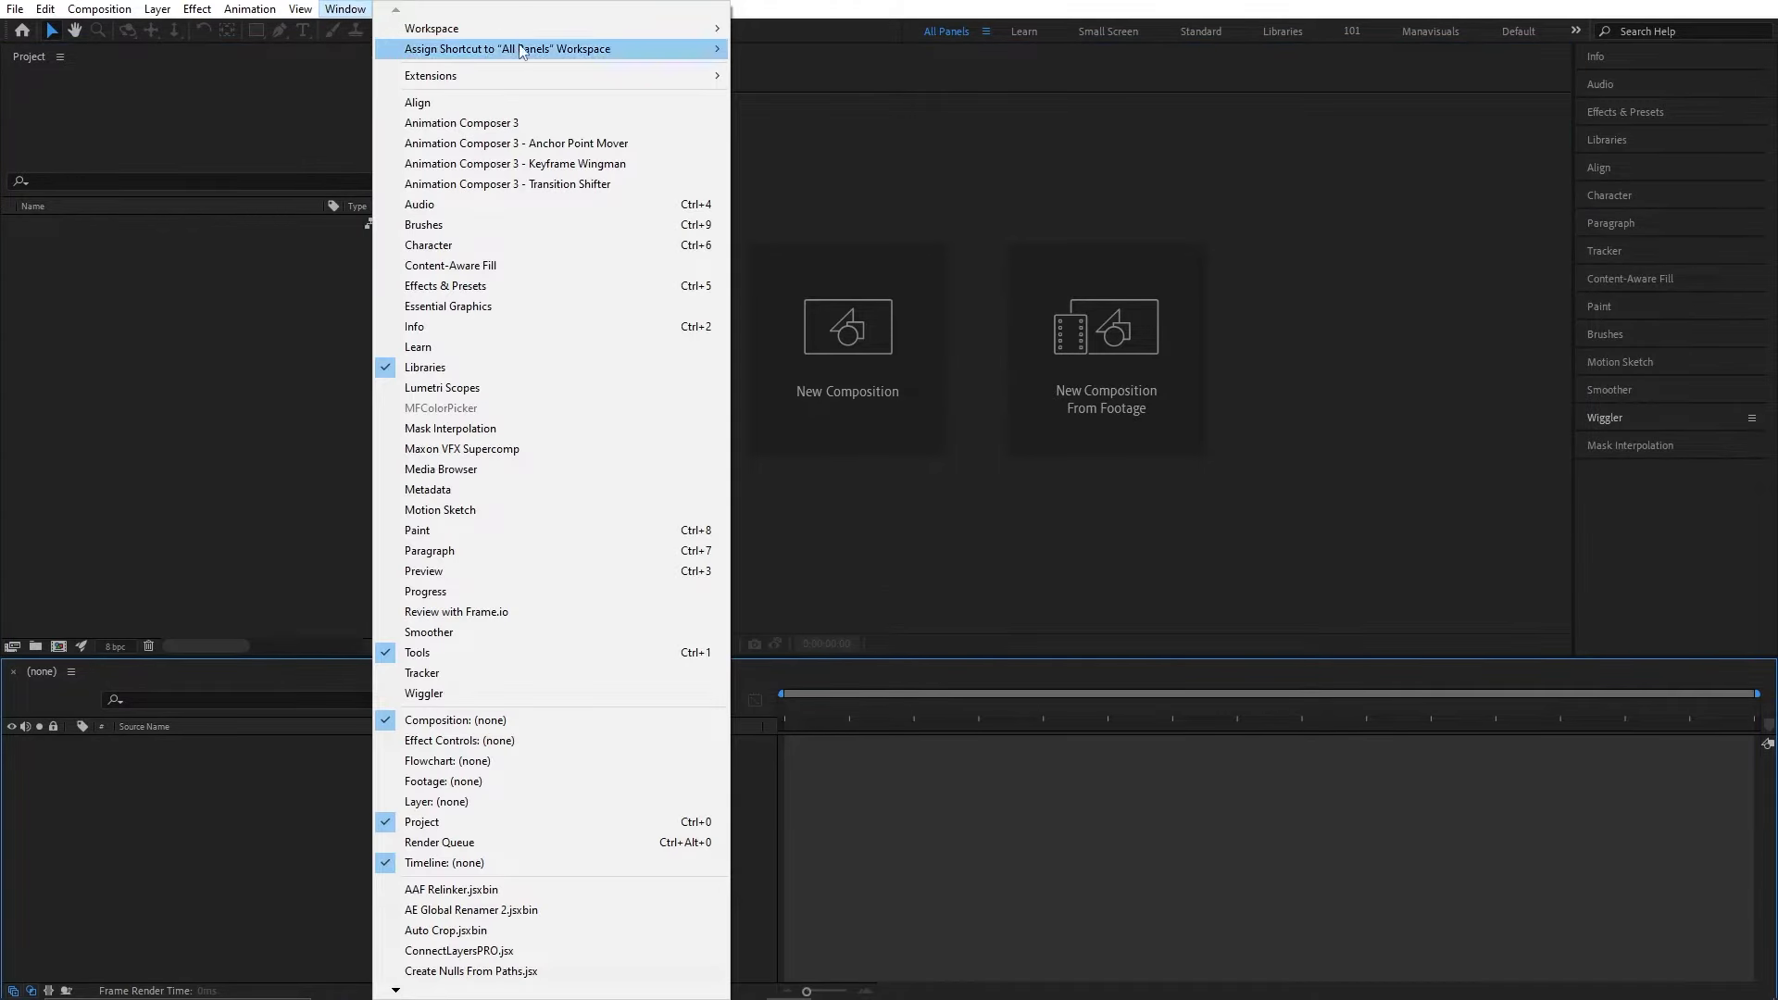
mouse_move(562, 31)
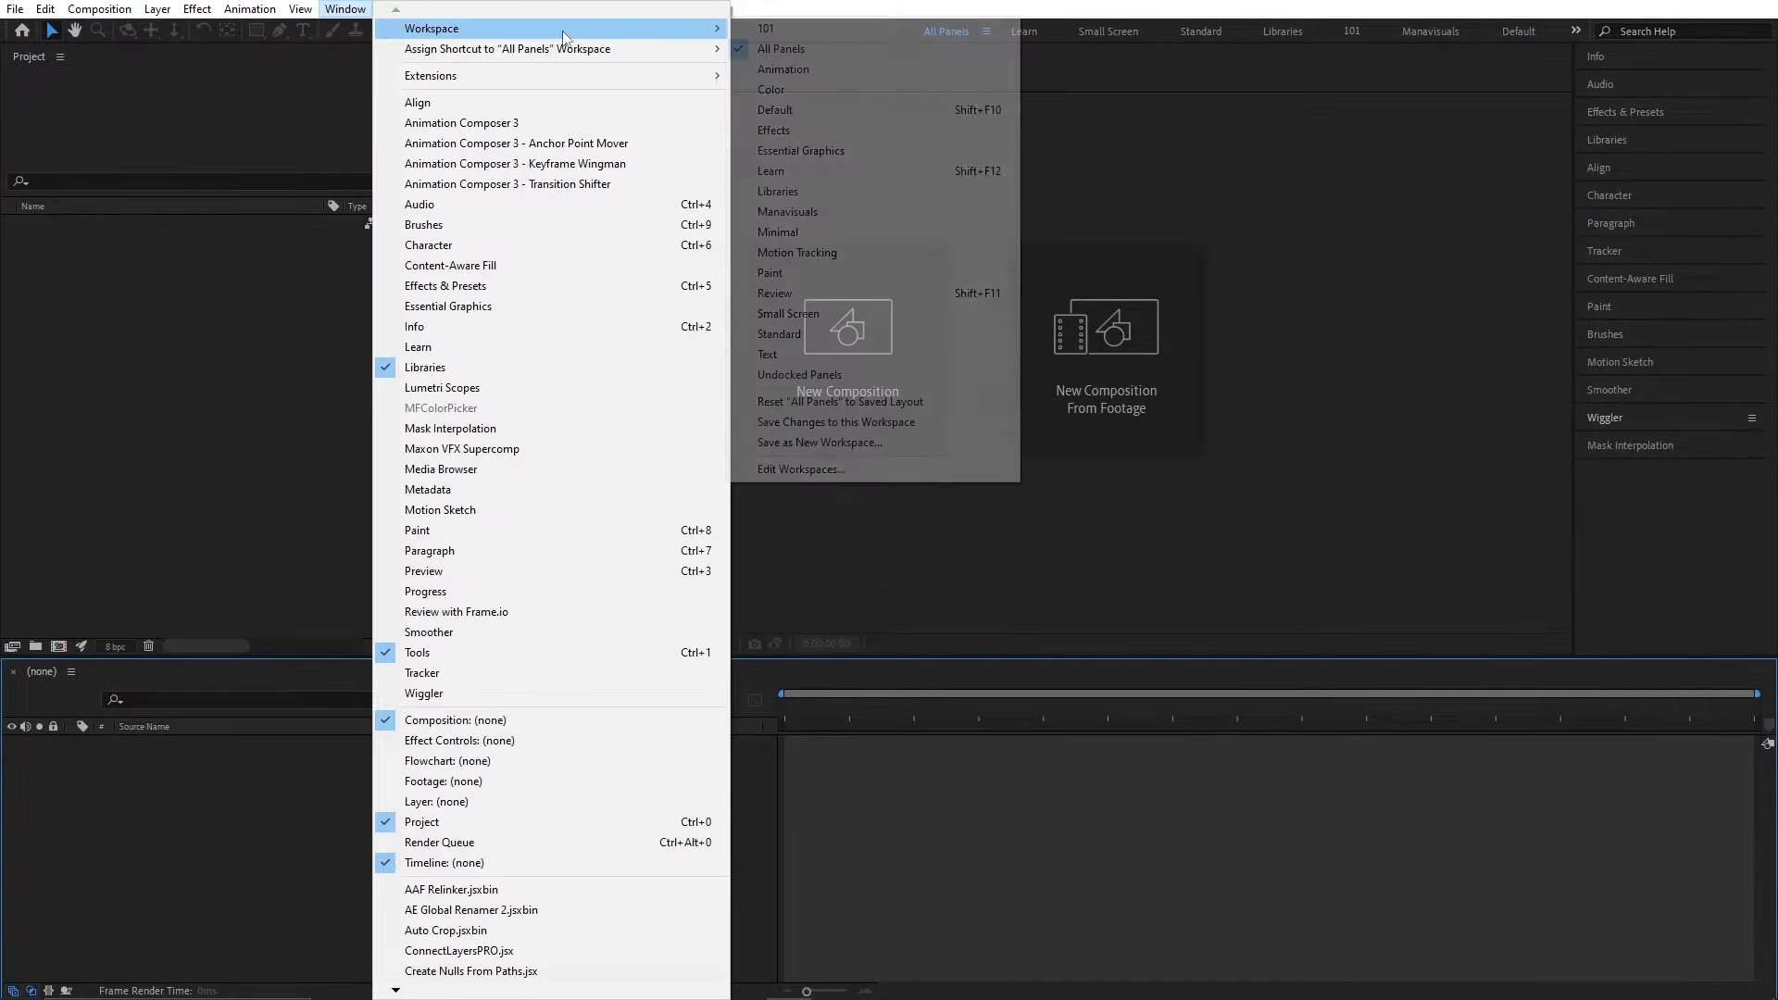
click(793, 51)
click(196, 332)
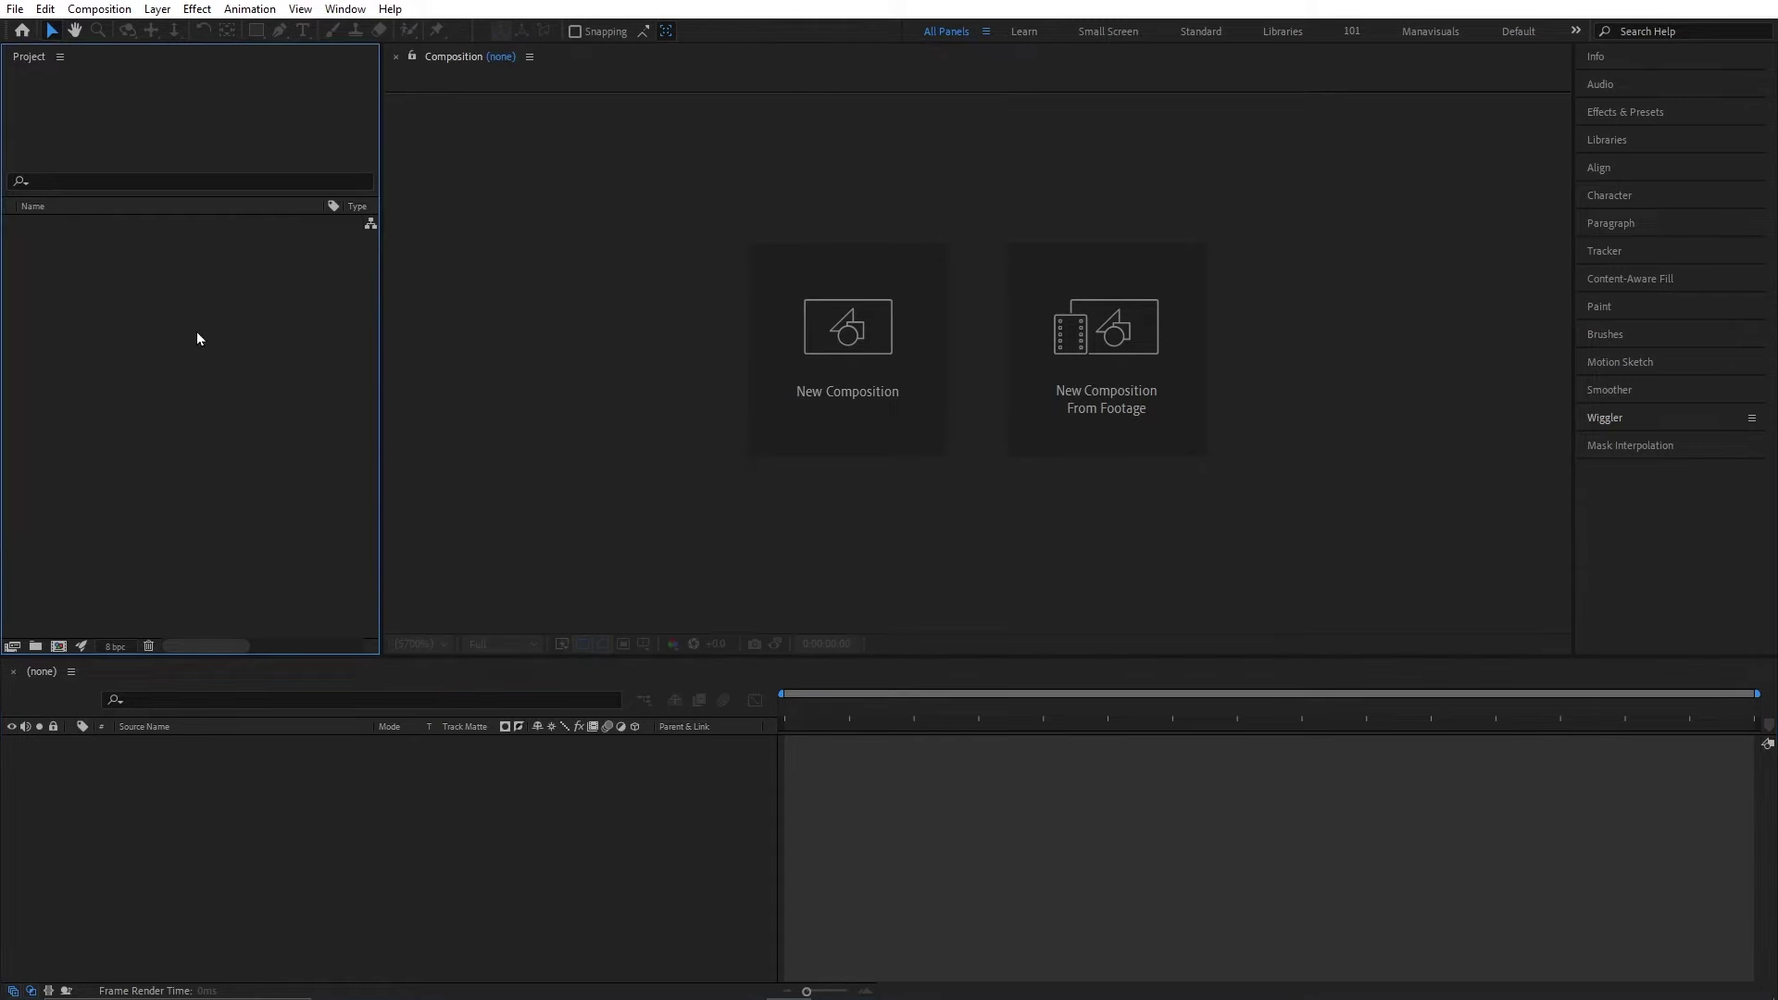
- Import Coffee Shop.mp4, SB_Cup Footage.mp4 and Starbucks logo.png from Explorer into the Project panel
key(alt+Tab)
mouse_move(909, 88)
mouse_down()
mouse_move(698, 219)
mouse_move(725, 207)
mouse_up()
drag(784, 439, 243, 355)
drag(599, 400, 191, 394)
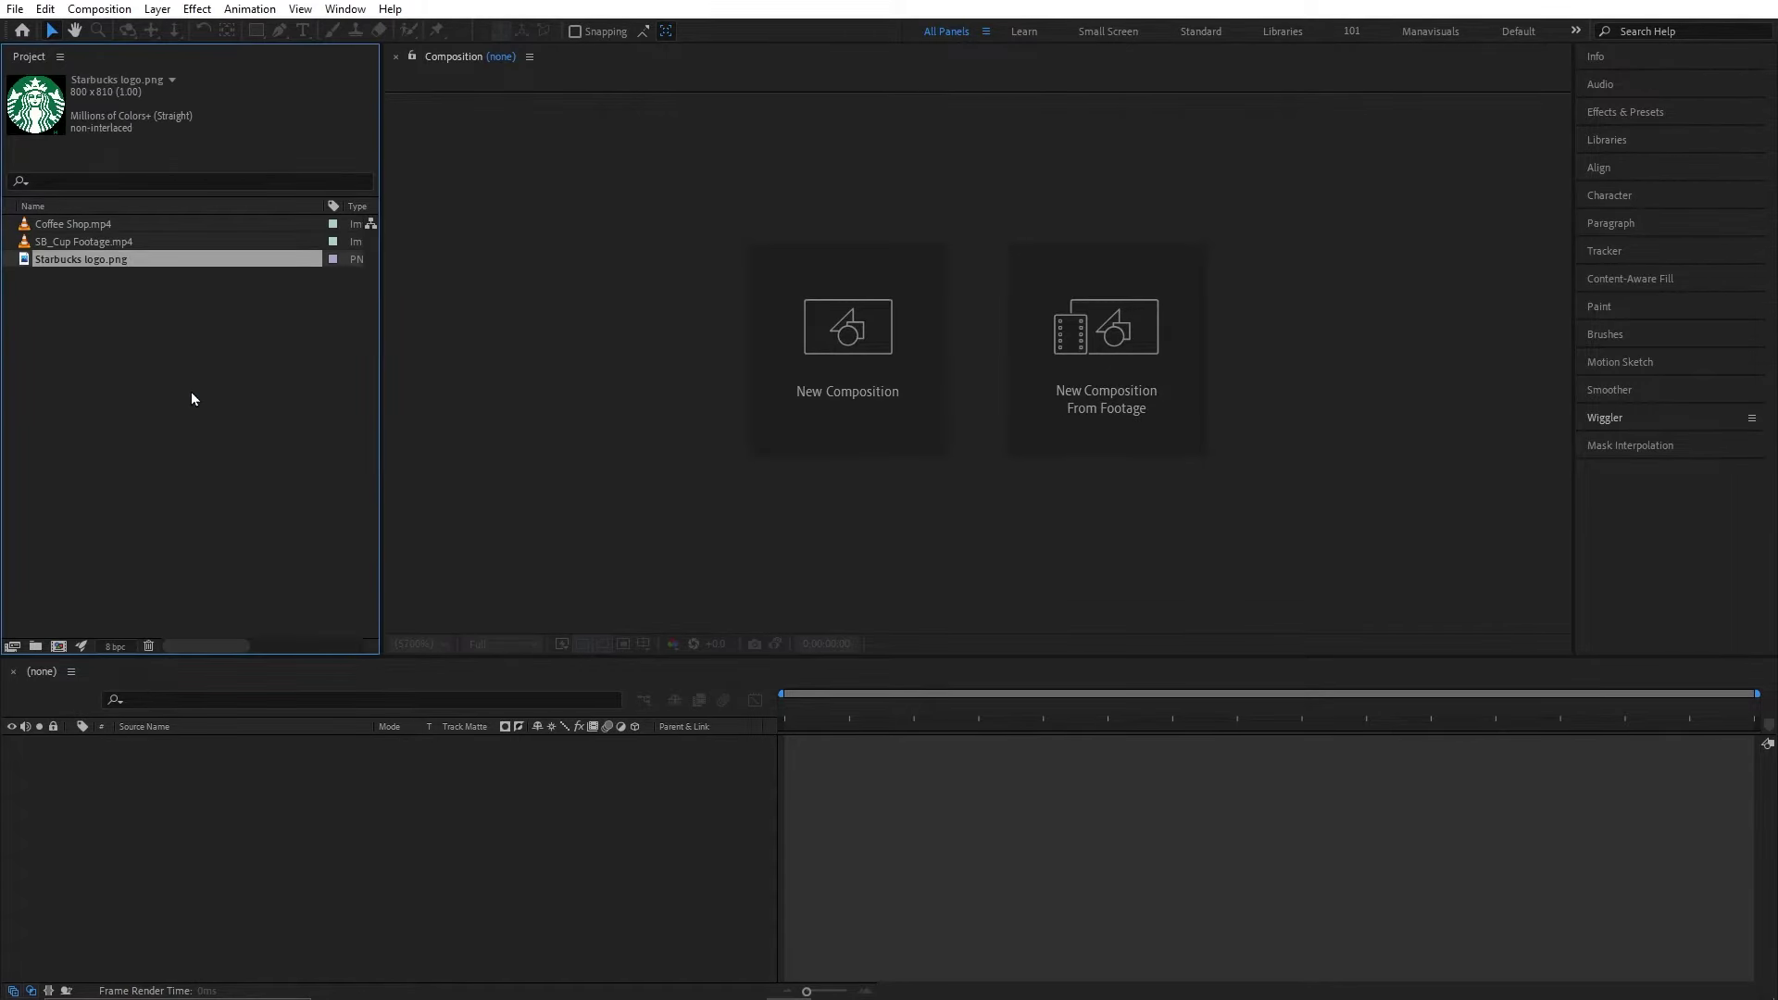
- Create an 'Assets' folder, move the three files into it, and start a new composition
click(35, 646)
text(Assets)
key(Return)
click(74, 242)
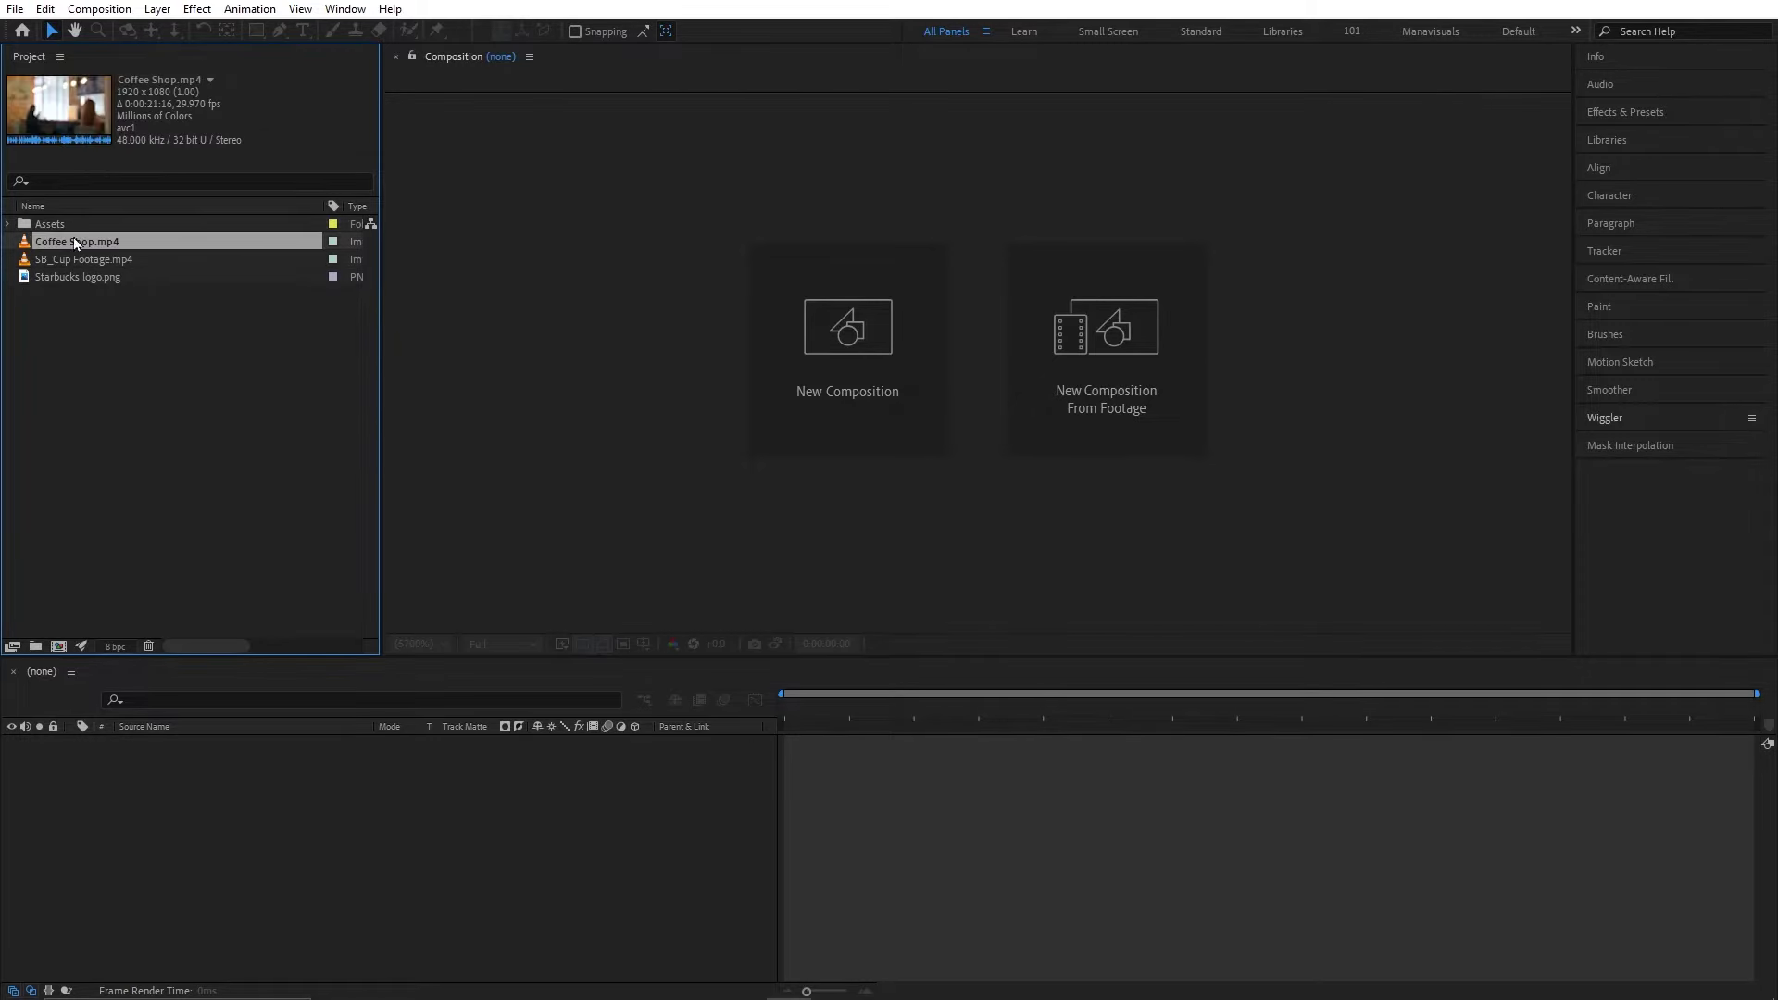
shift+click(74, 277)
drag(74, 277, 76, 227)
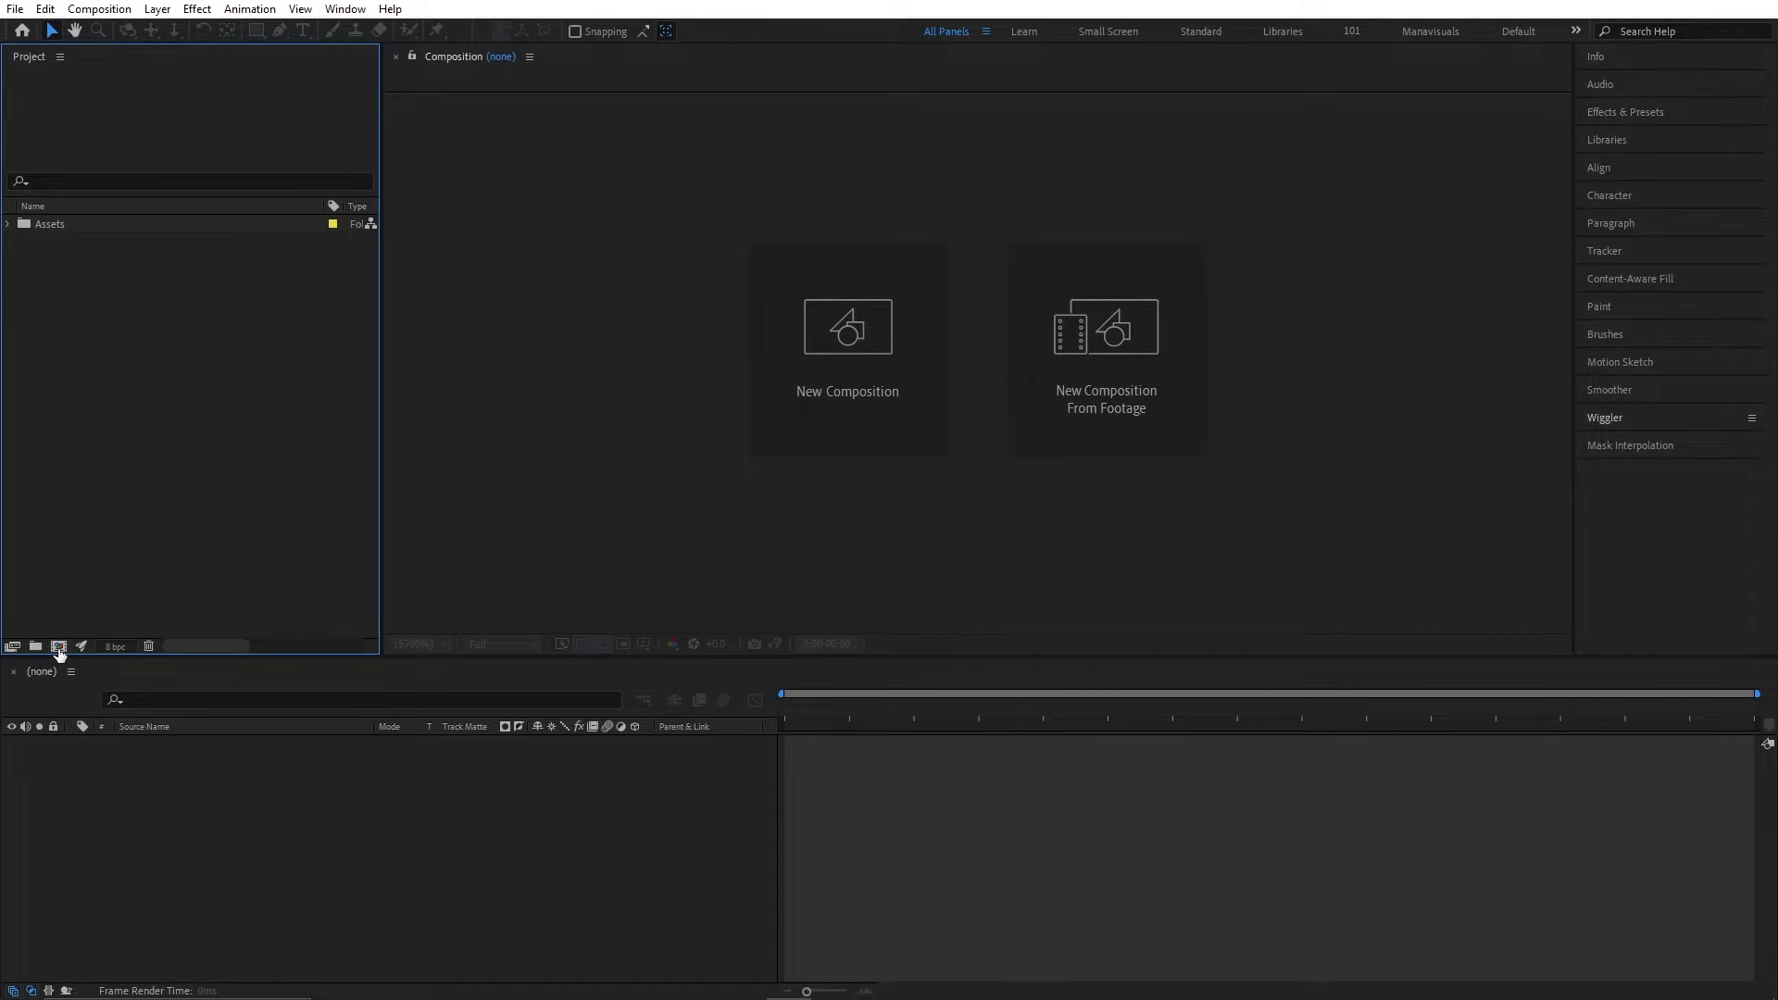
click(58, 646)
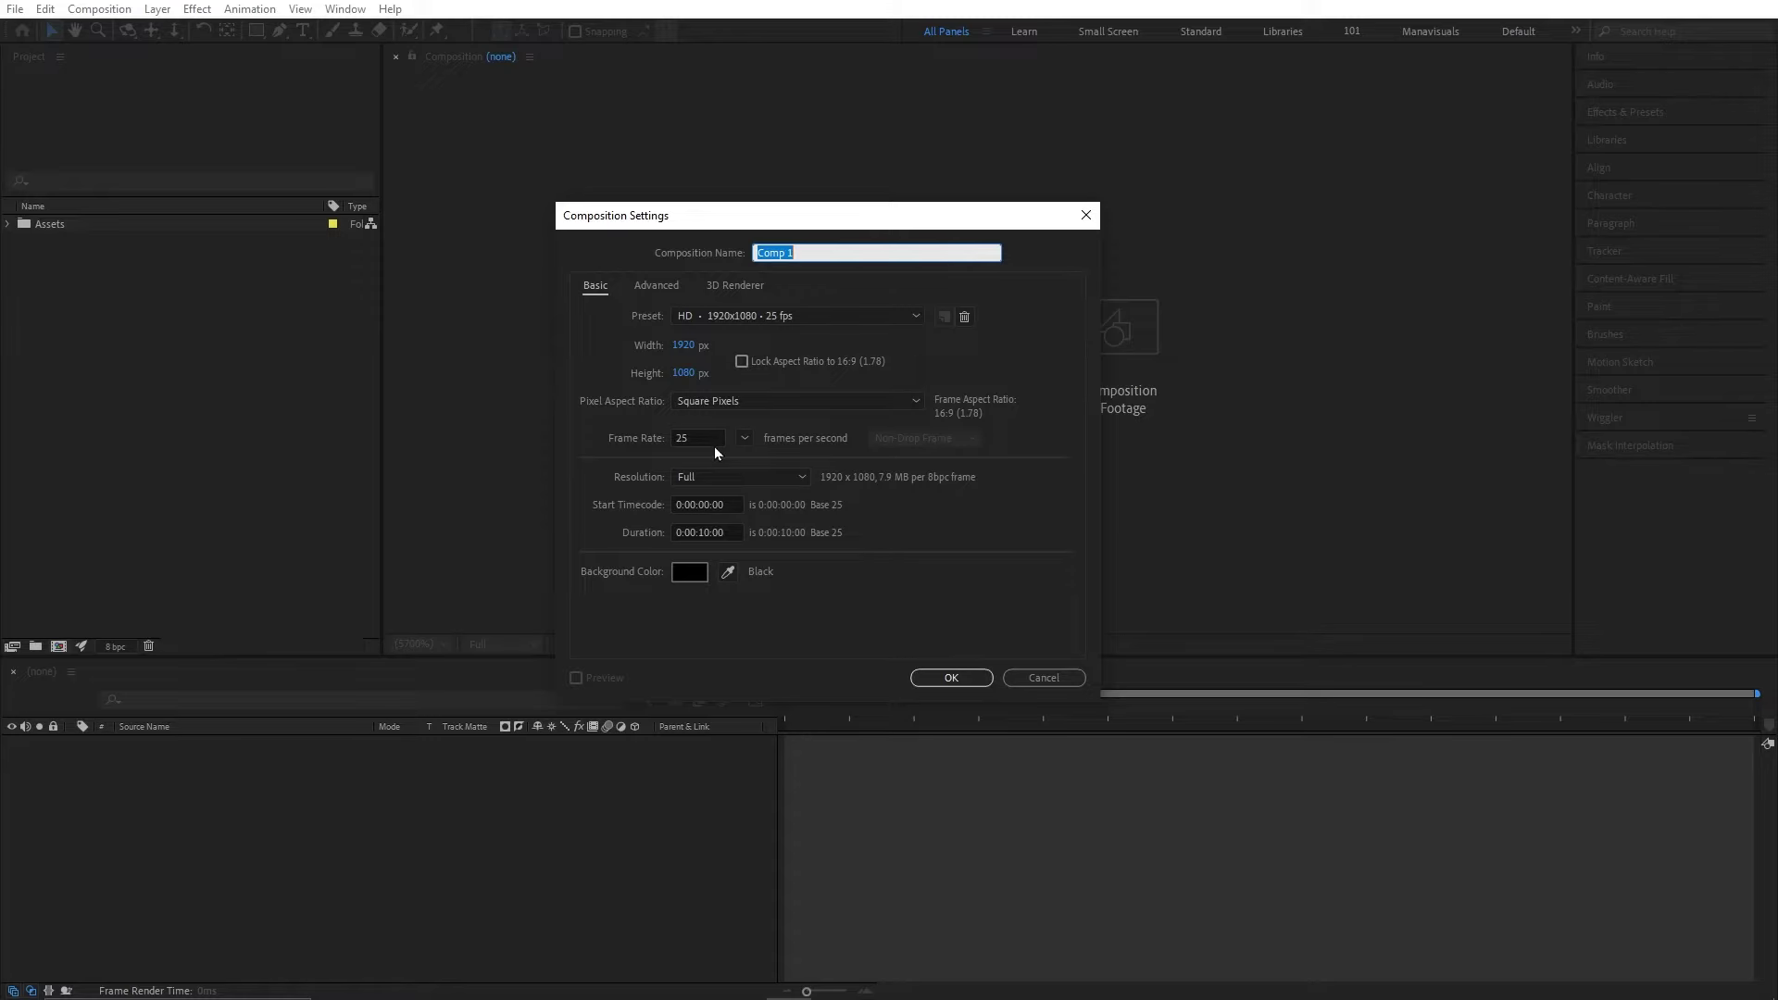
- Name the composition 'Intro to Ae' and file it in a new 'Comps' folder
key(BackSpace)
text(Intro to Ae)
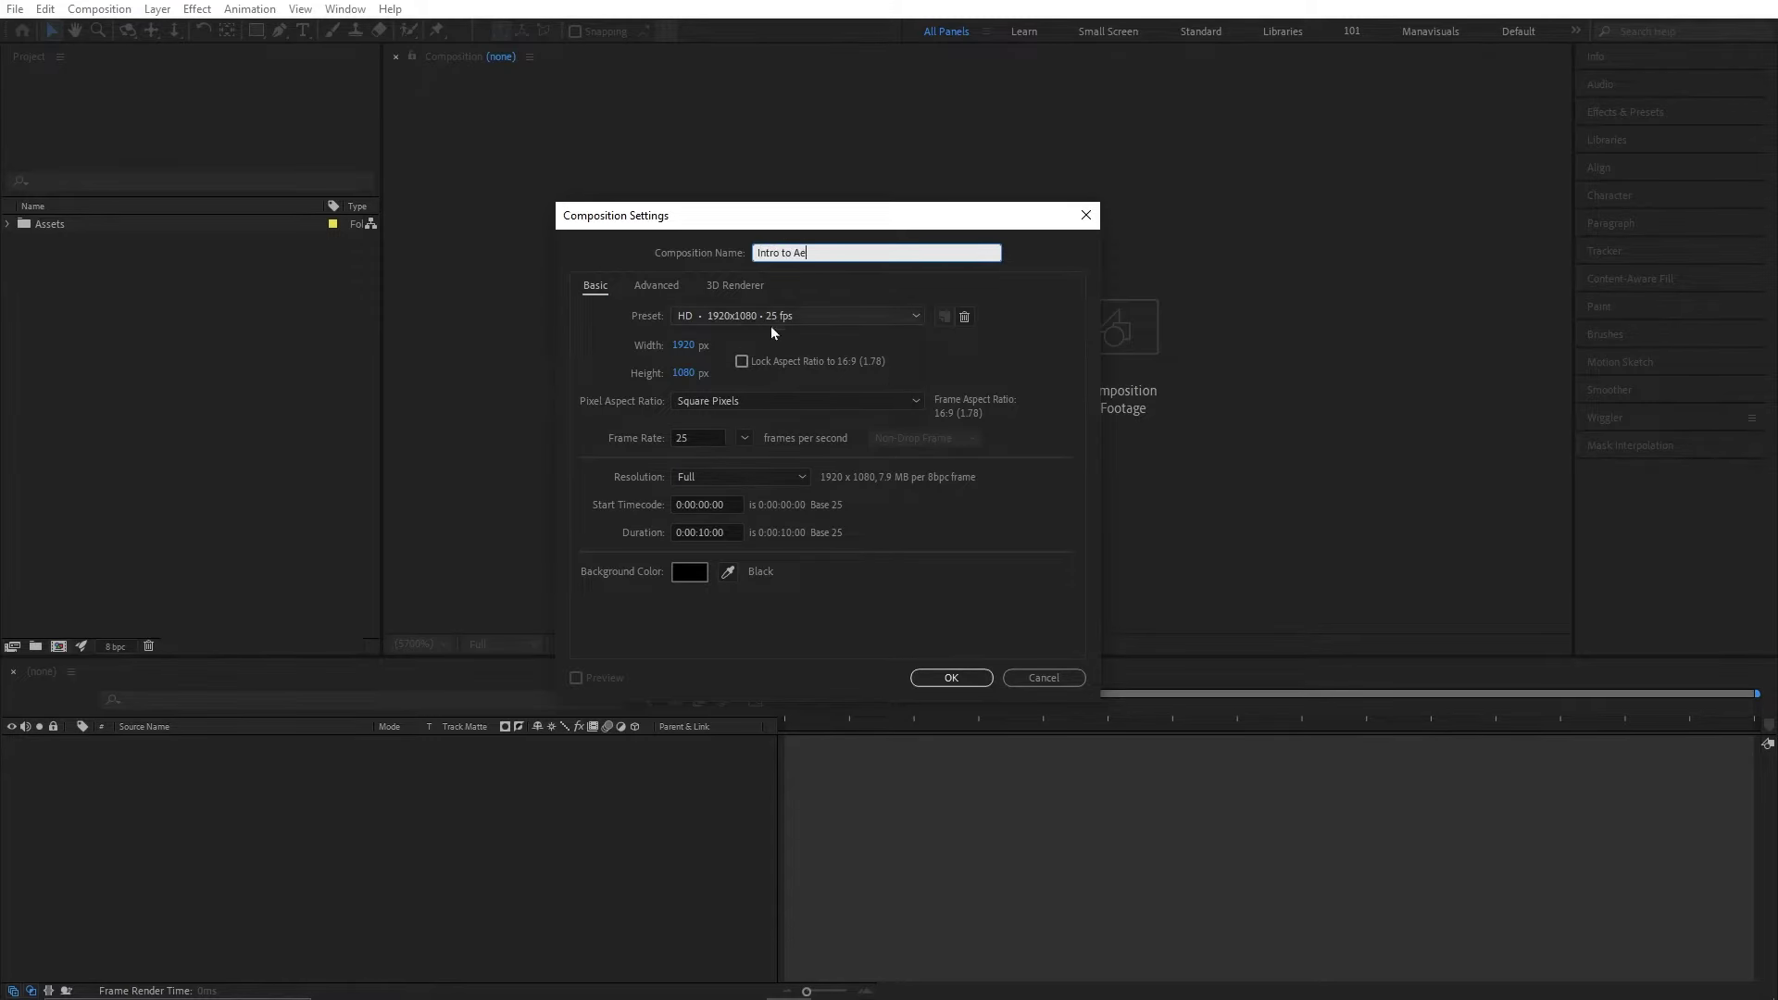
click(951, 677)
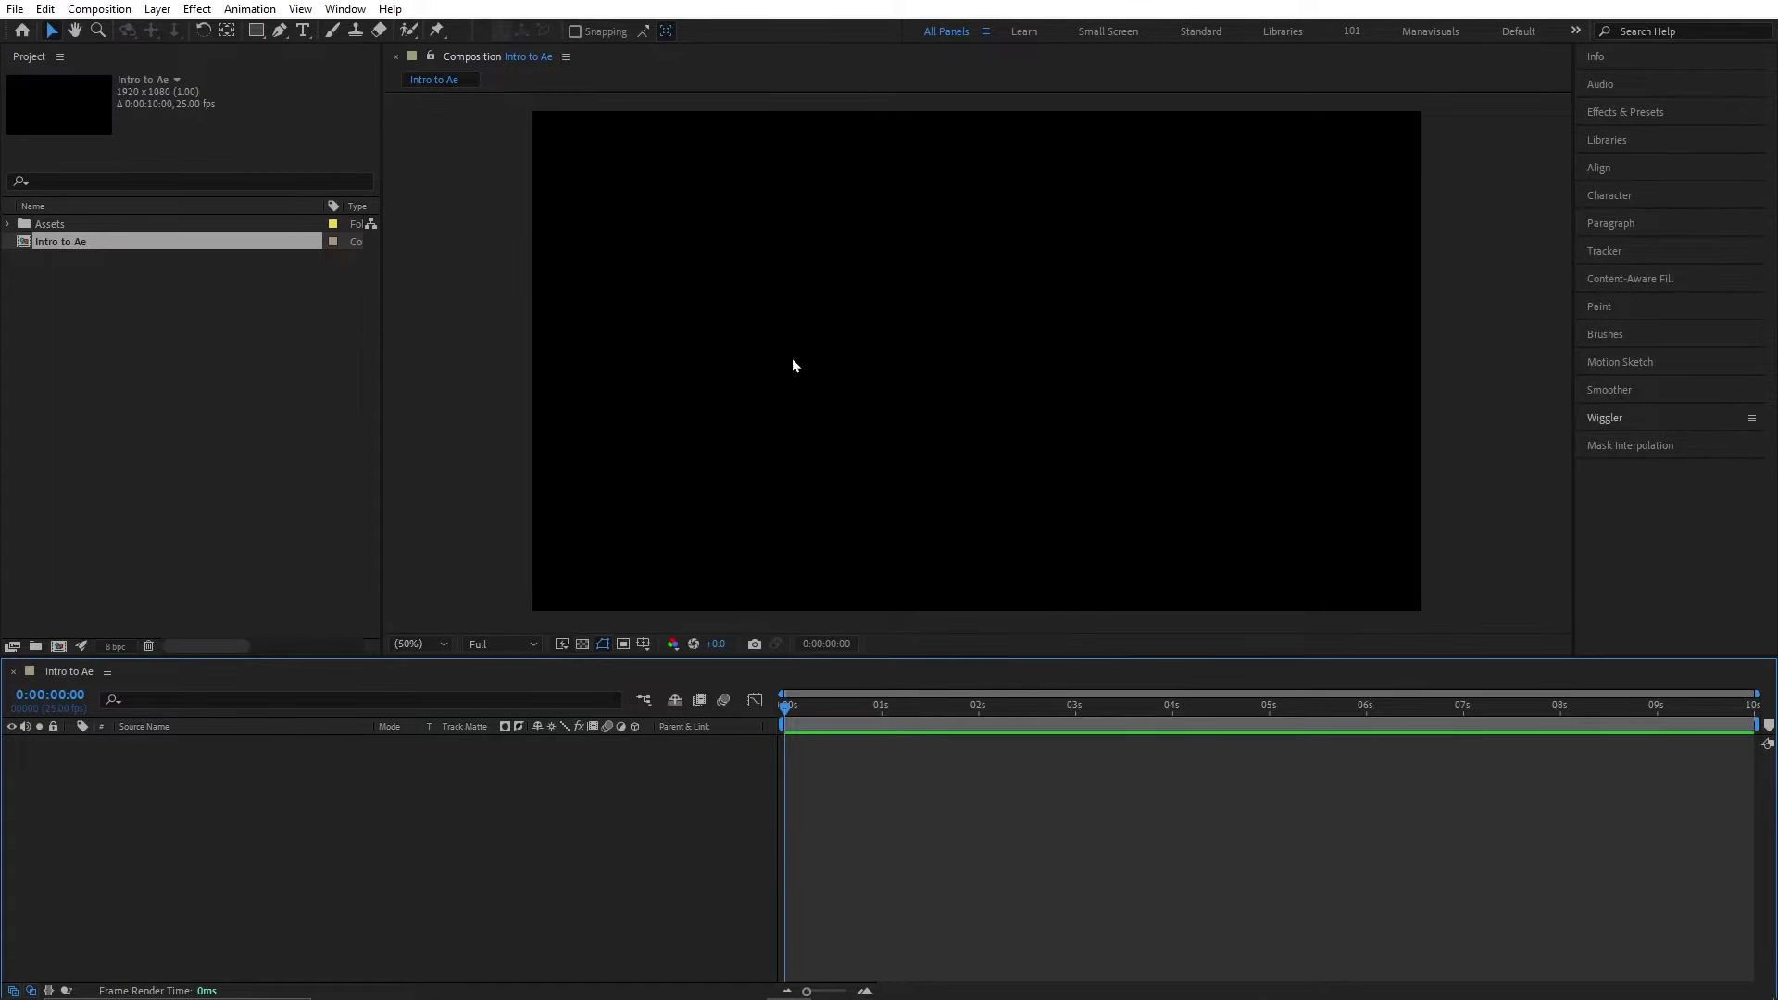
click(49, 243)
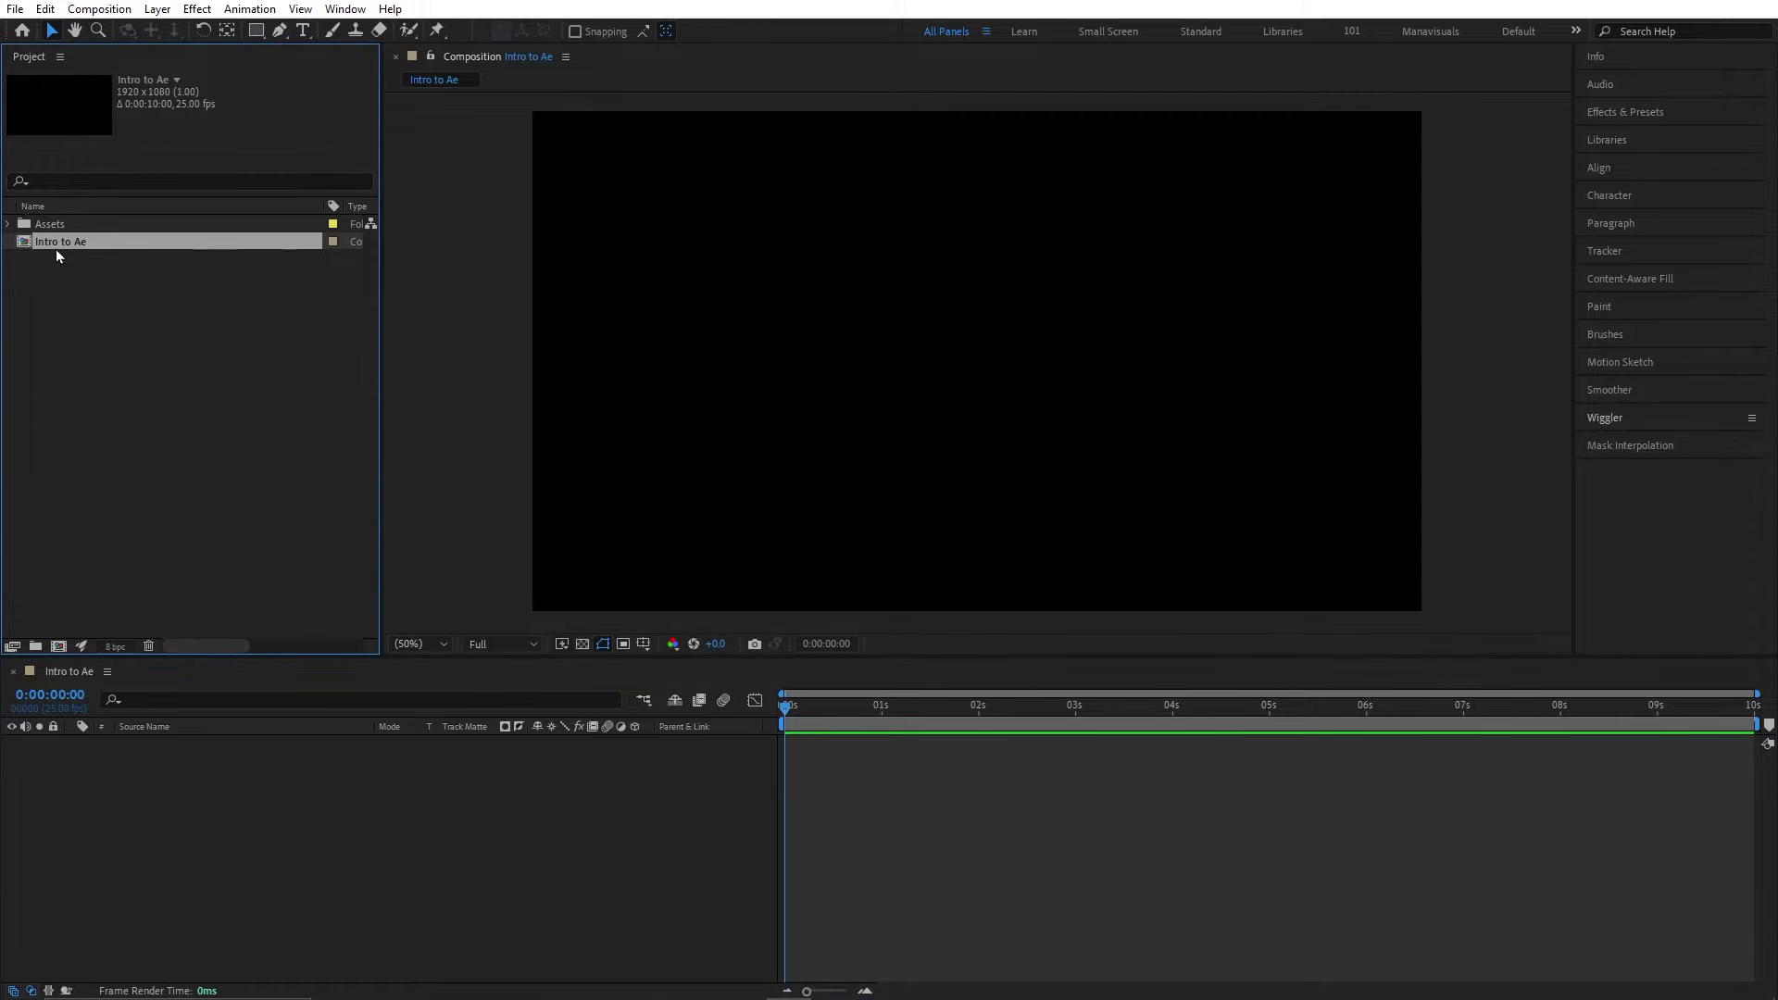
drag(56, 250, 32, 648)
text(Comps)
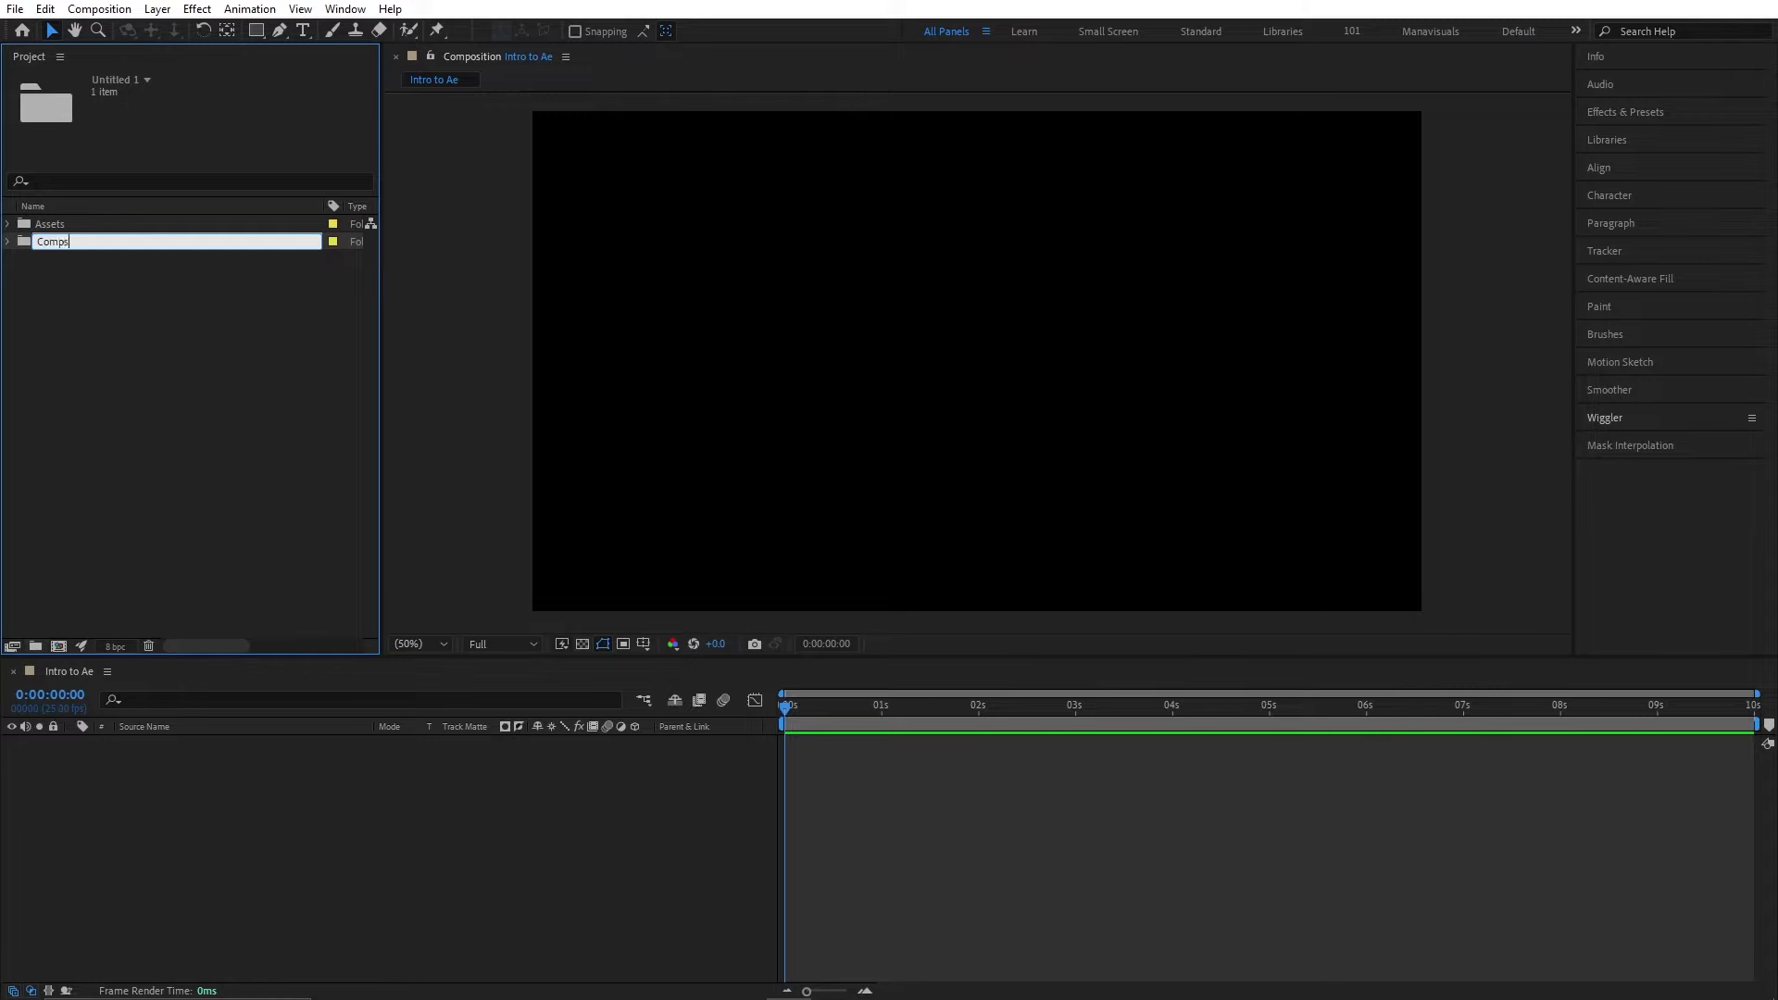
key(Return)
- Expand the Comps and Assets folders and add SB_Cup Footage.mp4 to the composition
click(9, 241)
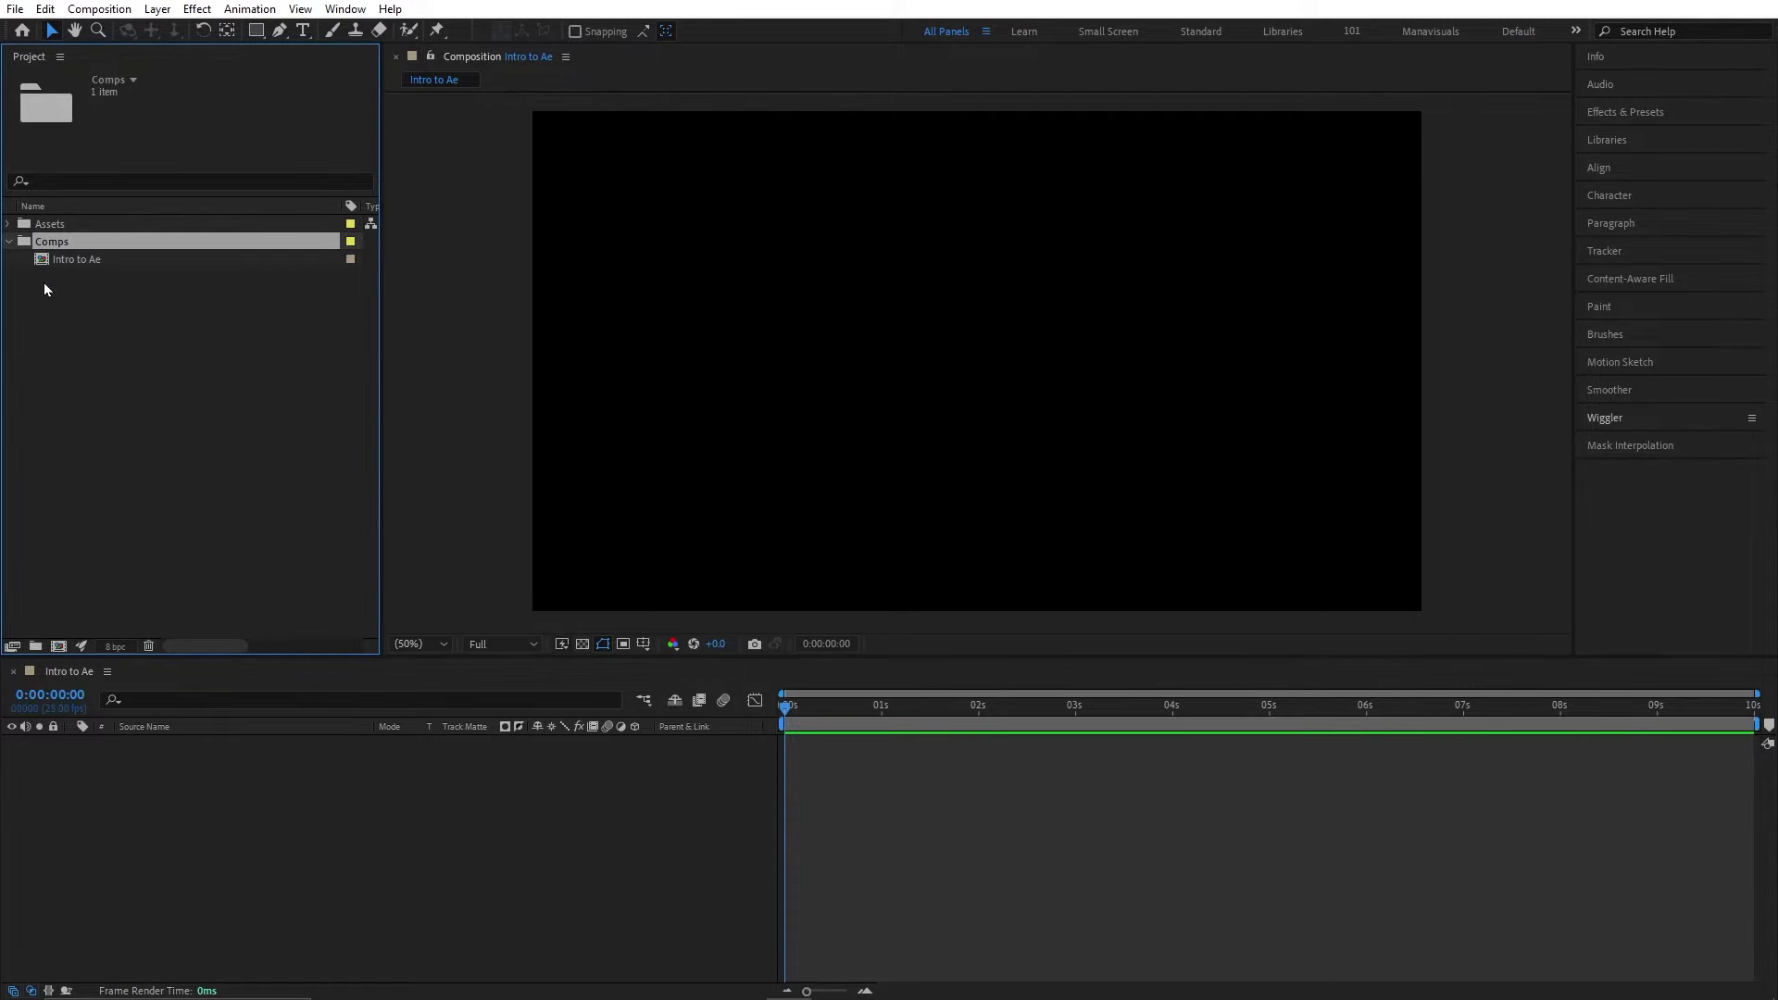
click(9, 224)
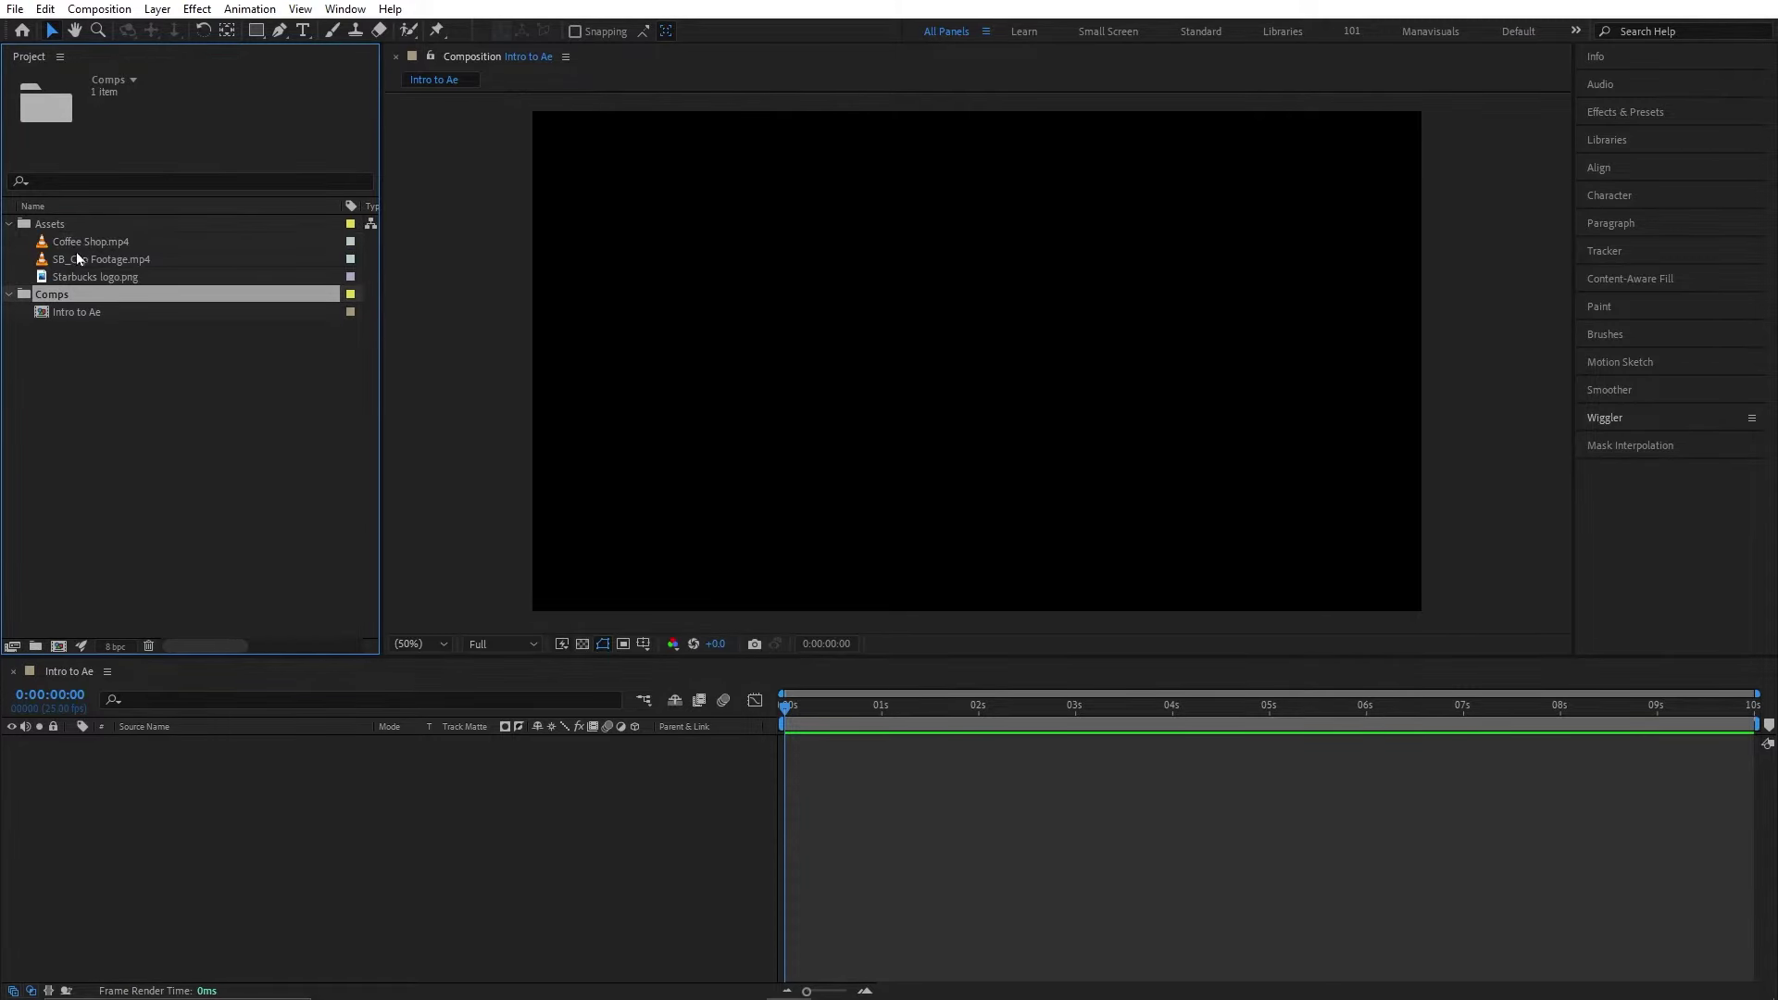
drag(81, 259, 181, 775)
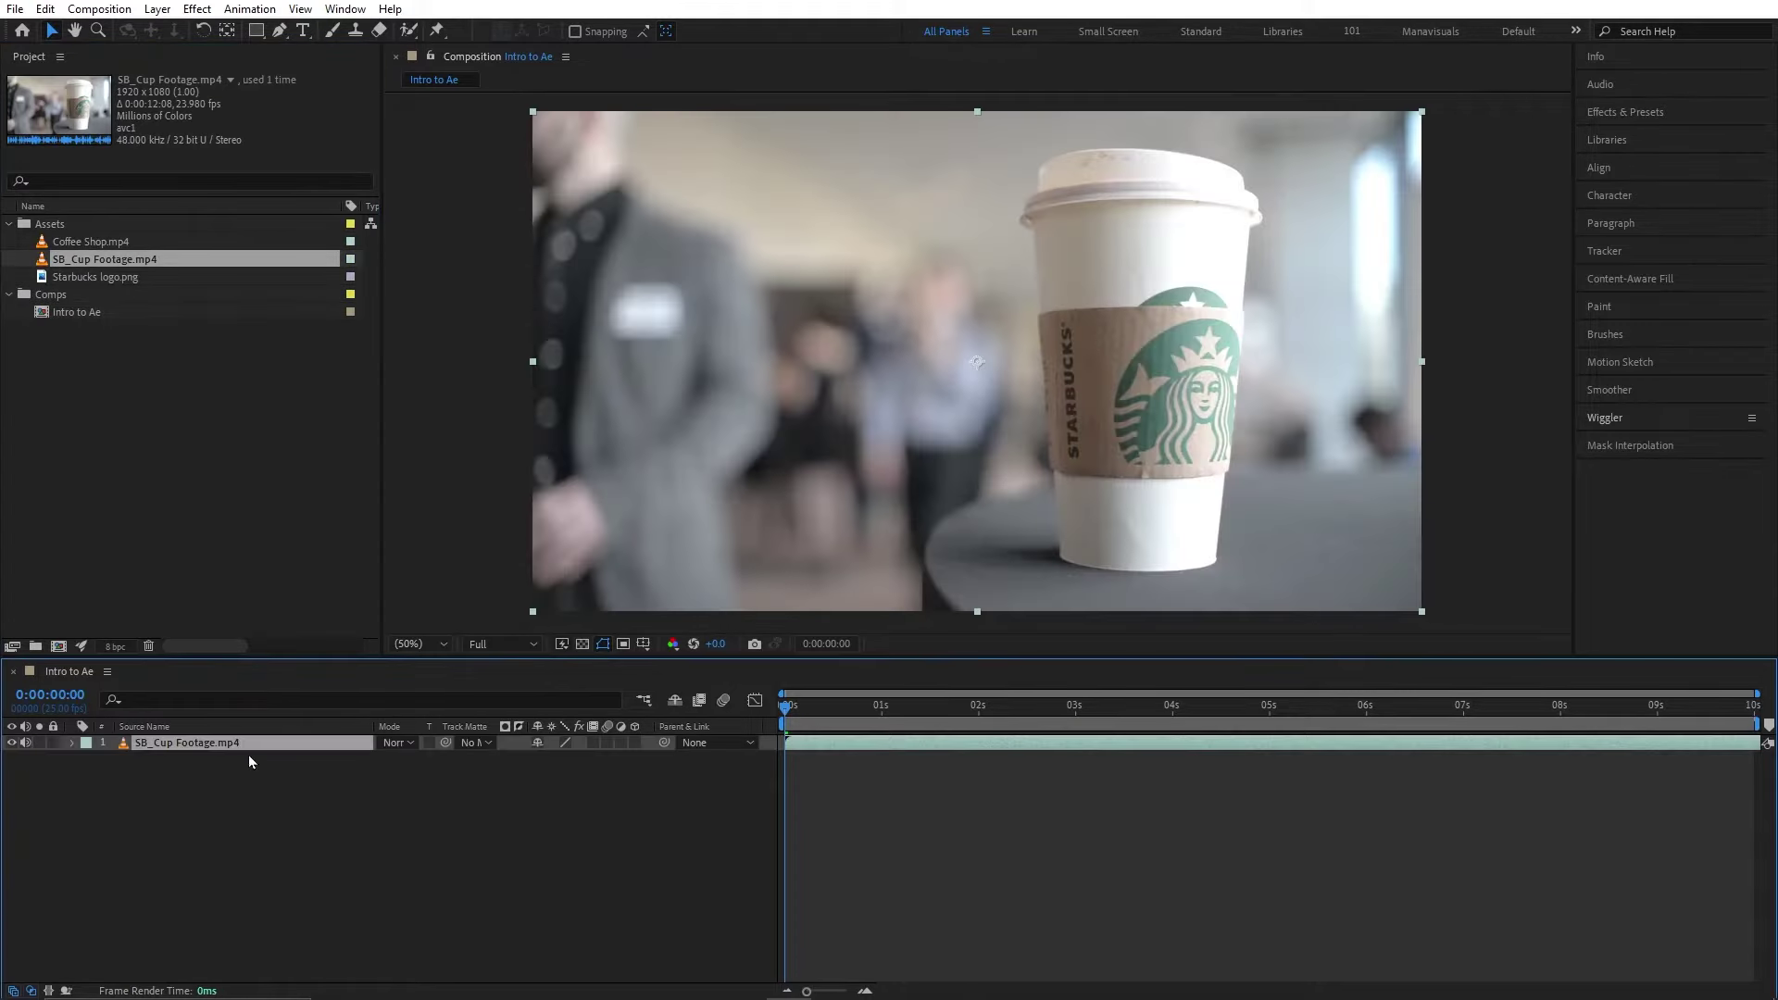
- Place the Starbucks logo over the cup footage, shrink it, and move it toward the upper left
click(13, 745)
click(13, 745)
drag(98, 276, 753, 354)
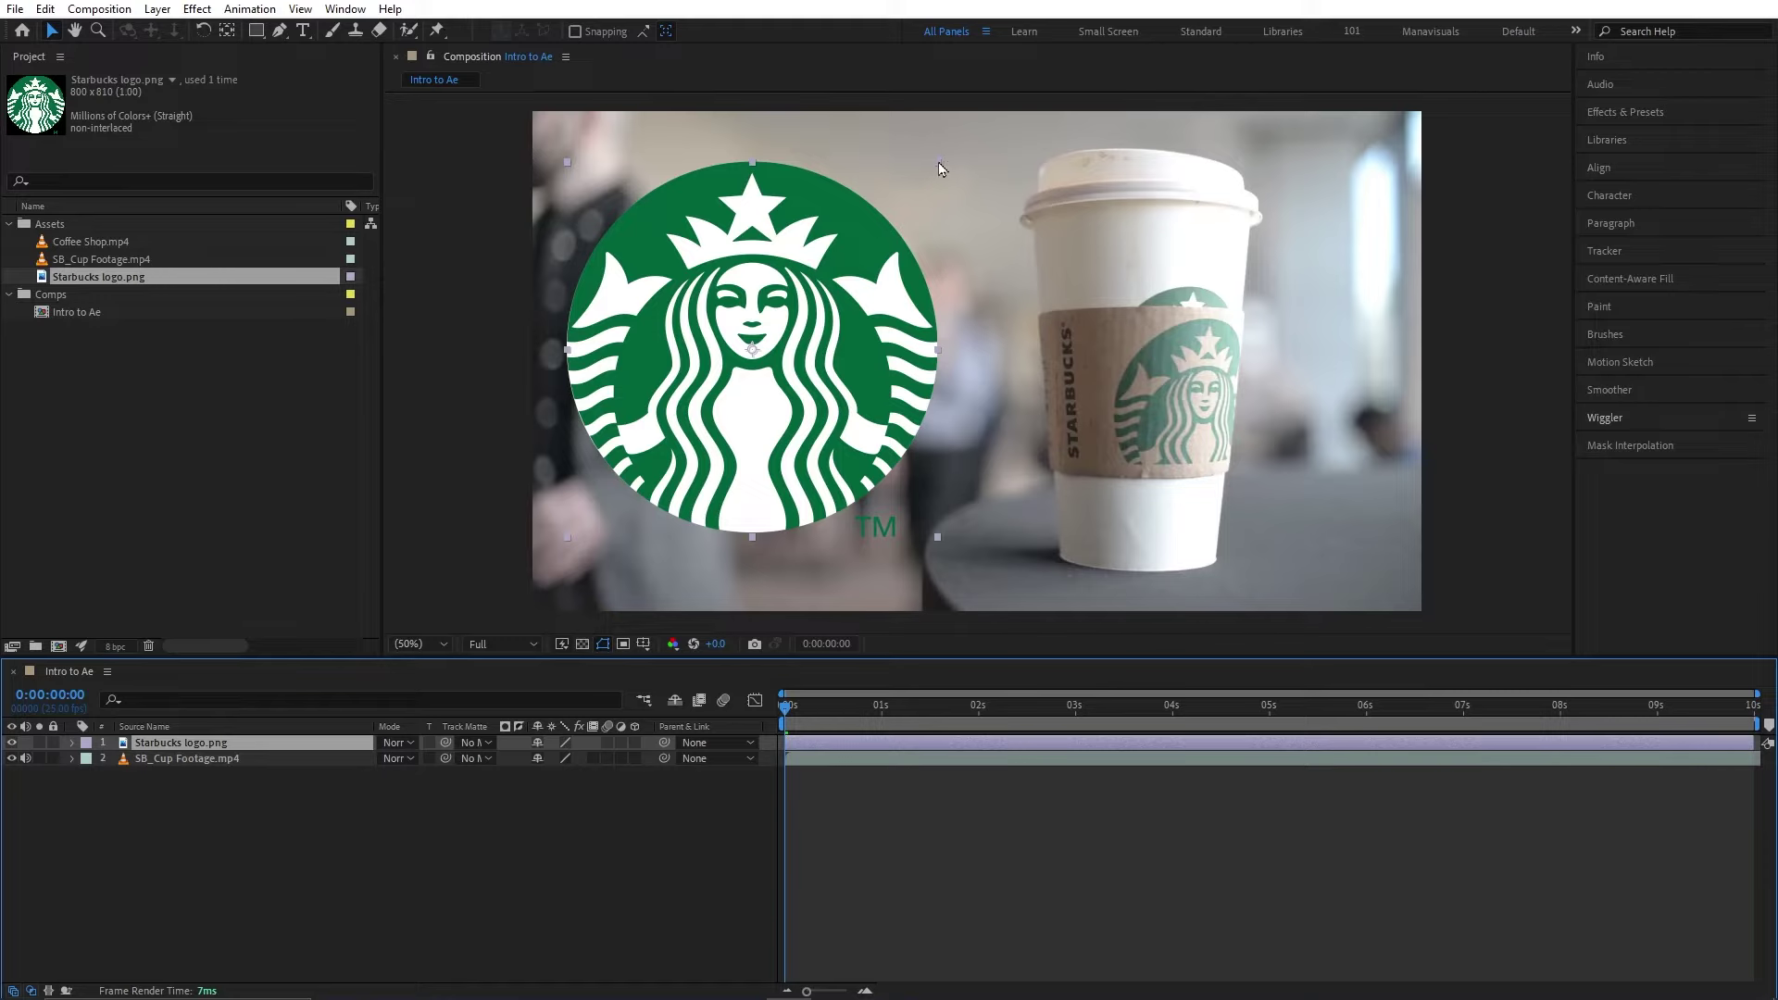
mouse_move(938, 168)
mouse_down()
mouse_move(889, 205)
mouse_move(850, 291)
mouse_move(860, 195)
mouse_move(893, 219)
mouse_up()
drag(774, 335, 757, 254)
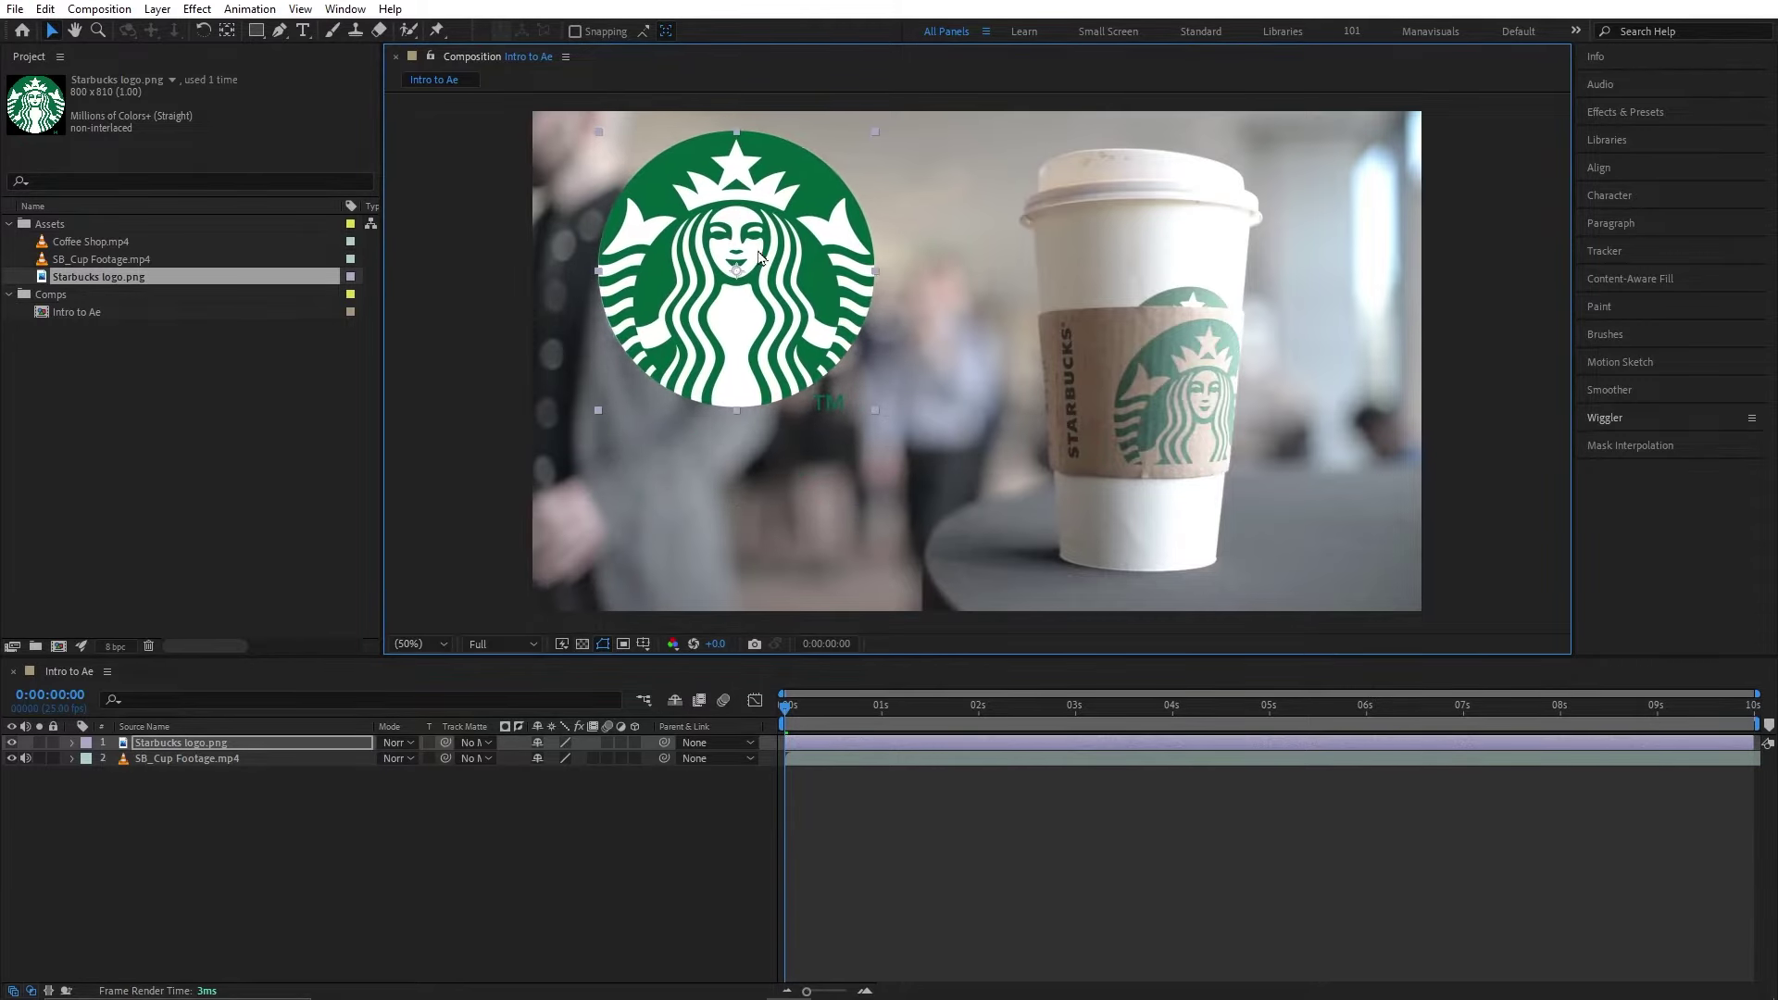
- Try different layer orders, ending with the Starbucks logo stacked above the cup footage
click(298, 819)
click(178, 757)
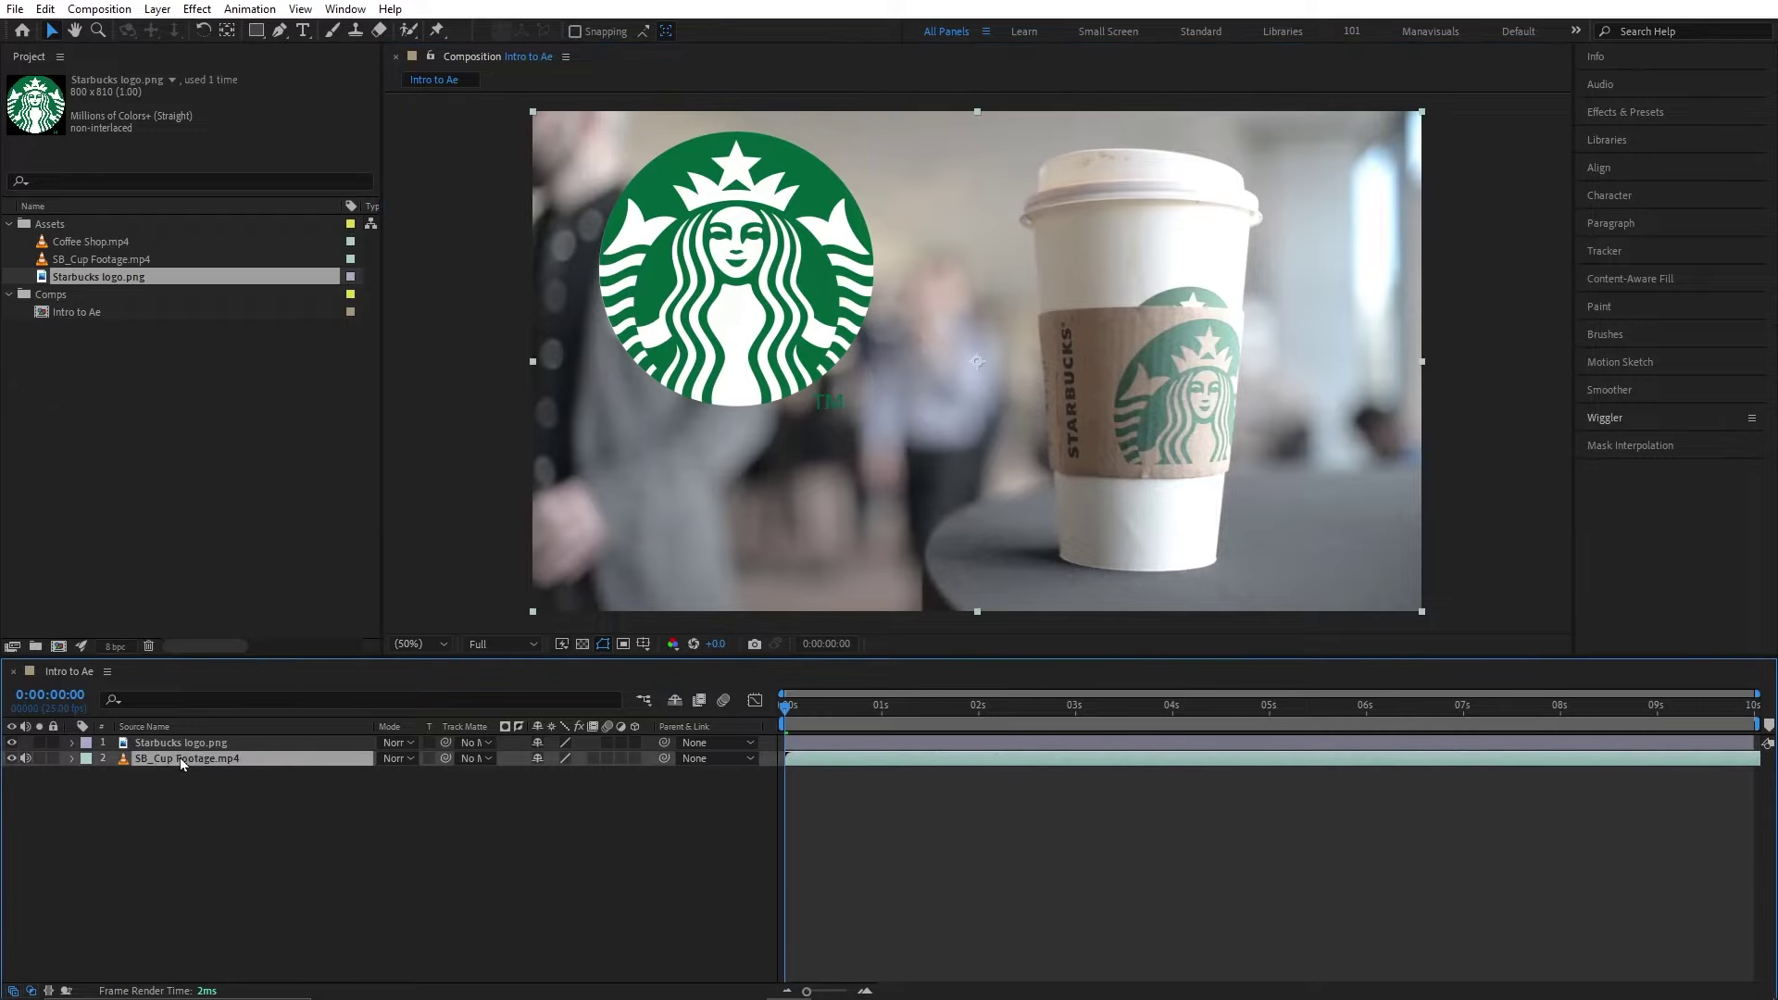
click(190, 747)
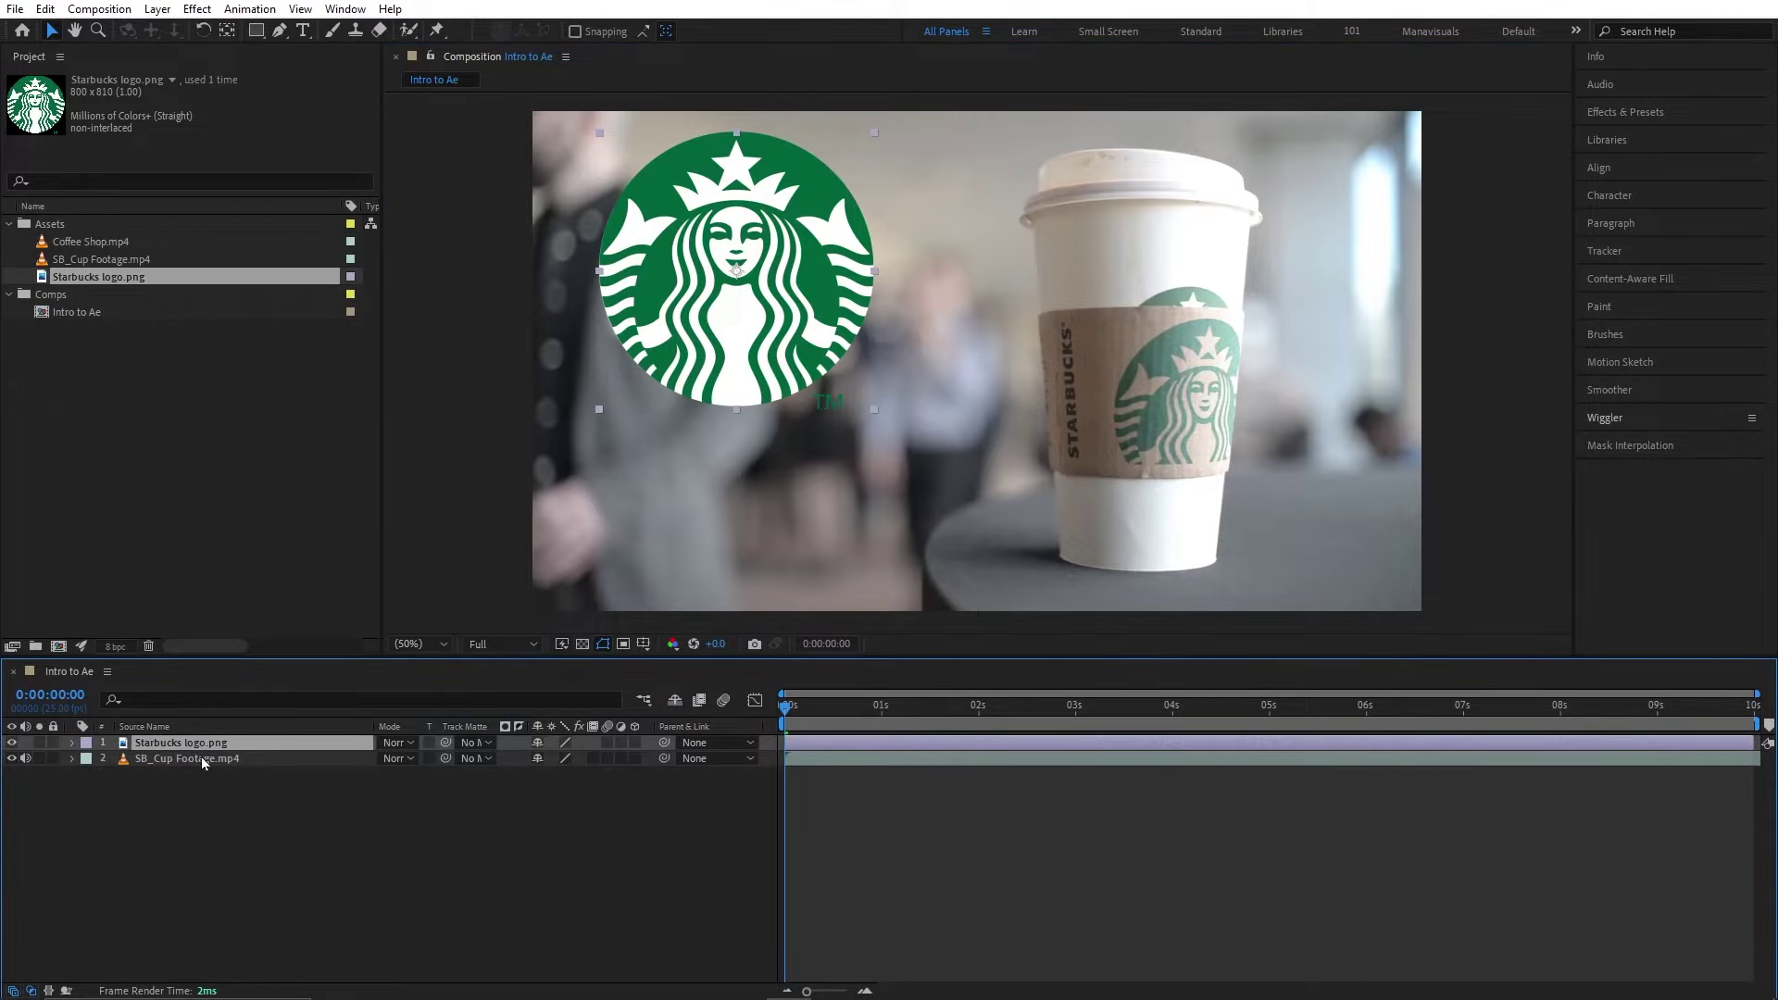
click(205, 761)
drag(202, 762, 204, 743)
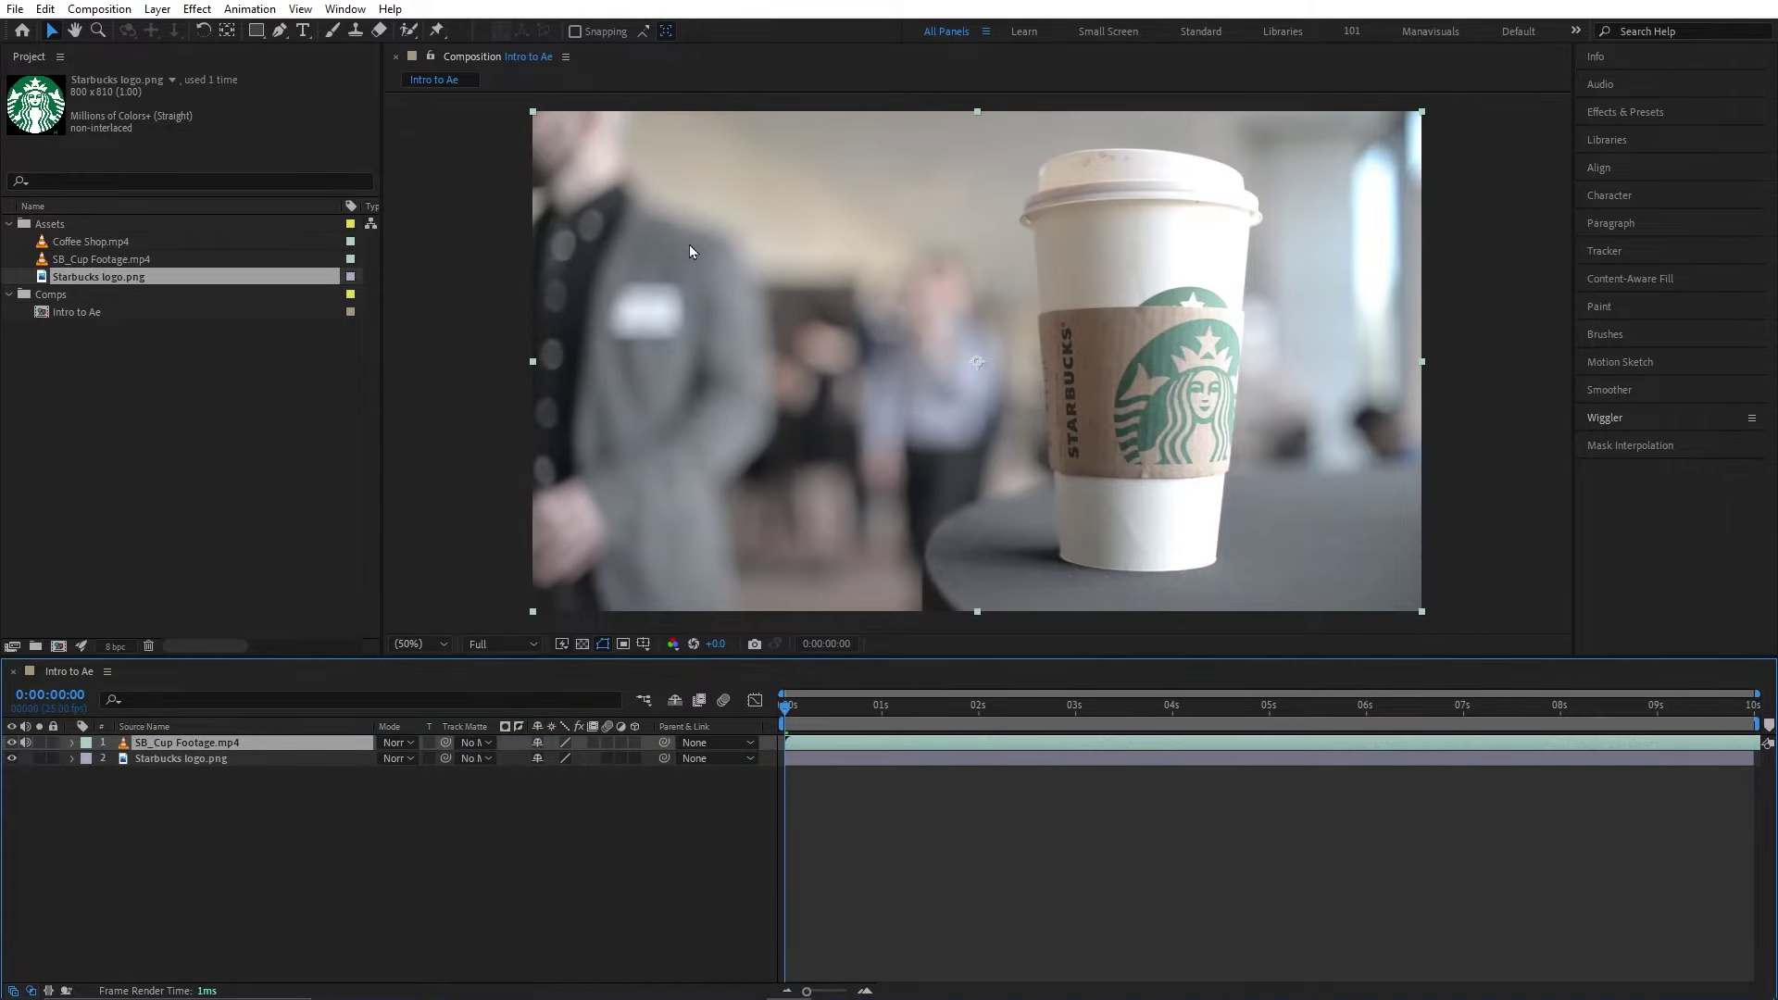
drag(935, 429, 1272, 419)
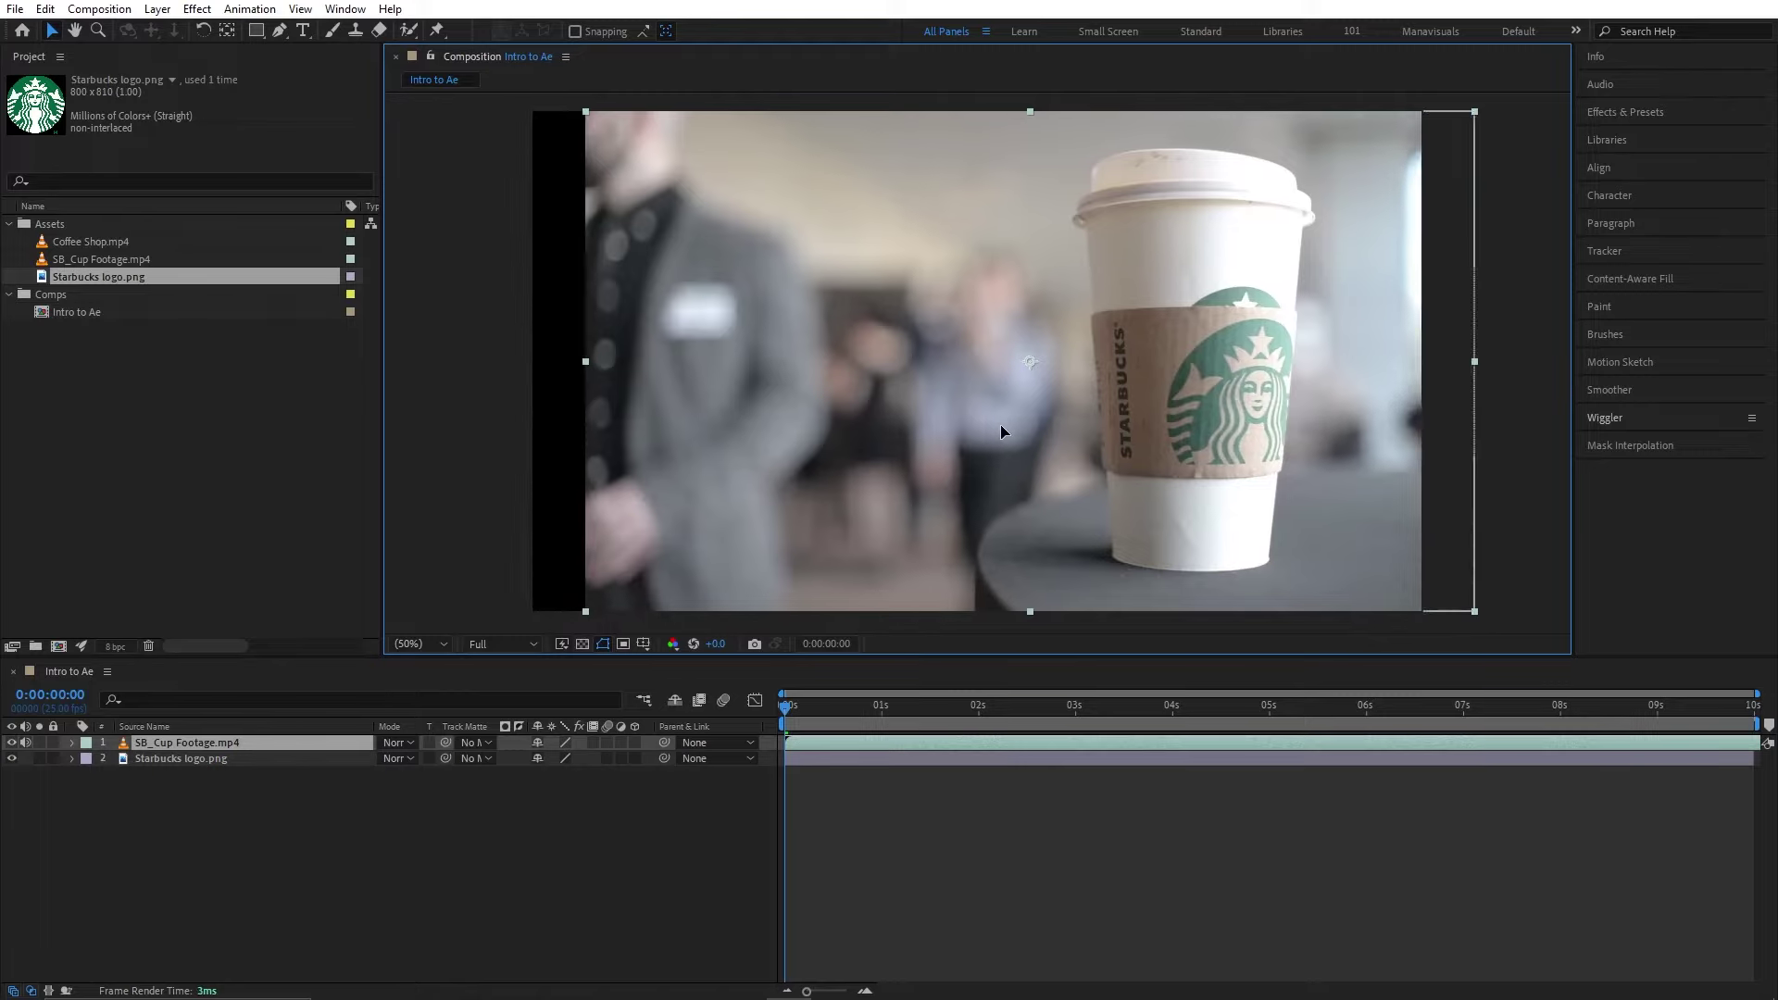
key(ctrl+z)
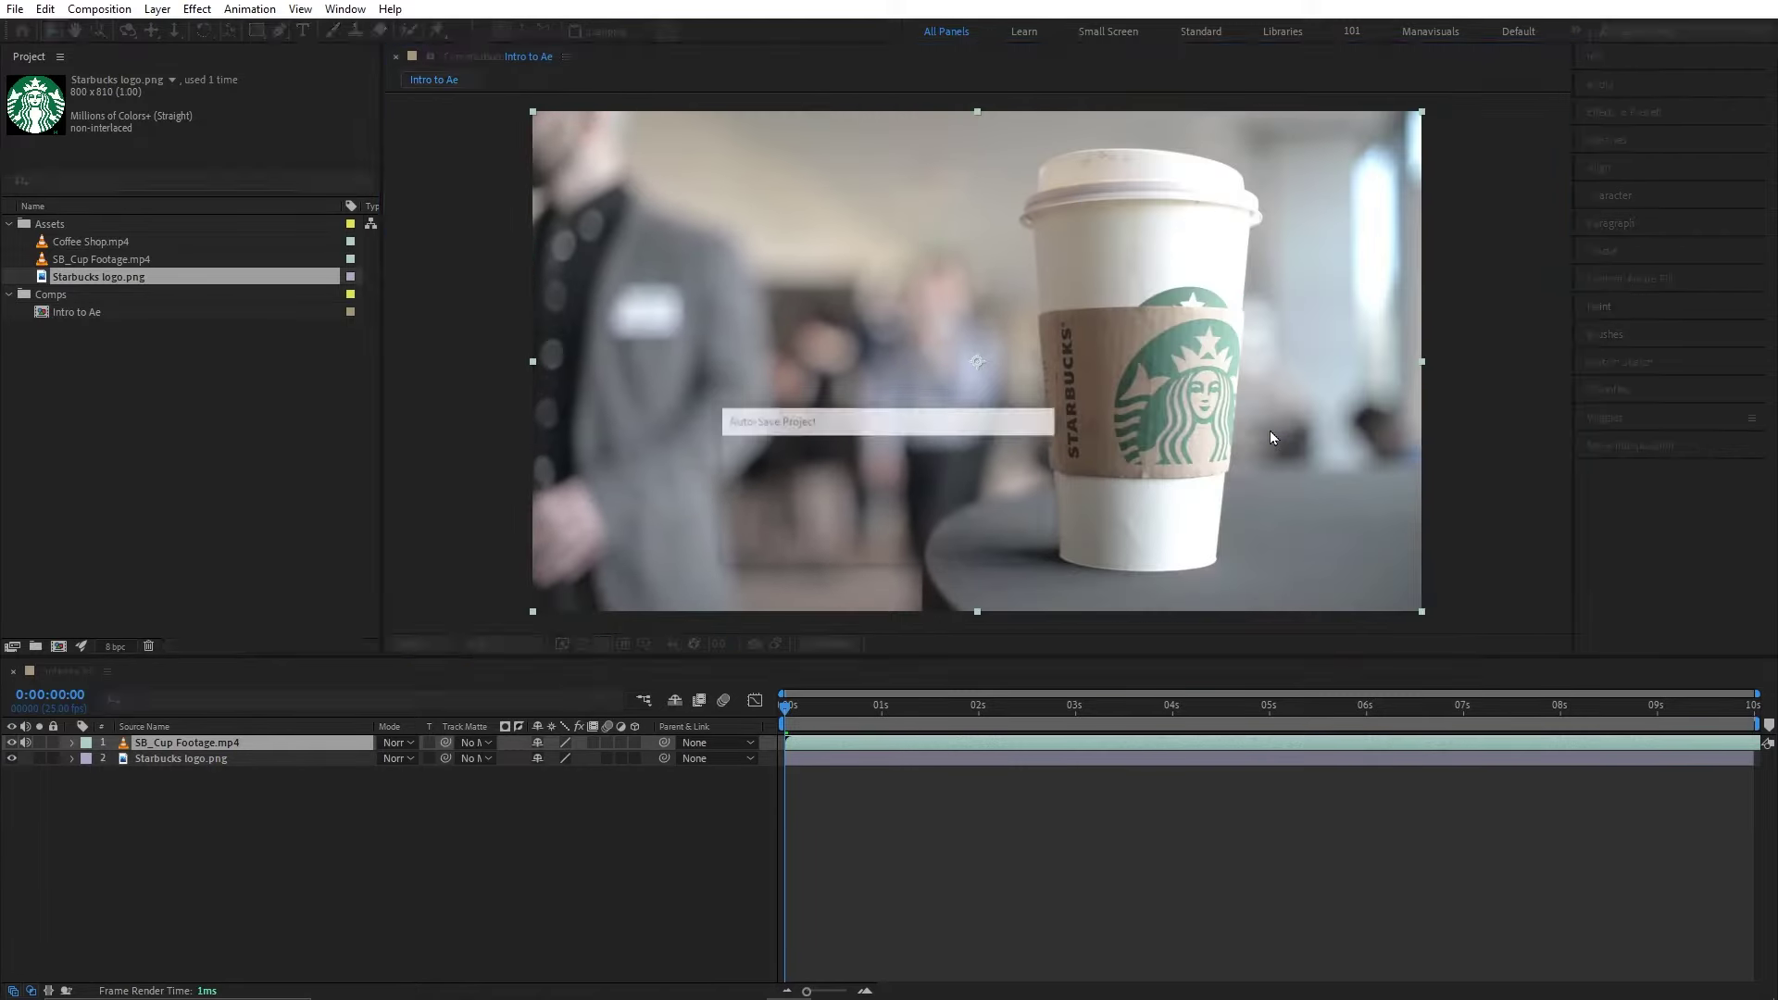
key(ctrl+bracketleft)
- Preview the composition, then return to the Home screen of recent projects
key(space)
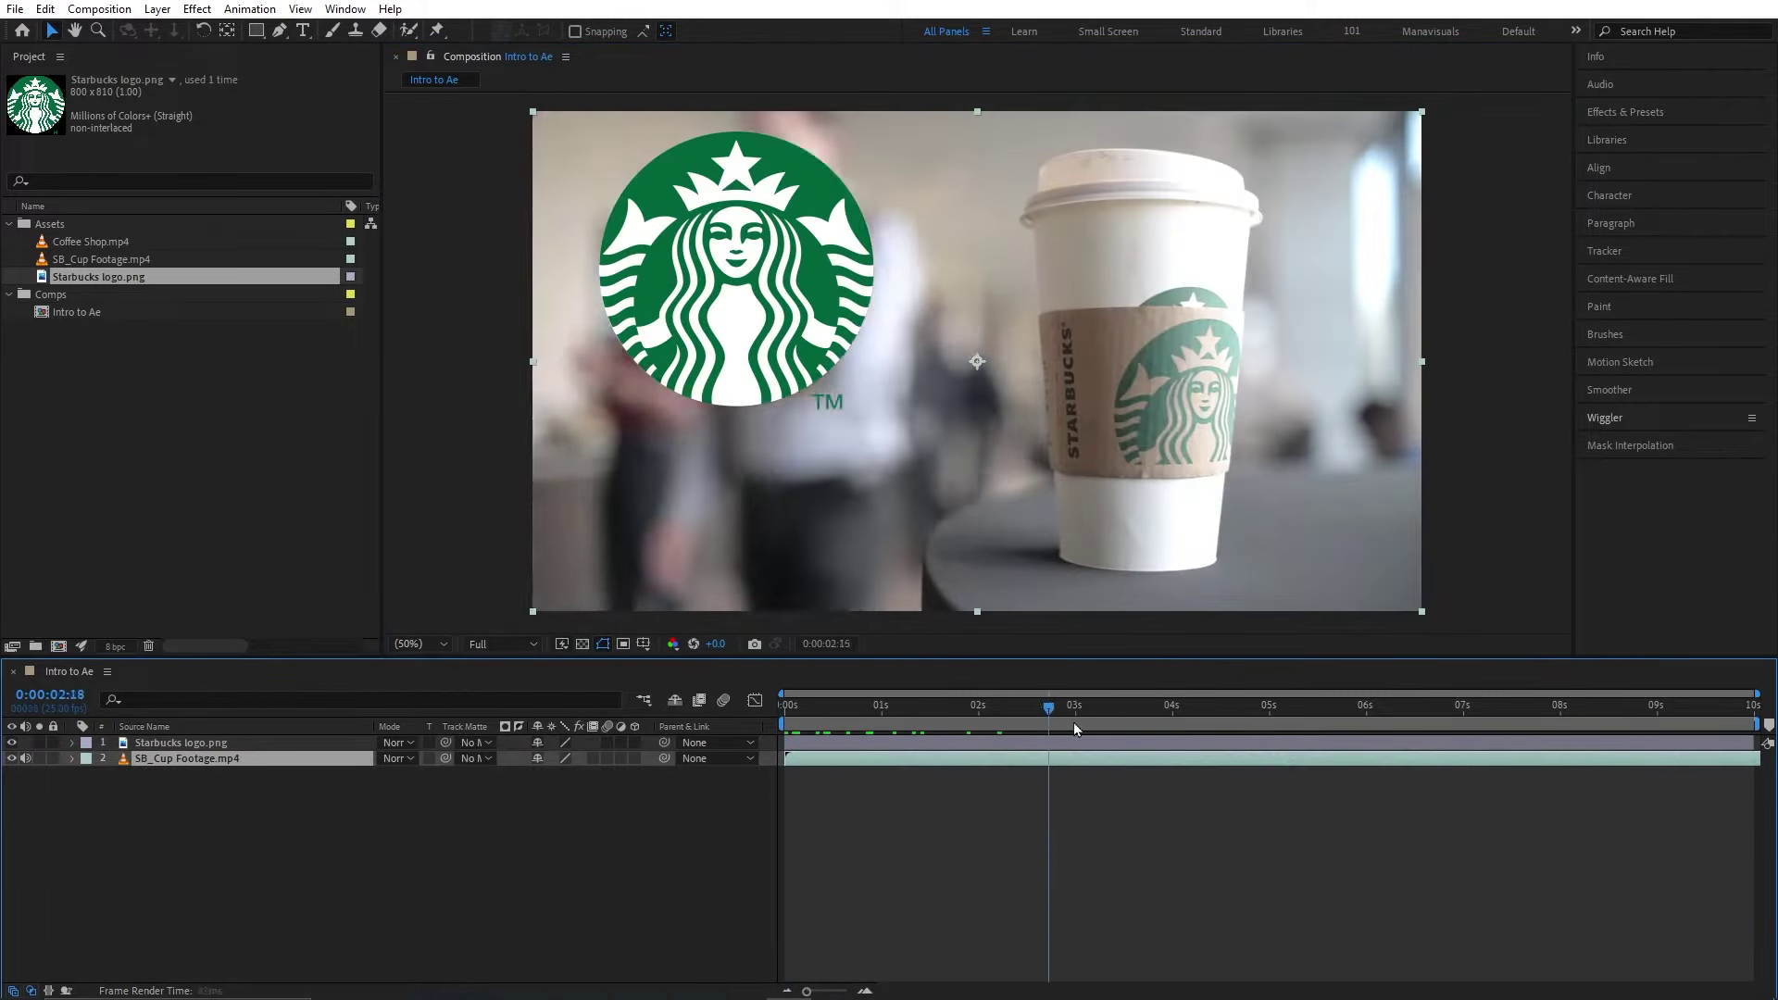
key(space)
key(space)
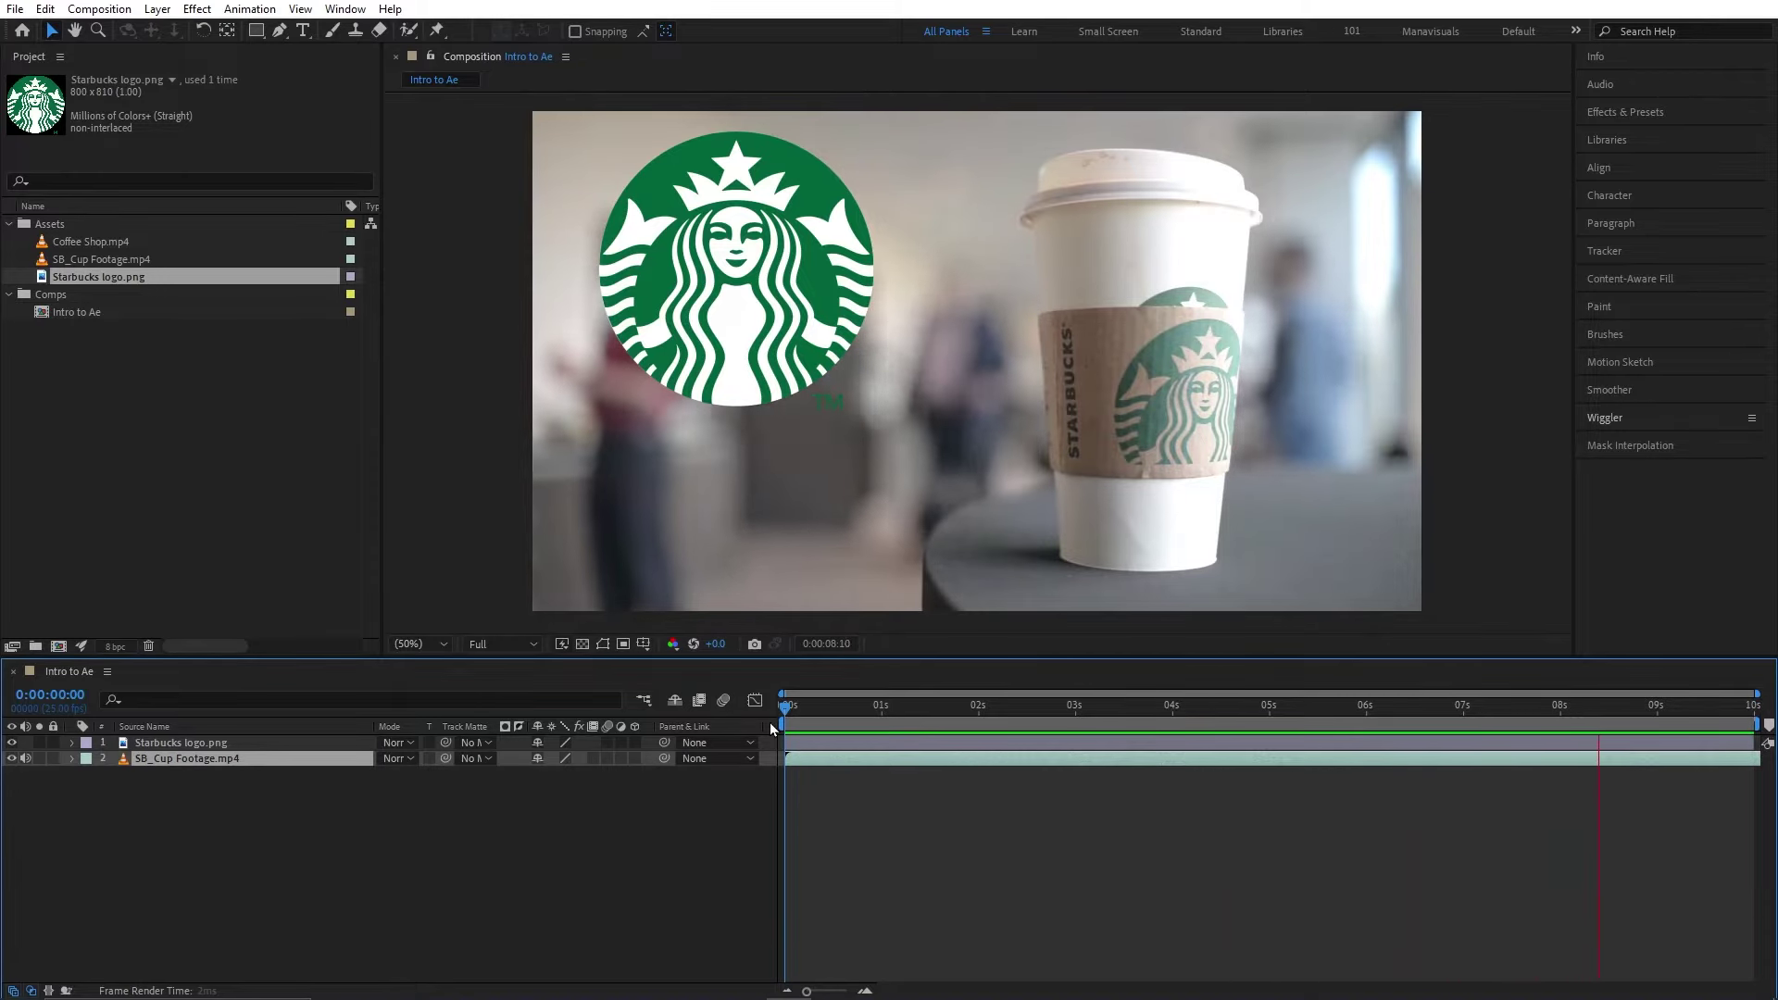
click(701, 802)
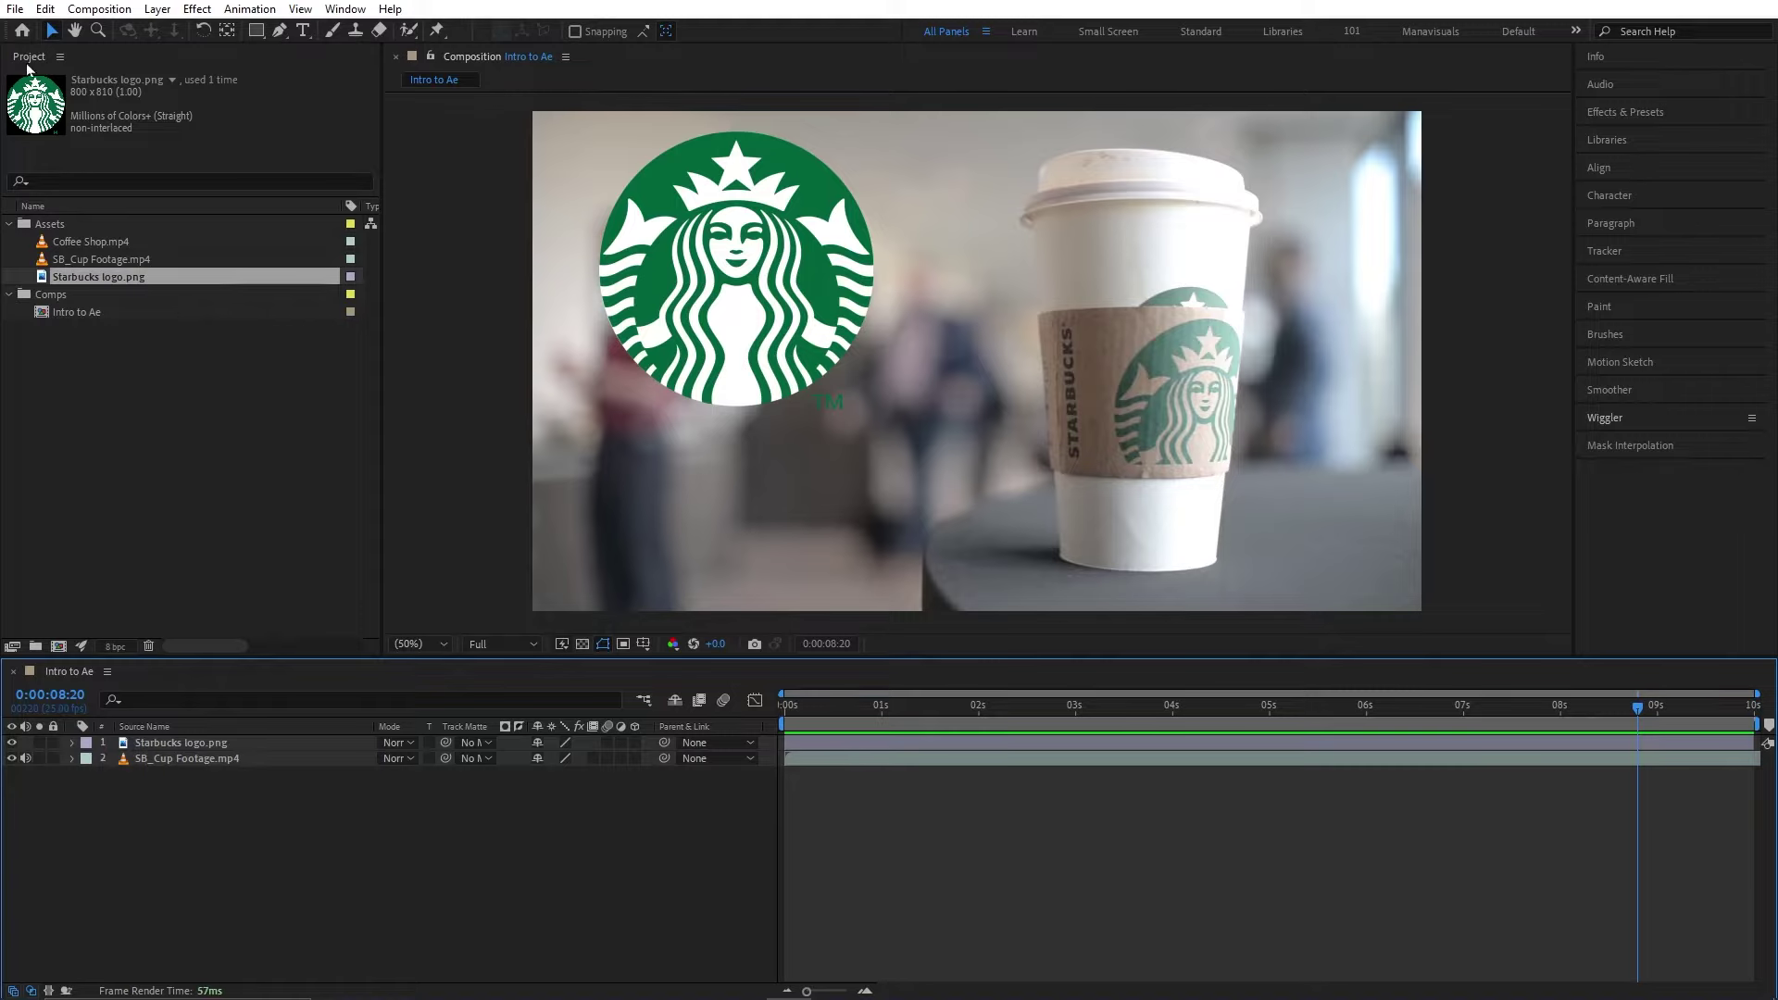
click(24, 34)
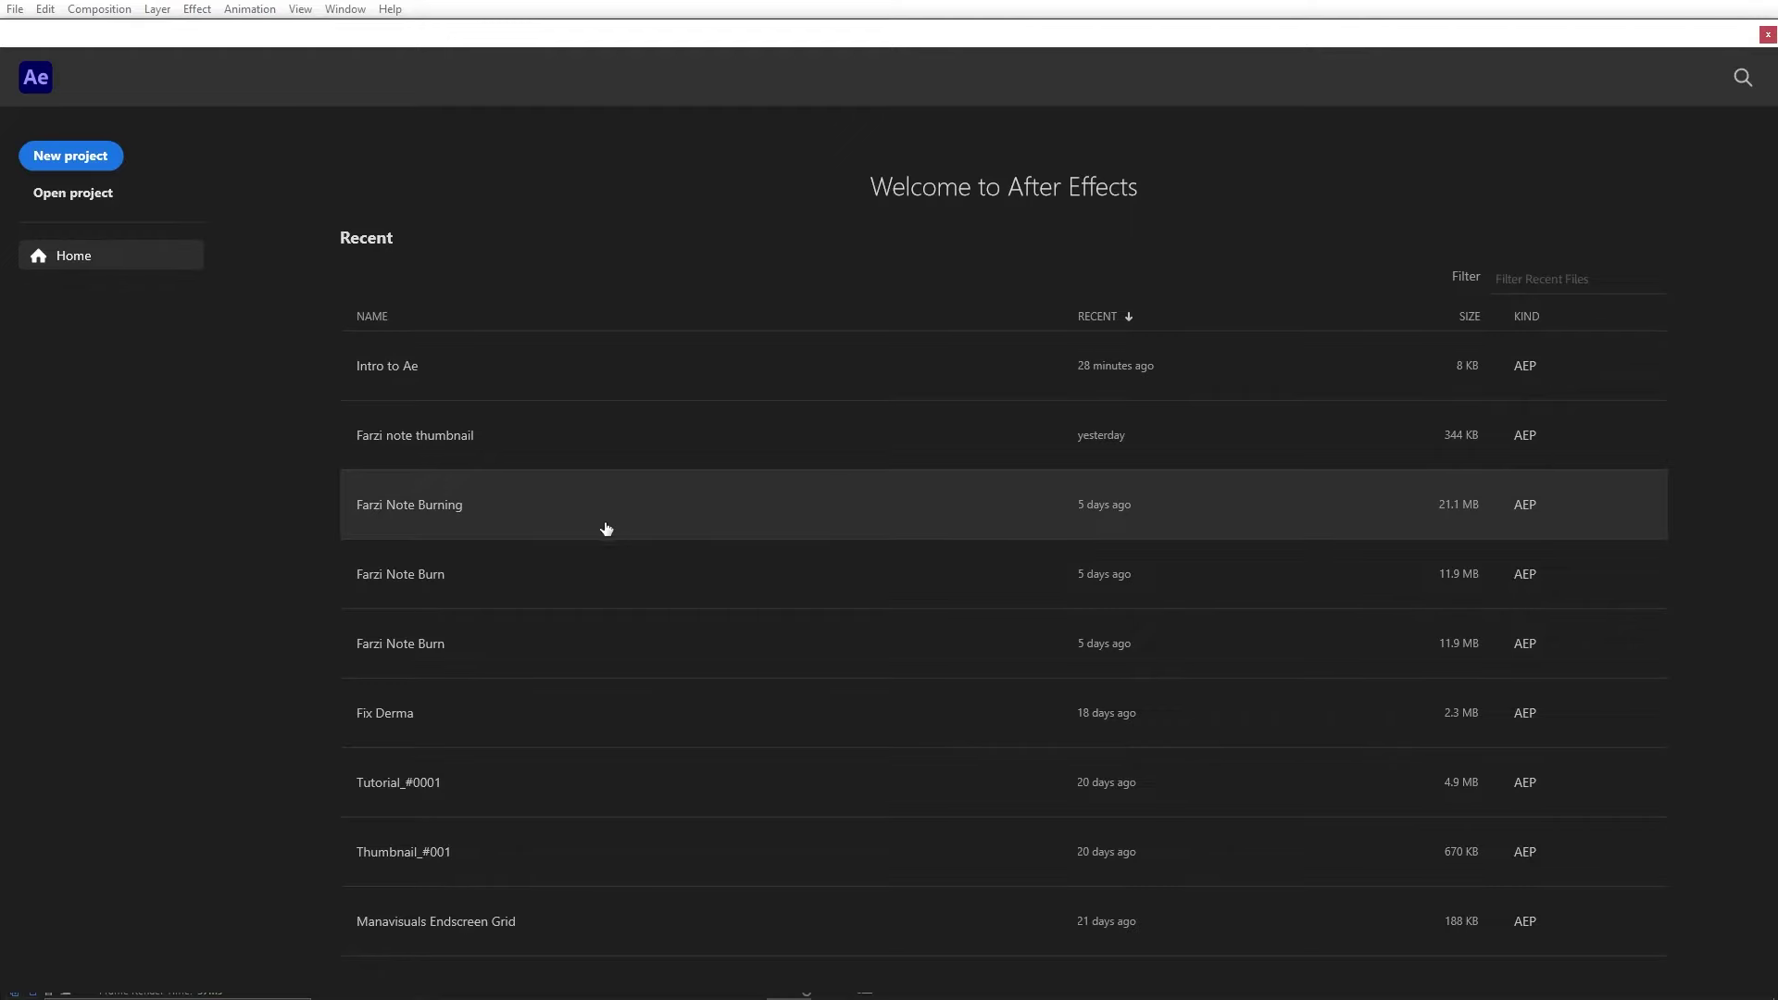
- Open the Farzi Note Burning project and inspect the Burning Color and Fire Edge layer effects
click(355, 524)
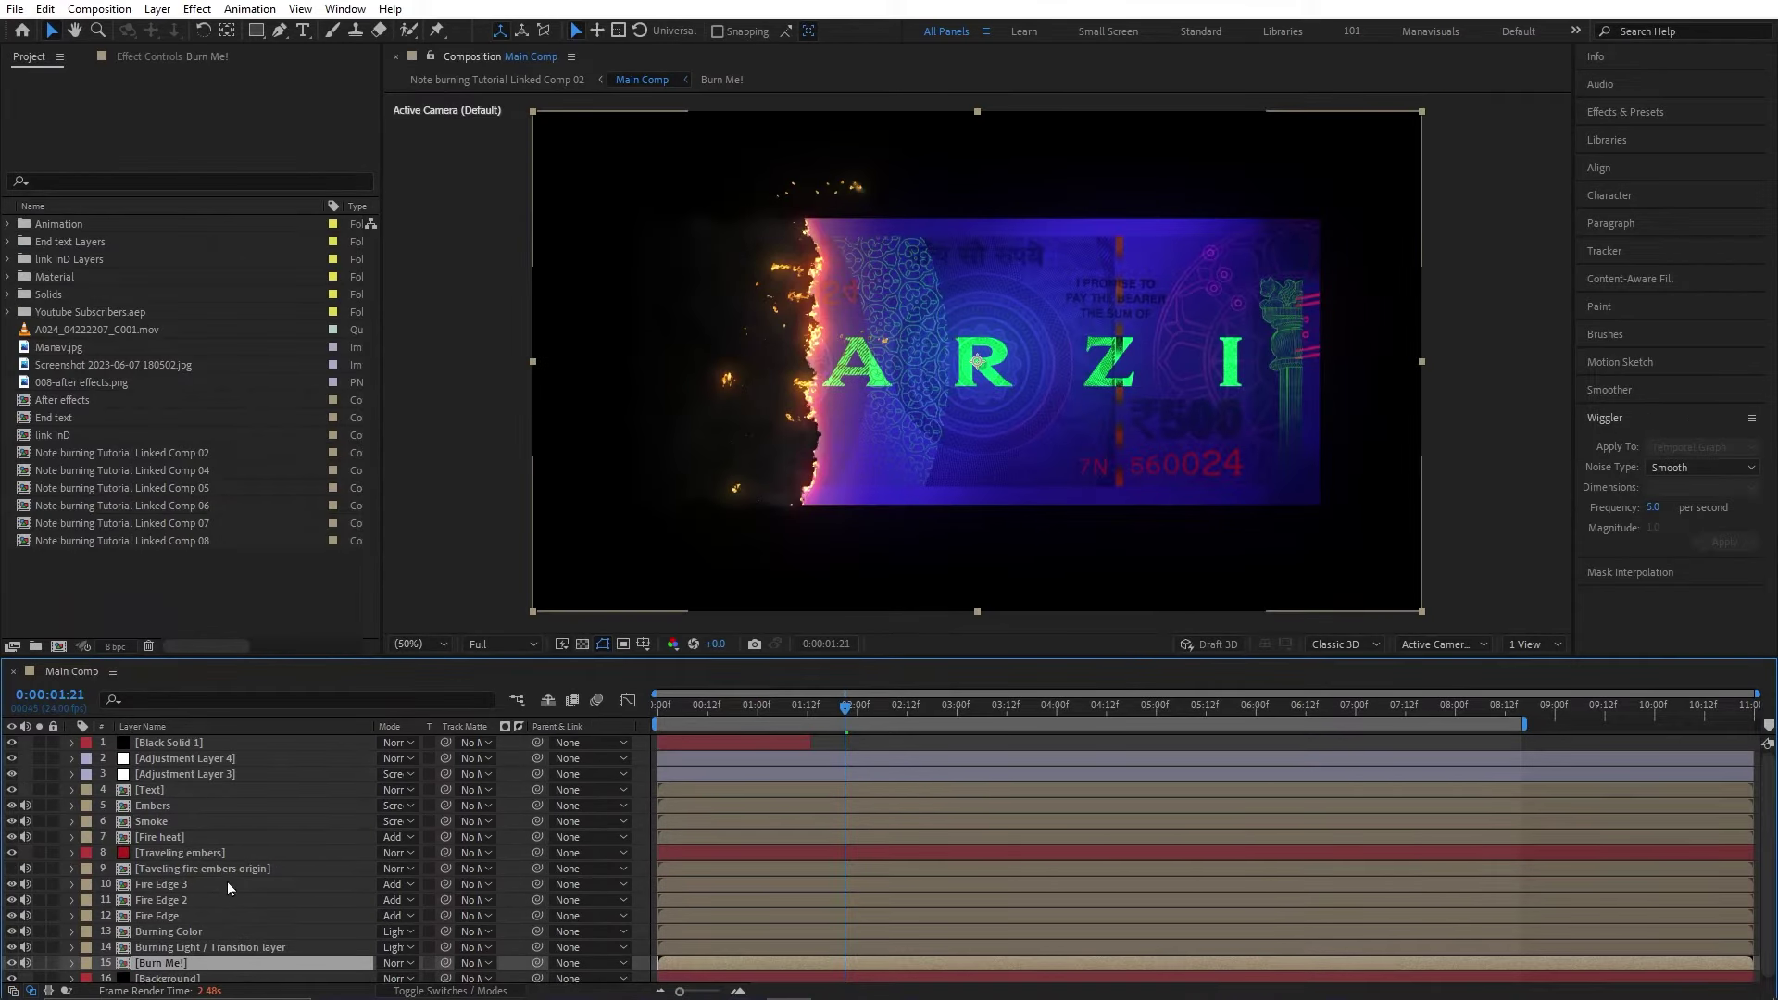
click(172, 806)
click(180, 758)
click(183, 932)
click(176, 56)
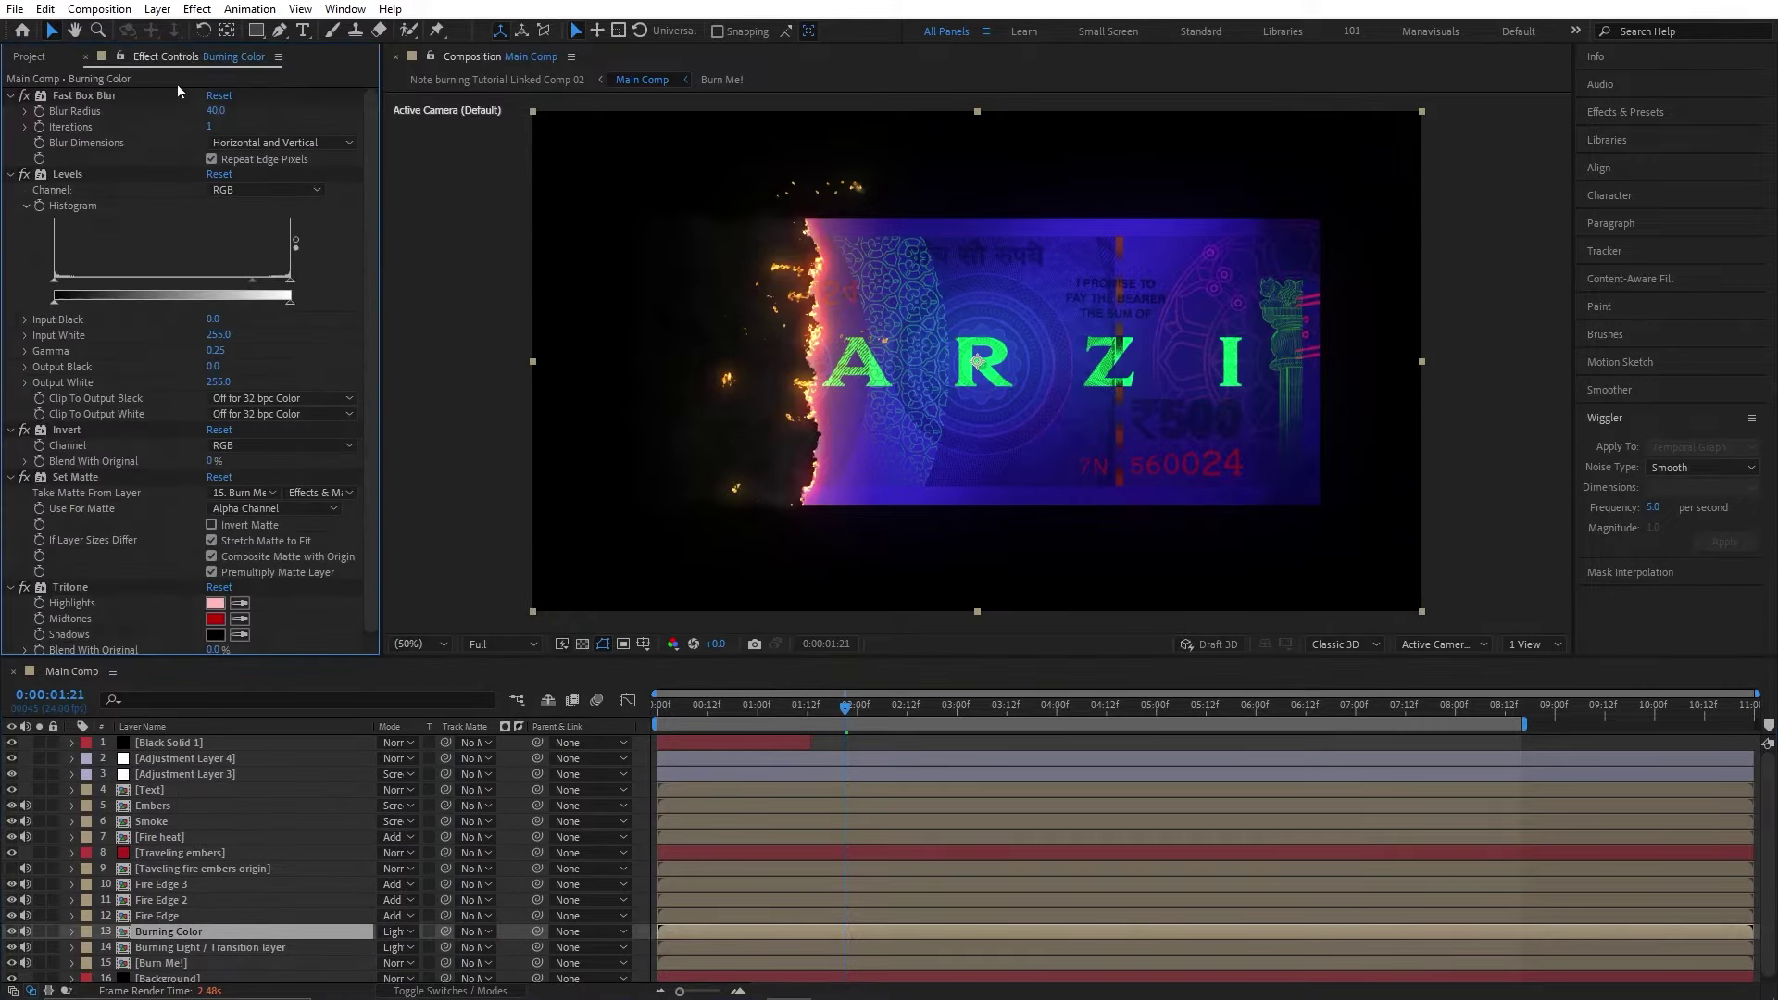
click(61, 96)
key(ctrl+a)
key(ctrl+grave)
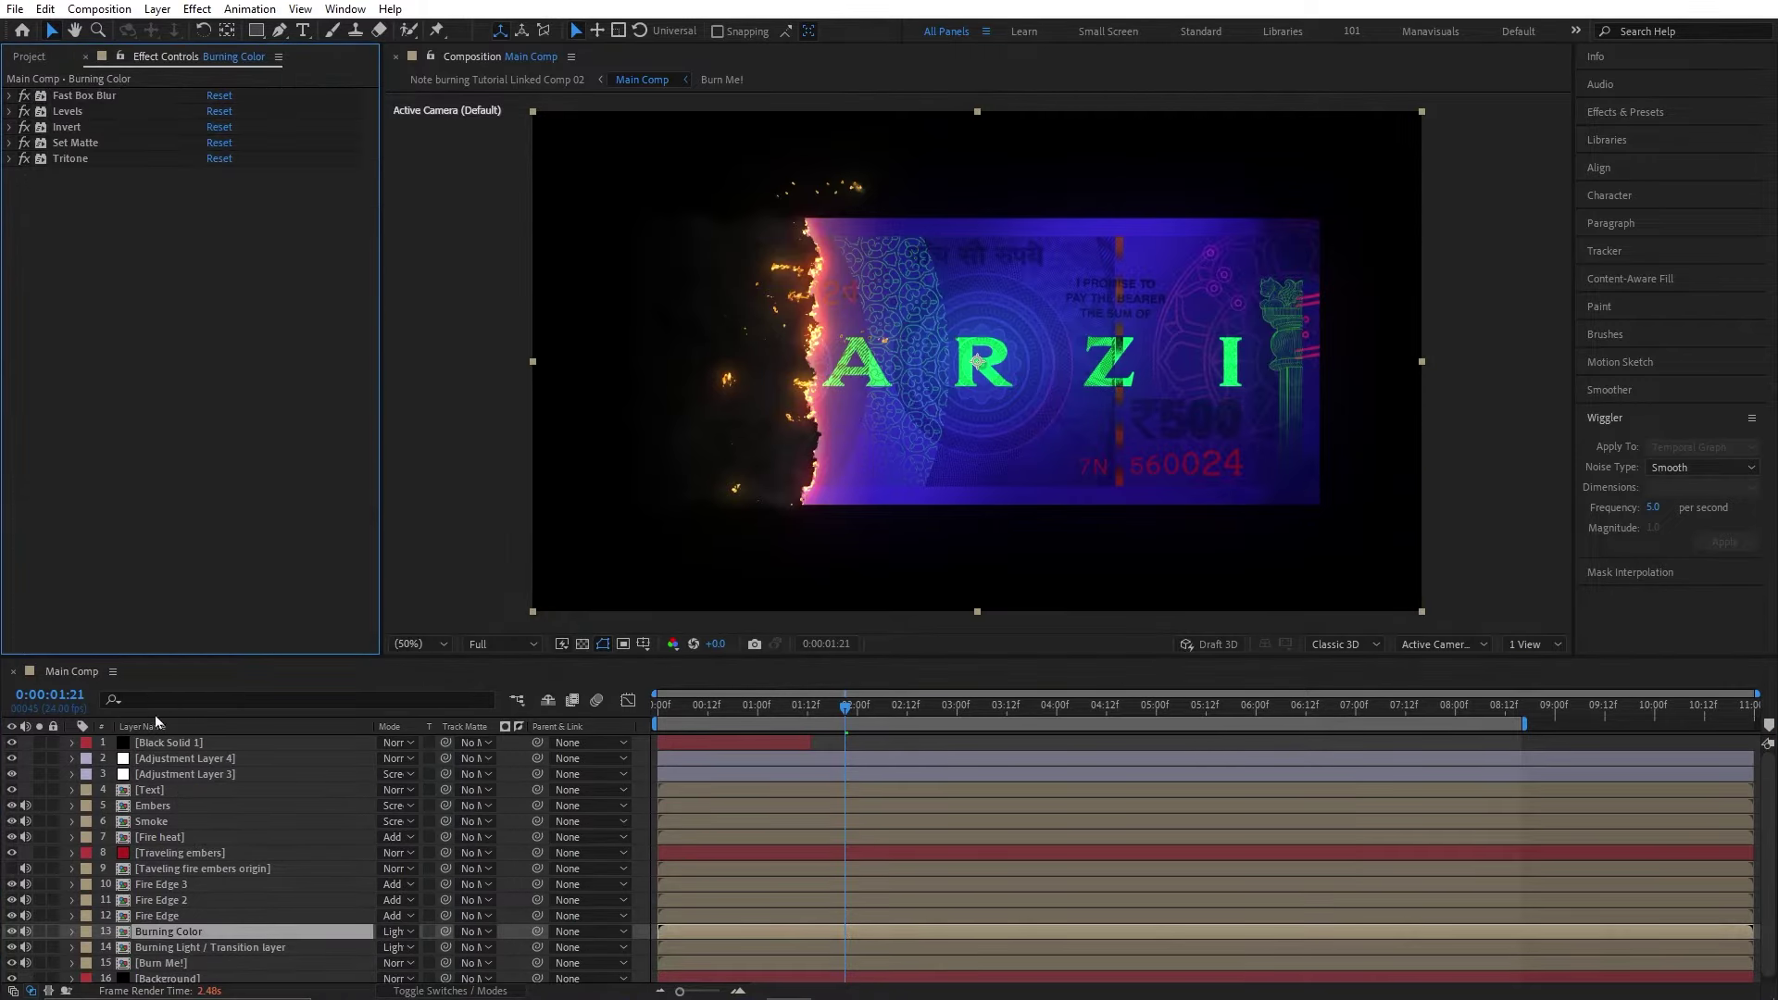
click(157, 916)
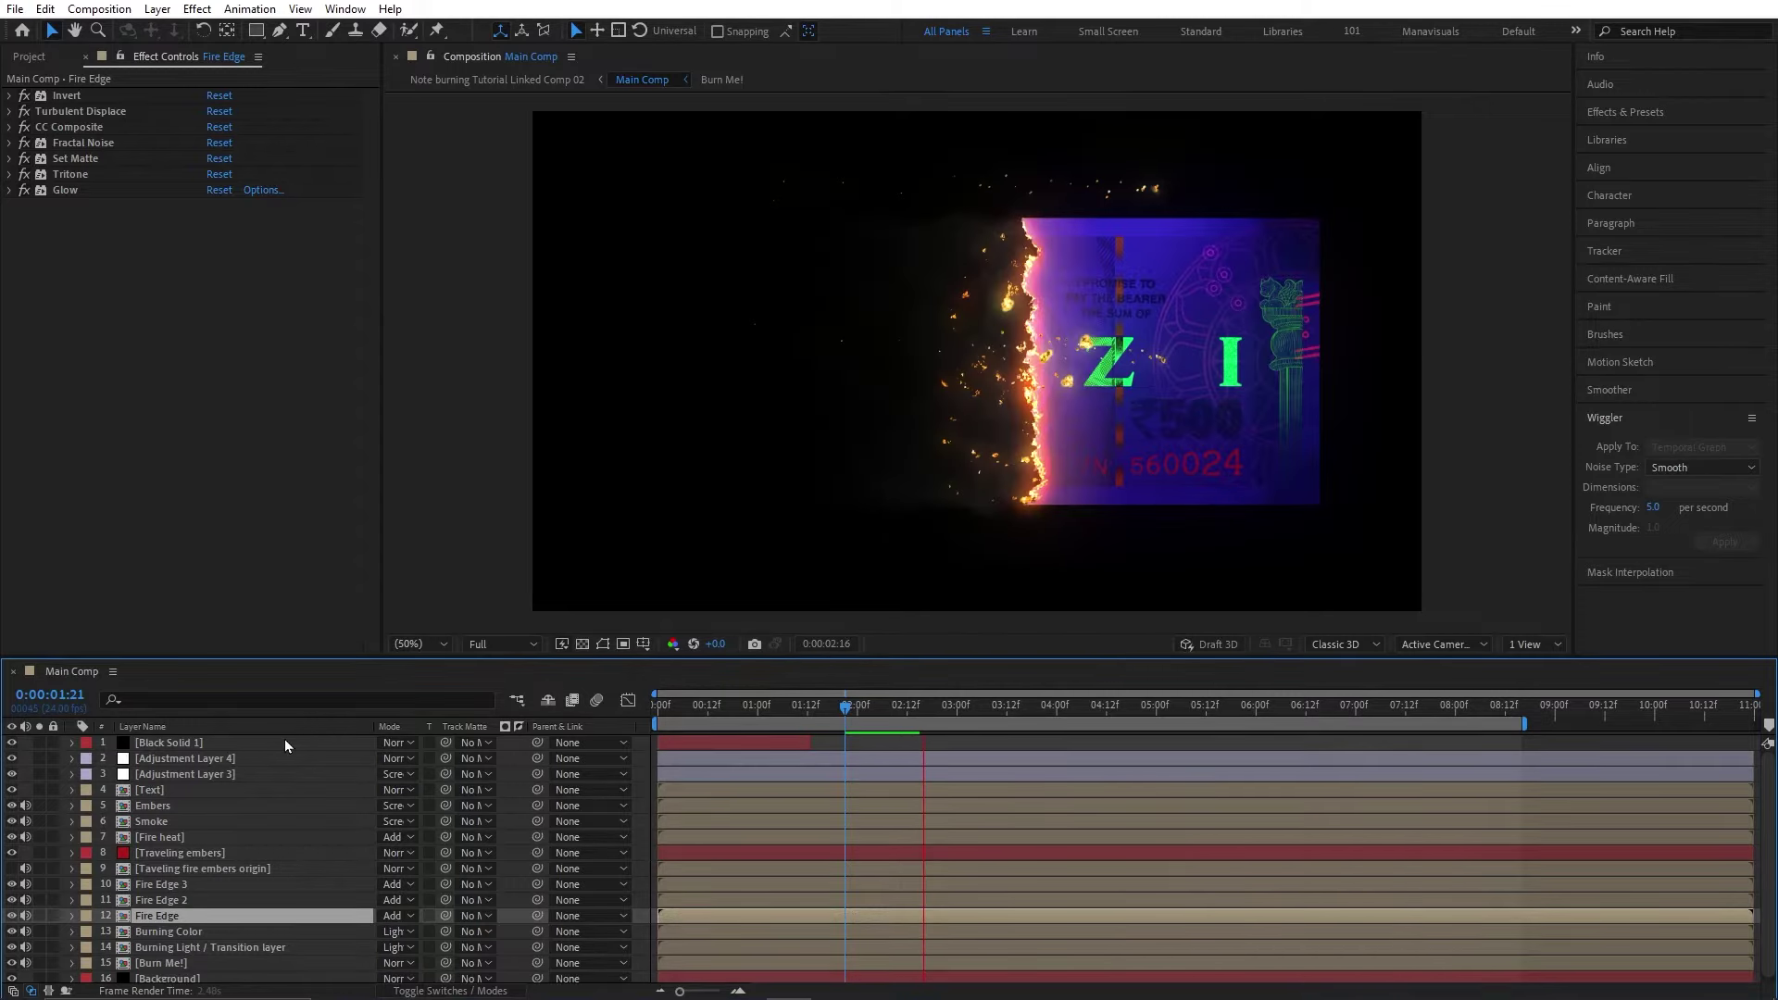
- Preview the burning note from 01:07 at one-third resolution
drag(863, 714, 787, 713)
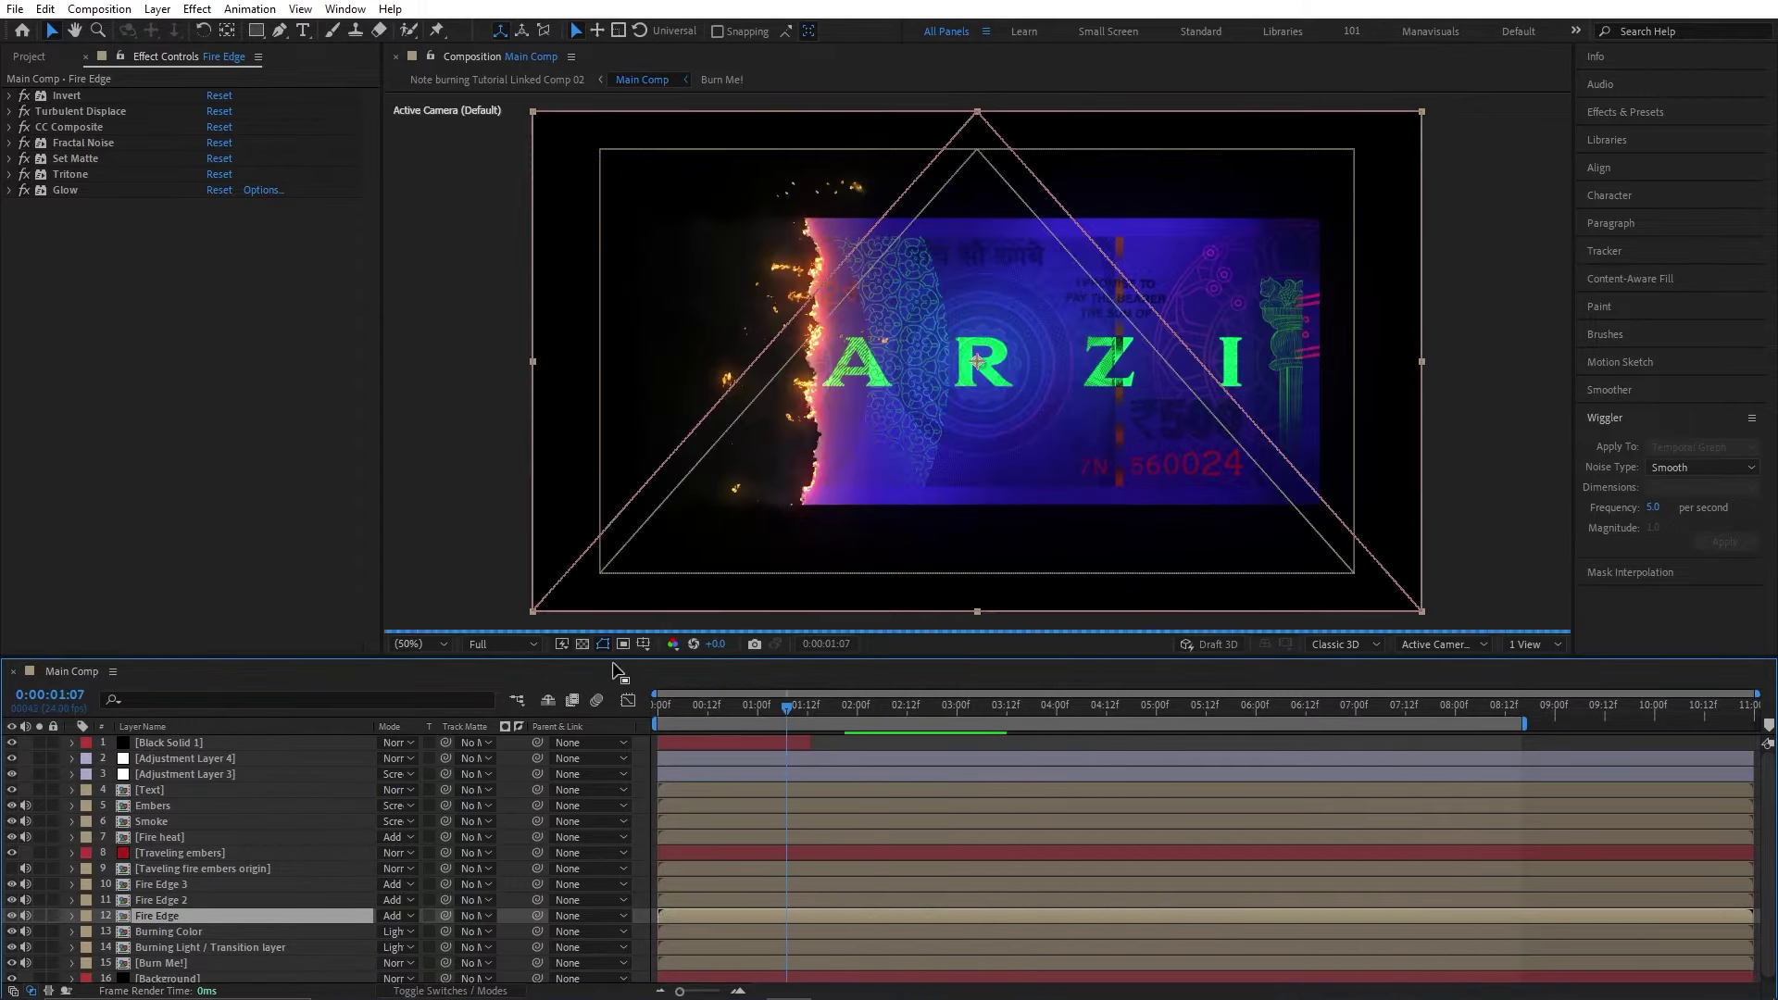
click(500, 643)
click(512, 732)
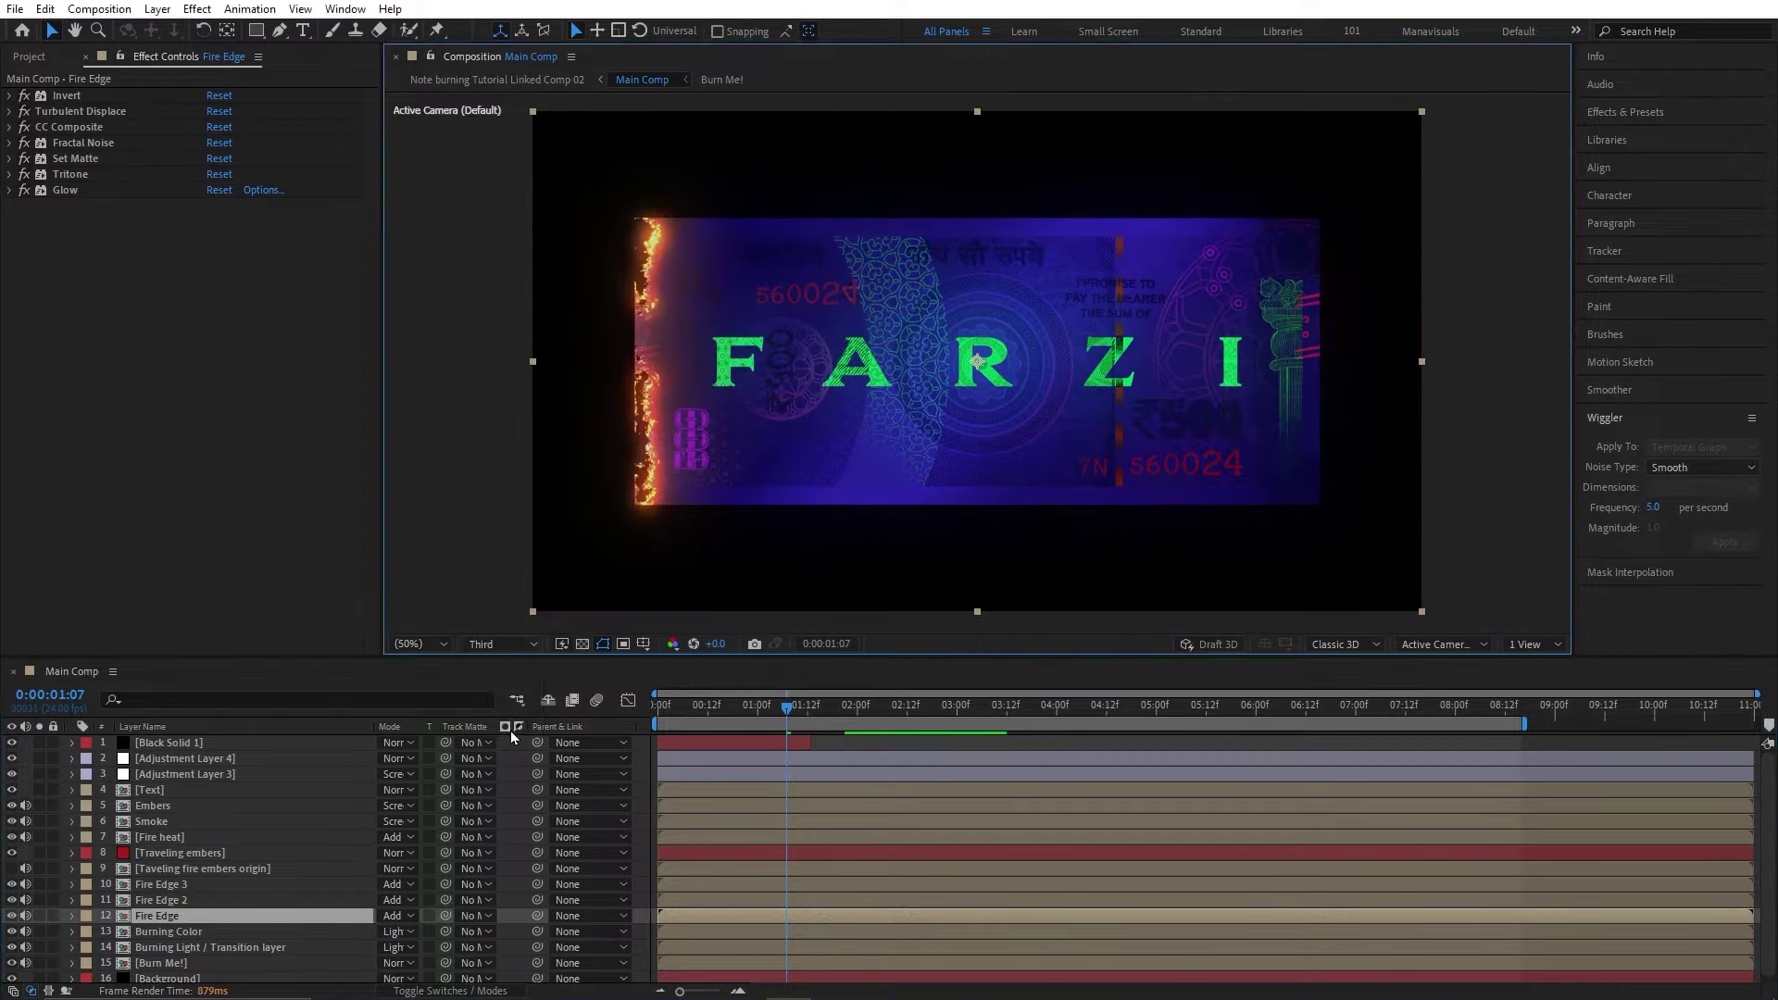
key(space)
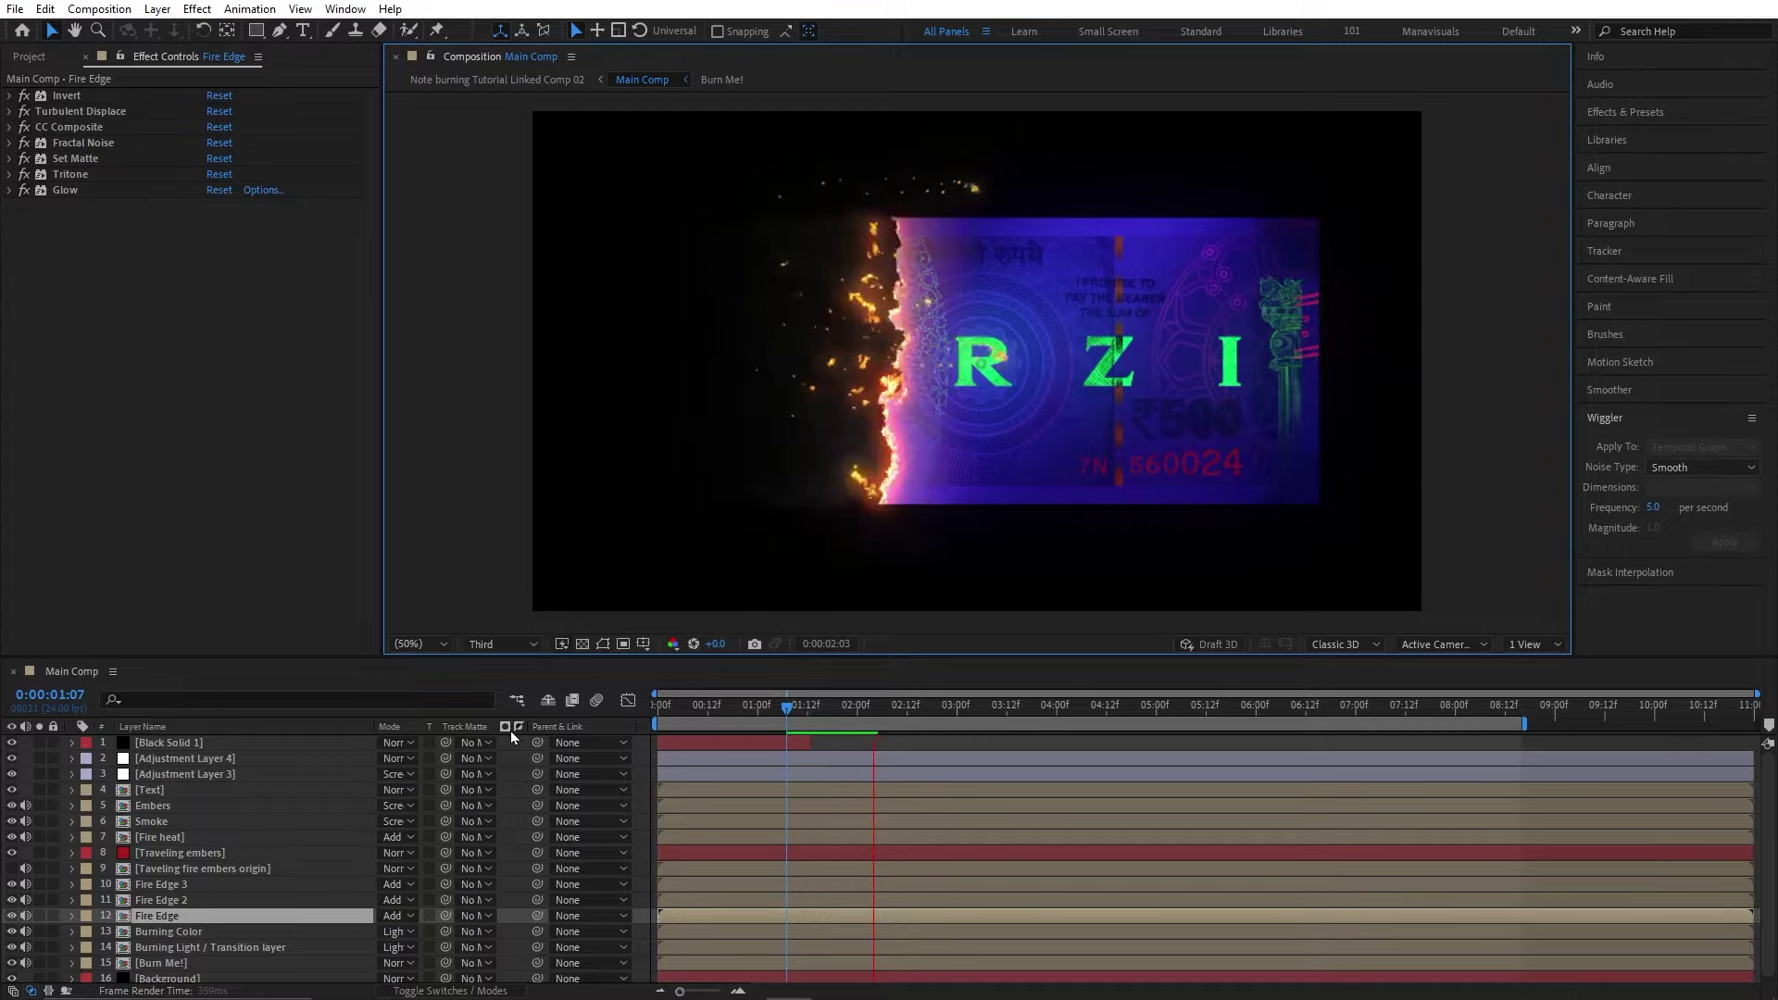
key(space)
- Set the preview resolution to Auto and replay the preview, stopping at 02:21
click(518, 644)
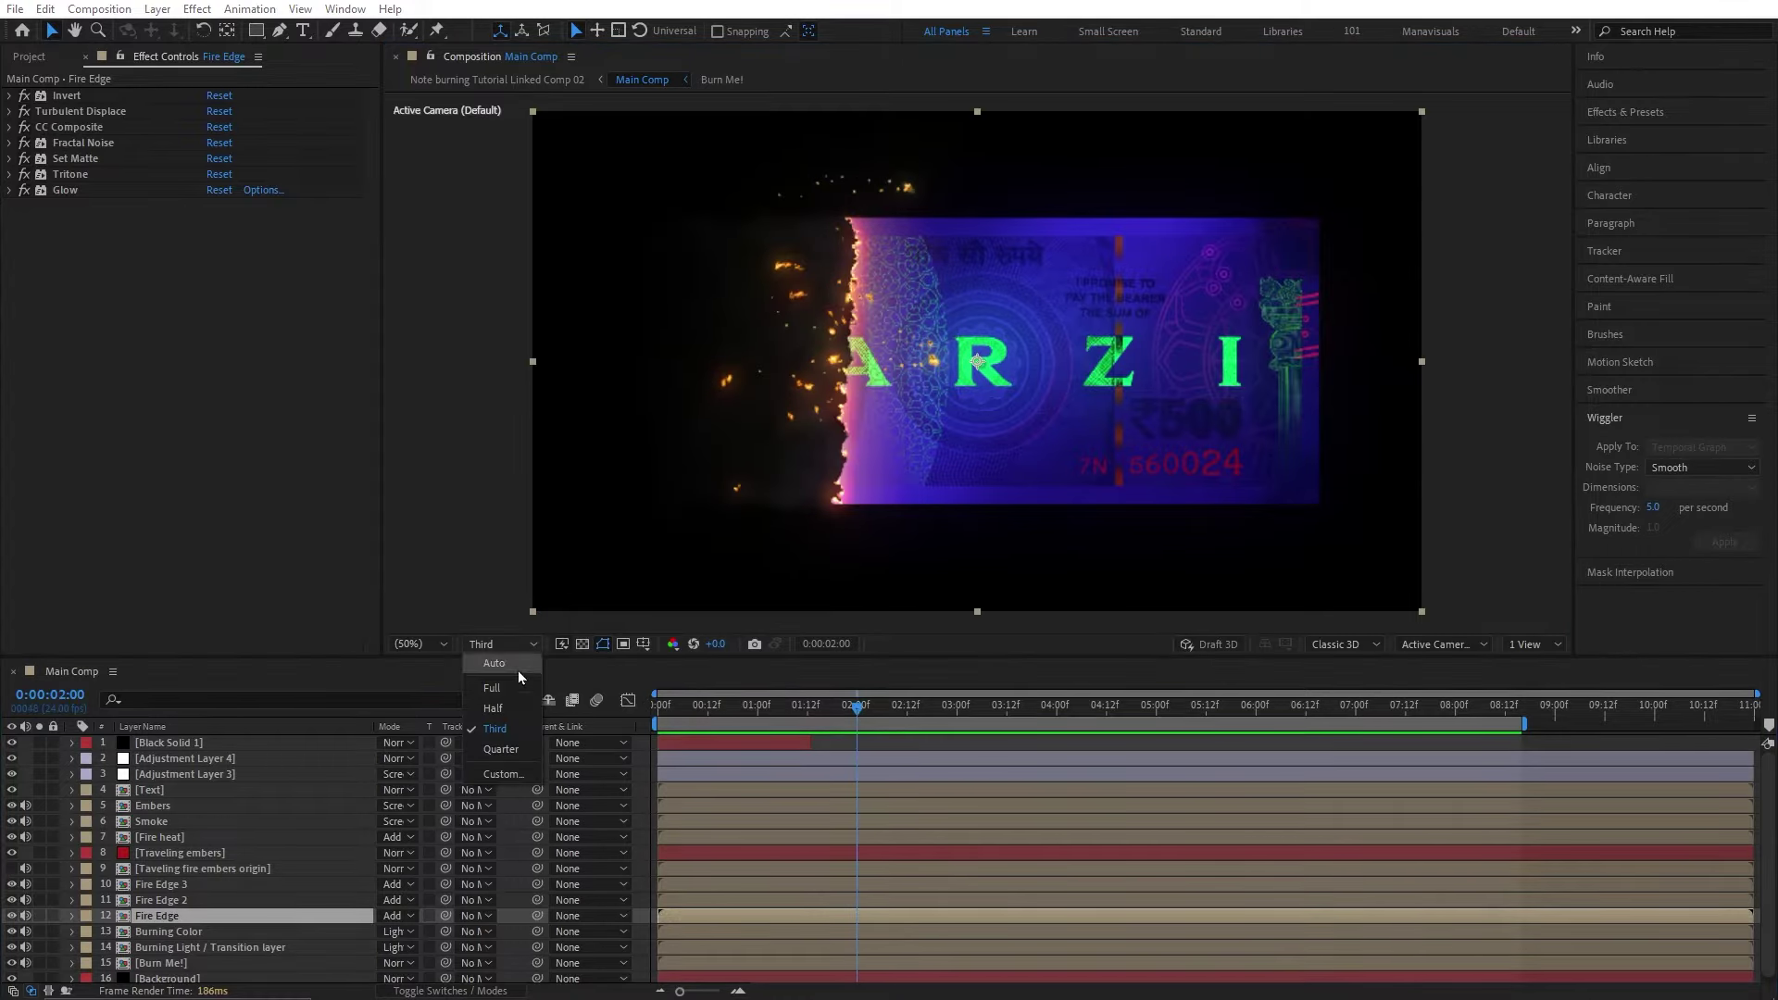
click(518, 674)
key(space)
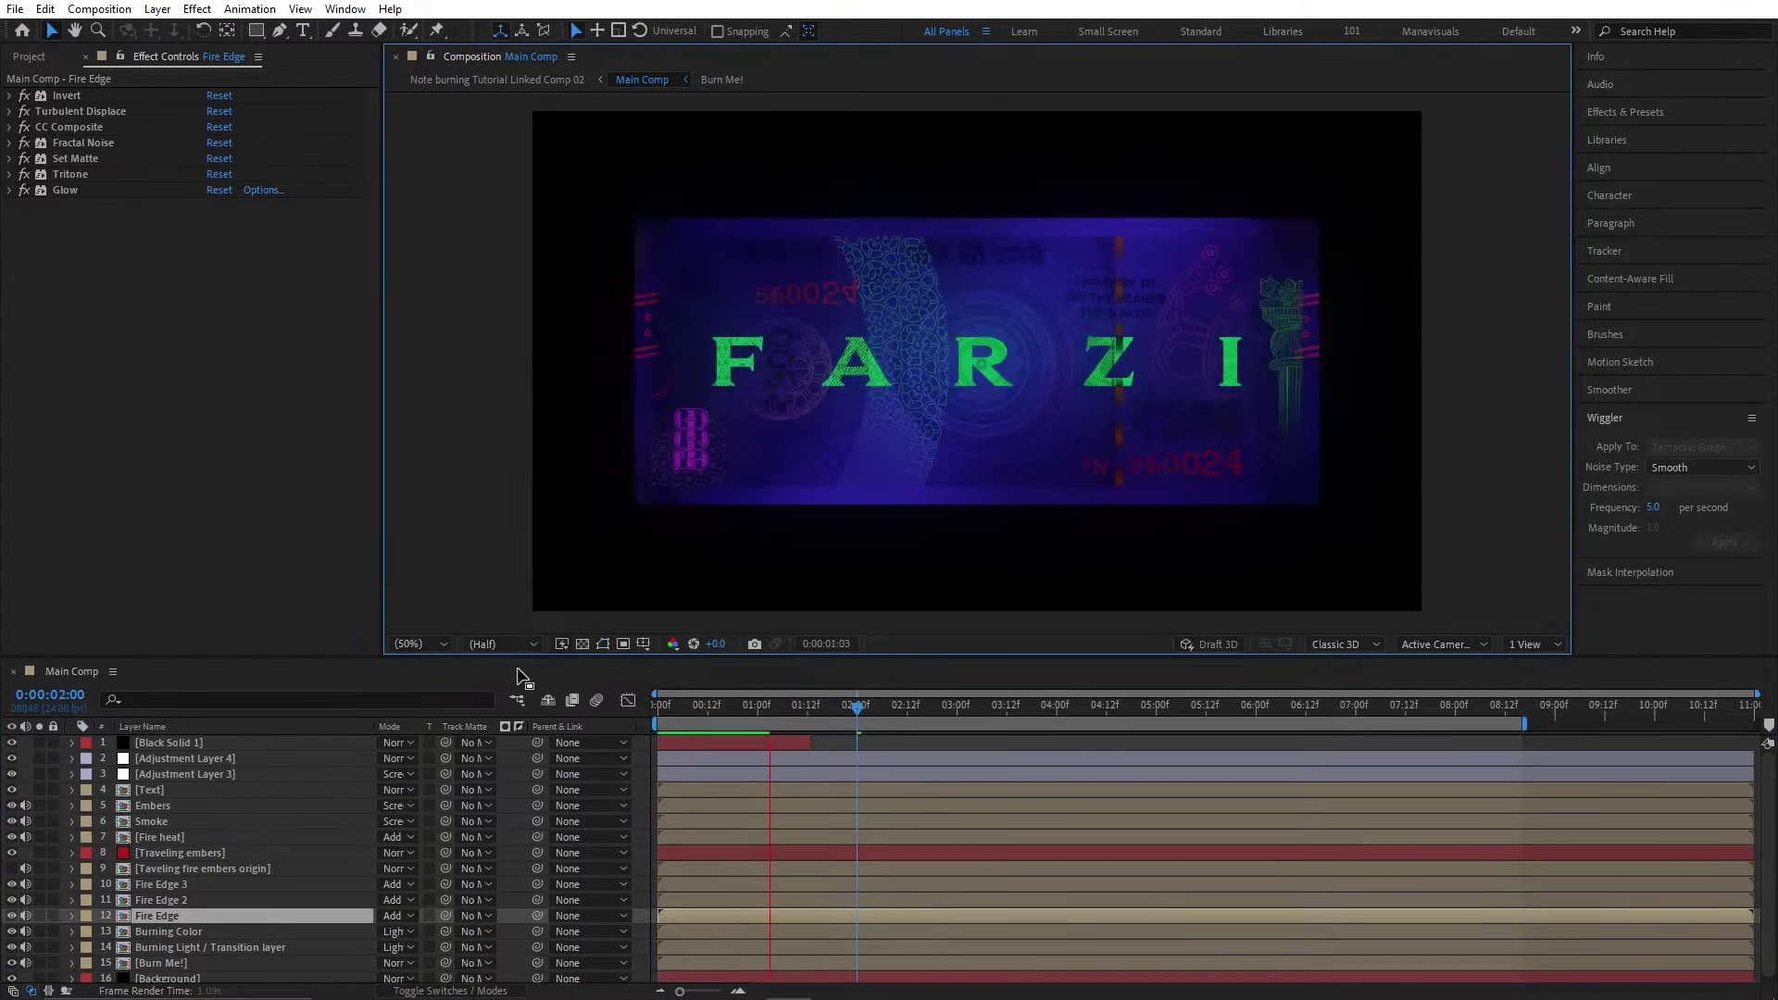
click(947, 716)
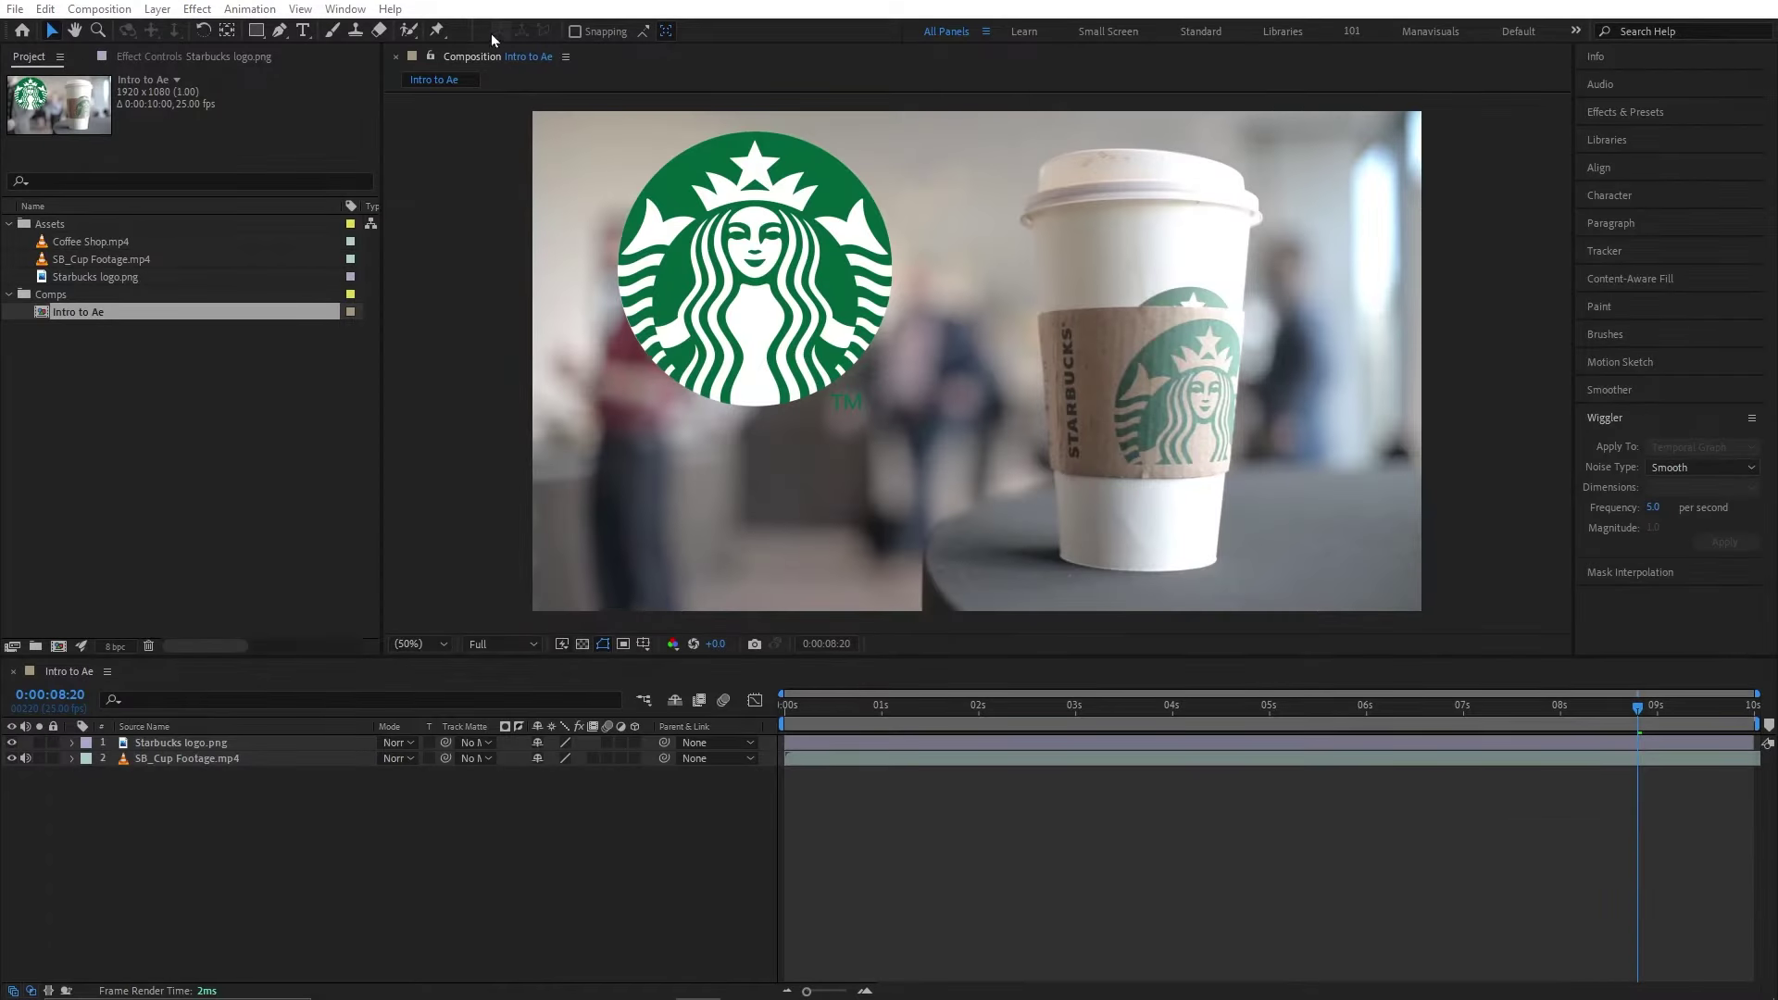
- Test-move the cup footage and scale up the logo, undo both, then pan the view
click(52, 35)
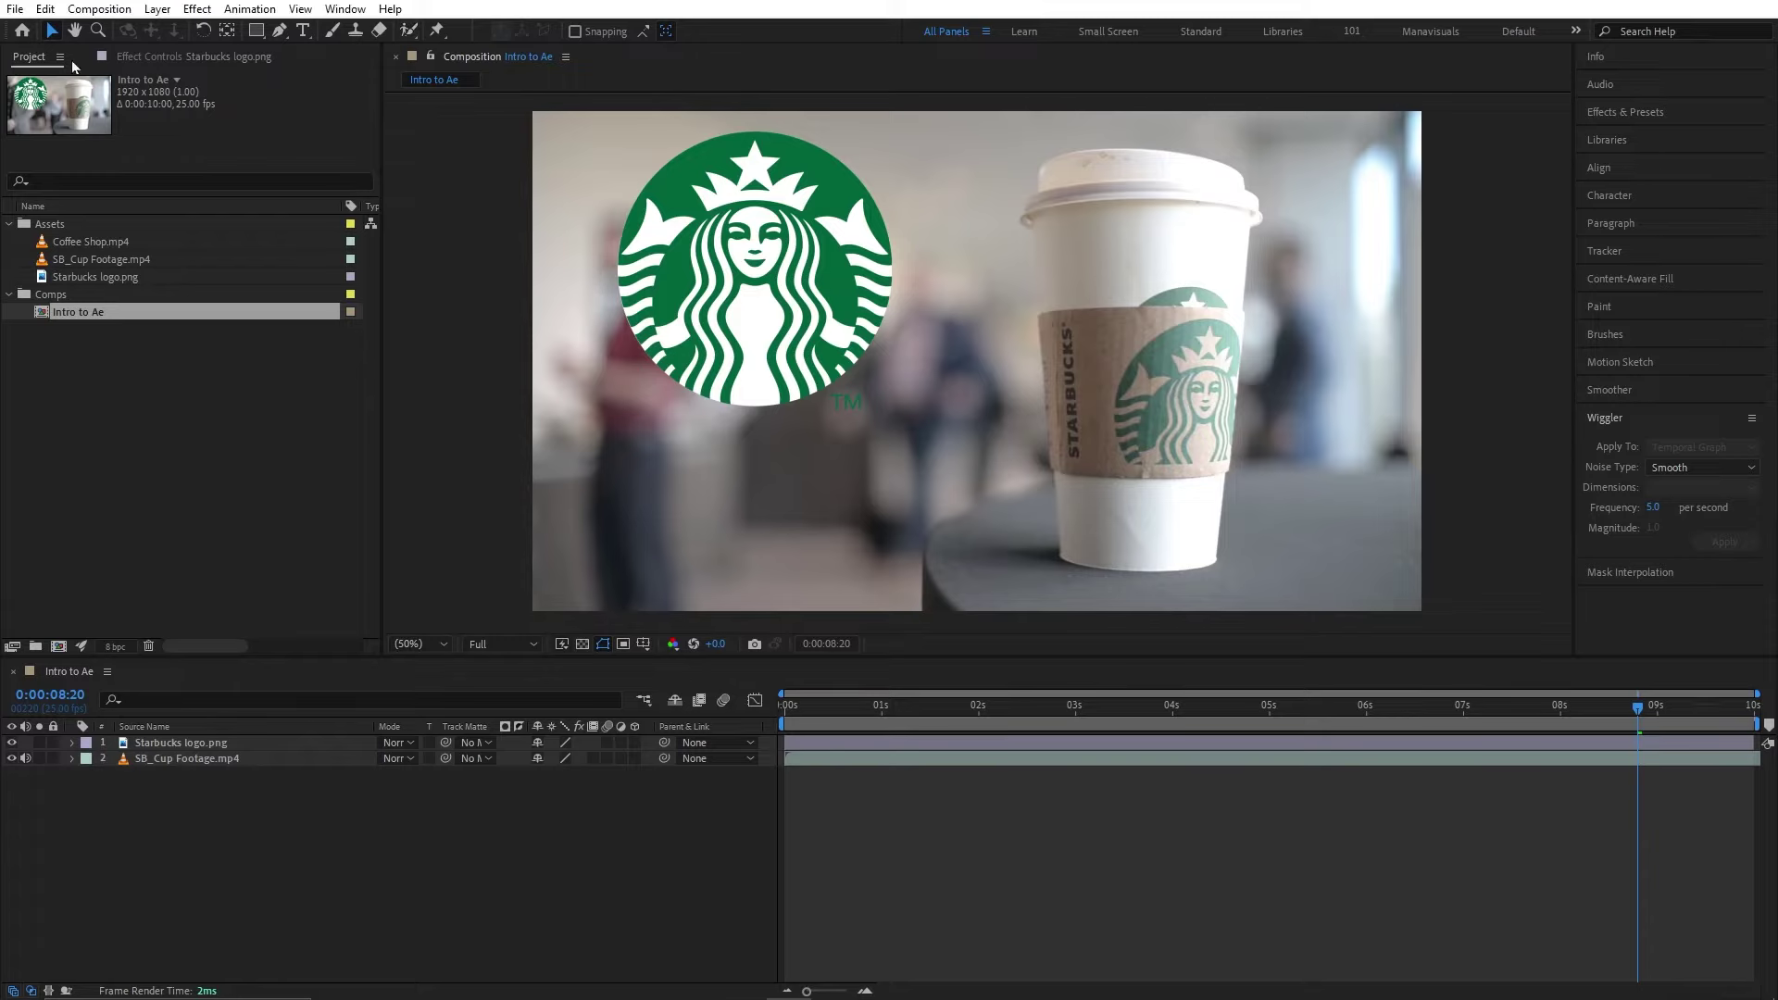
click(891, 408)
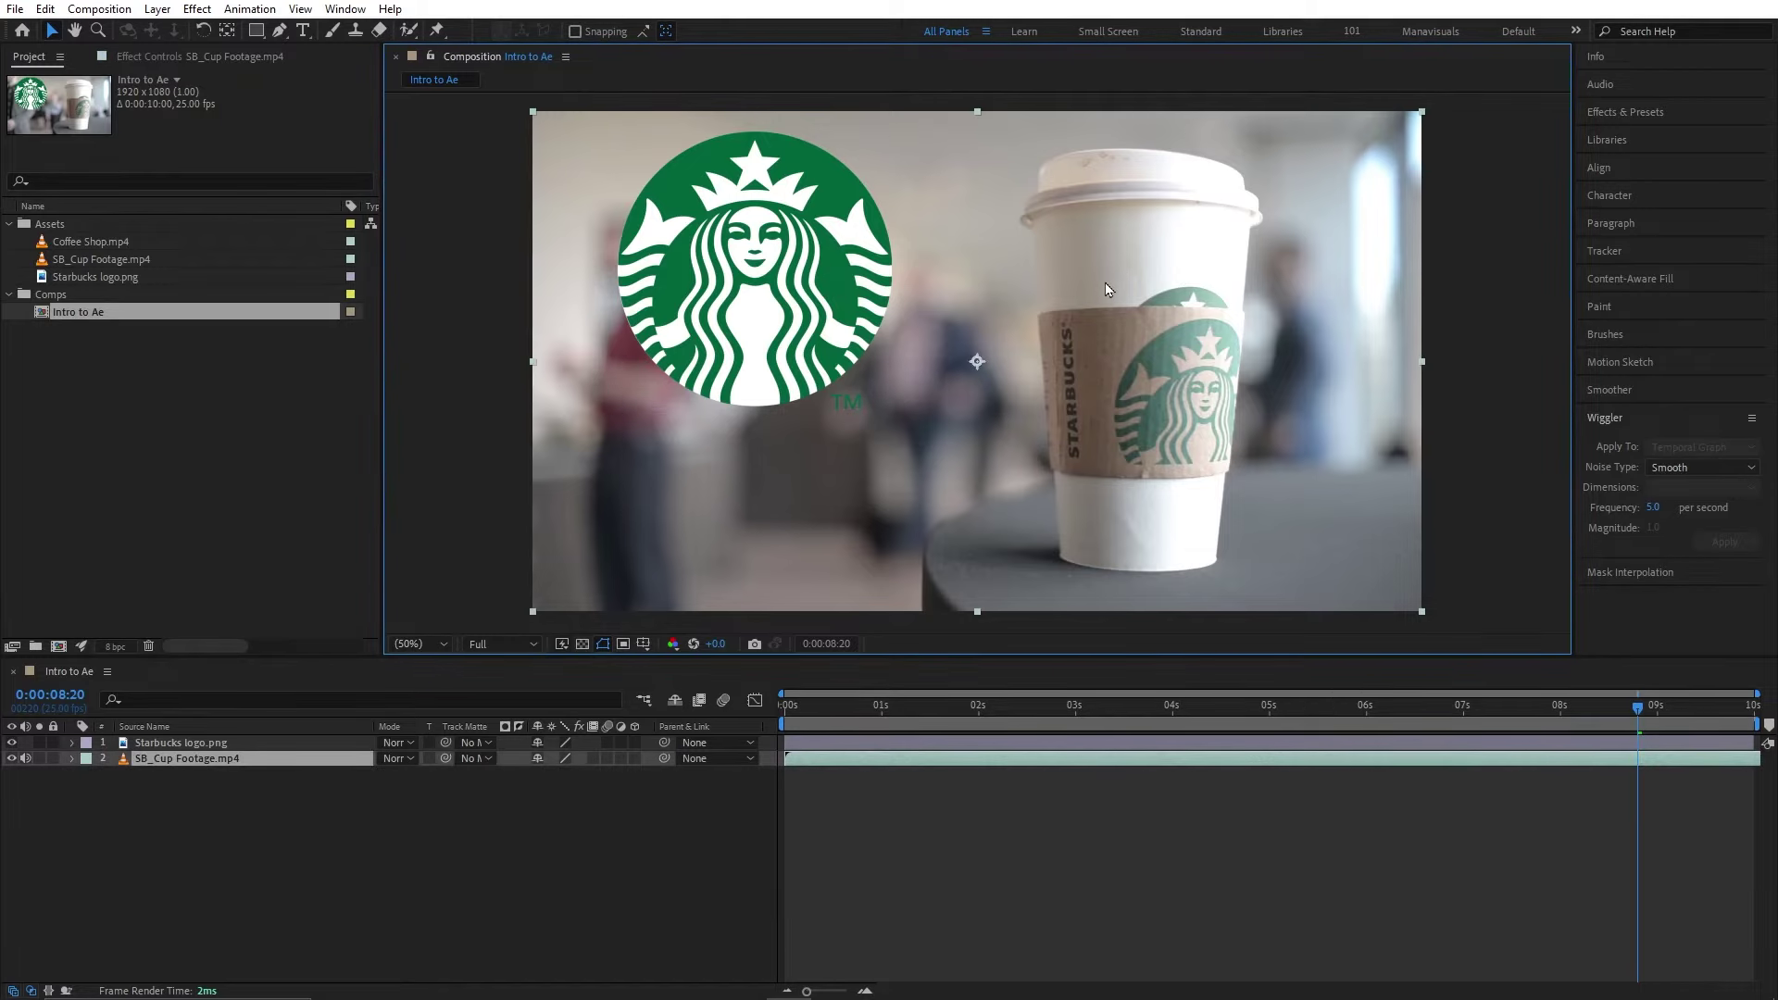
drag(1107, 290, 1259, 321)
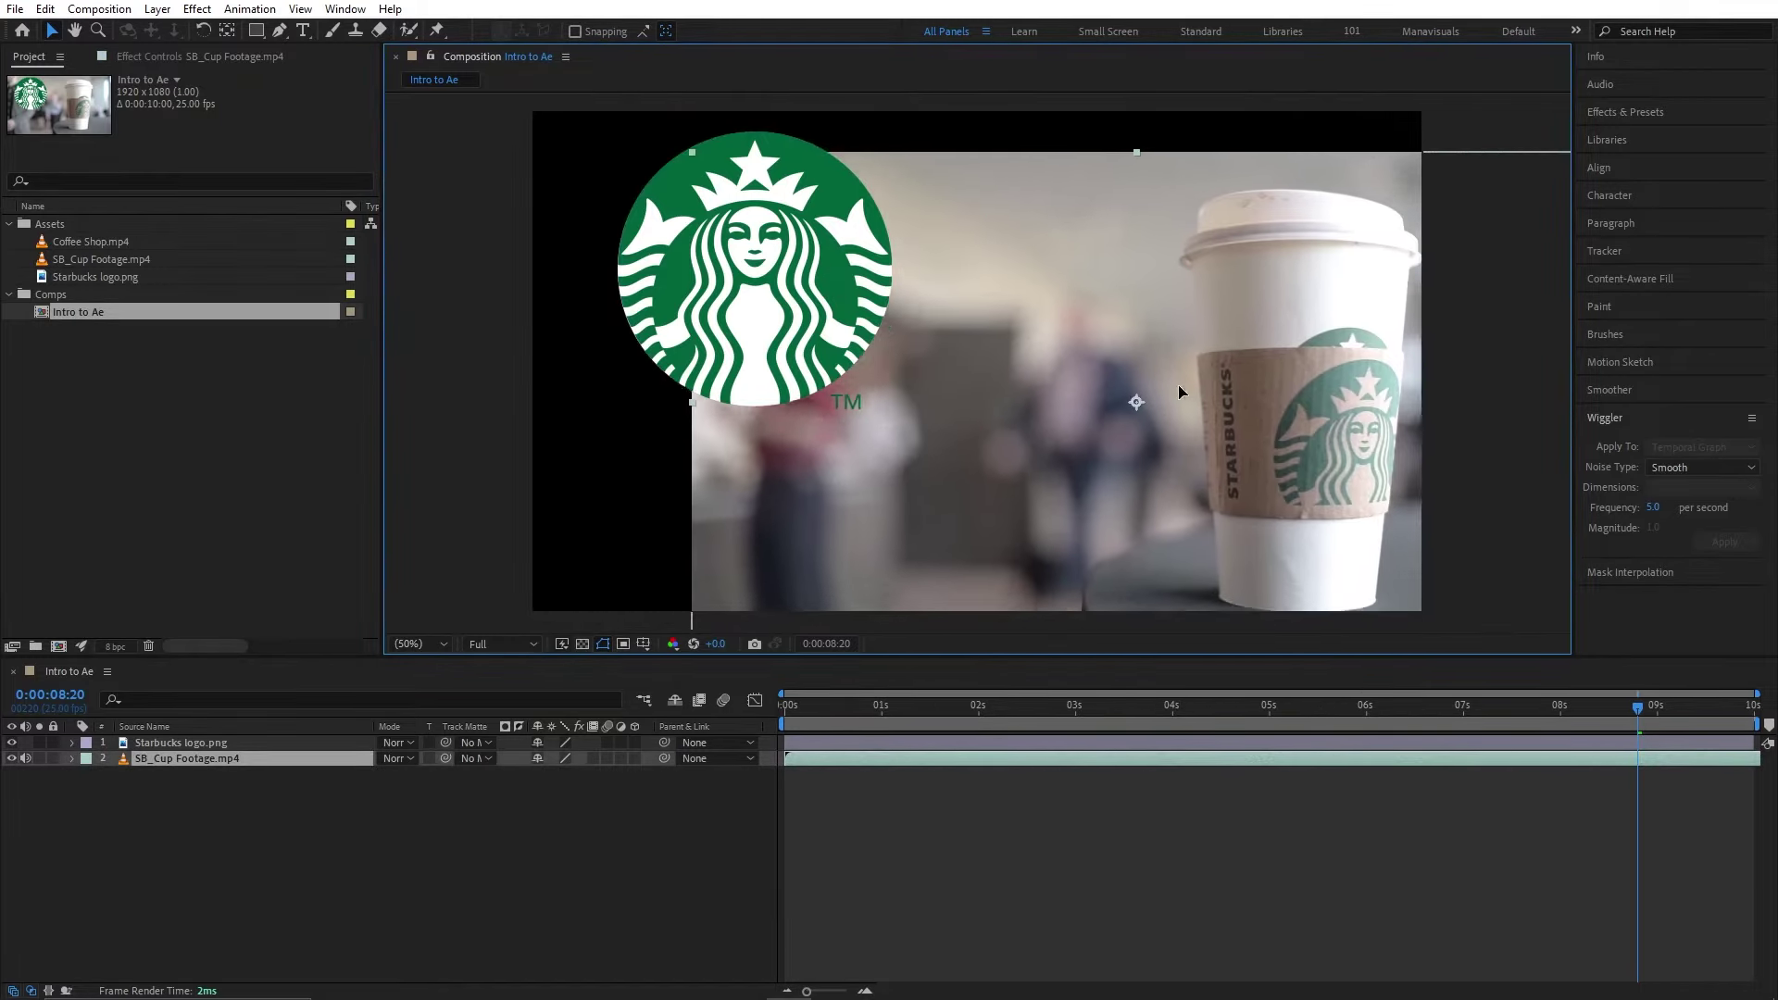
click(657, 287)
drag(890, 208, 982, 165)
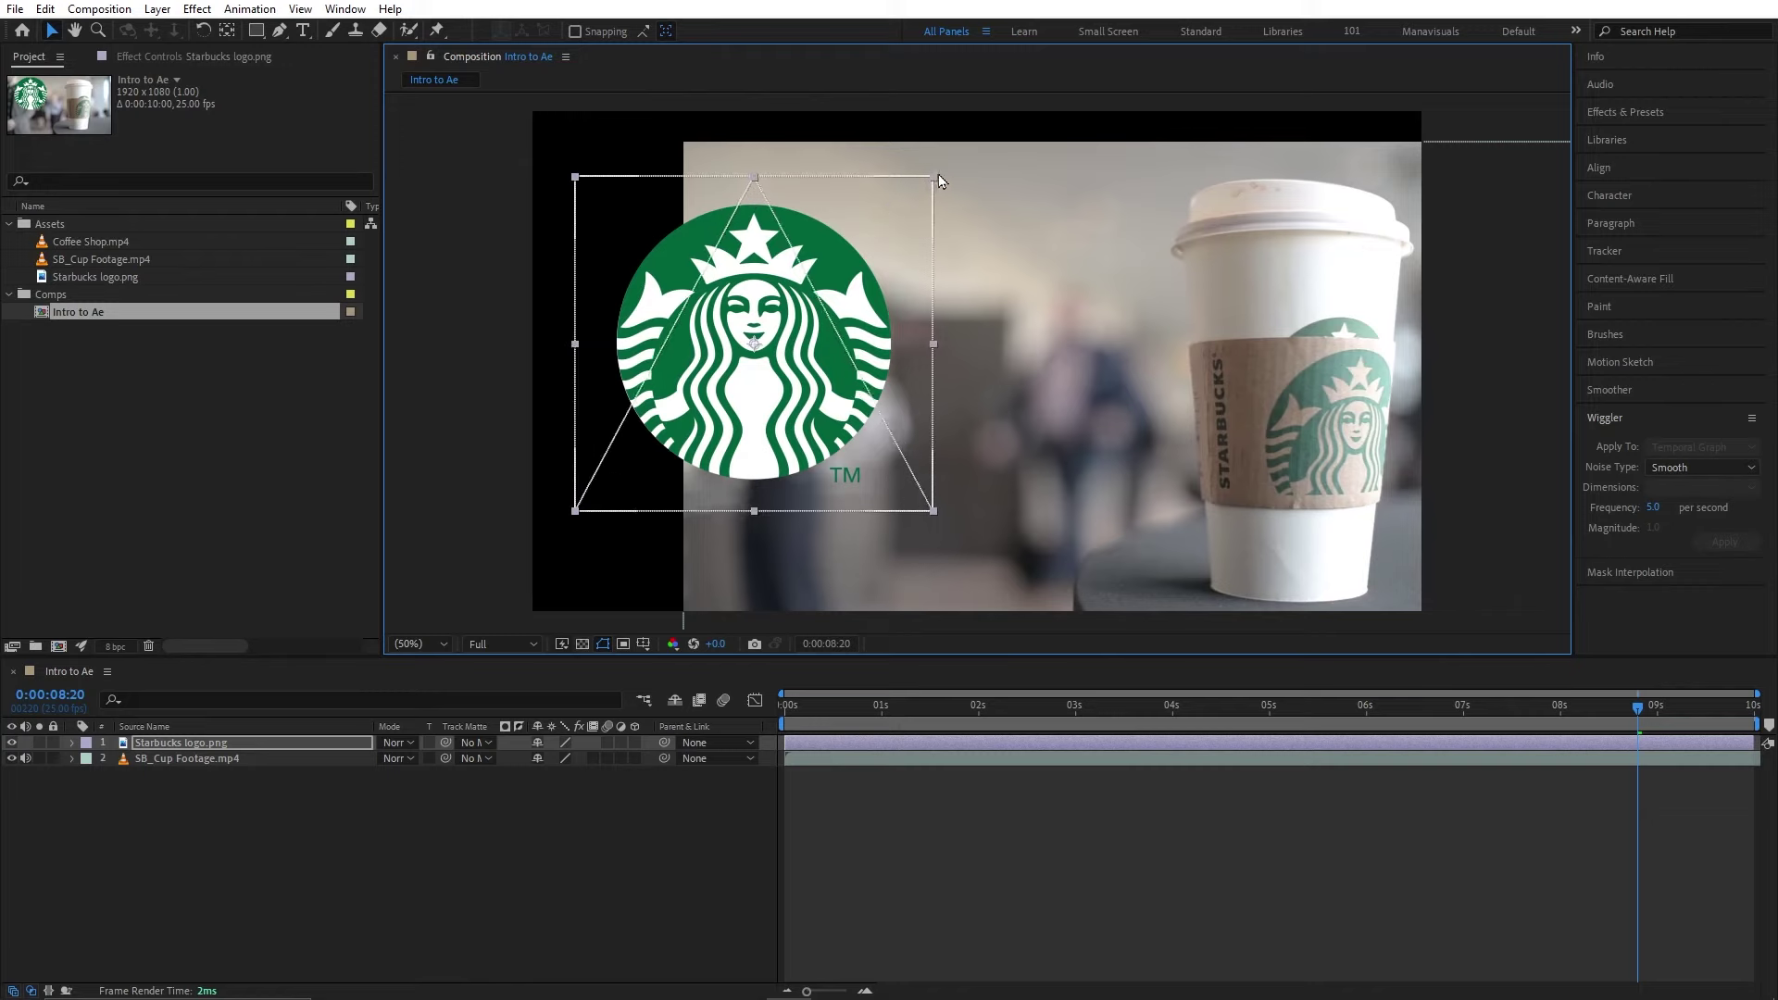
key(ctrl+z)
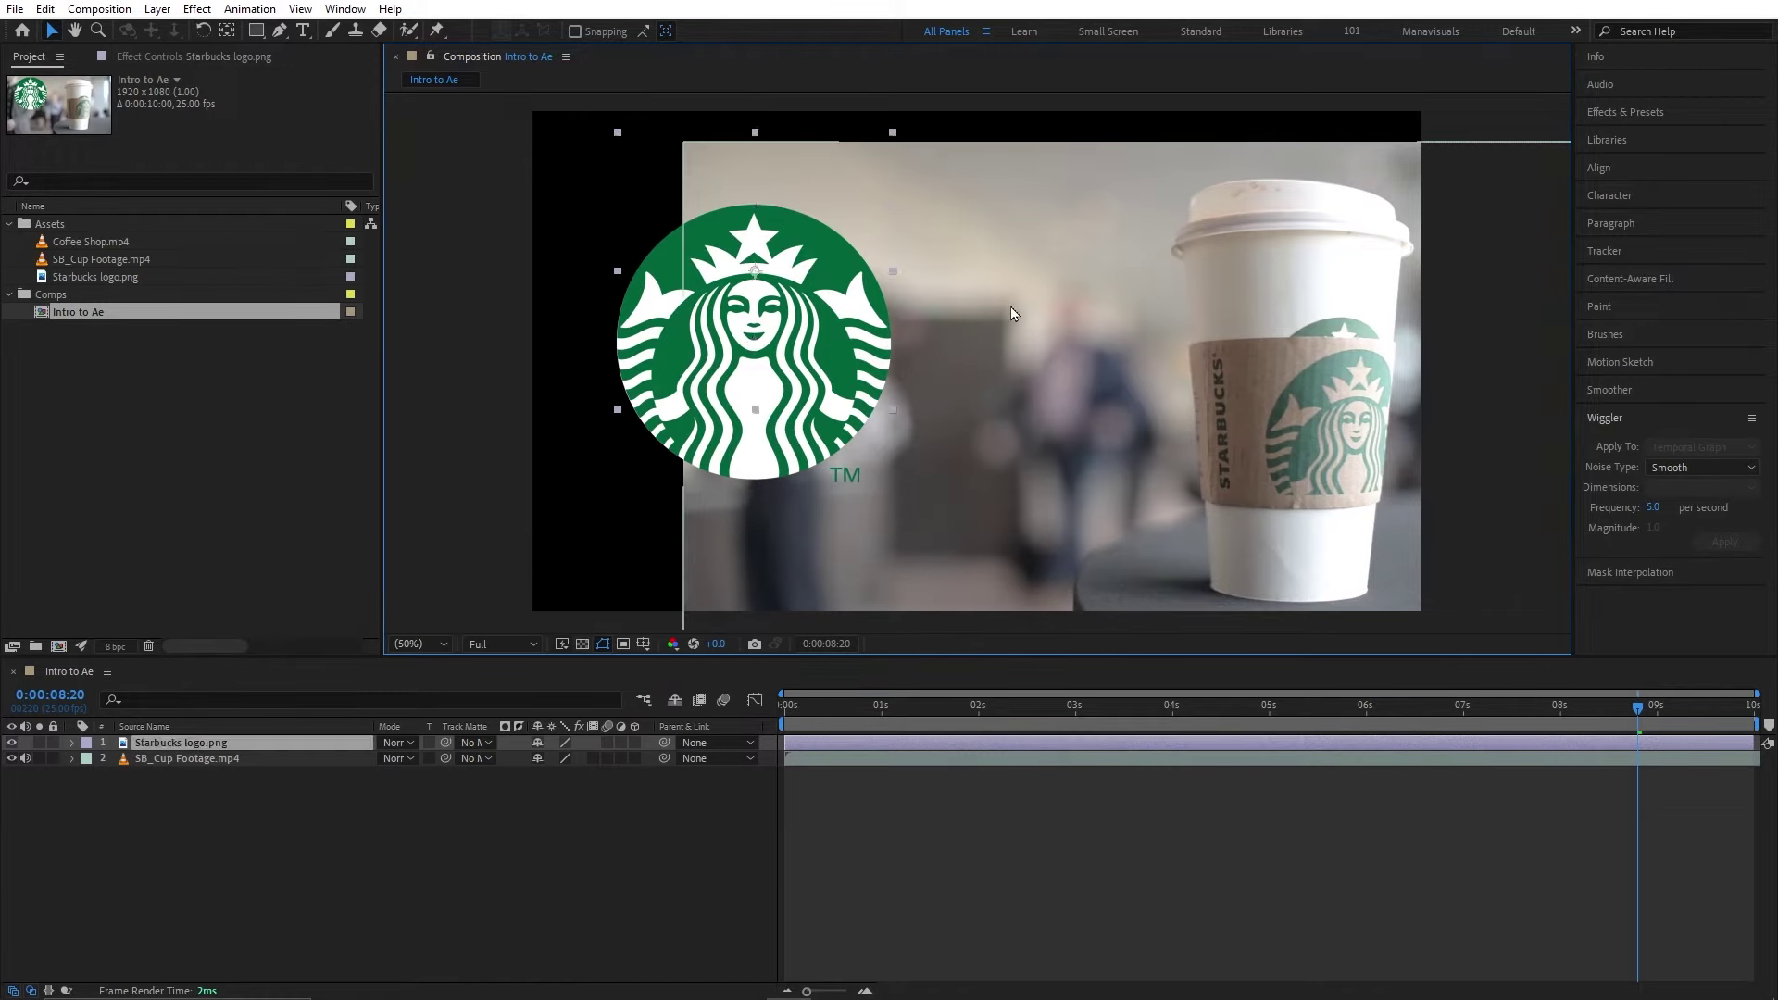
key(ctrl+z)
key(ctrl+z)
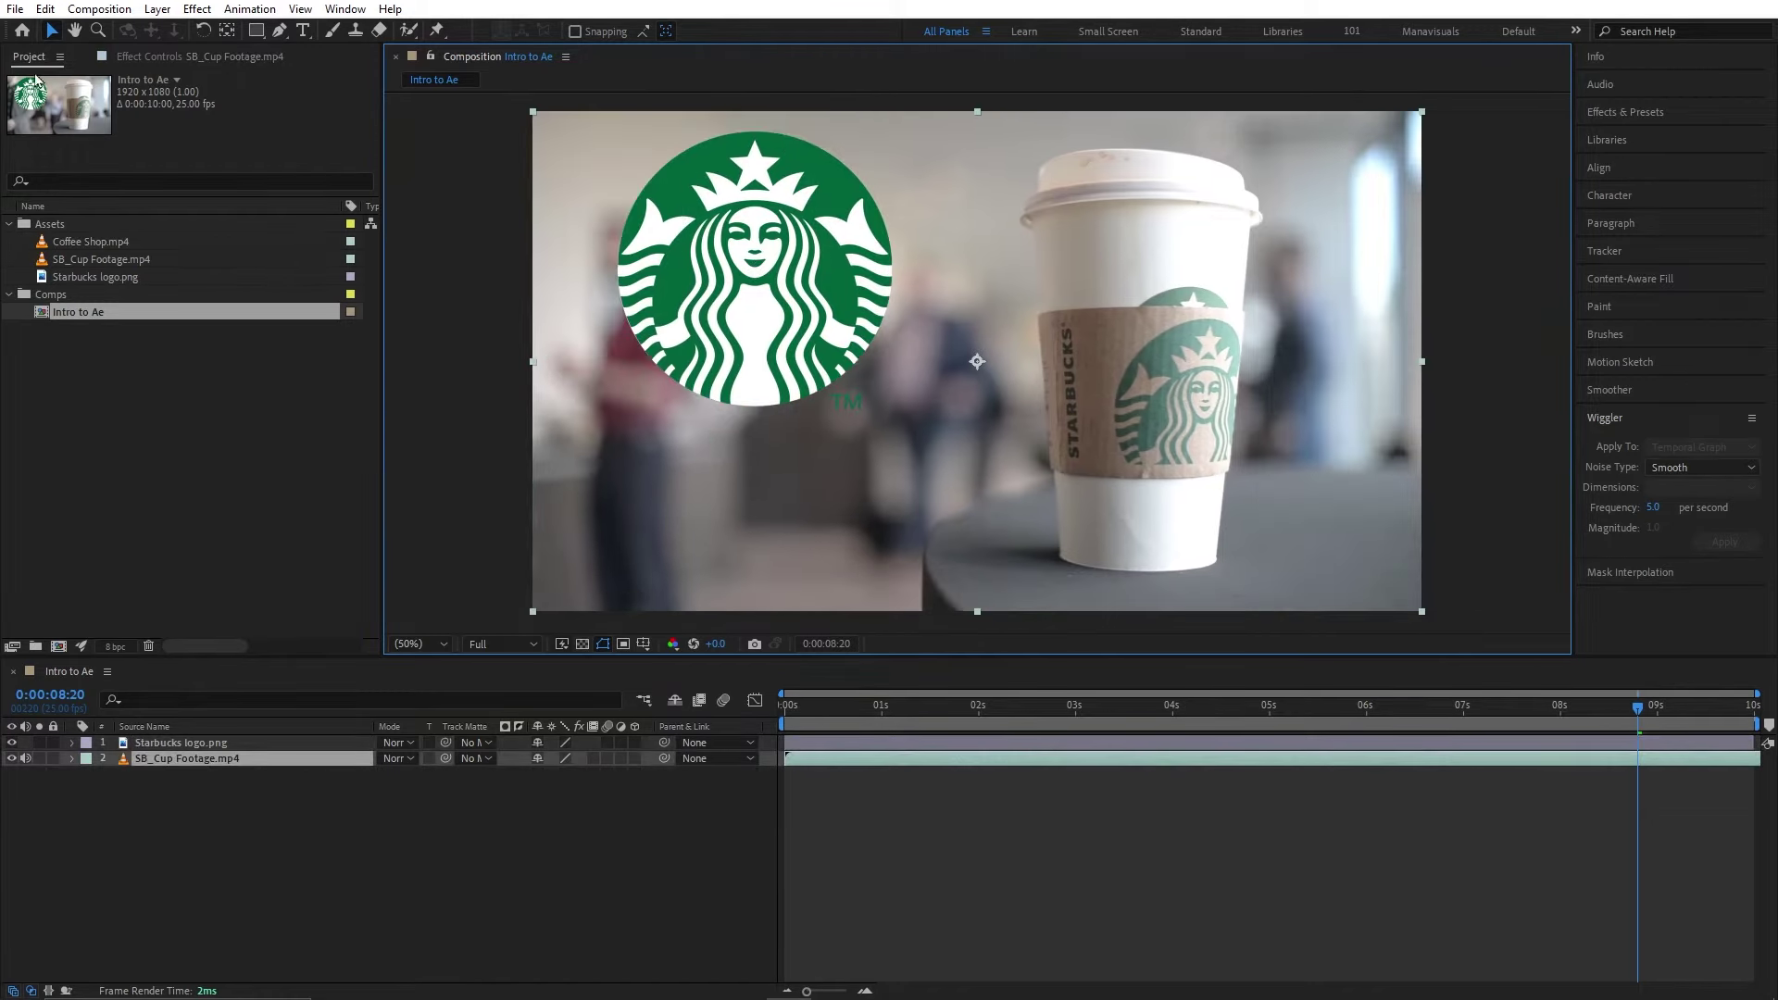
click(72, 32)
mouse_move(958, 308)
mouse_down()
mouse_move(1039, 374)
mouse_move(962, 298)
mouse_up()
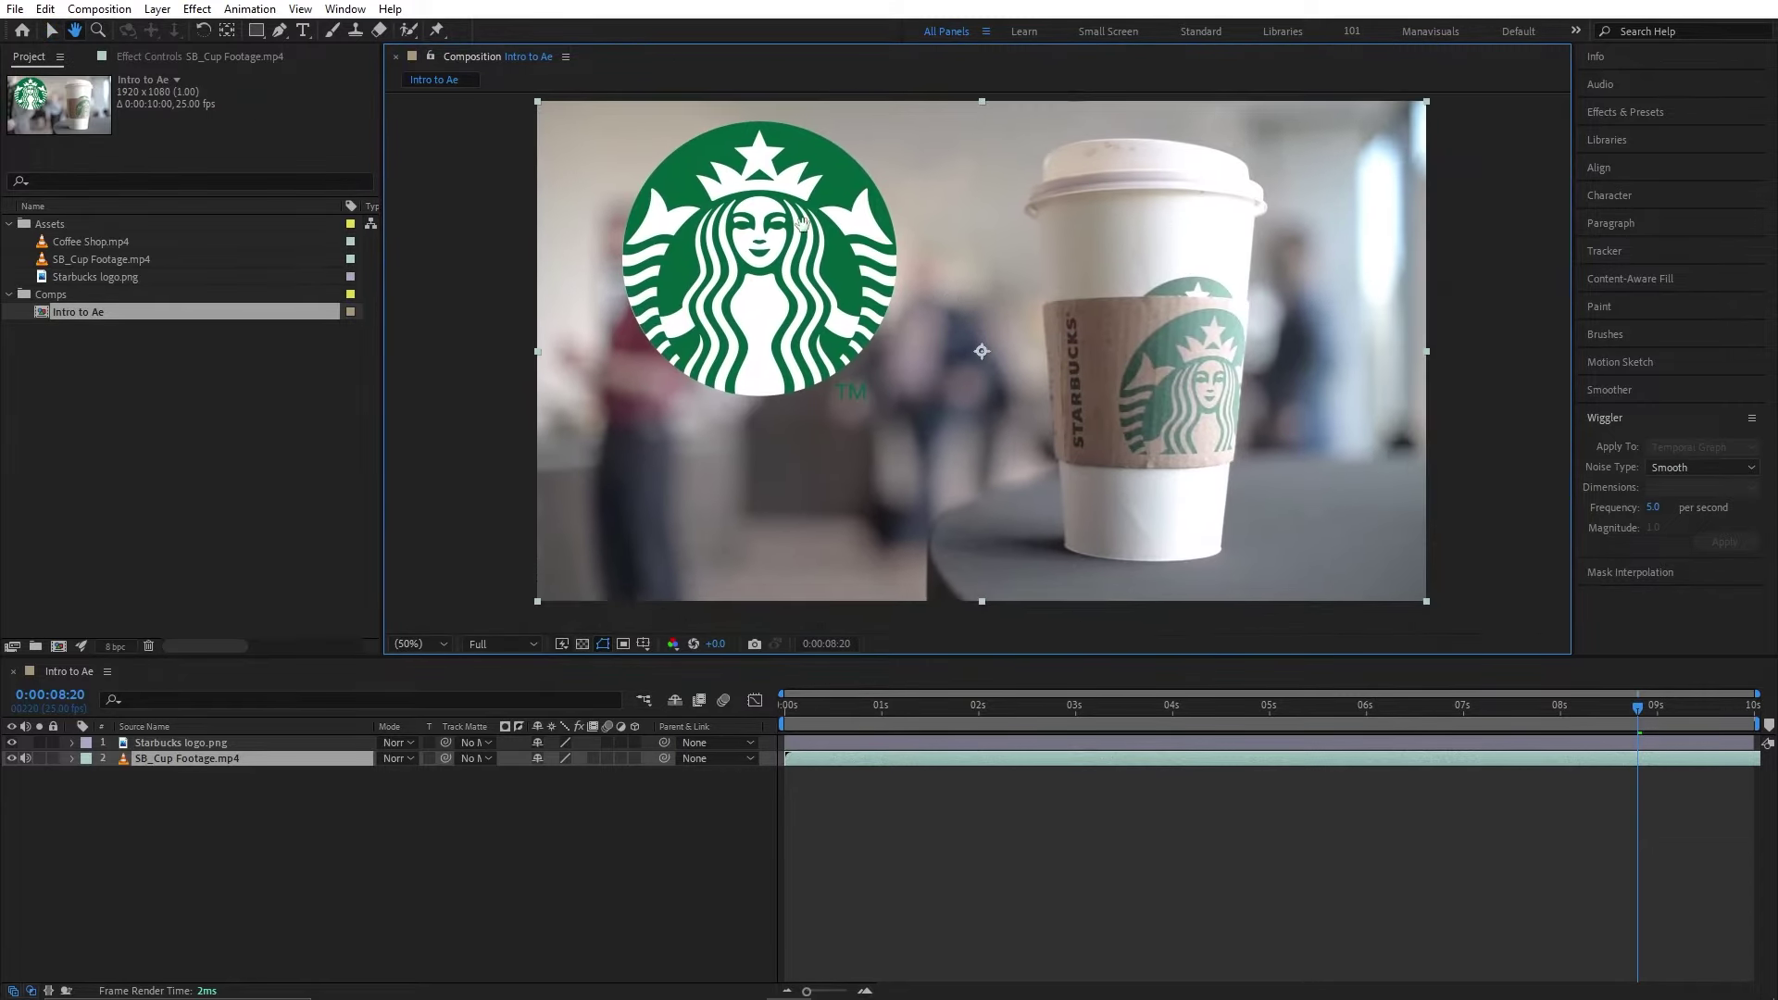
click(99, 32)
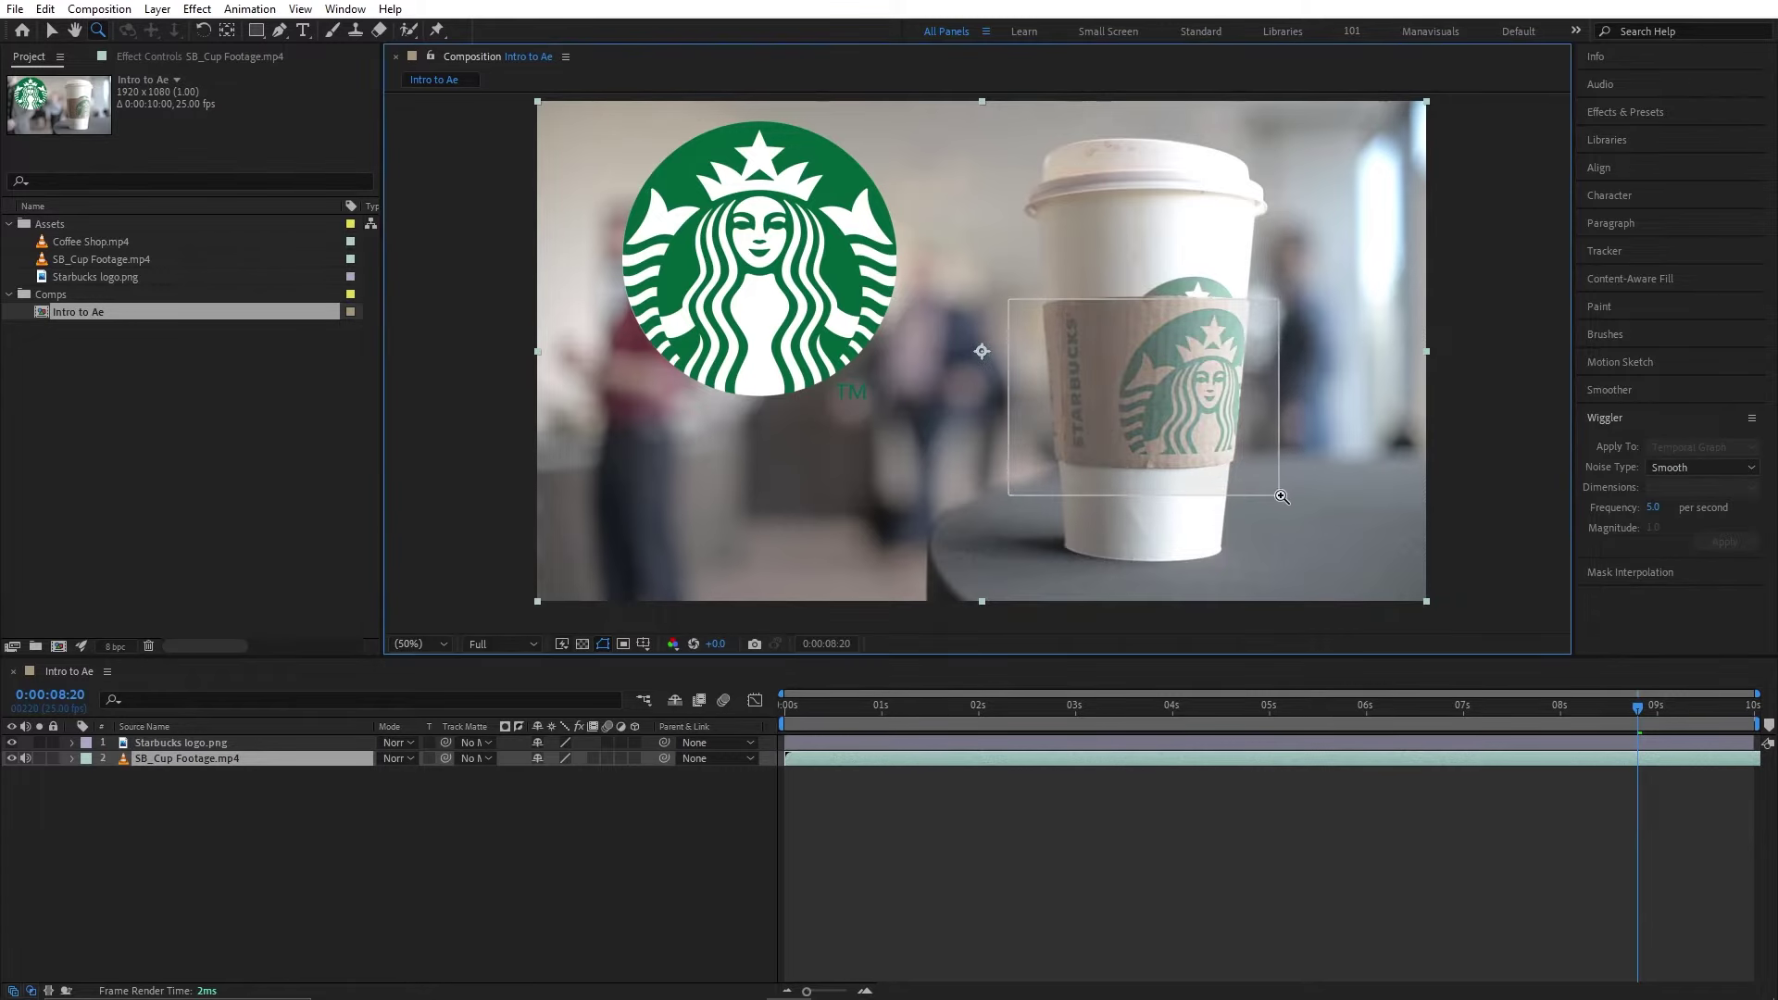
drag(1009, 301, 1288, 498)
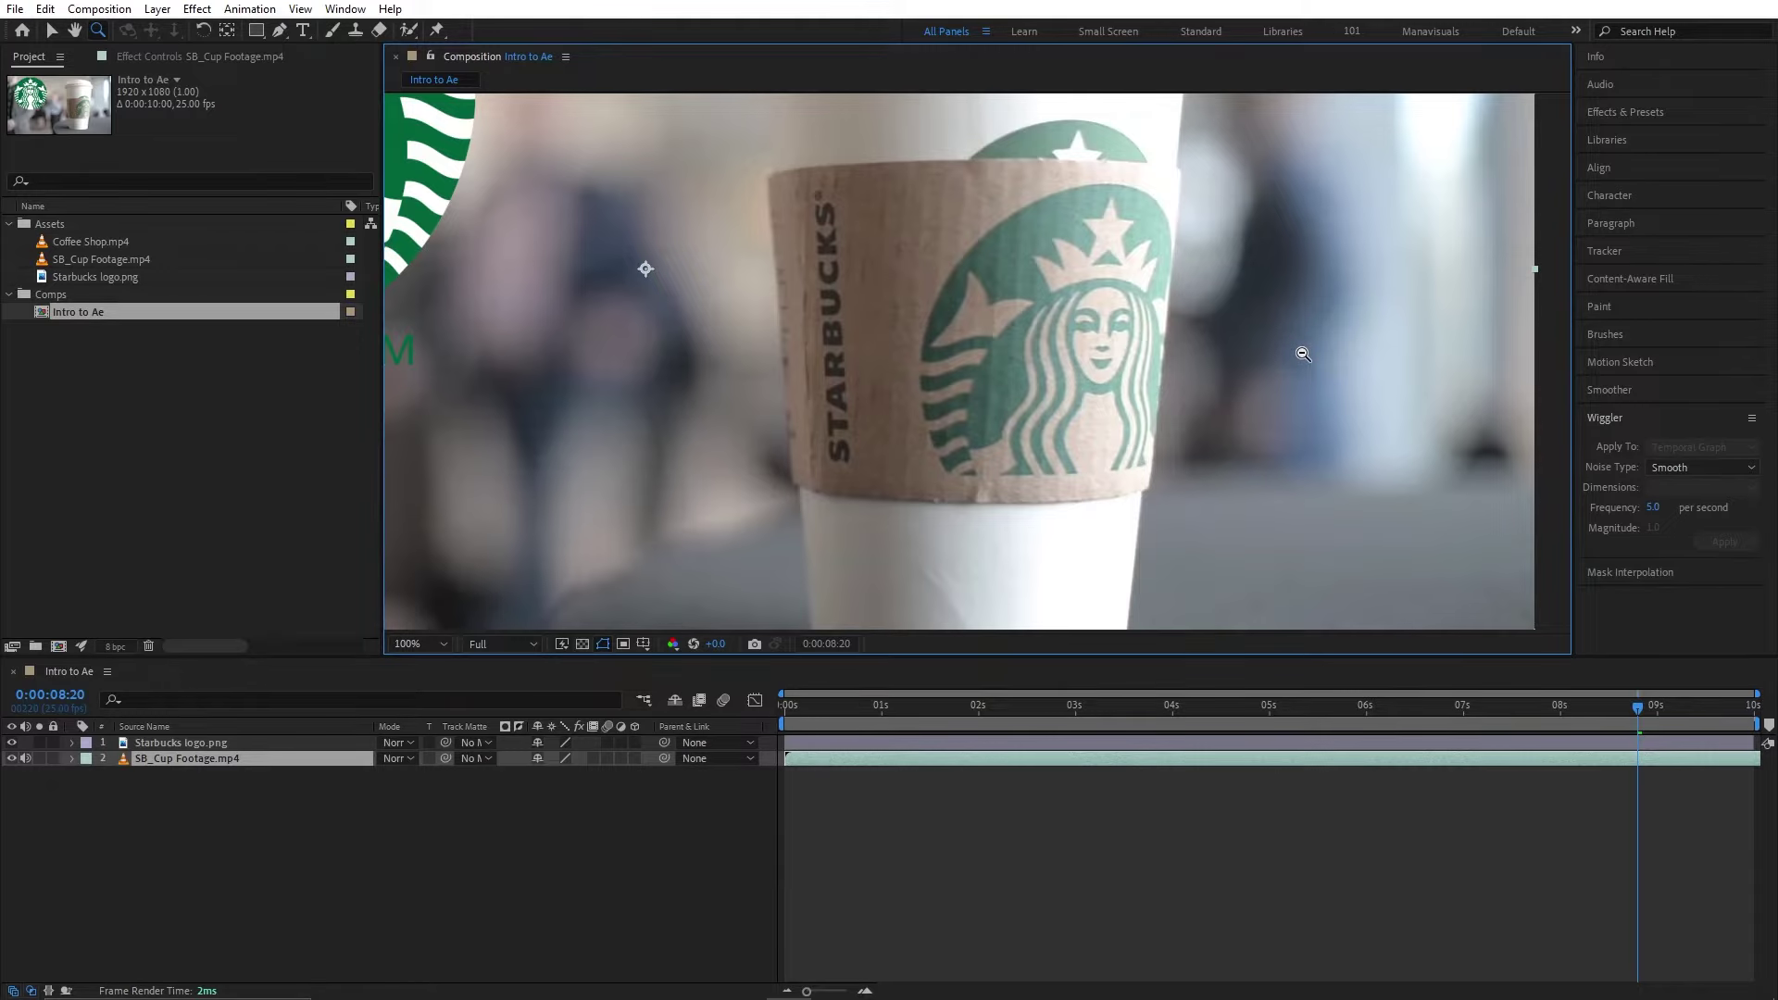
alt+click(1308, 278)
alt+click(1079, 392)
alt+click(1079, 392)
alt+click(1079, 392)
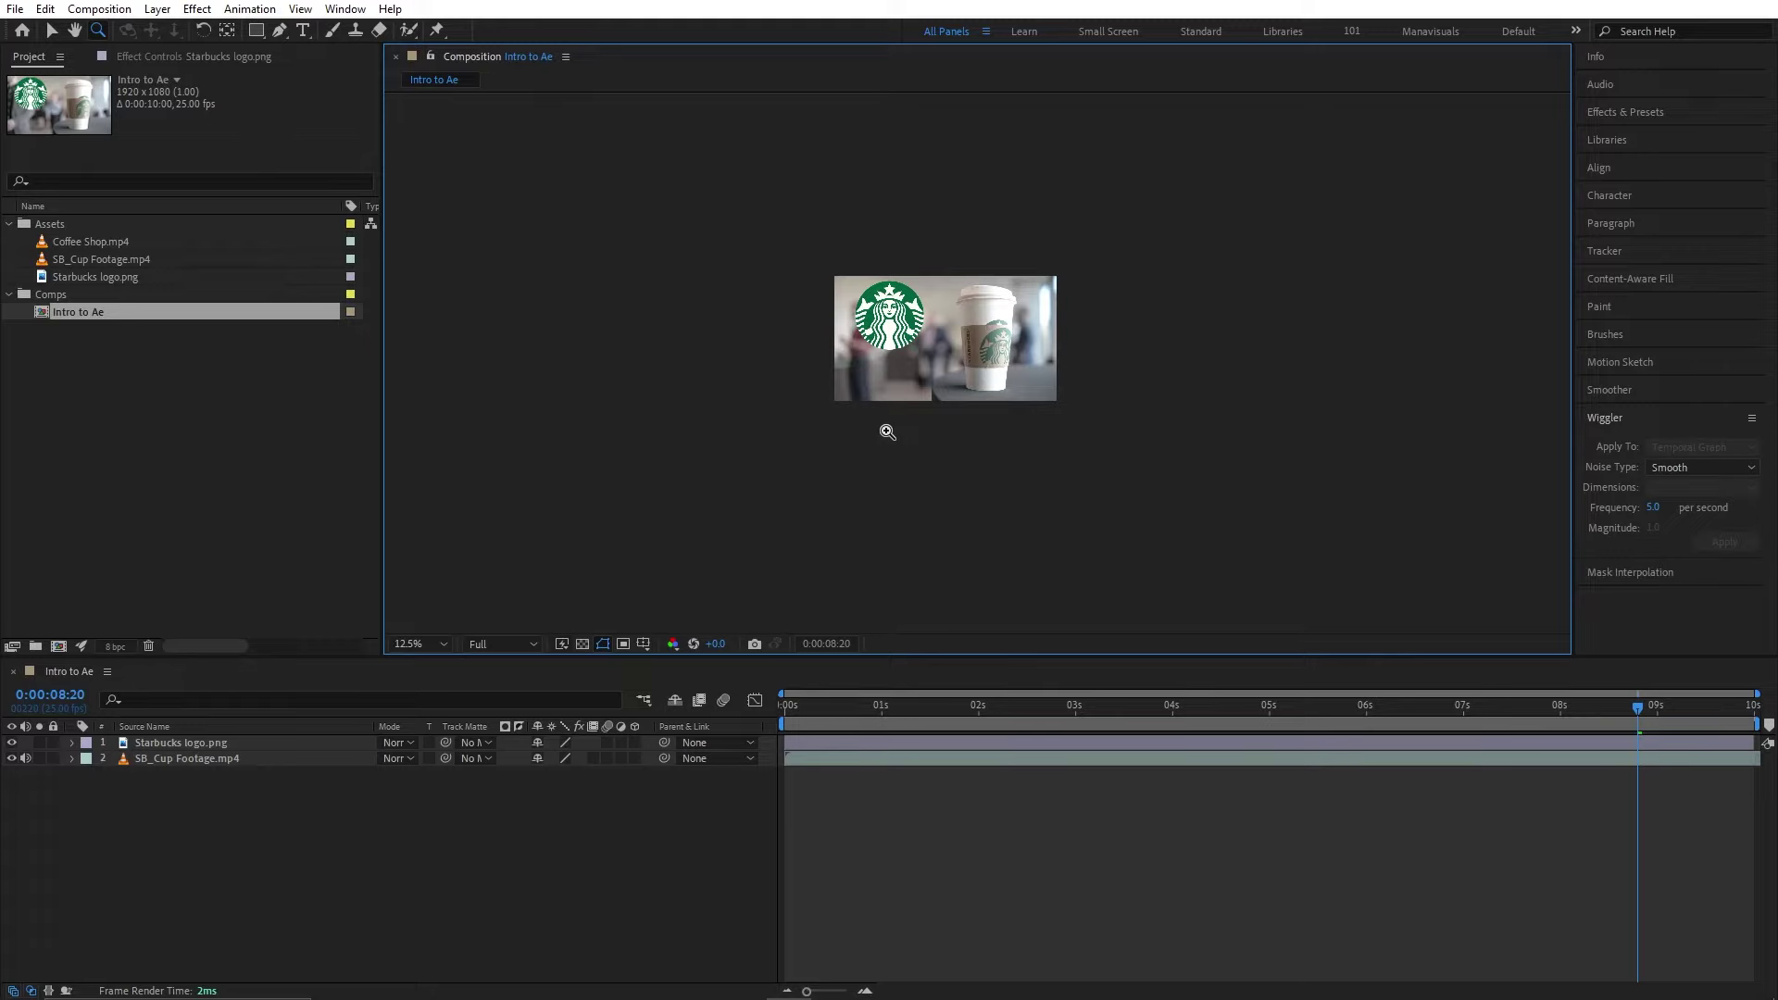
click(423, 644)
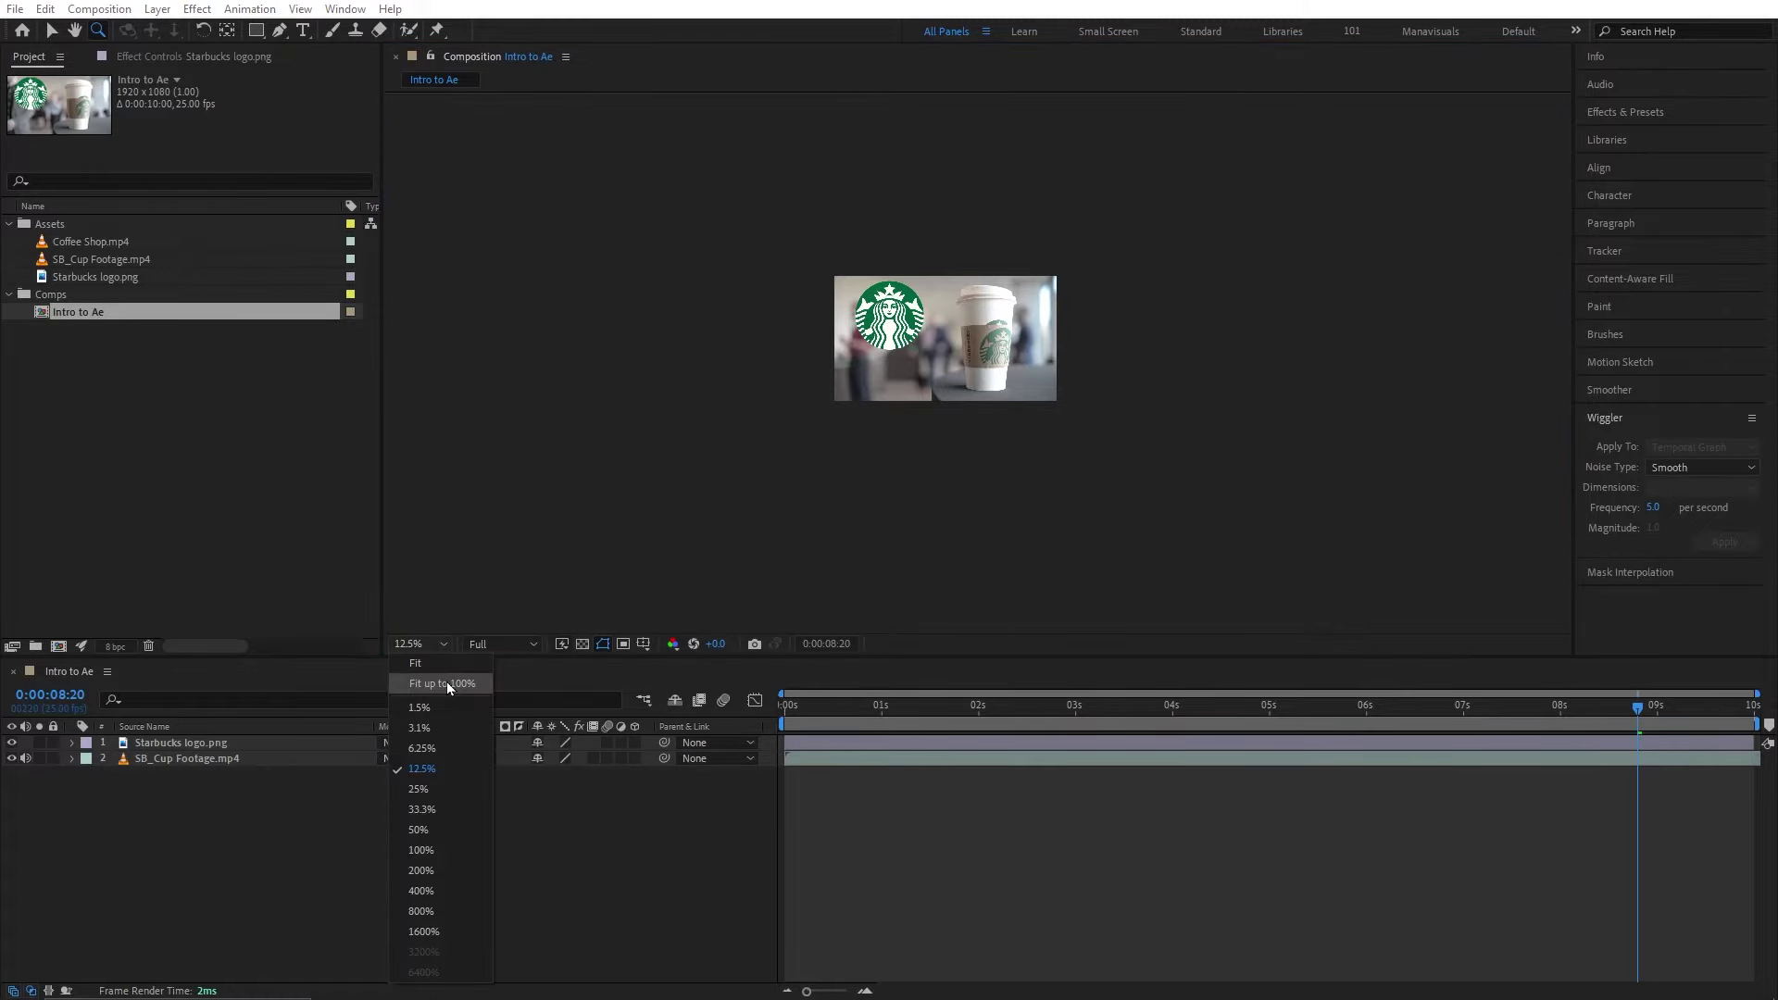
click(447, 684)
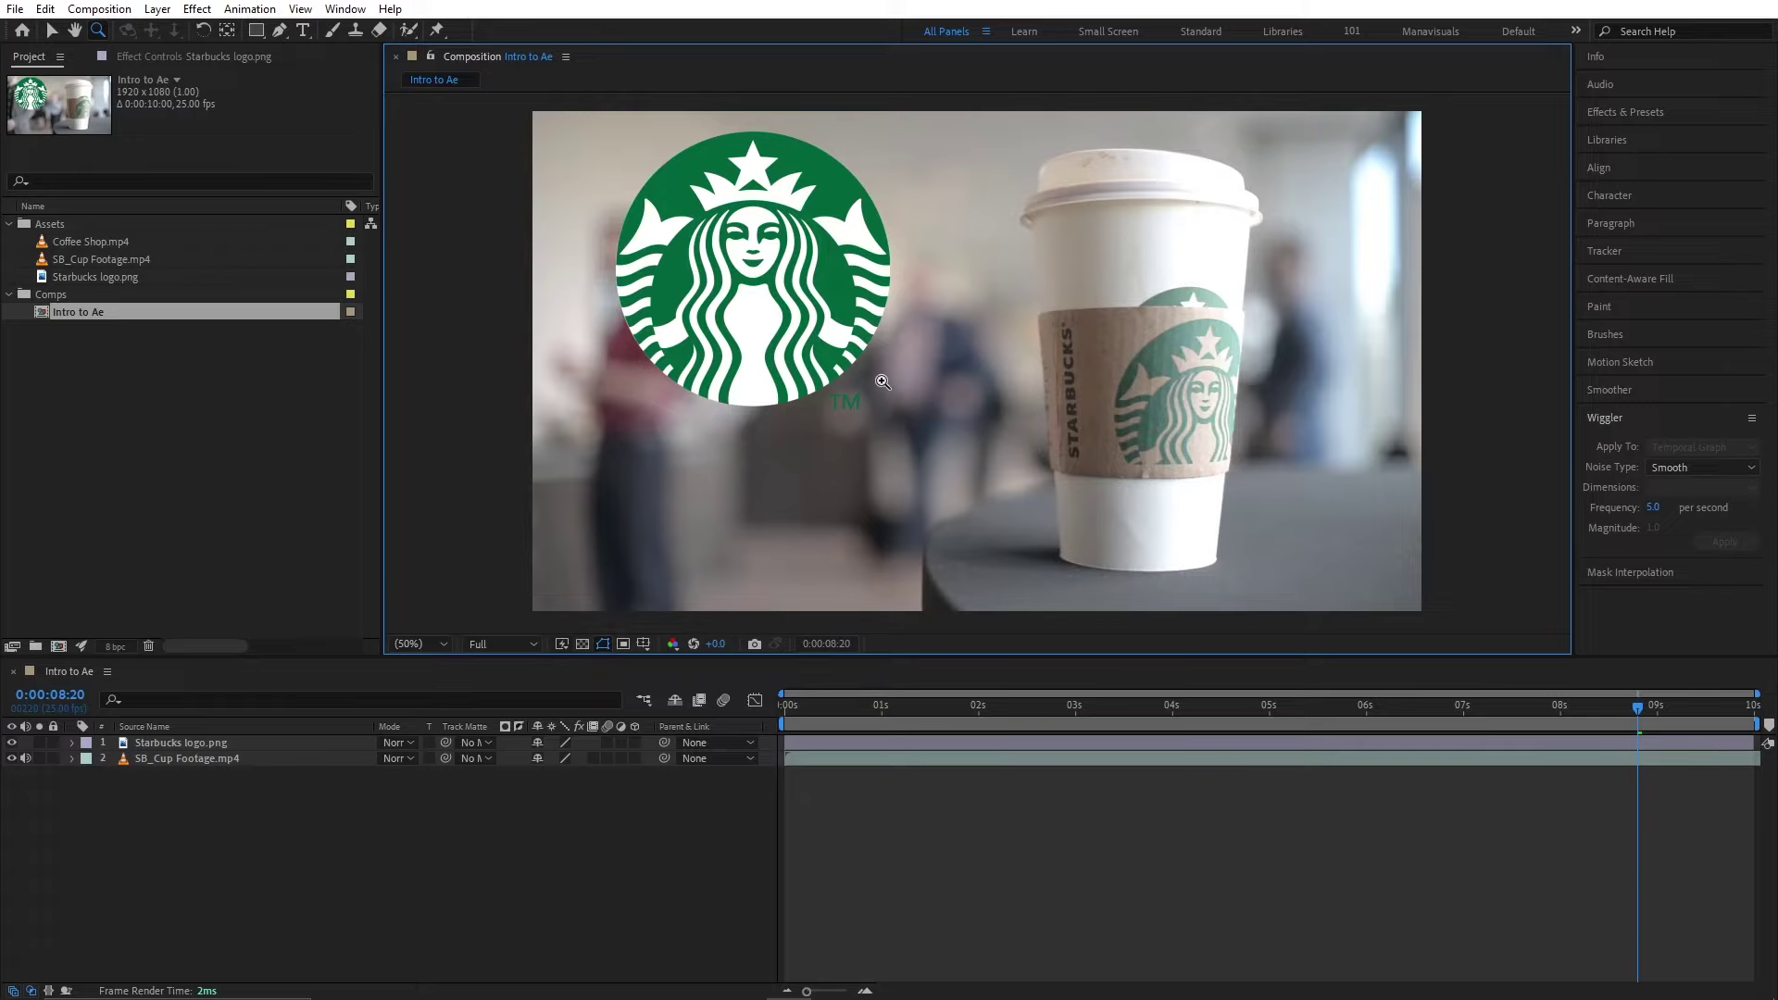
key(h)
mouse_move(885, 380)
mouse_down()
mouse_move(842, 324)
mouse_move(832, 384)
mouse_move(931, 374)
mouse_up()
key(z)
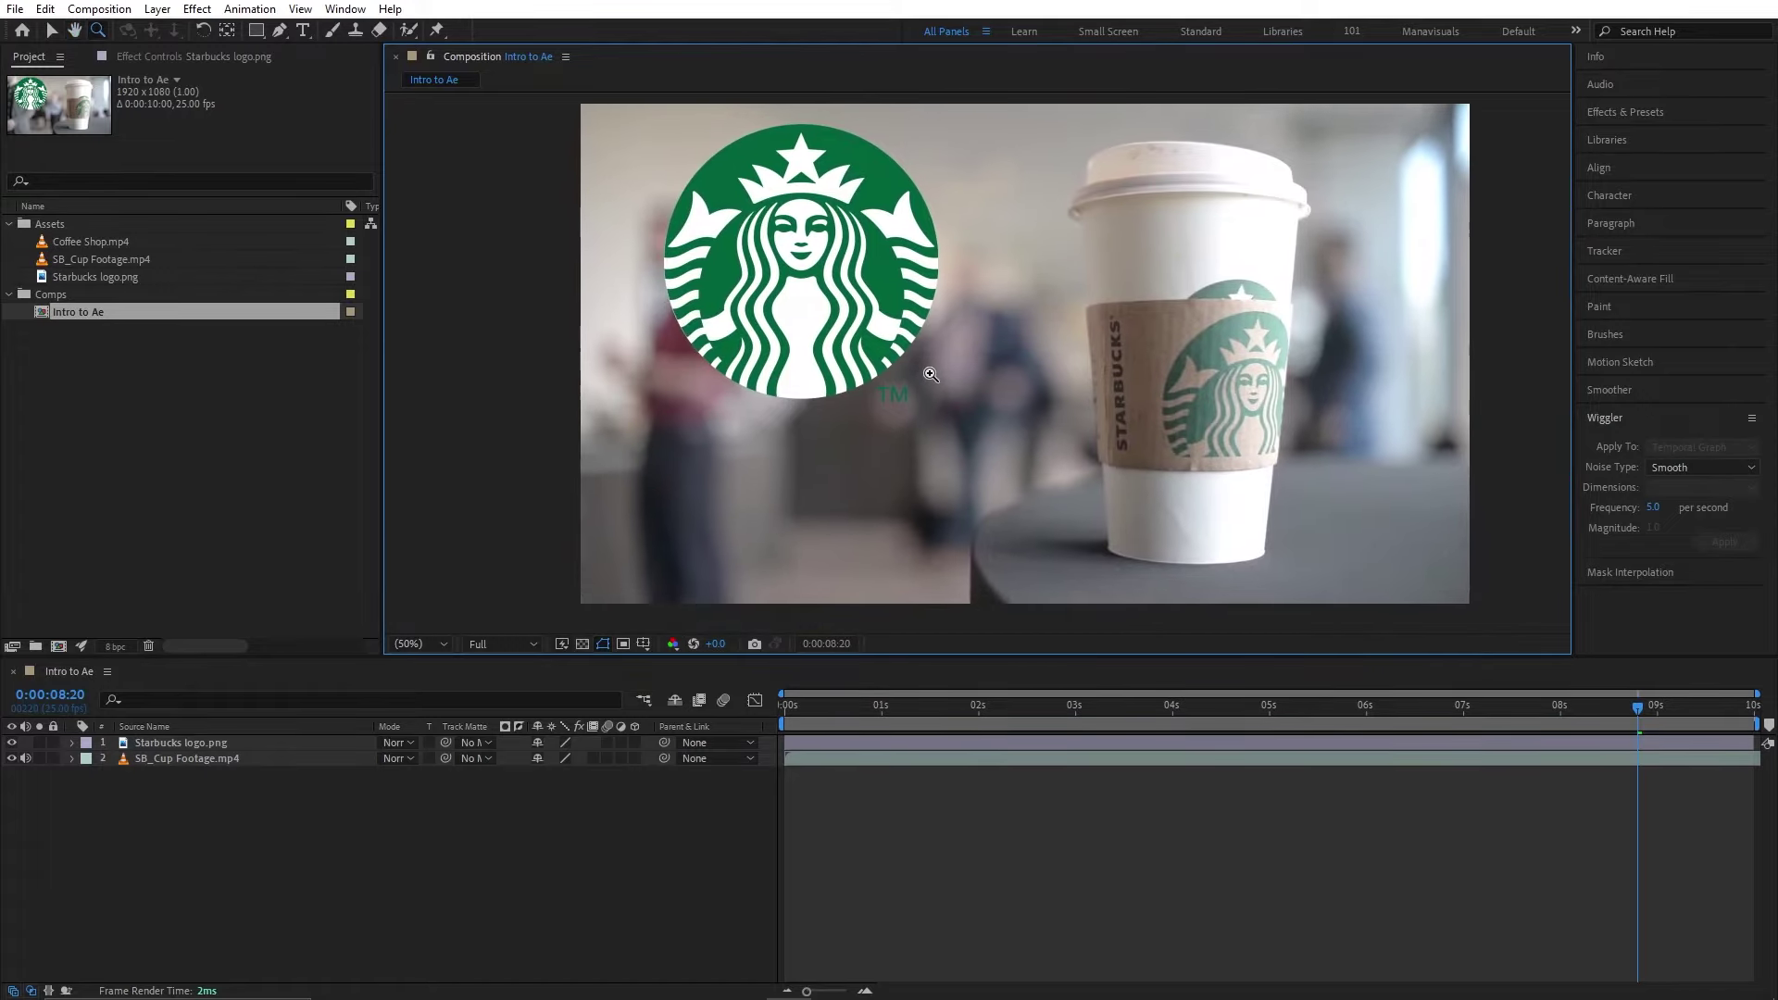
alt+click(931, 374)
click(931, 374)
click(931, 374)
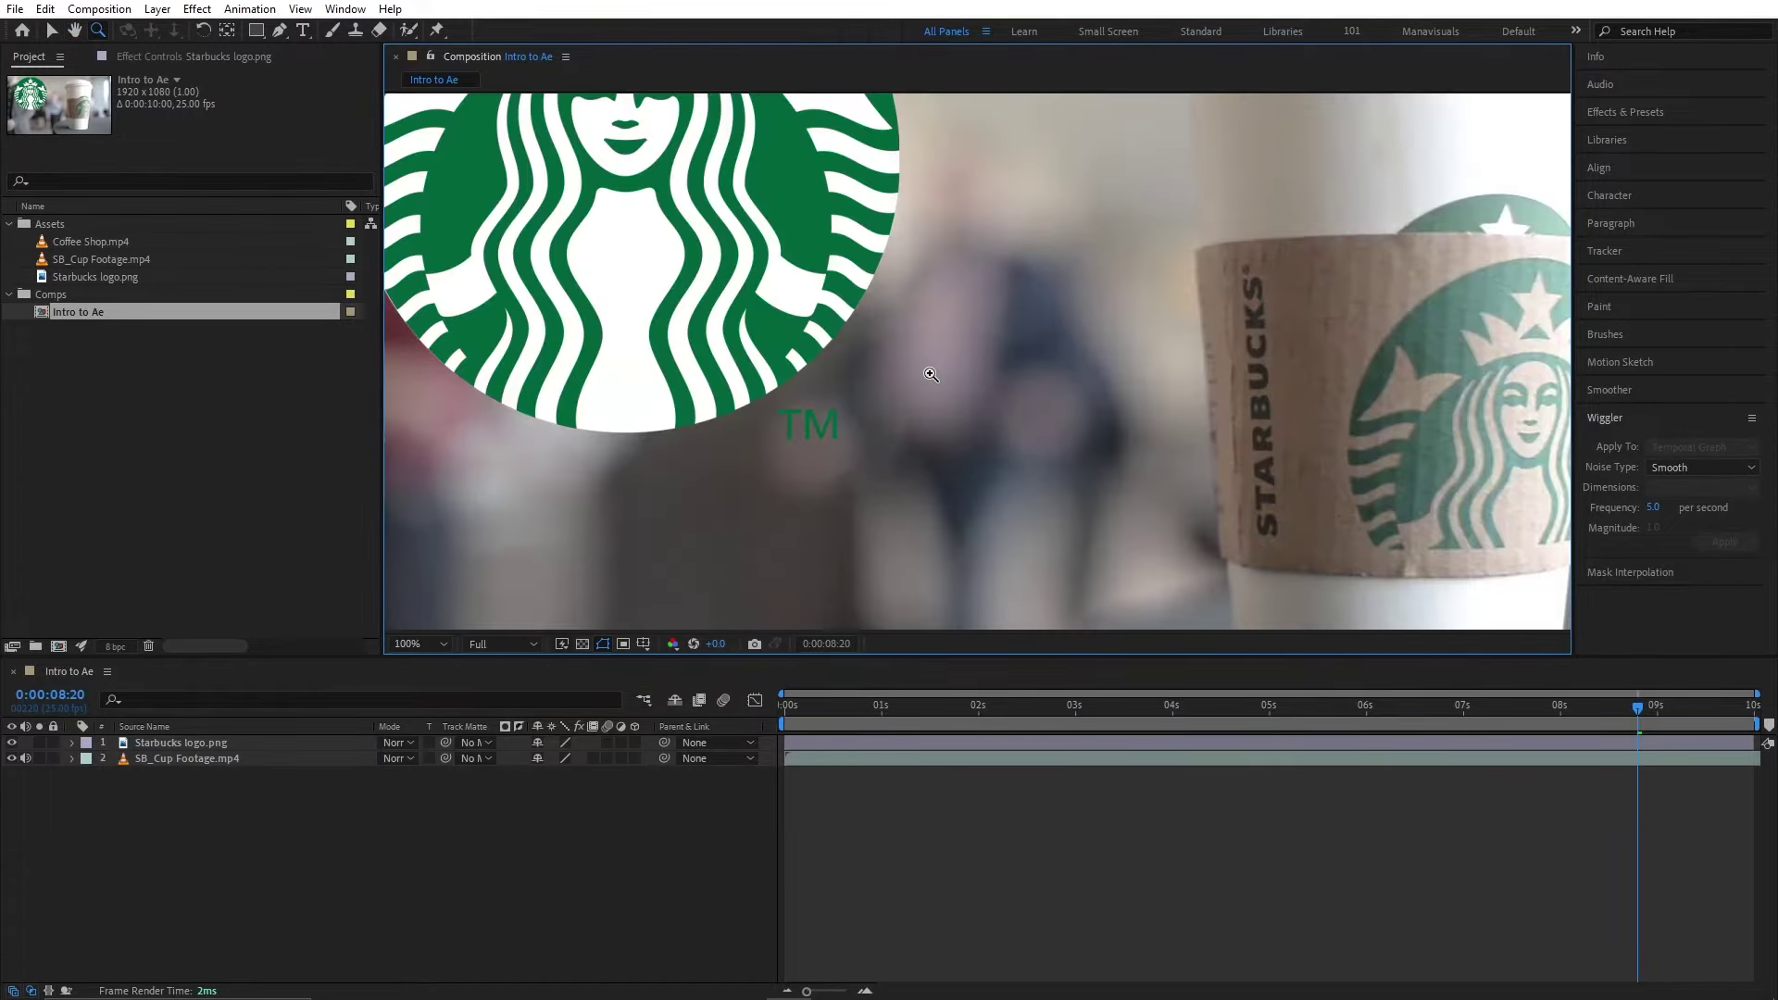
alt+click(931, 374)
key(h)
drag(998, 309, 938, 314)
key(z)
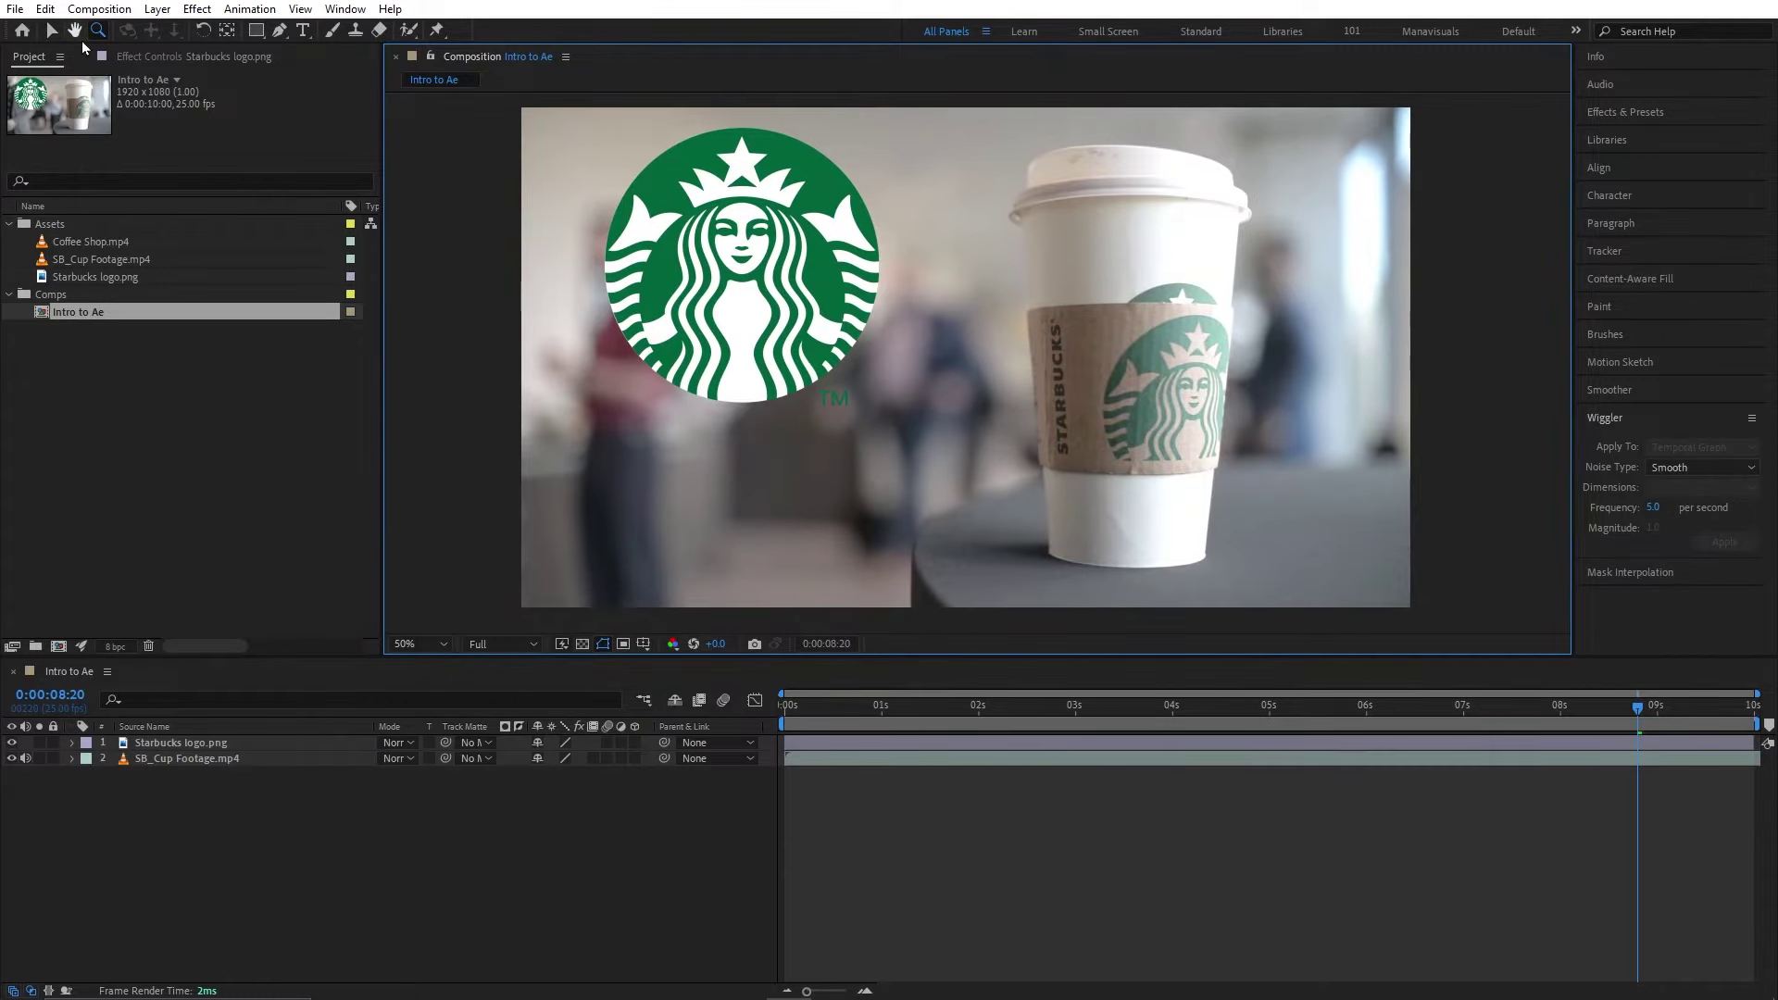
double_click(74, 29)
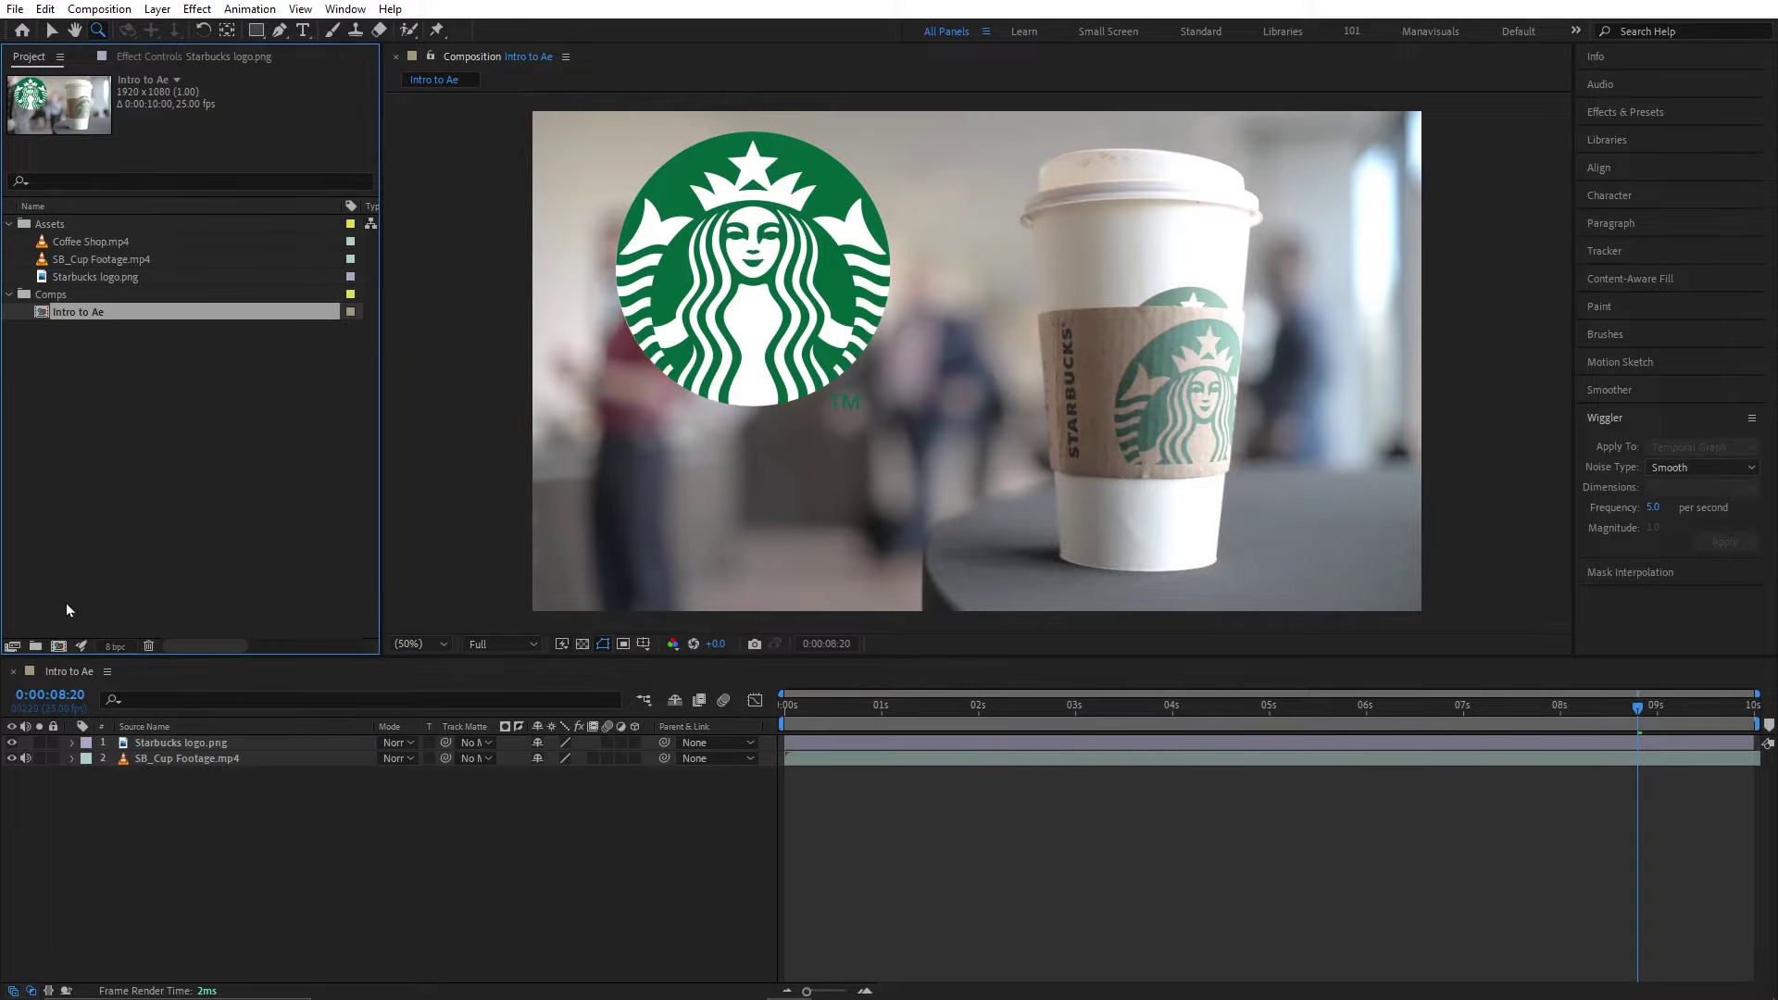
- Create the Camera Tools comp and add Starbucks logo.png as a 3D layer, showing transparency at full resolution
key(ctrl+n)
text(Camera Tools)
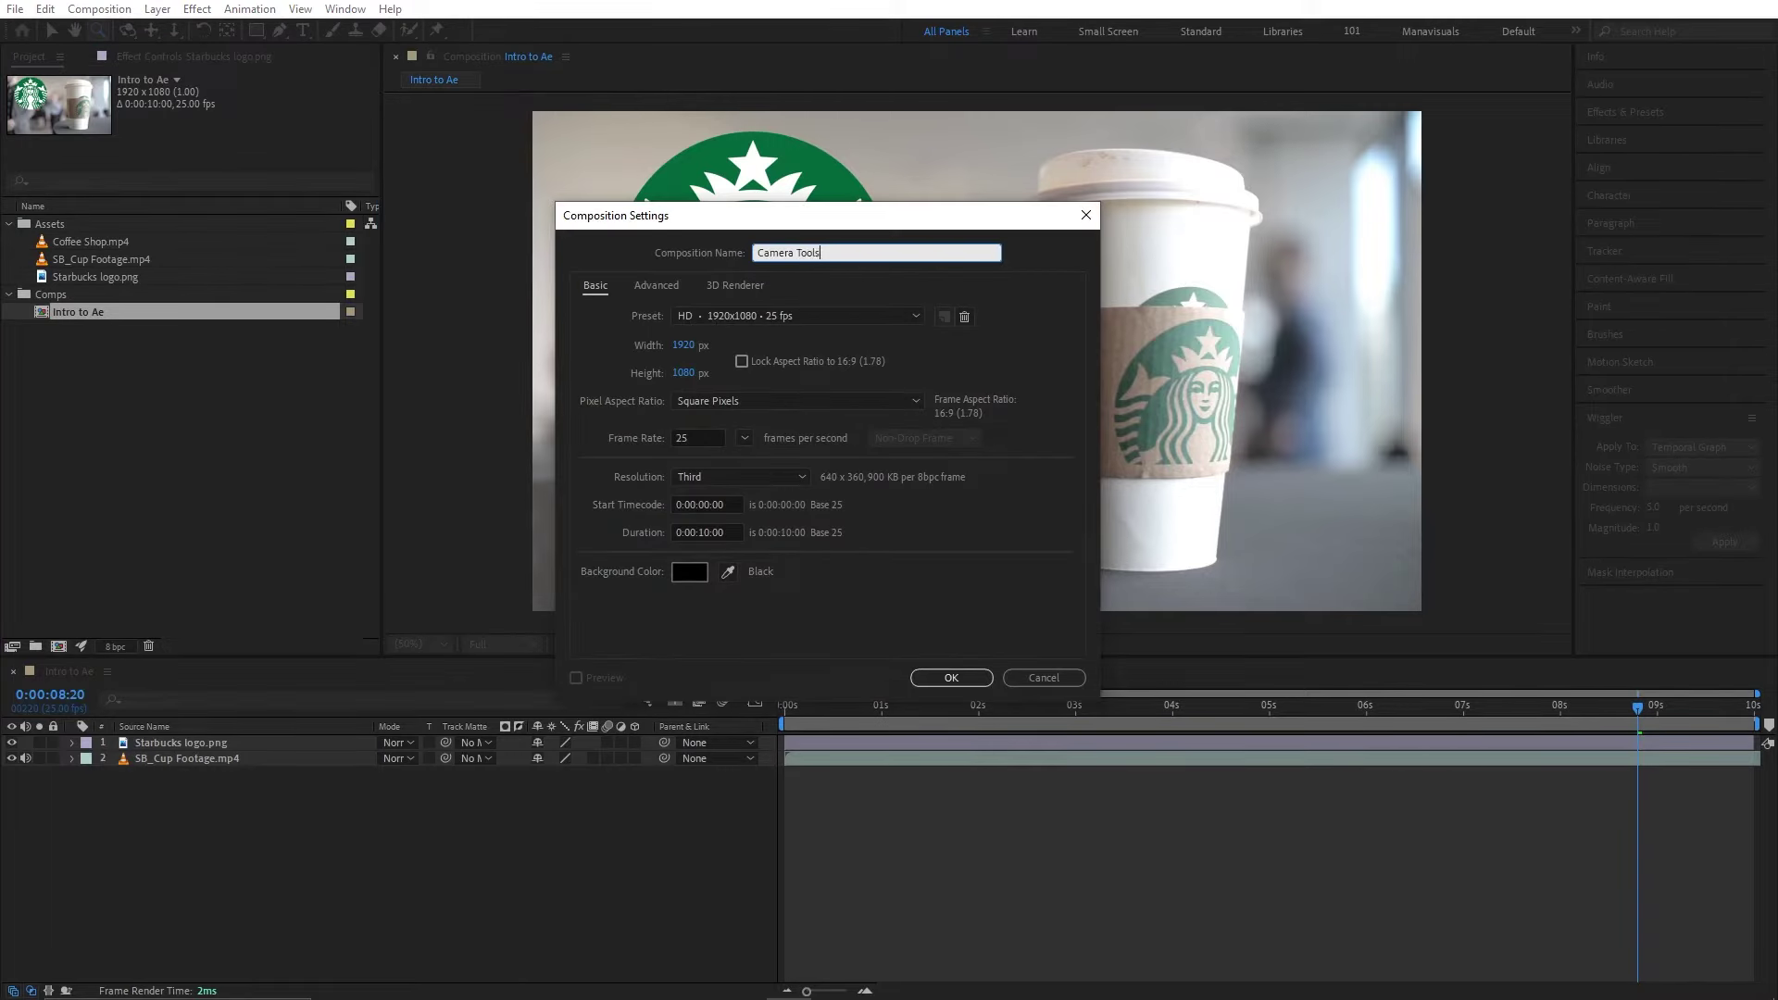
key(Return)
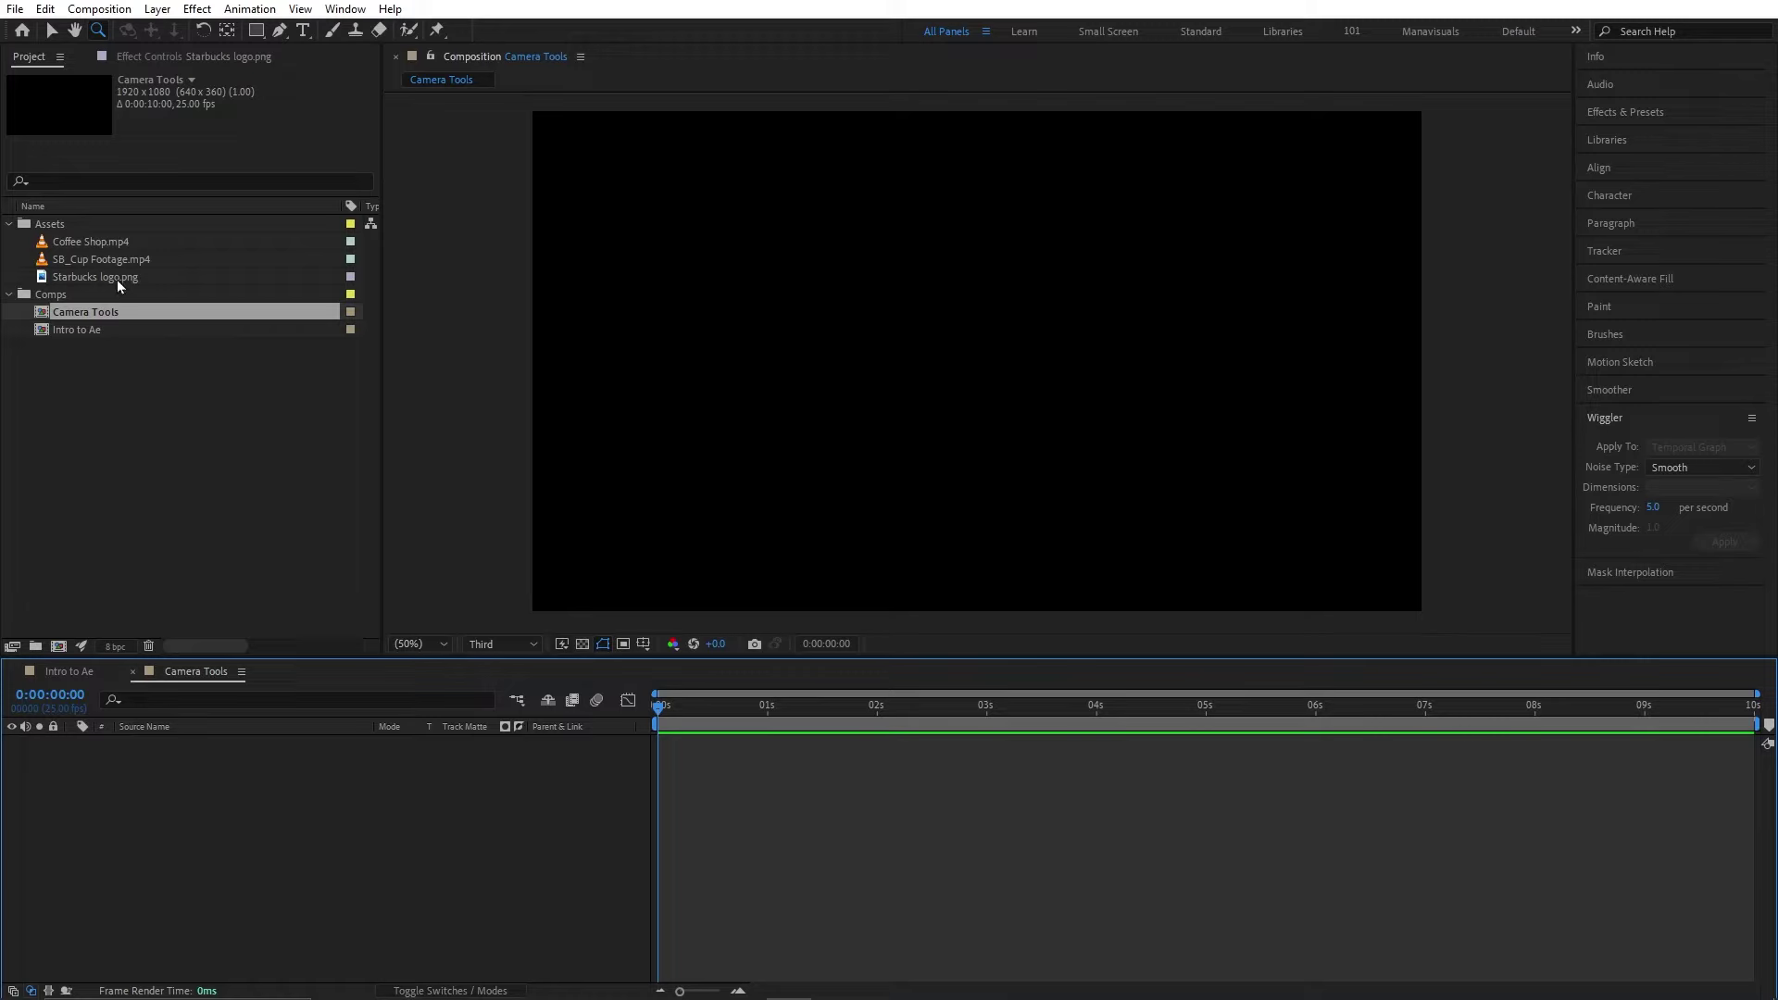
drag(115, 276, 402, 809)
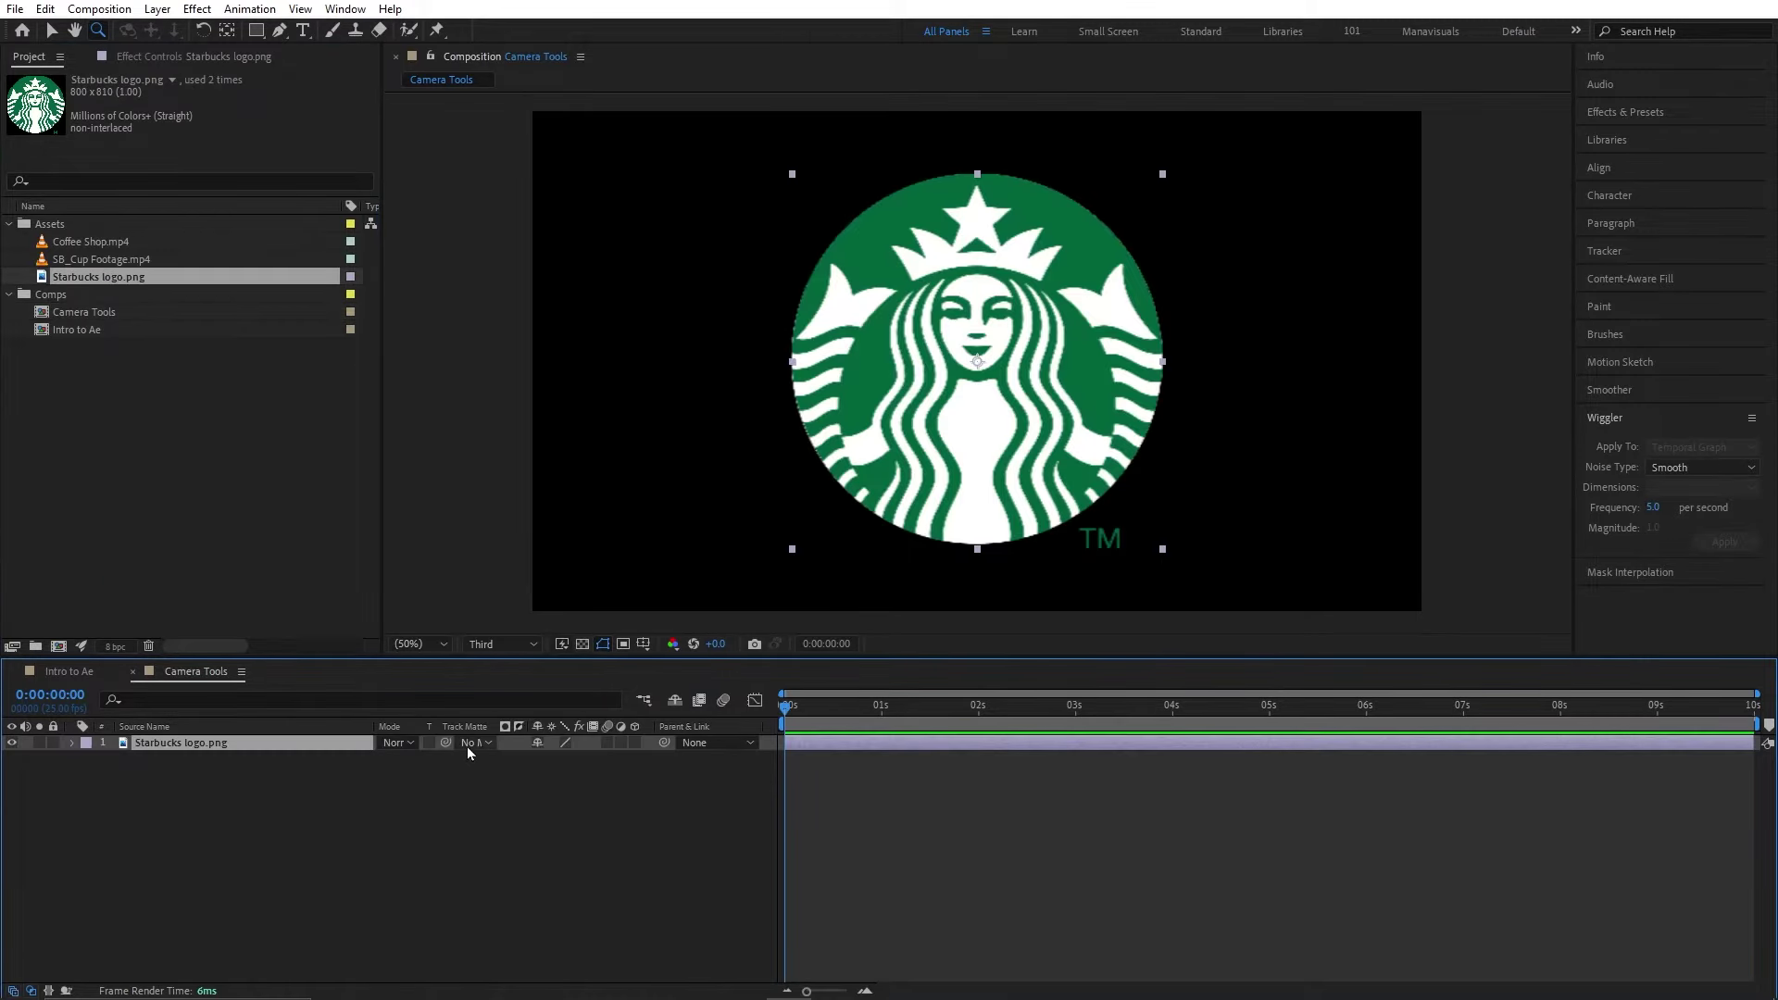
click(635, 742)
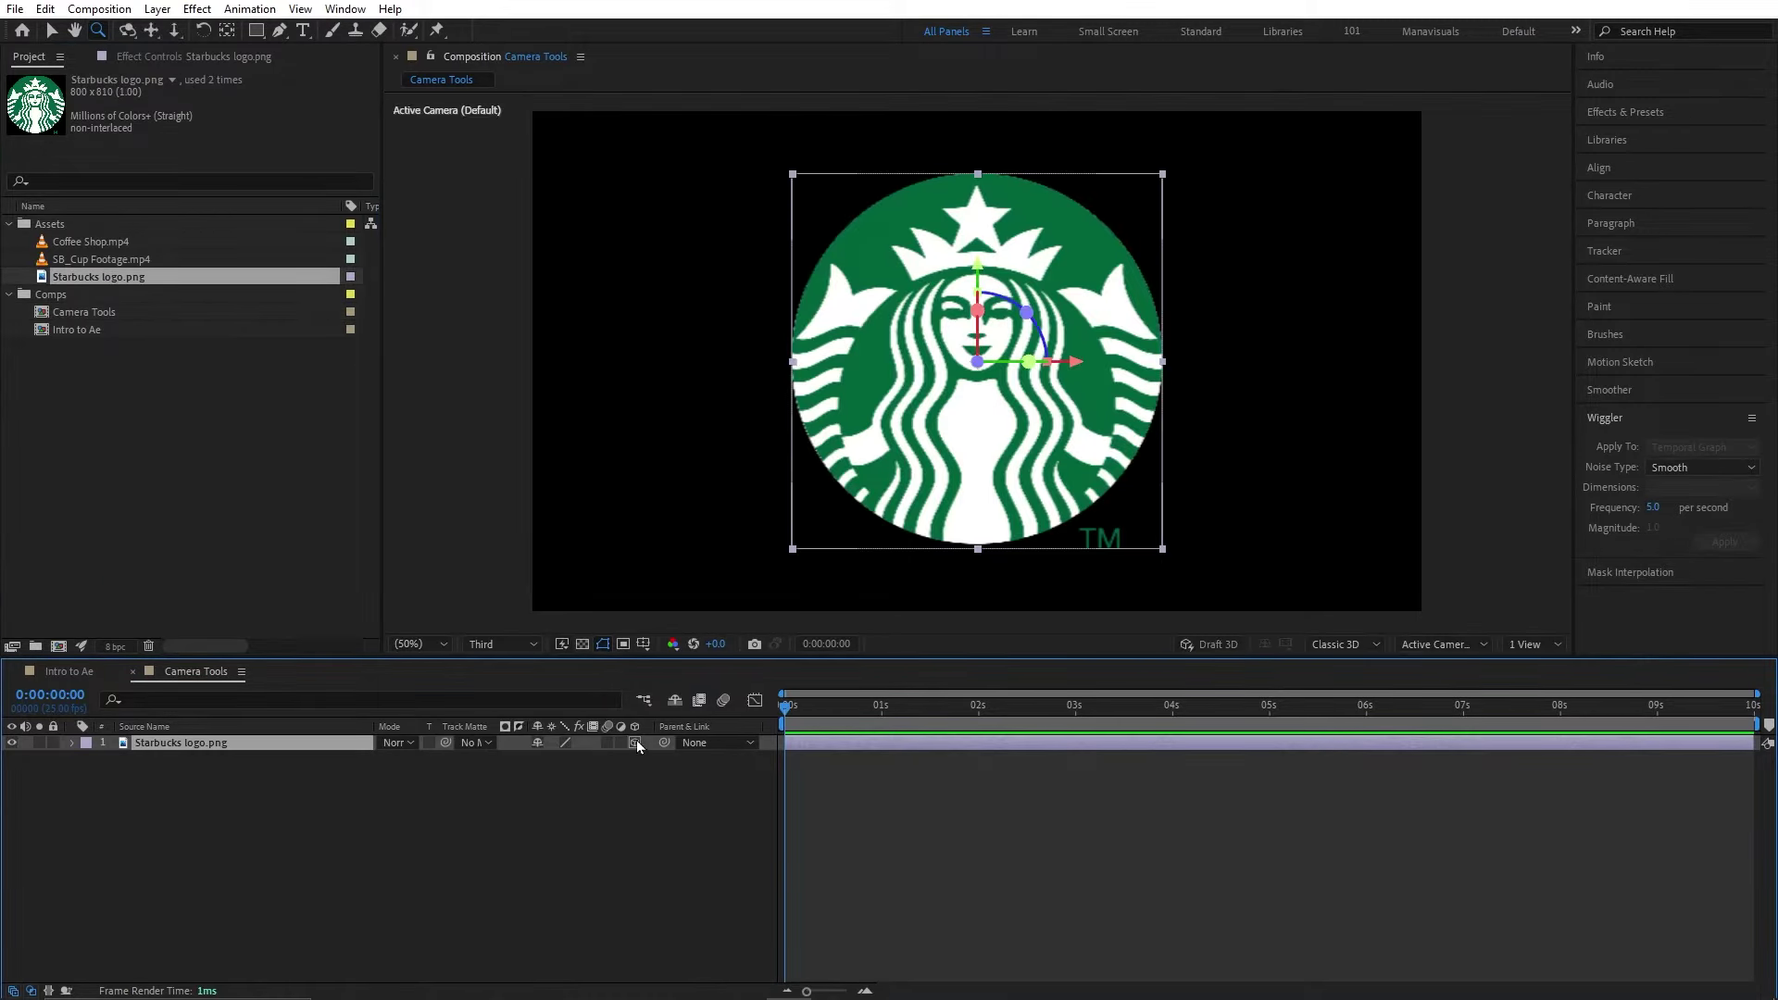
click(533, 644)
click(501, 608)
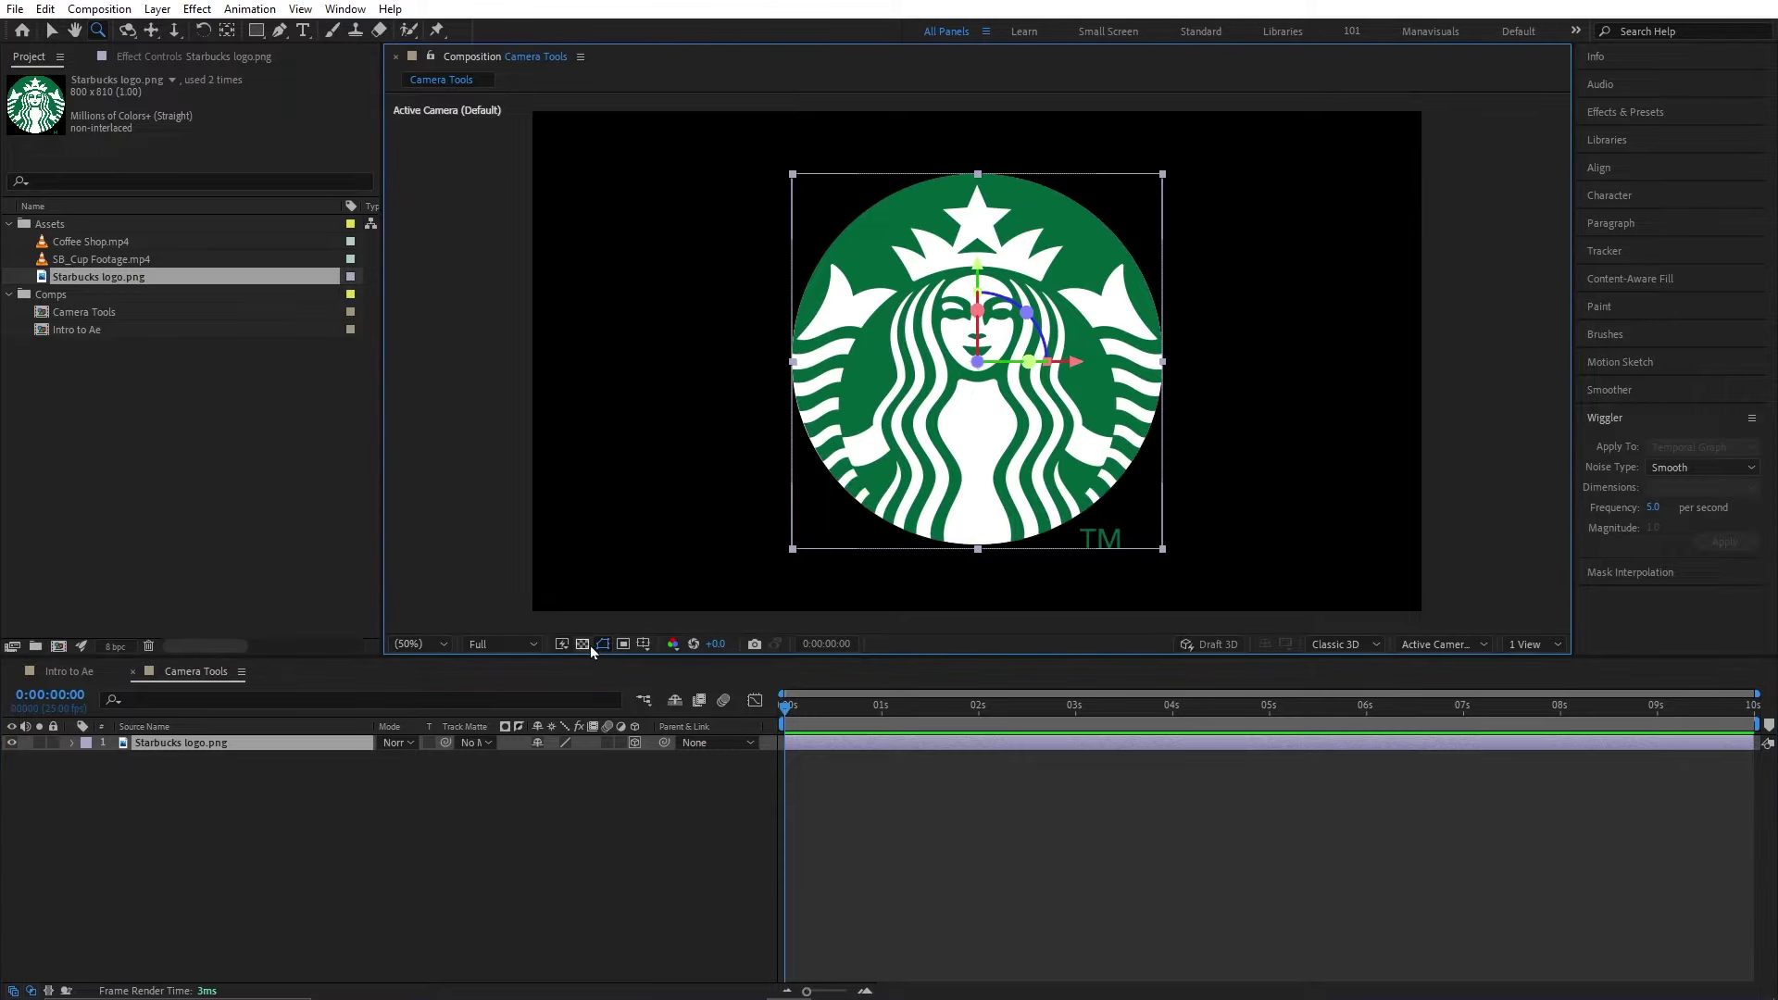
click(587, 645)
- Add a new Camera 1 through Layer > New > Camera
click(158, 9)
mouse_move(171, 25)
click(502, 97)
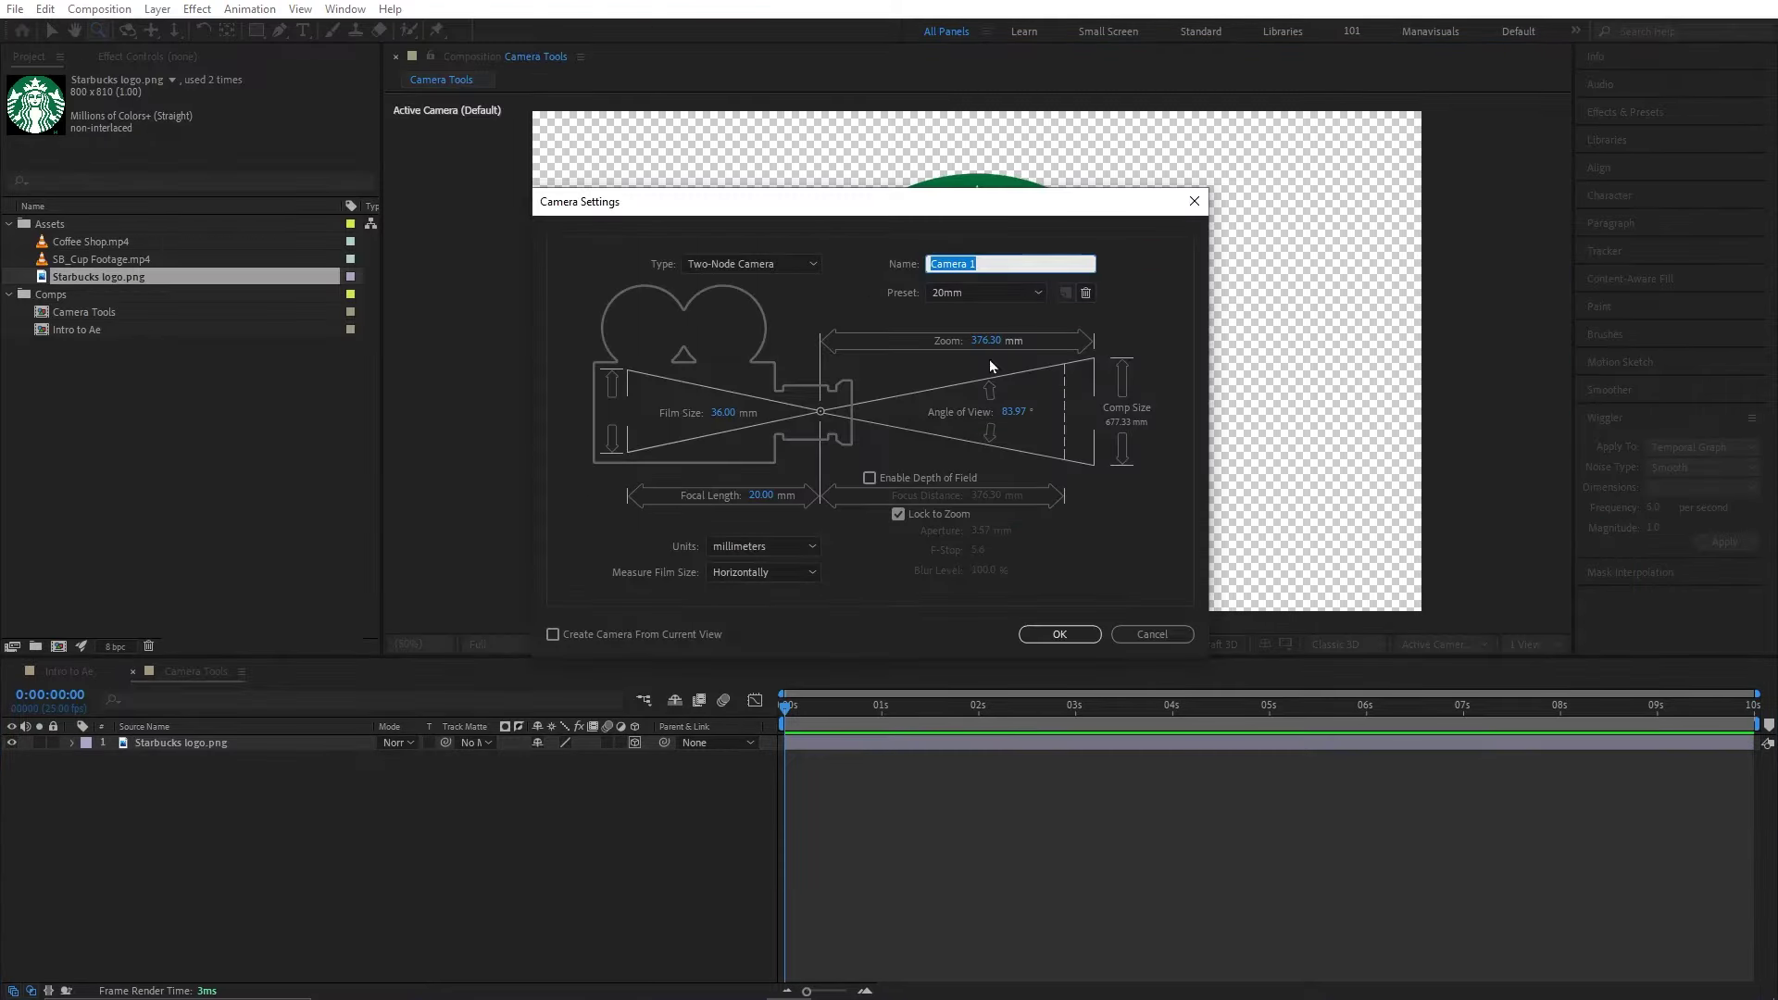
key(Return)
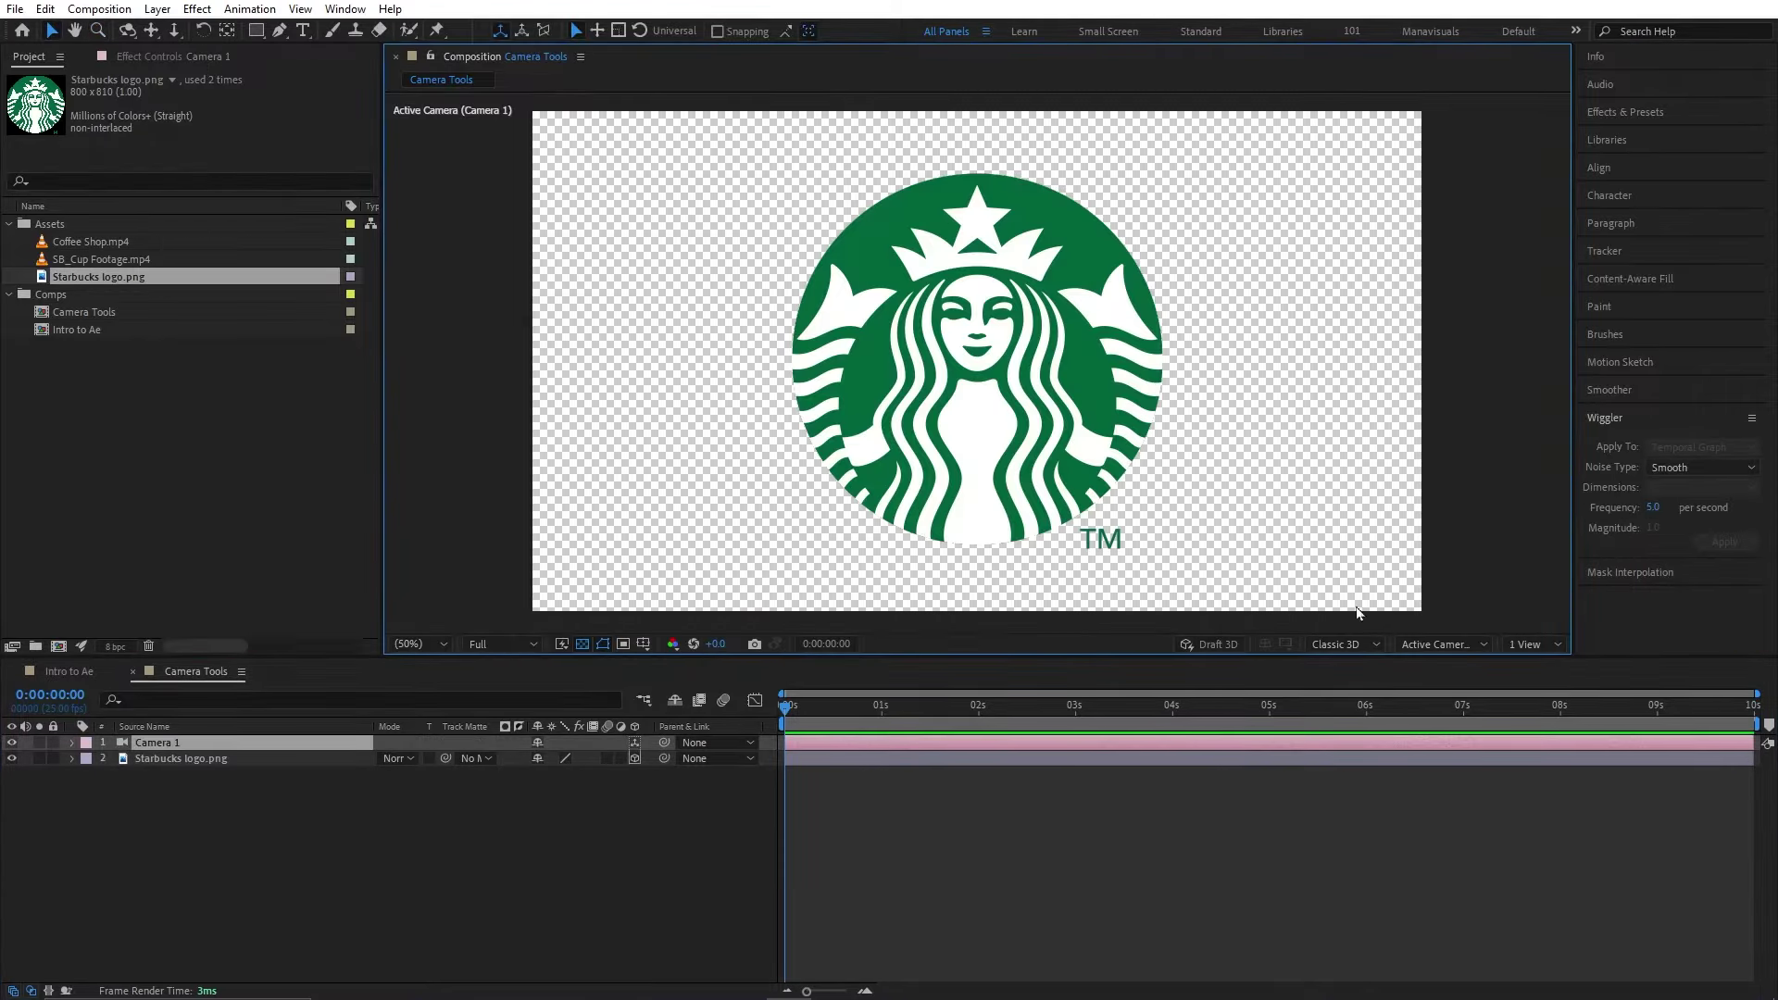
- Switch the viewer to Custom View 1 and select the Starbucks logo layer
click(1443, 644)
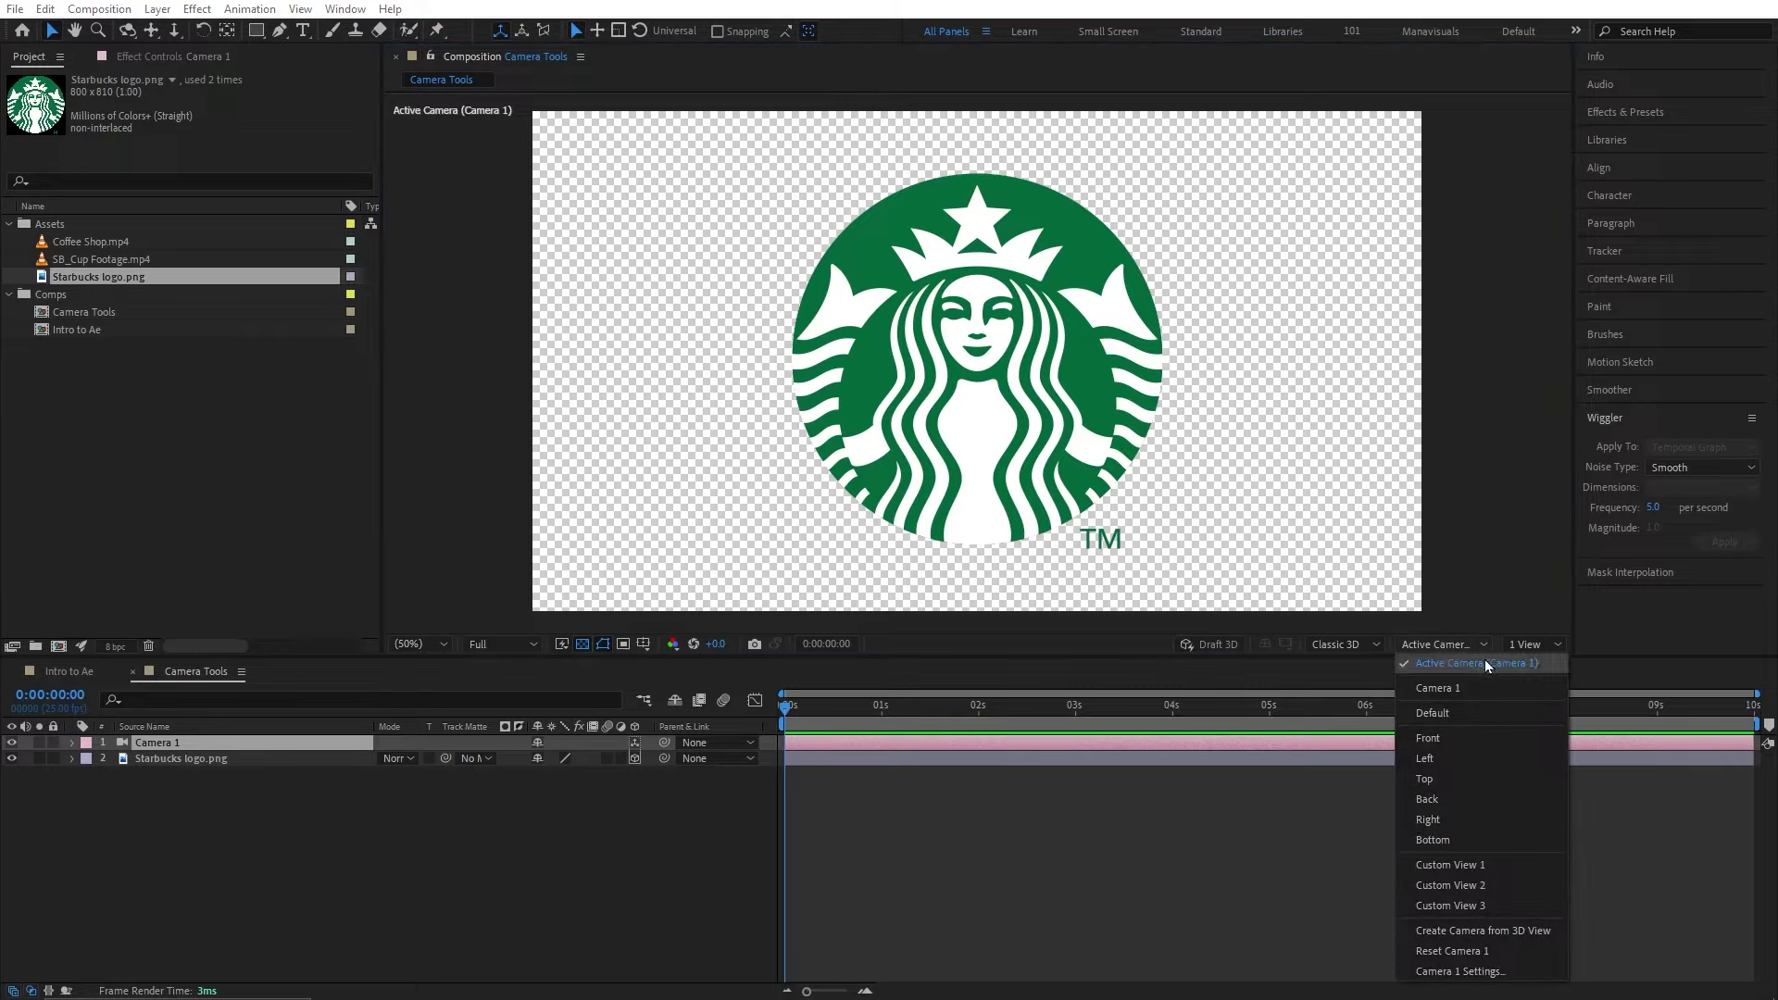
click(1499, 863)
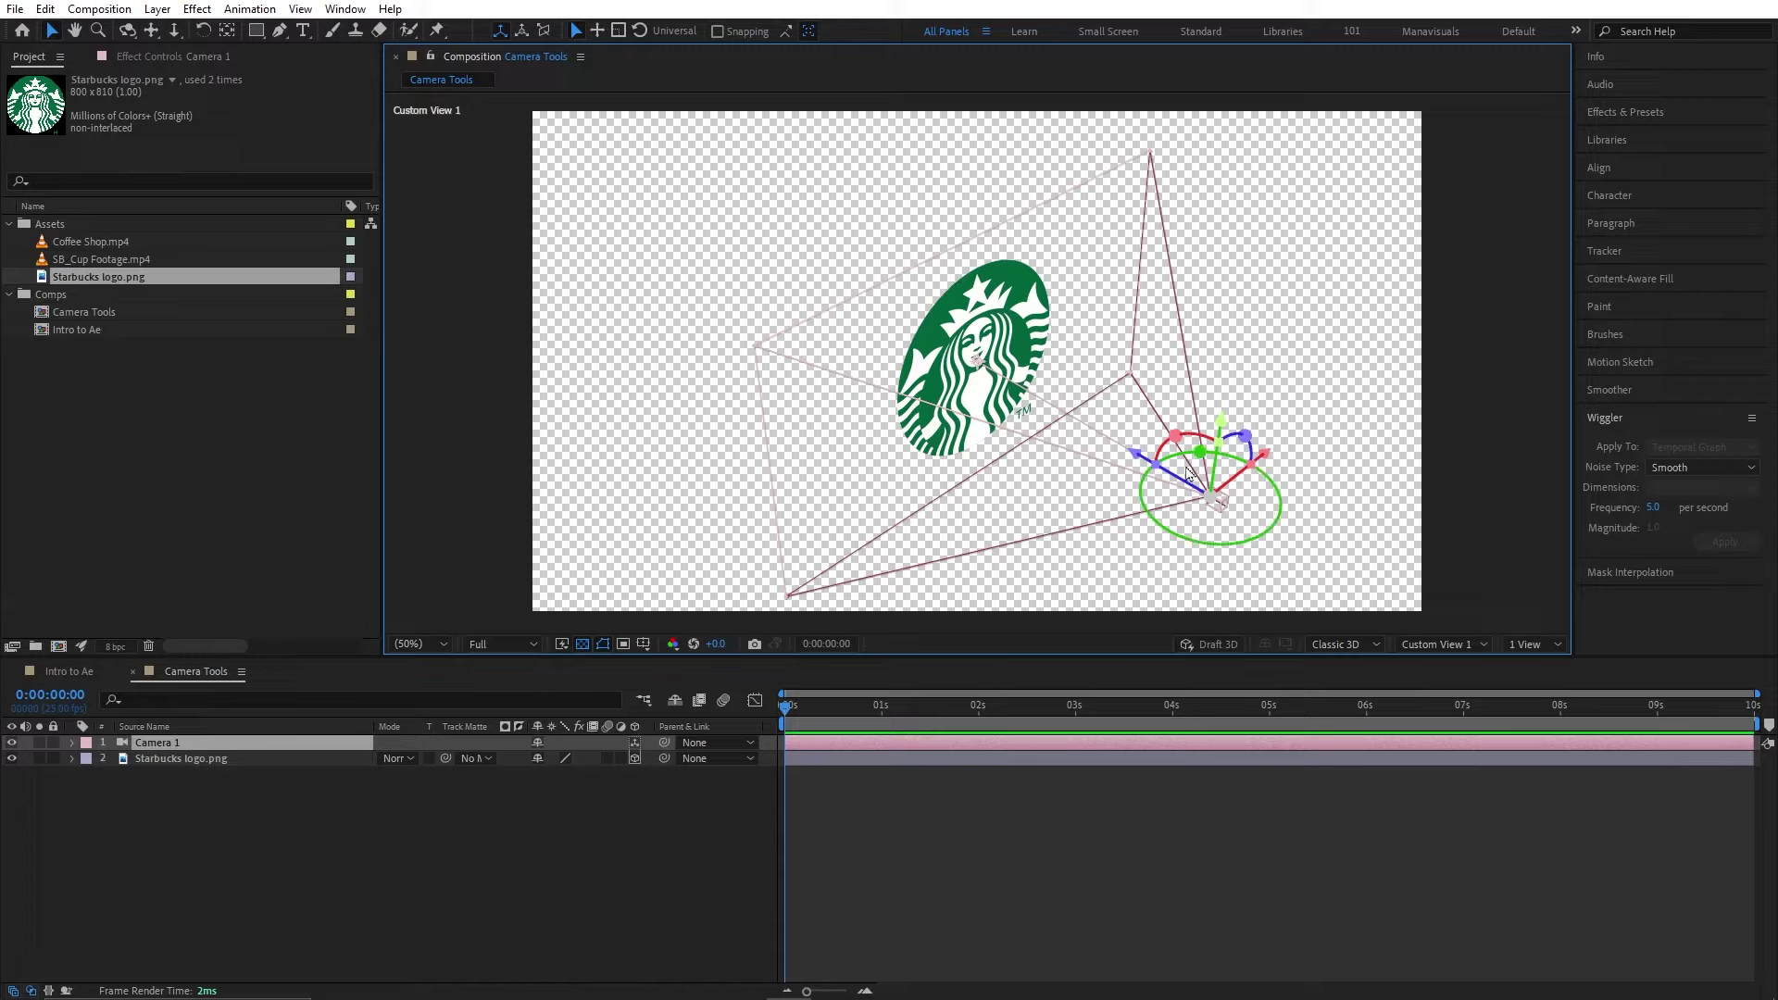
click(1014, 320)
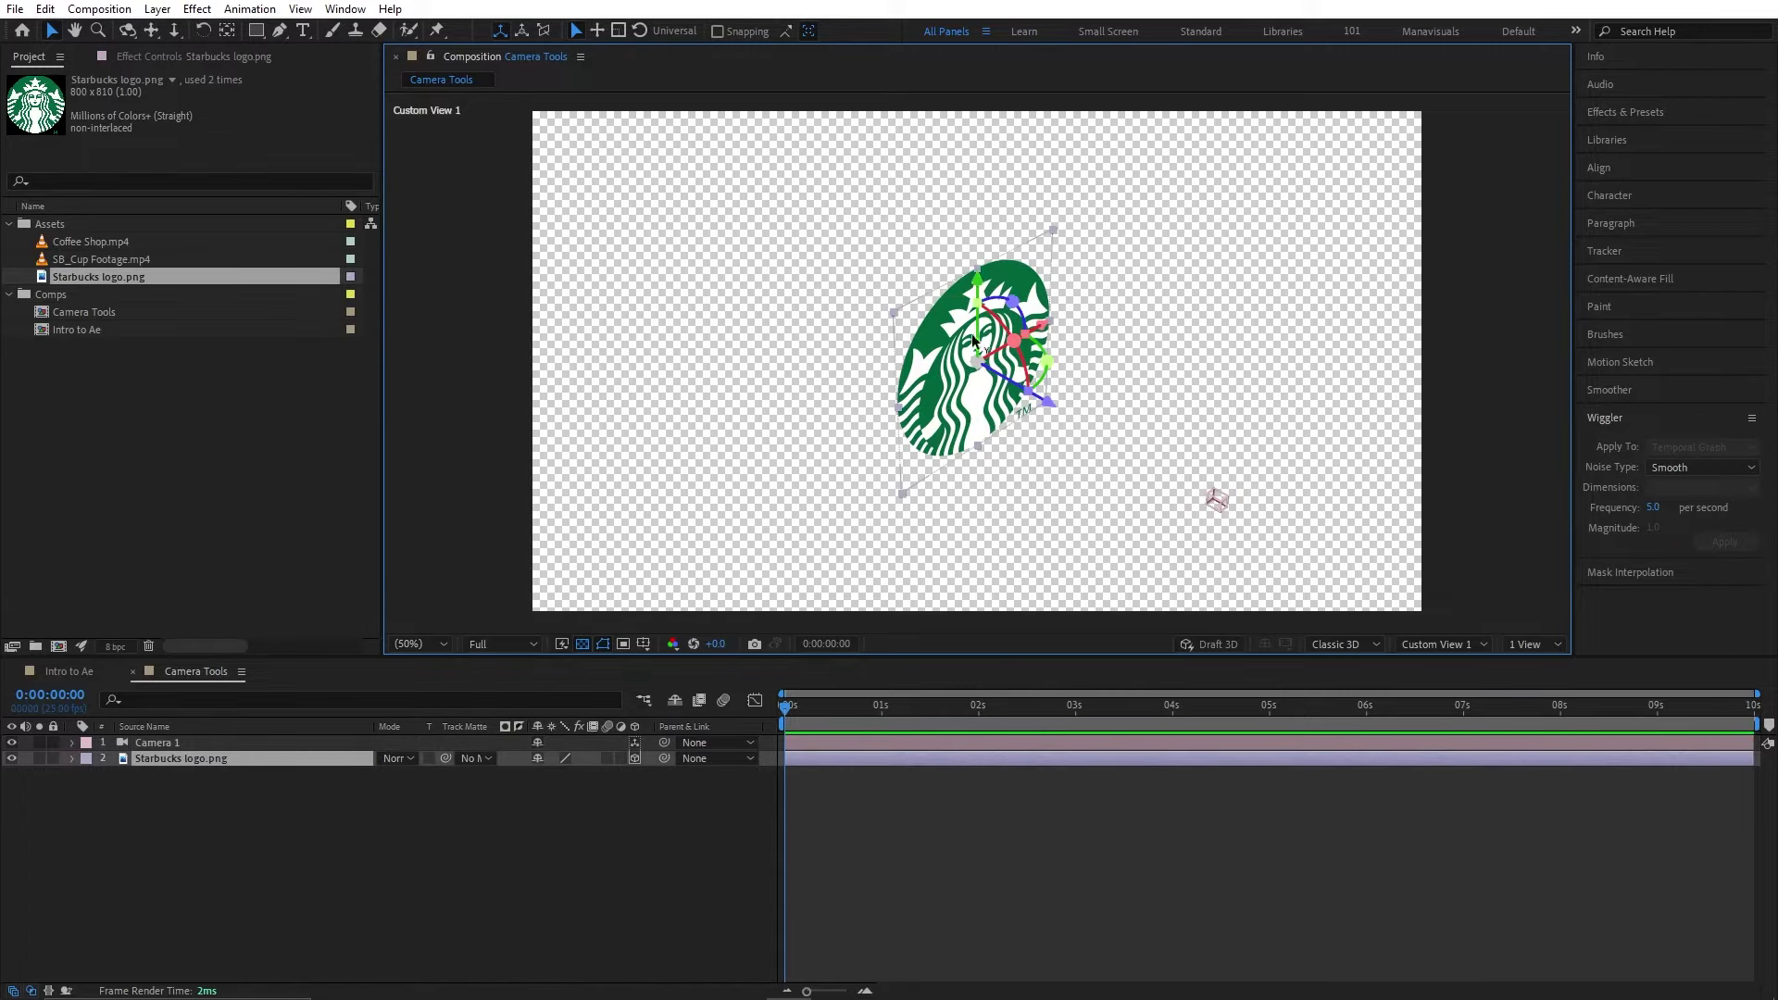
- Orbit, pan and dolly the custom view so Camera 1 appears beside the logo
click(126, 32)
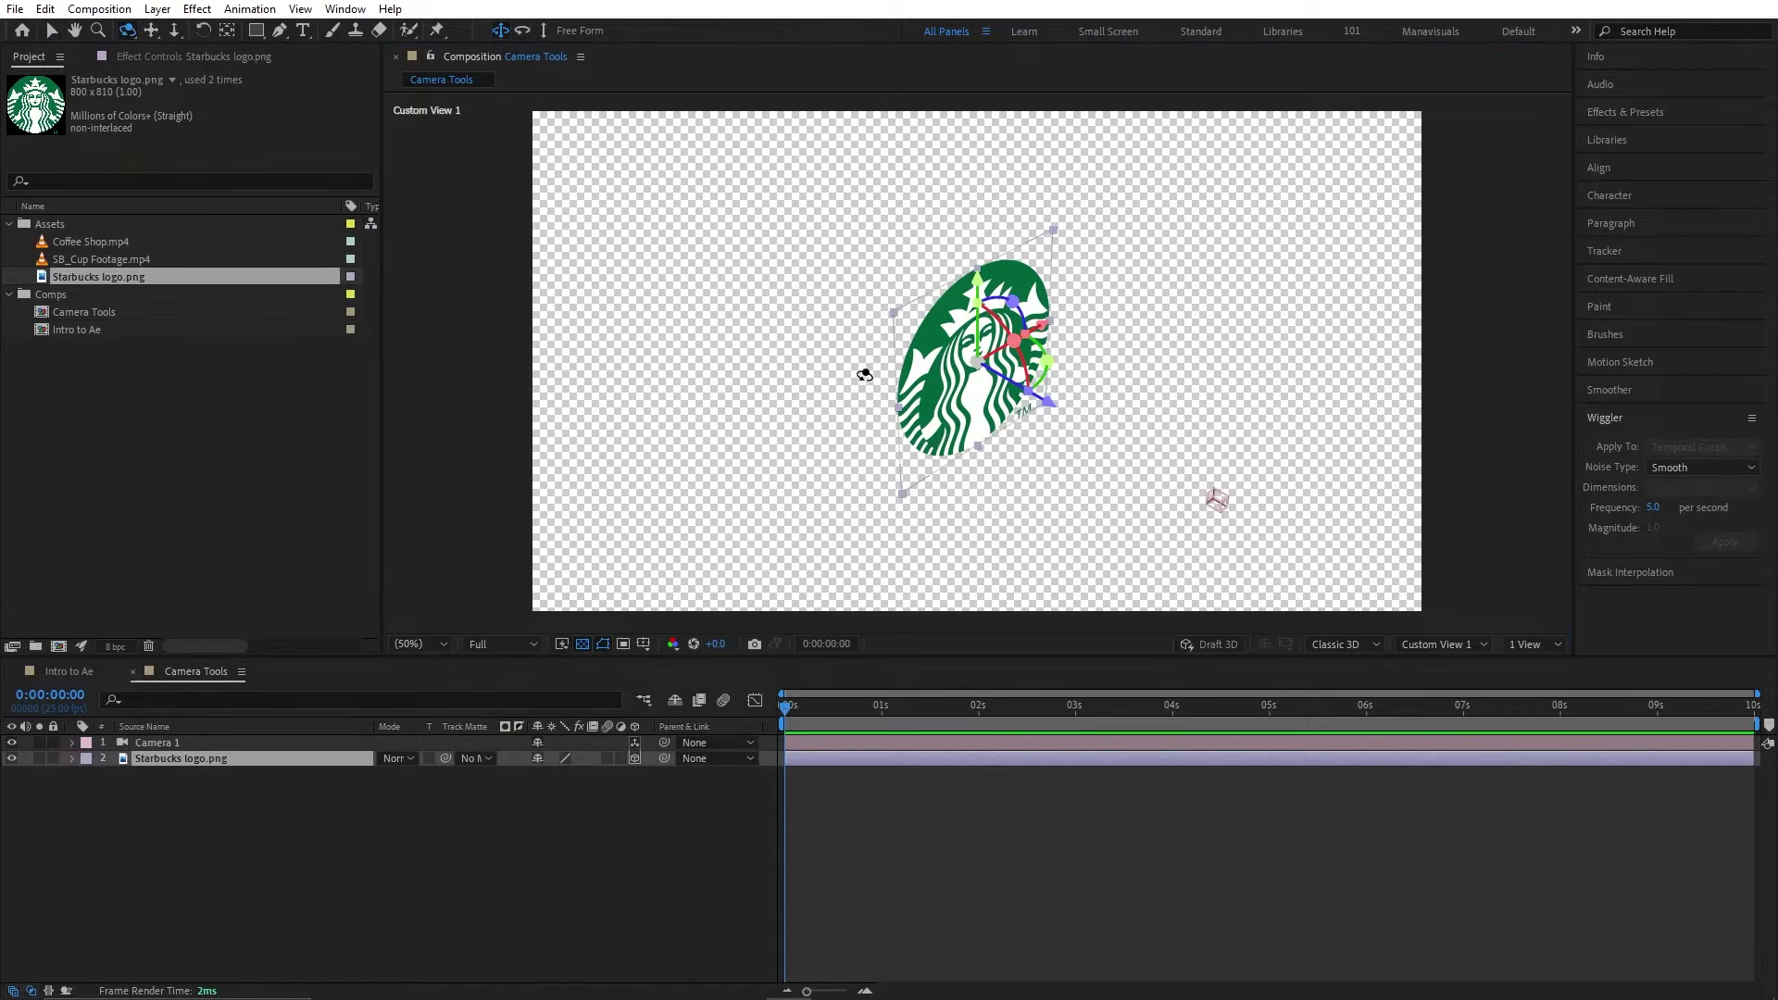
mouse_move(865, 376)
mouse_down()
mouse_move(740, 261)
mouse_move(783, 277)
mouse_up()
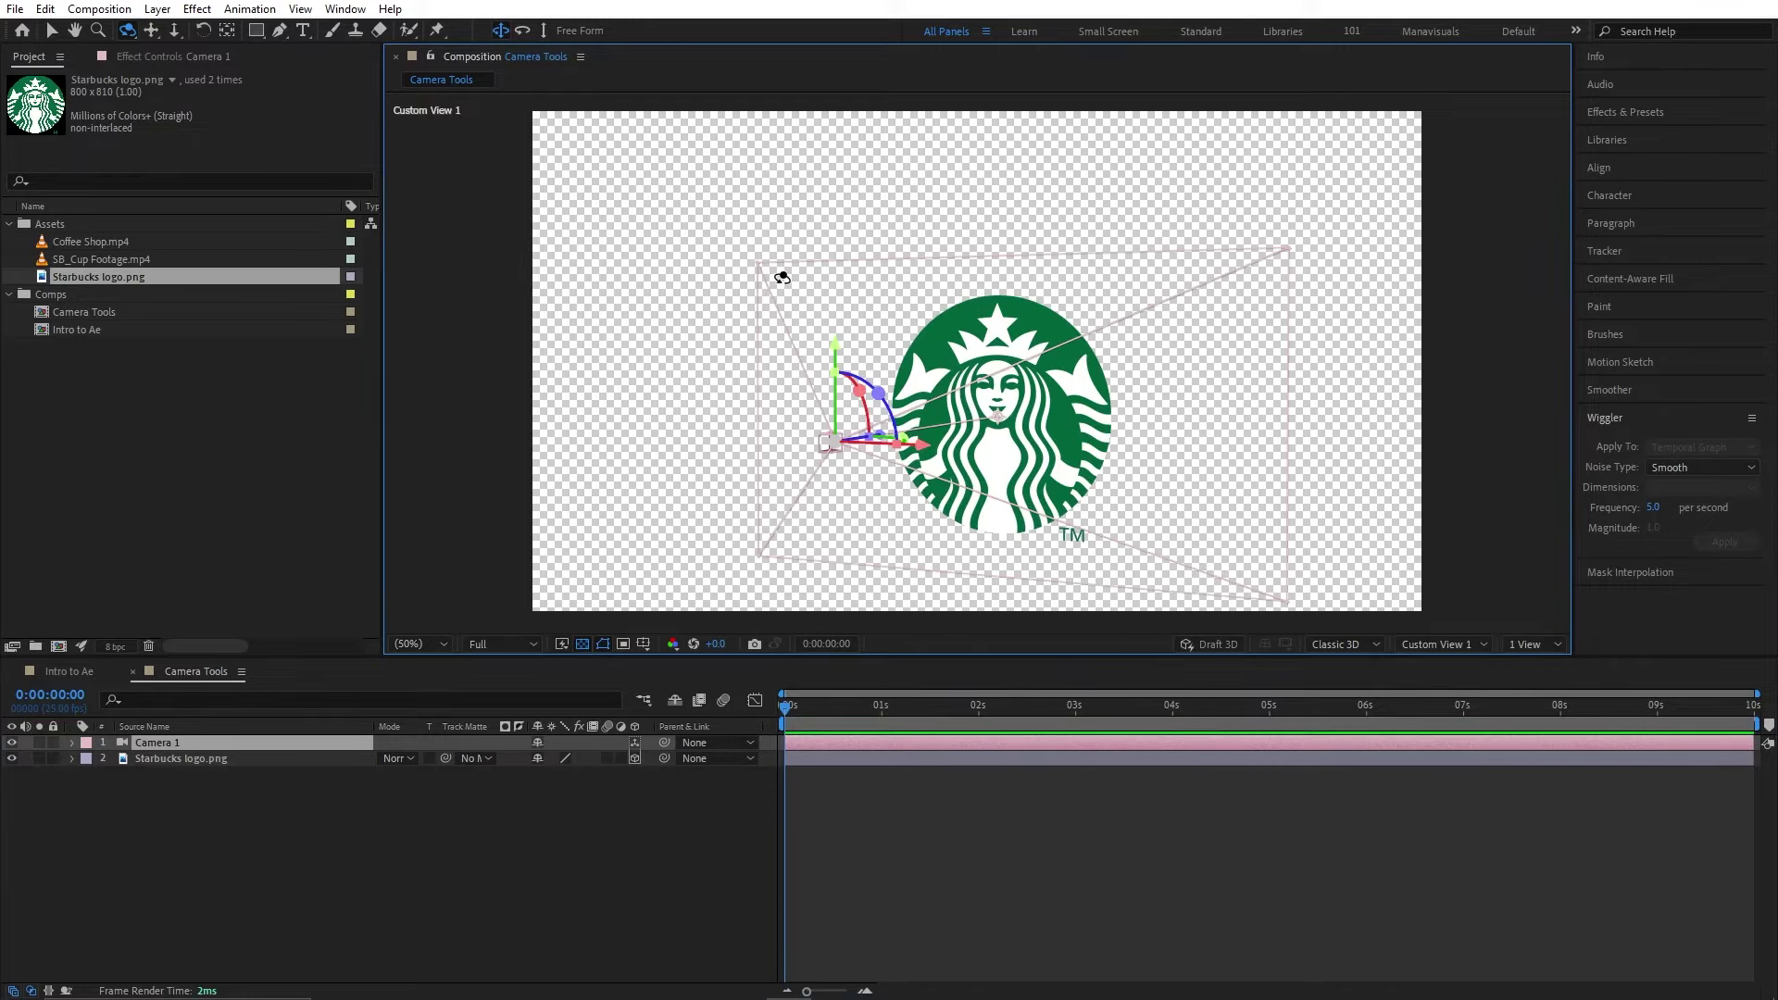
click(151, 29)
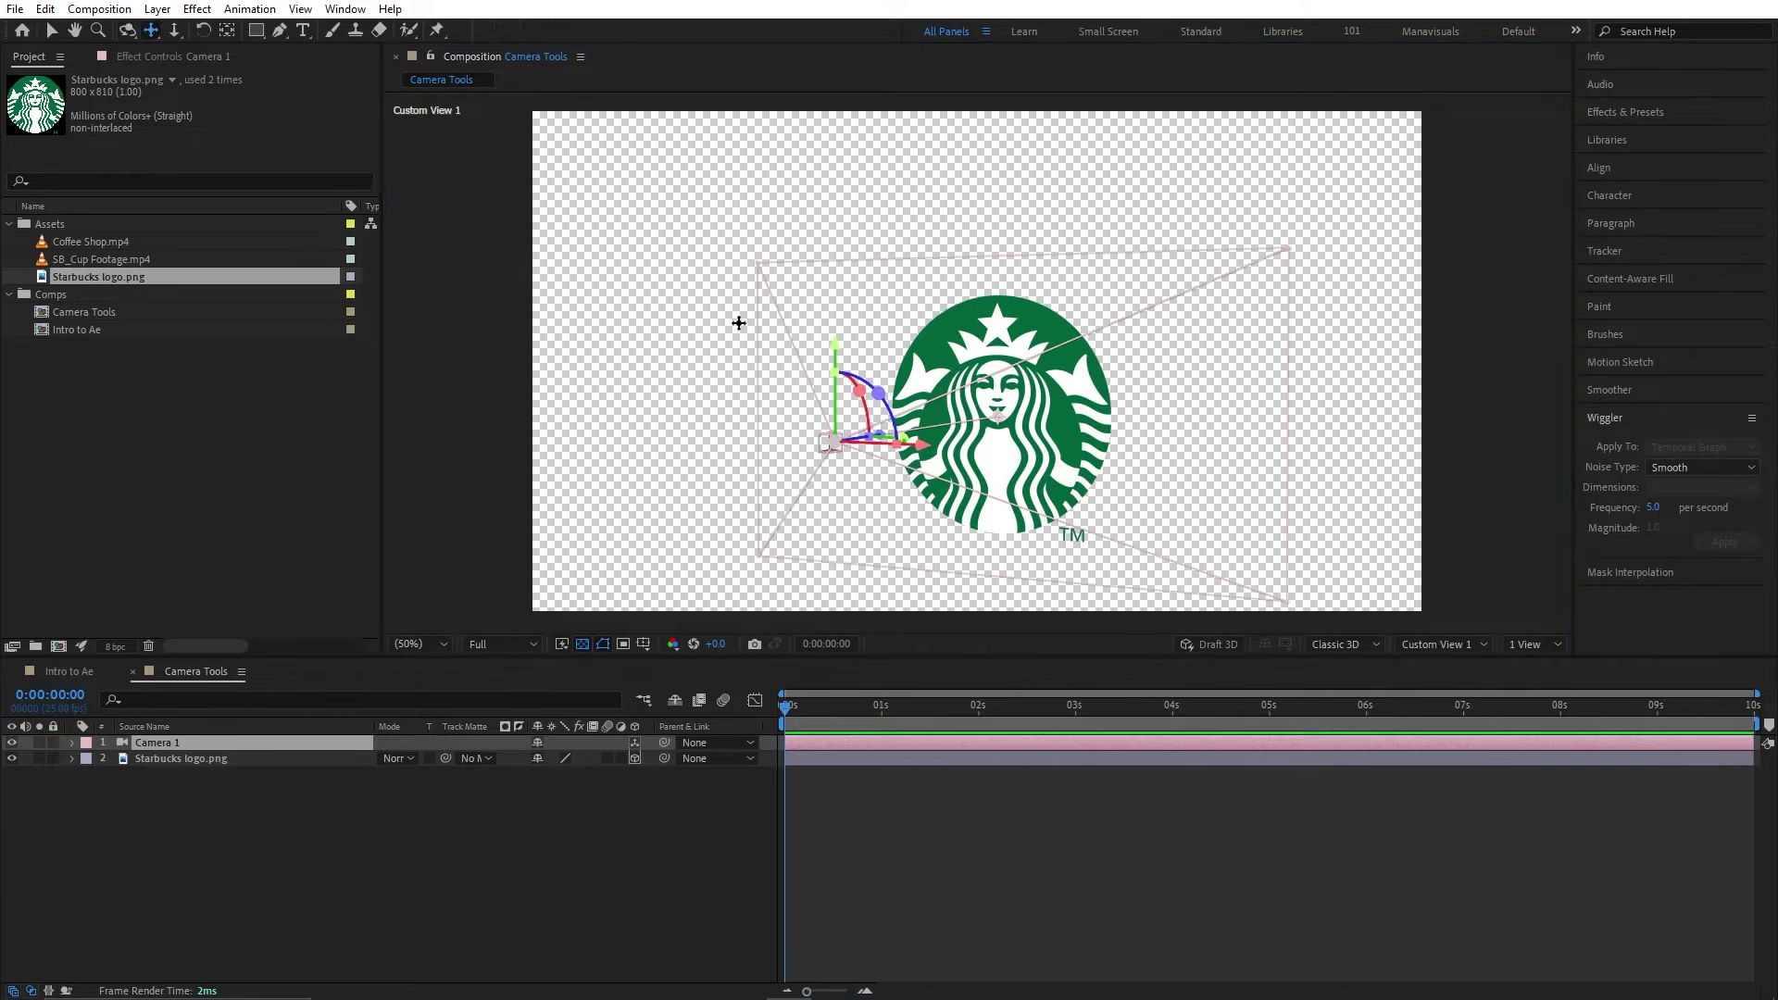
mouse_move(1054, 439)
mouse_down()
mouse_move(1164, 441)
mouse_move(919, 283)
mouse_move(767, 275)
mouse_up()
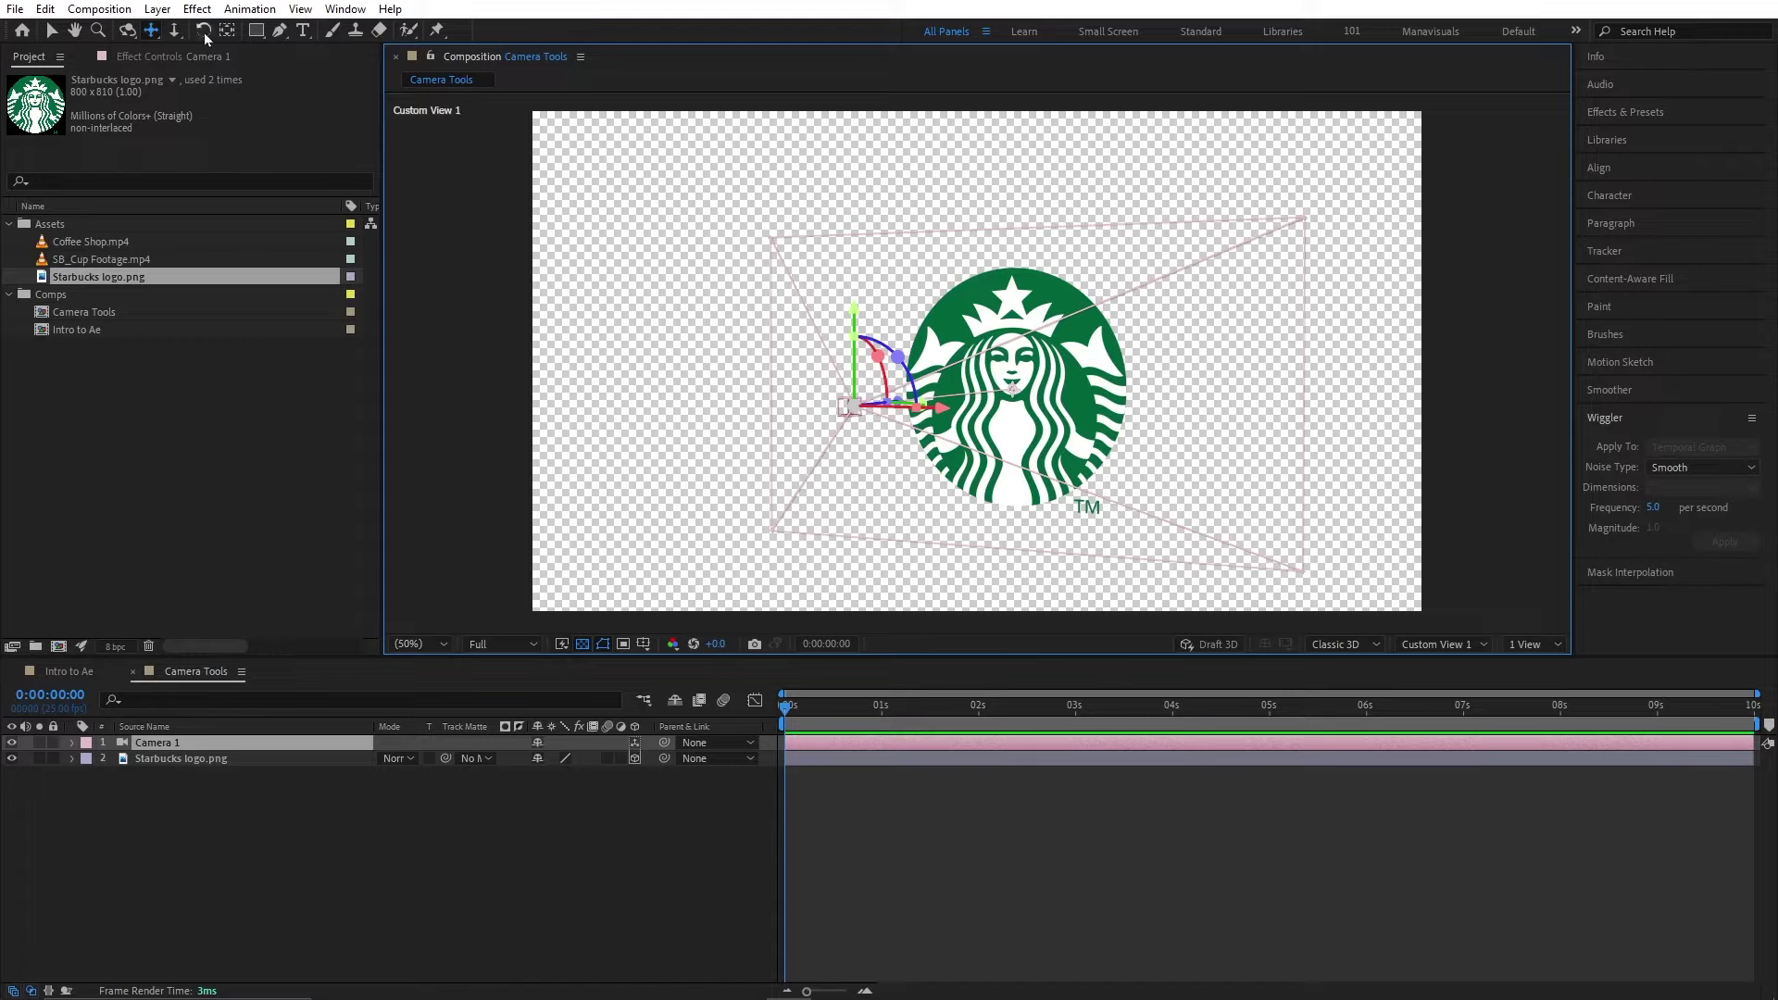
key(c)
mouse_move(1058, 424)
mouse_down()
mouse_move(1074, 182)
mouse_move(1065, 399)
mouse_up()
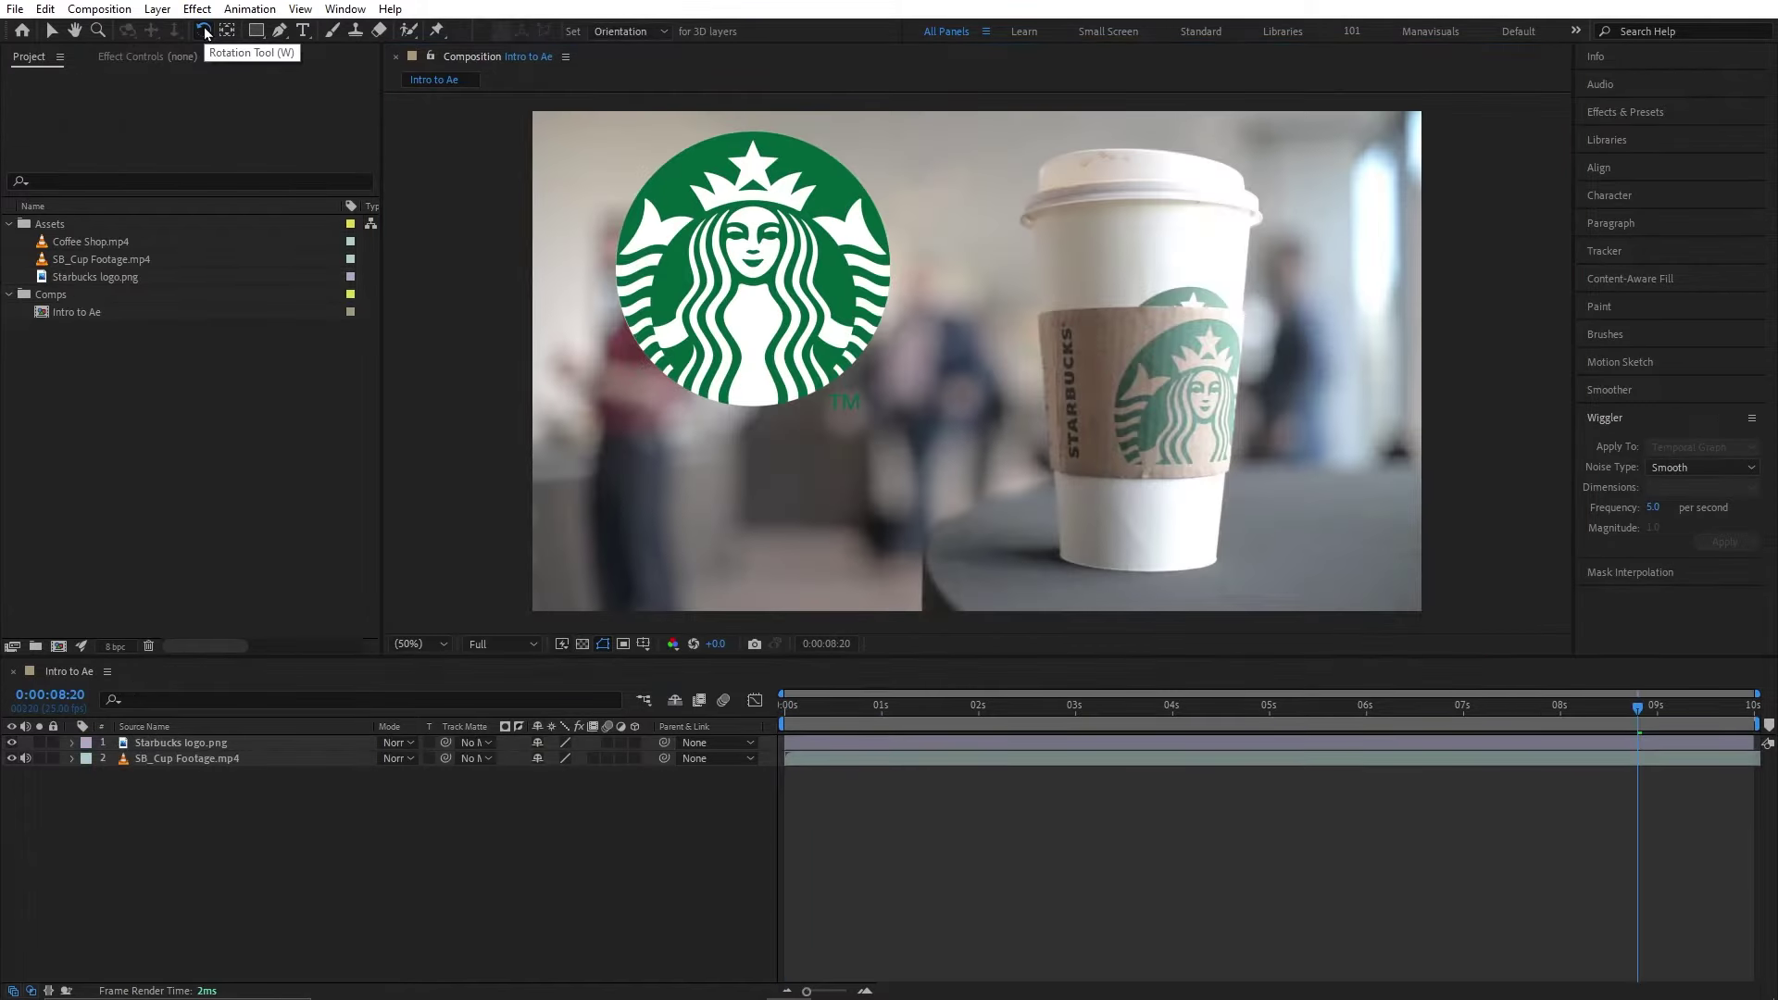
- Tilt the Starbucks logo and cup footage layers with the Rotation tool
click(206, 32)
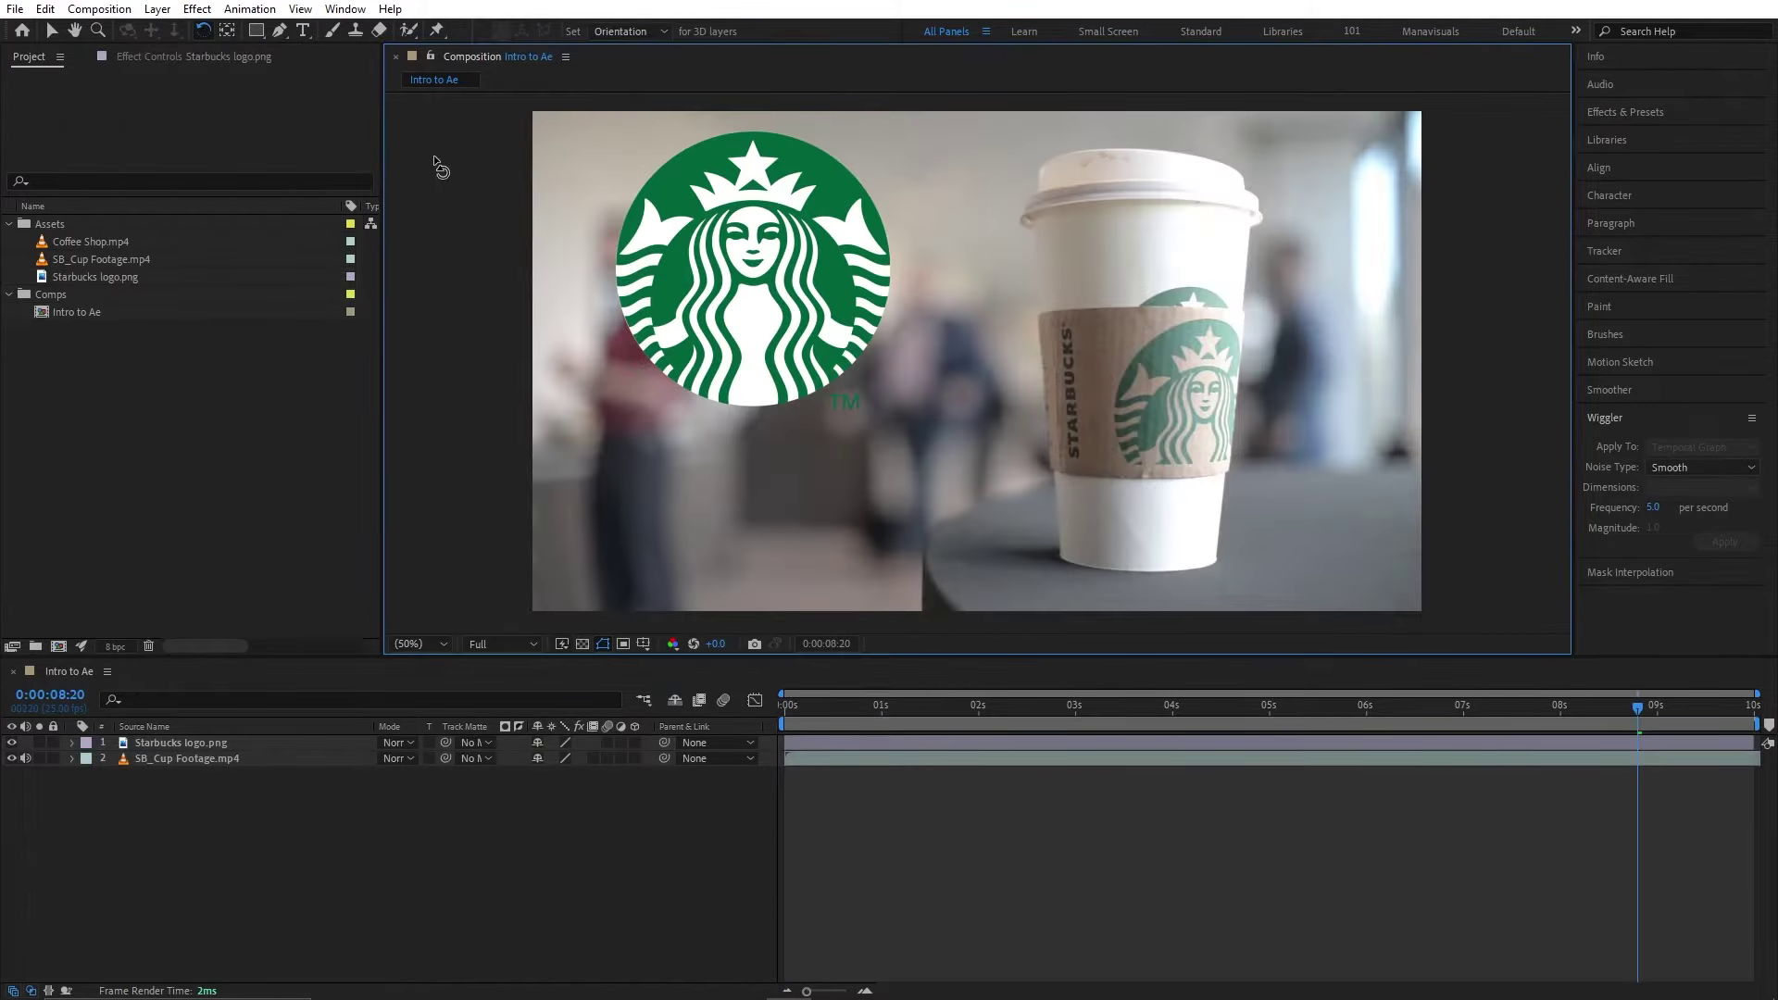
click(815, 317)
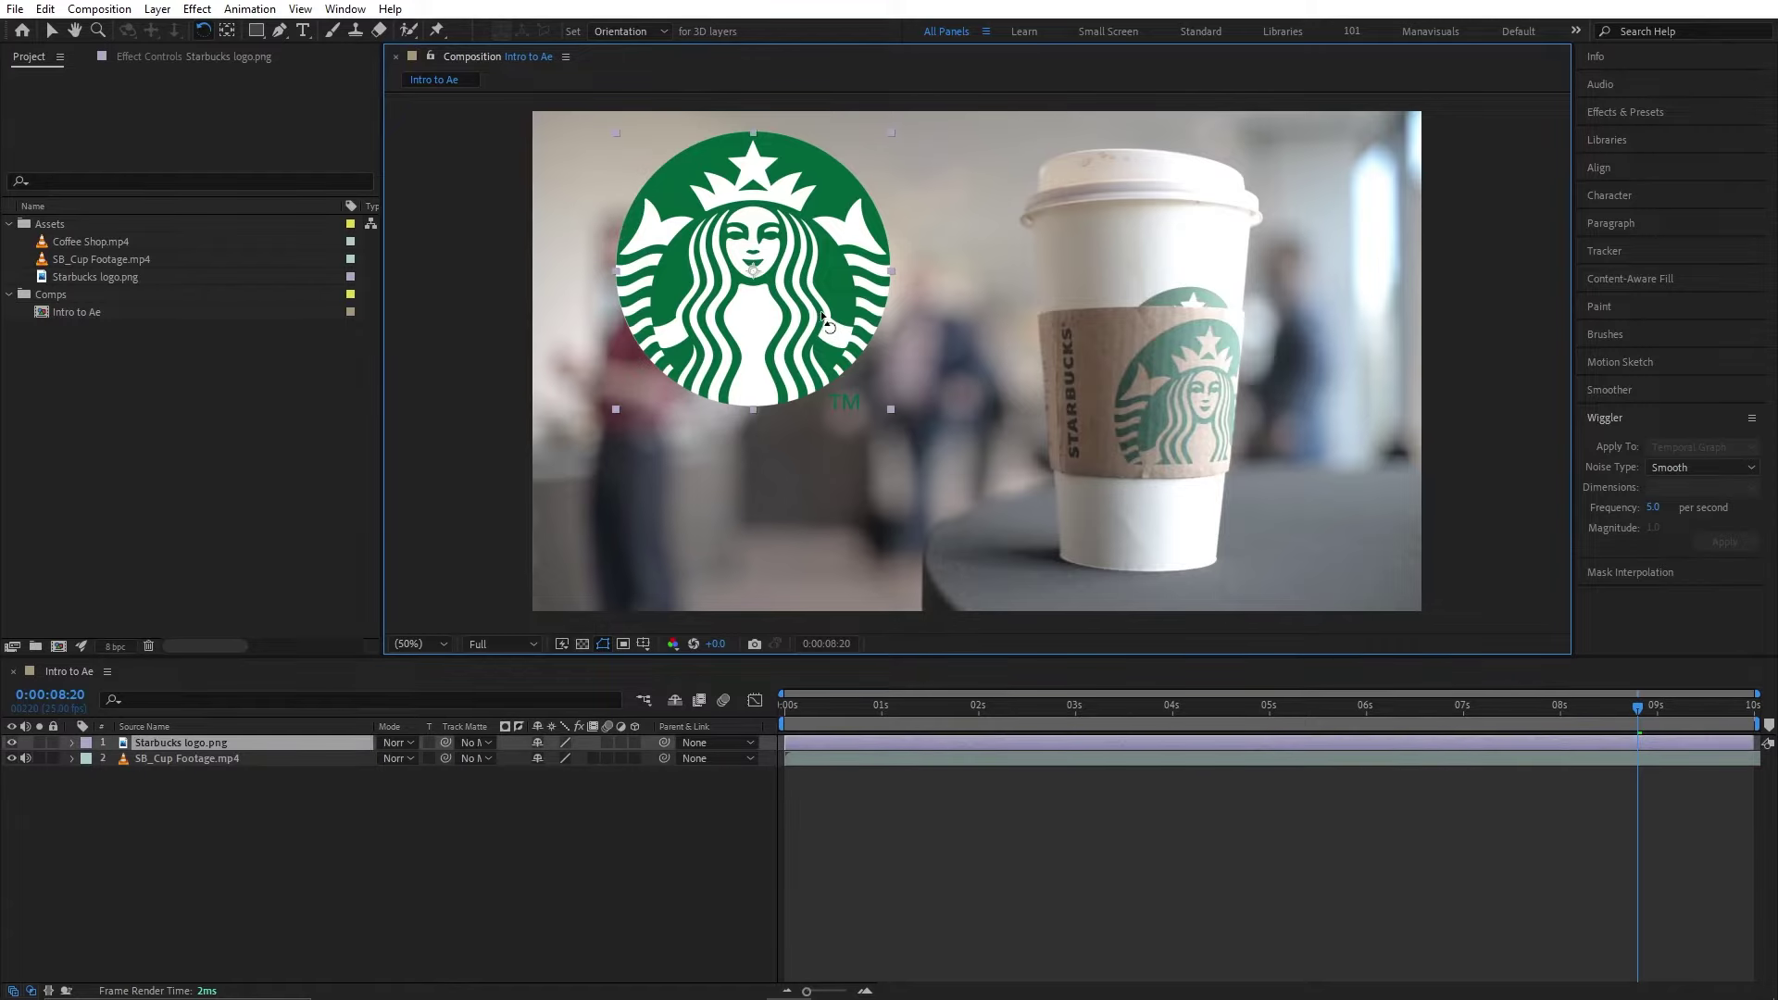
mouse_move(823, 316)
mouse_down()
mouse_move(849, 270)
mouse_move(833, 297)
mouse_up()
mouse_move(1259, 325)
mouse_down()
mouse_move(1227, 401)
mouse_move(1204, 371)
mouse_up()
click(186, 743)
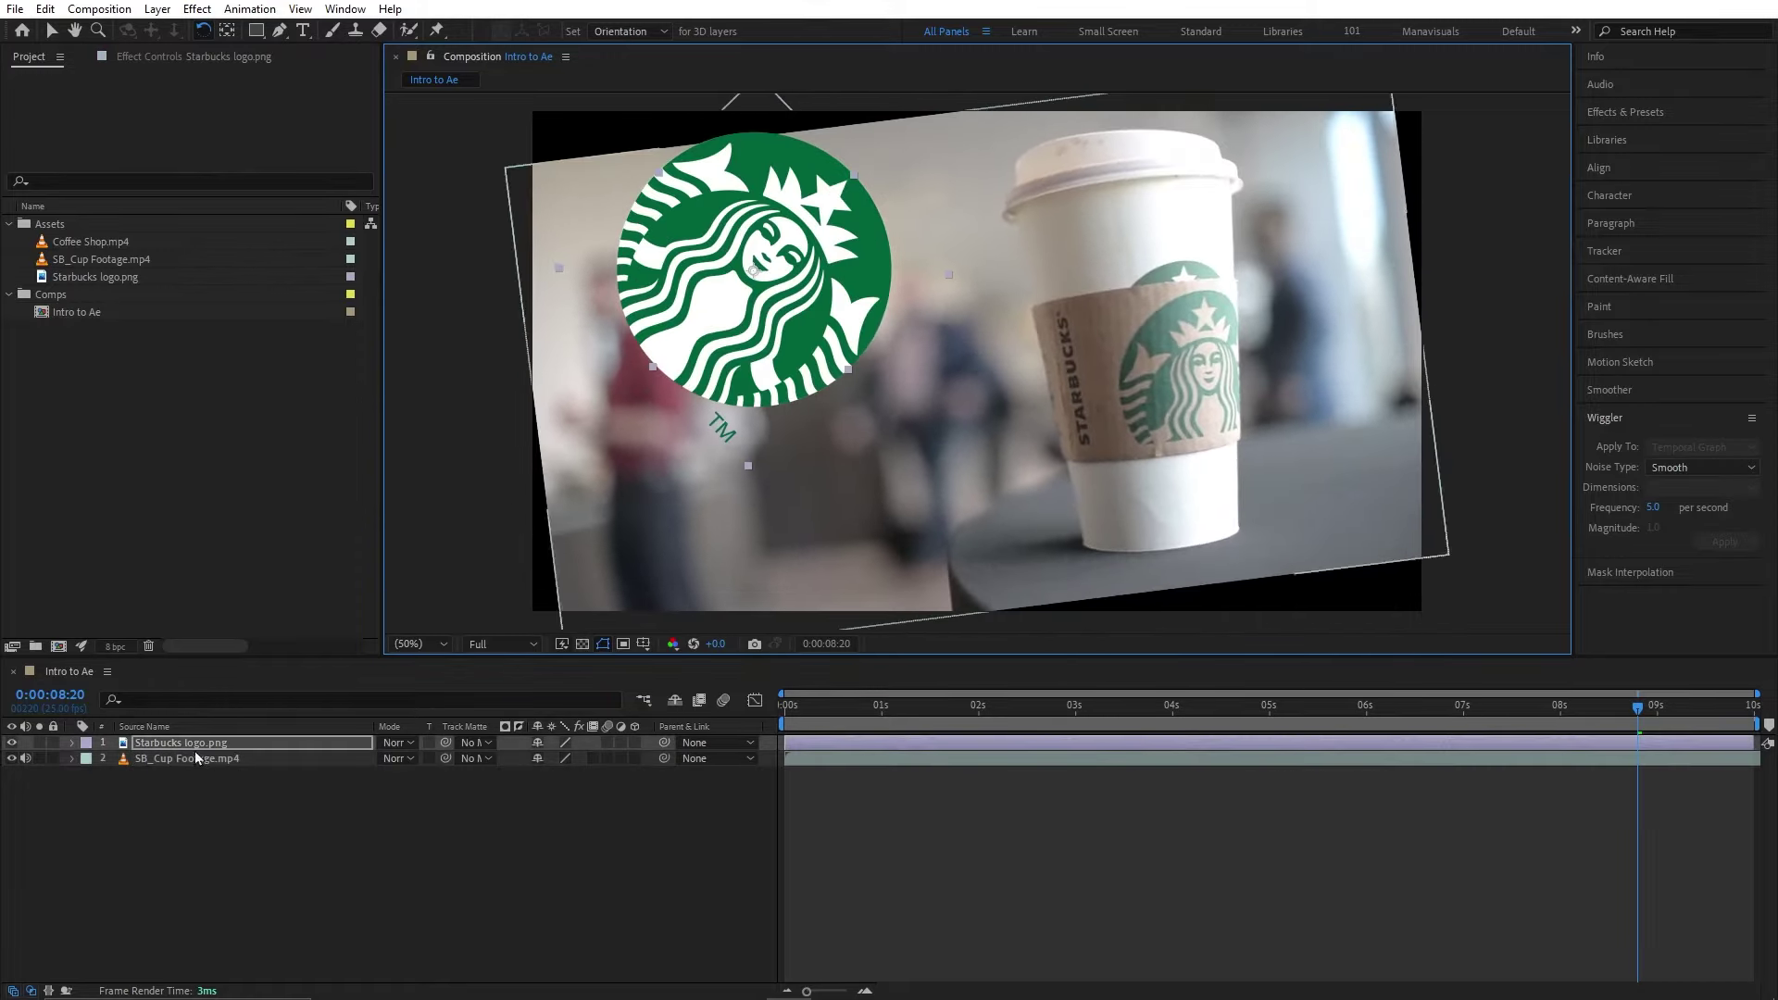
- Set the Starbucks logo layer's Rotation back to 0°
click(73, 743)
drag(537, 819, 566, 820)
click(566, 819)
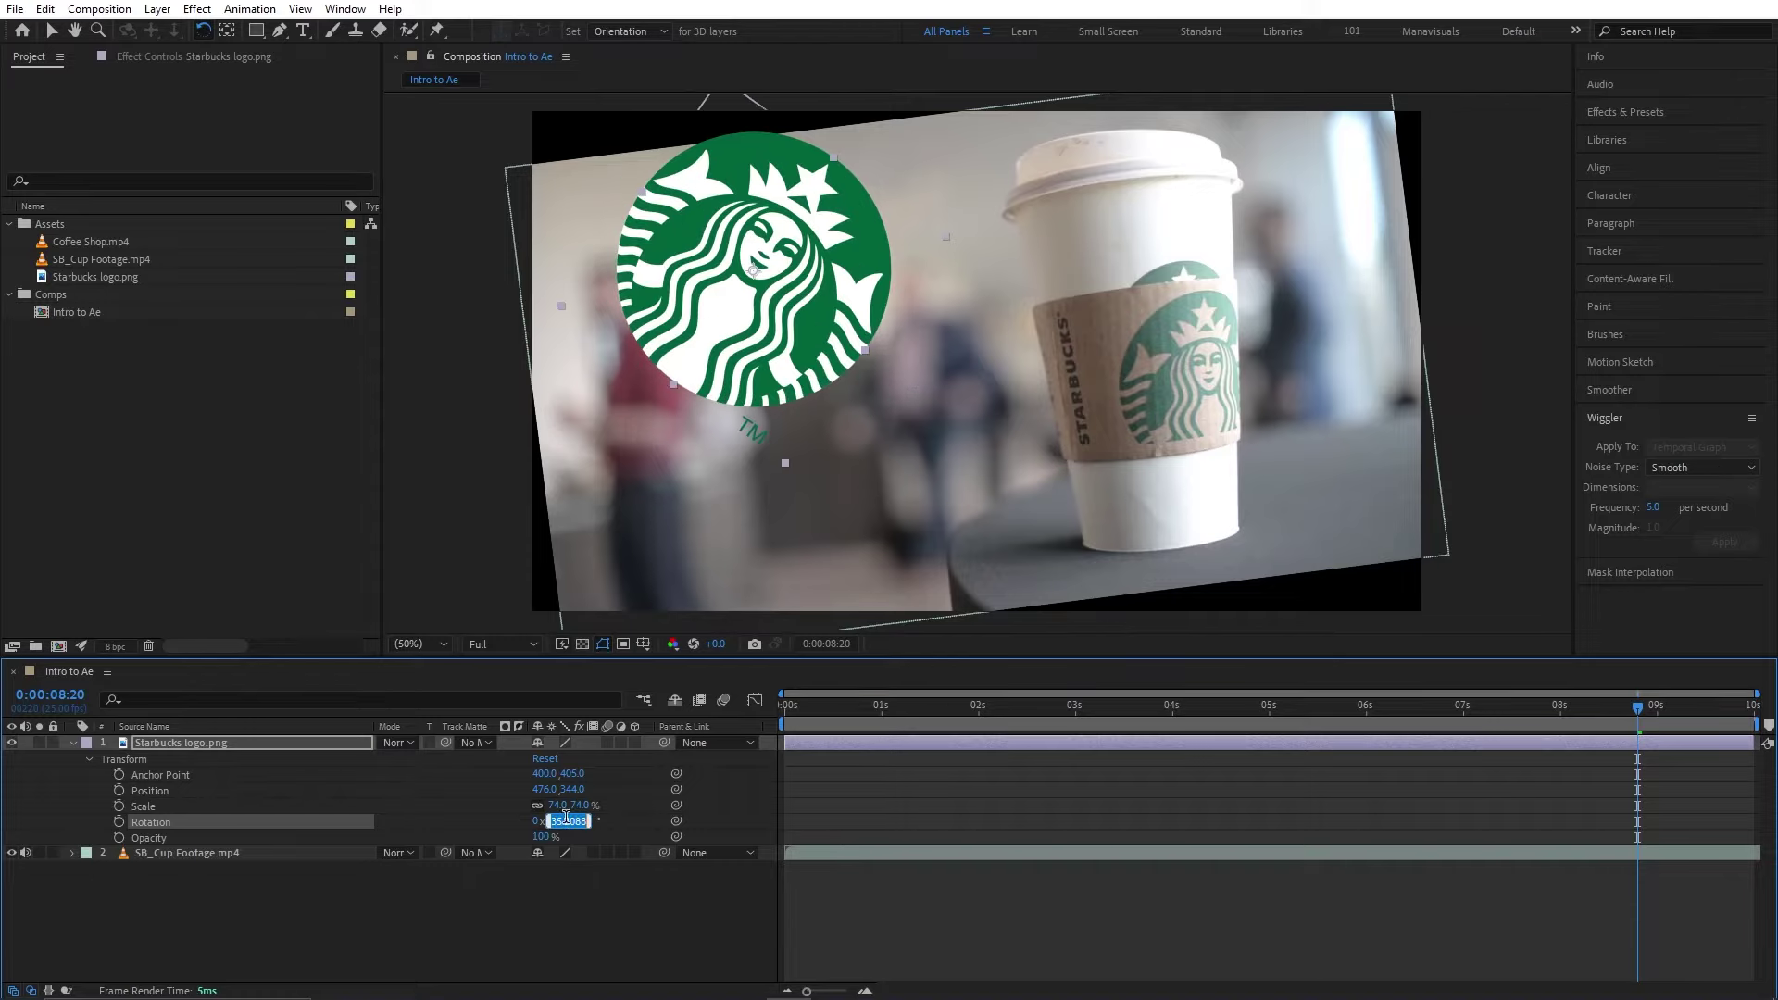
text(0)
key(Return)
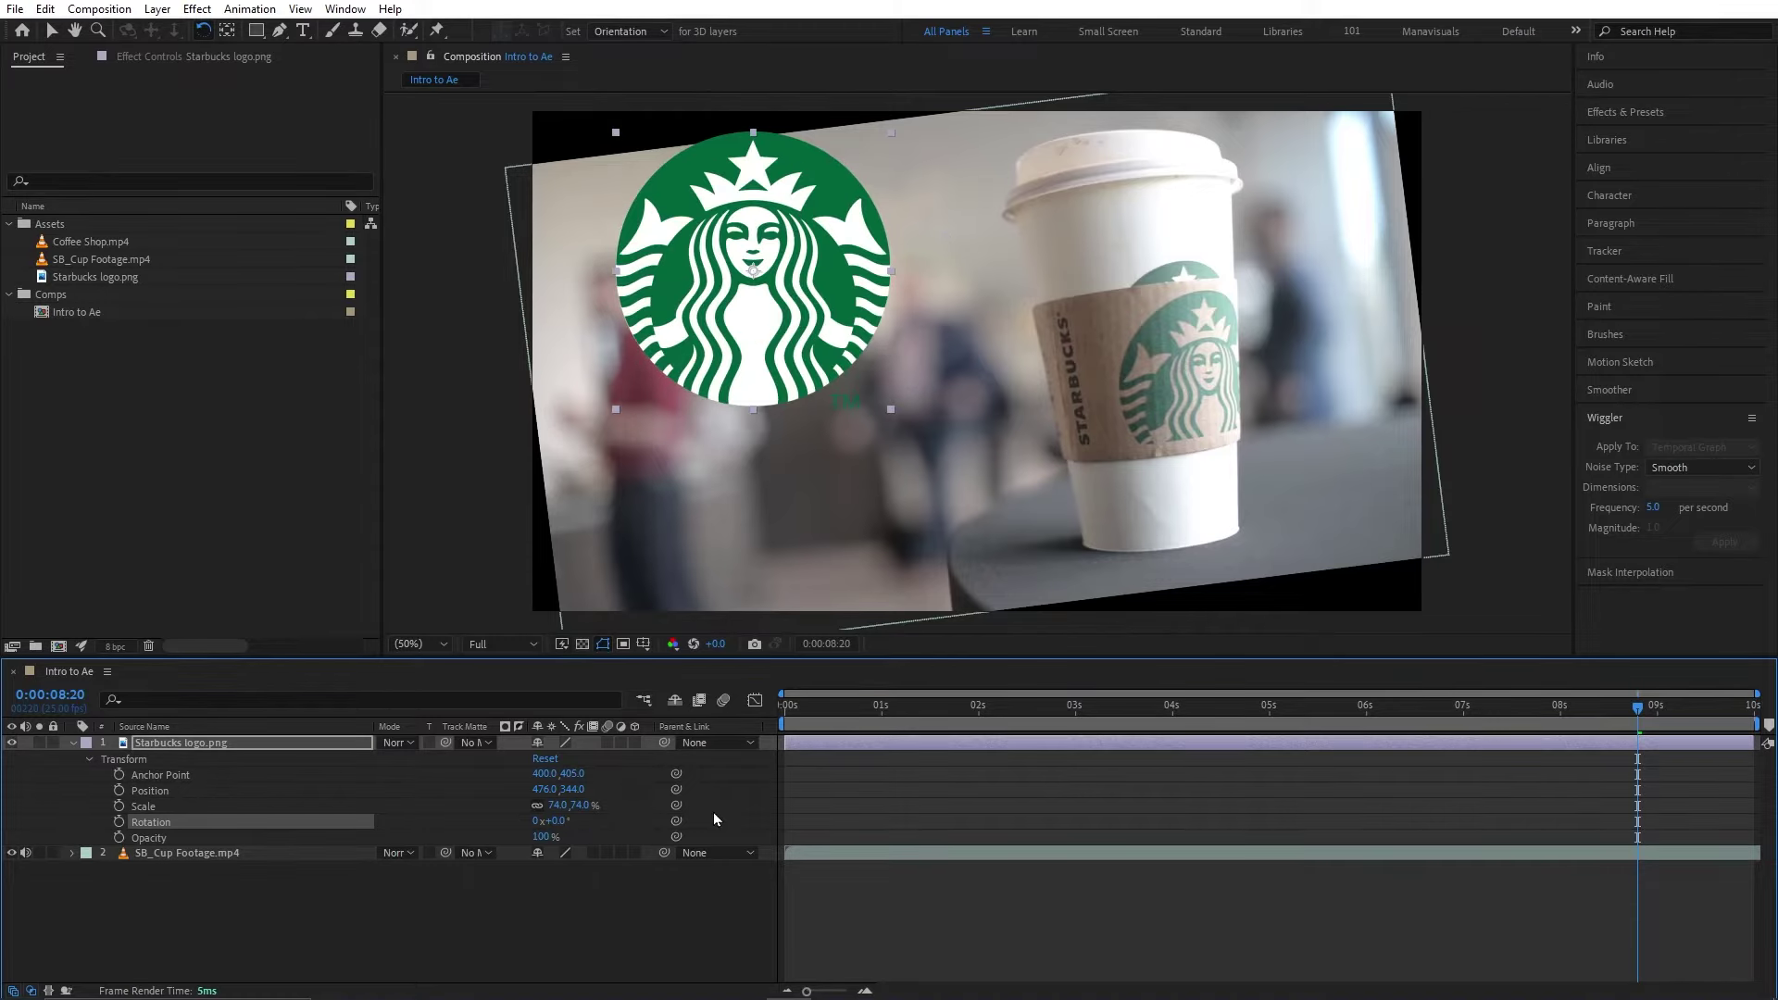
- Reset the SB_Cup Footage layer's Rotation to 0°
click(904, 508)
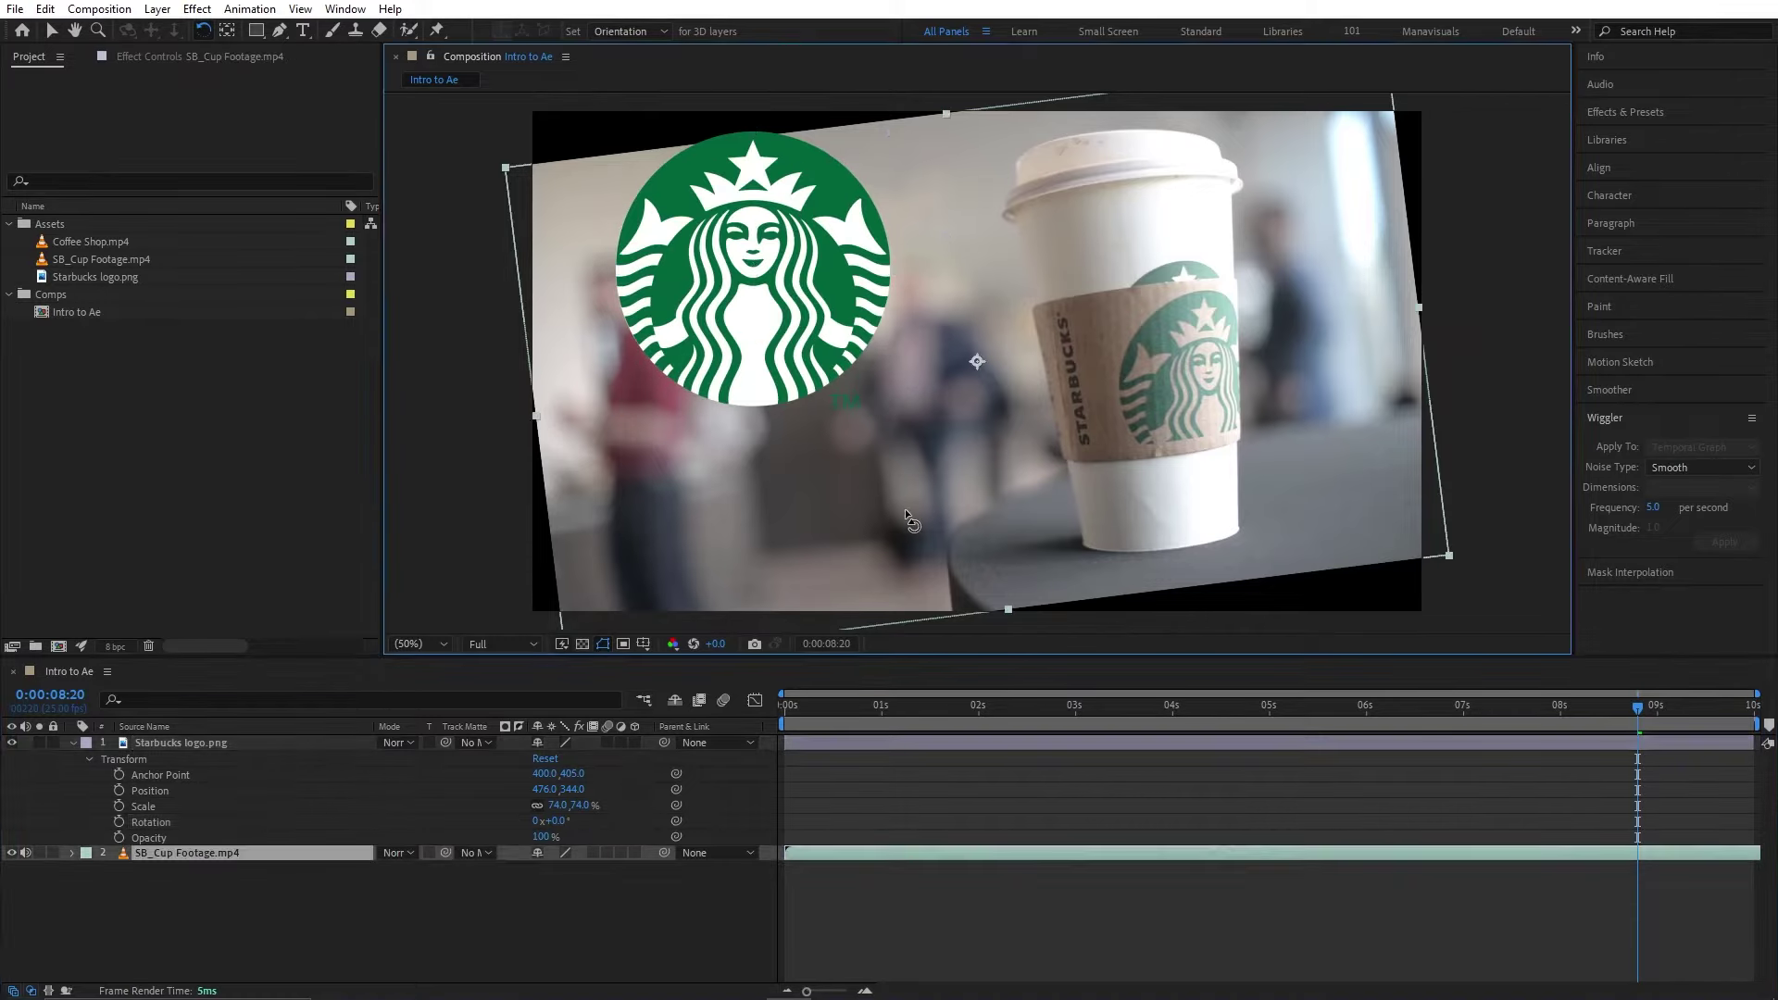
click(71, 853)
click(89, 869)
drag(556, 931, 815, 935)
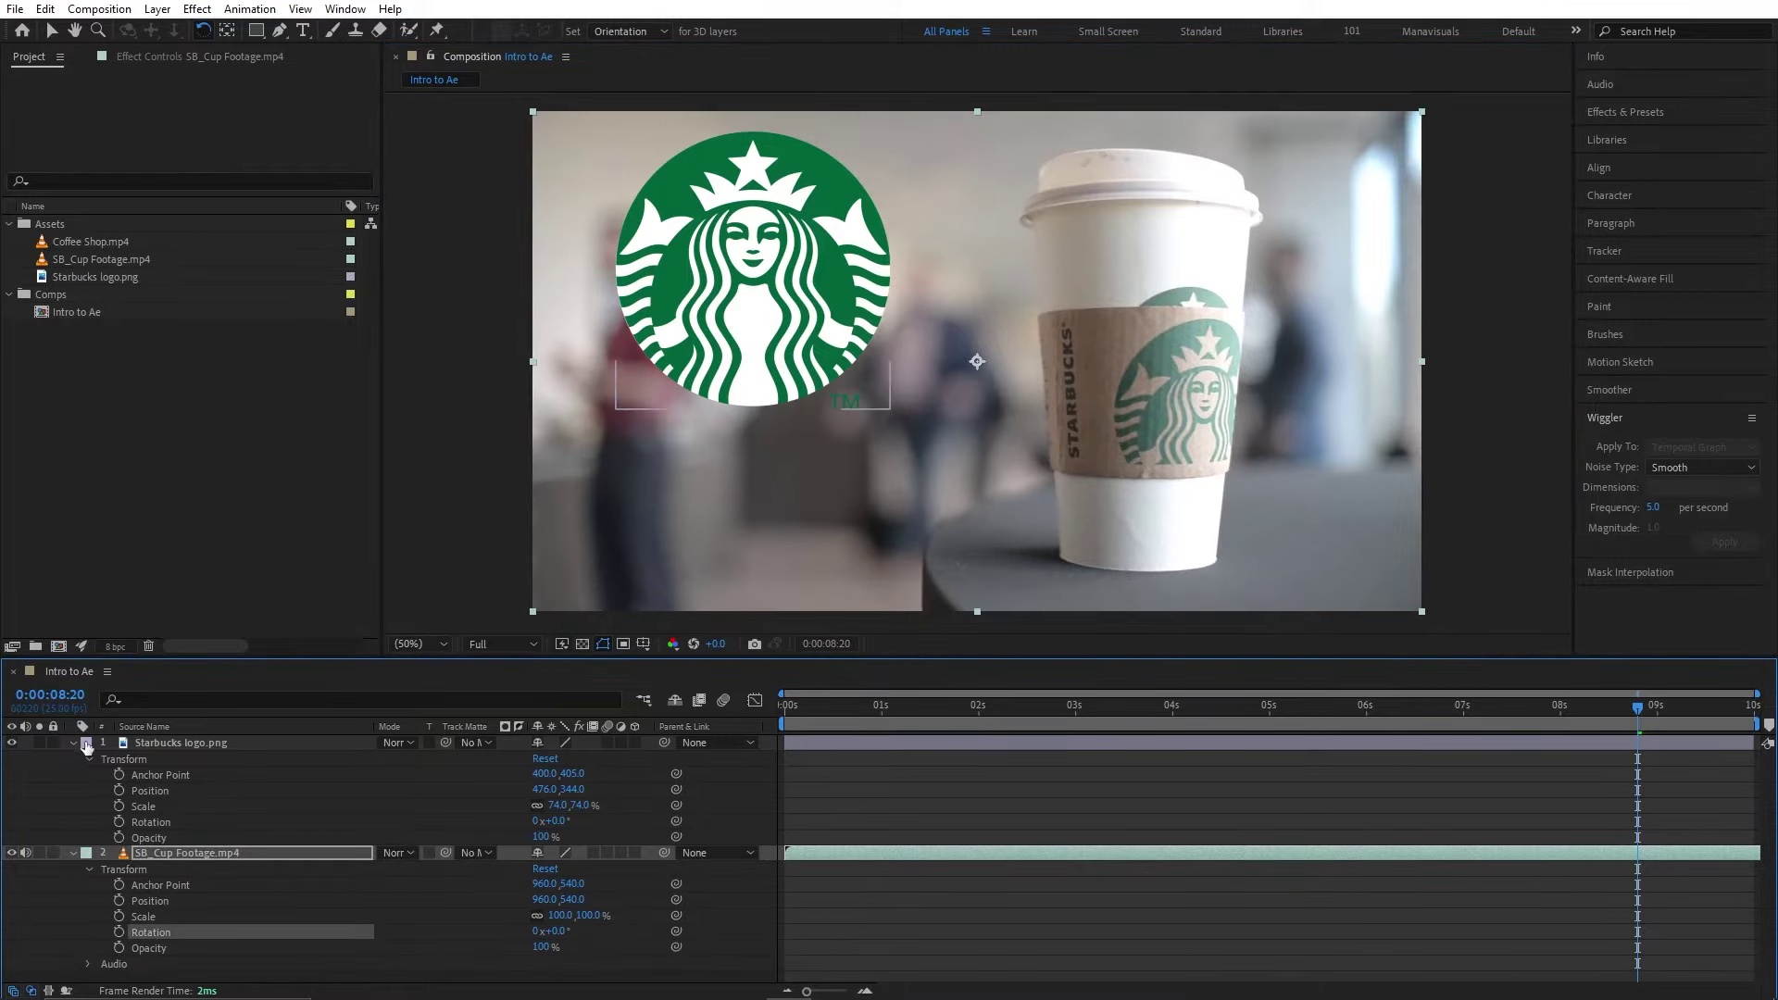
key(ctrl+a)
key(u)
click(215, 853)
key(Home)
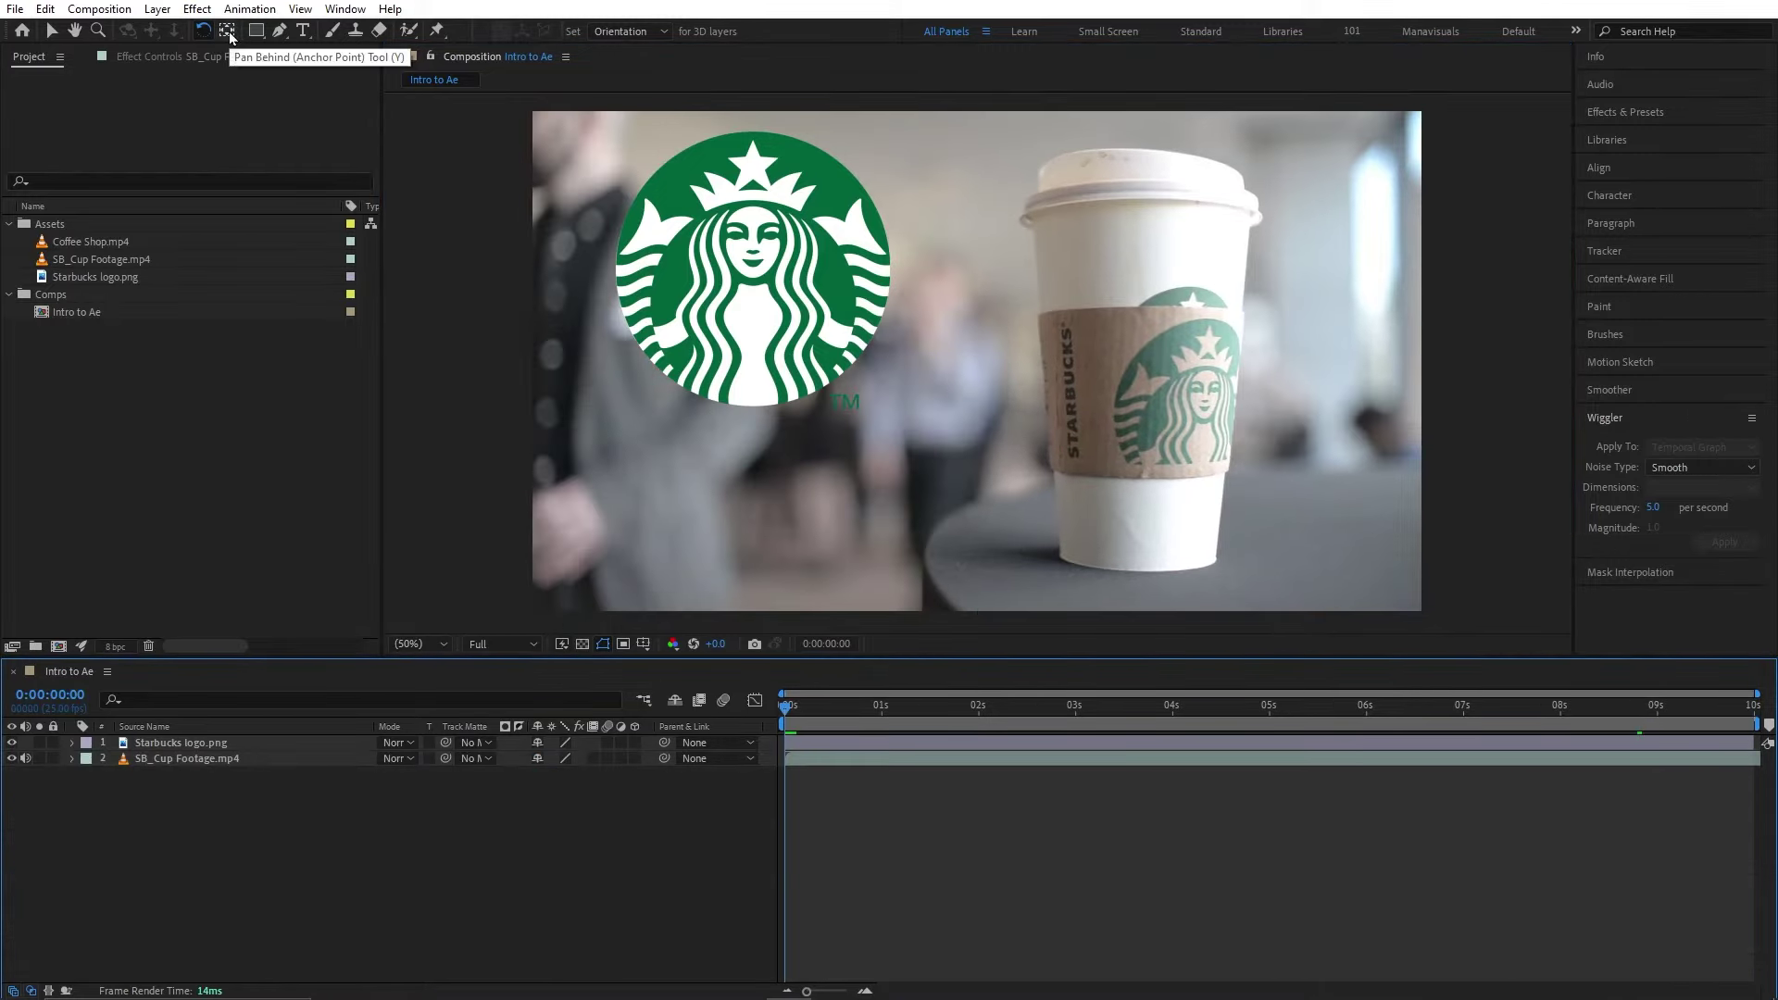
click(231, 37)
key(ctrl+Down)
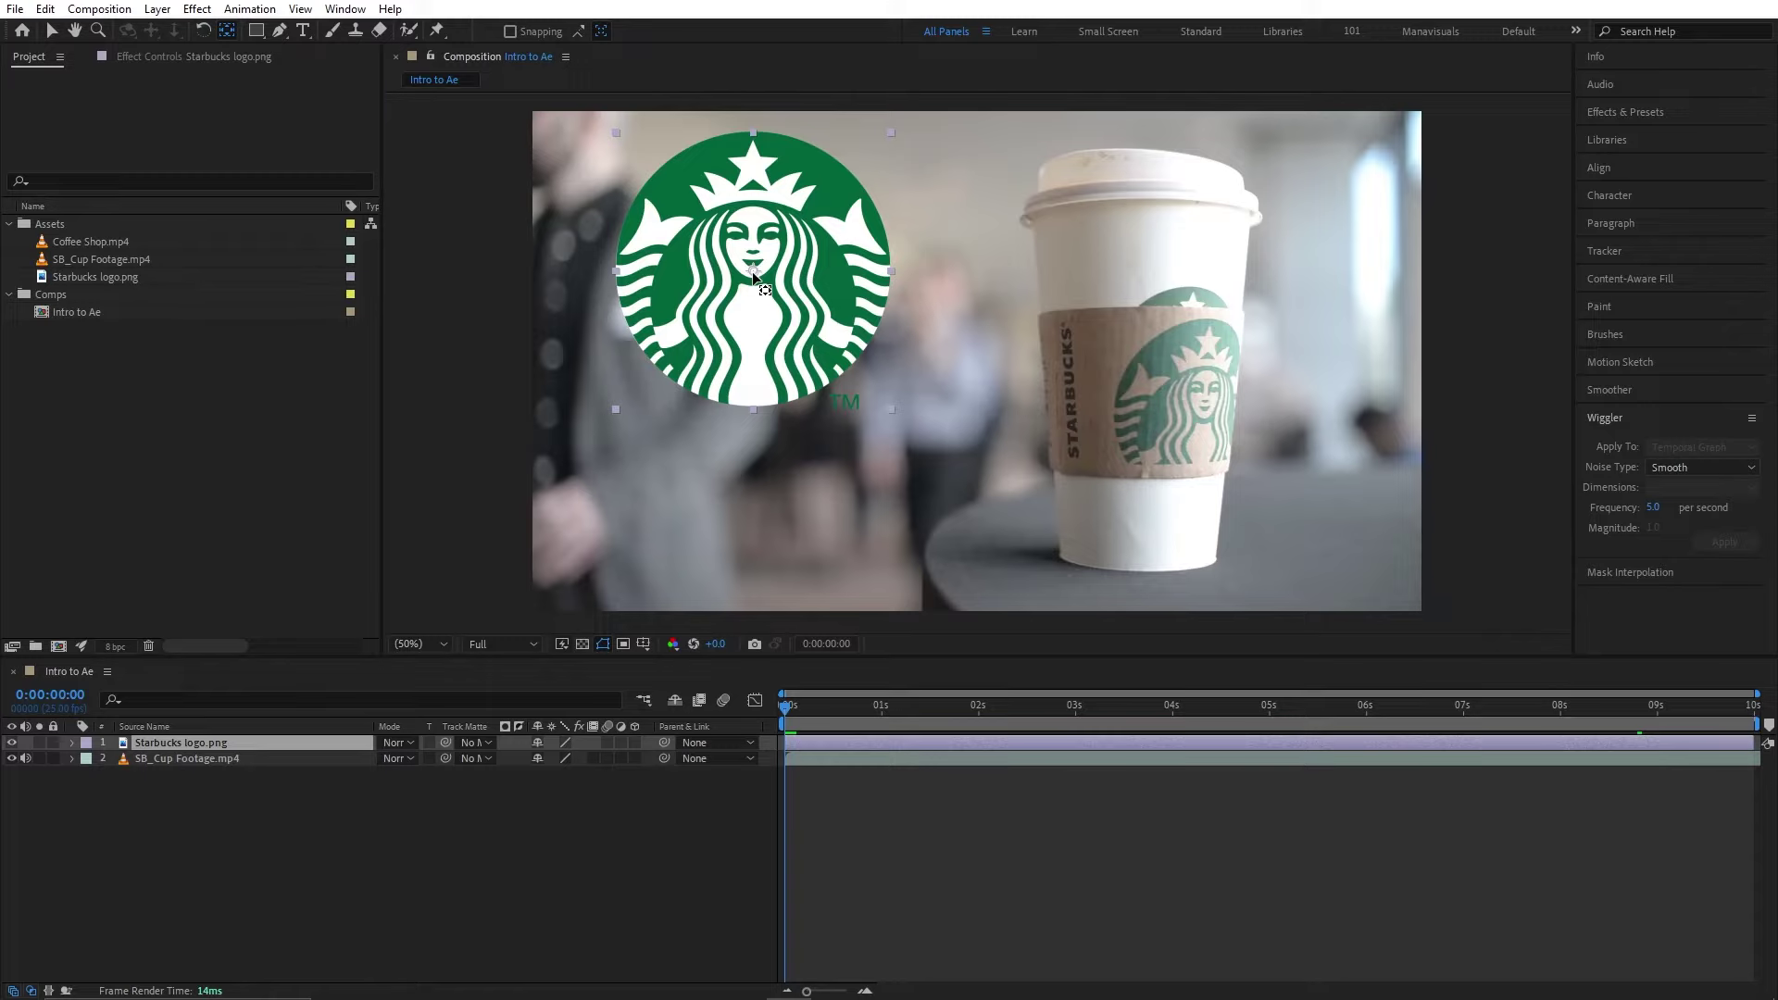
drag(753, 275, 769, 358)
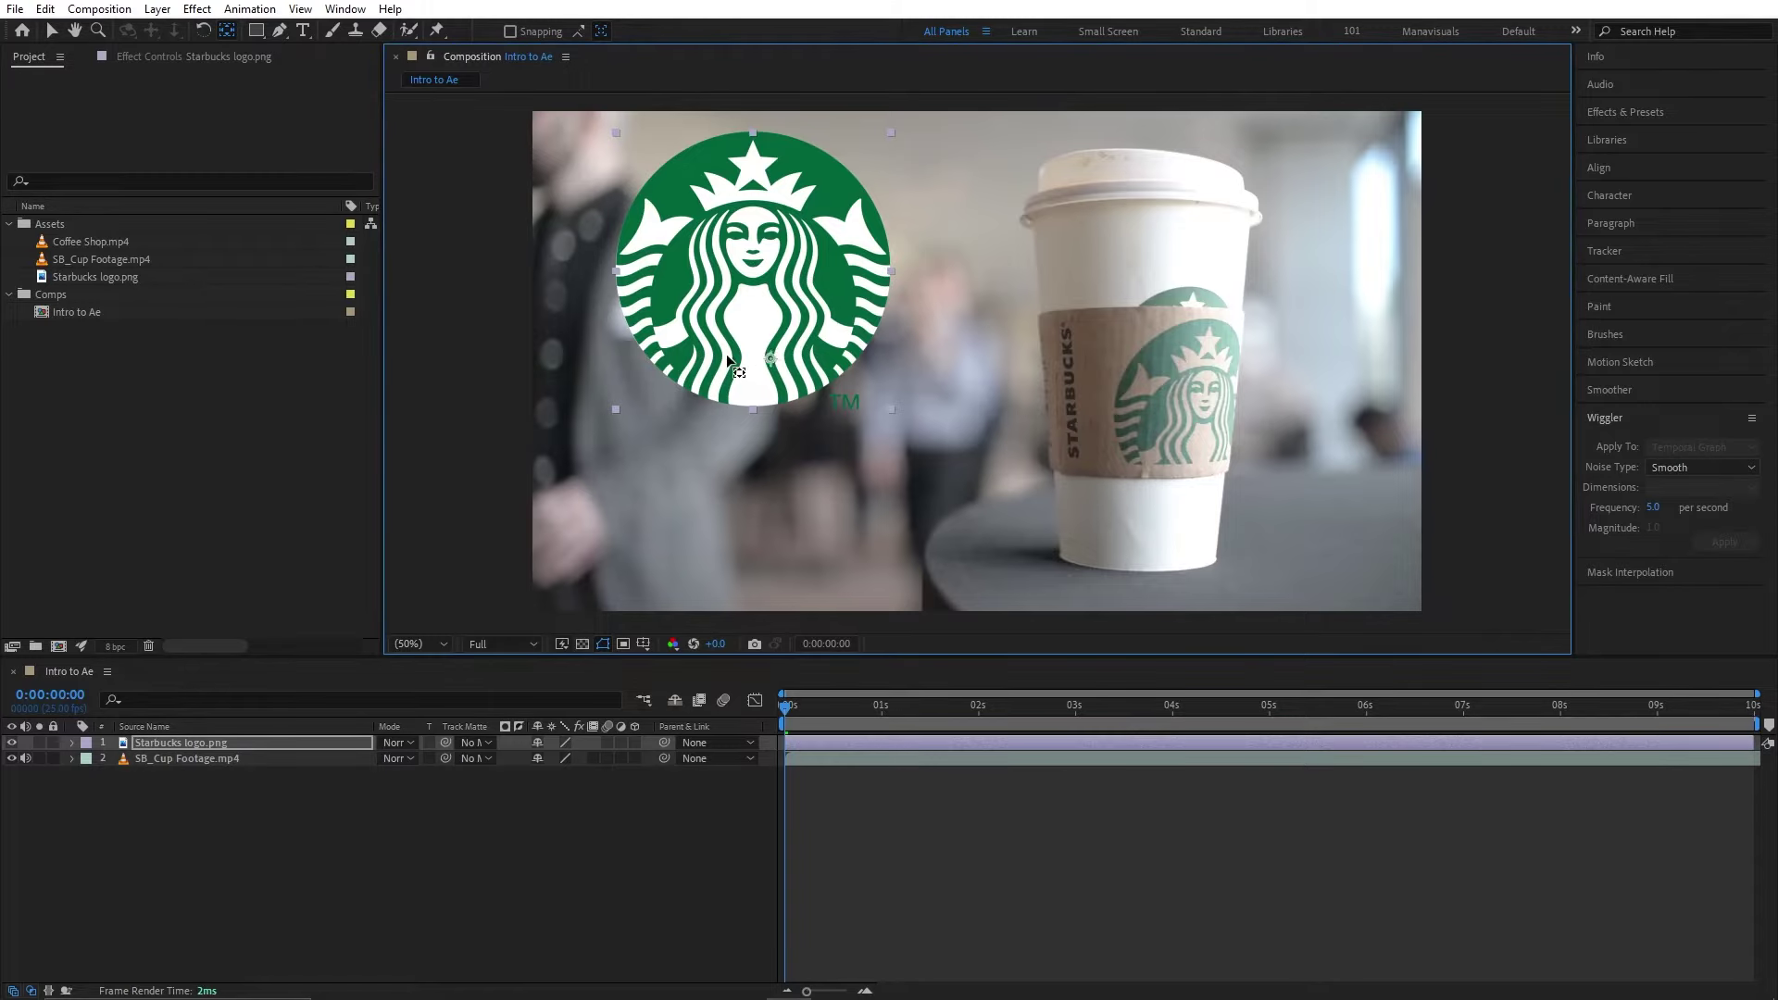
mouse_move(669, 316)
mouse_down()
mouse_move(711, 355)
mouse_move(758, 292)
mouse_up()
click(205, 31)
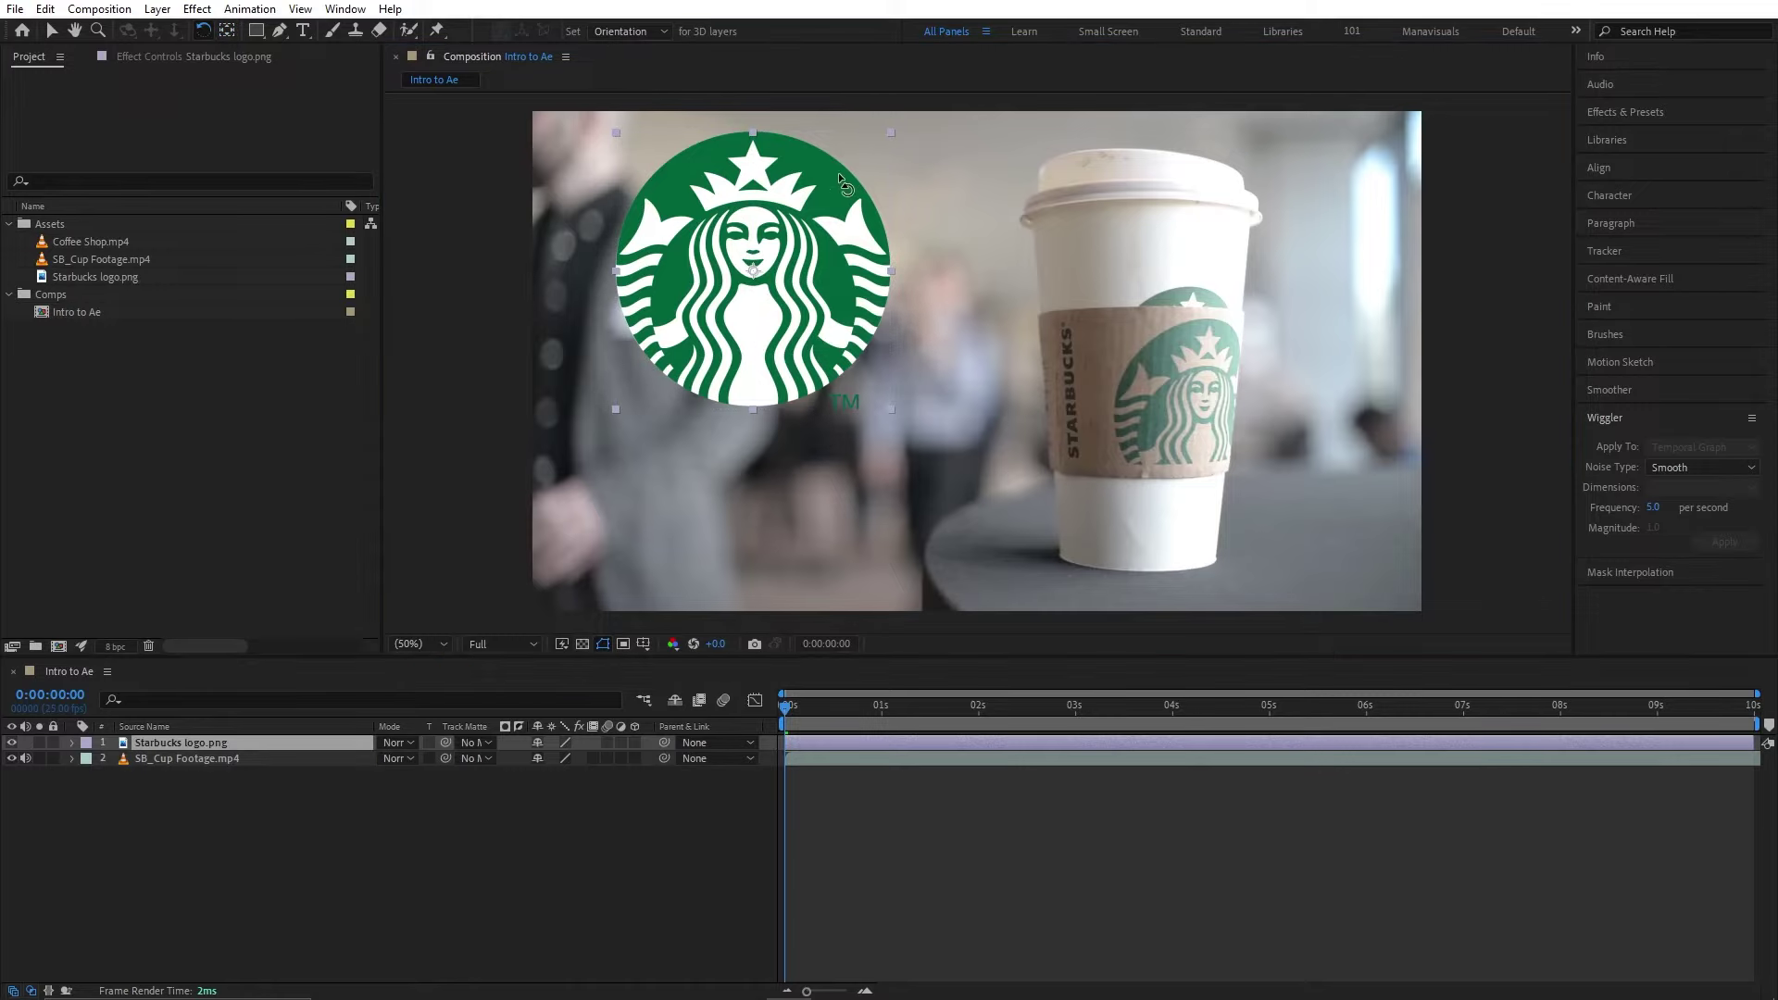
drag(840, 176, 738, 197)
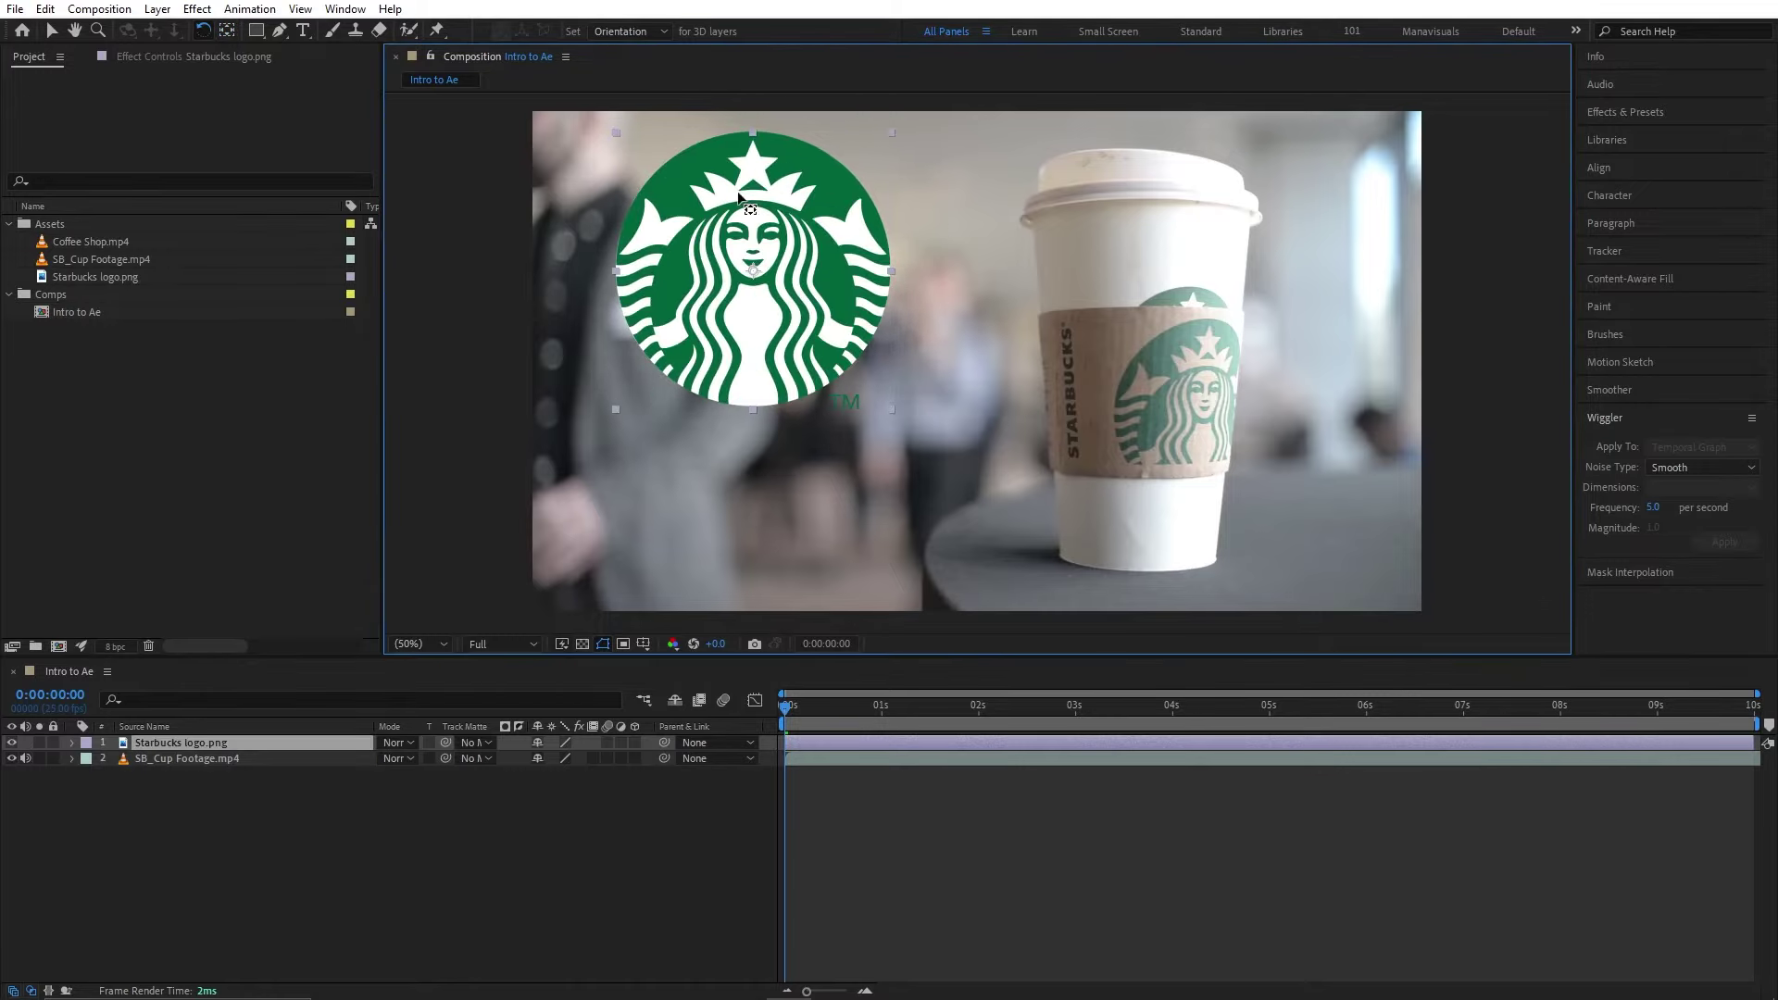
key(y)
drag(737, 270, 759, 381)
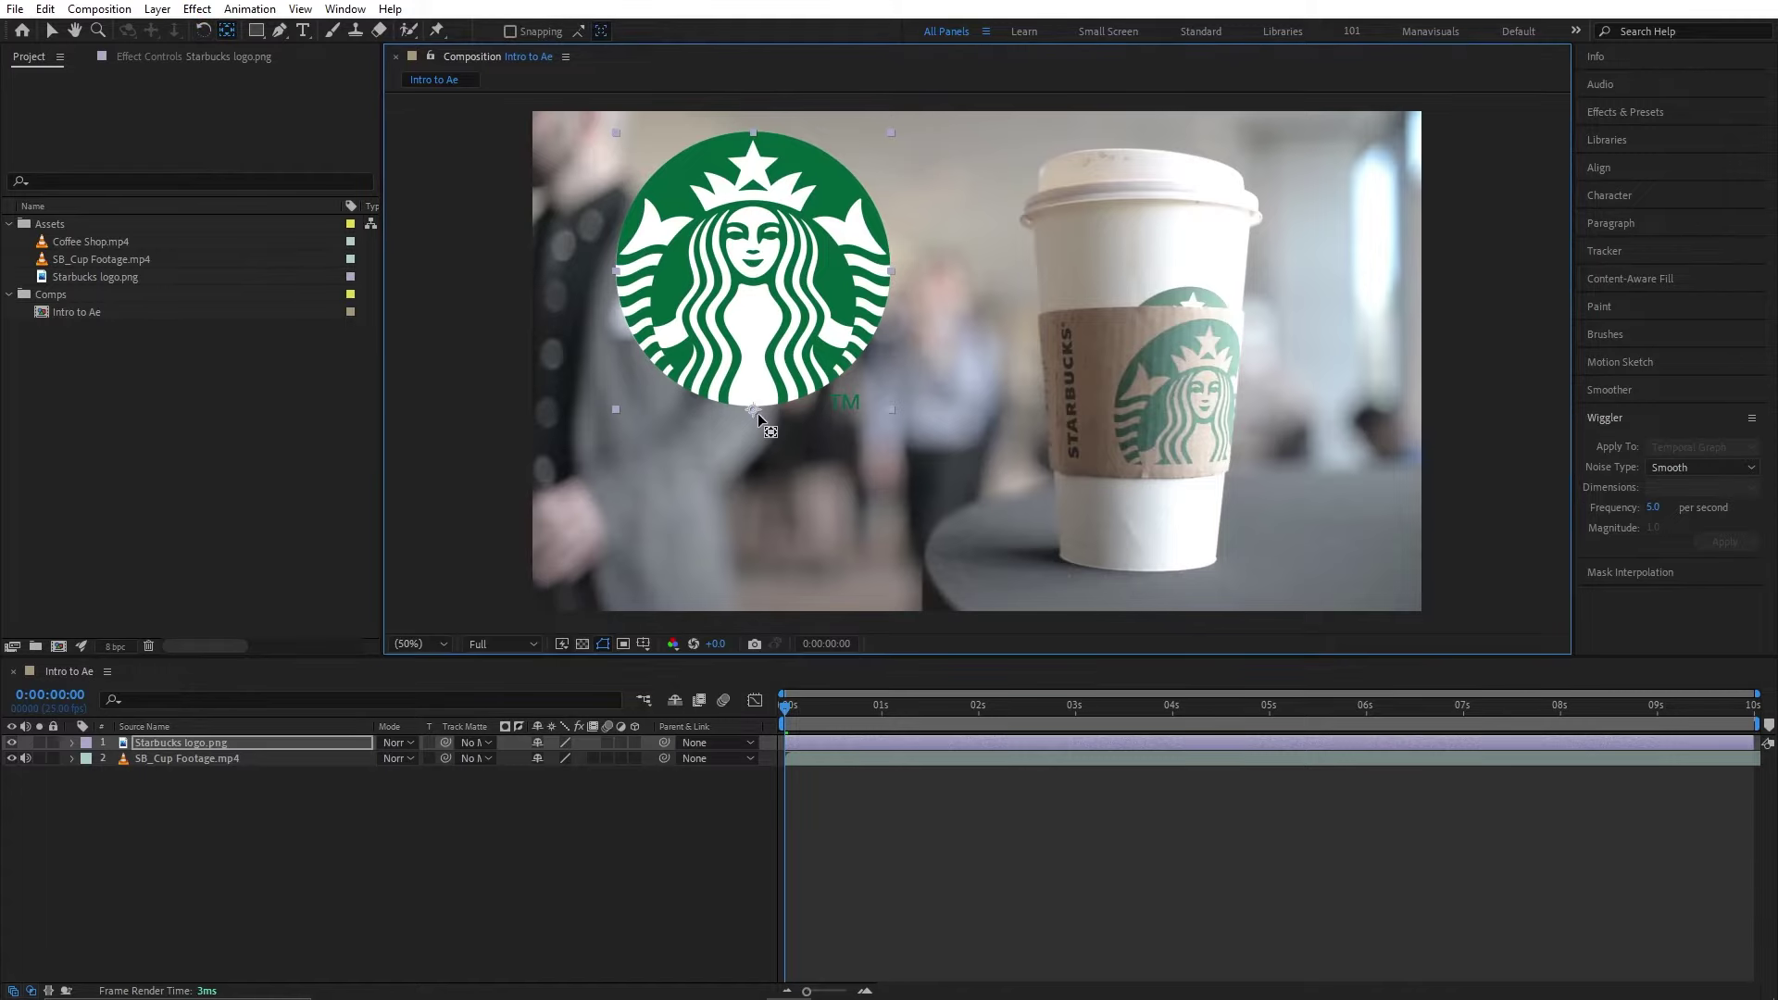
key(w)
mouse_move(769, 202)
mouse_down()
mouse_move(848, 296)
mouse_move(768, 484)
mouse_up()
drag(732, 477, 754, 422)
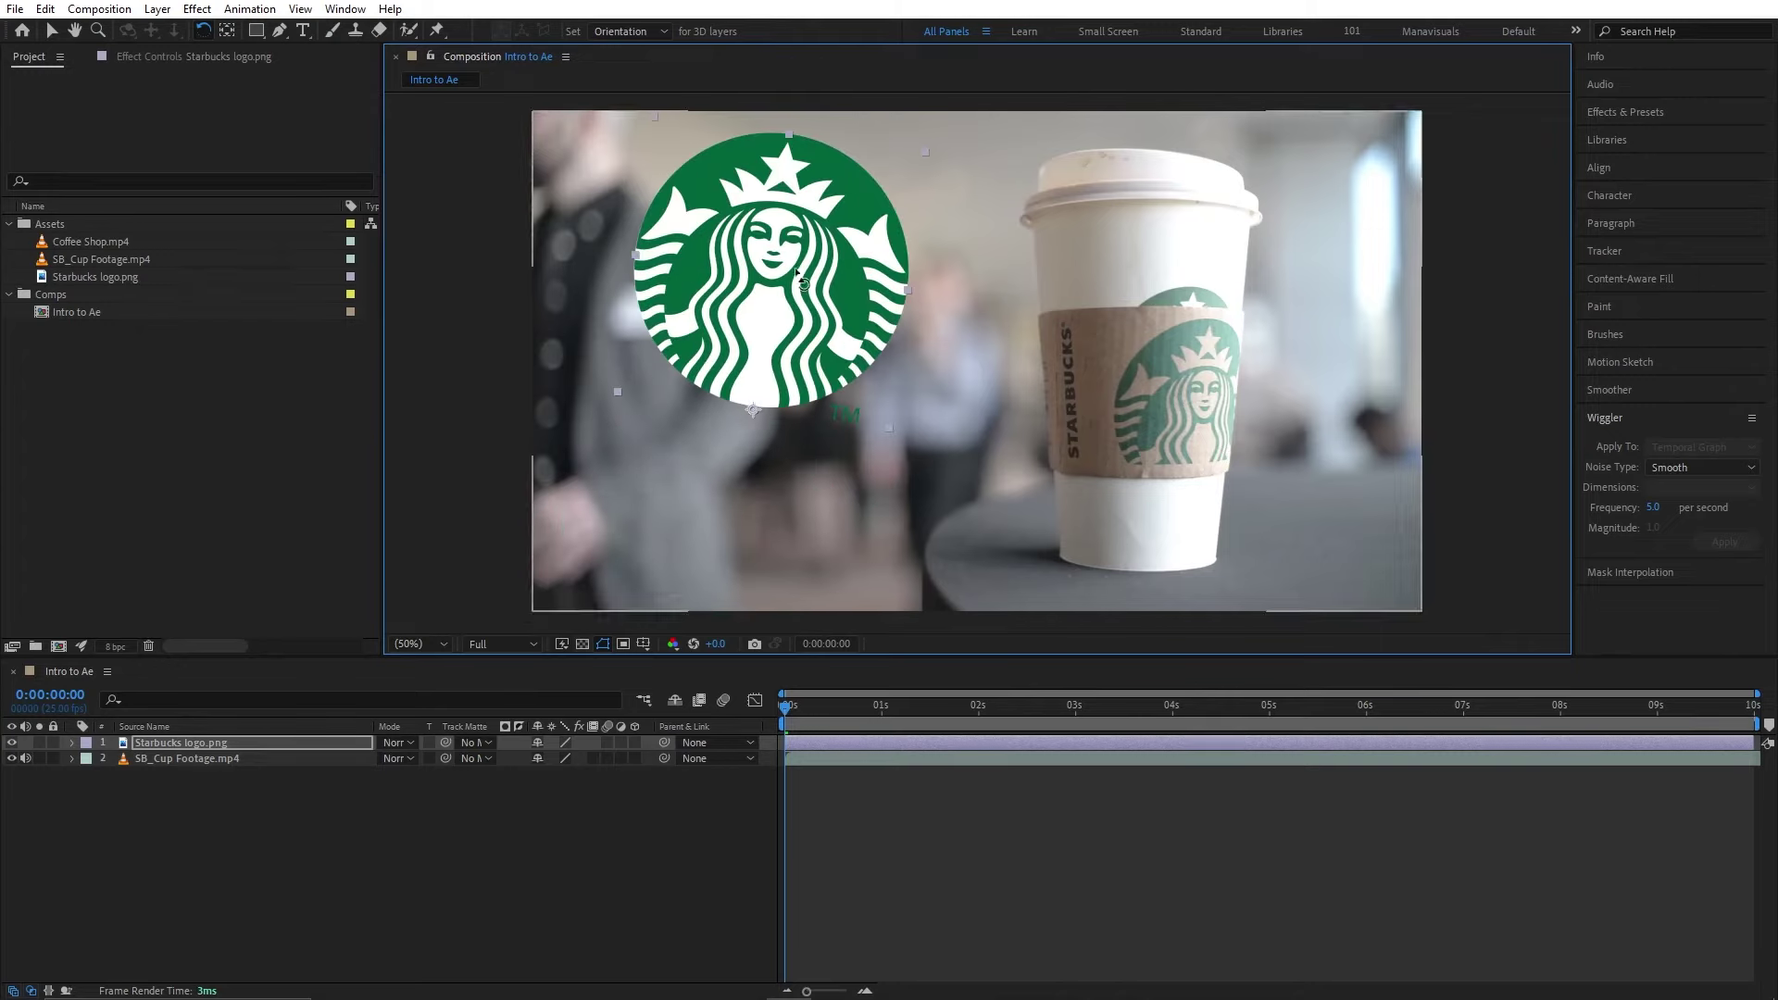
mouse_move(754, 421)
mouse_down()
mouse_move(674, 387)
mouse_move(758, 362)
mouse_up()
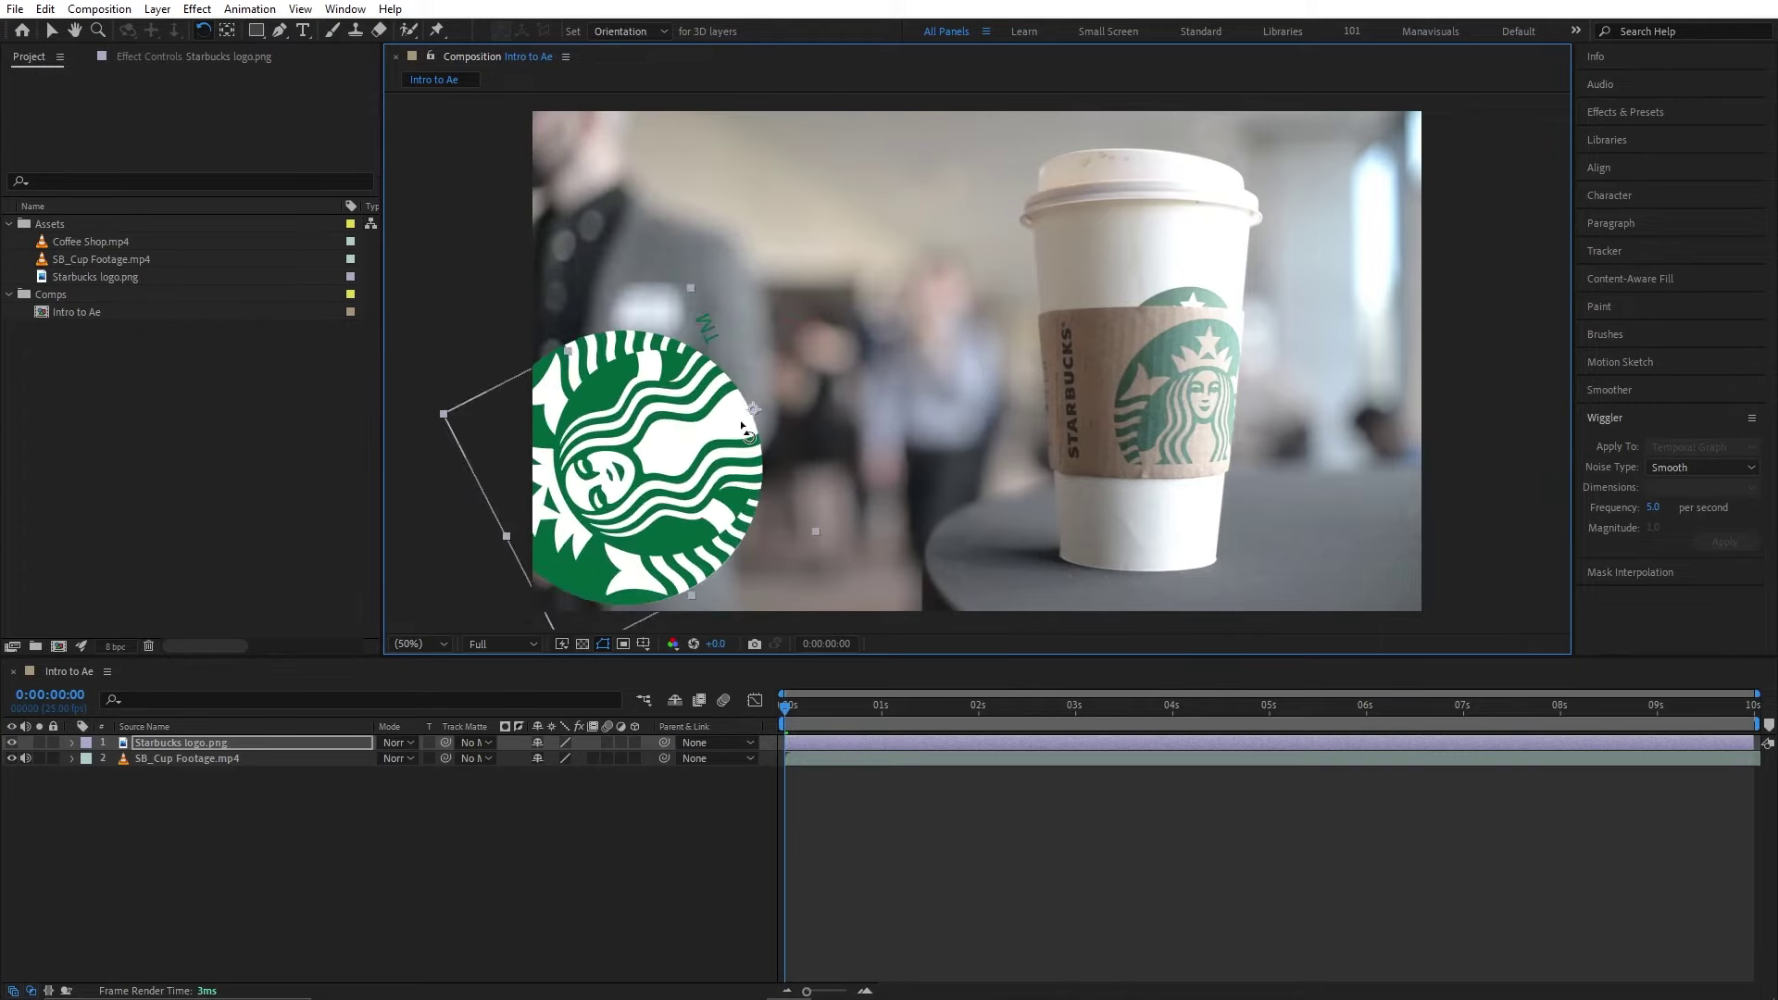
click(252, 35)
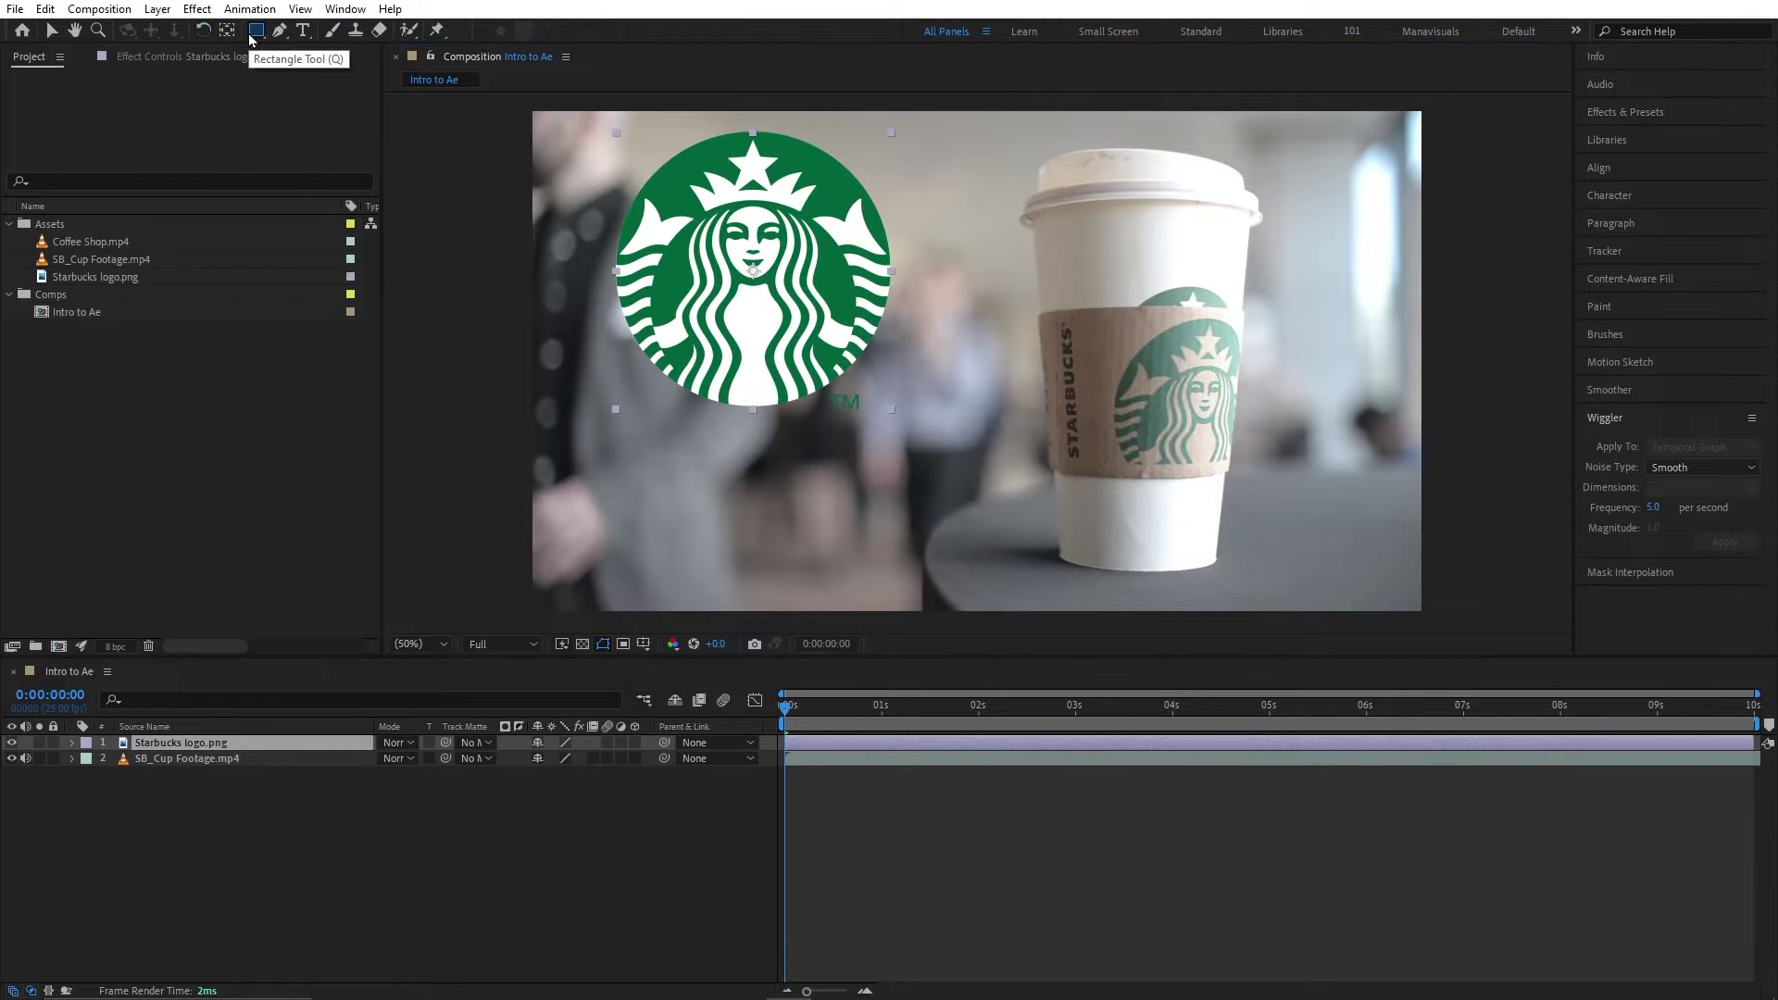
click(252, 35)
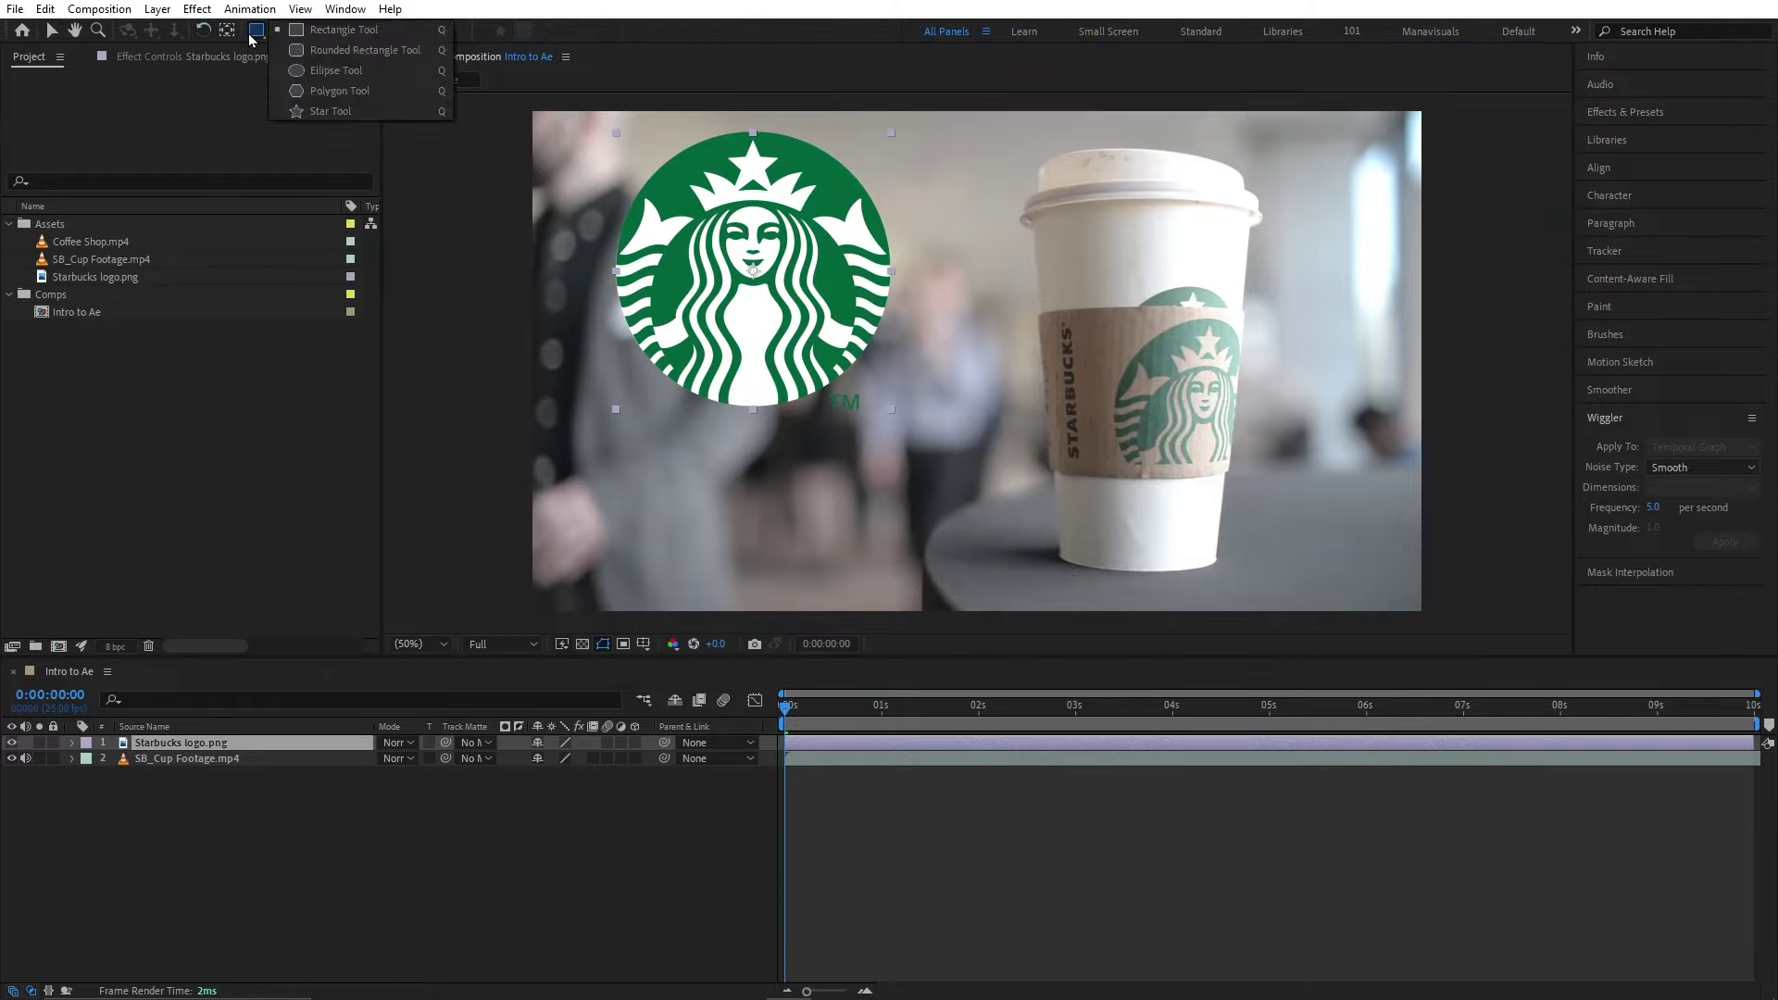
click(367, 72)
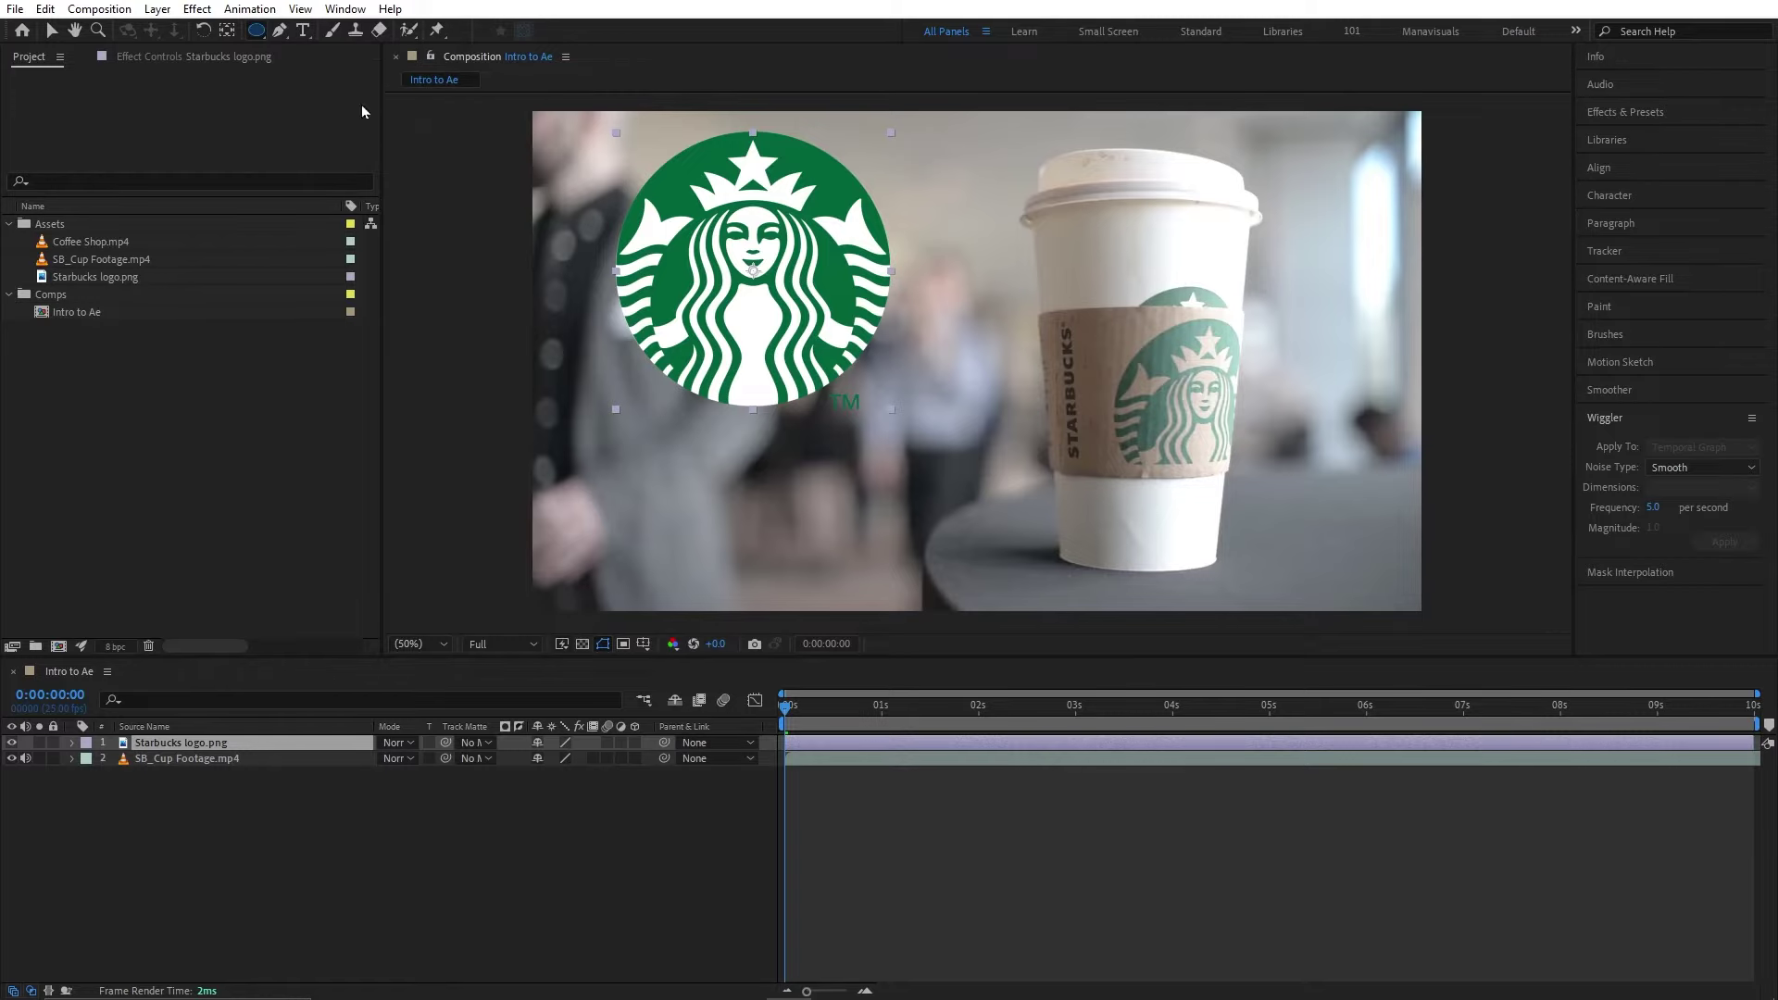
click(197, 759)
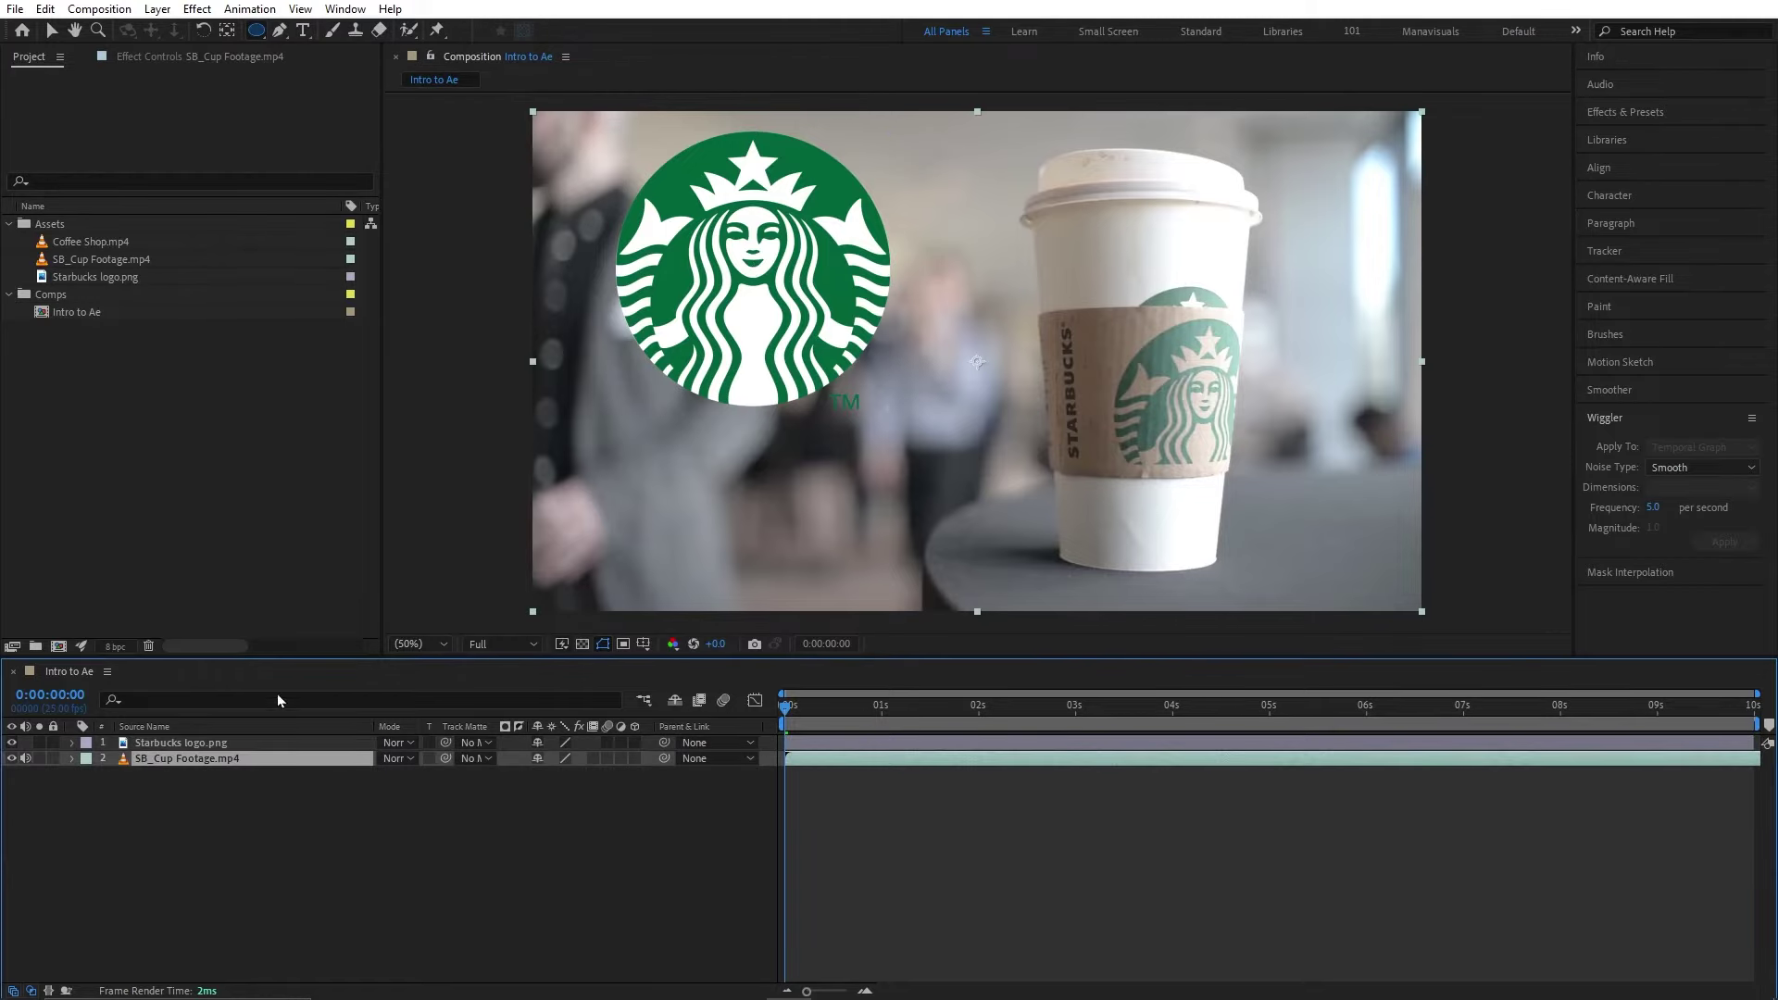
drag(964, 249, 1283, 565)
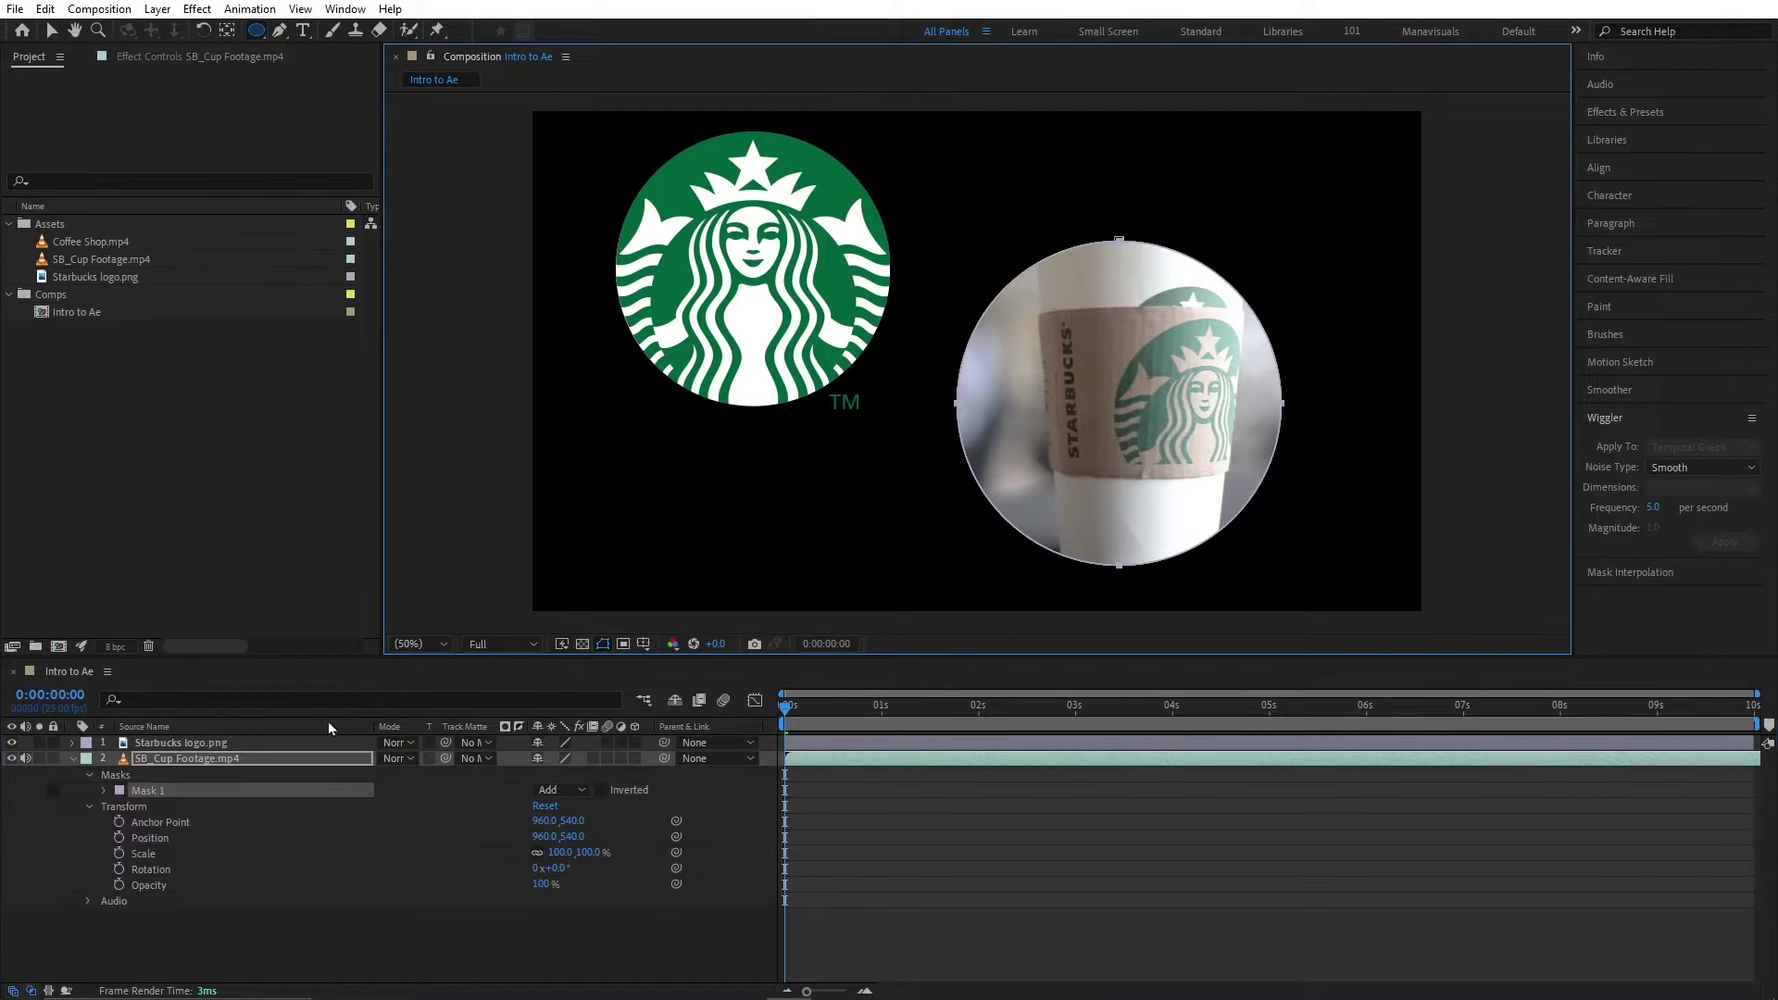
click(276, 918)
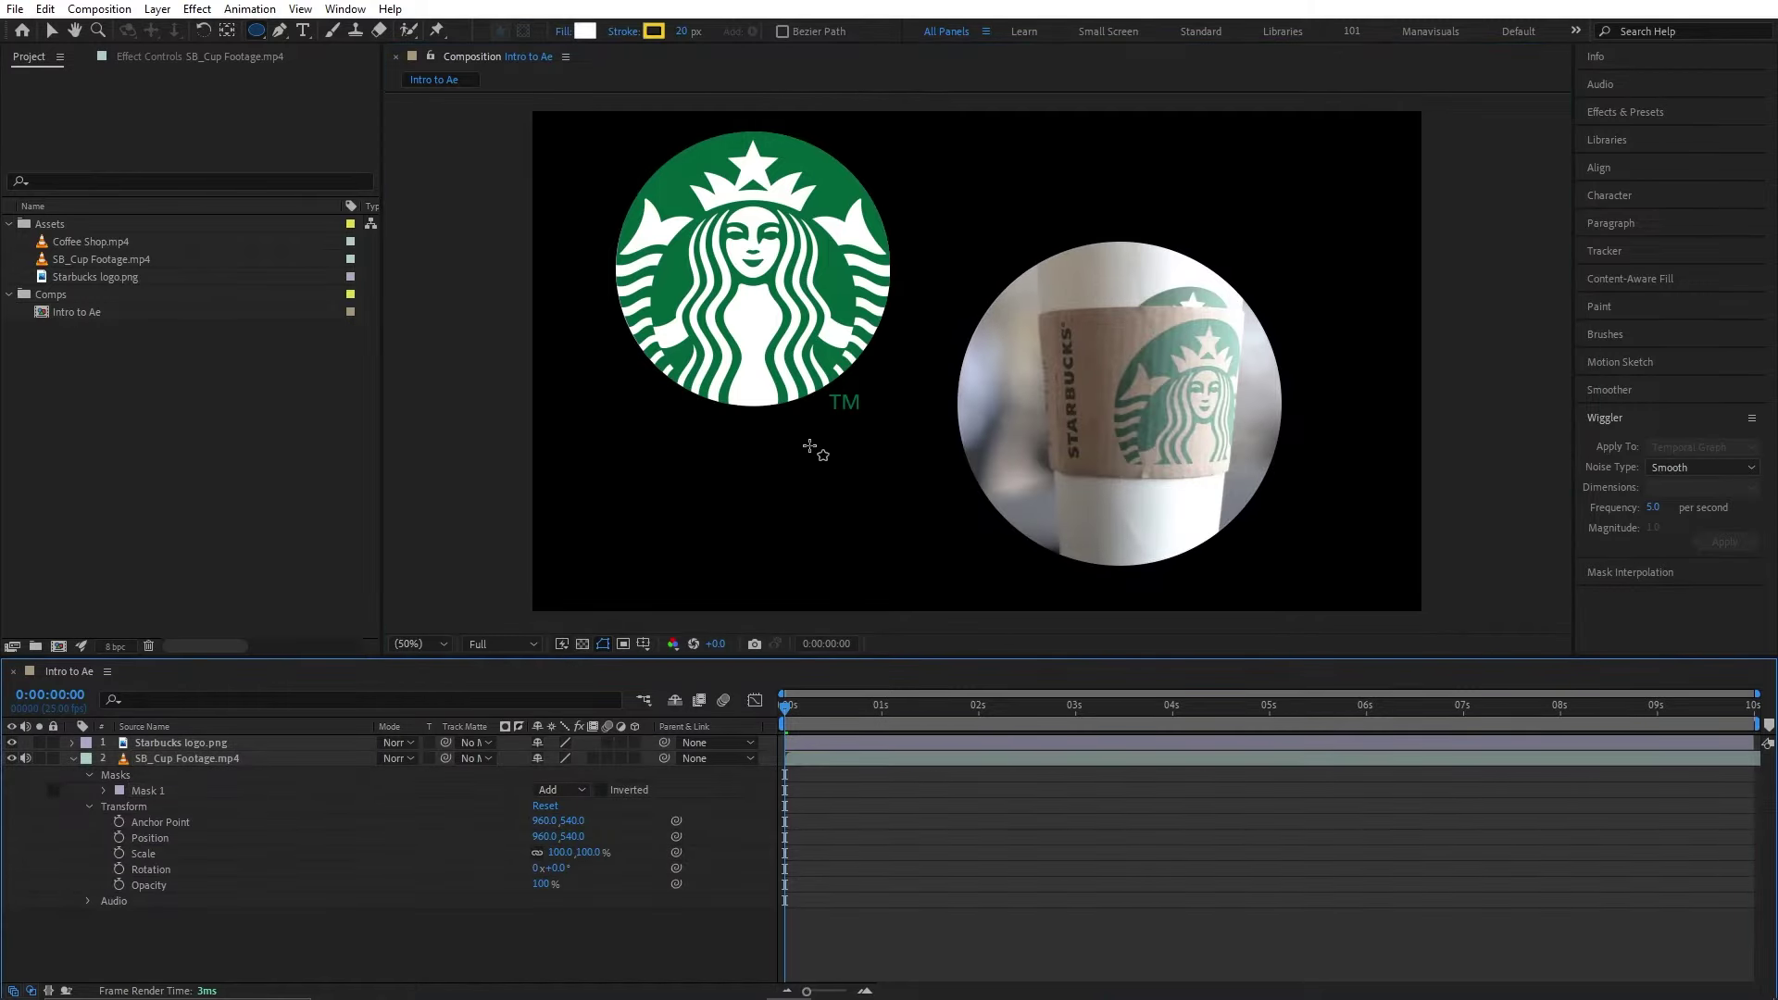
mouse_move(811, 445)
mouse_down()
mouse_move(878, 497)
mouse_move(909, 587)
mouse_up()
drag(1064, 163, 1271, 410)
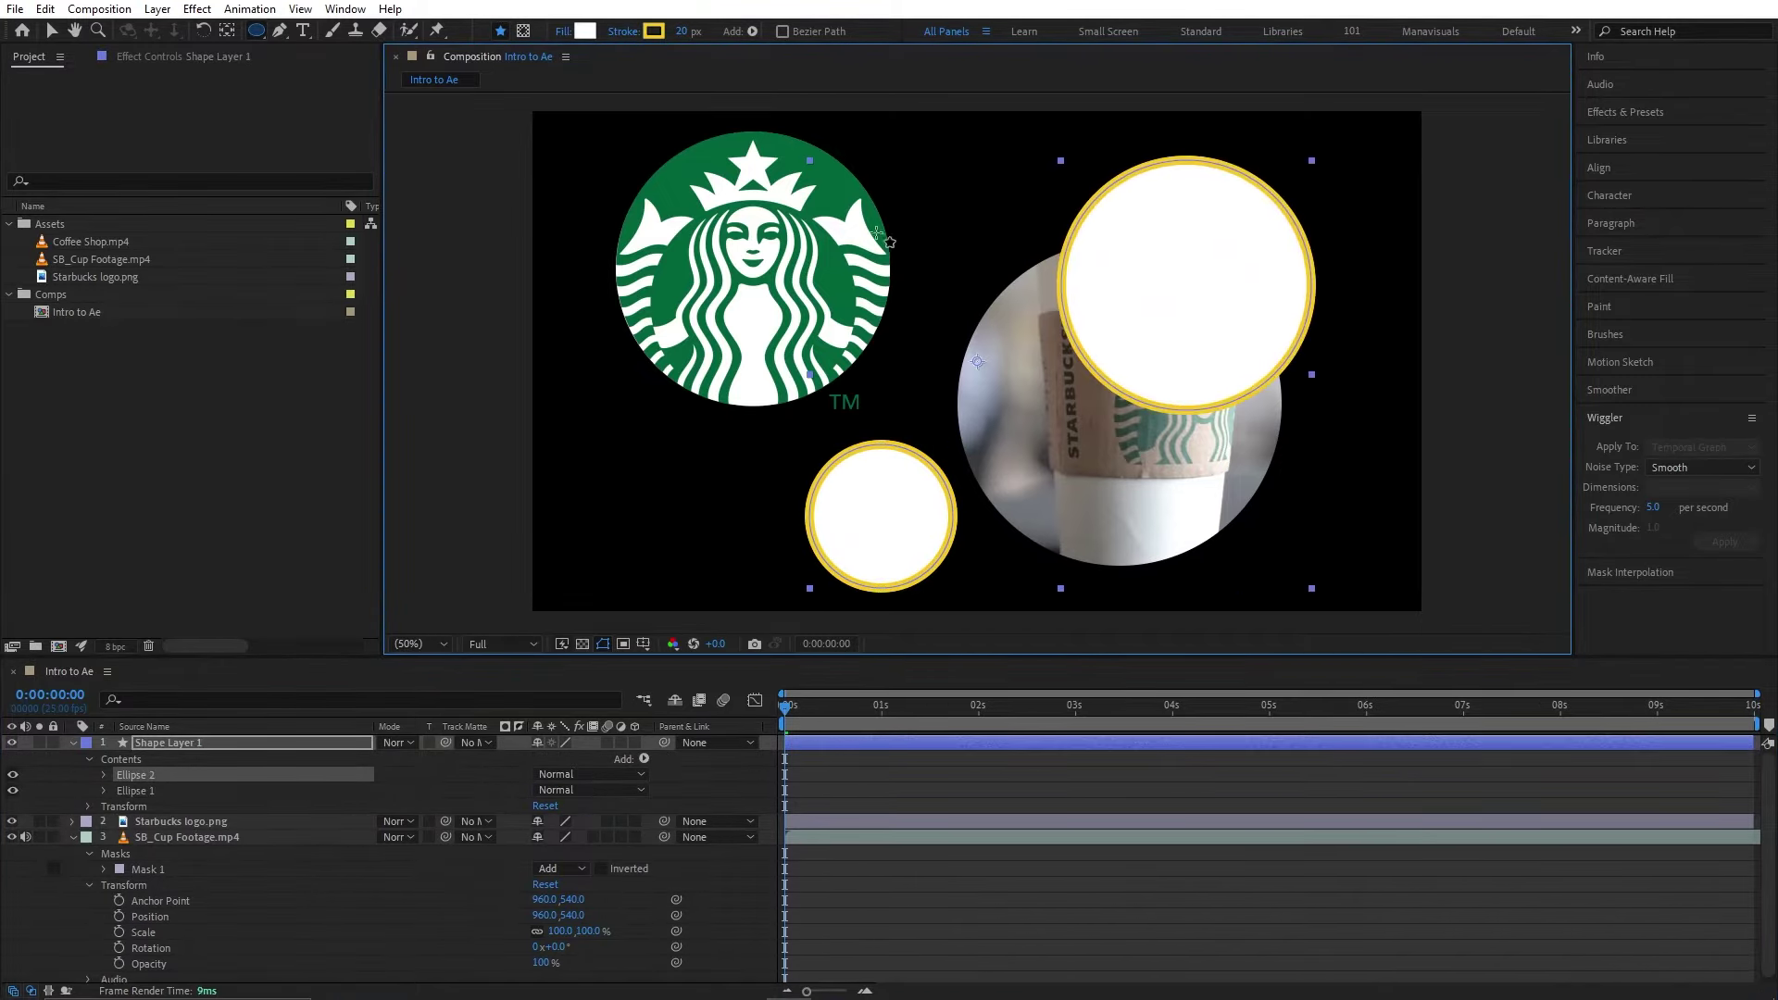
click(257, 31)
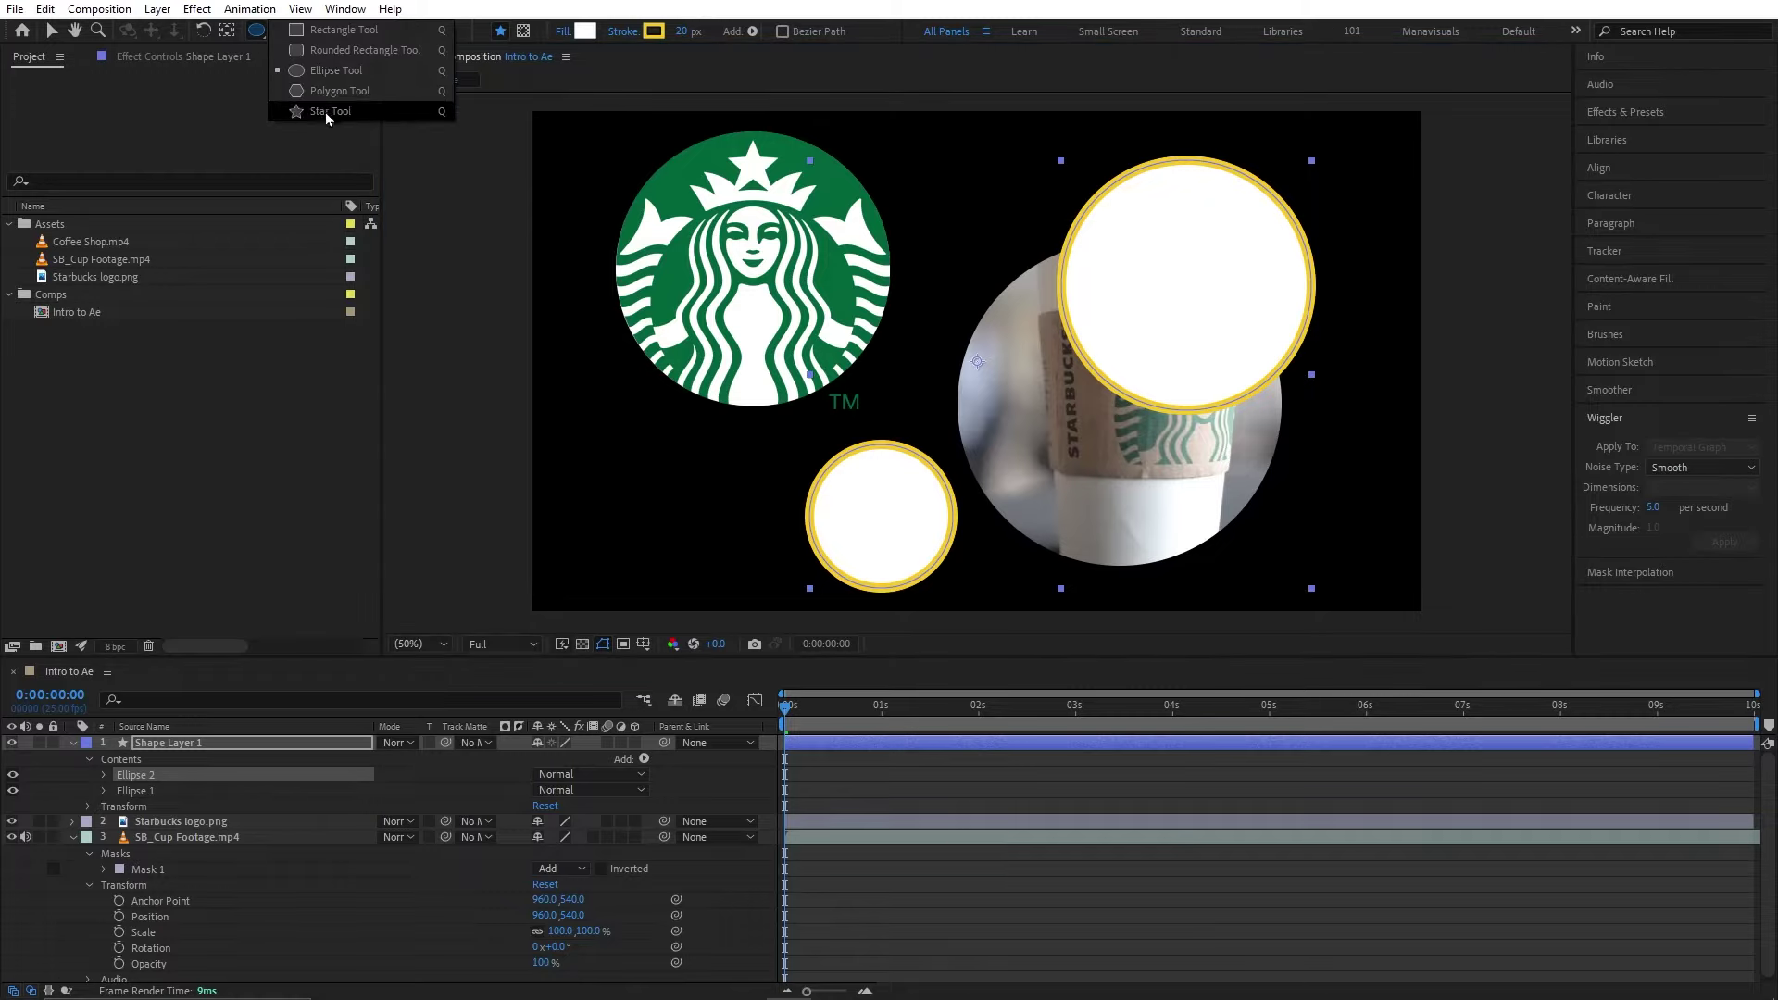
click(330, 111)
mouse_move(574, 369)
mouse_down()
mouse_move(722, 522)
mouse_move(751, 514)
mouse_up()
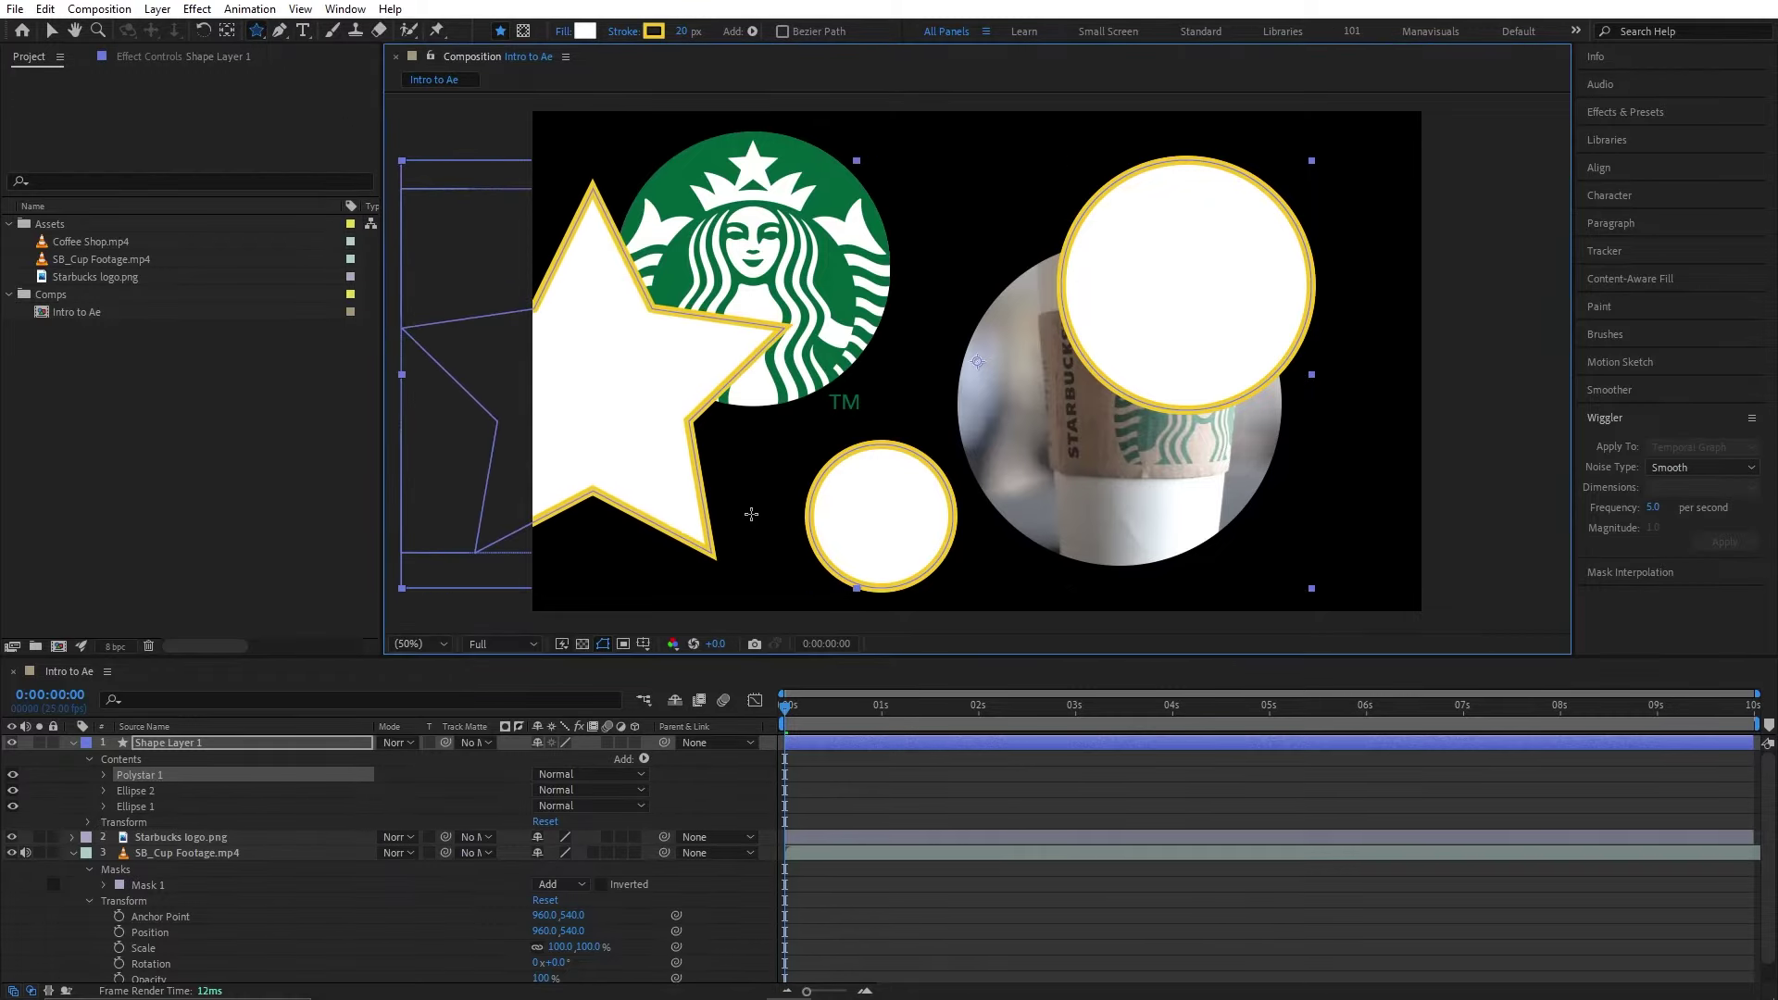
click(586, 30)
click(834, 306)
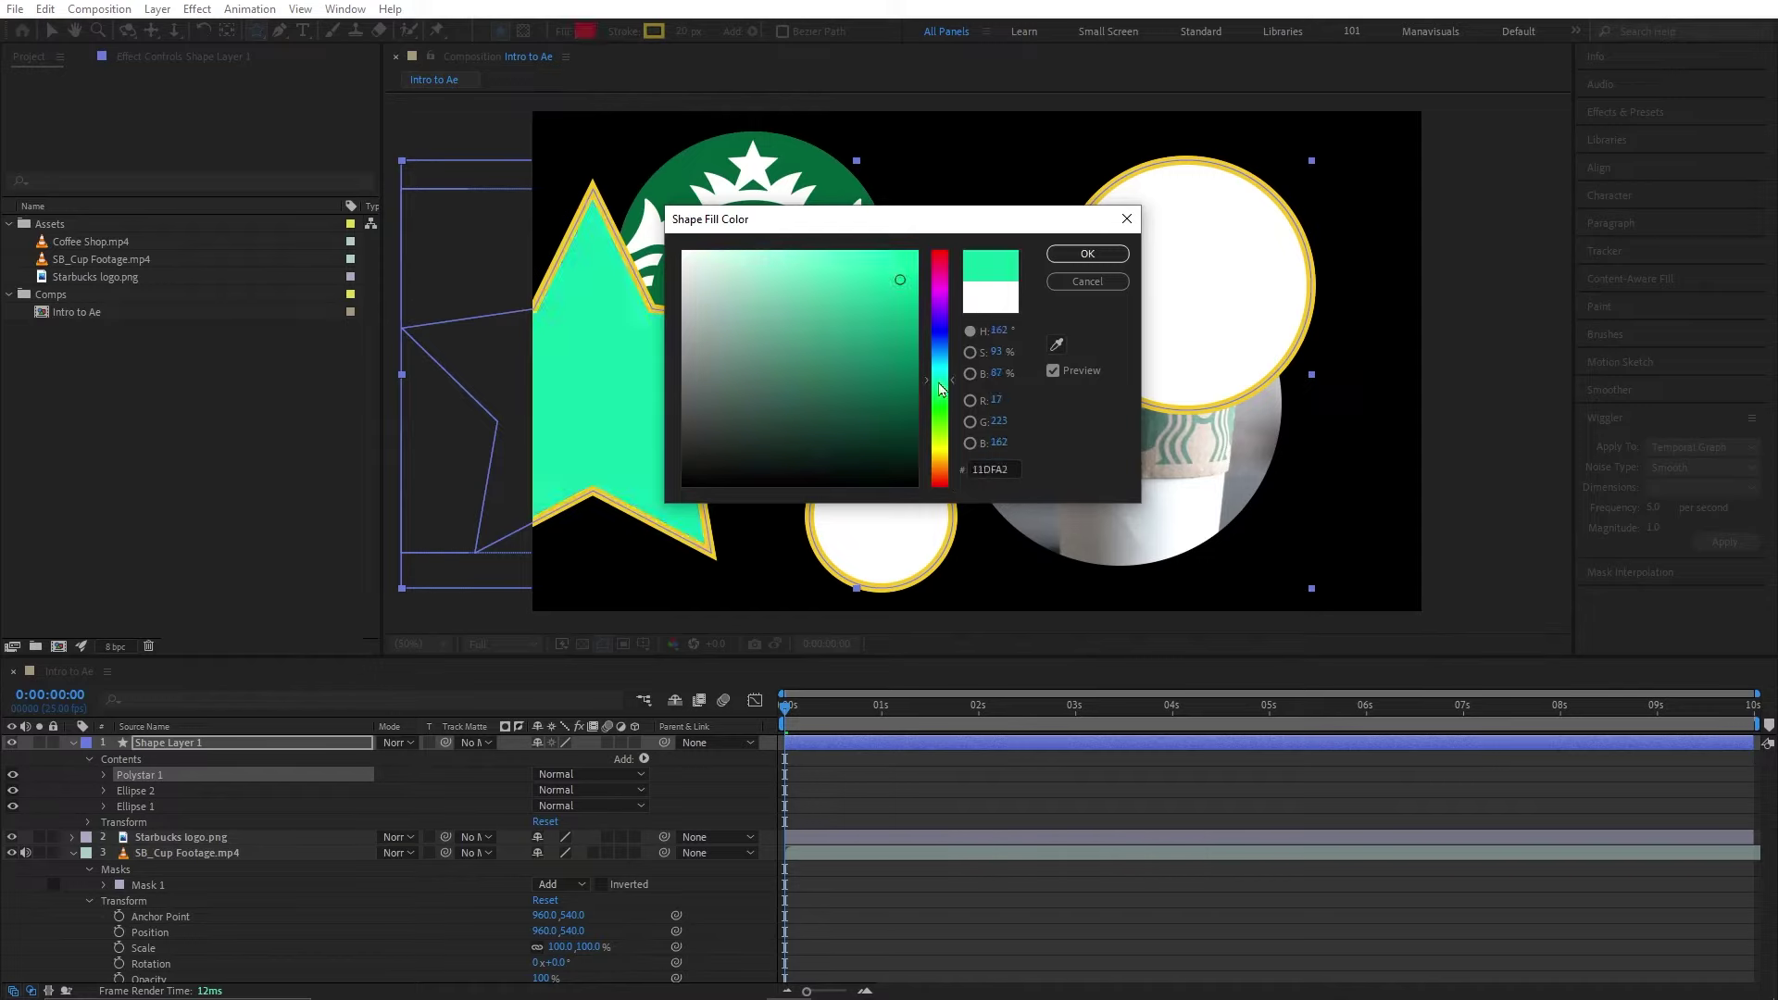
click(1087, 254)
click(654, 30)
click(909, 394)
drag(931, 396, 931, 329)
click(1088, 254)
drag(681, 30, 706, 37)
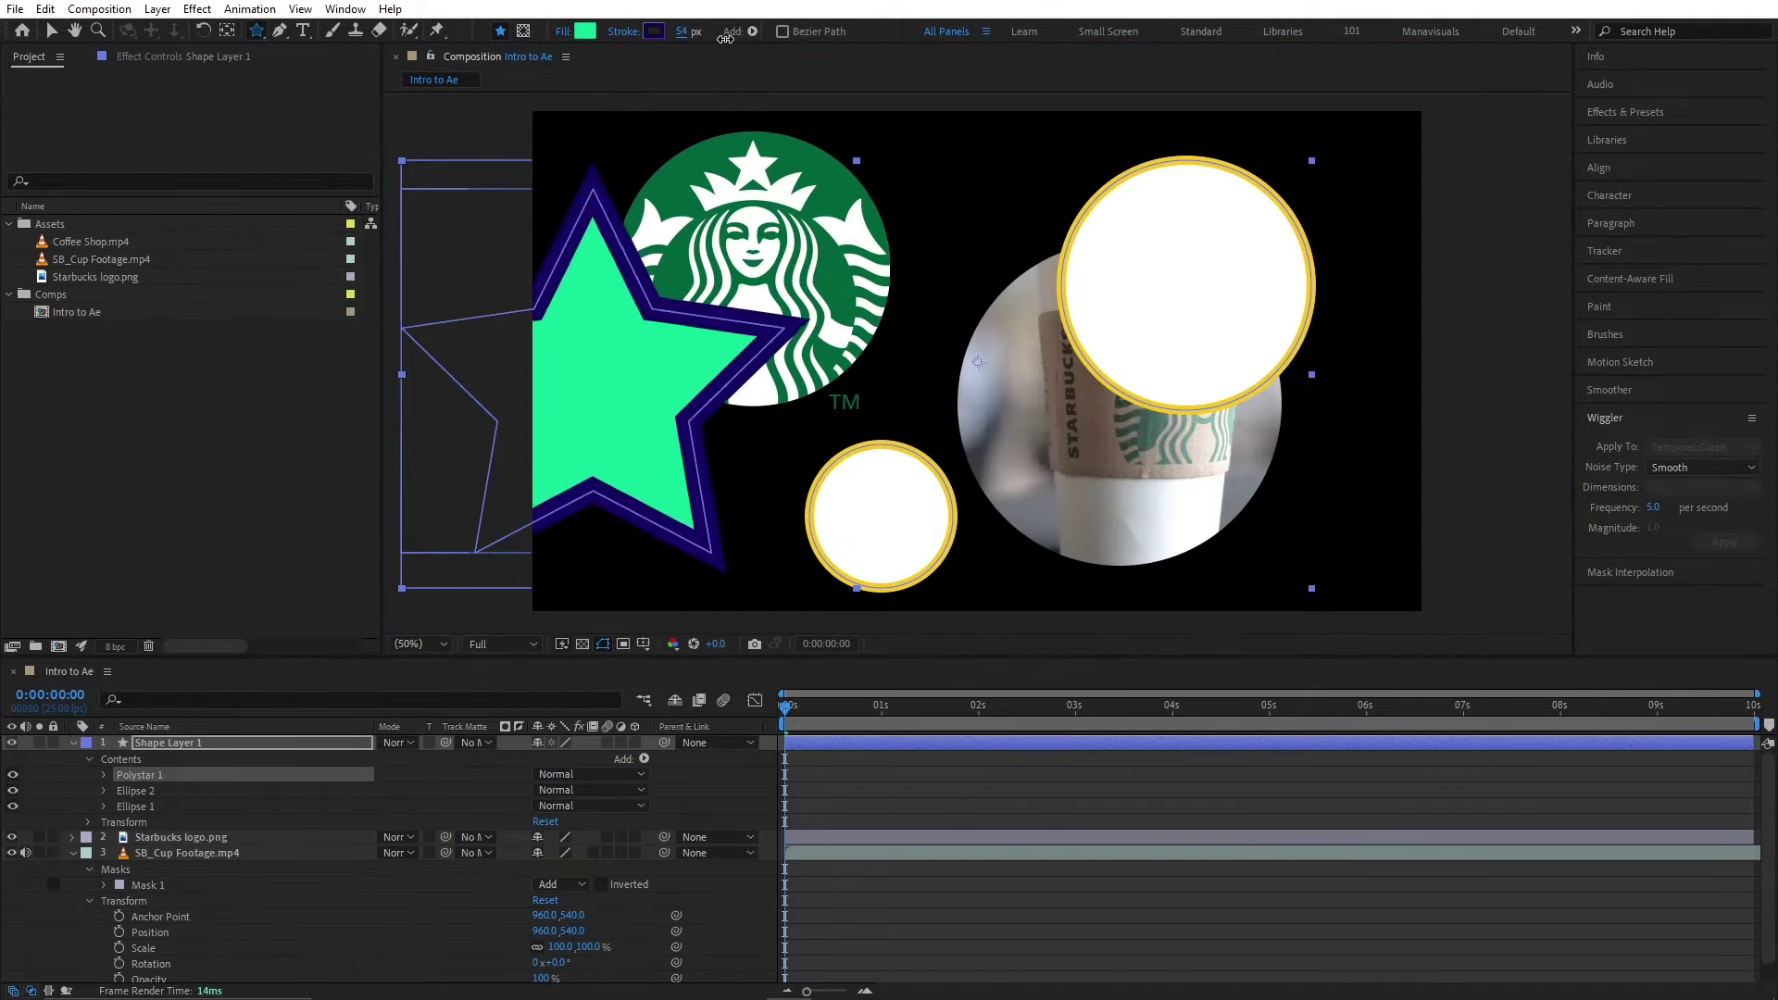
click(104, 775)
click(87, 759)
click(73, 742)
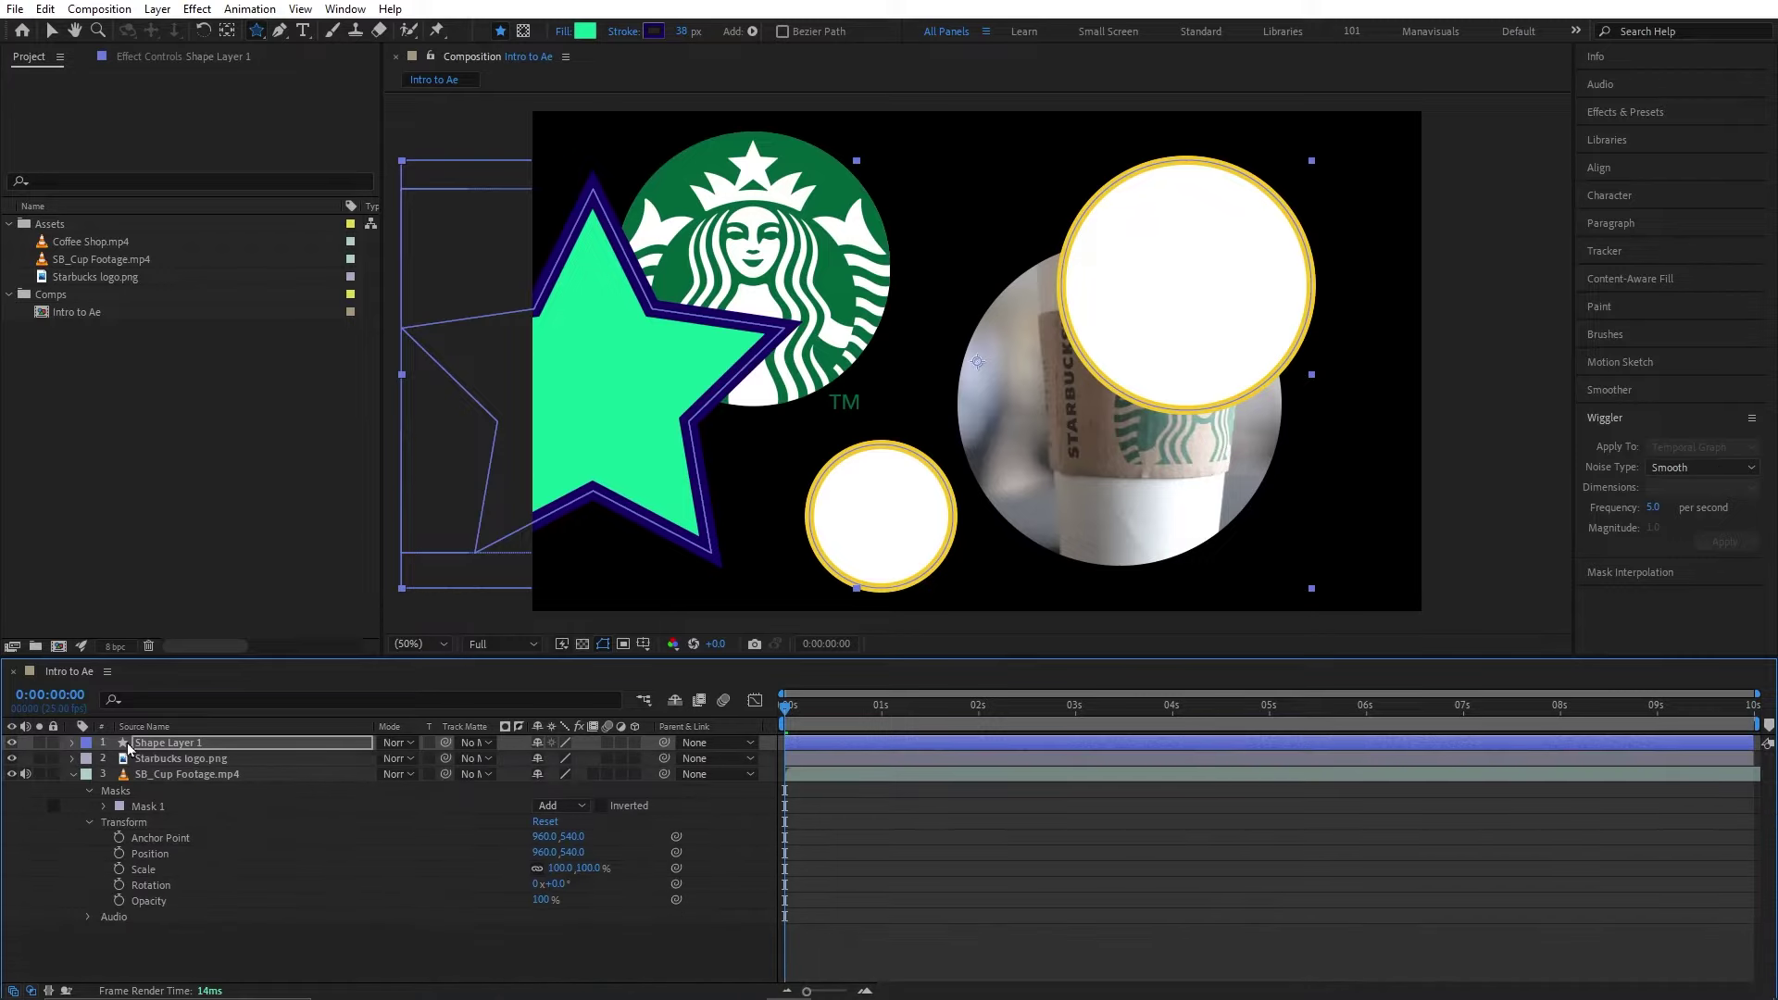
click(157, 743)
key(Delete)
click(147, 790)
key(Delete)
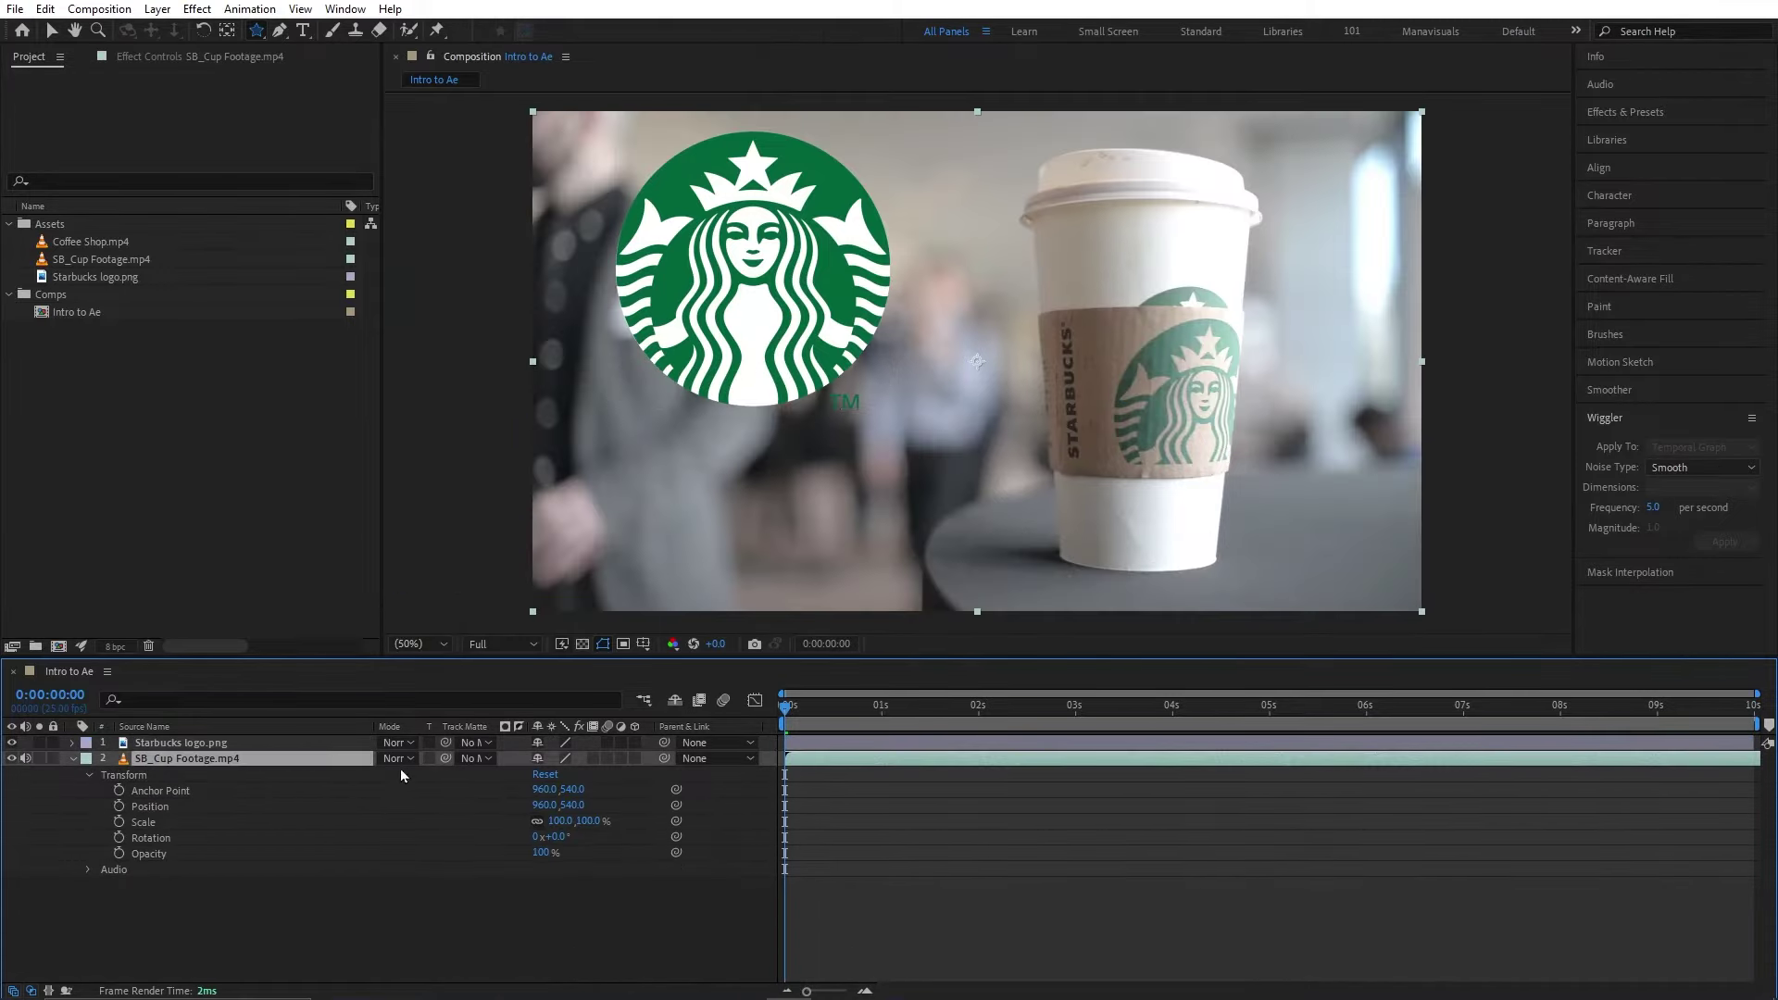
click(282, 37)
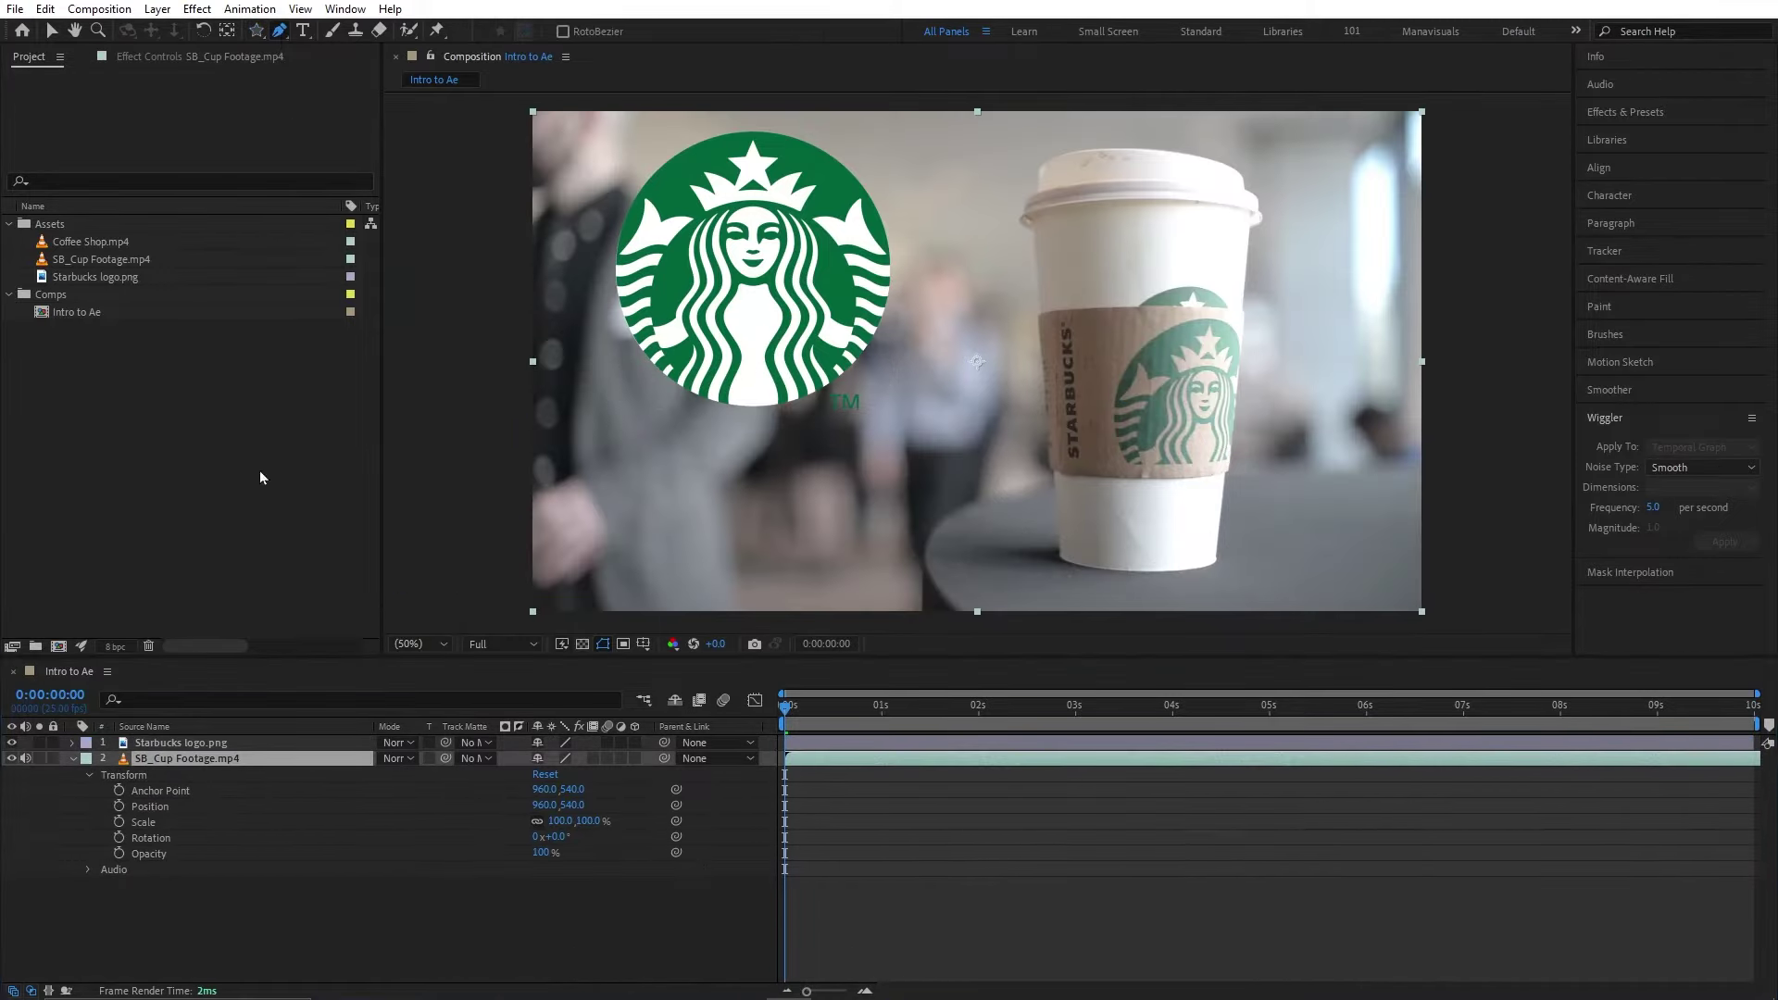
click(230, 759)
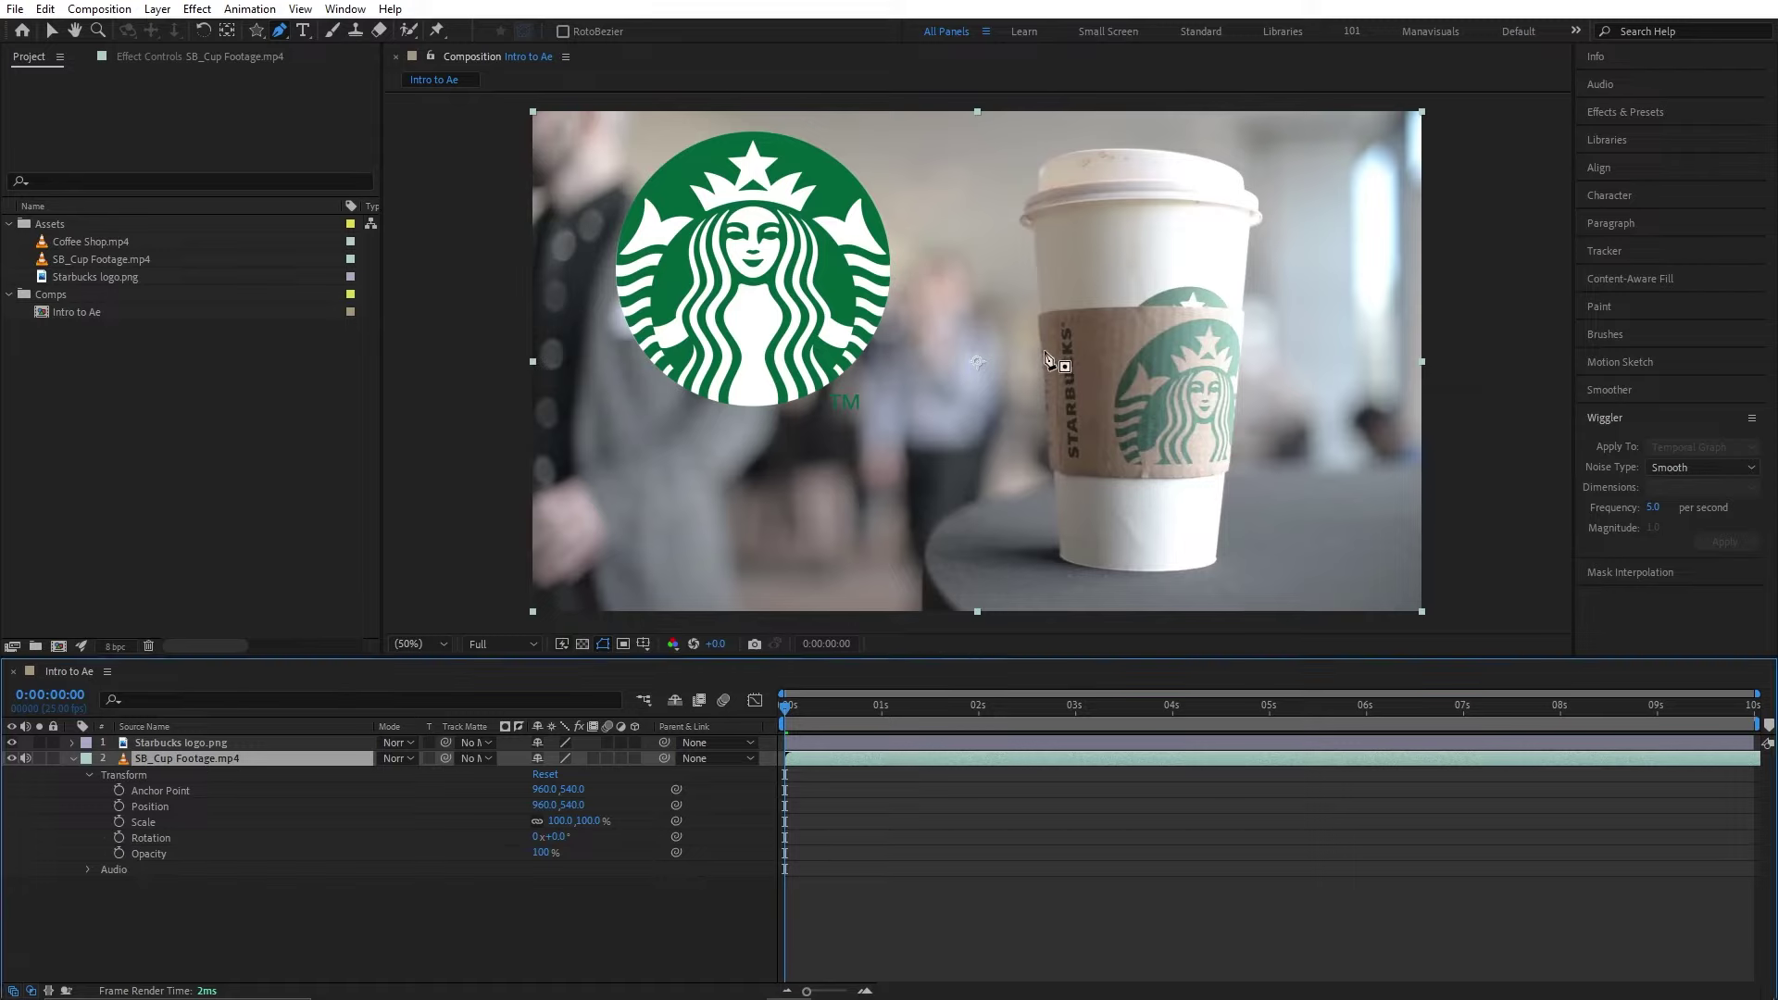
click(1041, 301)
click(1052, 469)
click(1229, 470)
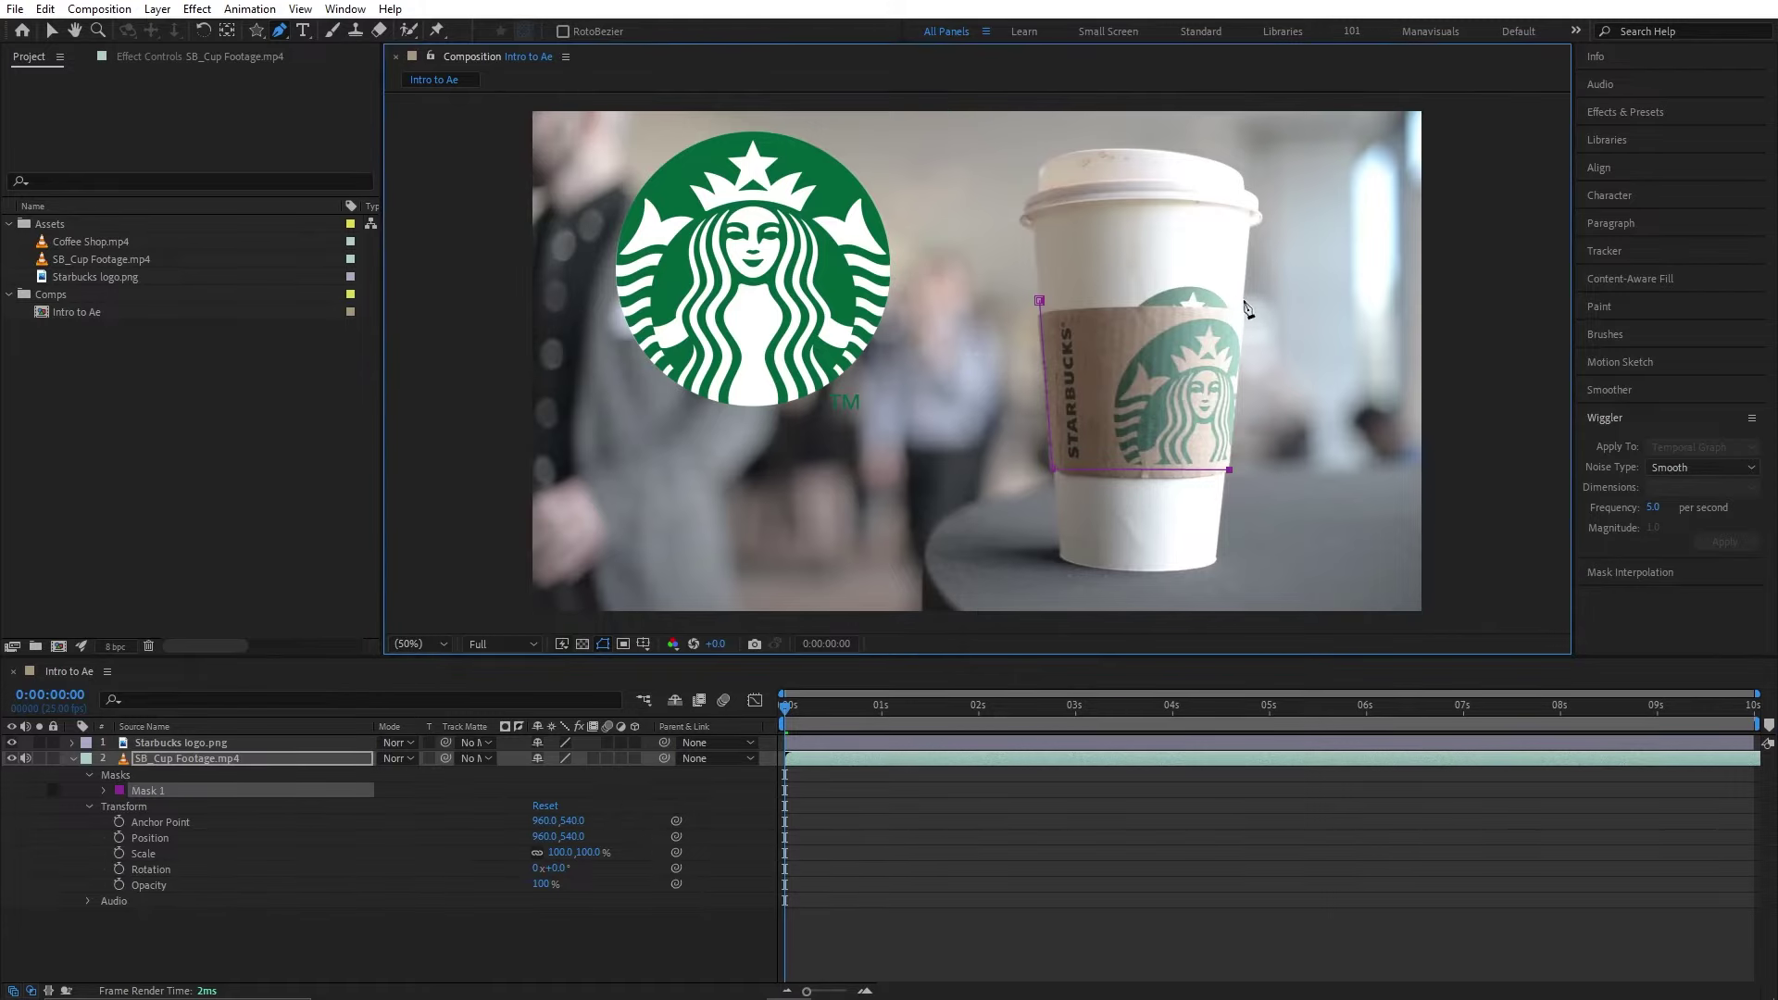
click(1243, 299)
click(1040, 301)
click(316, 936)
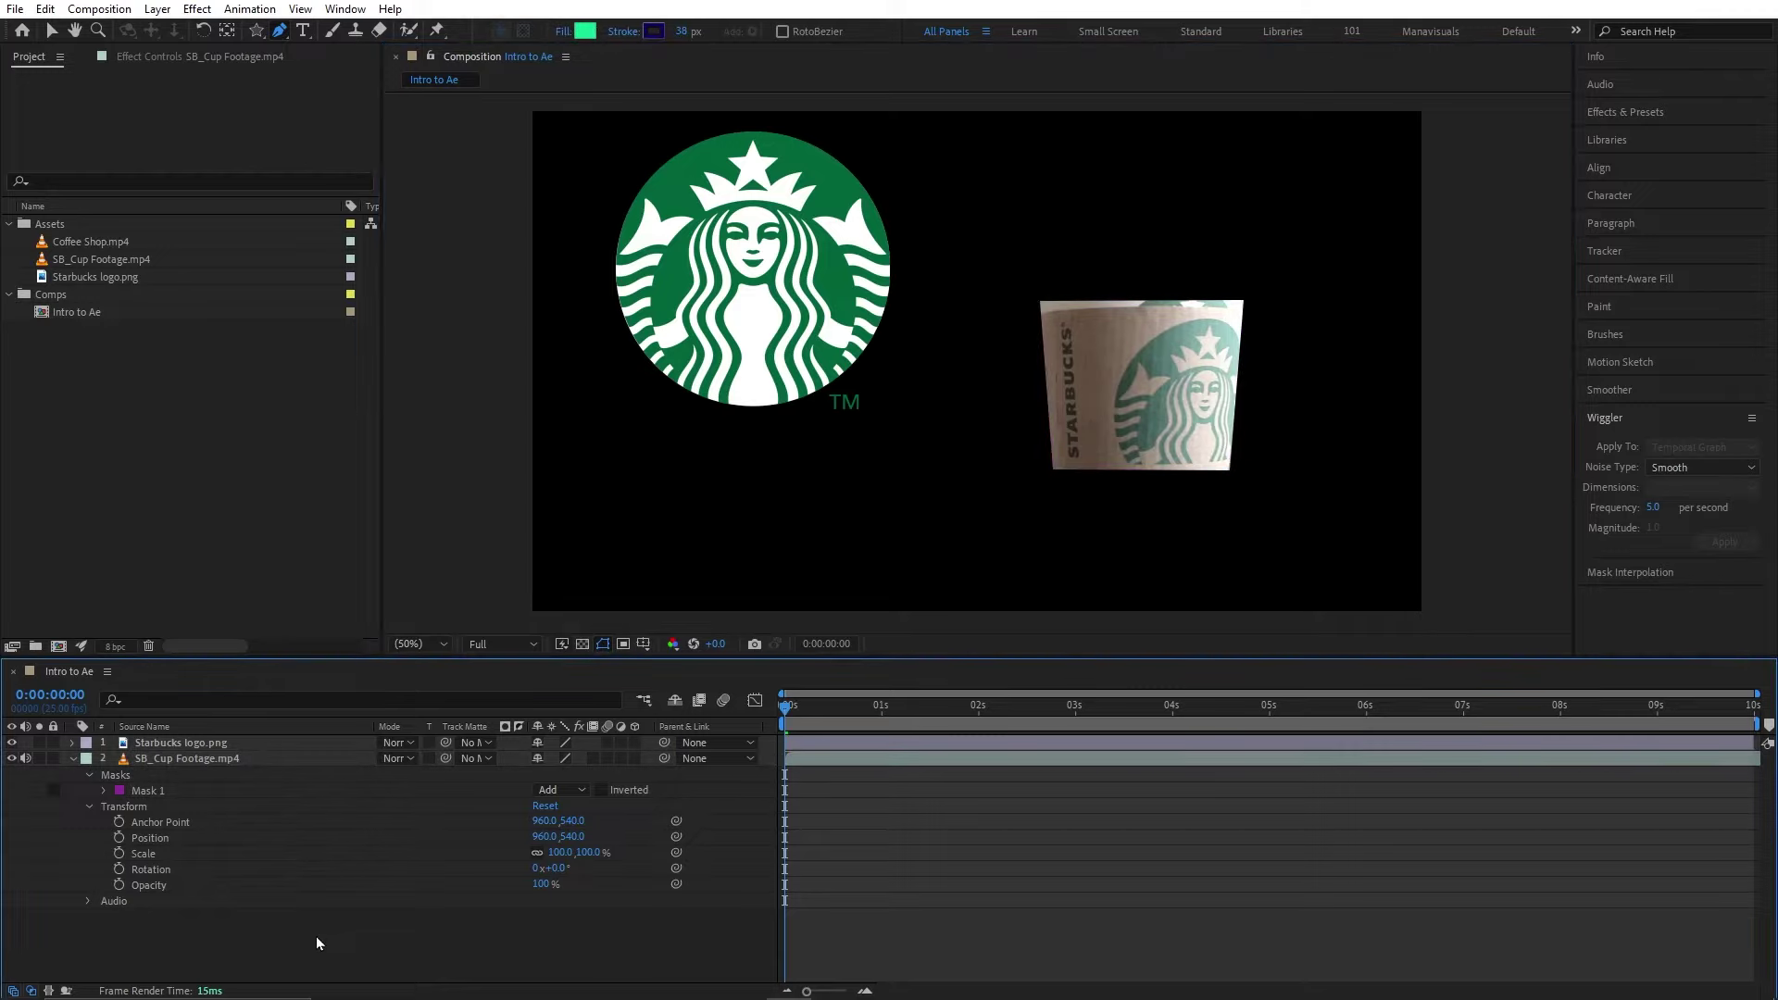
click(912, 403)
click(937, 454)
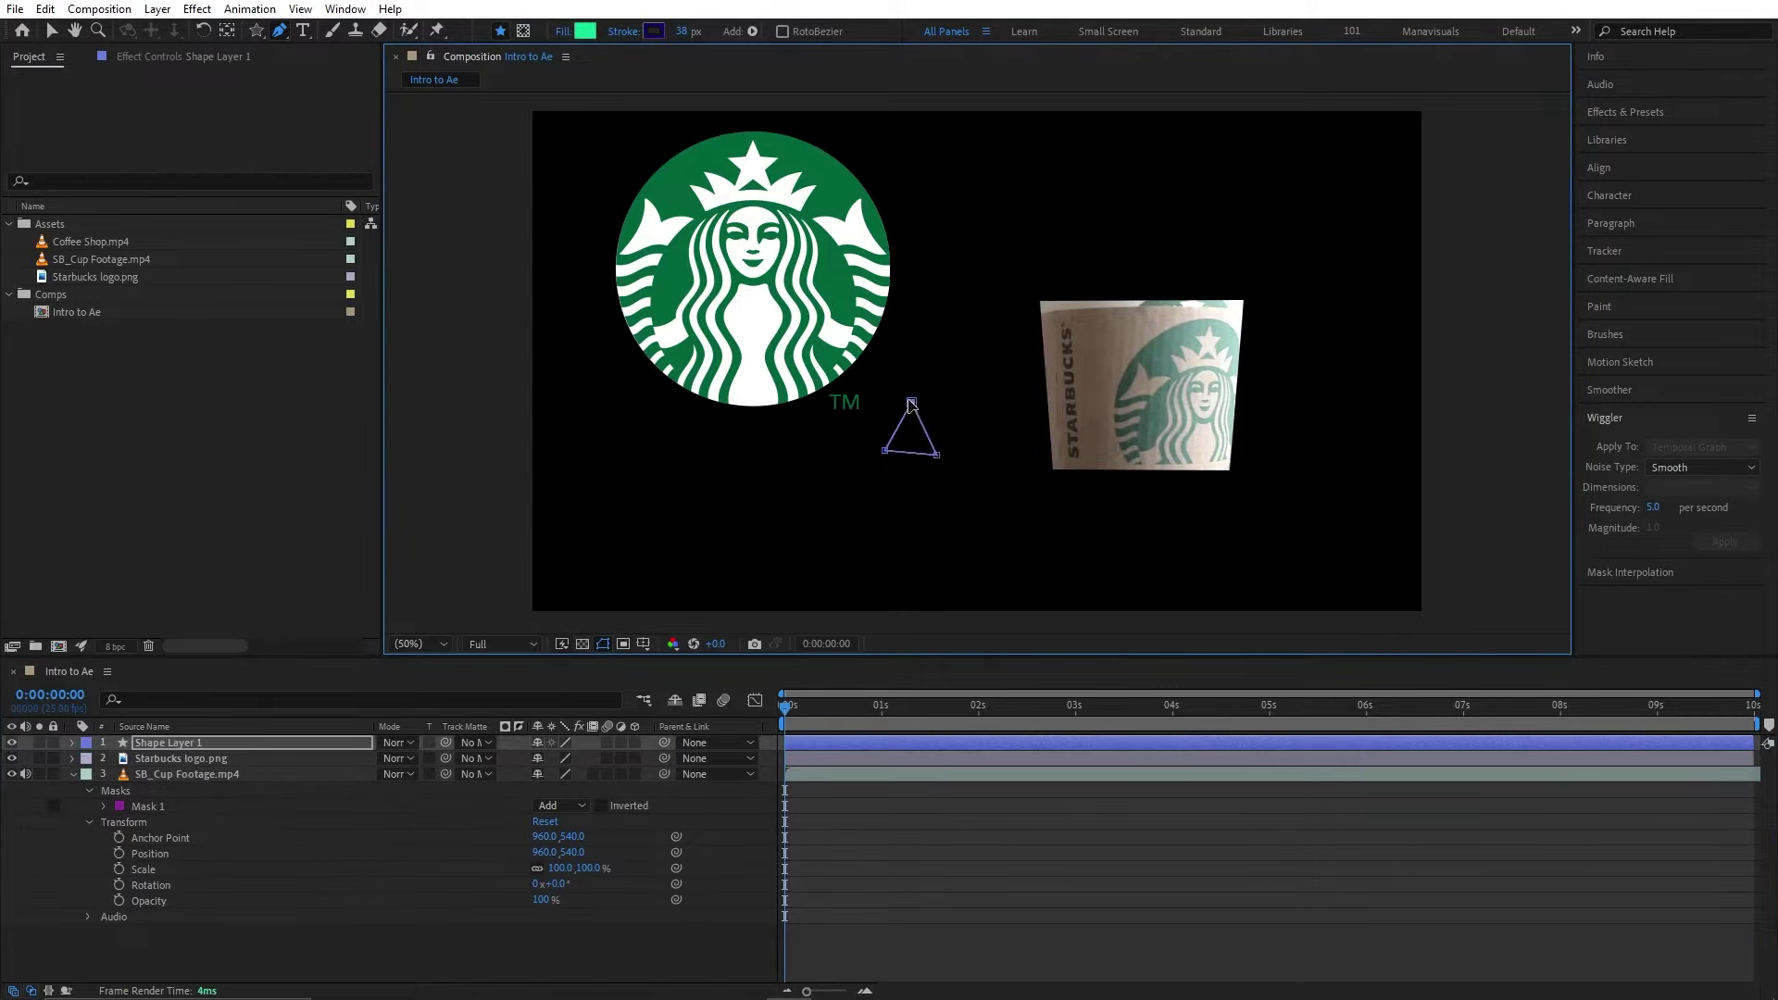
click(911, 403)
click(185, 746)
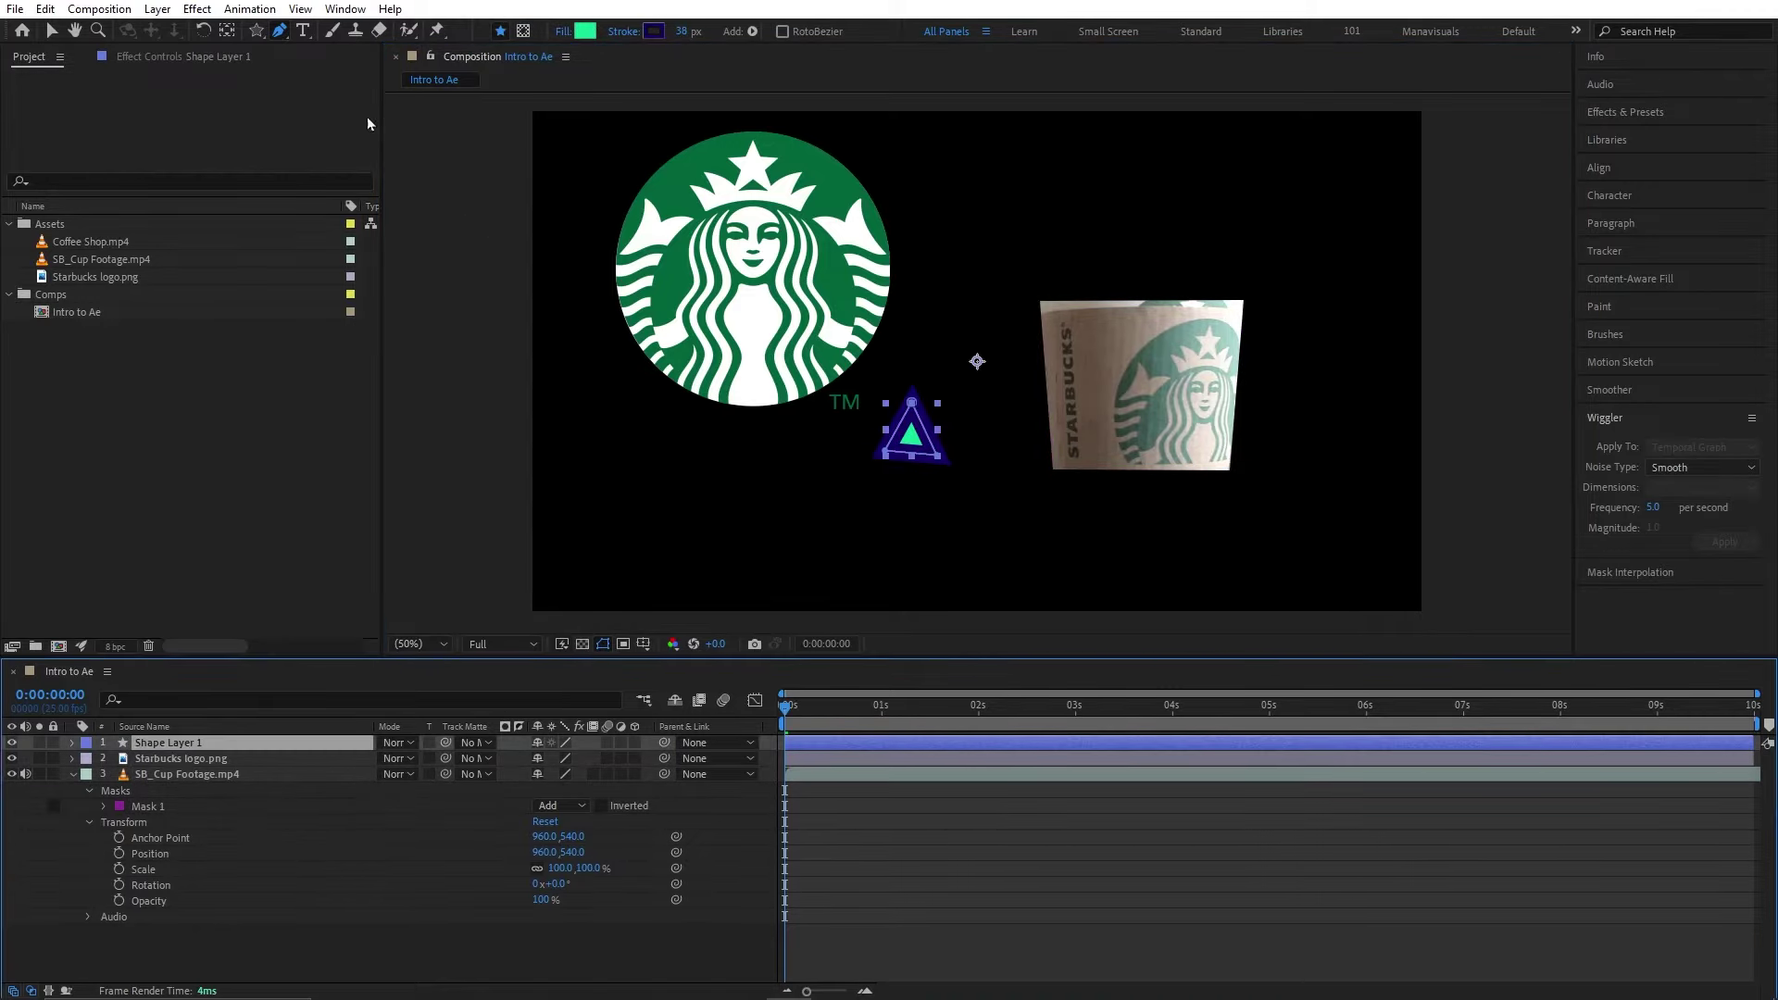
click(284, 33)
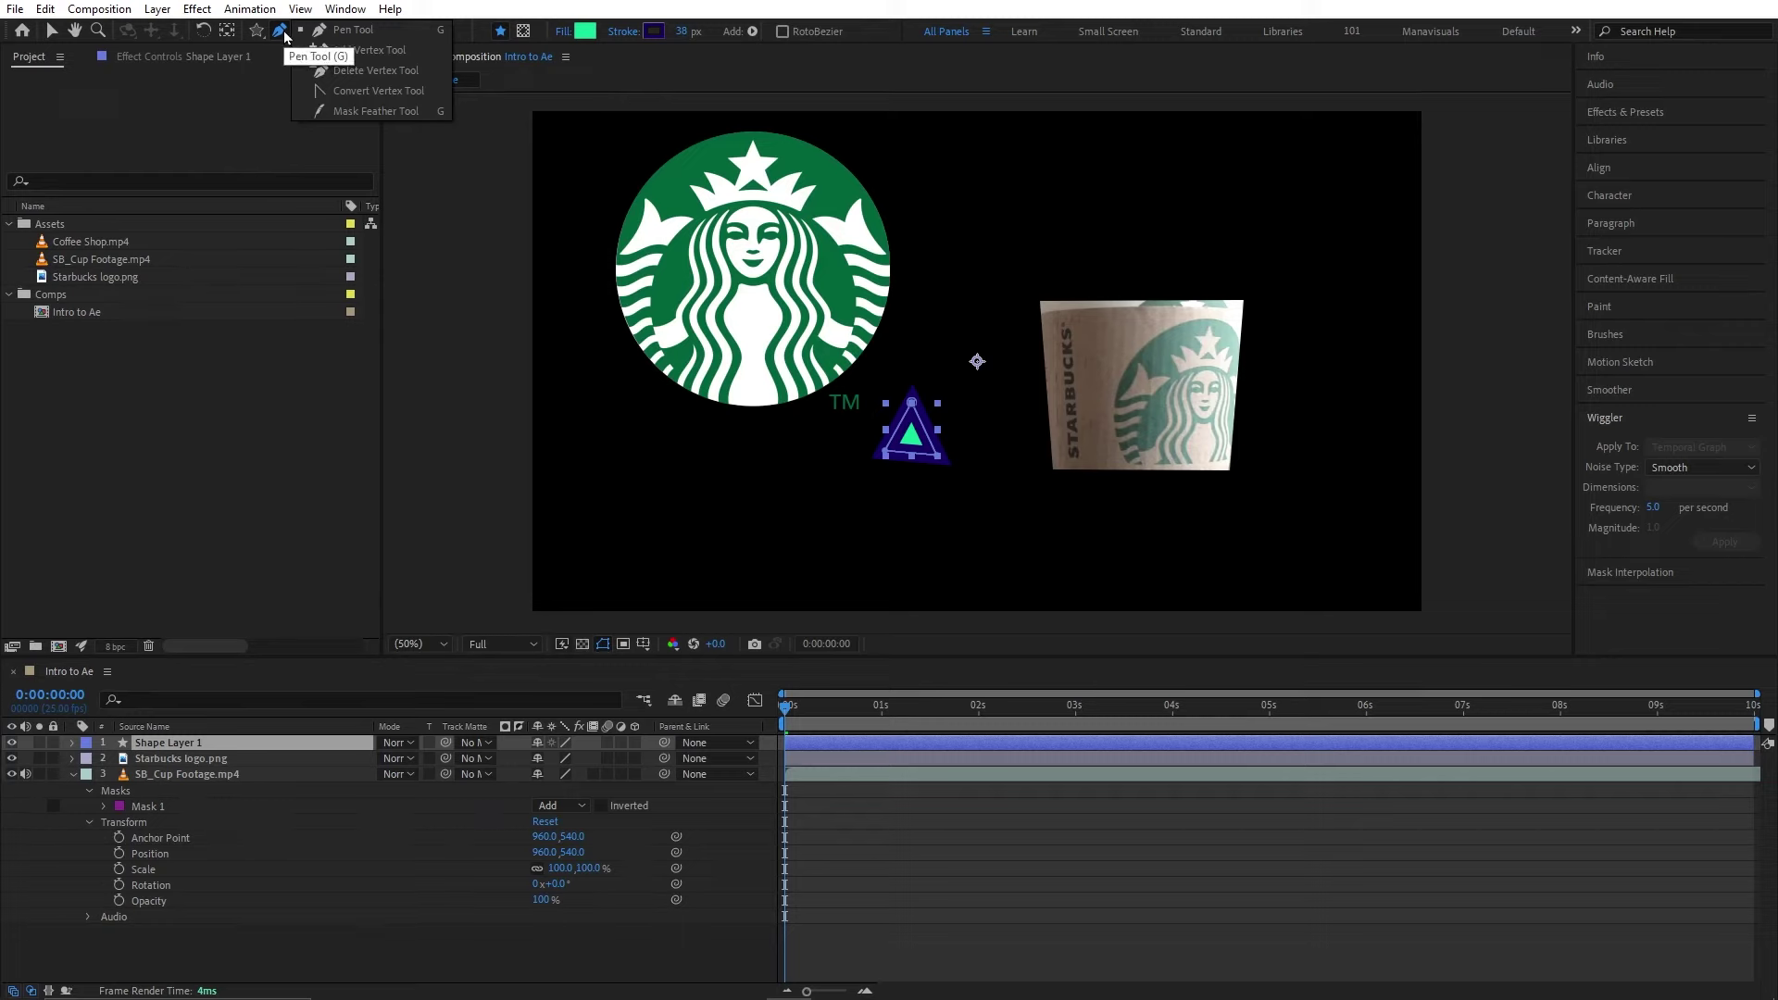
key(ctrl+z)
key(ctrl+z)
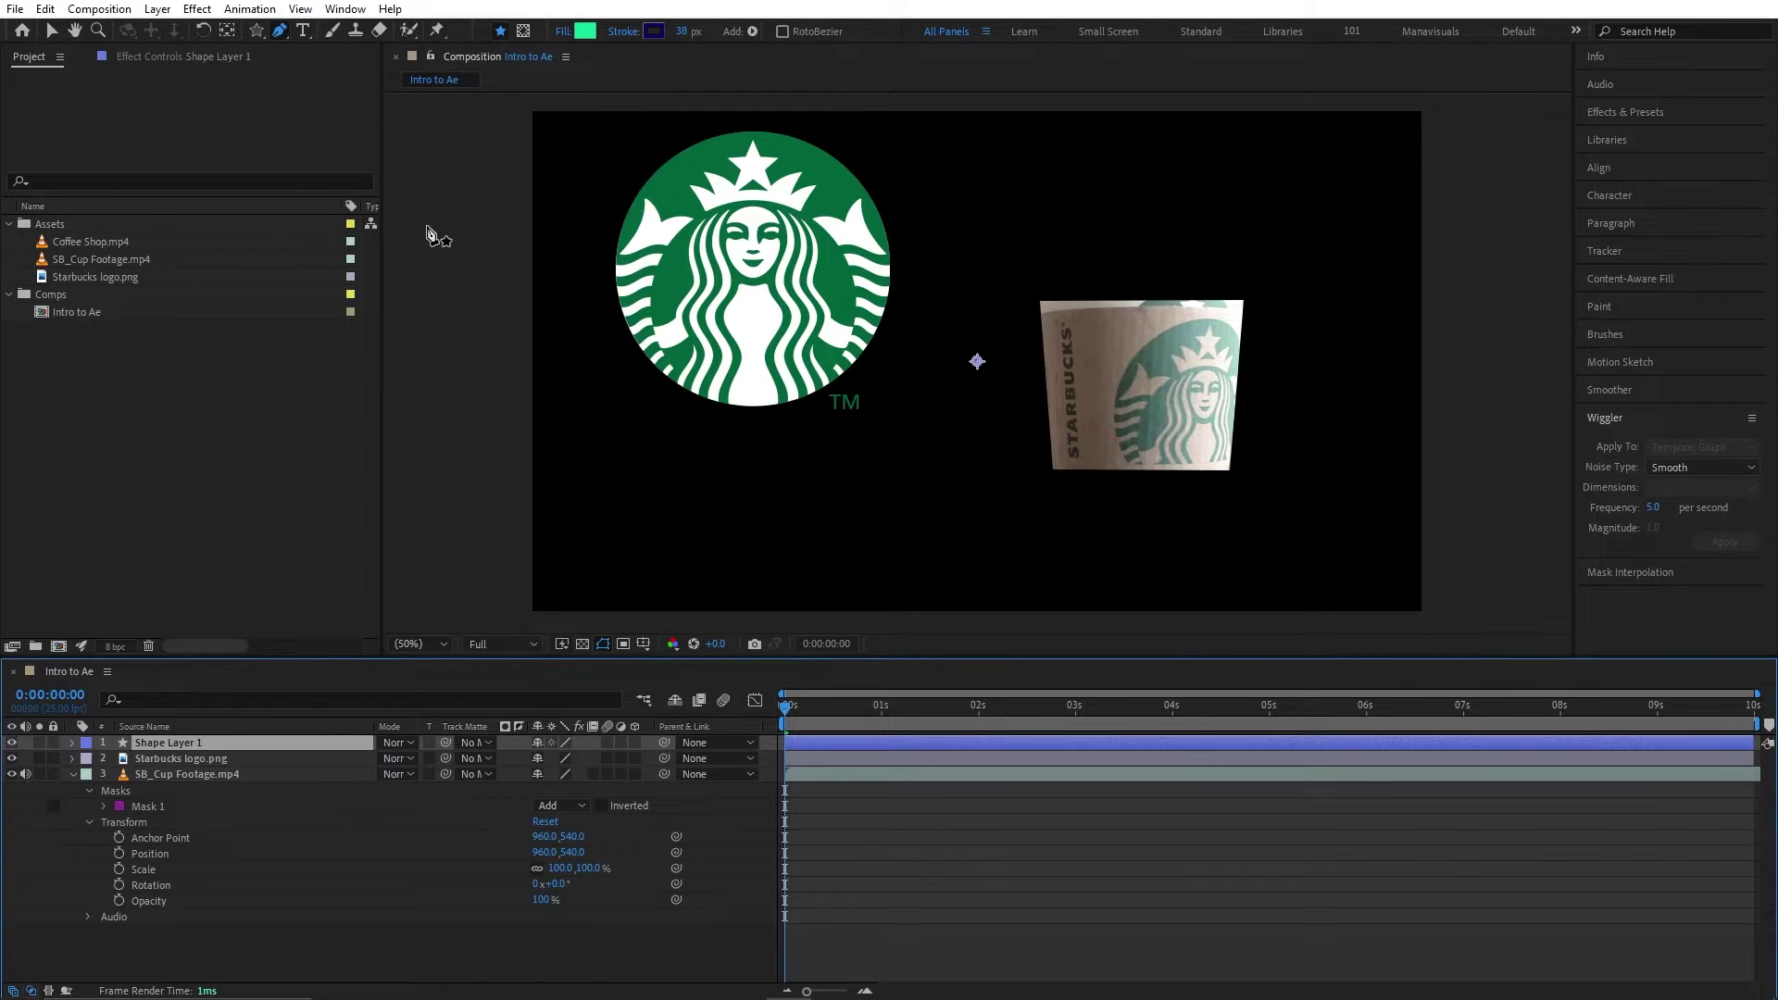
key(ctrl+z)
key(ctrl+z)
key(ctrl+z)
key(ctrl+z)
key(ctrl+z)
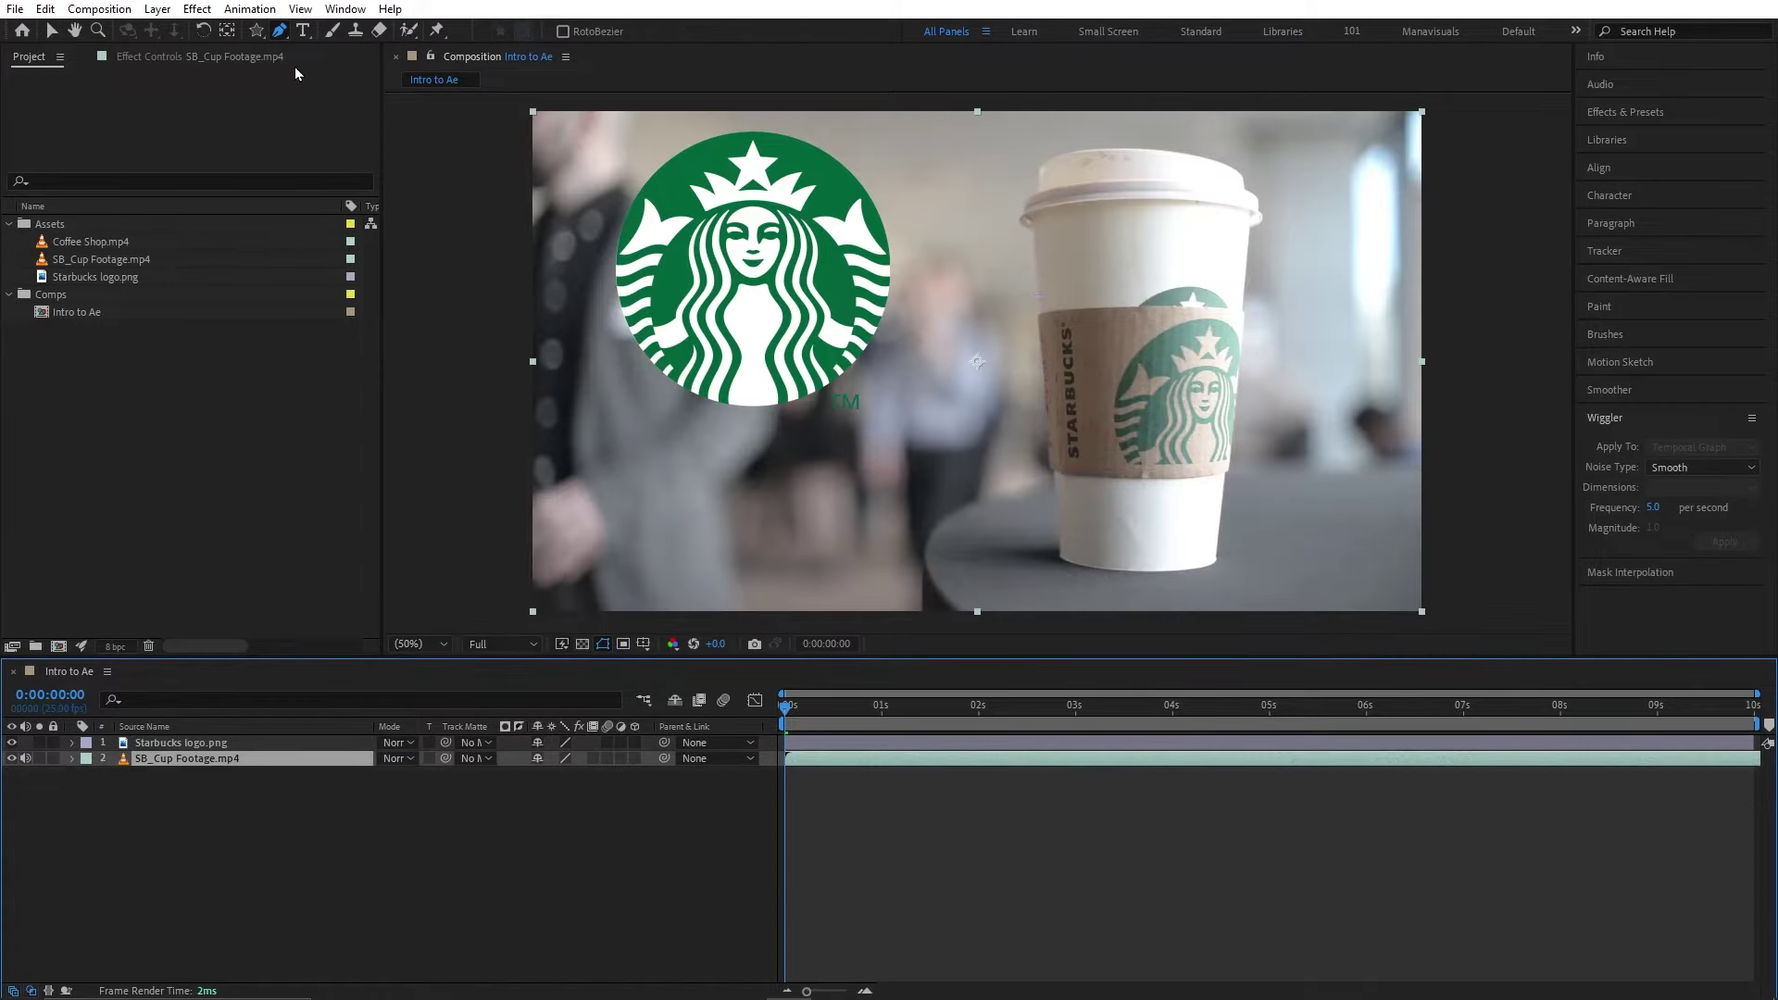
- Add a vertical 'starbucks' text layer and move it to the comp's right edge
click(301, 37)
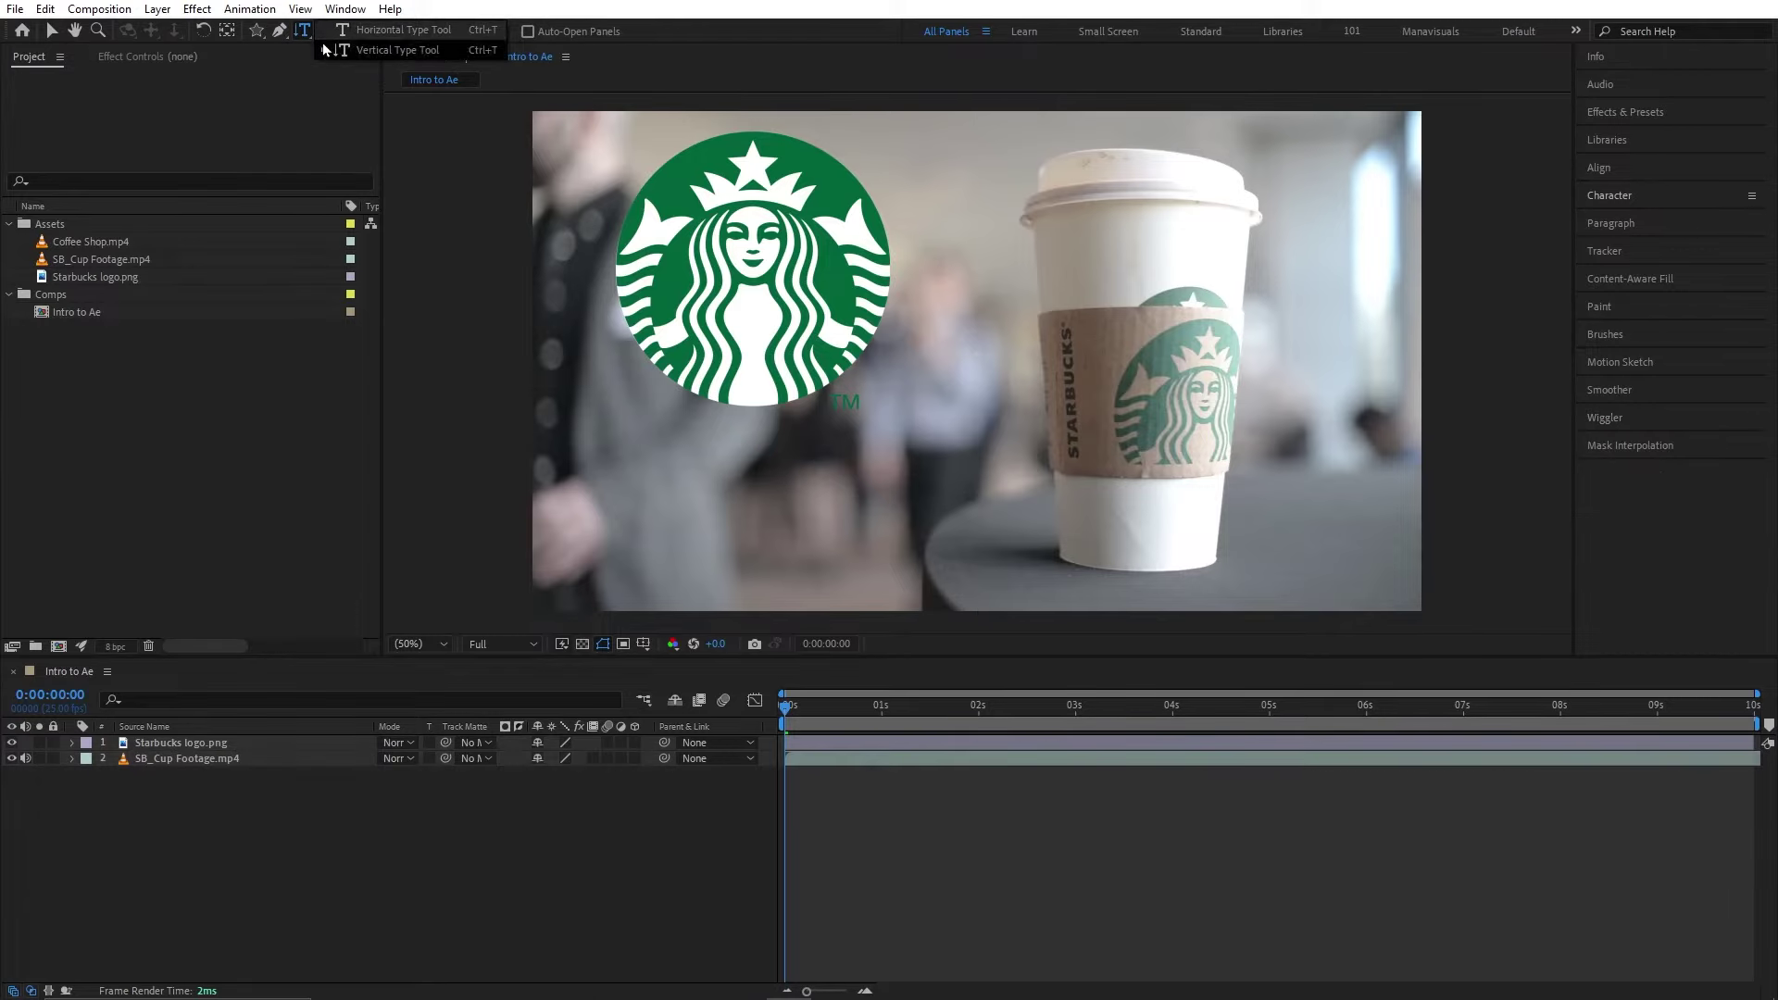
click(334, 32)
click(972, 357)
text(star)
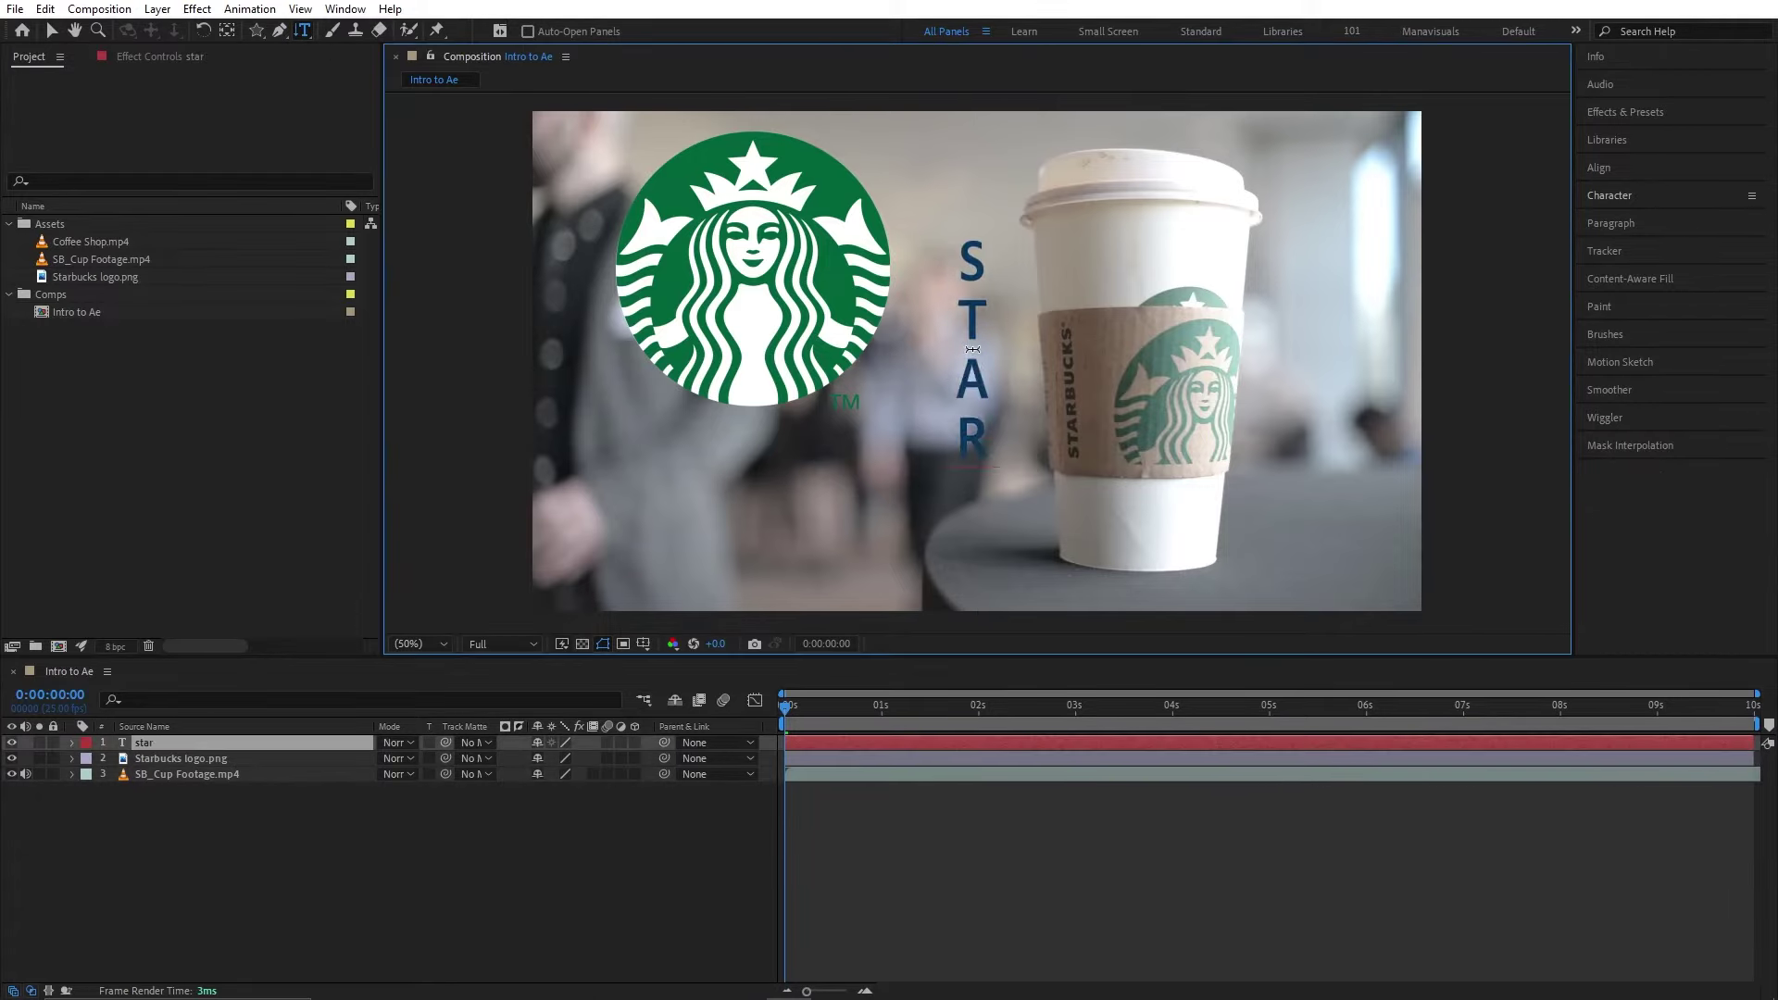
text(bucks)
mouse_move(979, 359)
mouse_down()
mouse_move(1288, 328)
mouse_move(1333, 296)
mouse_up()
- Add horizontal 'starbucks' text beneath the logo and delete the vertical text layer
key(ctrl+t)
click(669, 443)
text(s)
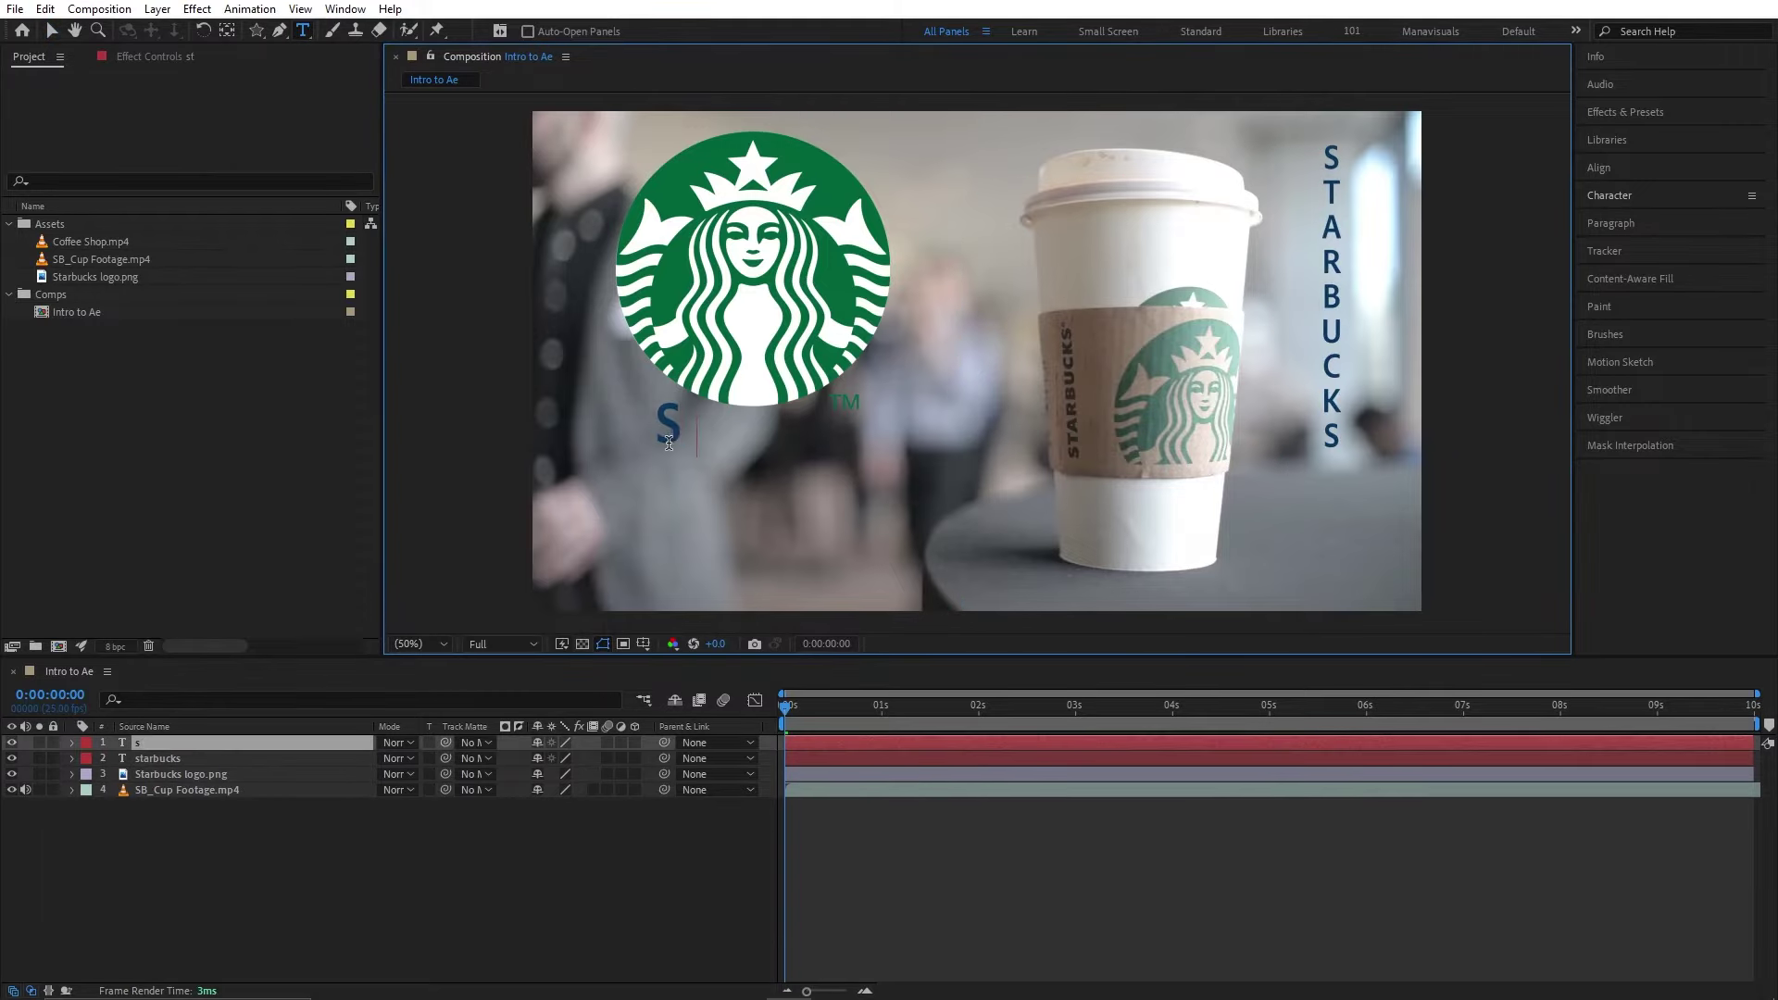
text(tarbucks)
key(Escape)
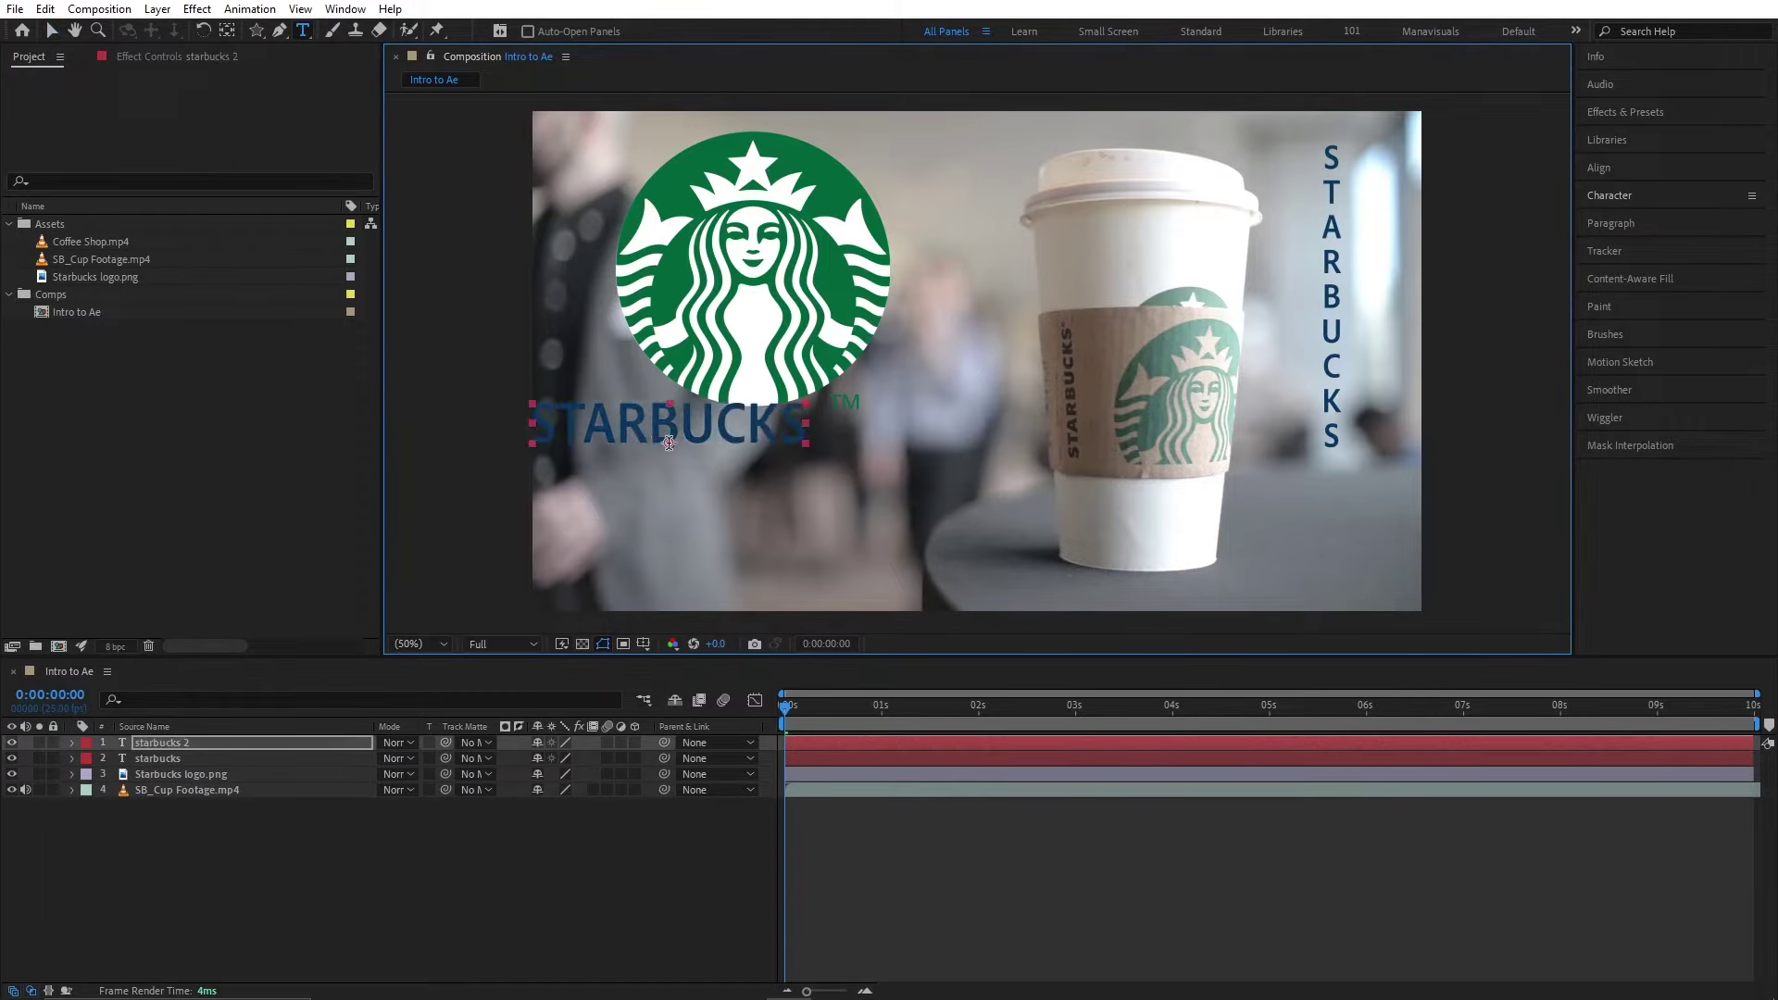
key(v)
drag(702, 423, 792, 463)
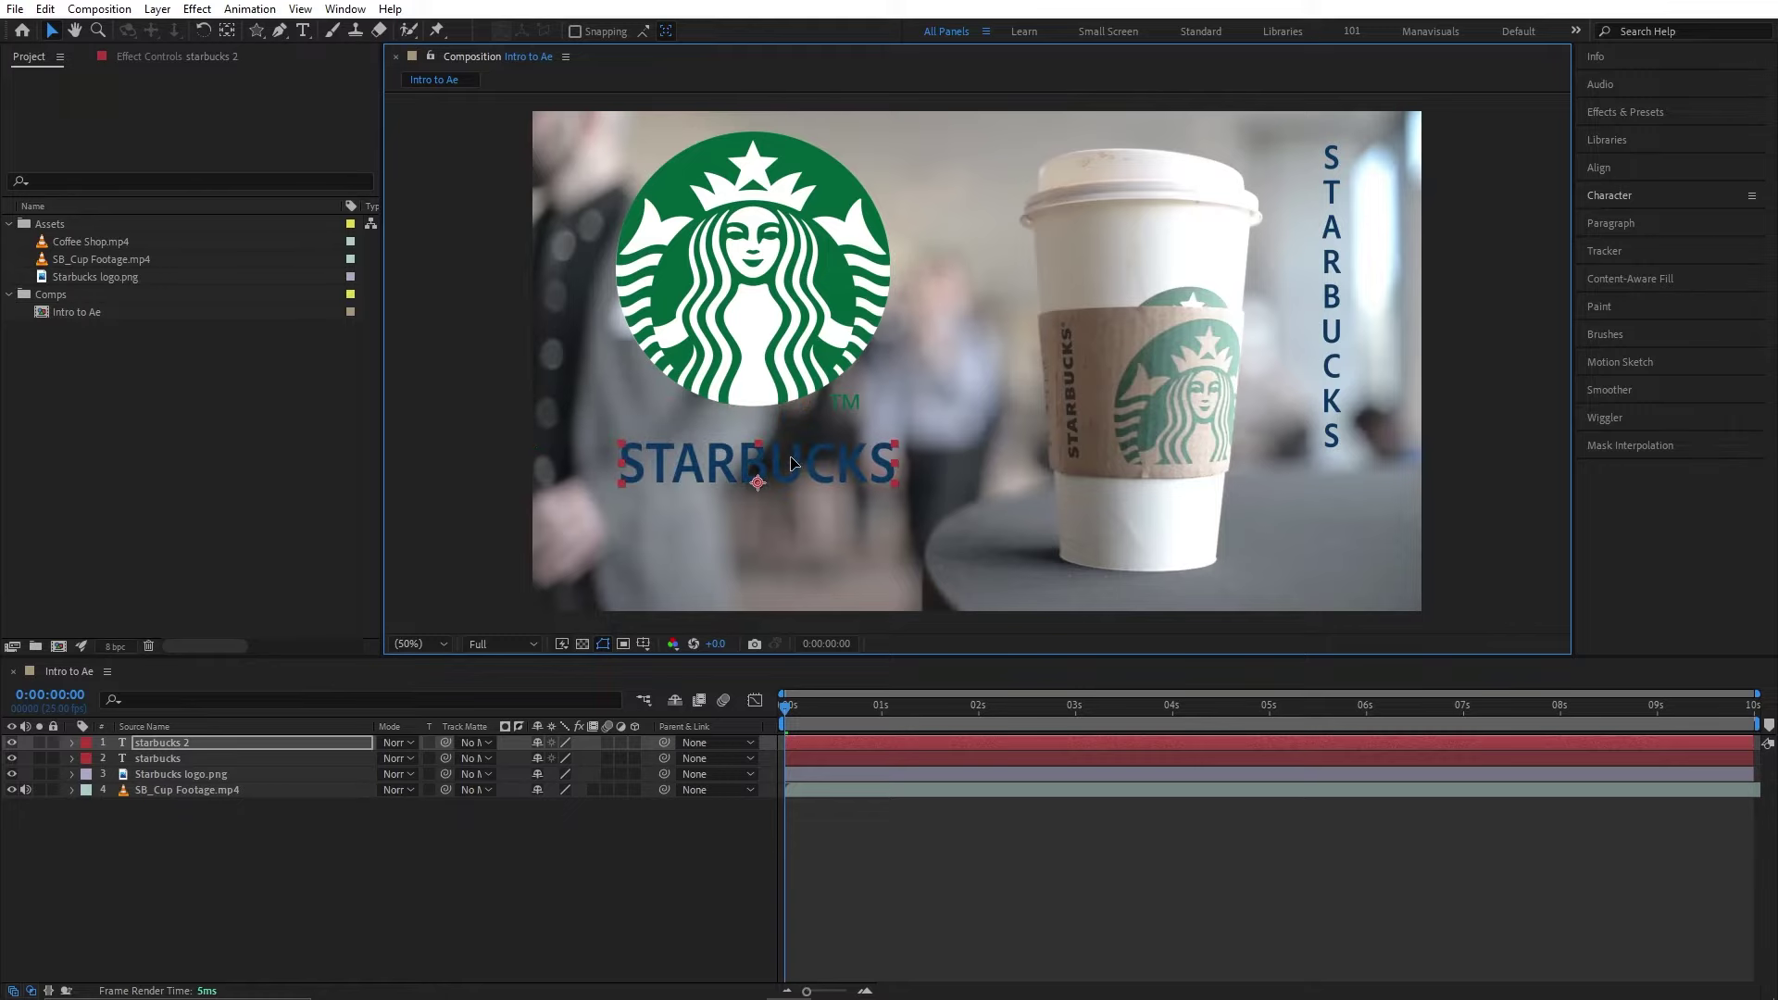
click(175, 759)
key(Delete)
- Retype the text beneath the logo as 'Expect more than coffee'
double_click(754, 459)
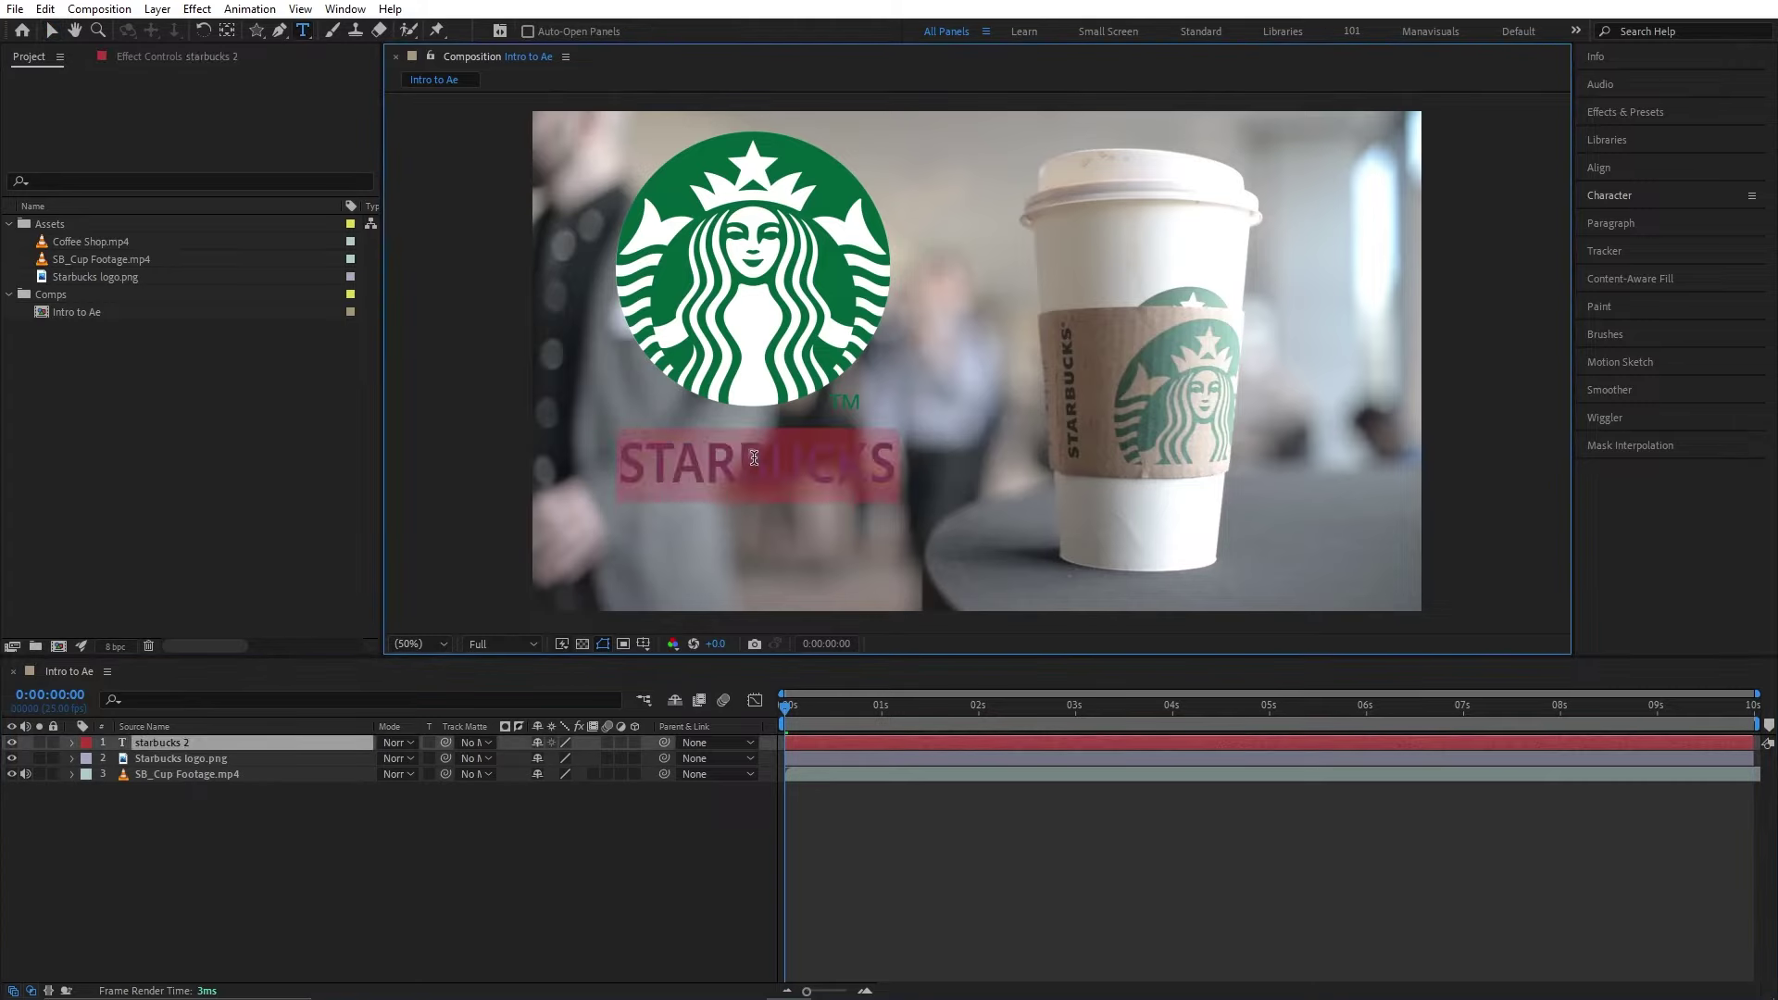
text(Expect more than coffee)
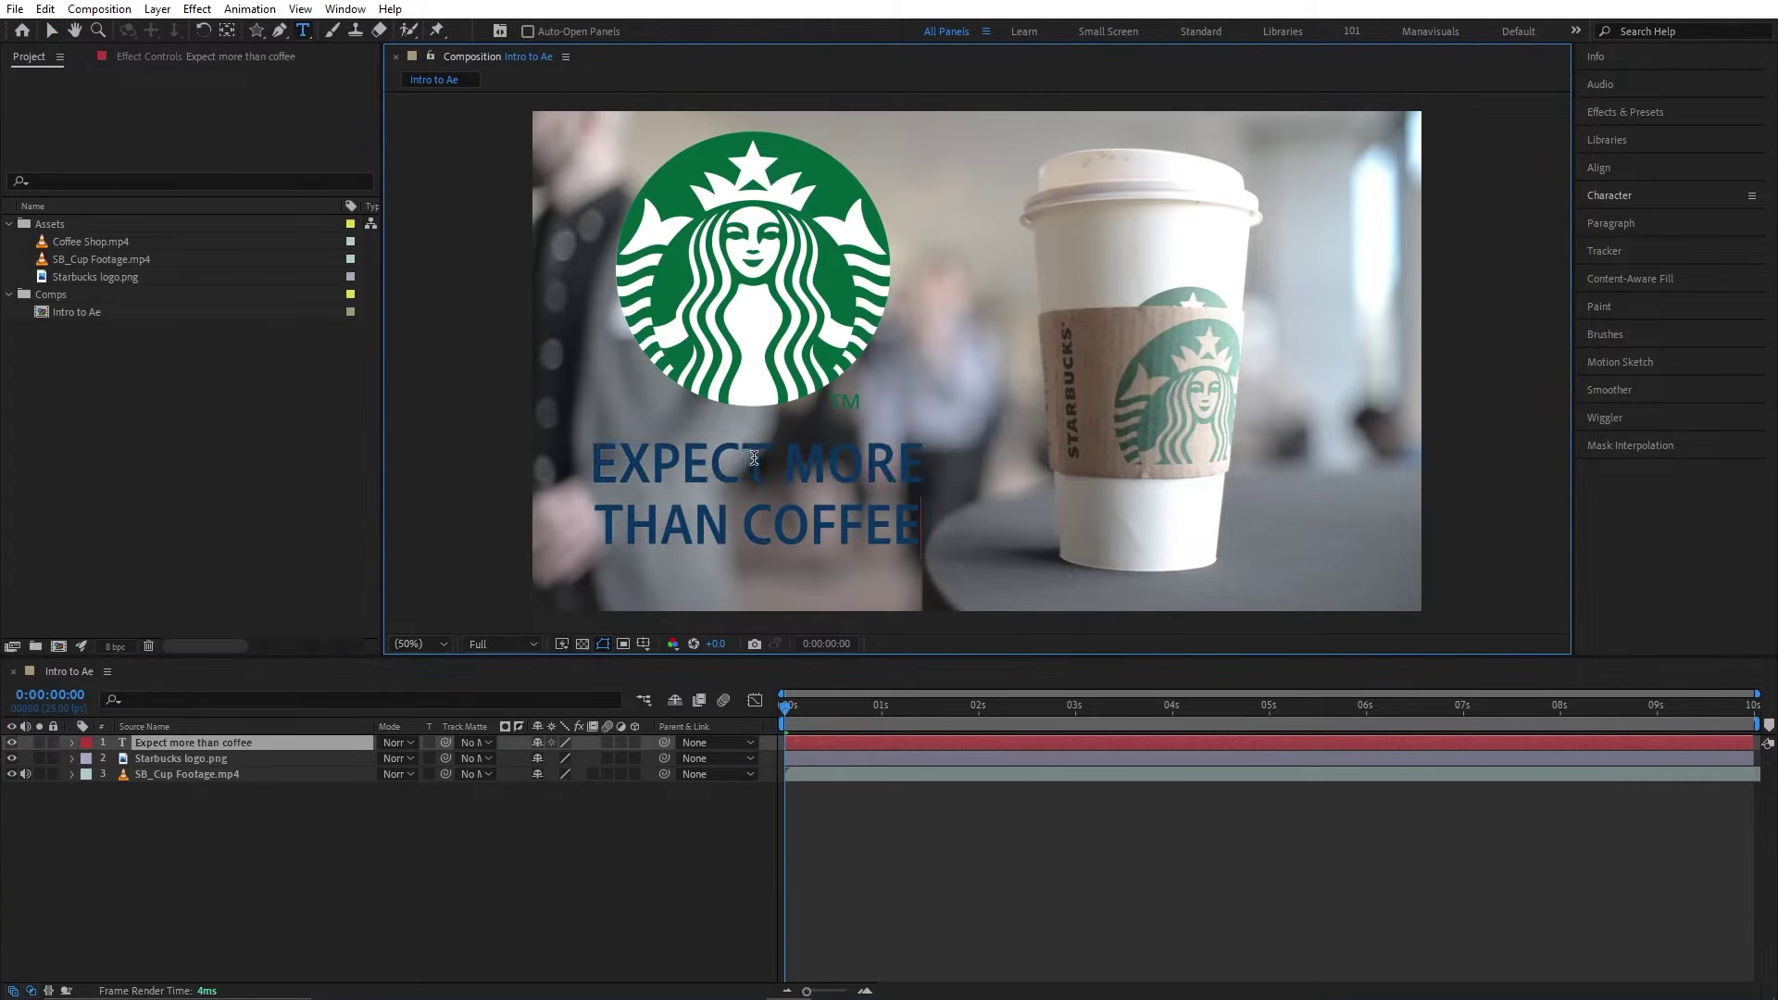
key(Escape)
- Set the headline's fill colour to white in the Character panel
click(1608, 195)
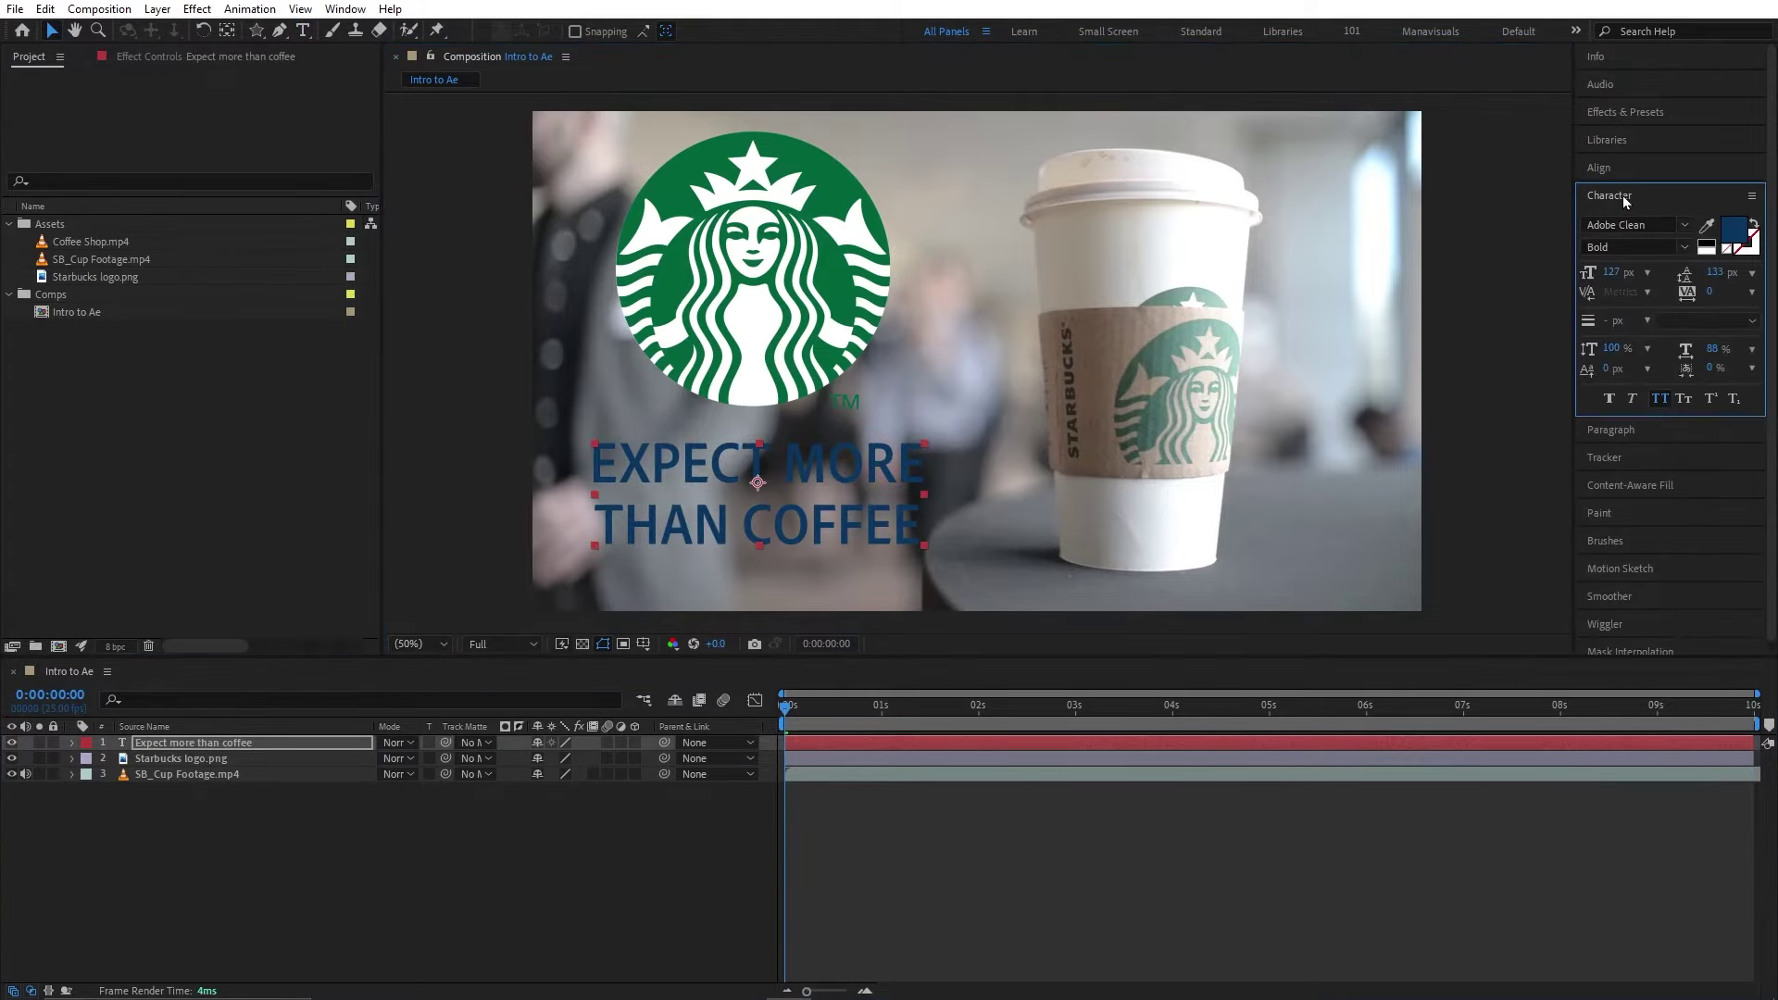
click(1734, 228)
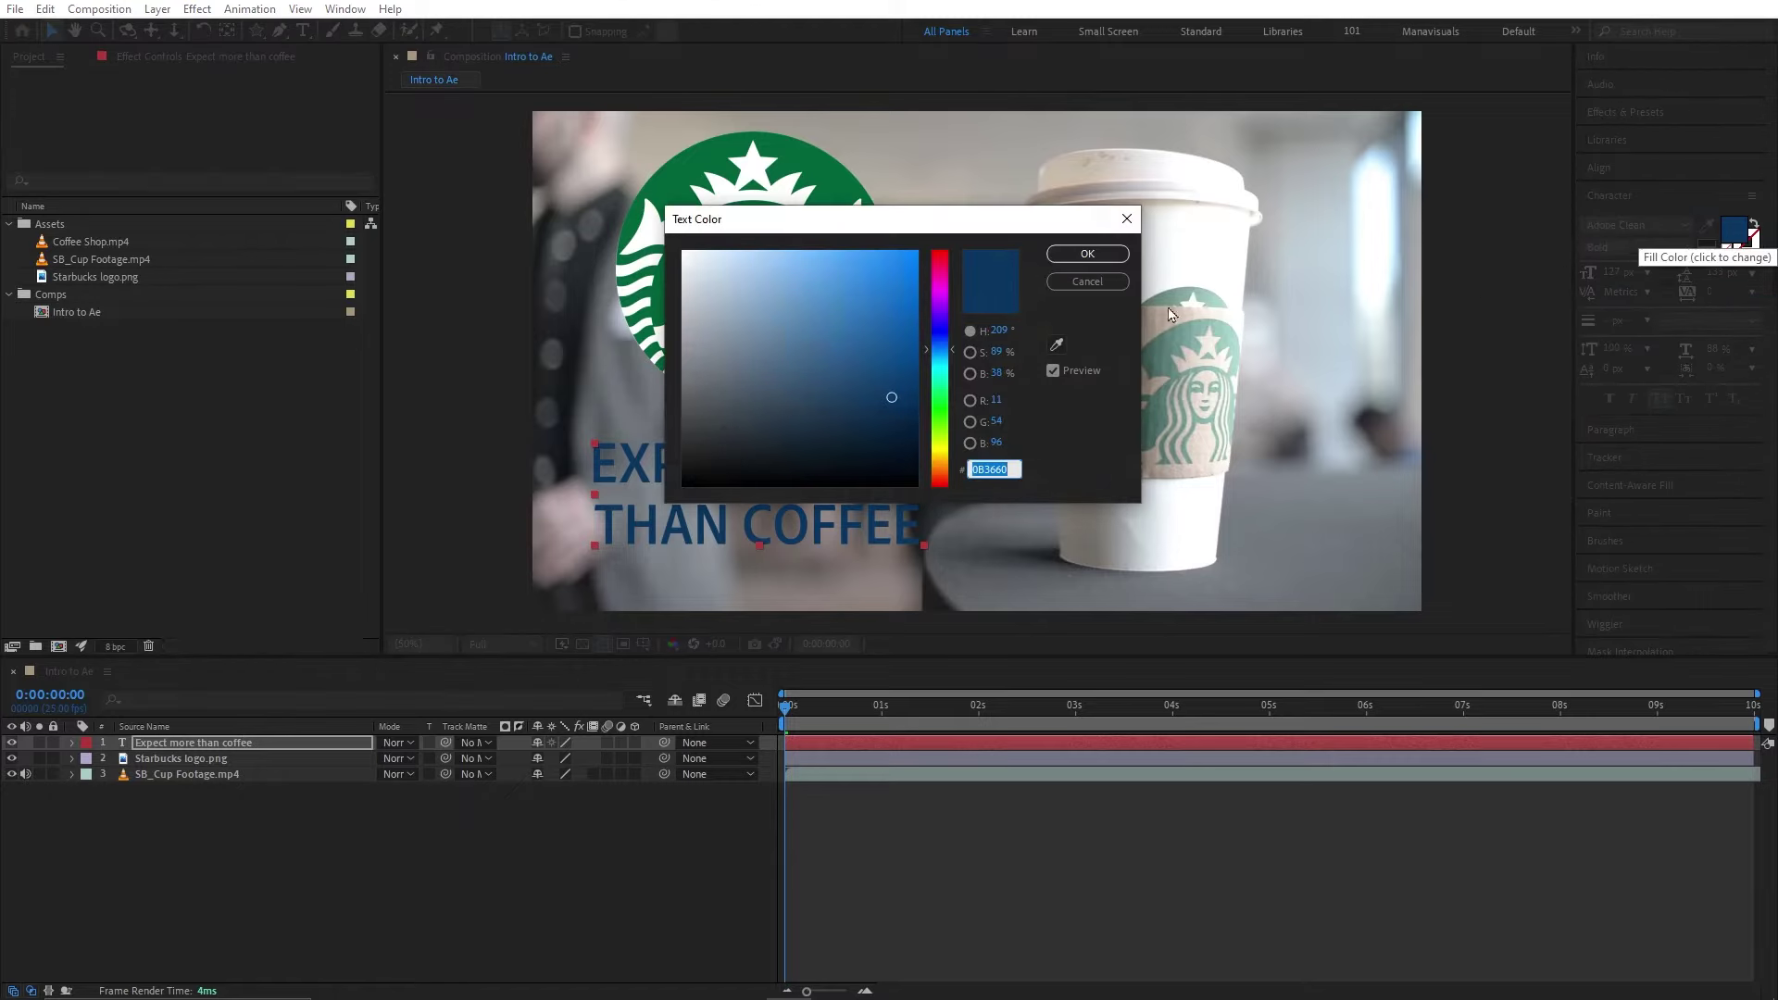
click(1032, 424)
drag(1042, 228, 1027, 220)
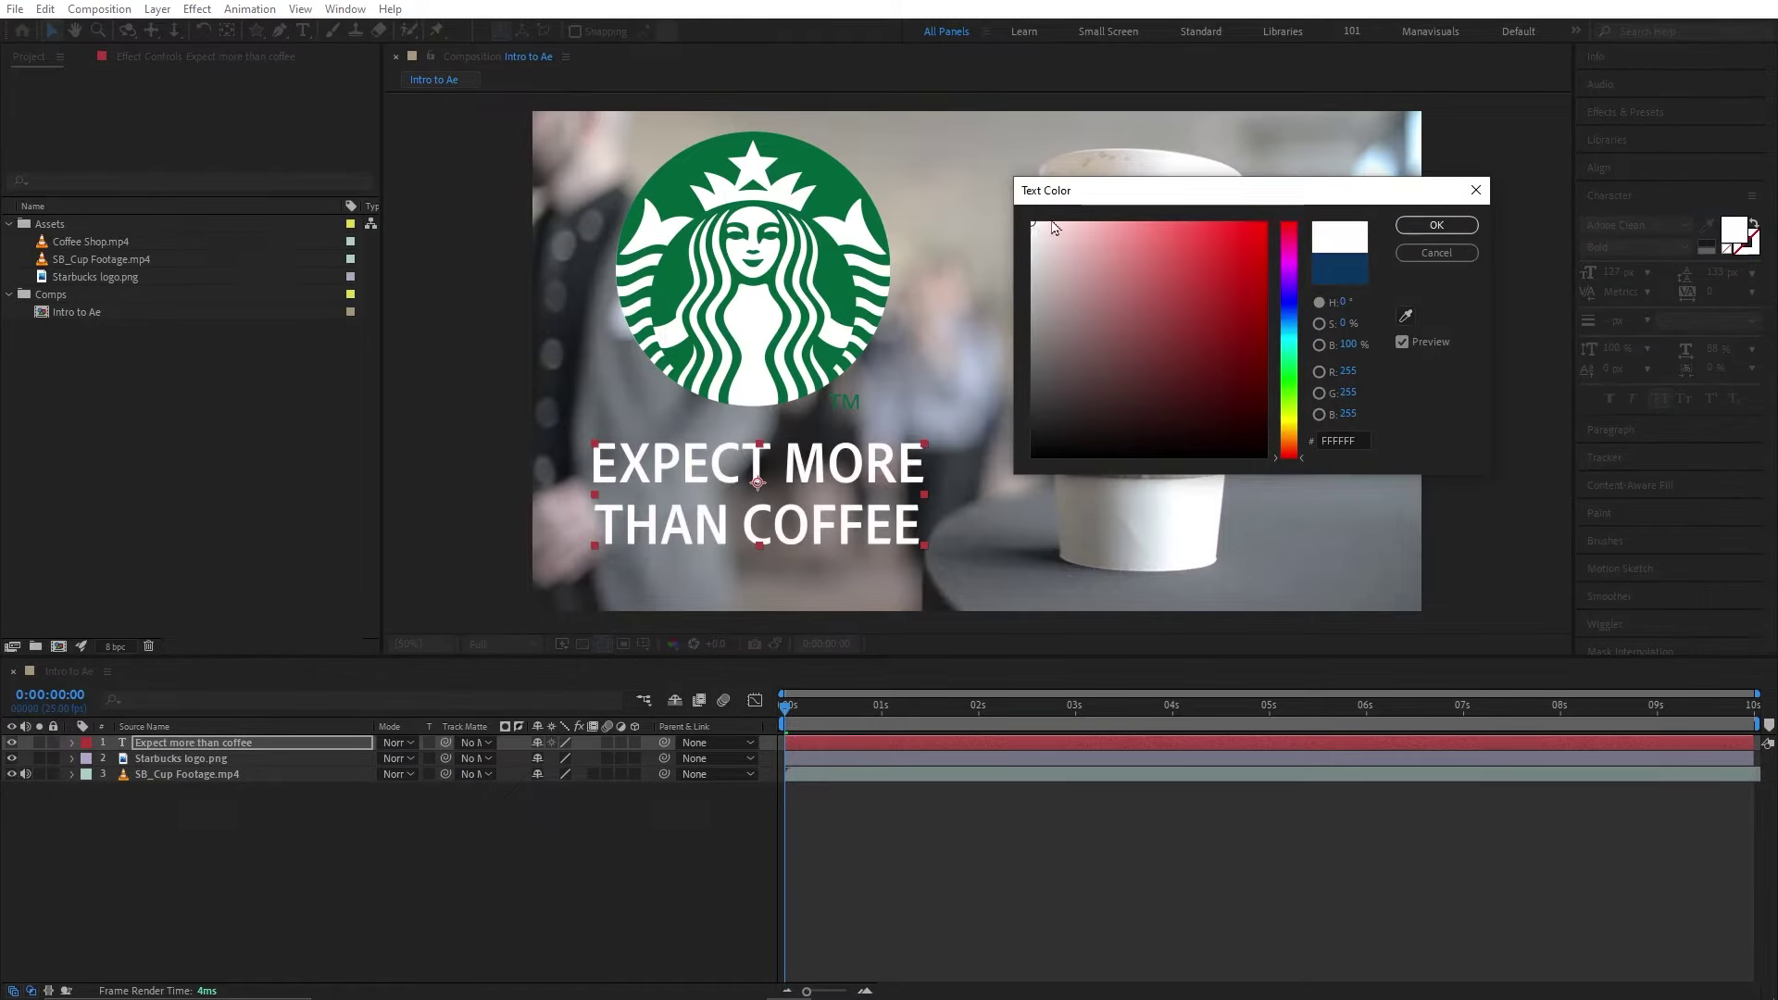
- Colour the word COFFEE with the logo's green sampled by eyedropper, then brightened
click(1399, 228)
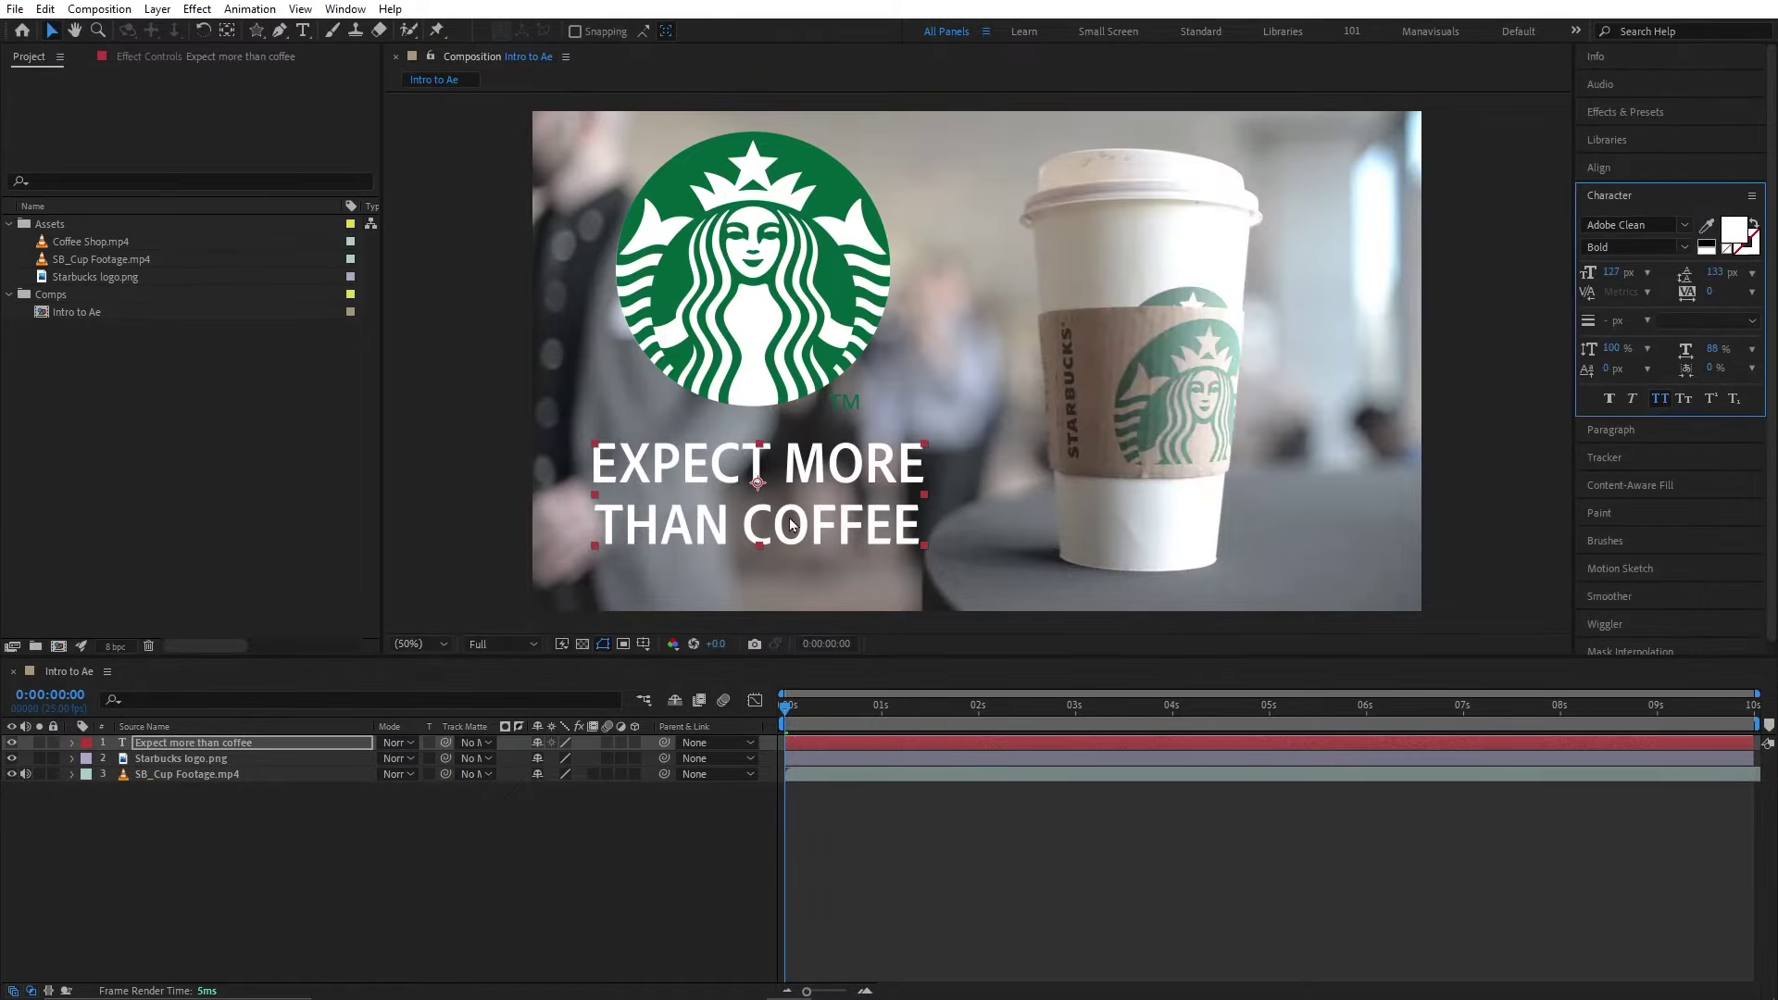
double_click(739, 524)
drag(740, 524, 933, 521)
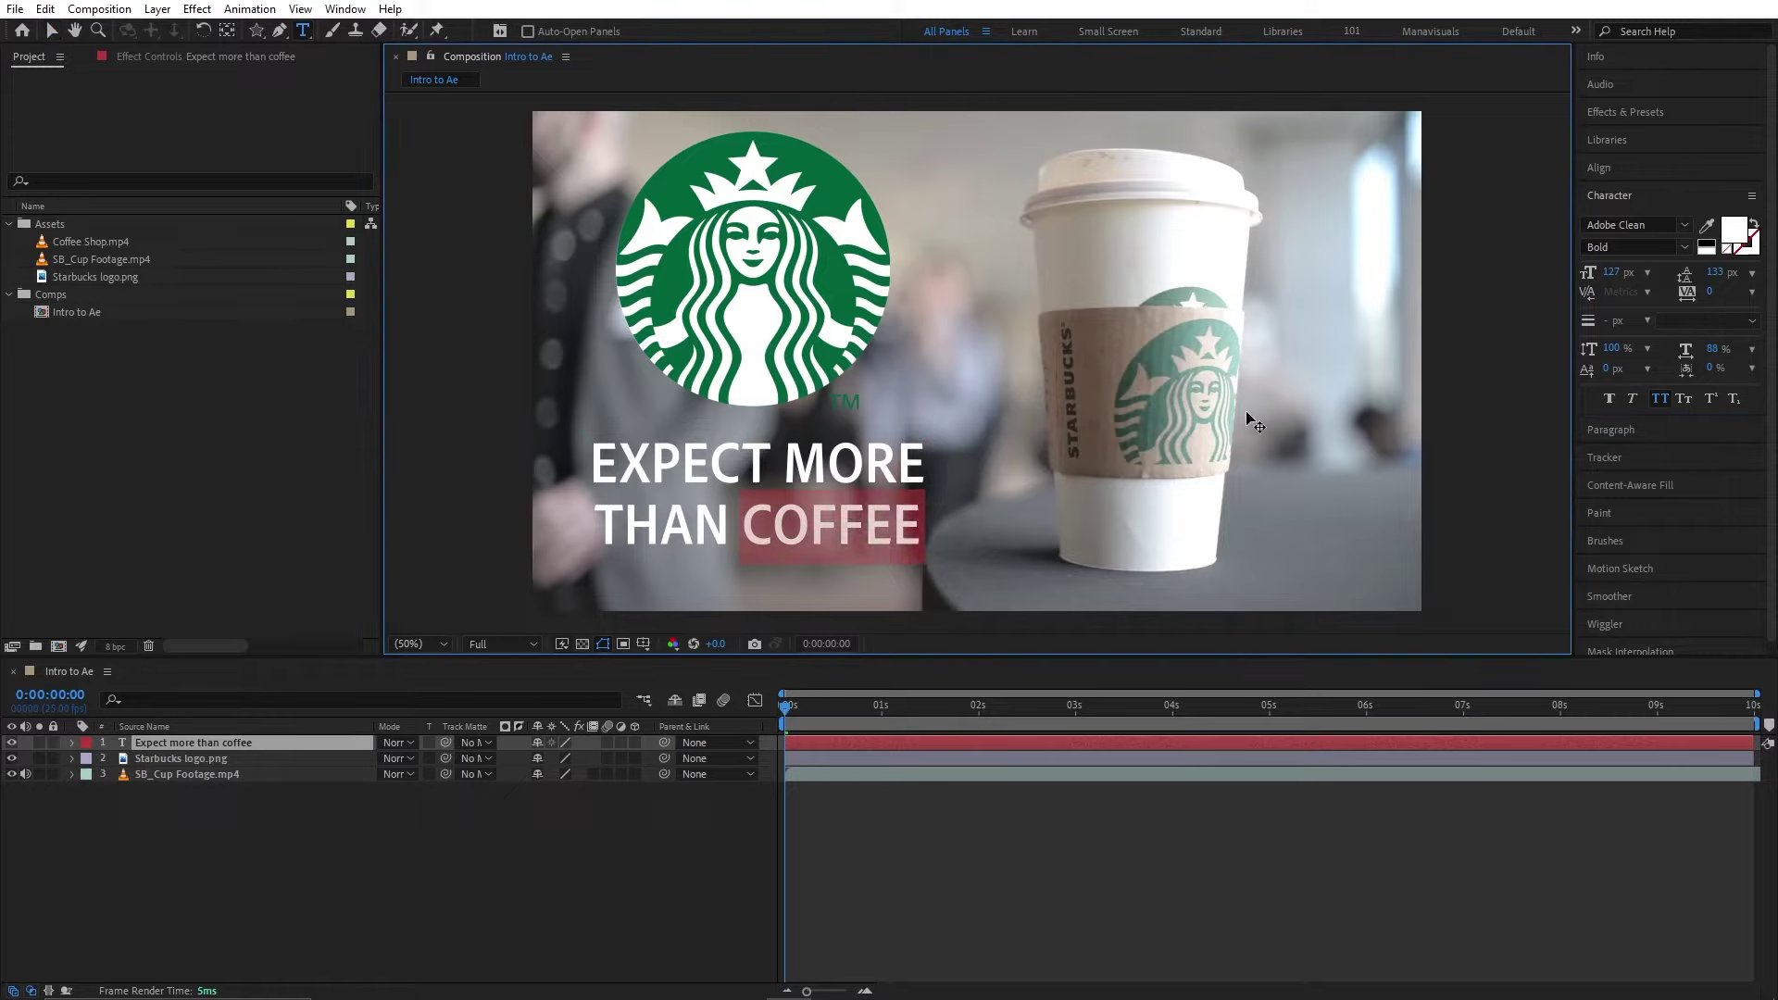
click(1732, 230)
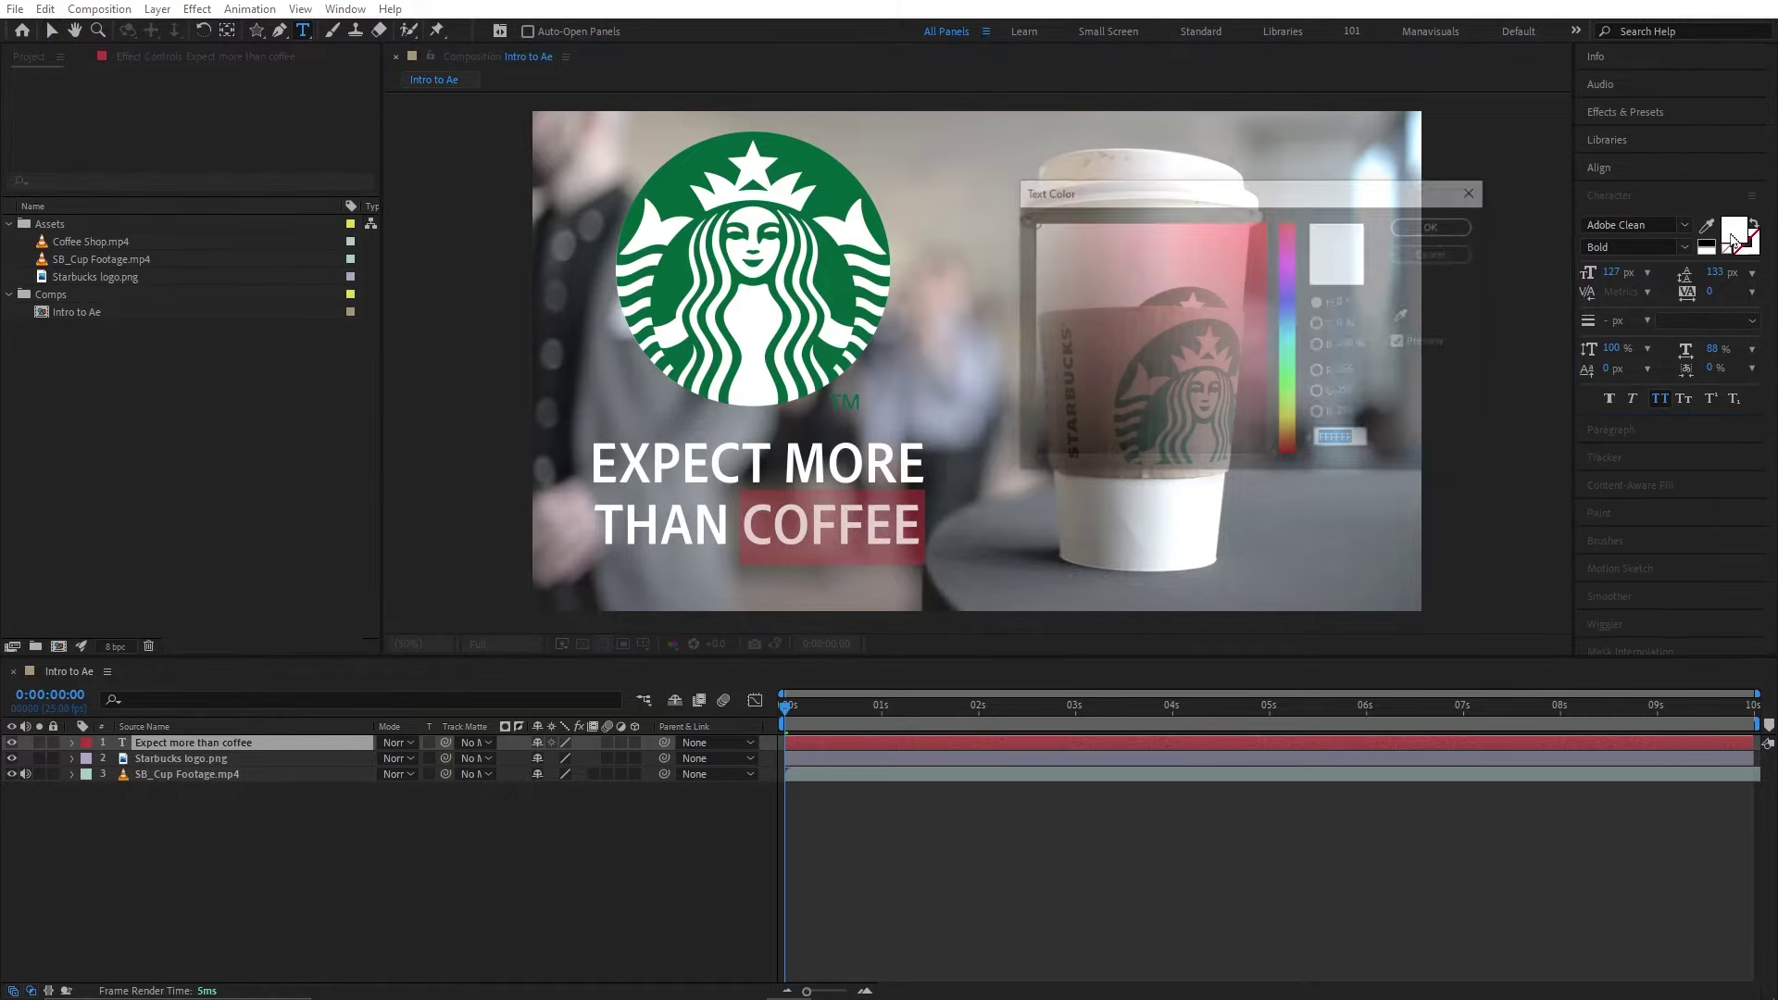
click(1405, 316)
click(843, 208)
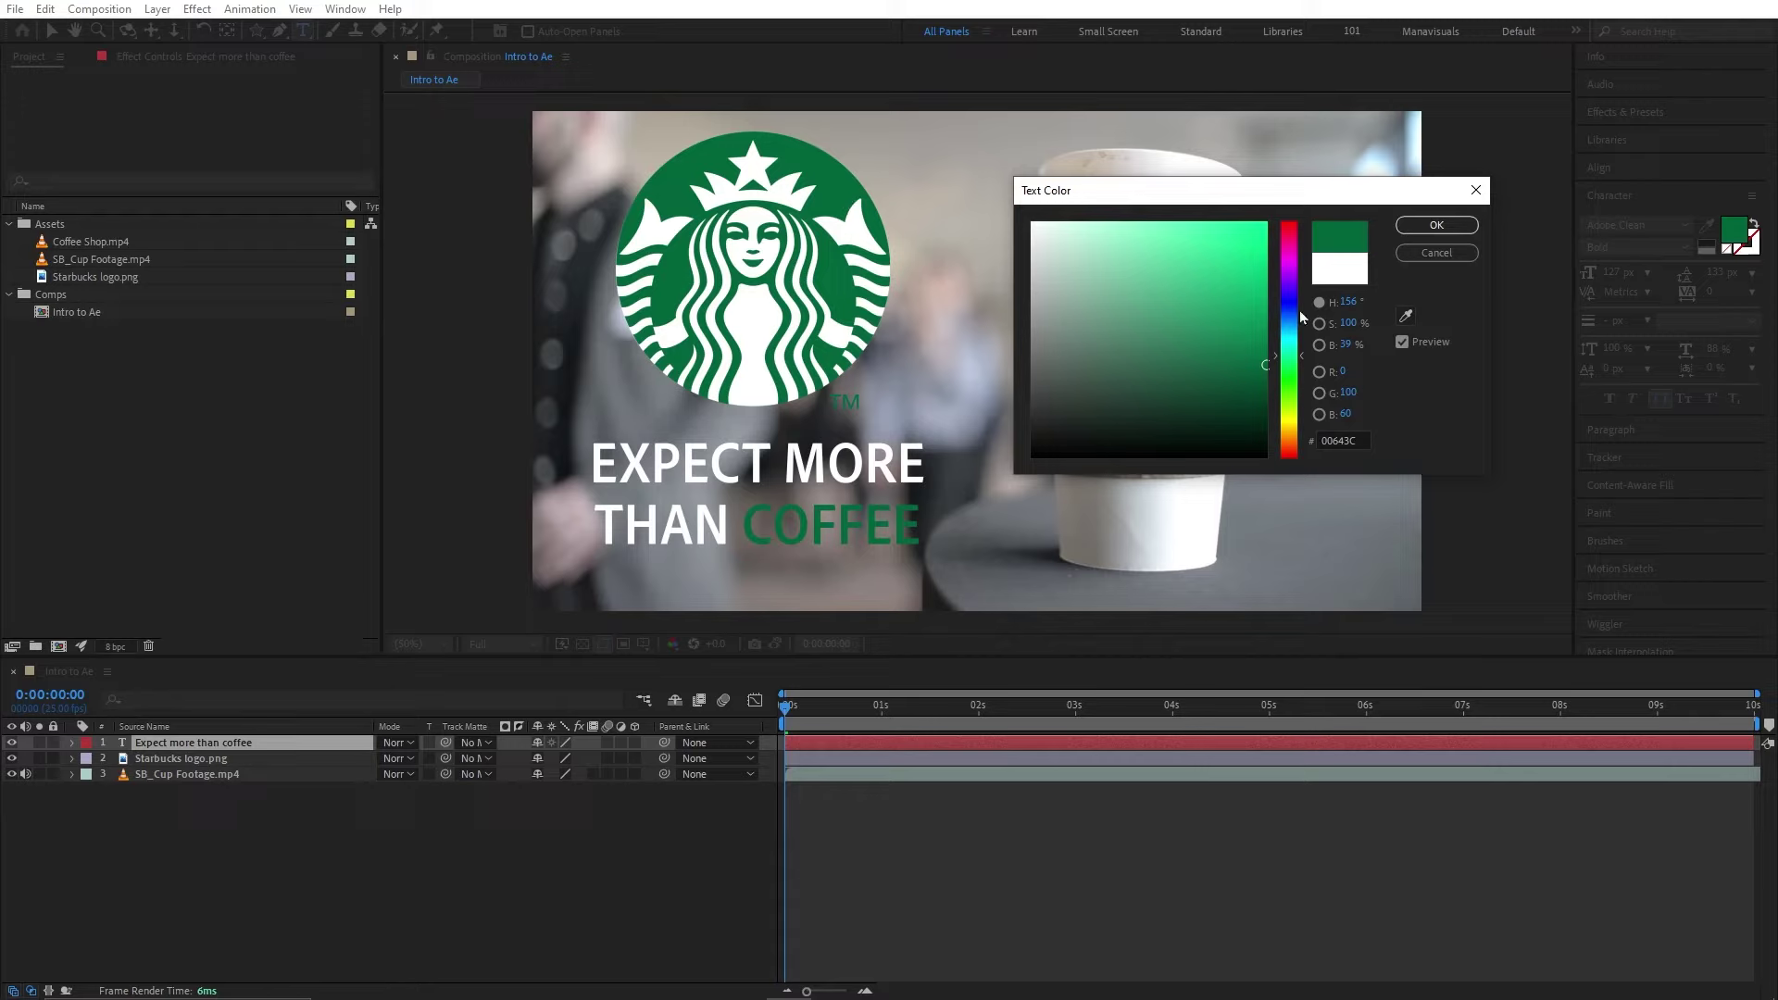
click(1318, 345)
drag(1303, 367, 1300, 295)
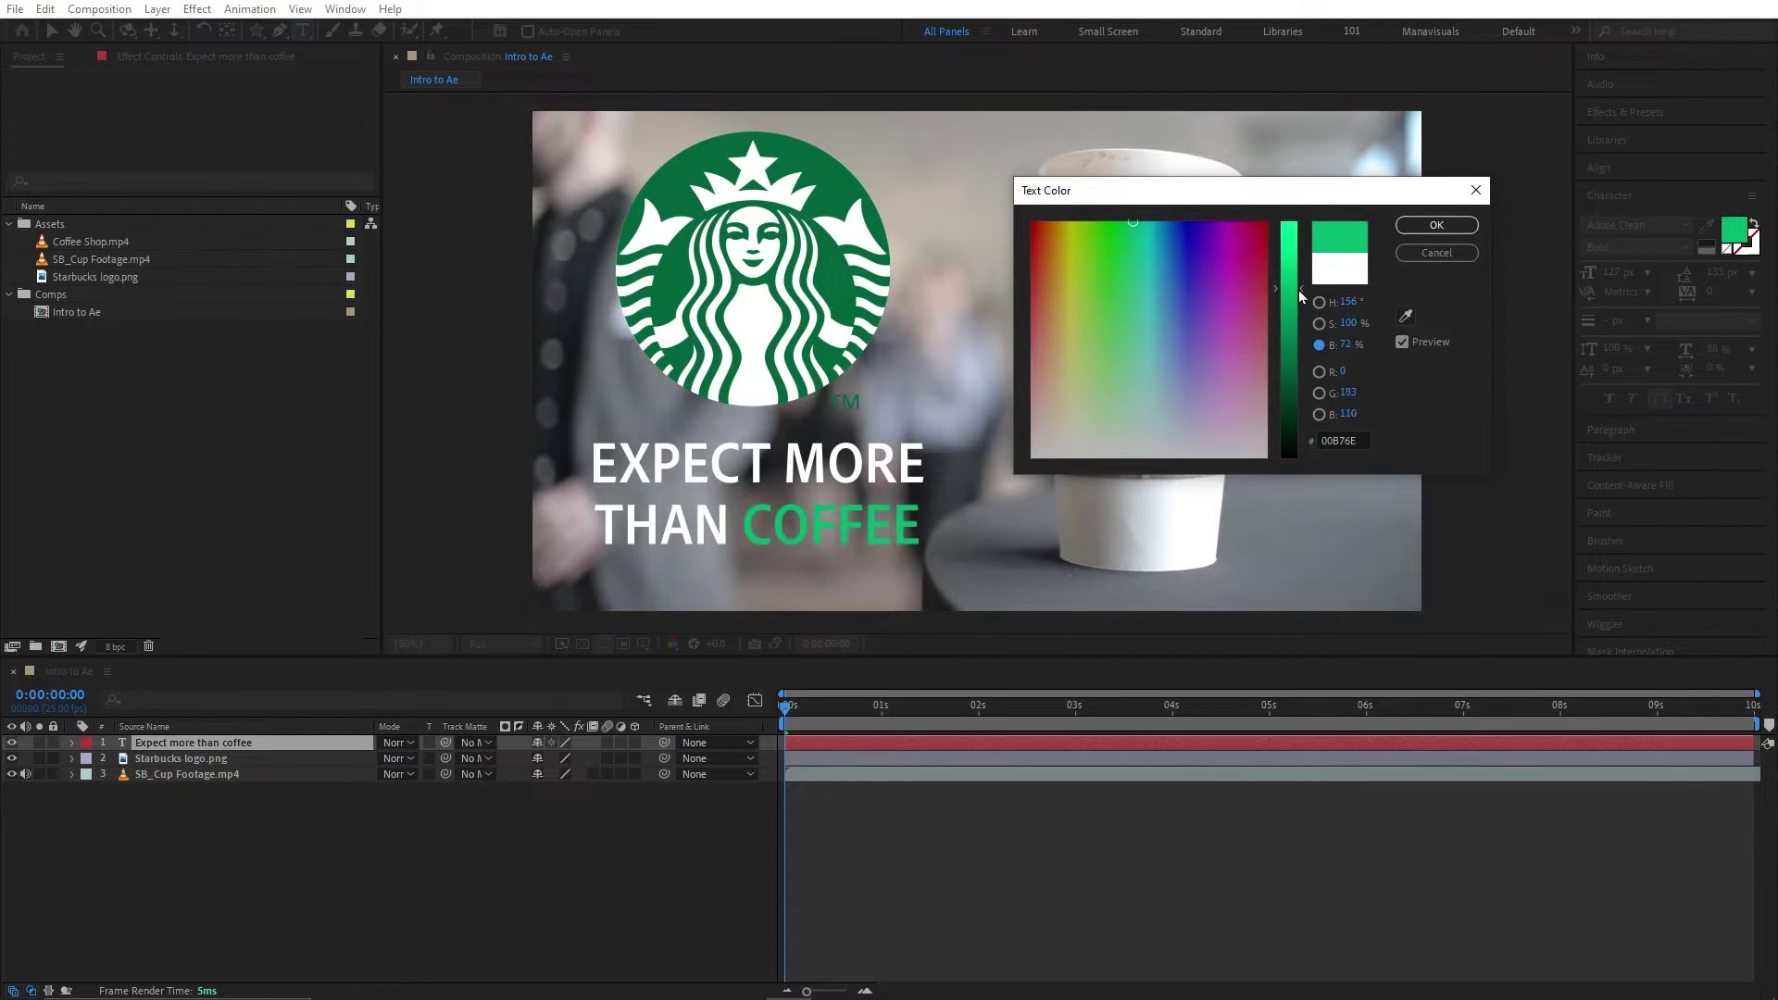
click(1449, 229)
- Move the tagline up slightly, apply Faux Bold, and change its paragraph alignment
key(v)
drag(798, 479, 786, 463)
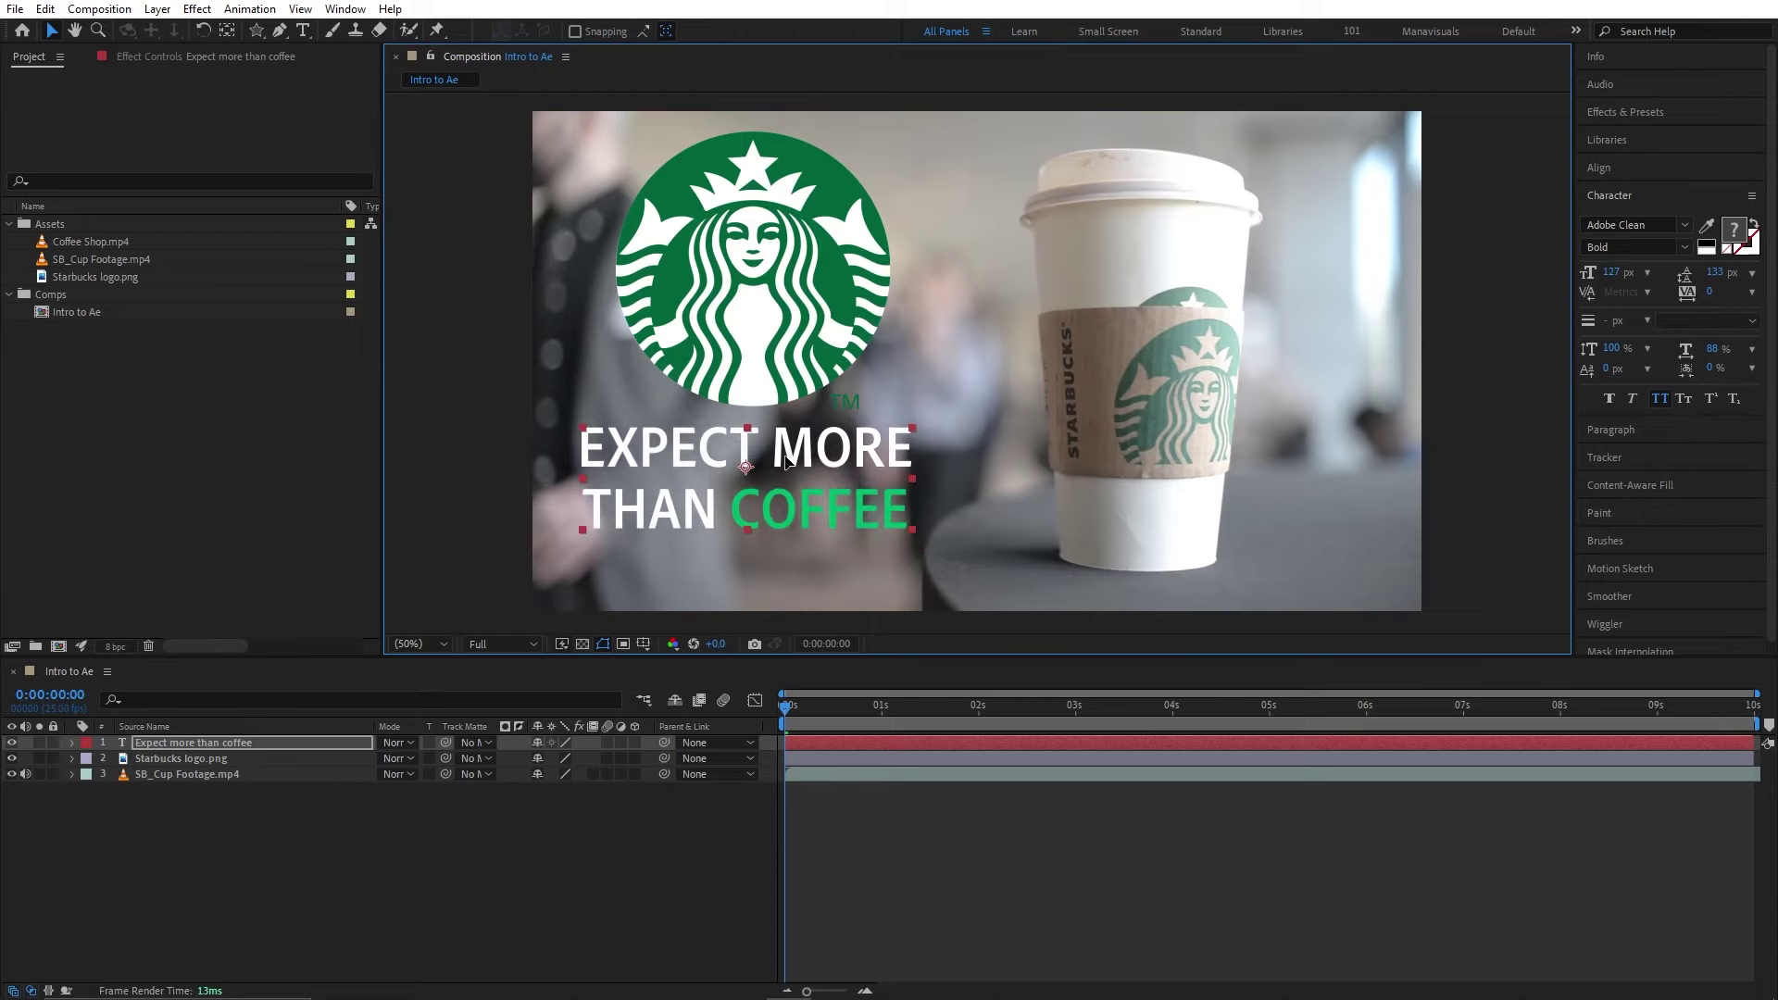
click(1608, 400)
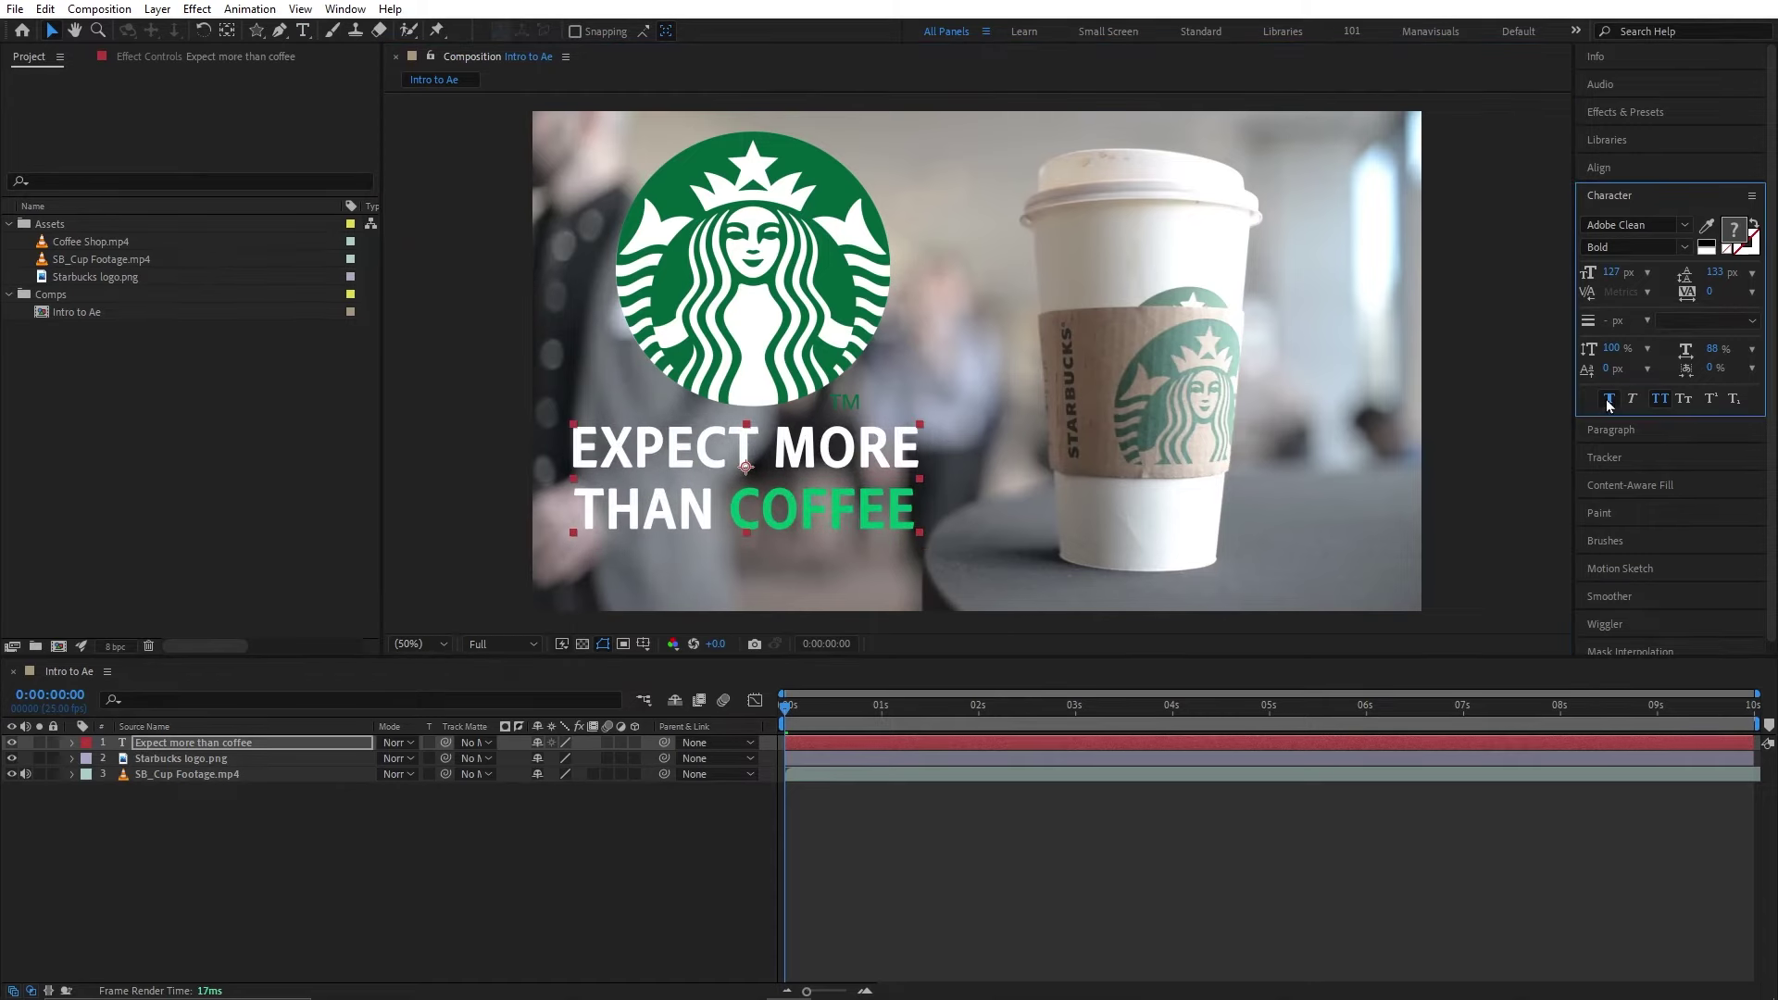
click(1619, 431)
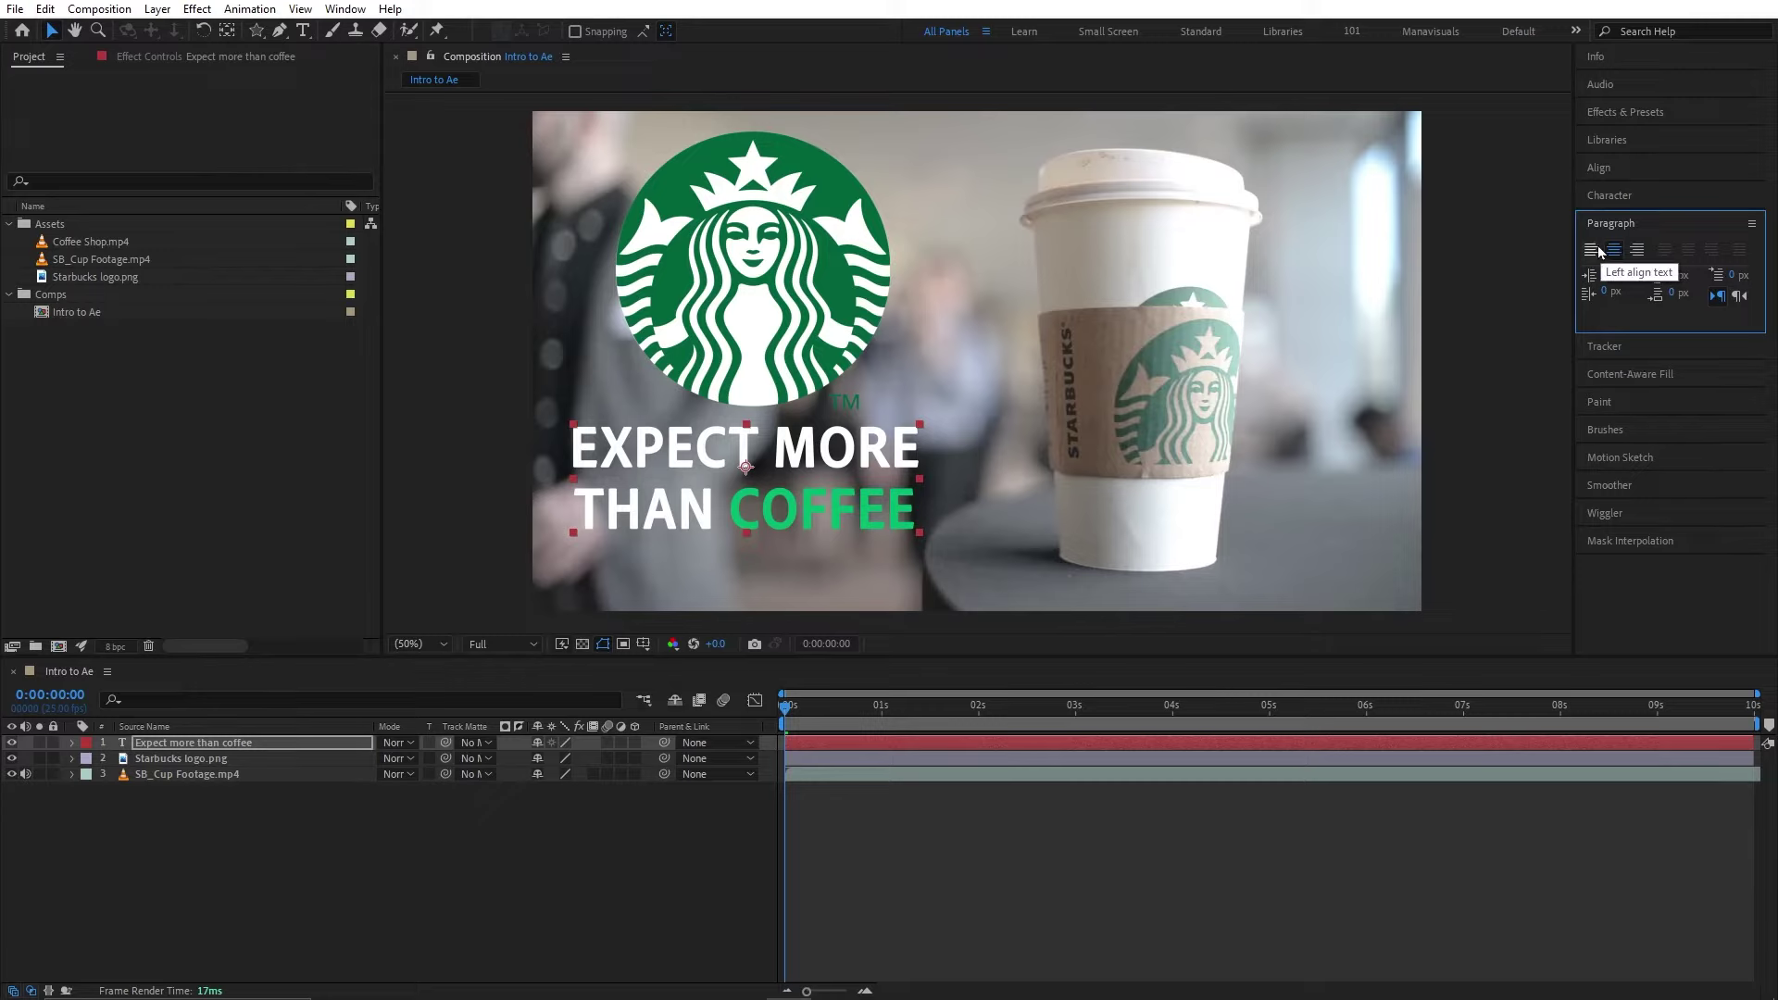
click(1616, 250)
click(1603, 196)
click(1611, 429)
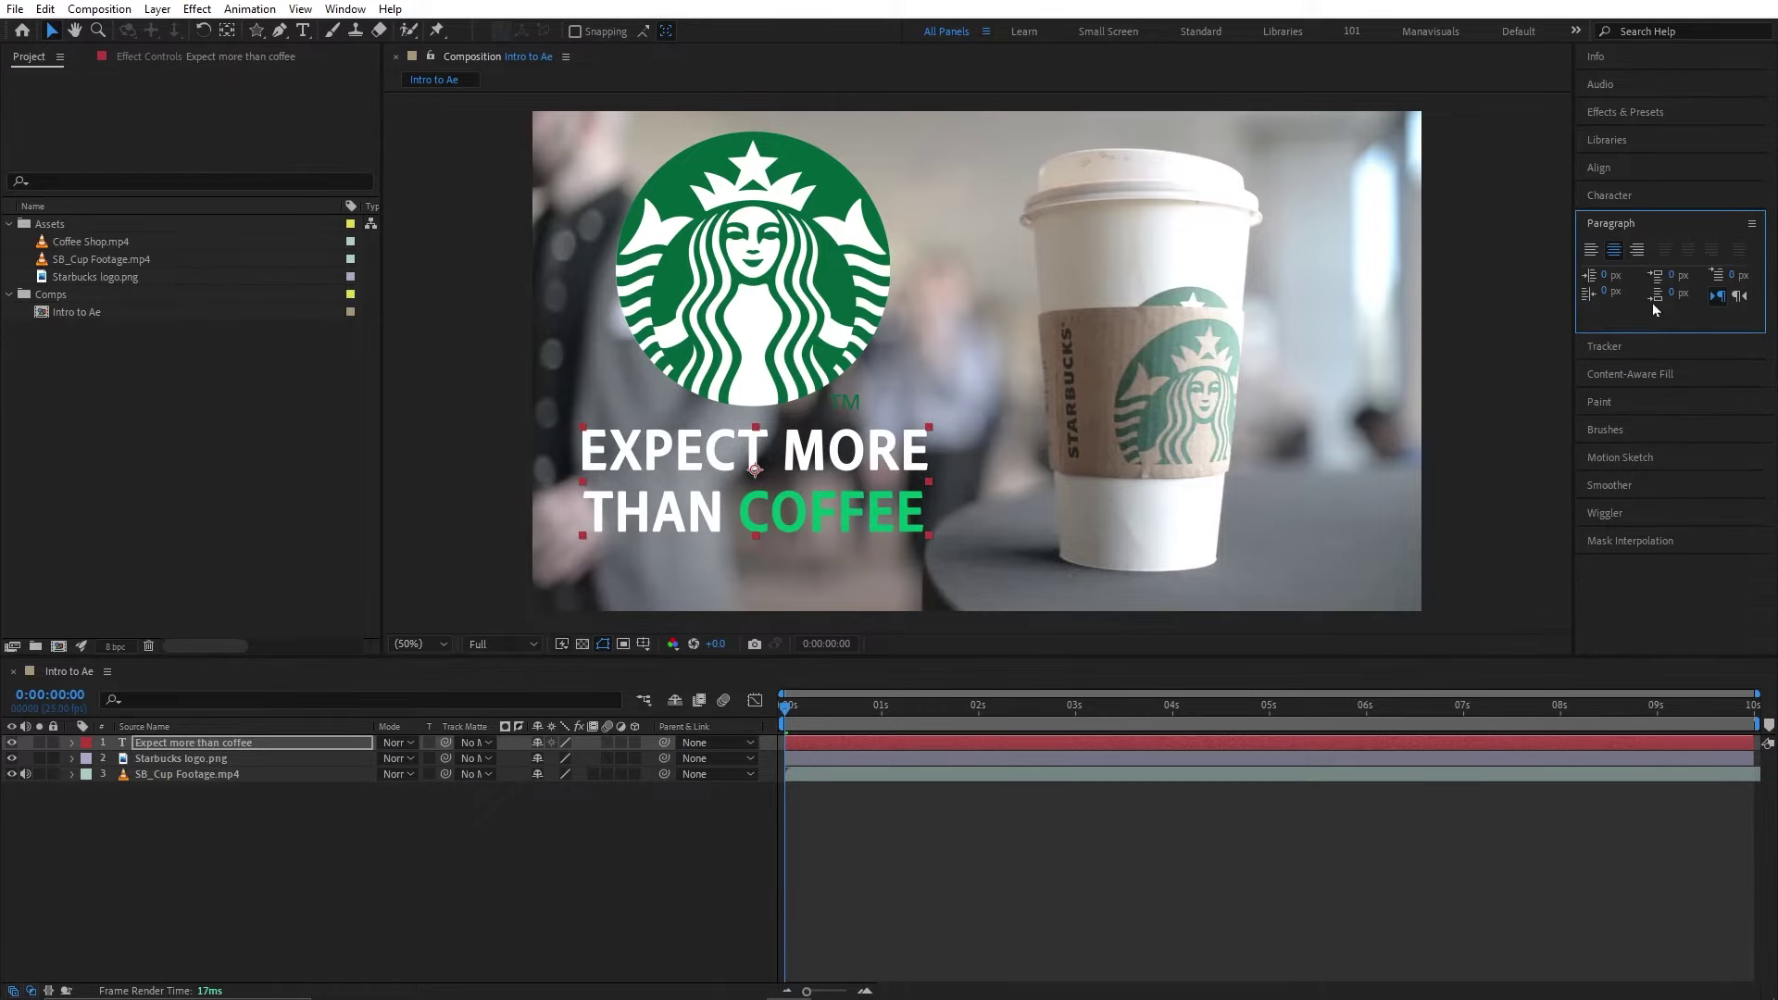
- Restore the Character panel from the Window menu and widen it
click(345, 9)
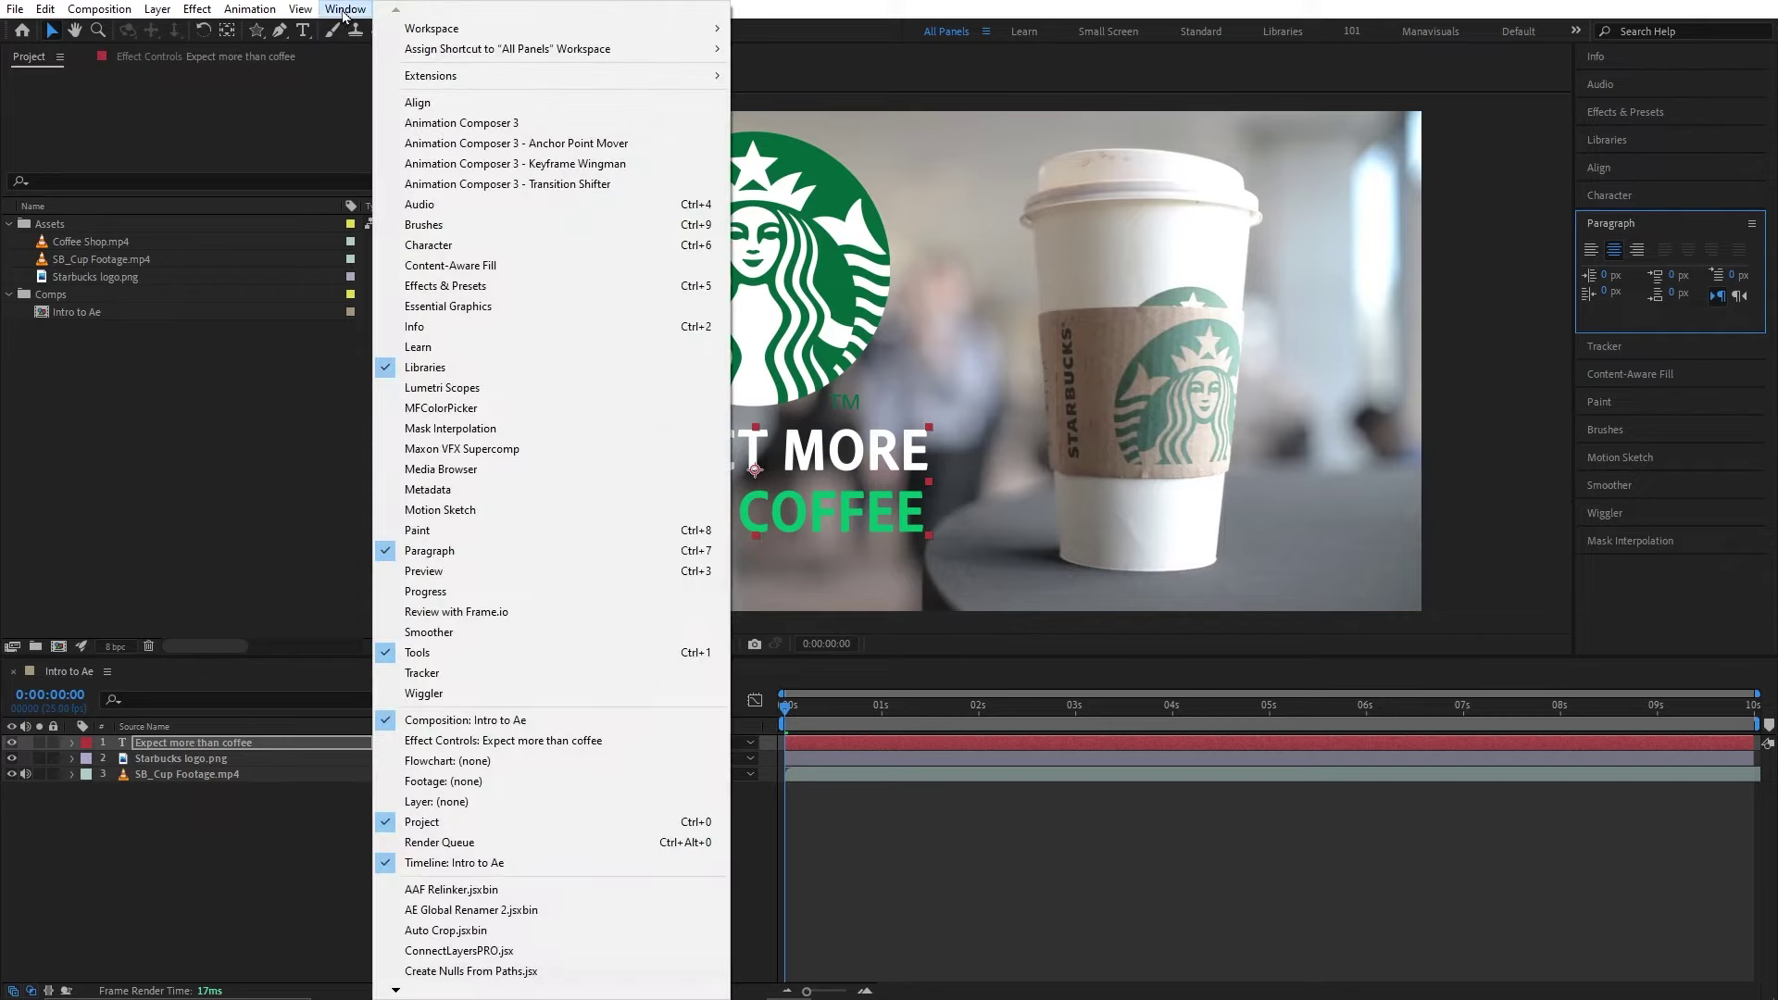
click(496, 253)
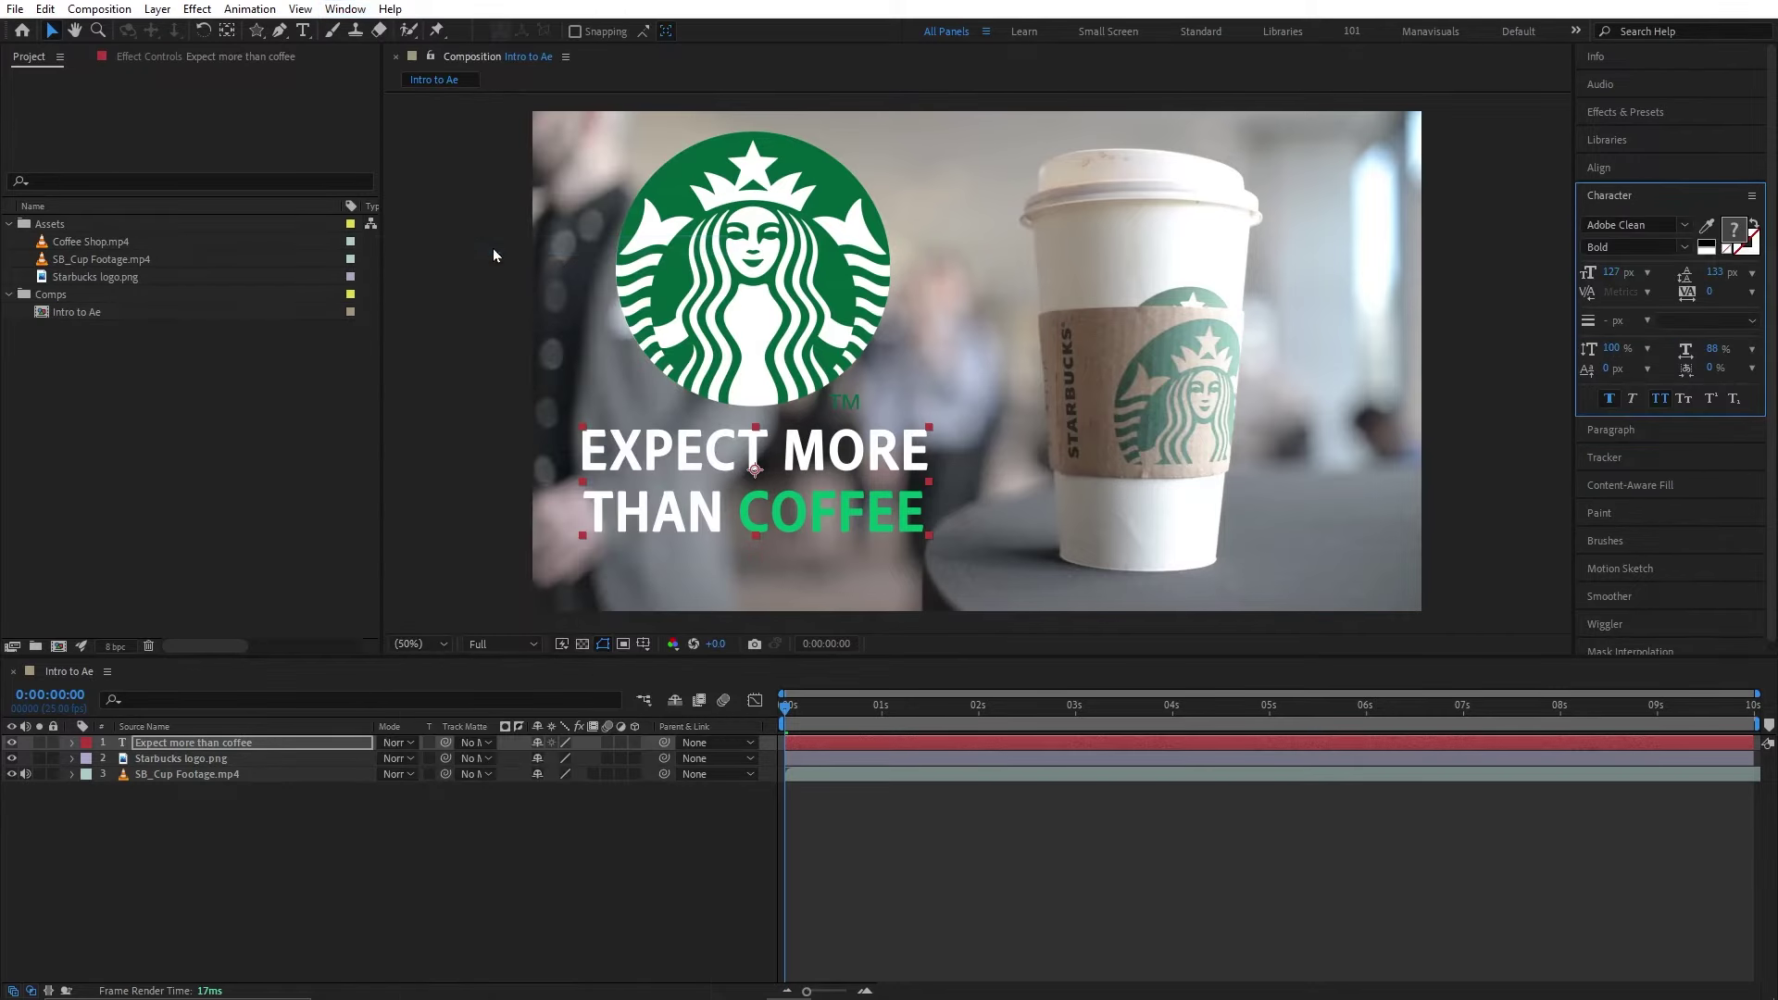
drag(1575, 287, 1525, 305)
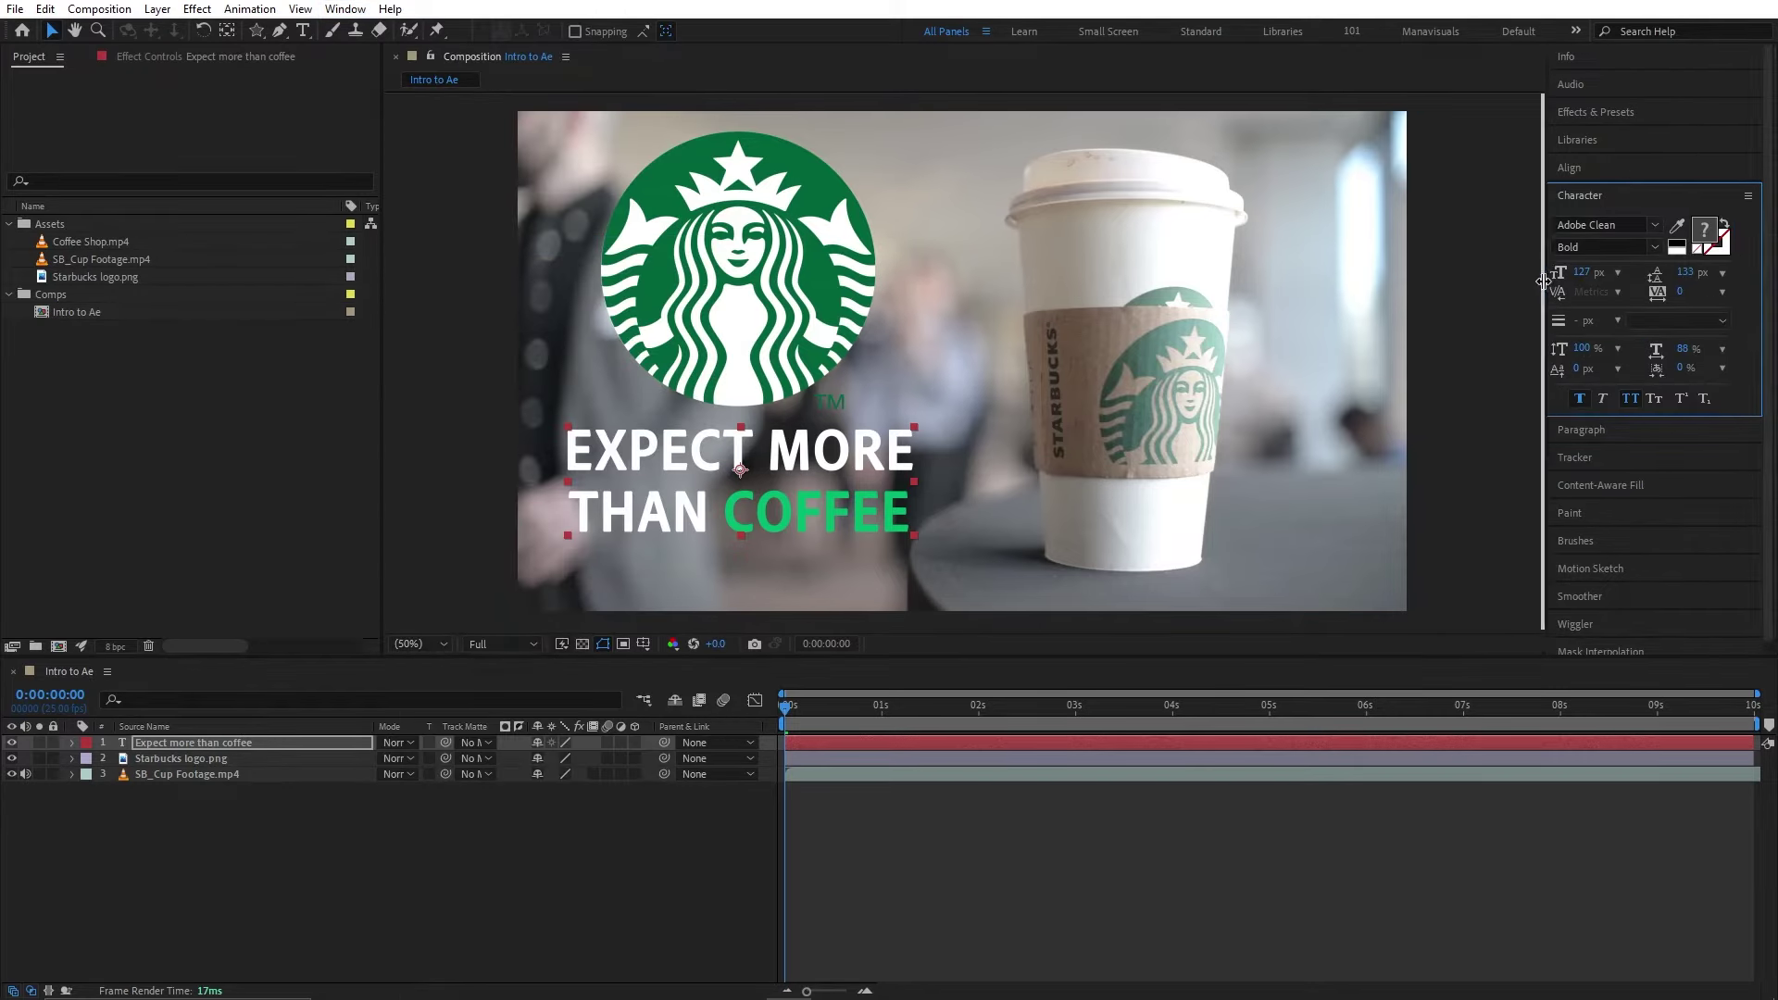
click(1399, 331)
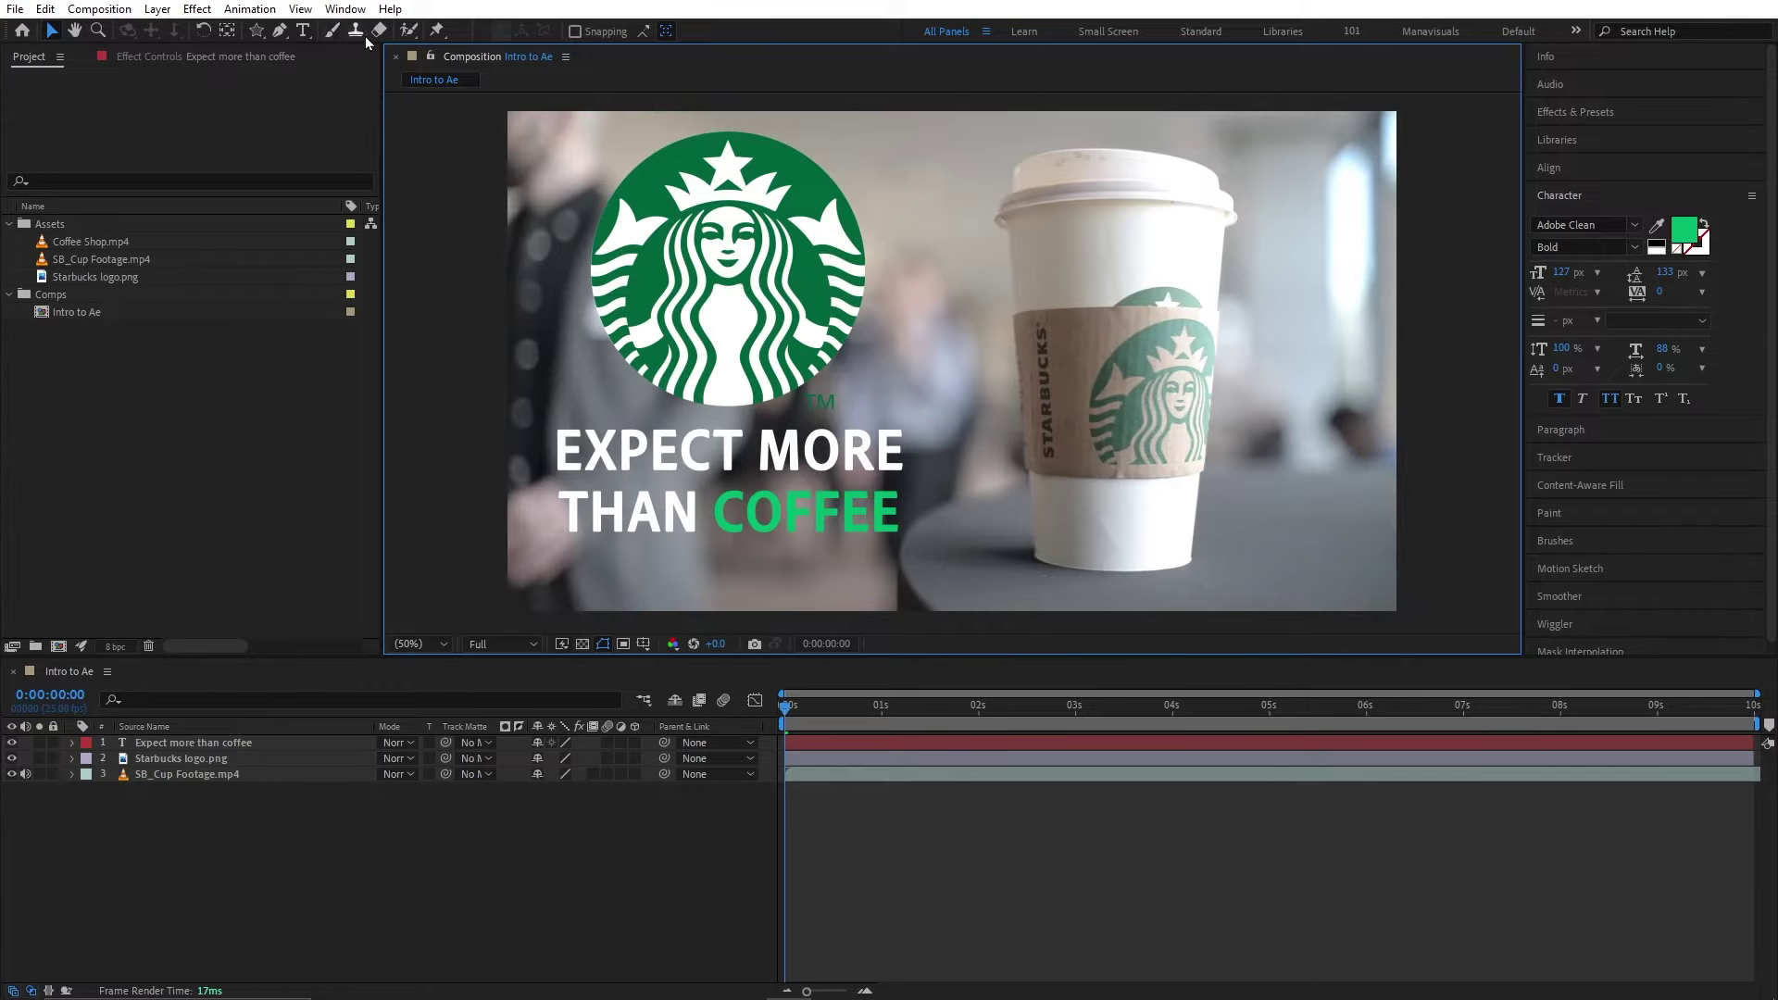
double_click(232, 774)
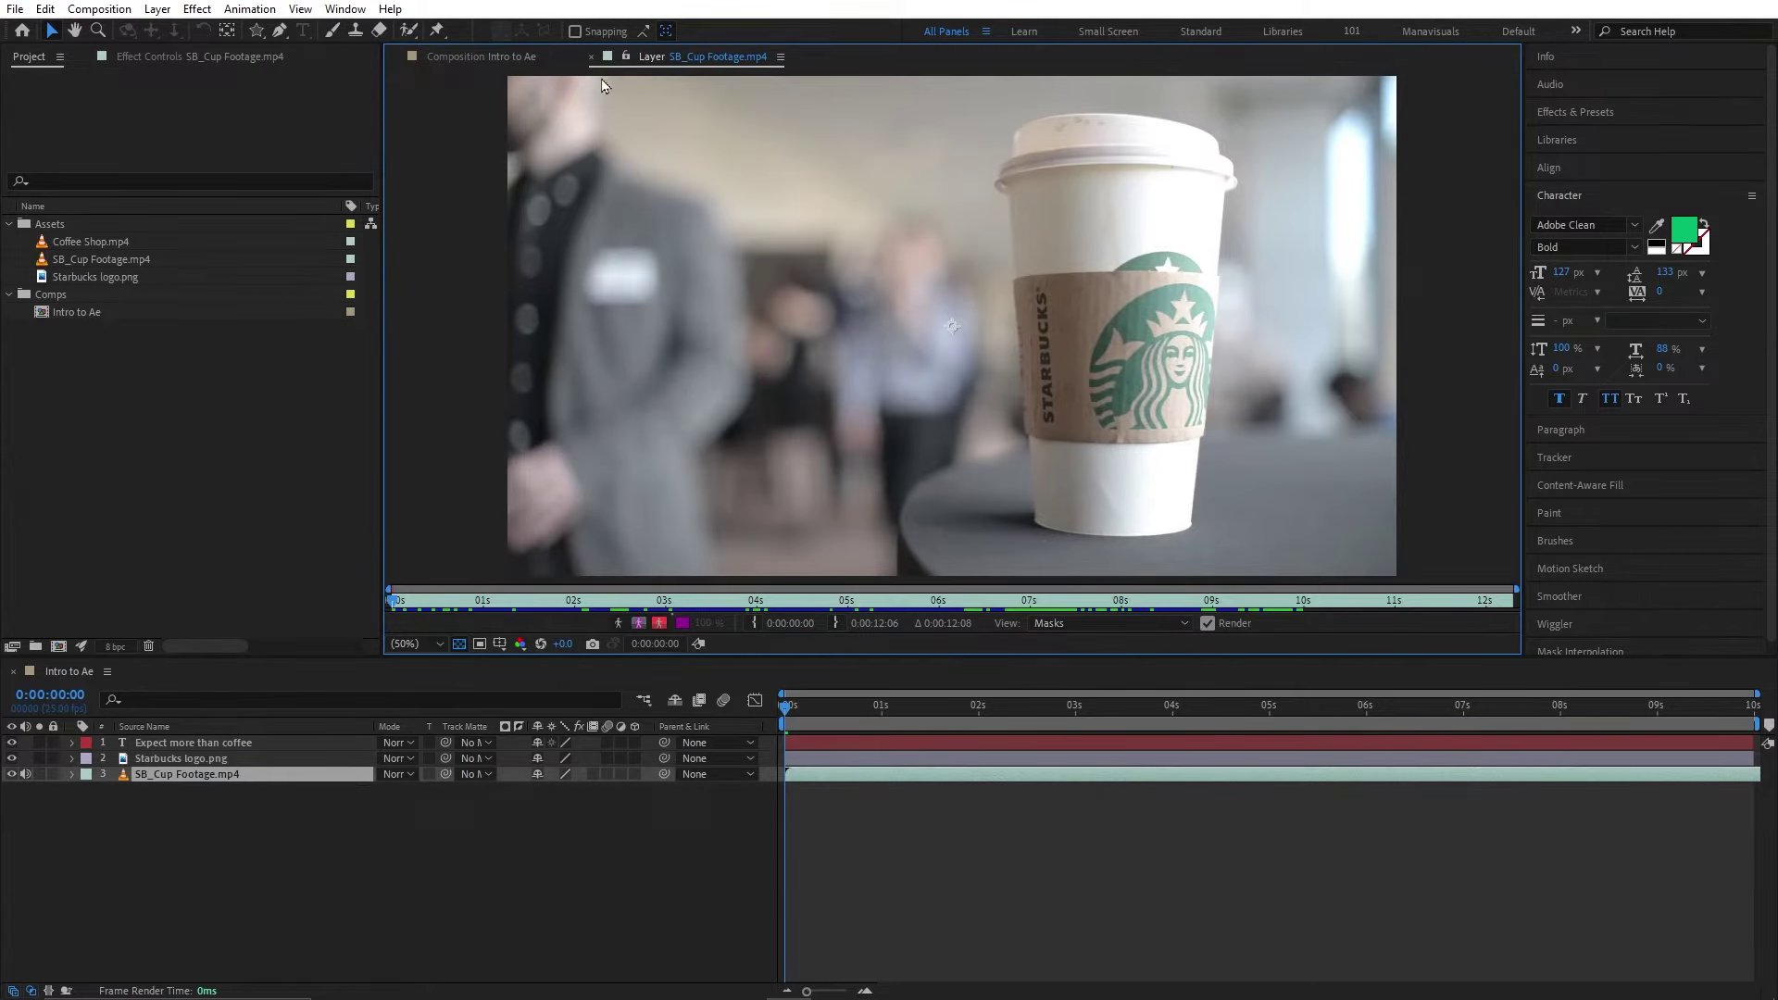
click(491, 57)
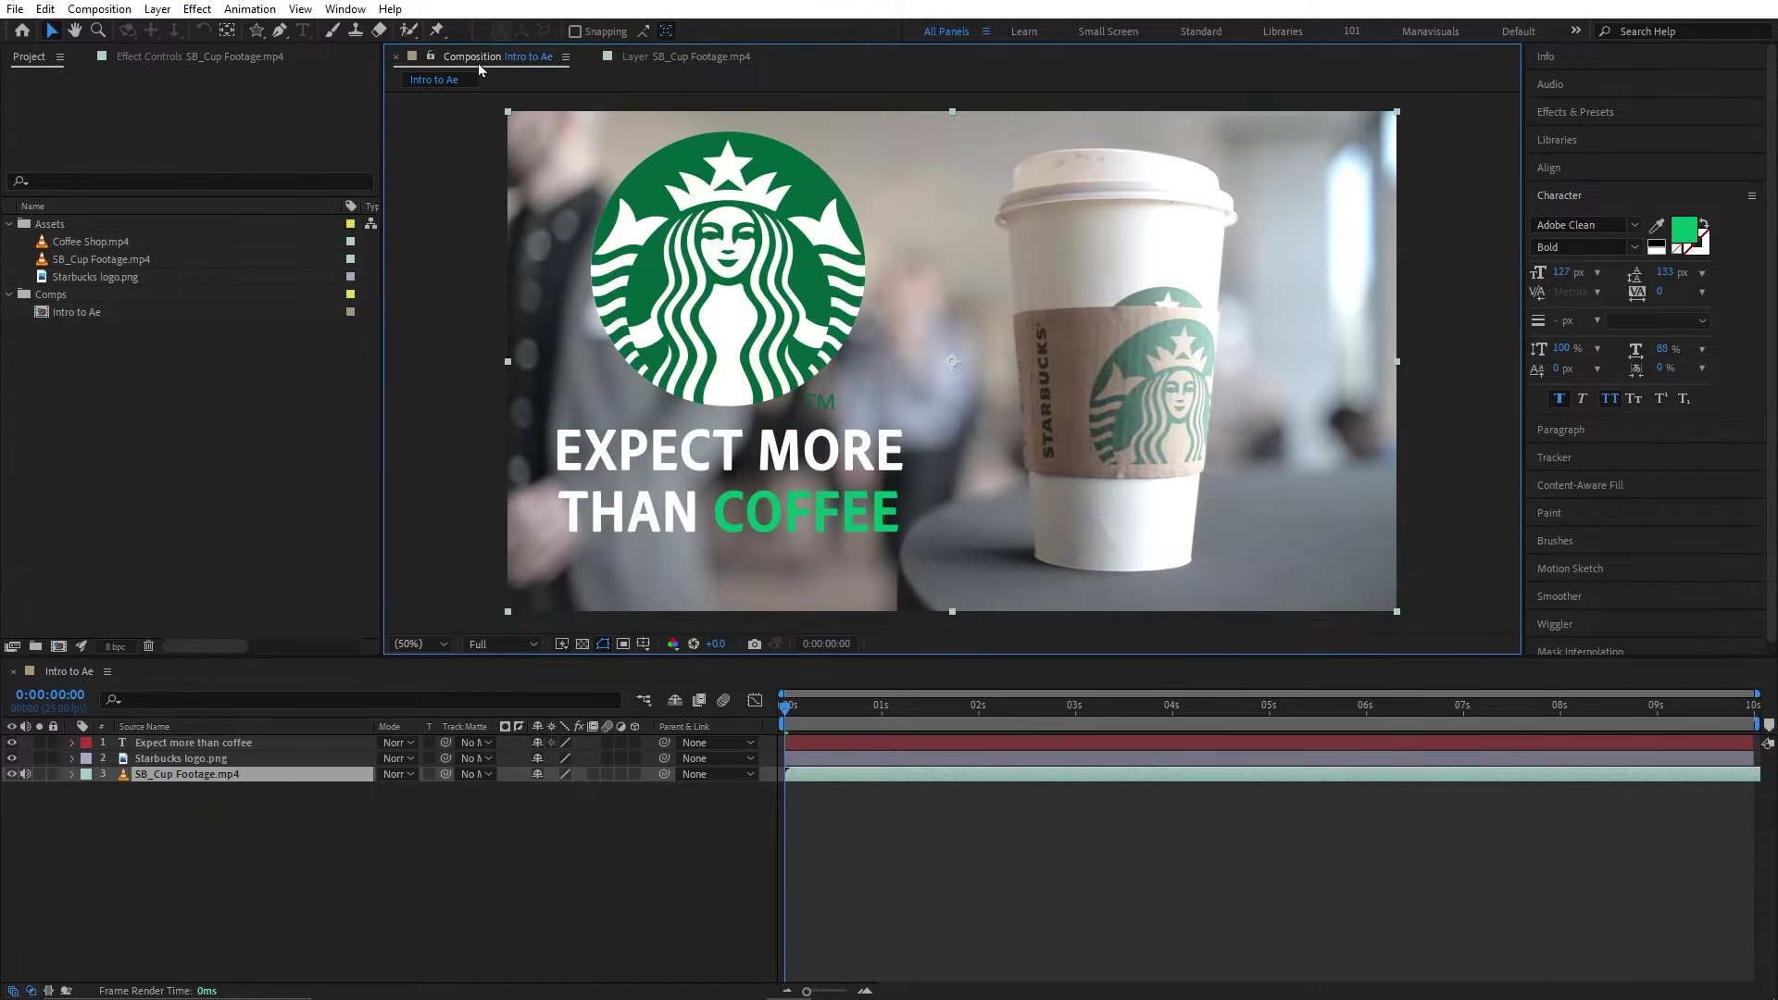
click(713, 59)
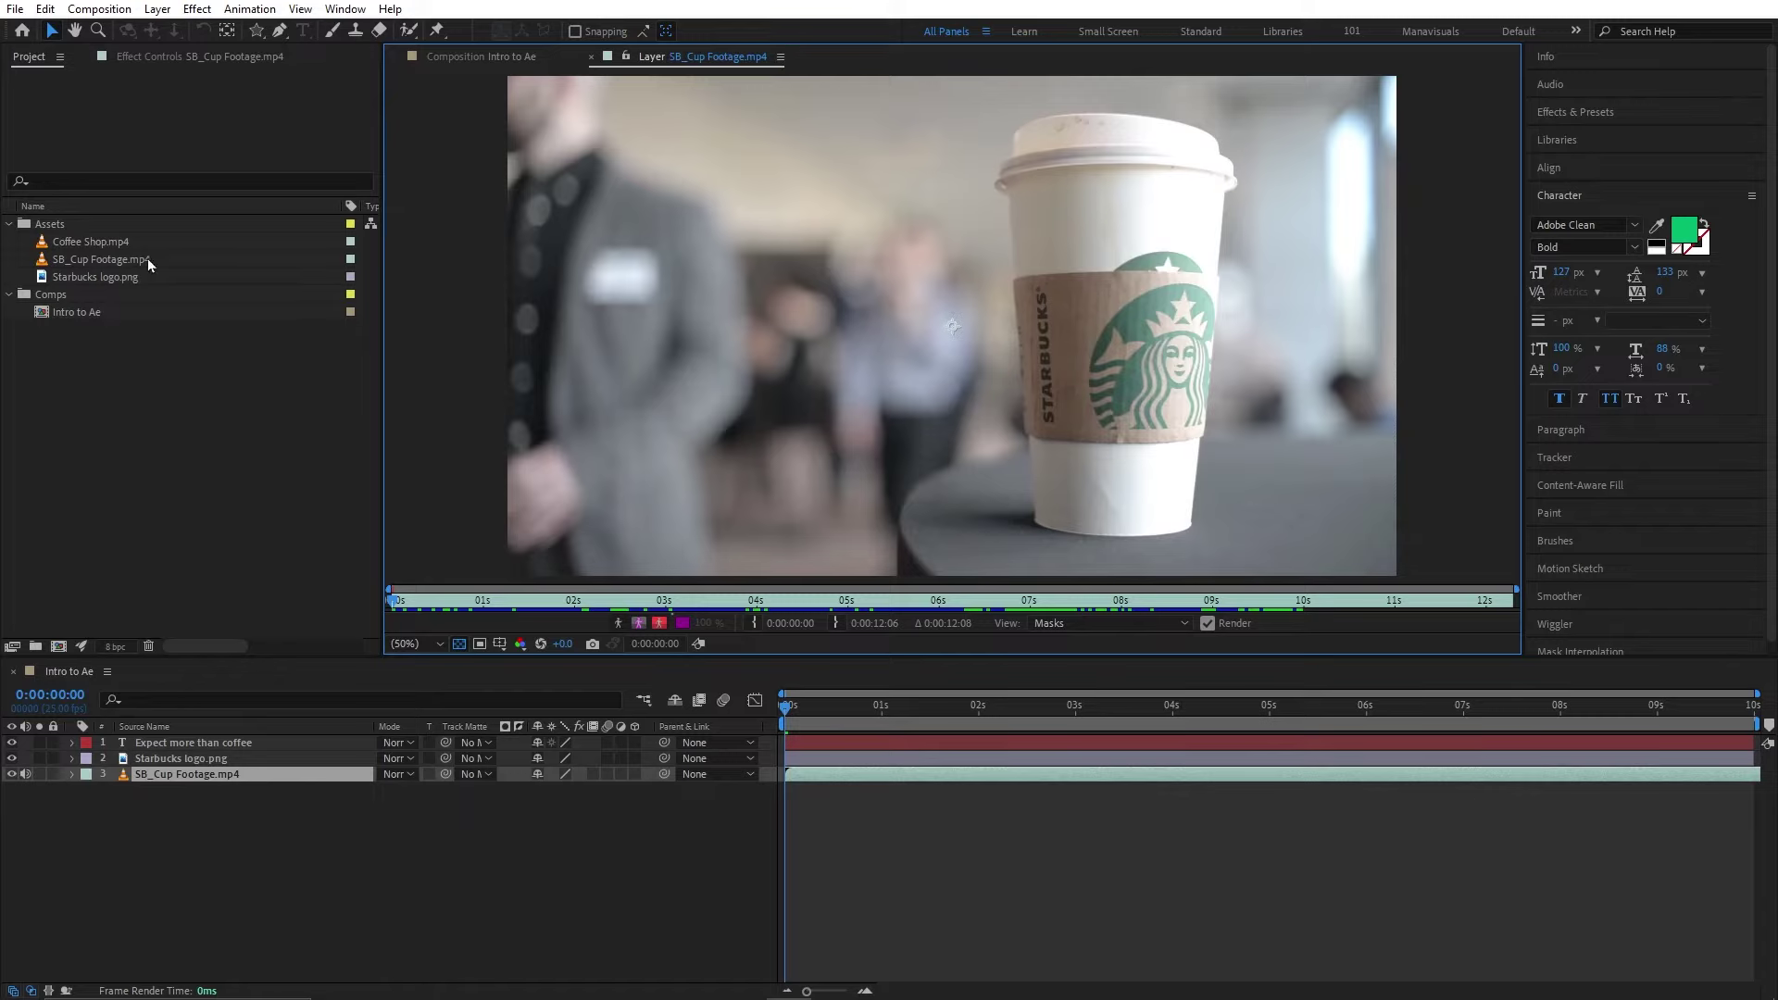
double_click(122, 260)
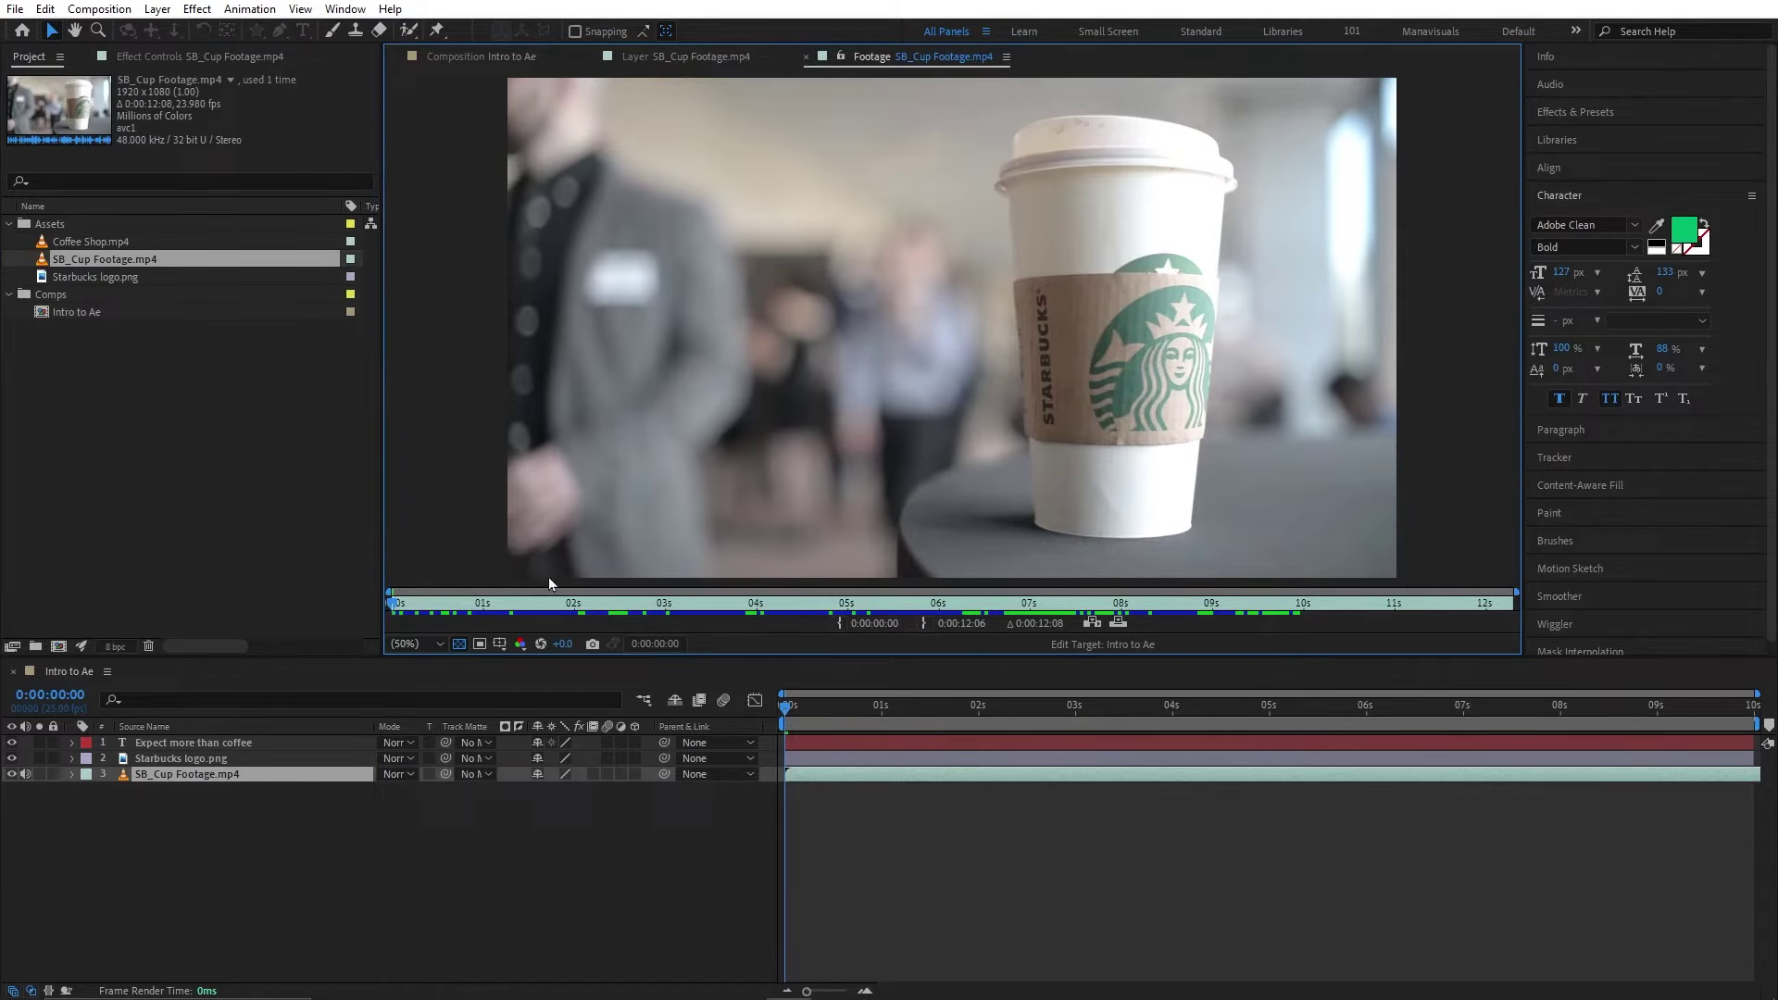
drag(469, 602, 666, 606)
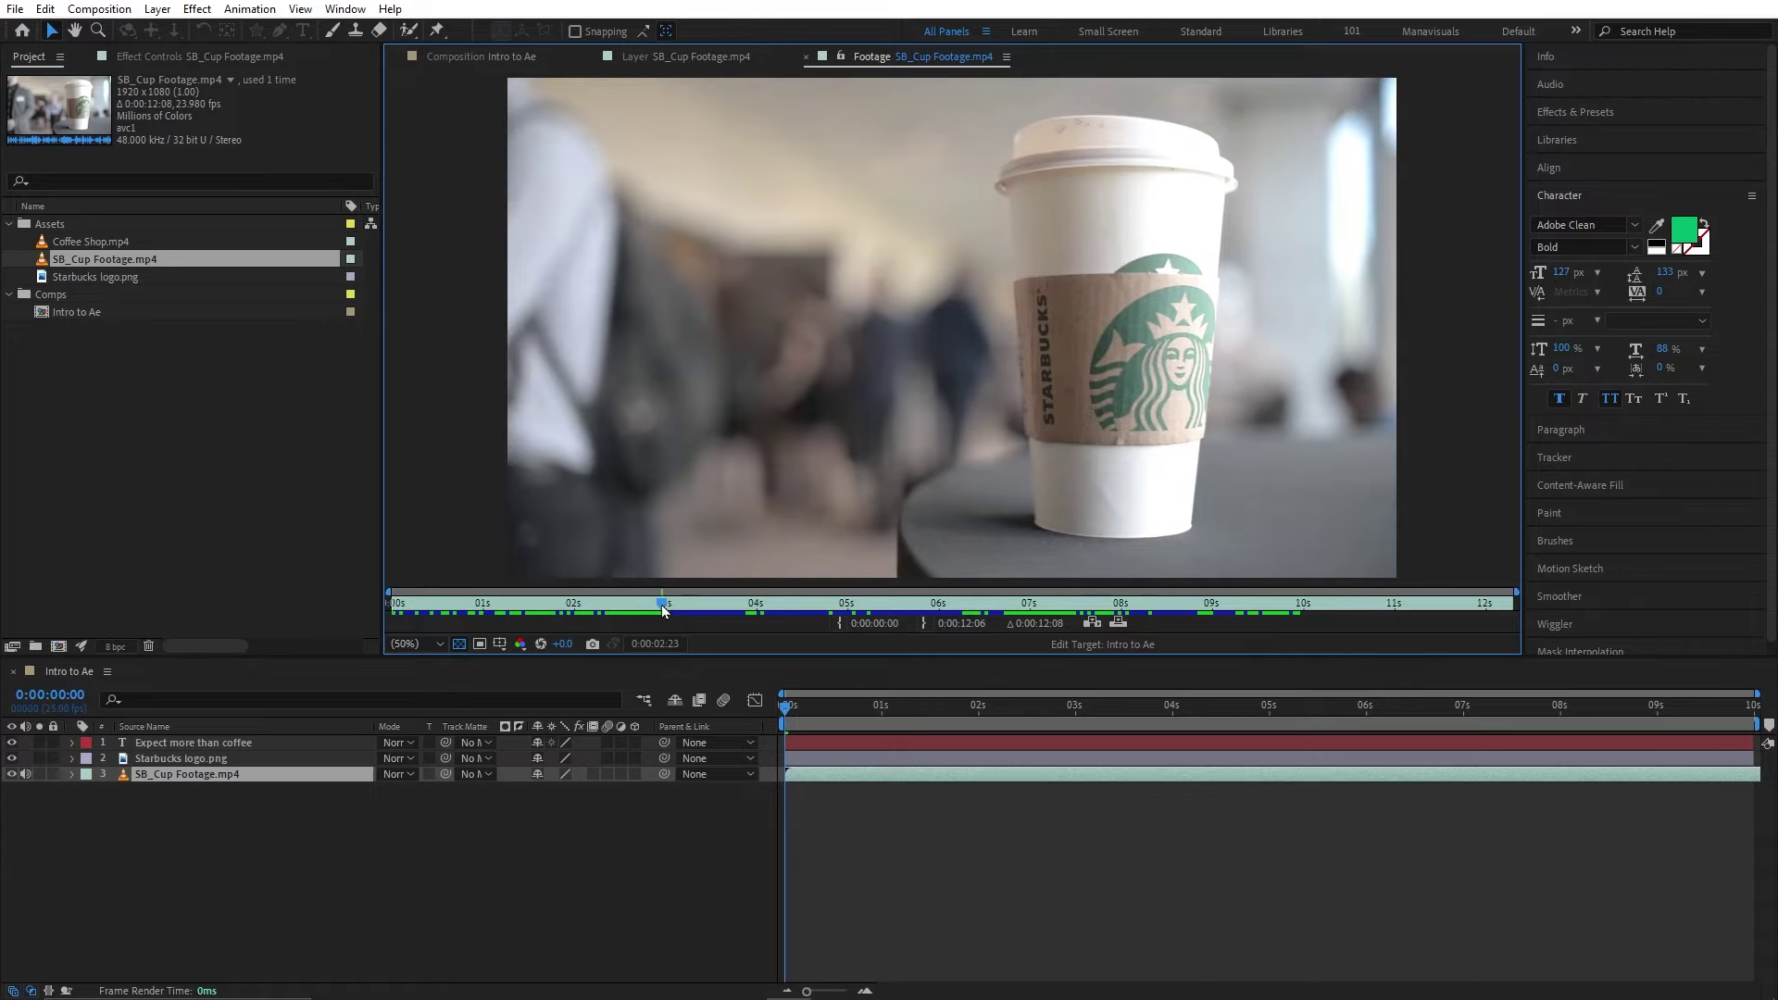
click(840, 625)
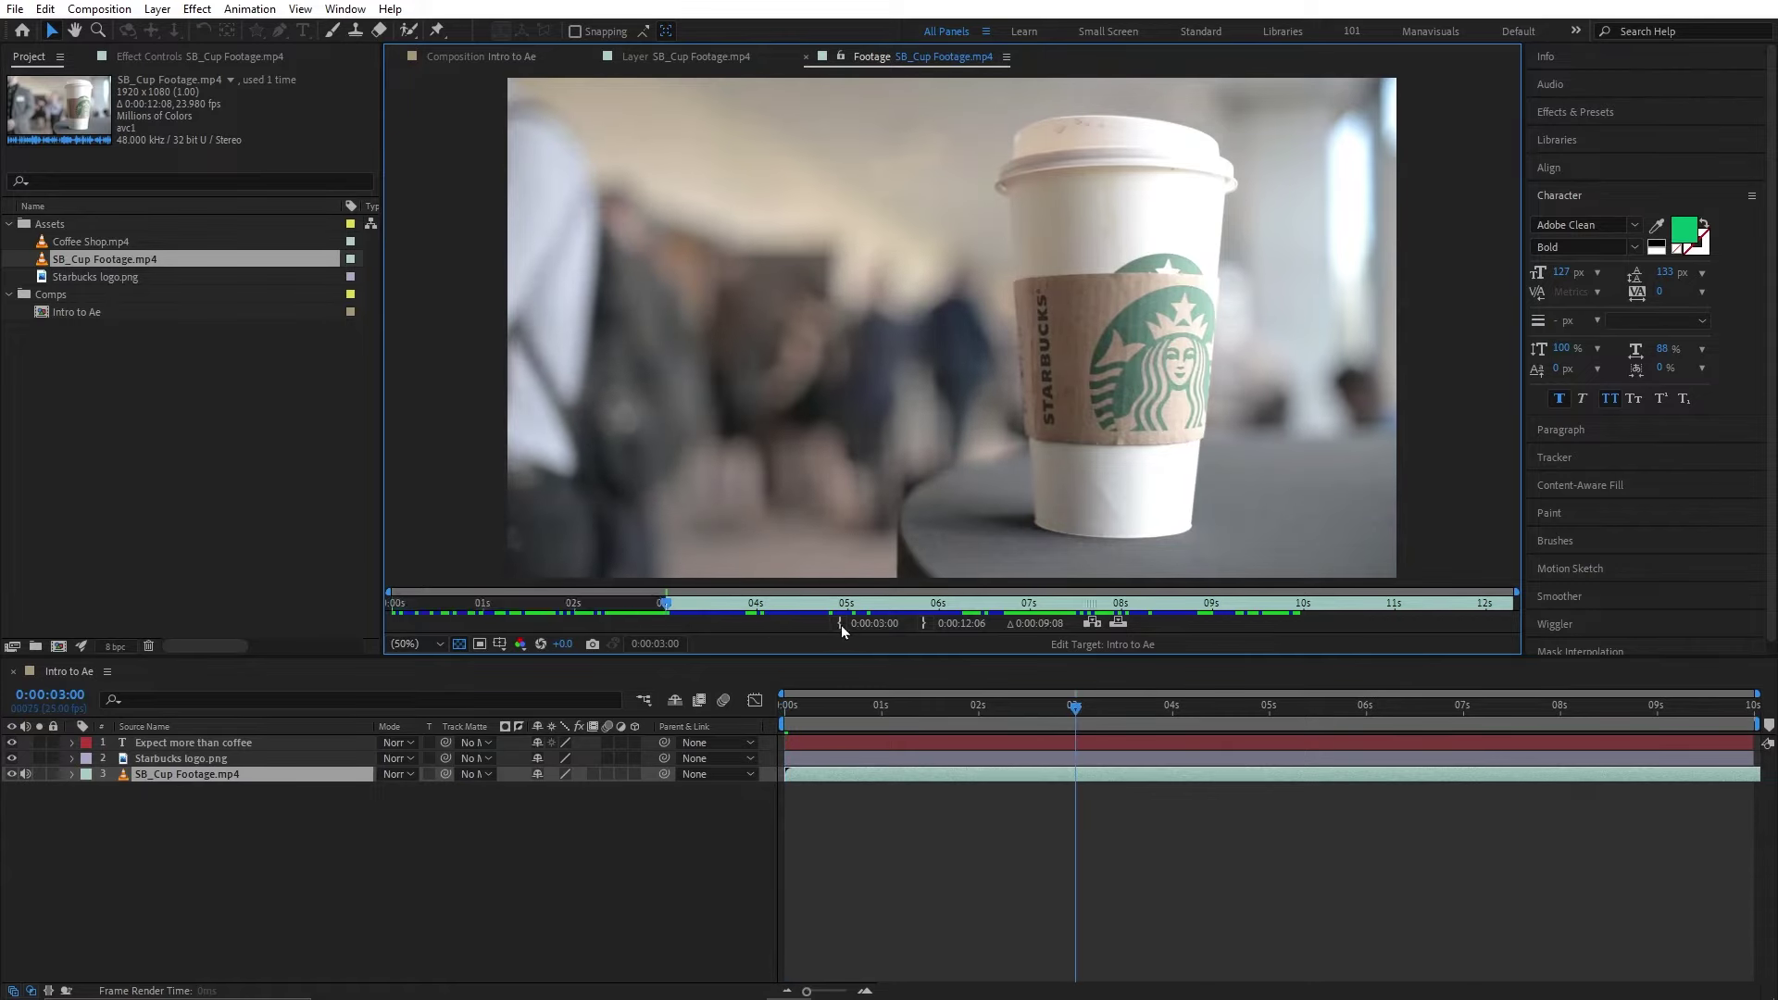
drag(866, 606, 1205, 603)
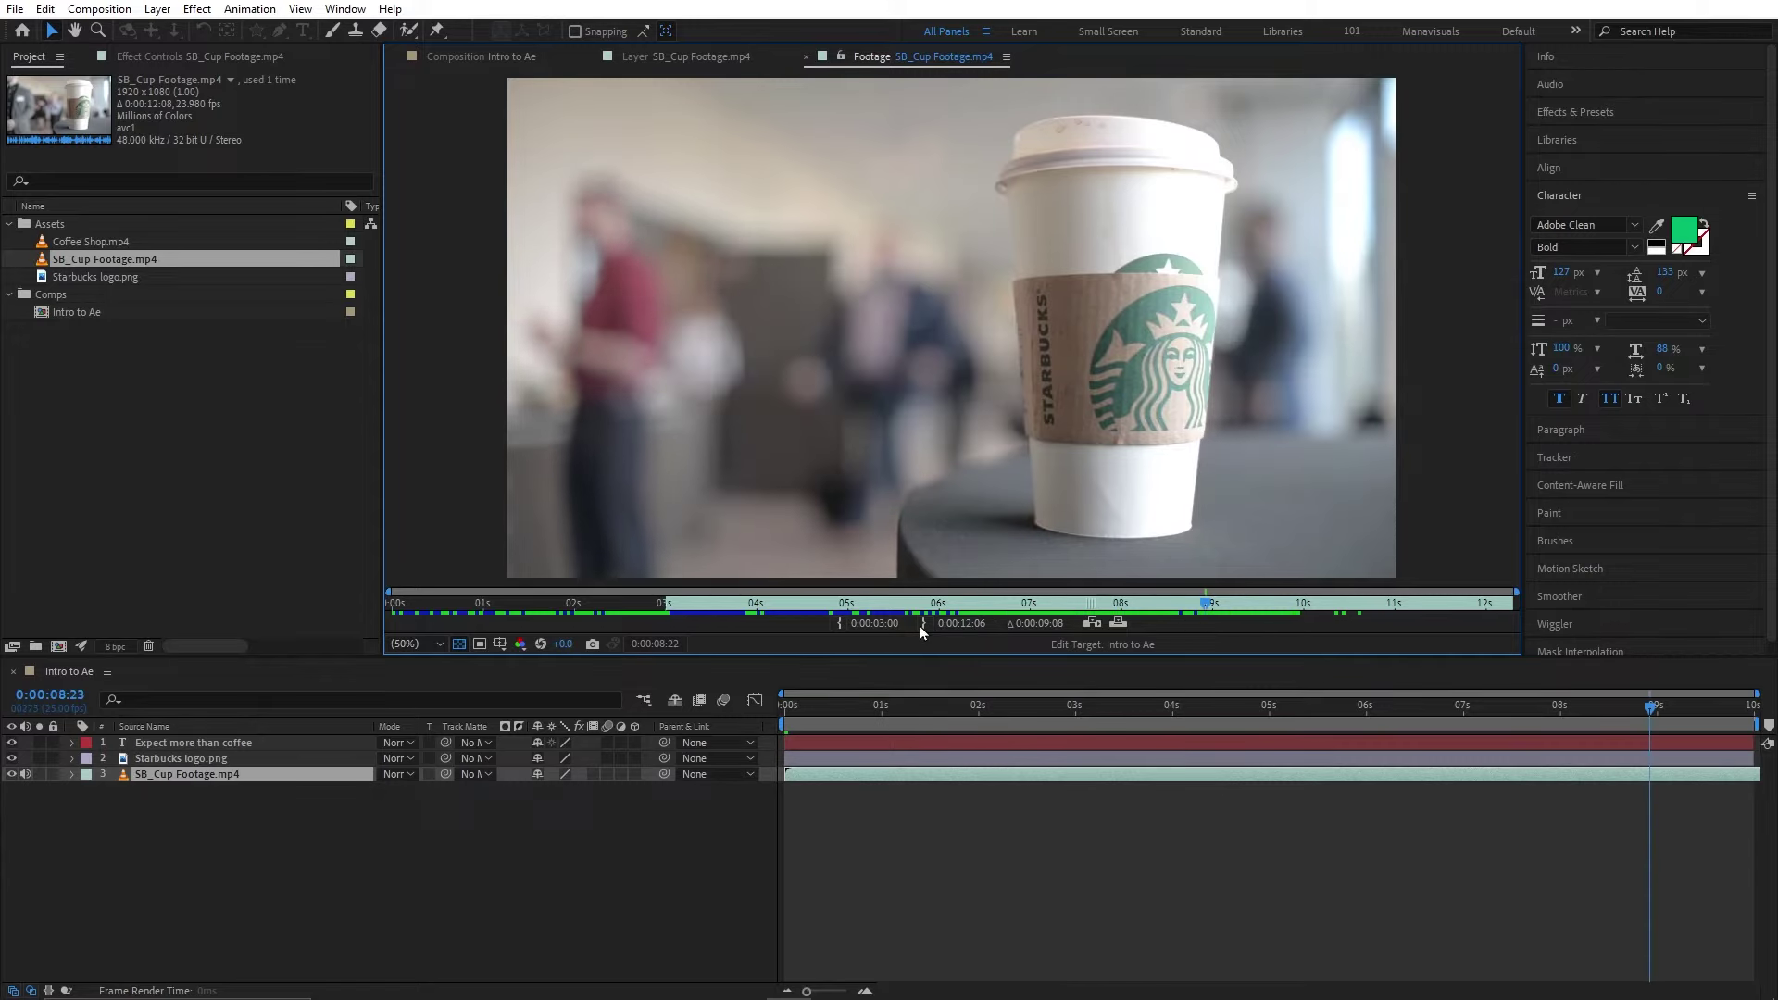
click(920, 626)
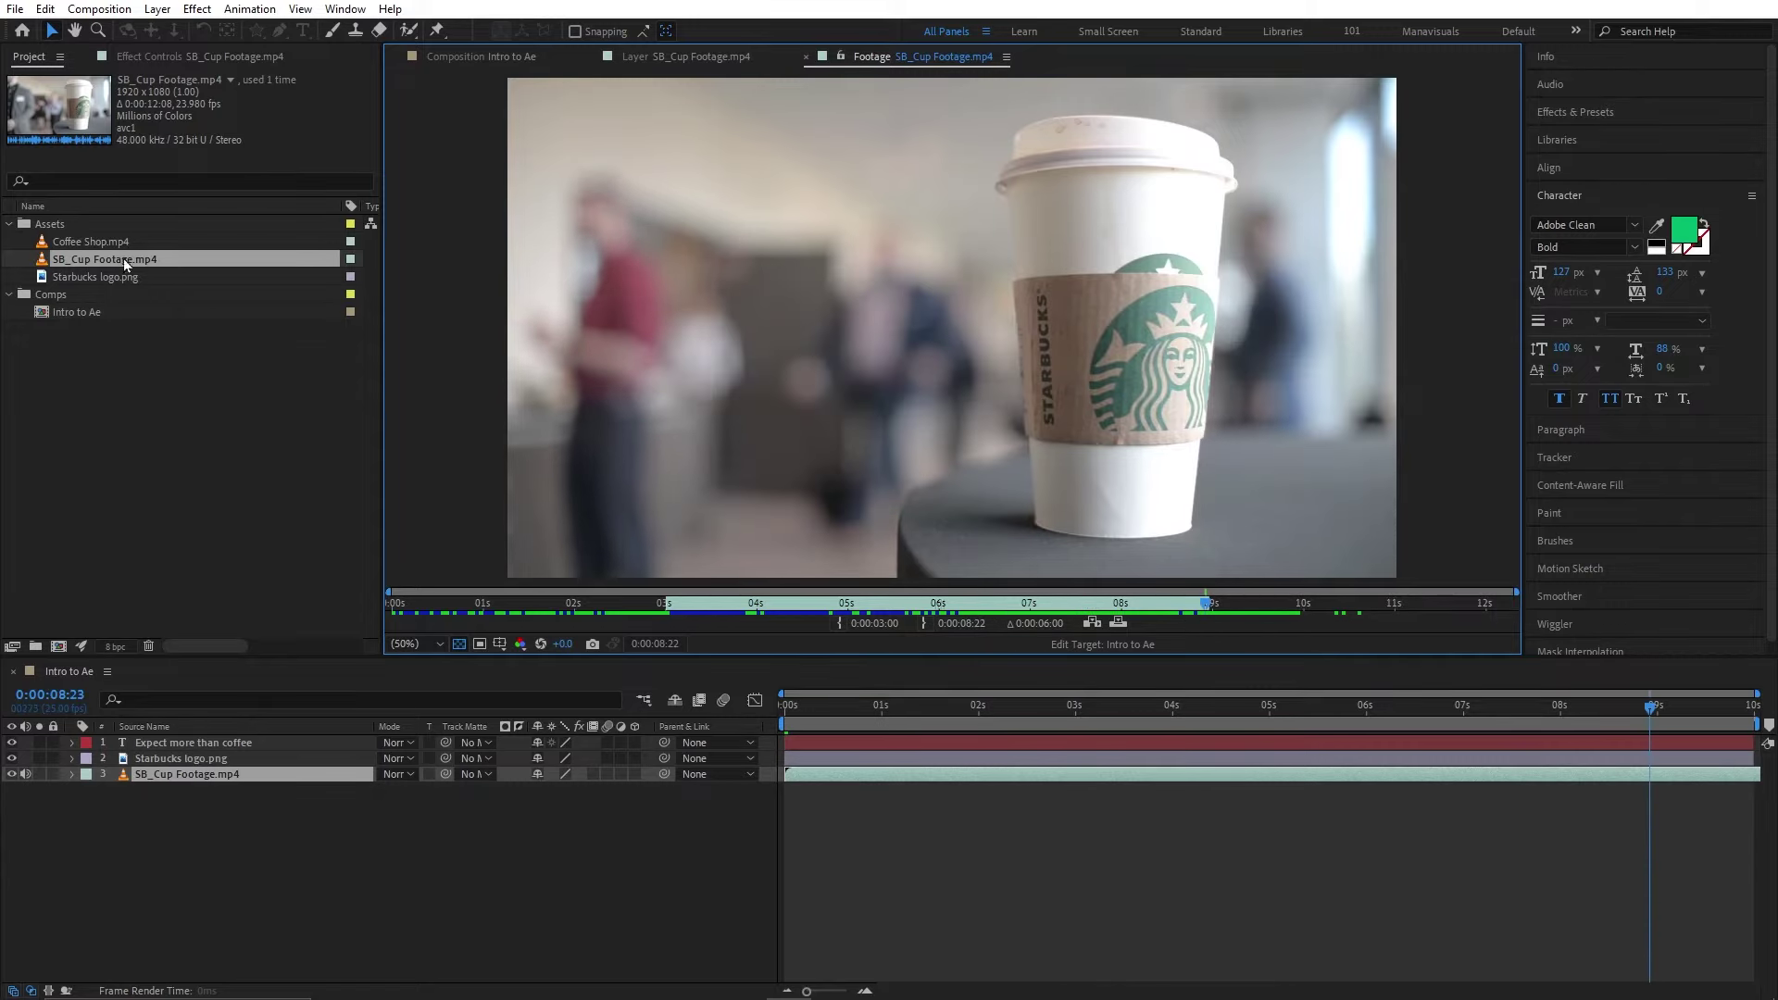
drag(125, 258, 209, 739)
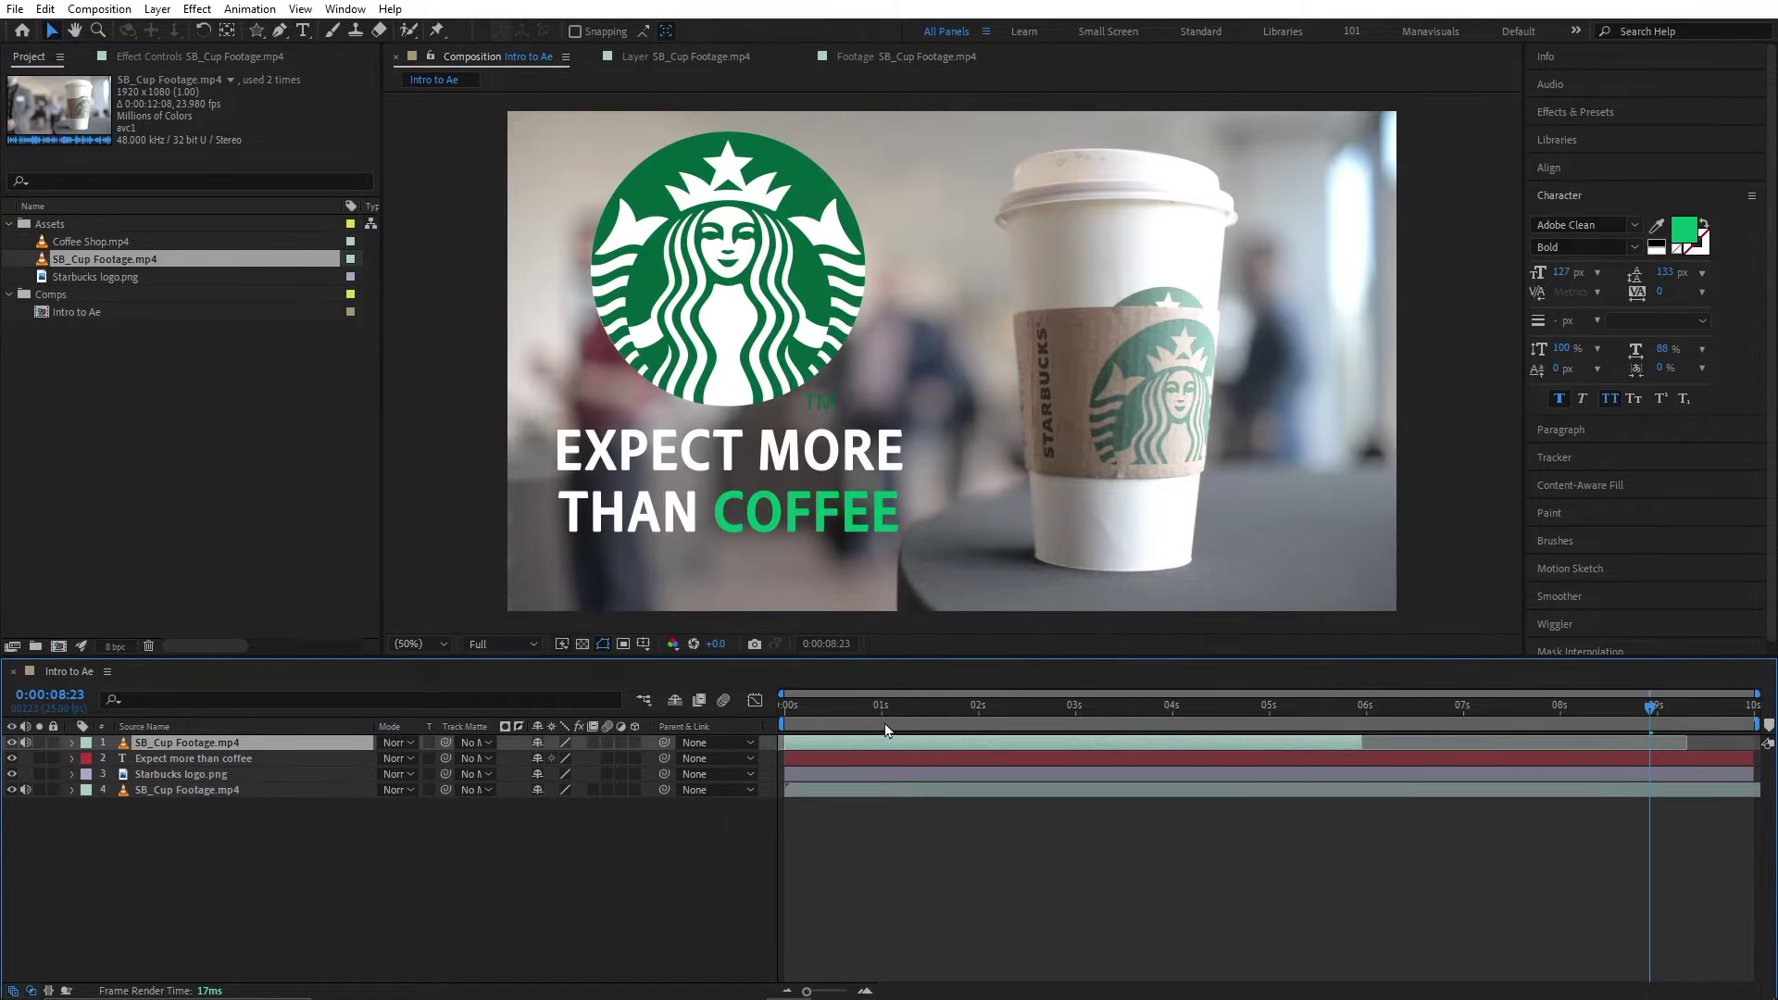
mouse_move(857, 706)
mouse_down()
mouse_move(809, 706)
mouse_move(788, 655)
mouse_up()
double_click(677, 148)
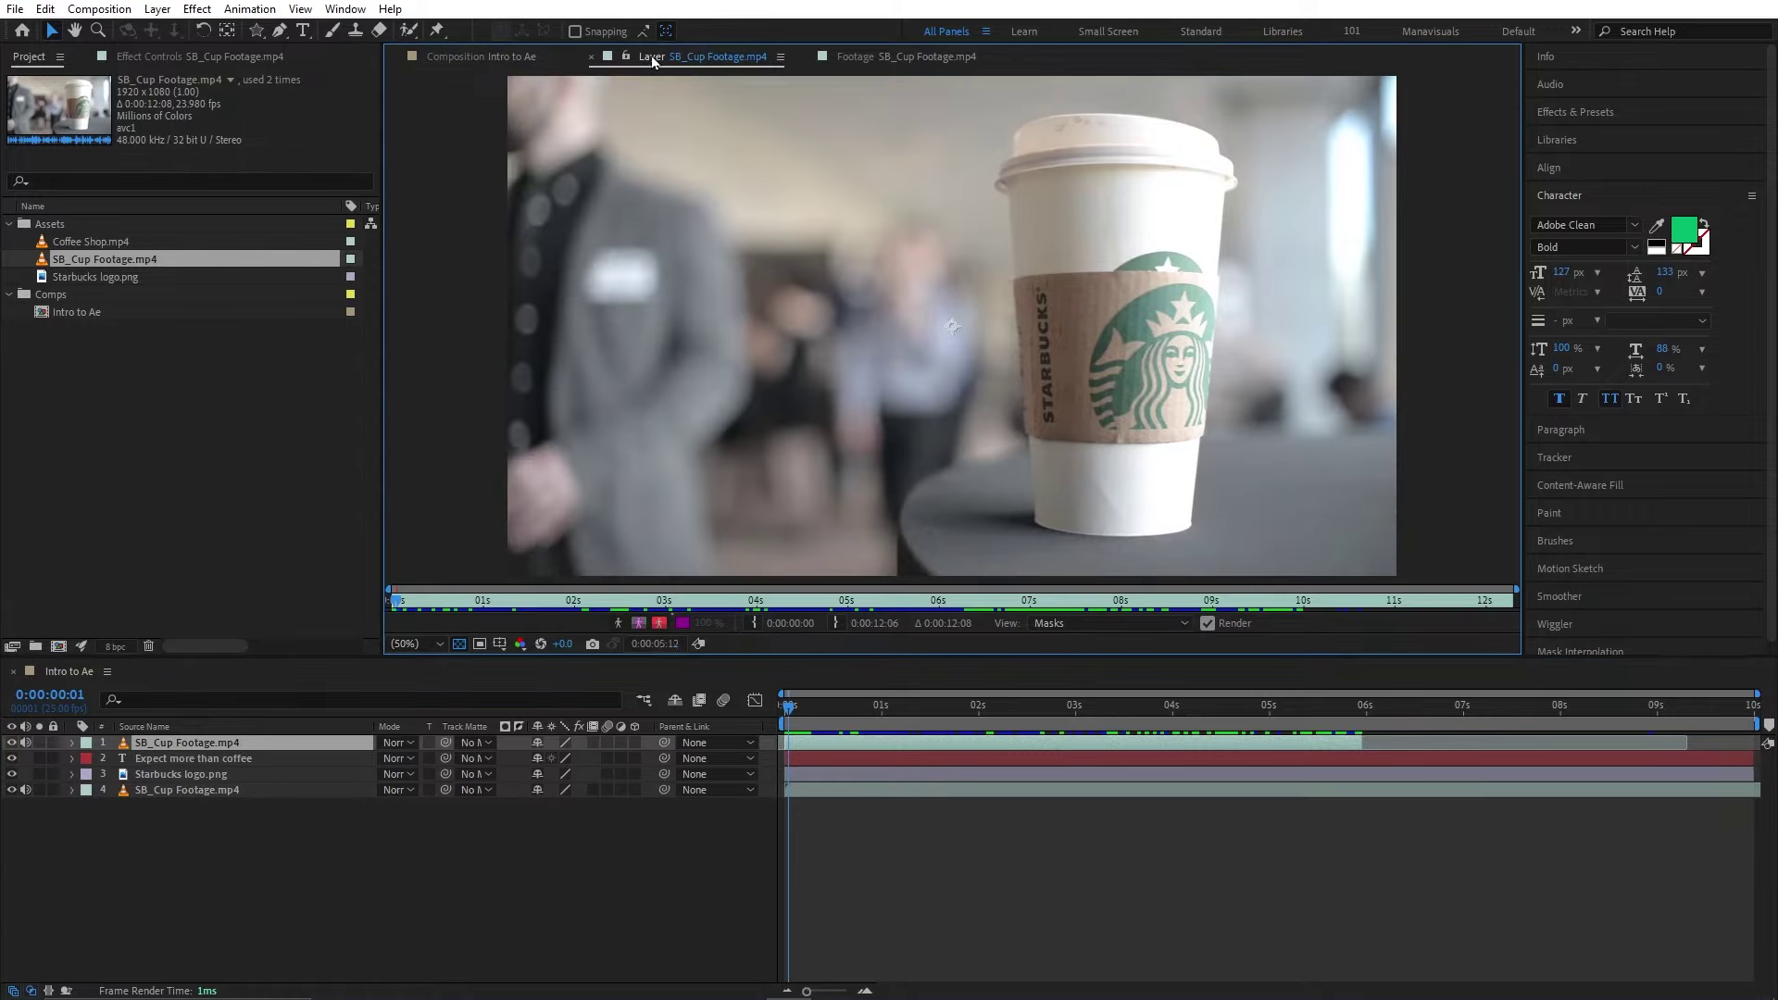
drag(638, 607, 669, 608)
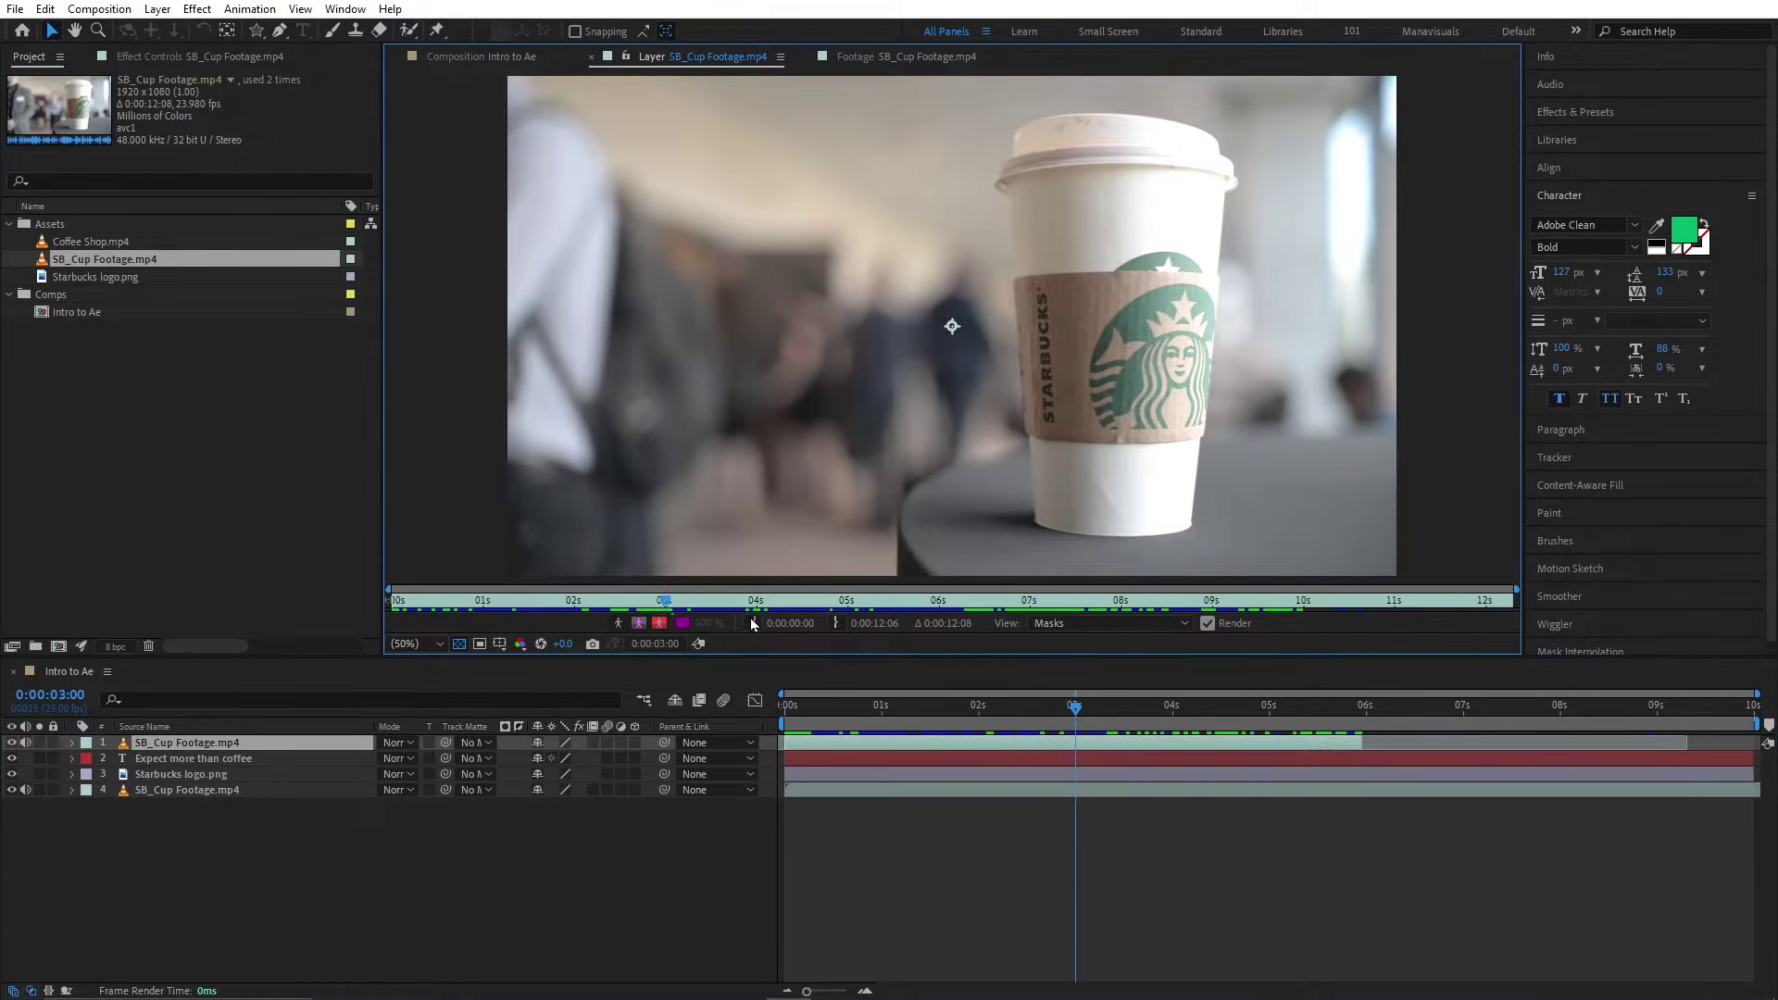
click(752, 624)
click(792, 793)
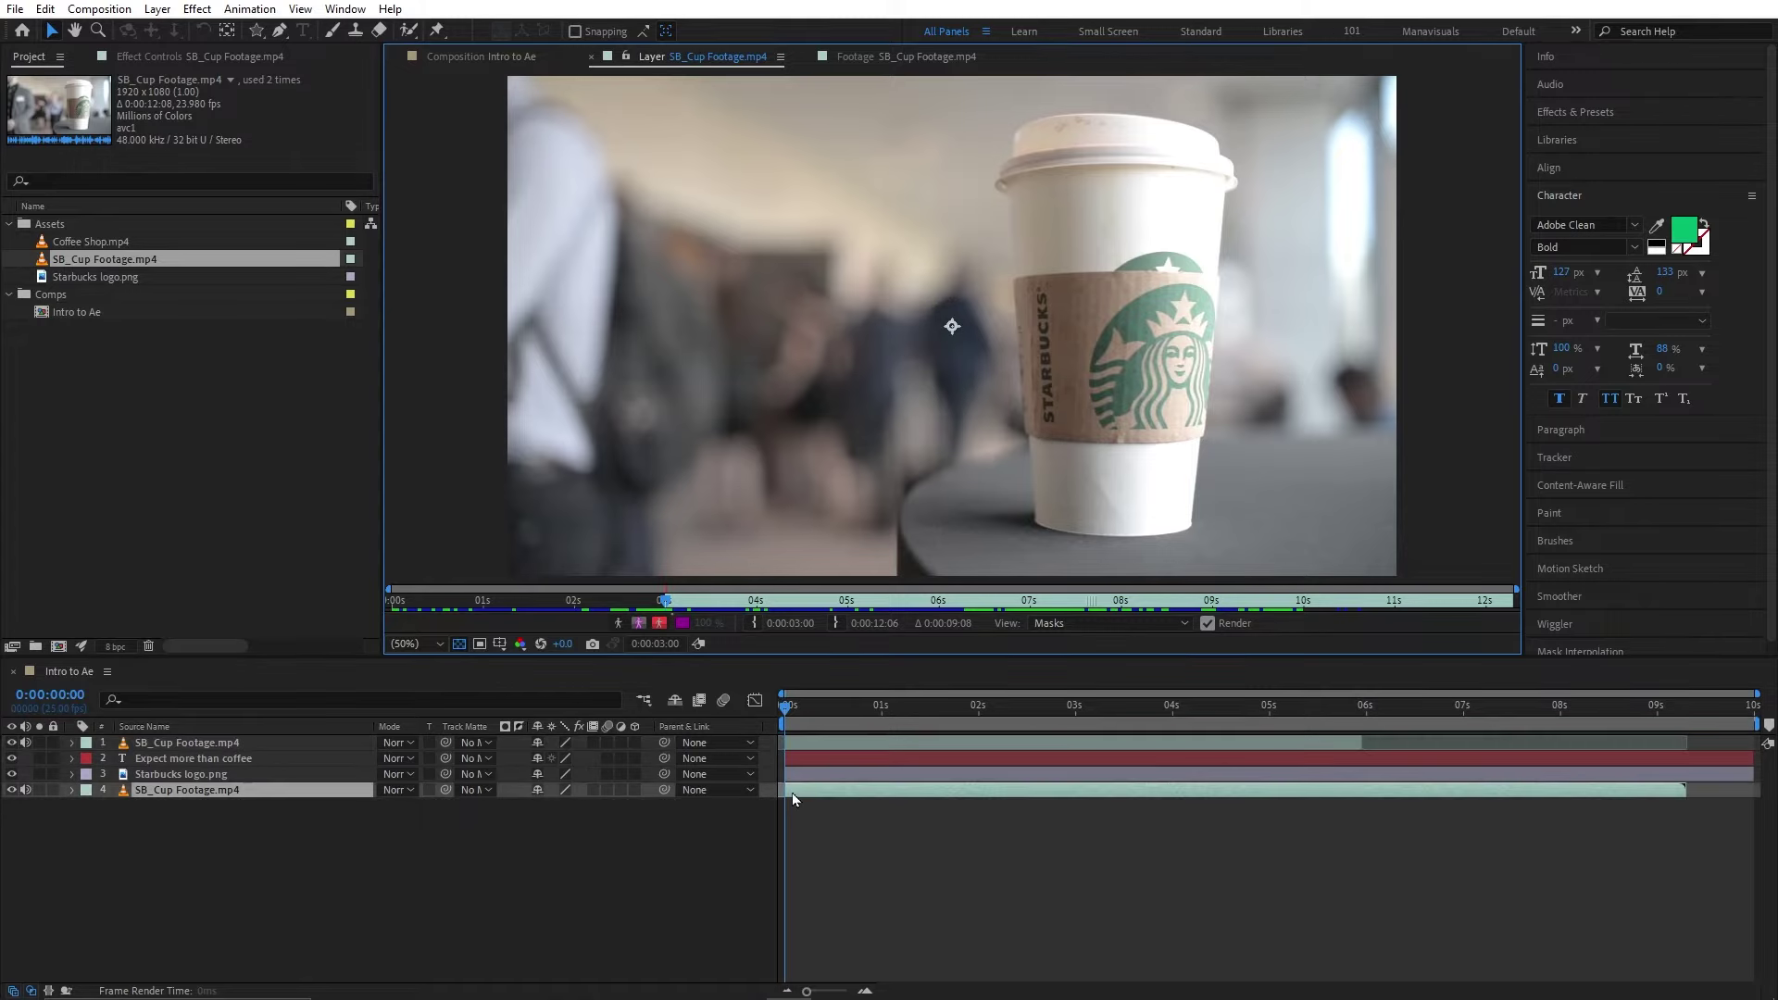
mouse_move(792, 793)
mouse_down()
mouse_move(819, 791)
mouse_move(797, 791)
mouse_up()
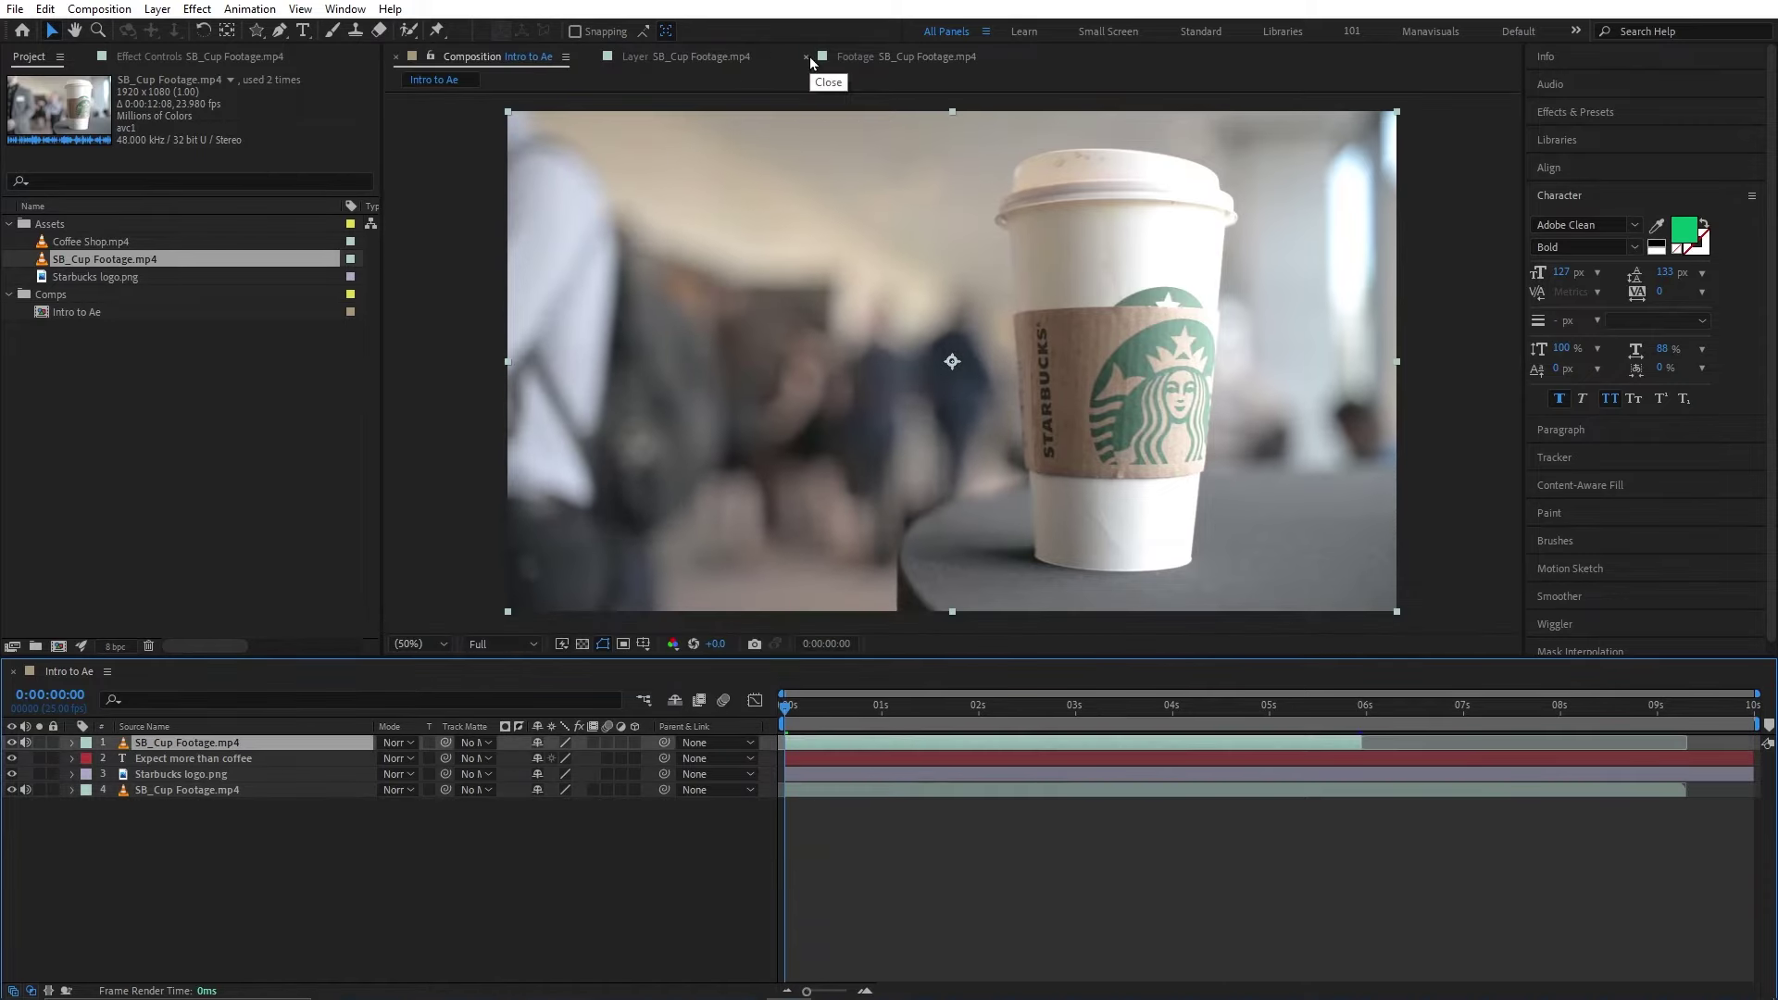
click(807, 57)
click(593, 58)
key(Delete)
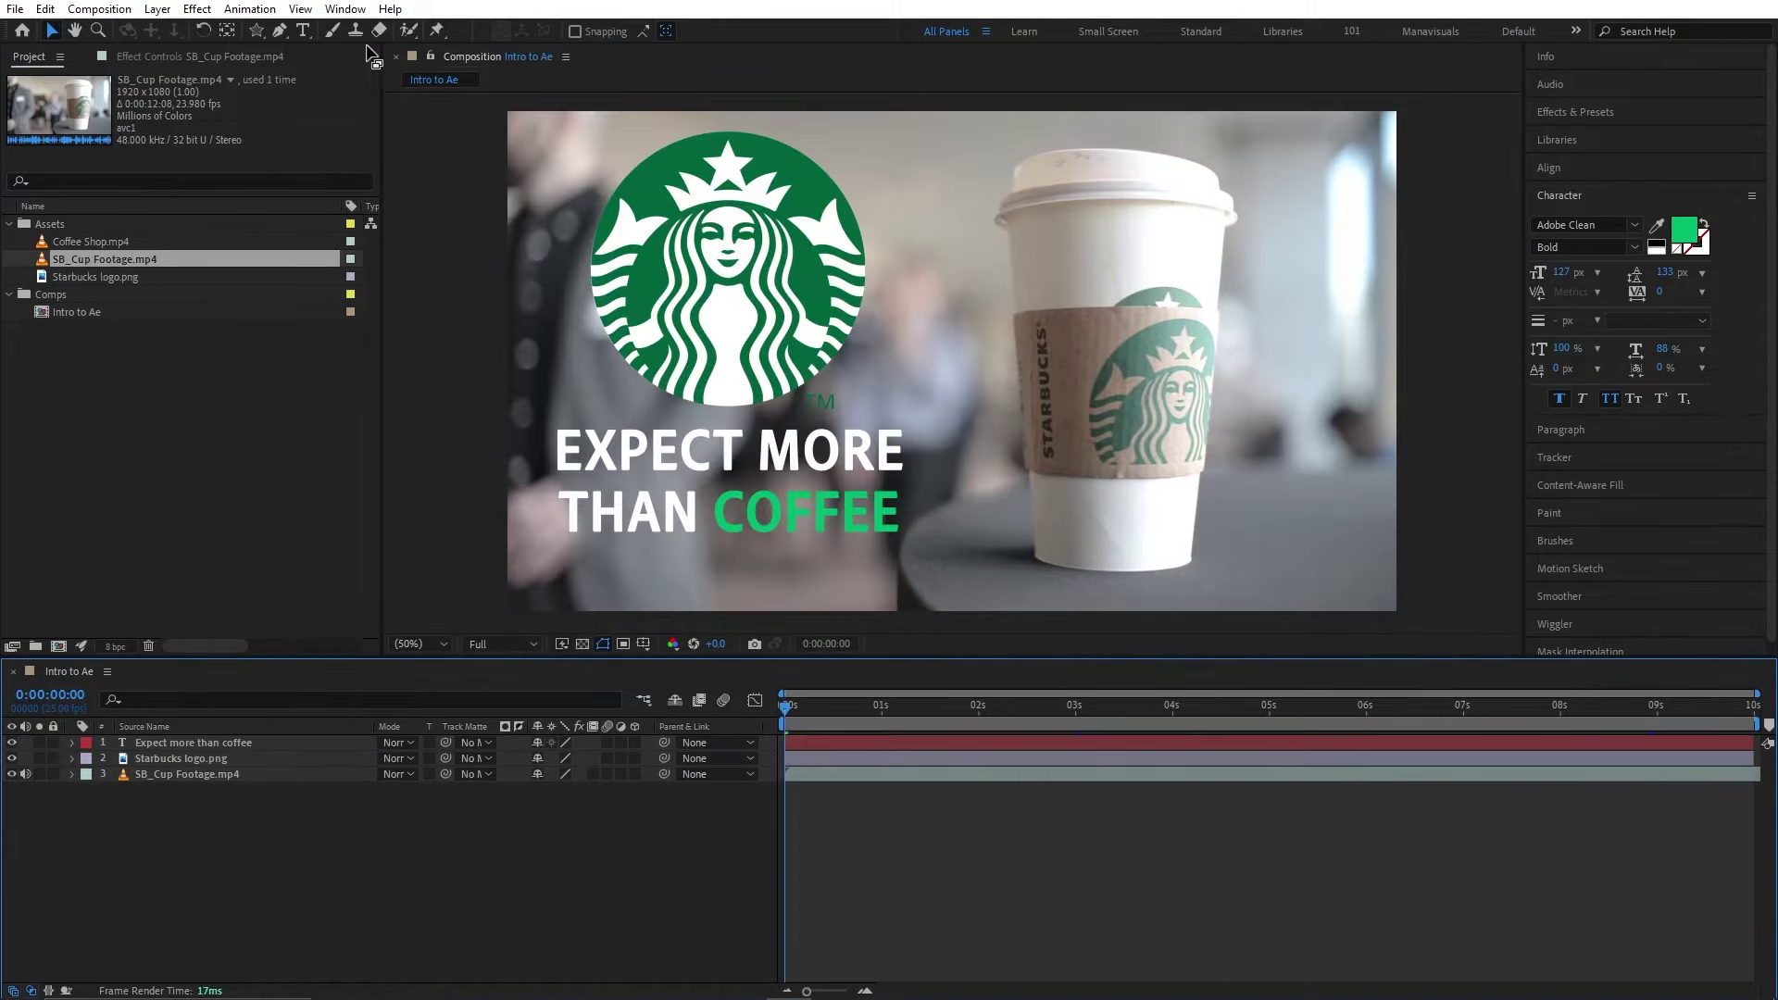
- Paint a red freehand brush stroke on the SB_Cup Footage layer, then view Intro to Ae
click(332, 31)
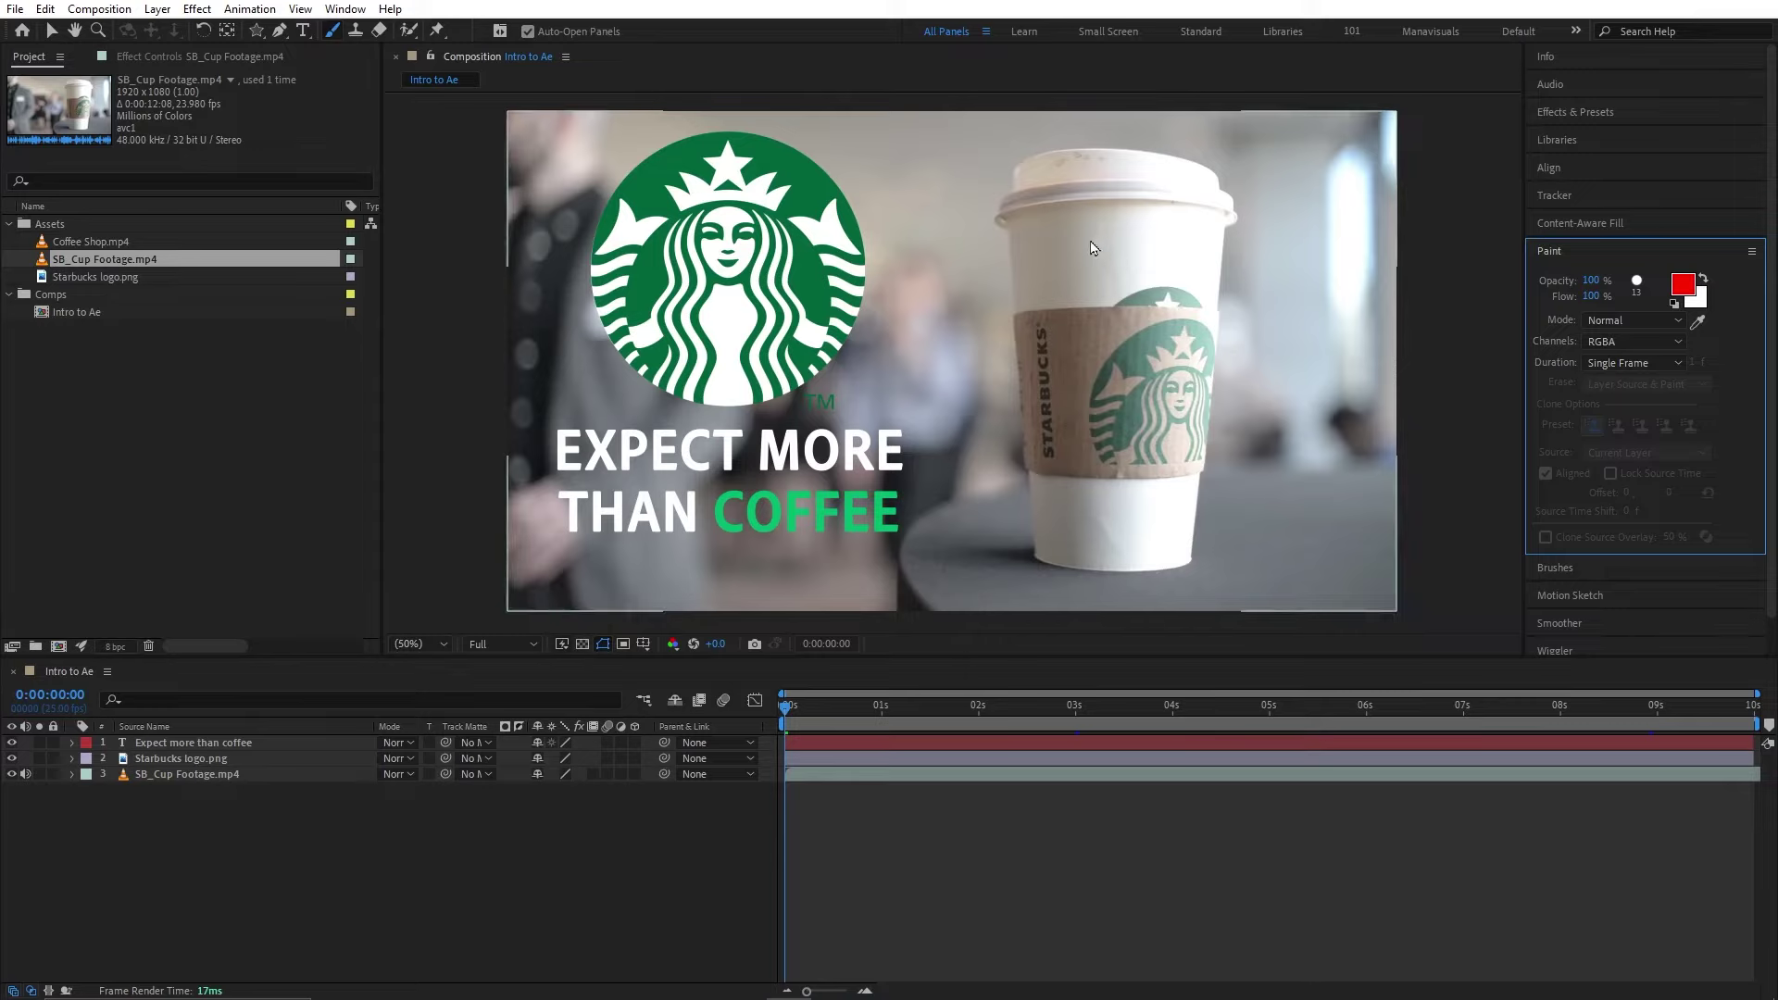
click(1053, 322)
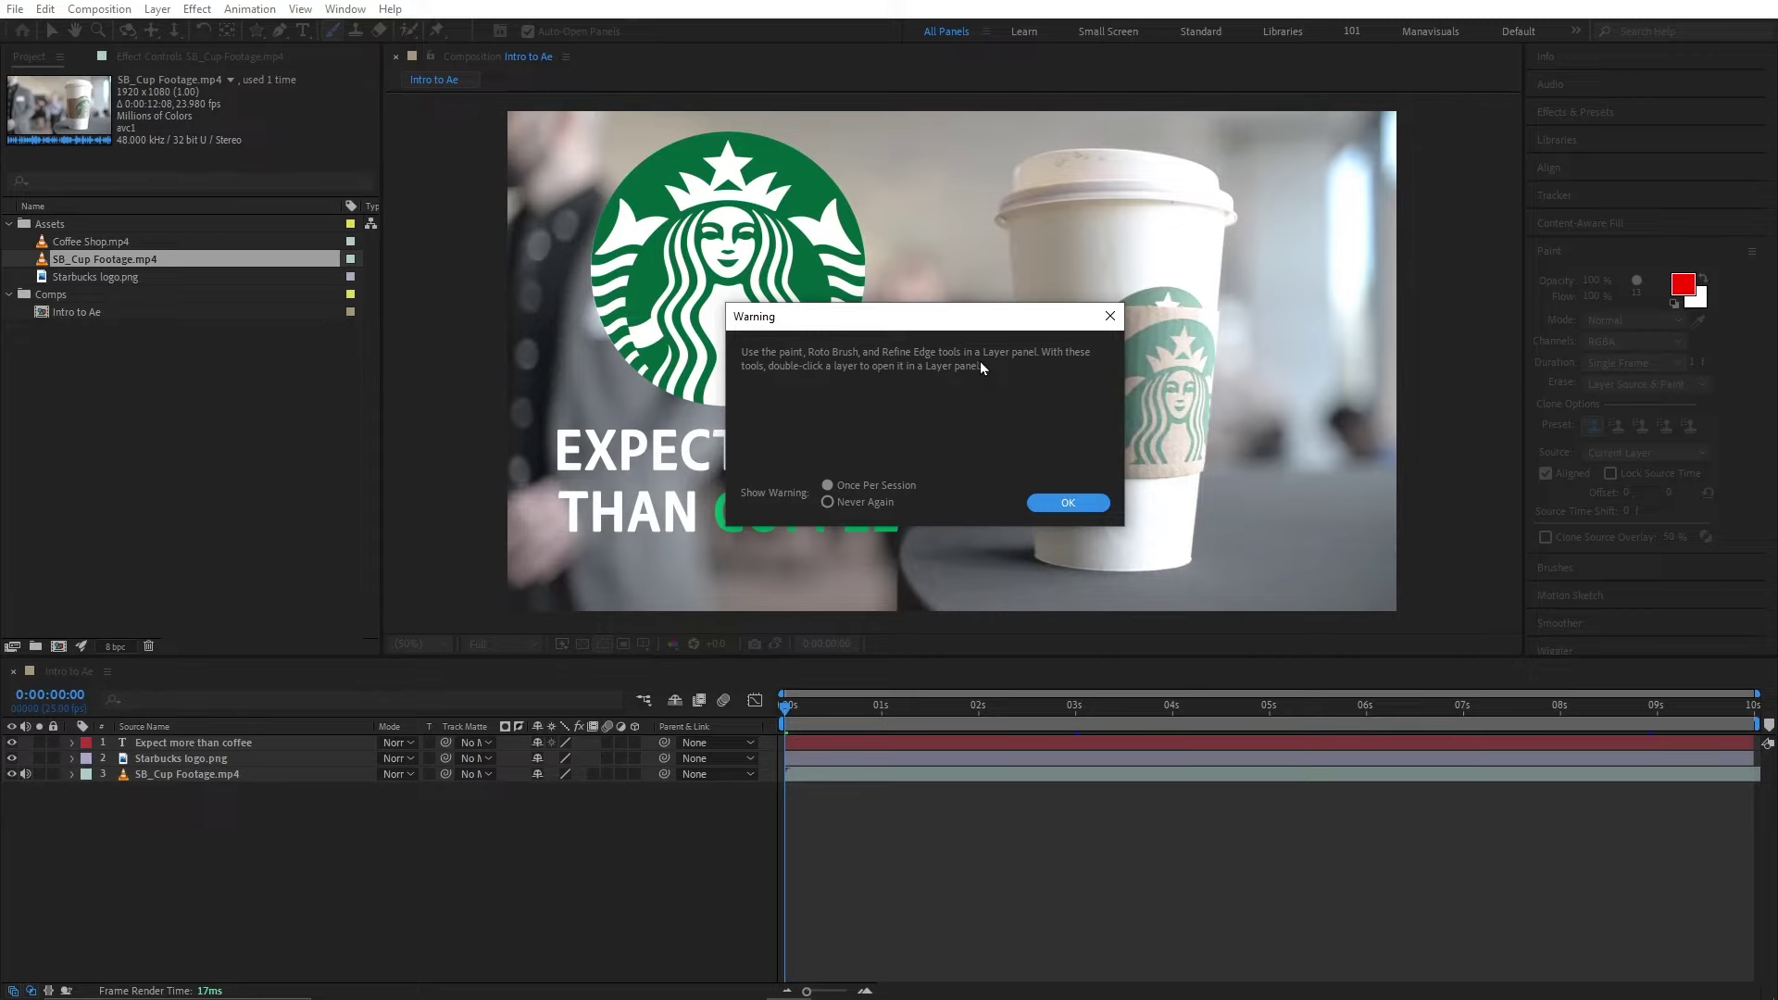
click(1110, 316)
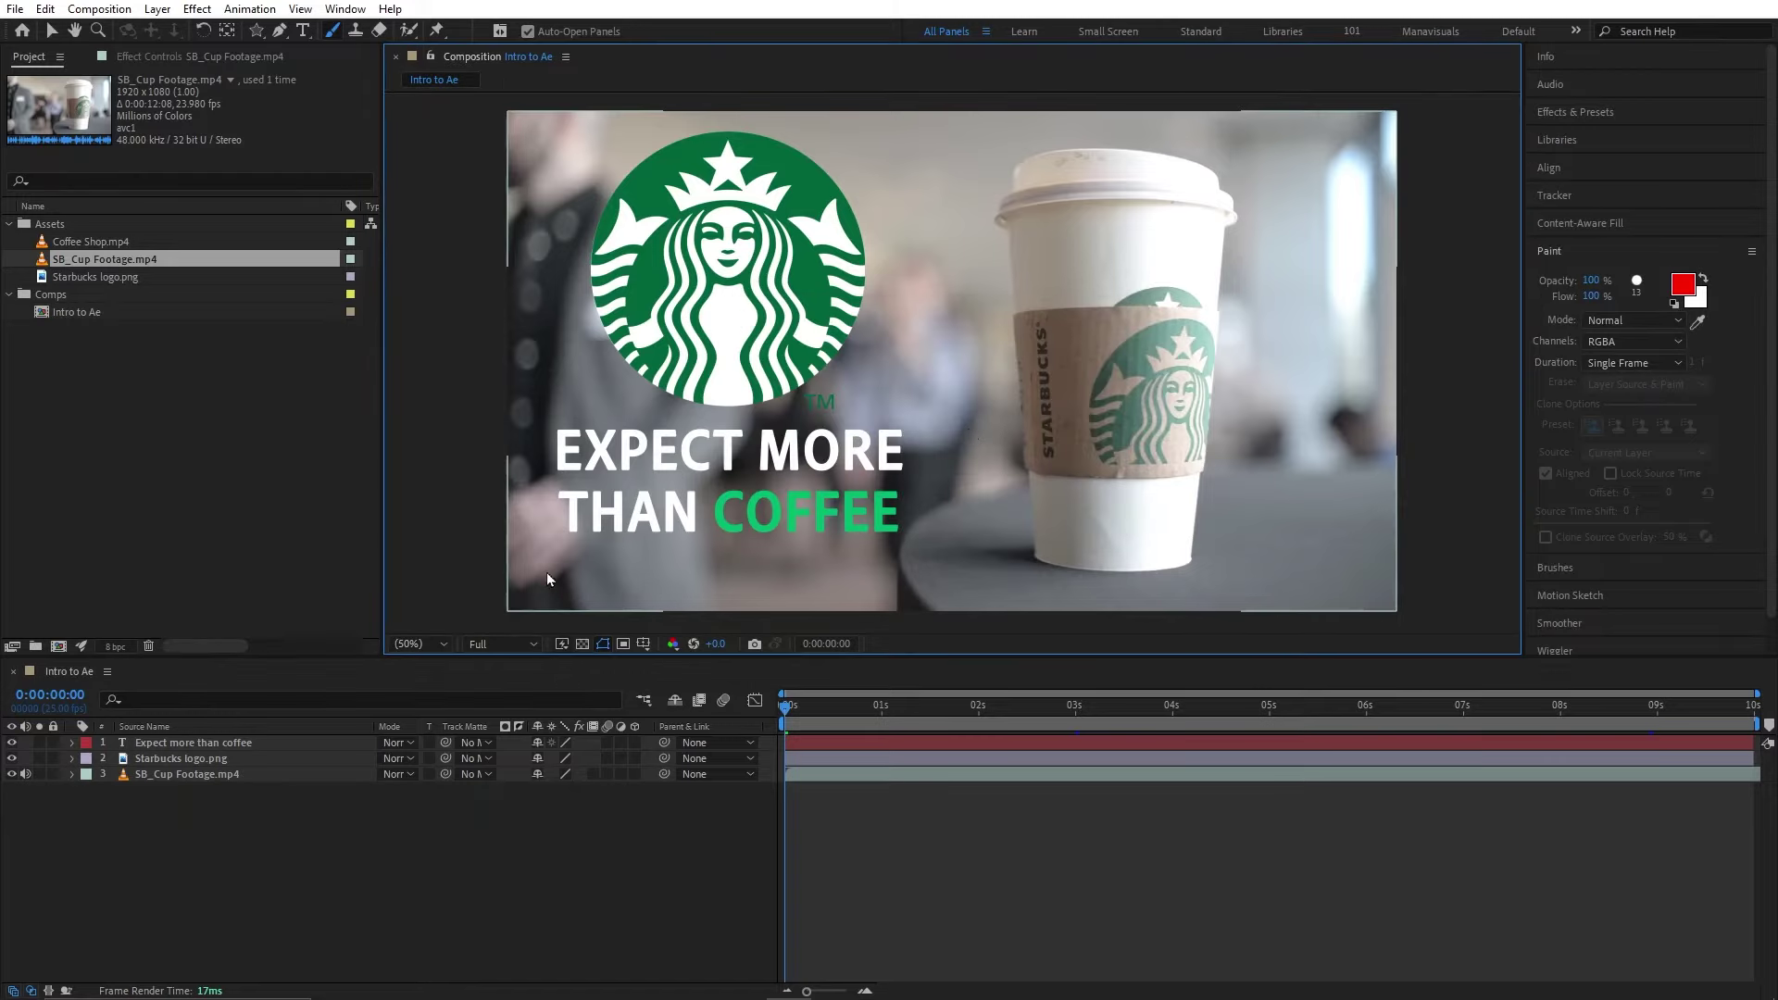
double_click(191, 774)
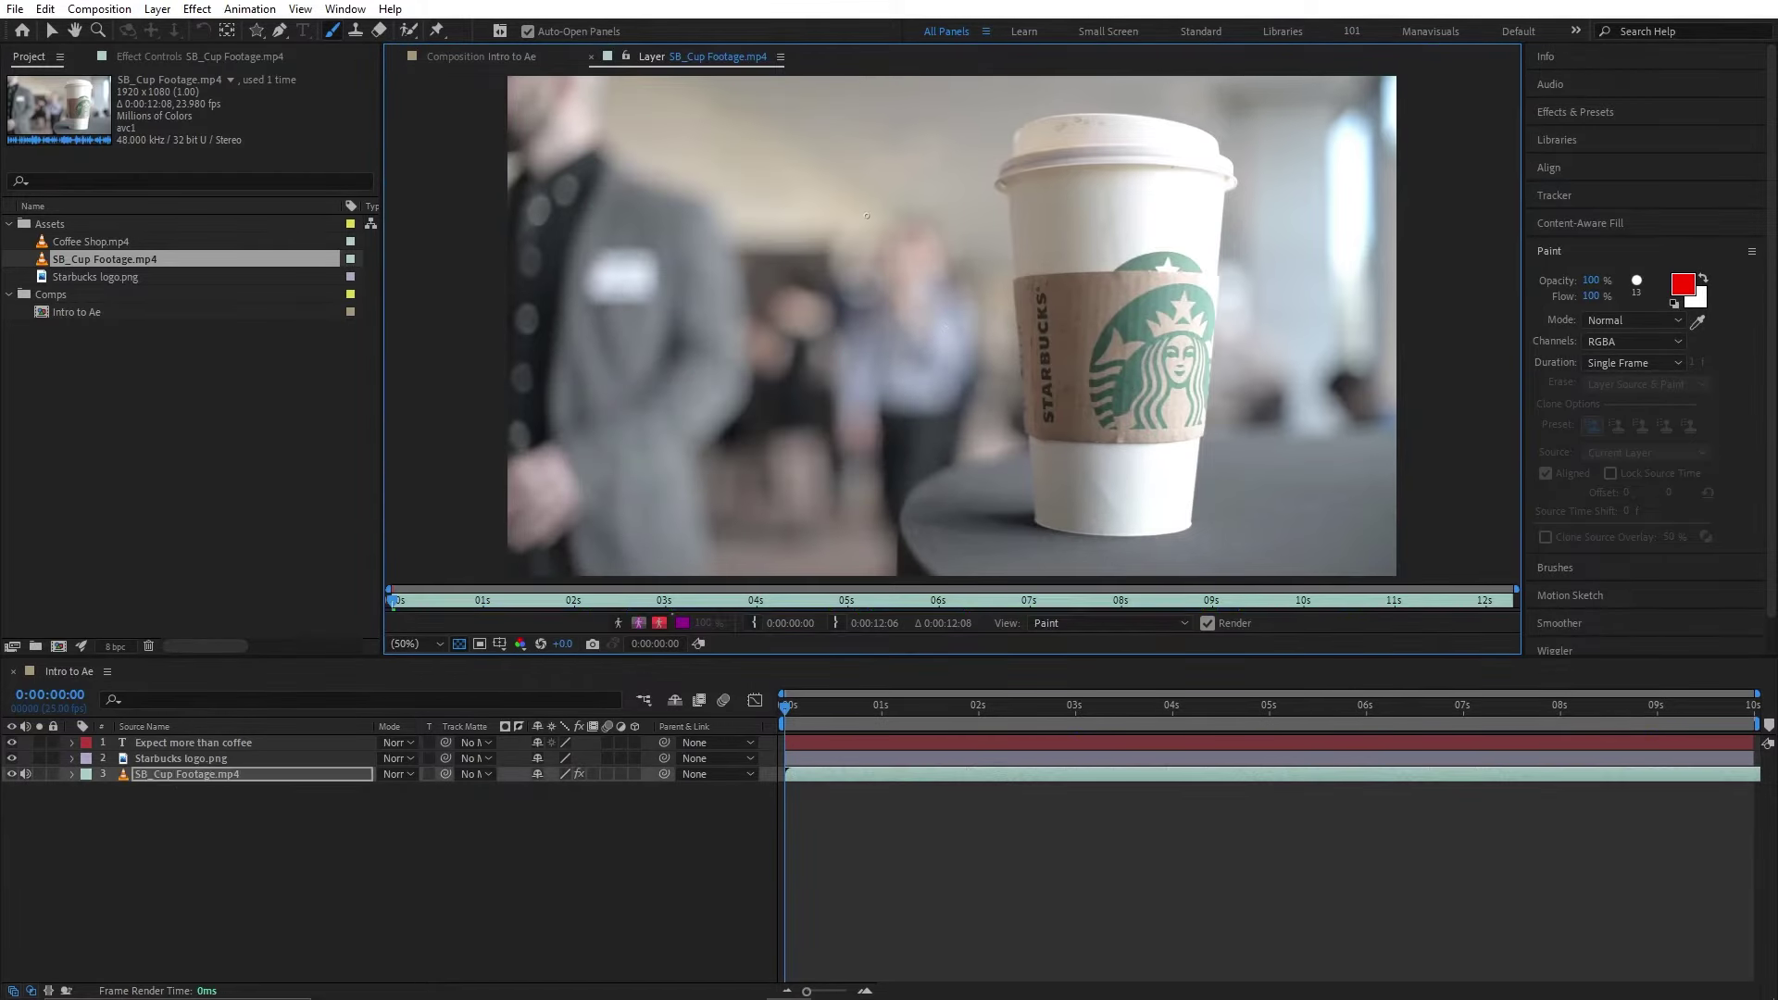
mouse_move(838, 195)
mouse_down()
mouse_move(850, 394)
mouse_move(630, 468)
mouse_up()
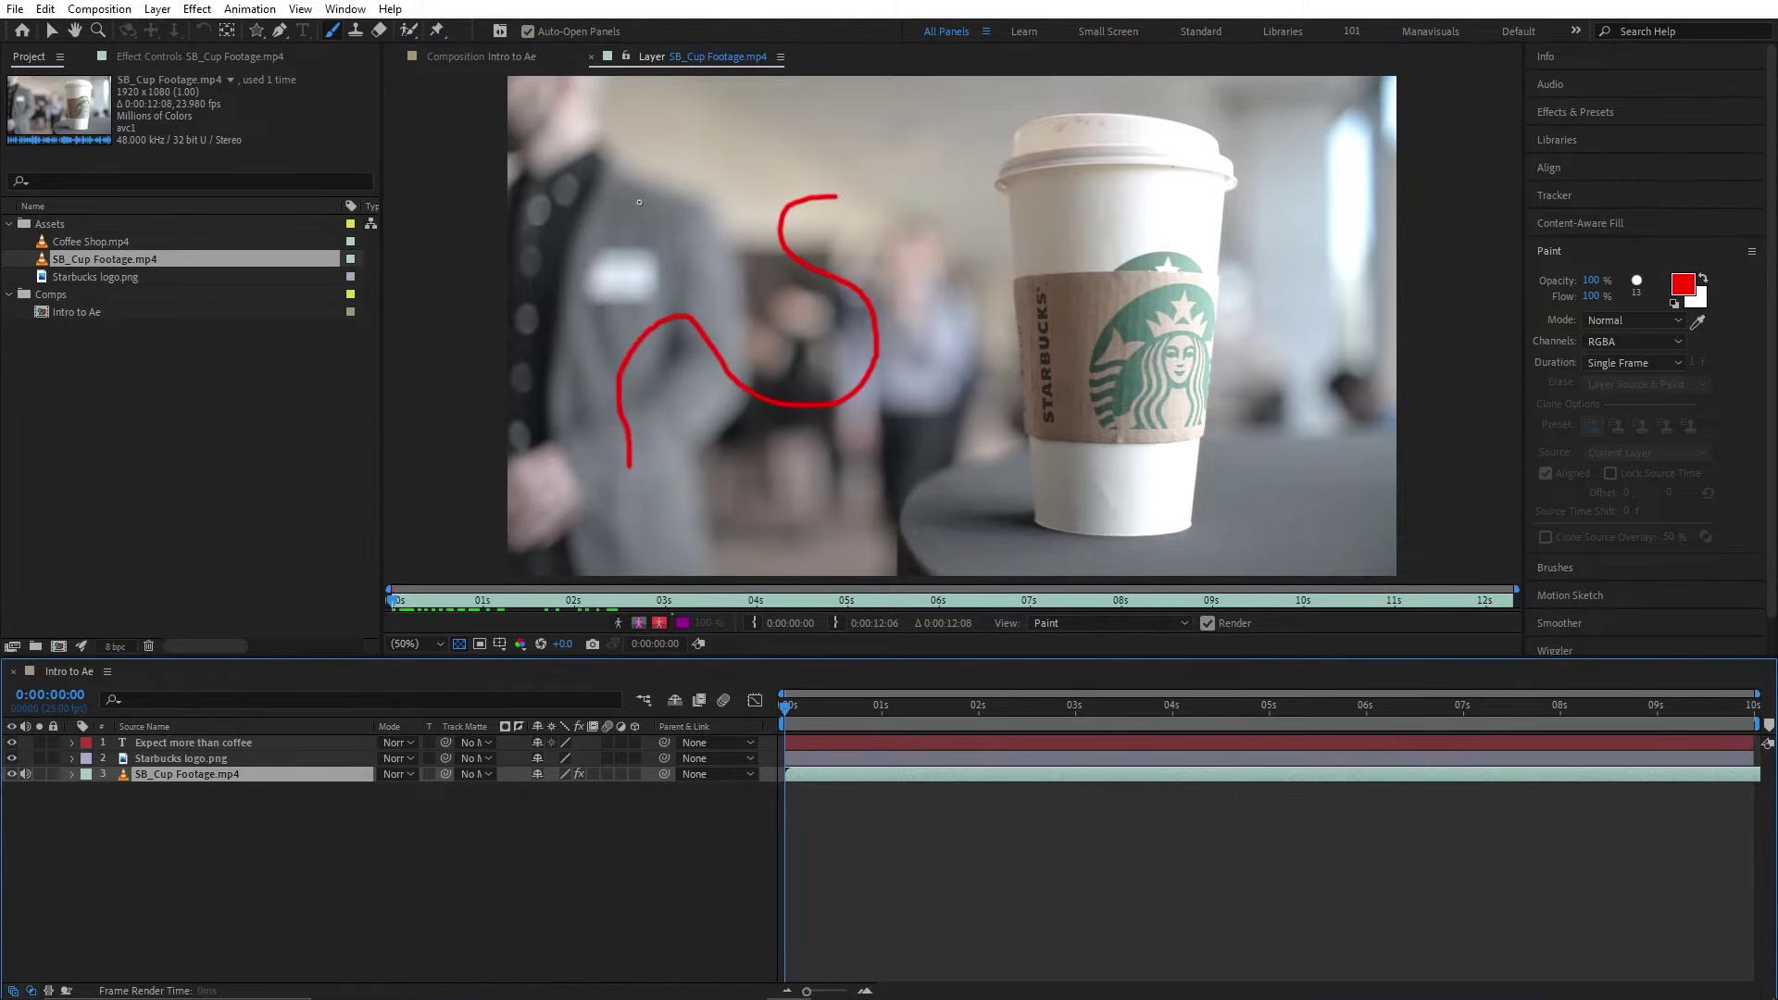
click(516, 57)
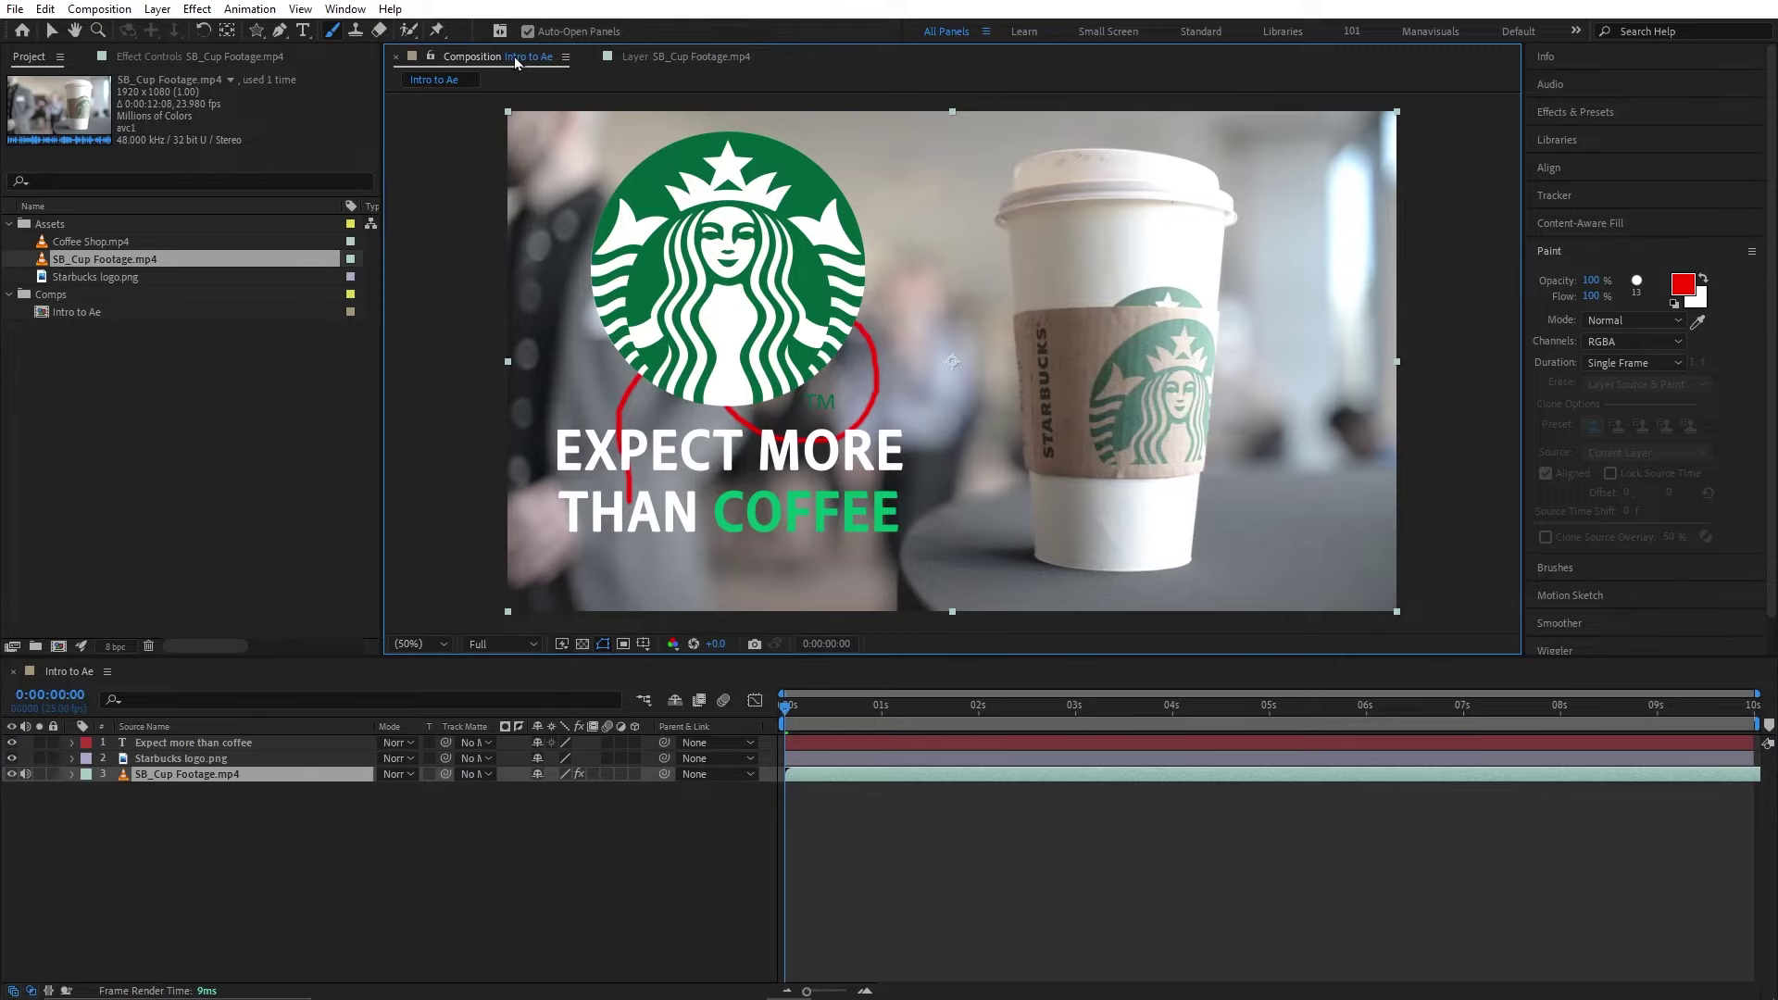
- Clone part of the cup's logo above its sleeve with the Clone Stamp tool
key(shift+period)
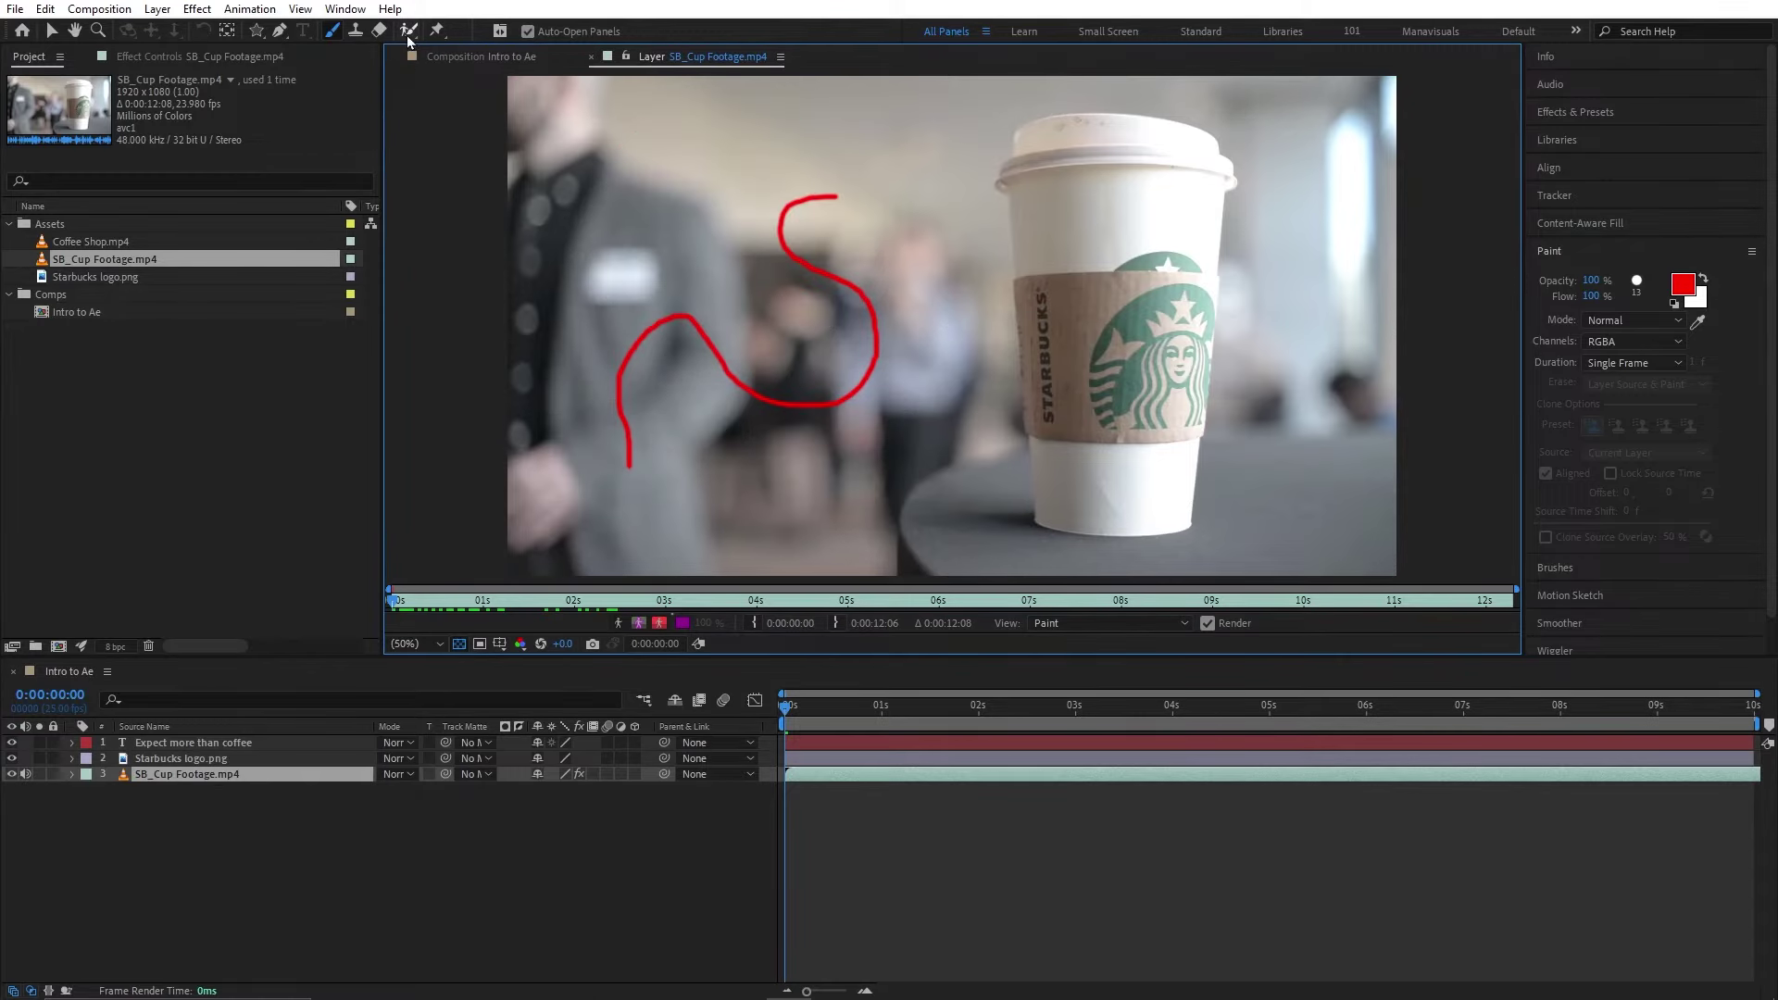
click(354, 33)
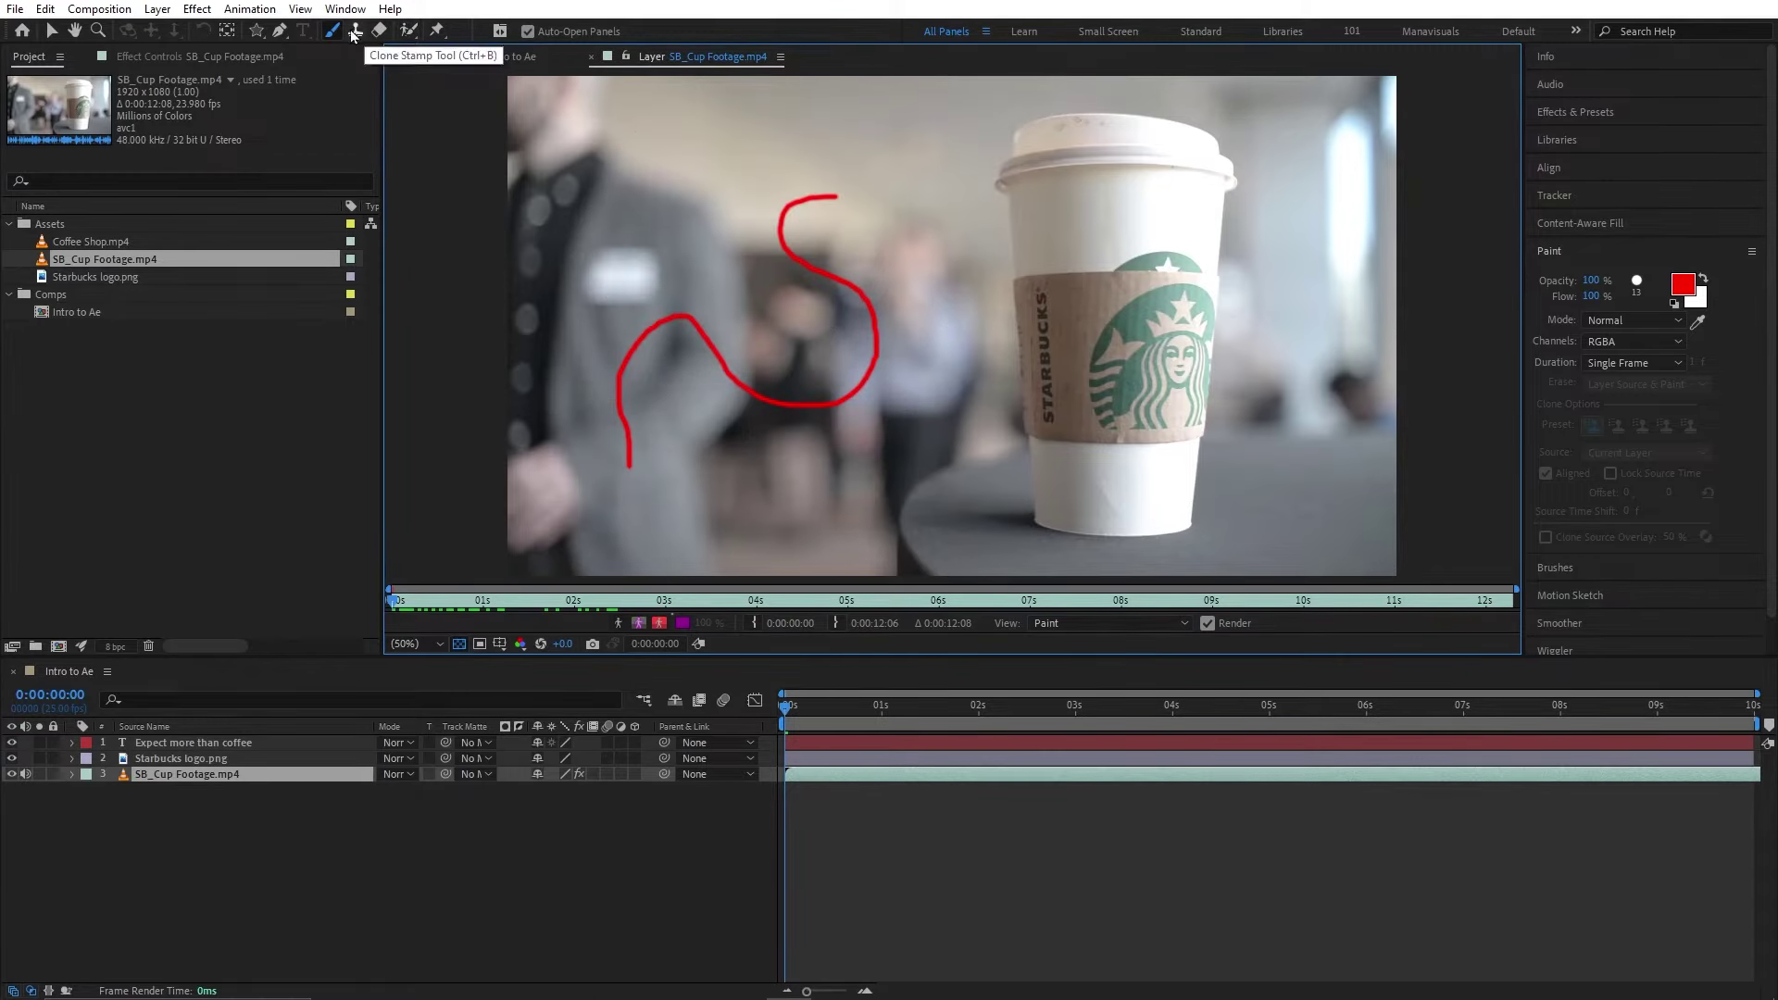
drag(1168, 219, 1155, 279)
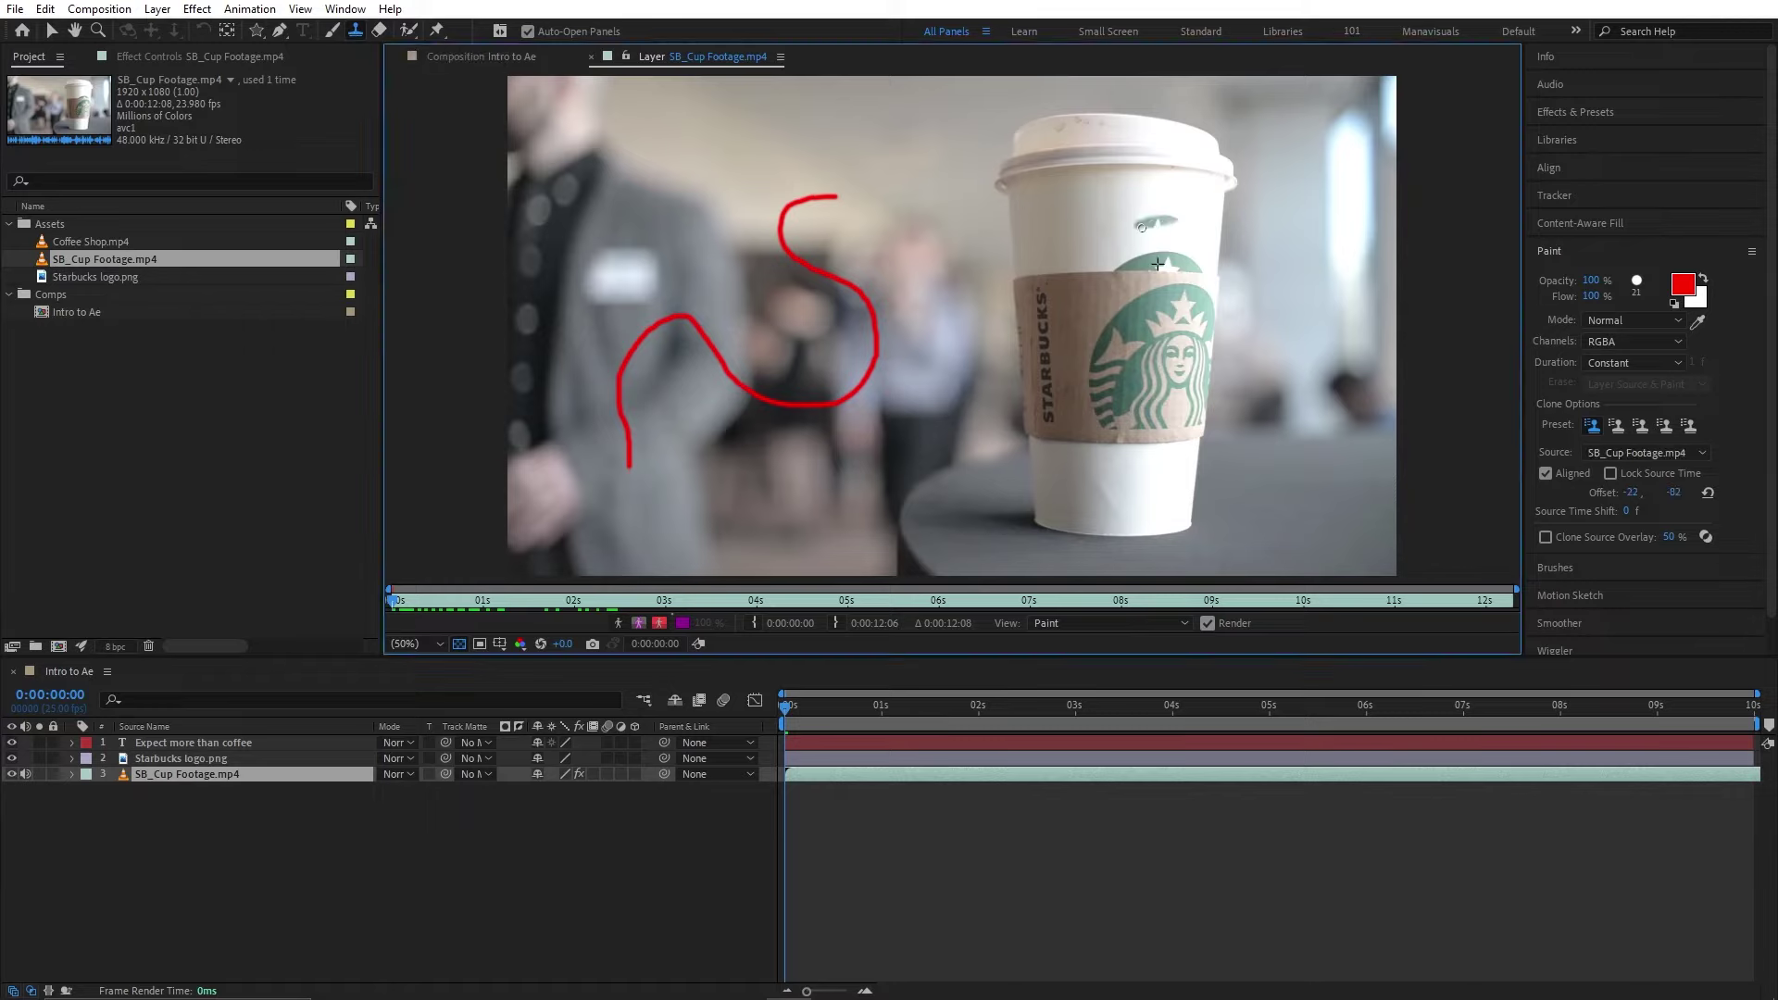
- Erase patches at the cup's base, enlarging the Eraser brush to 68 px
click(379, 30)
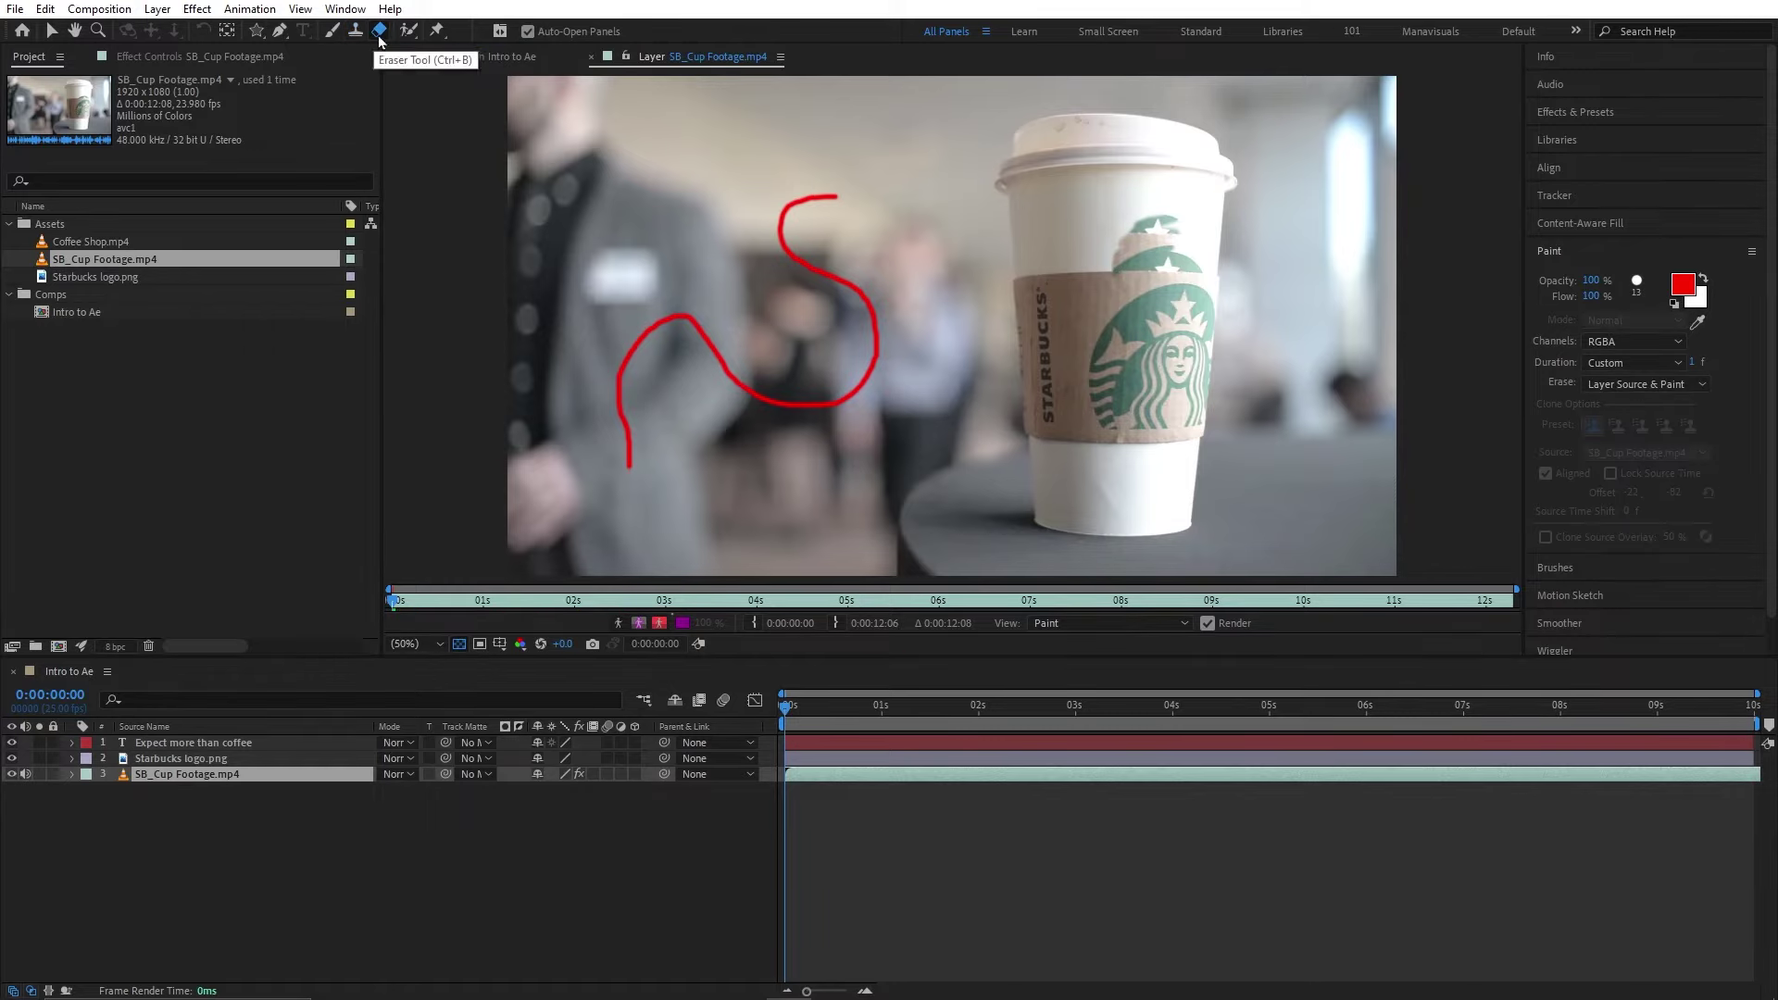
drag(1019, 517, 1071, 533)
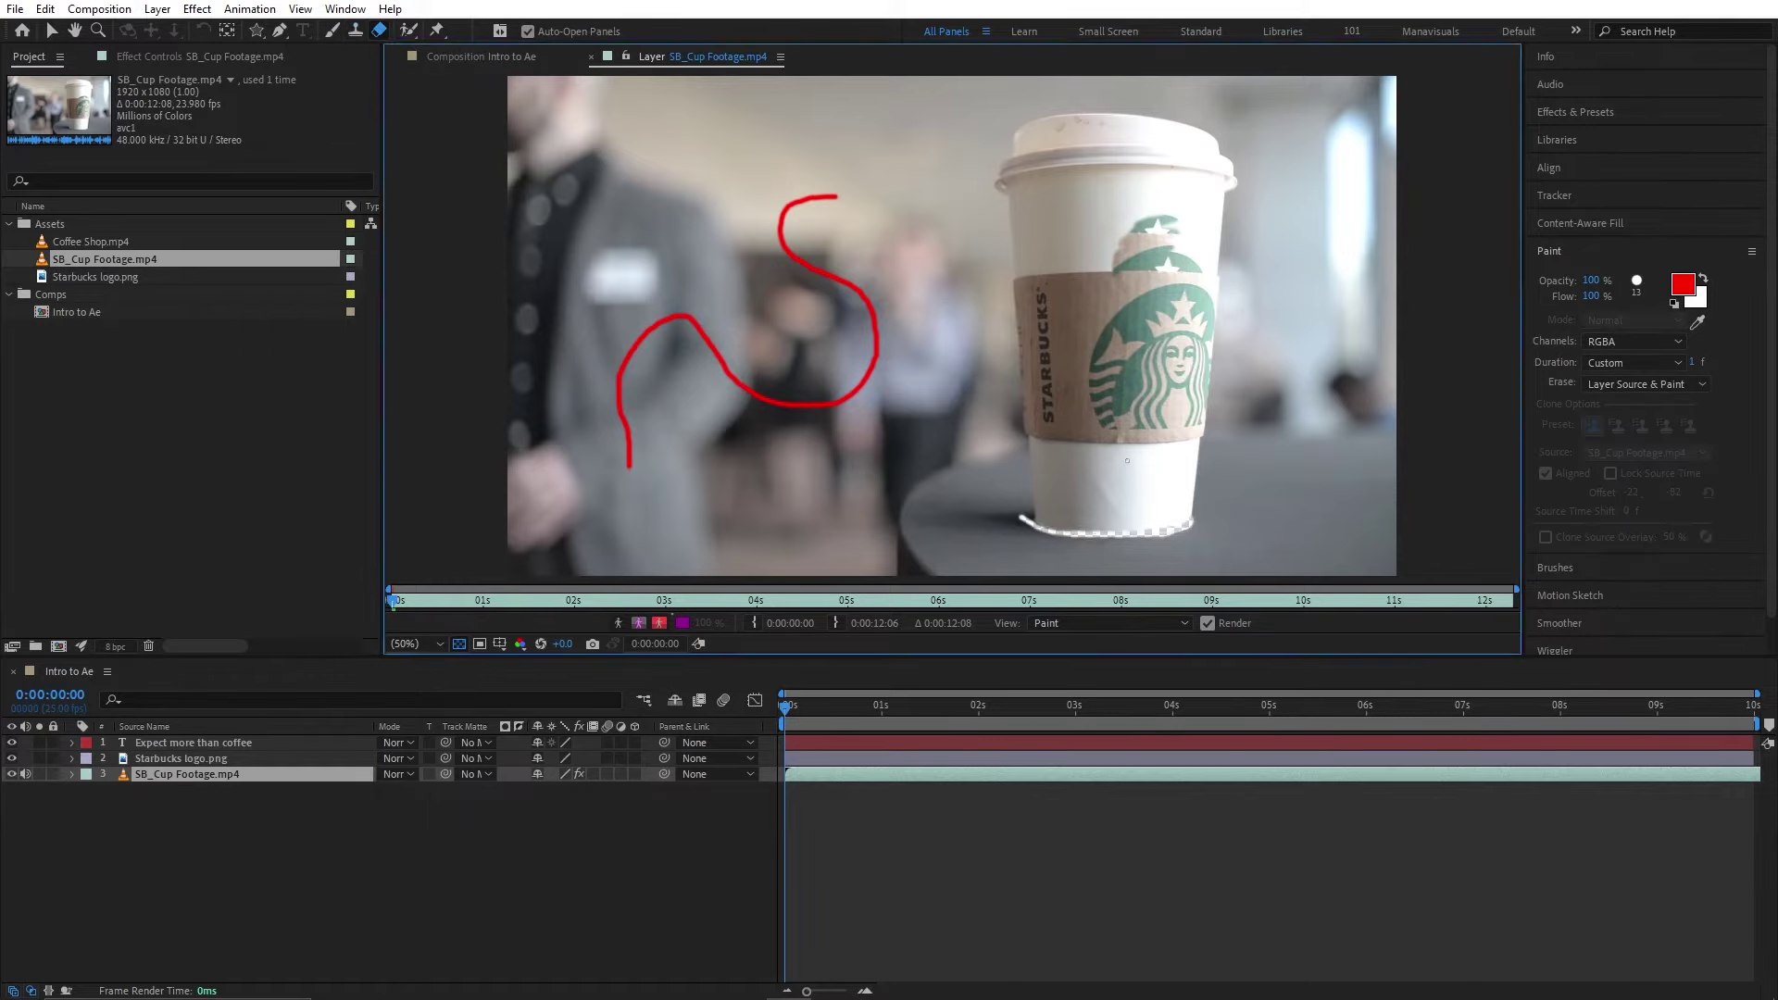
click(1555, 568)
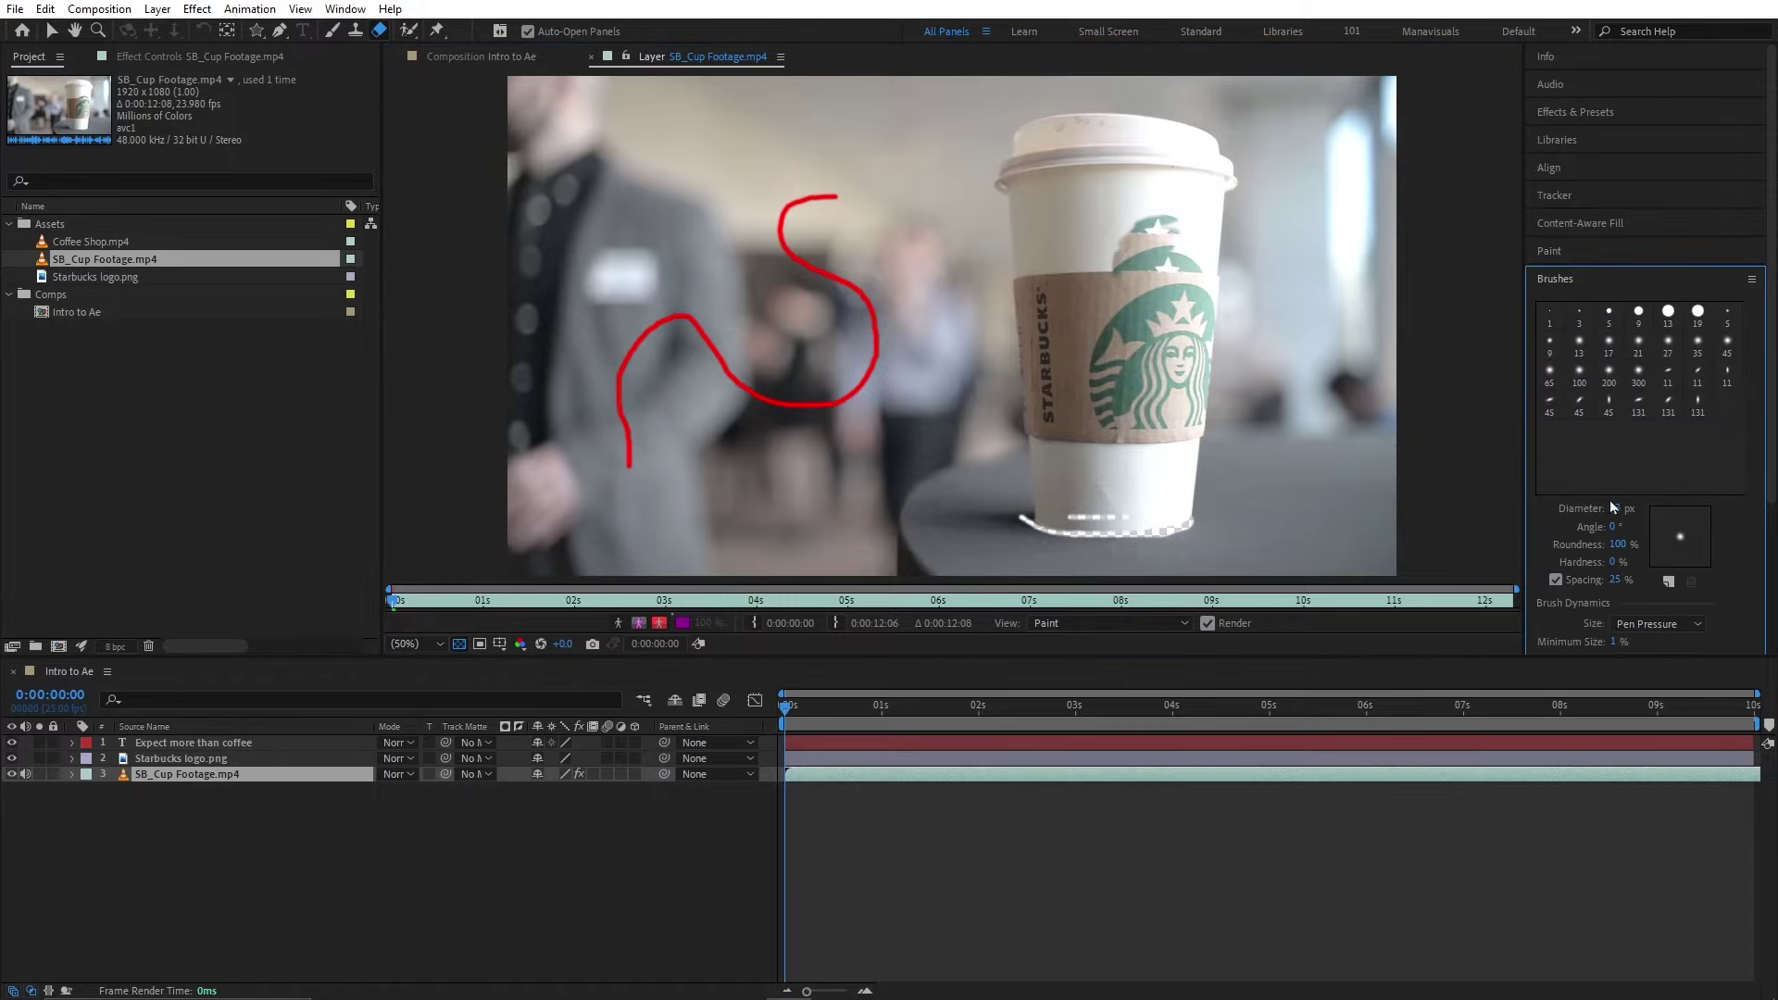
drag(1621, 512, 1662, 512)
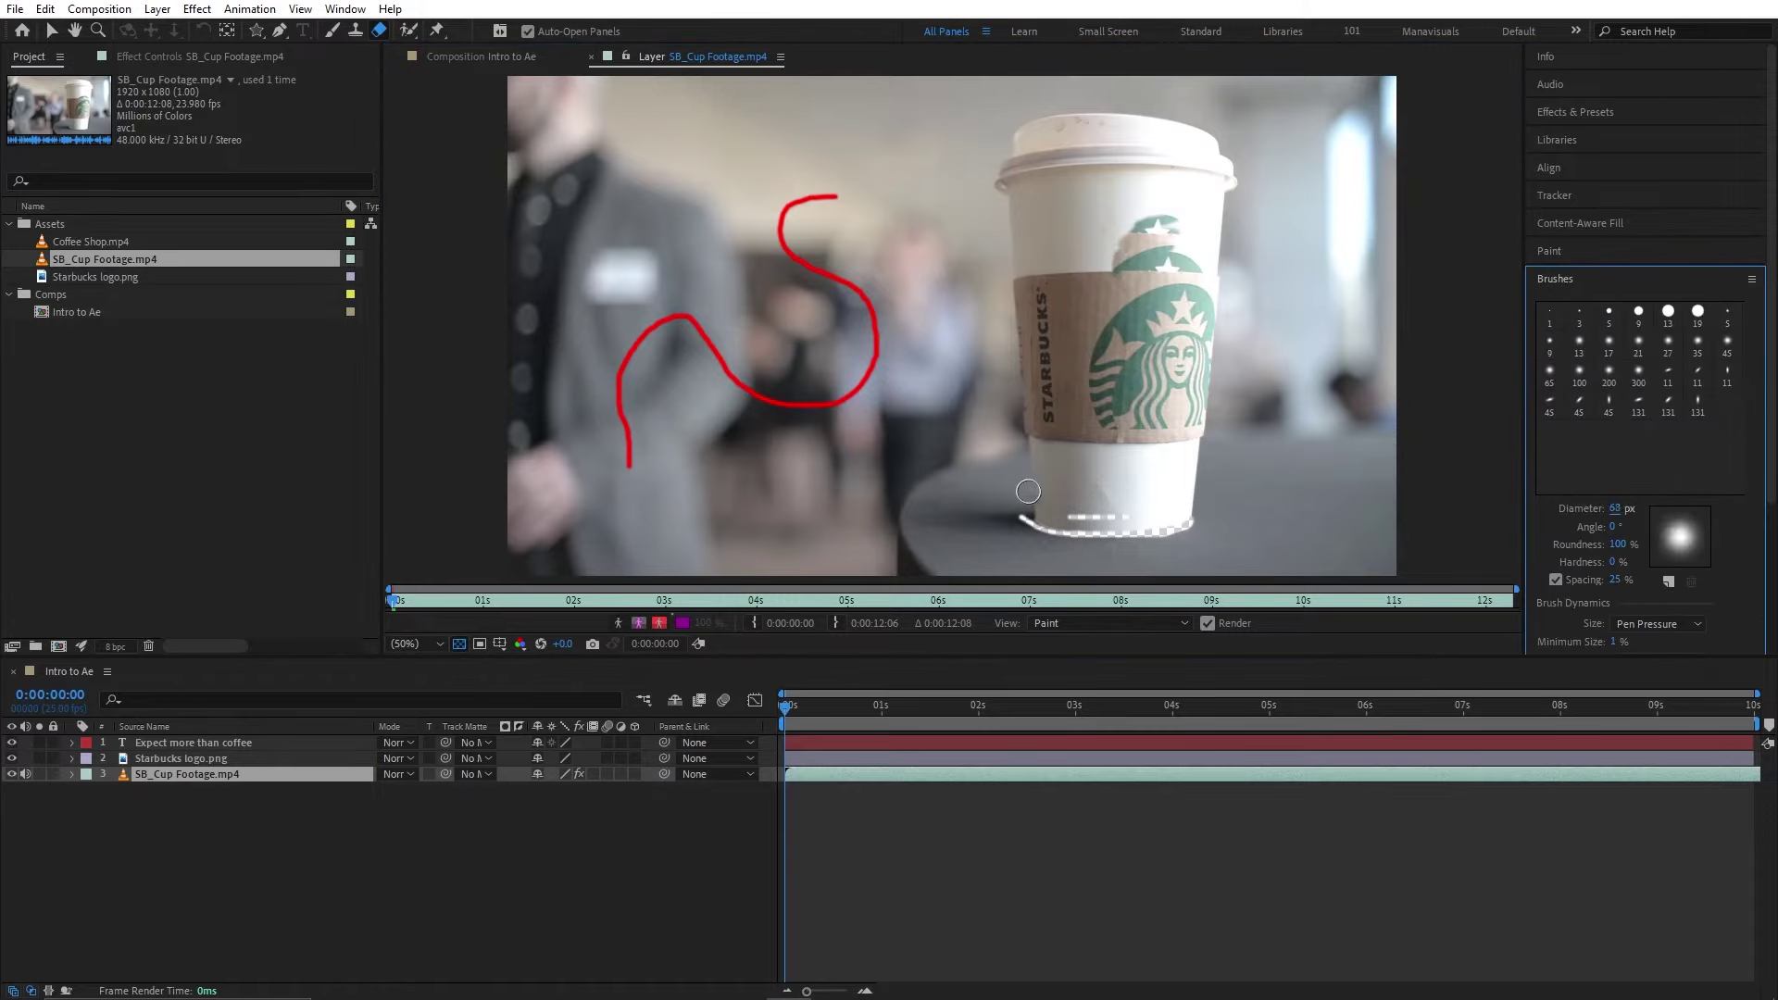
drag(1024, 501, 1028, 496)
click(406, 33)
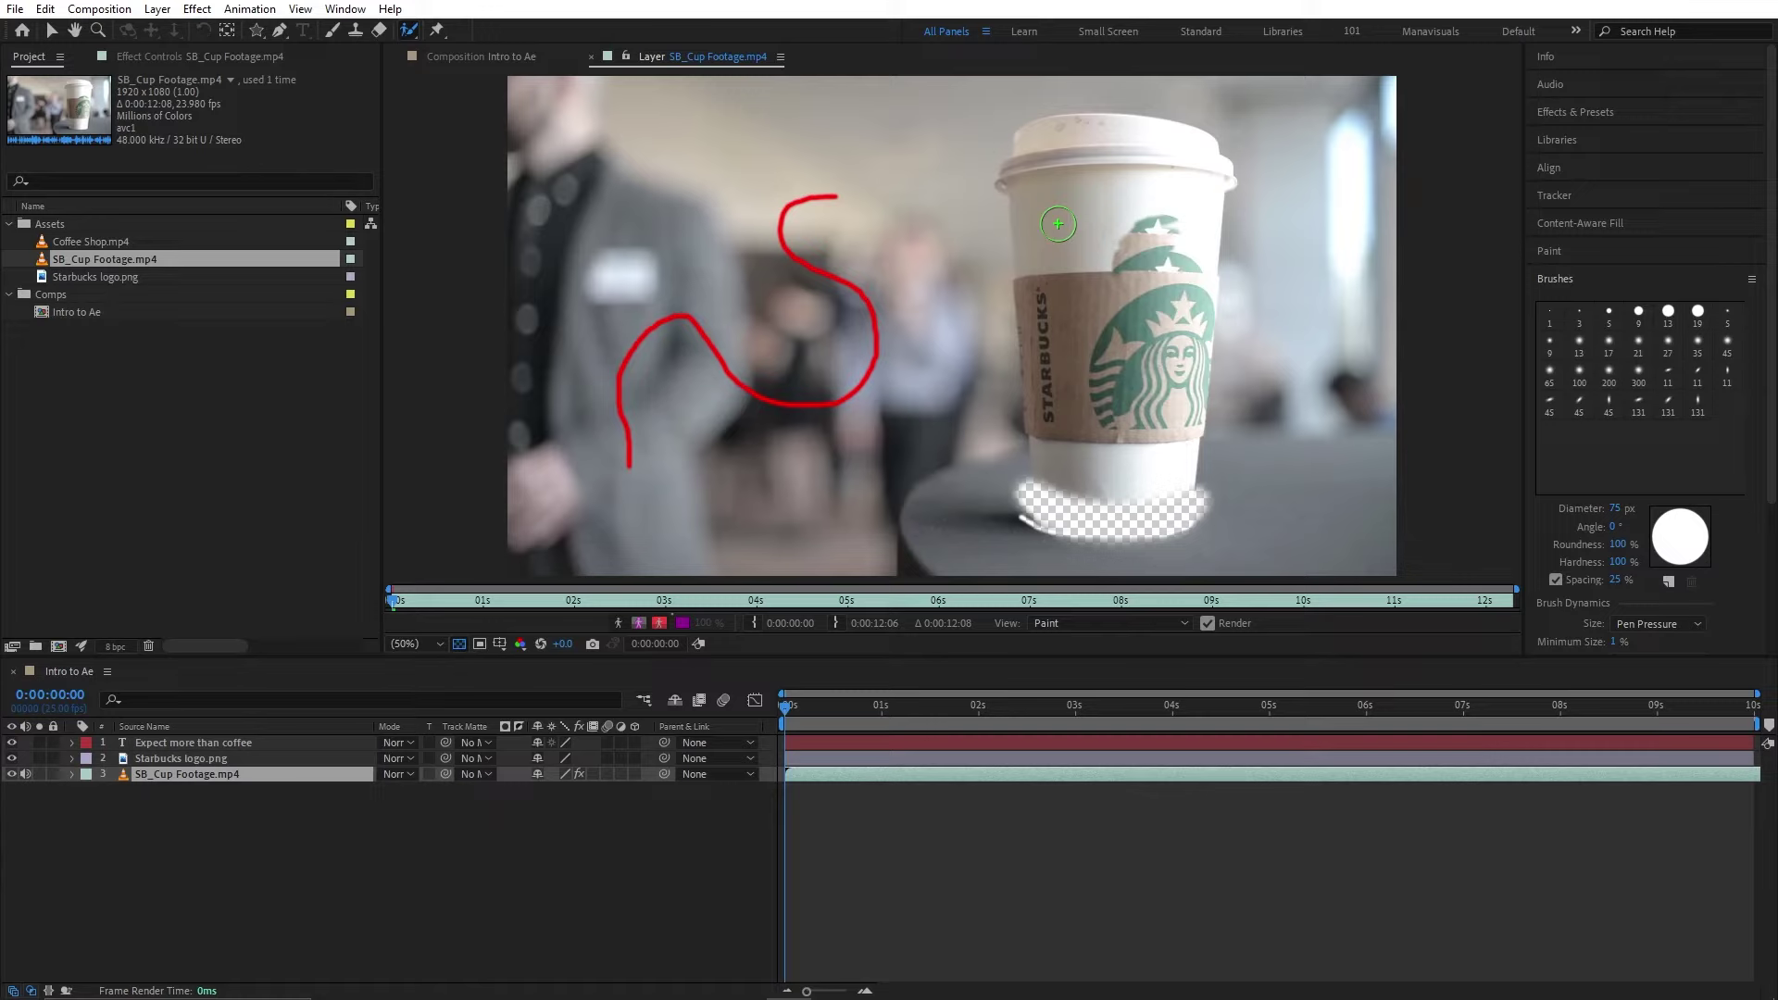
- Cut out the cup with Roto Brush strokes and check it in Intro to Ae
drag(1072, 151, 1102, 464)
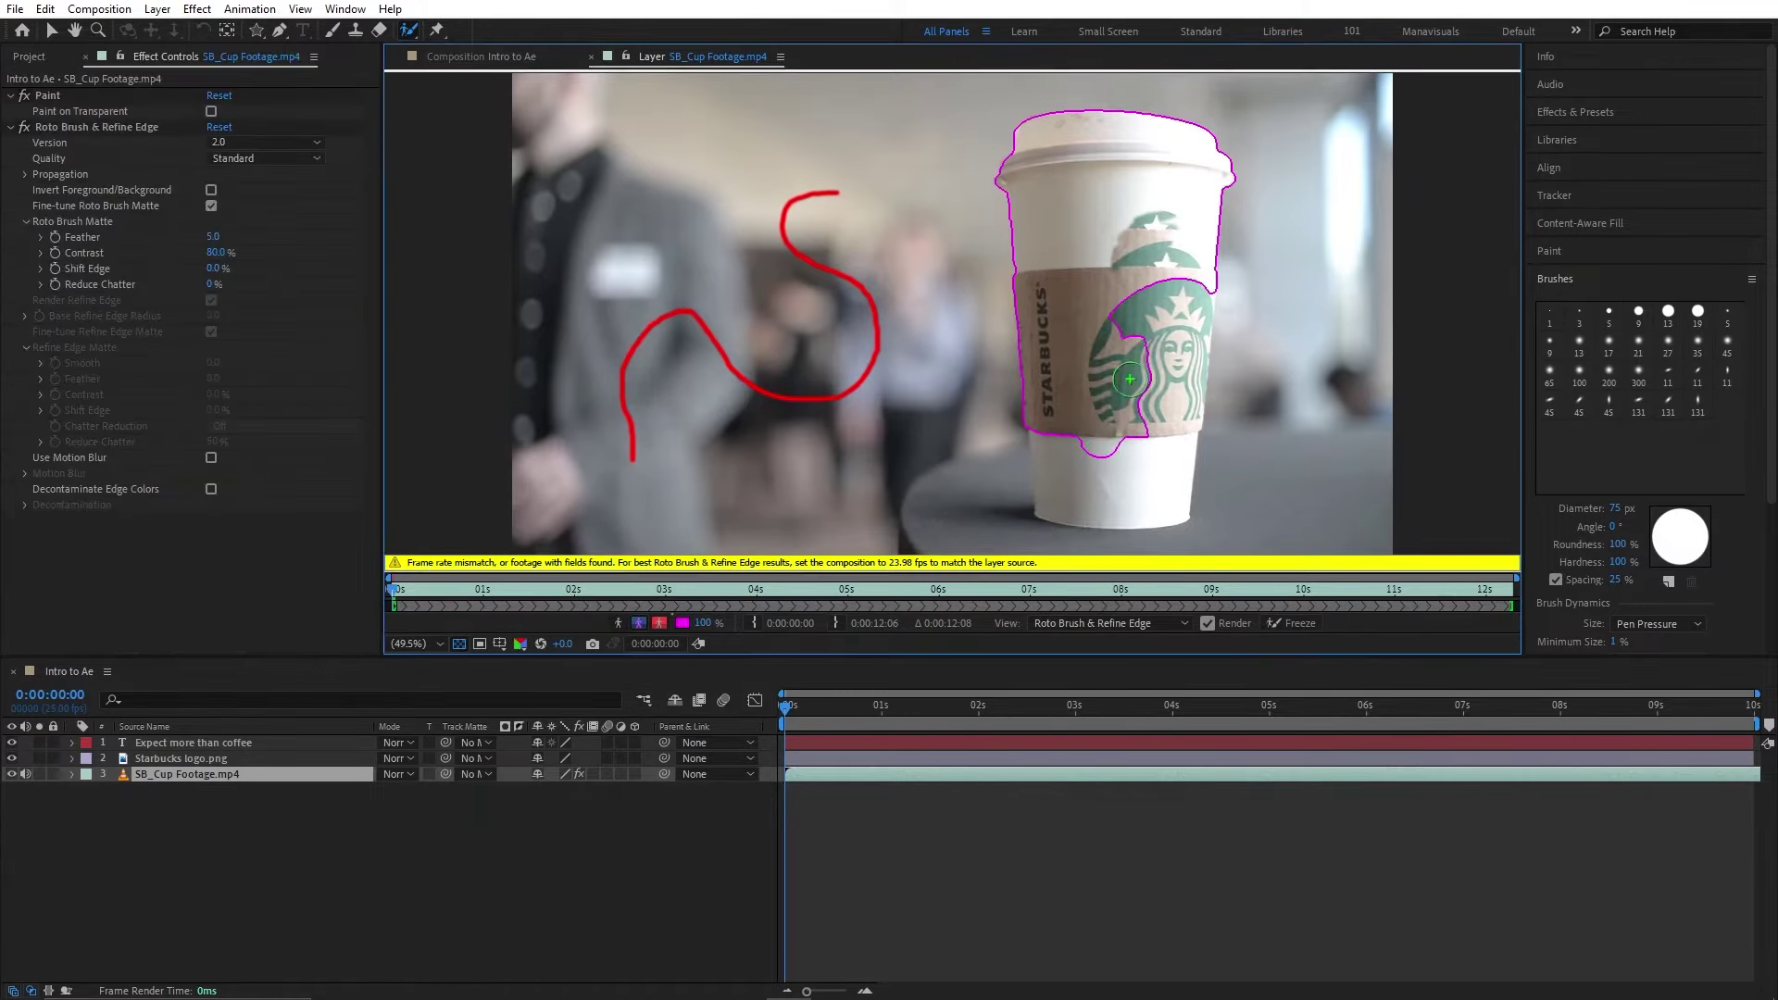
drag(1186, 365, 1190, 384)
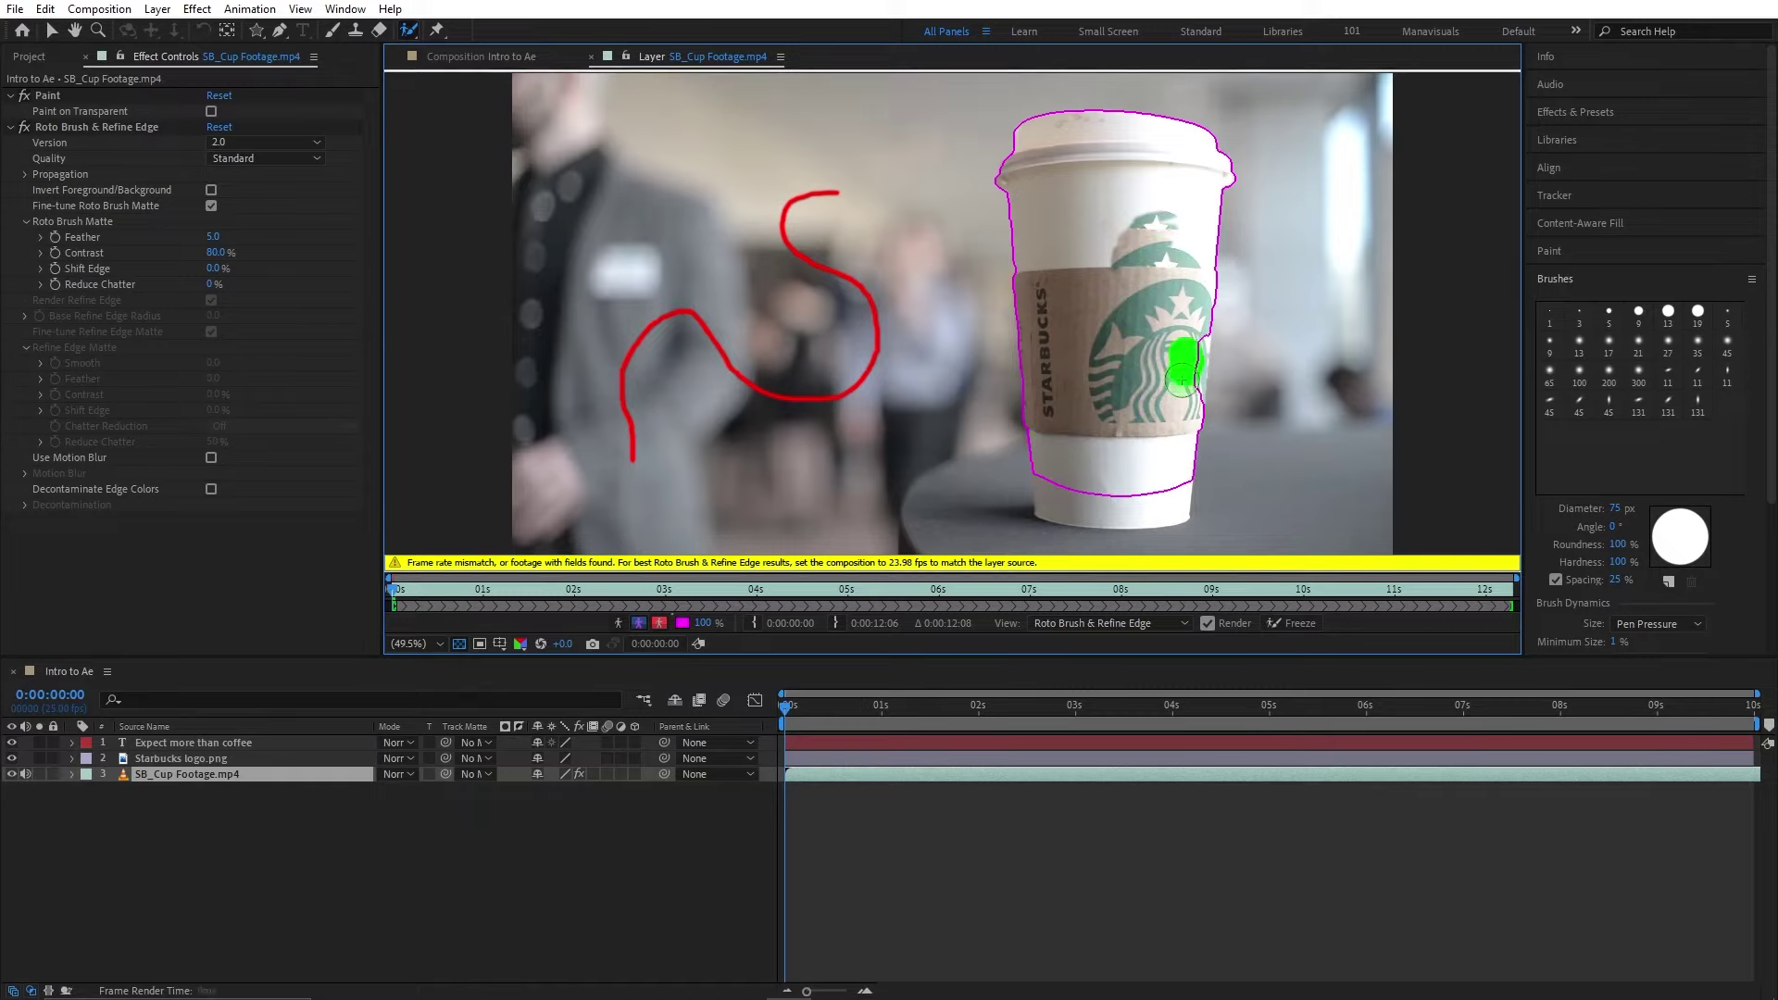
click(459, 644)
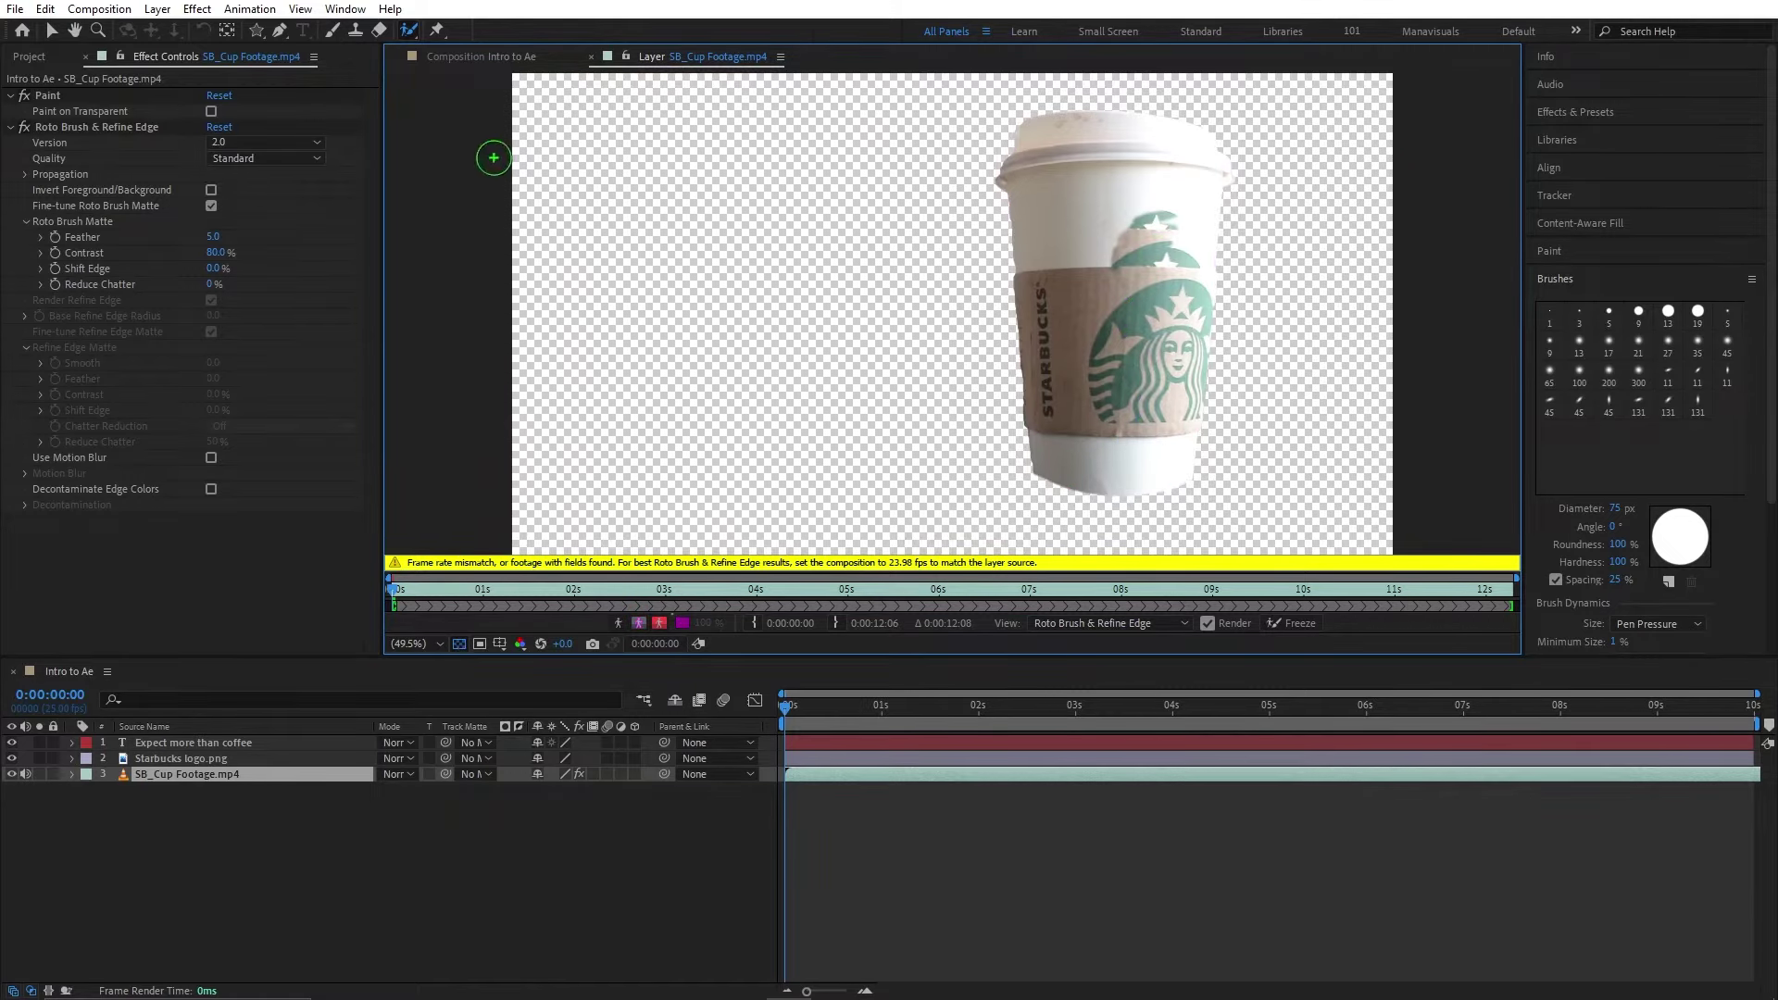
click(493, 57)
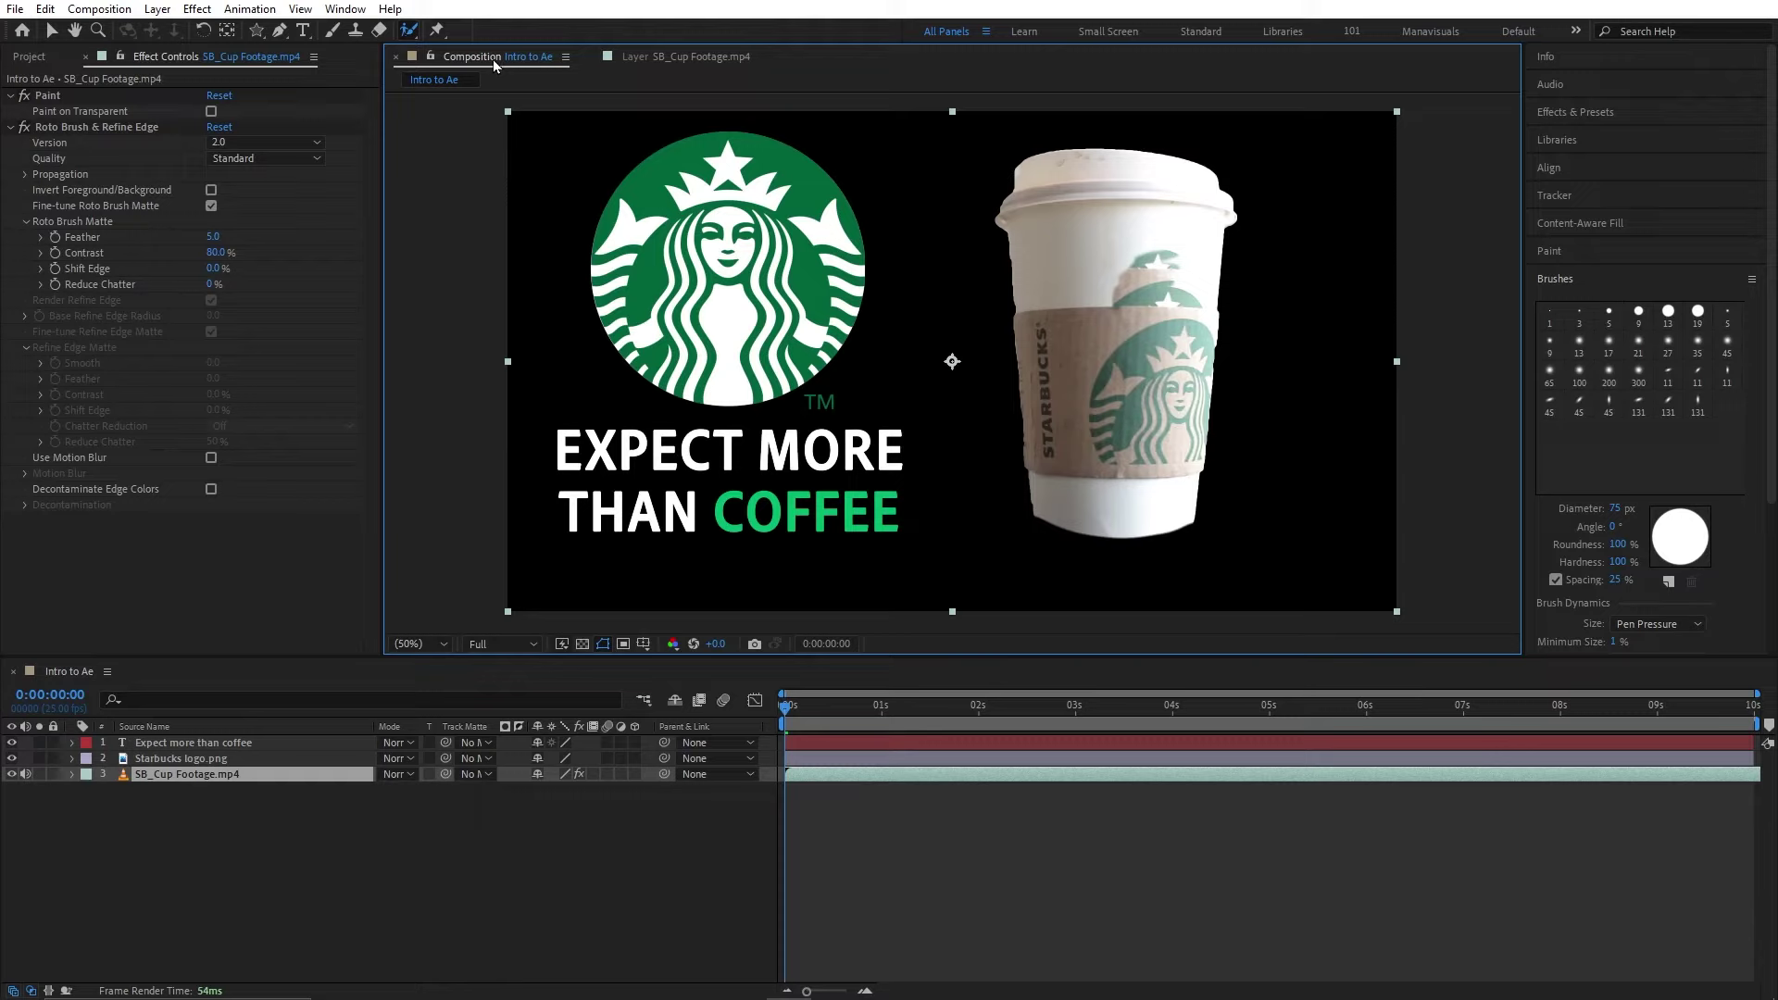
- Delete the Paint and Roto Brush & Refine Edge effects from the footage layer
click(47, 96)
shift+click(45, 124)
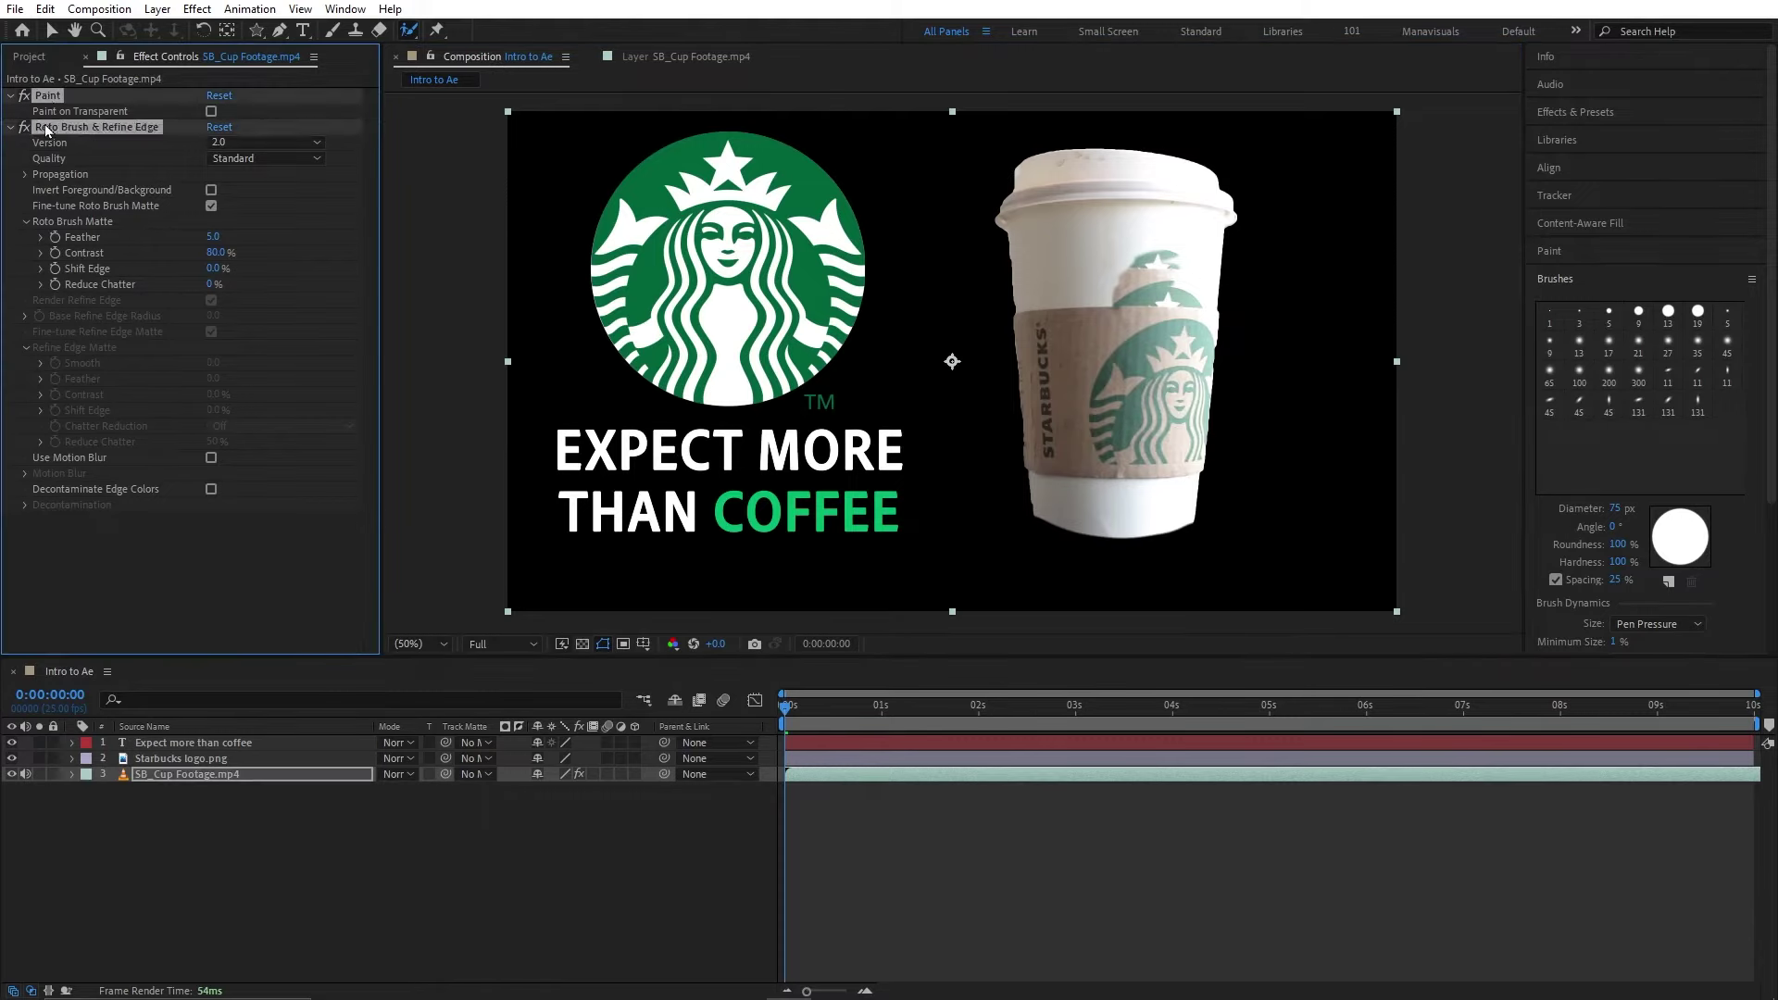
key(Delete)
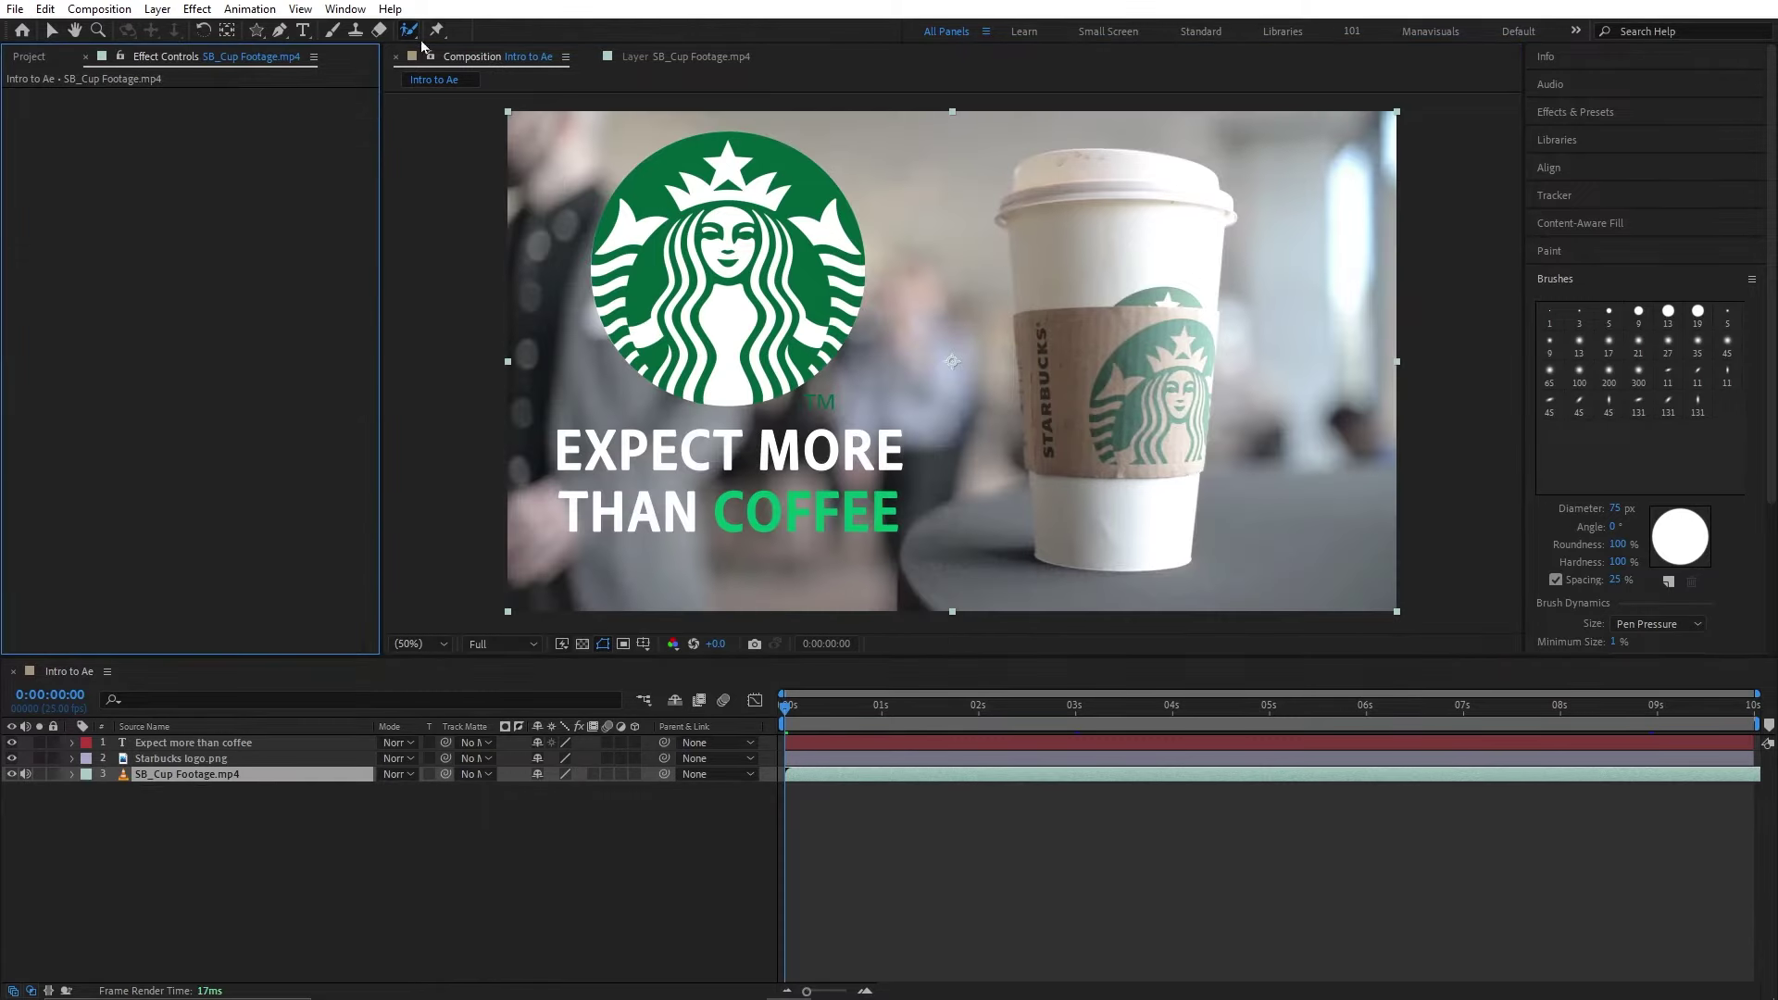
click(437, 29)
click(713, 187)
click(729, 211)
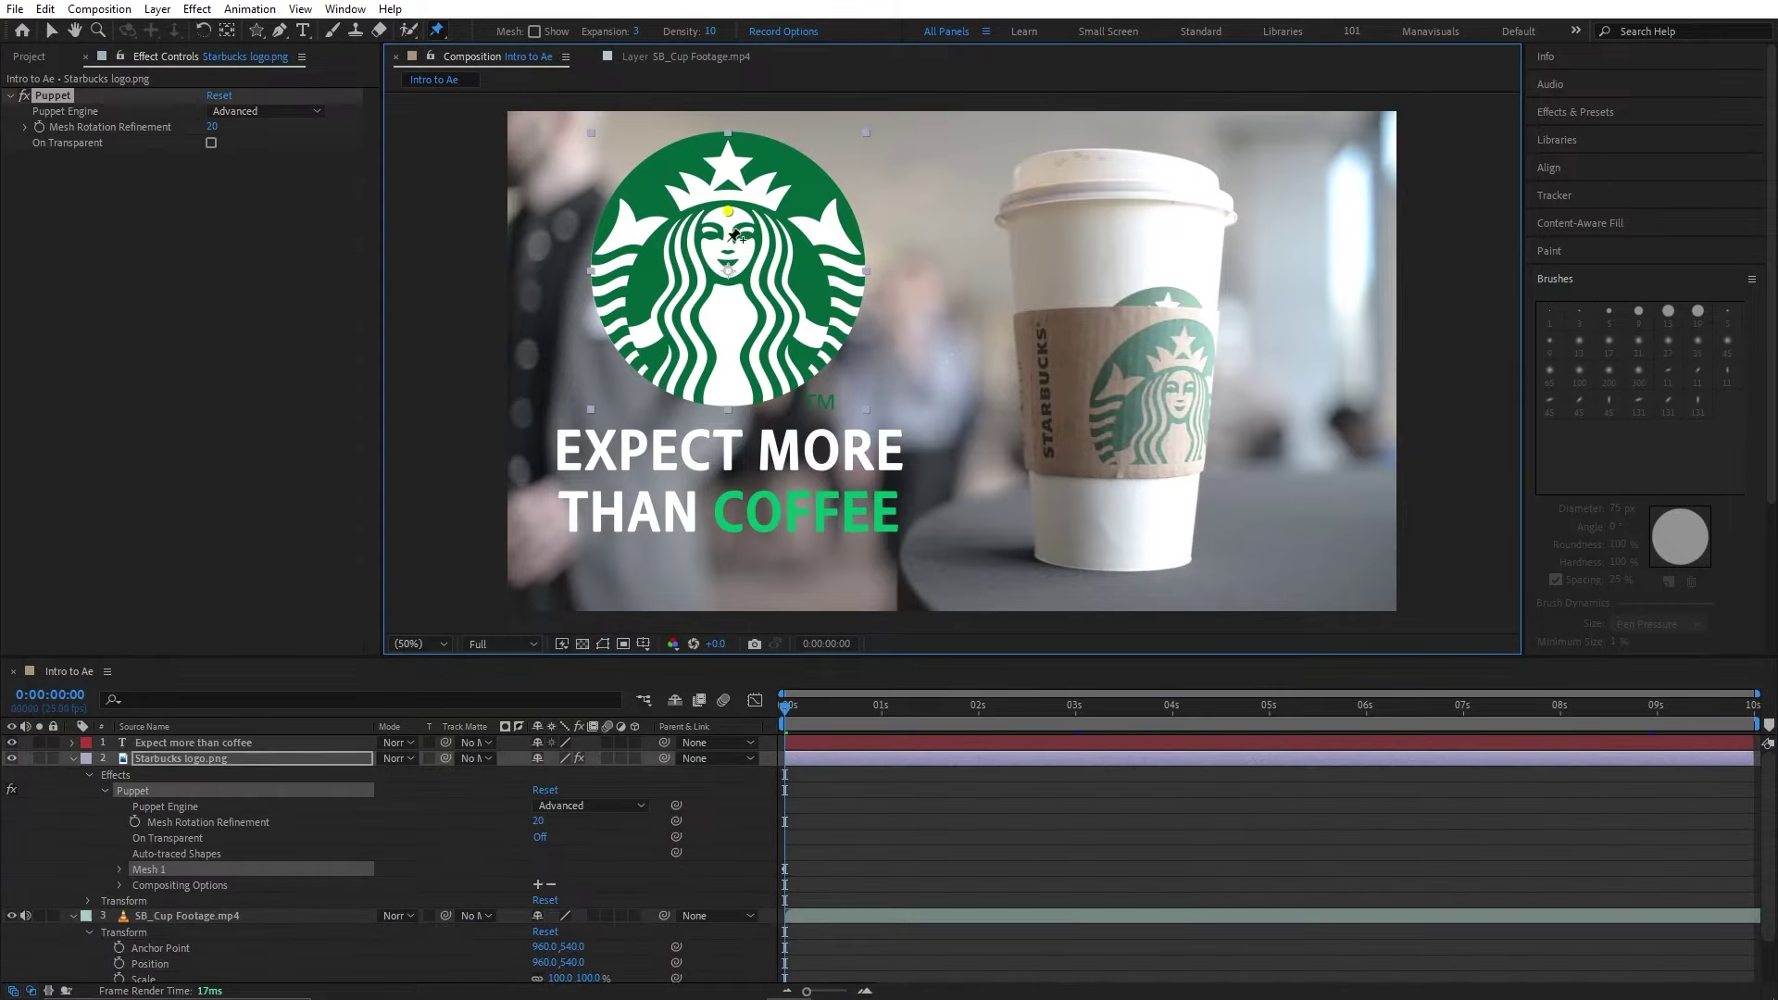
click(728, 277)
click(729, 334)
click(729, 405)
click(614, 259)
click(622, 349)
click(839, 344)
mouse_move(849, 250)
mouse_down()
mouse_move(798, 244)
mouse_move(842, 243)
mouse_up()
mouse_move(729, 405)
mouse_down()
mouse_move(744, 405)
mouse_move(699, 398)
mouse_up()
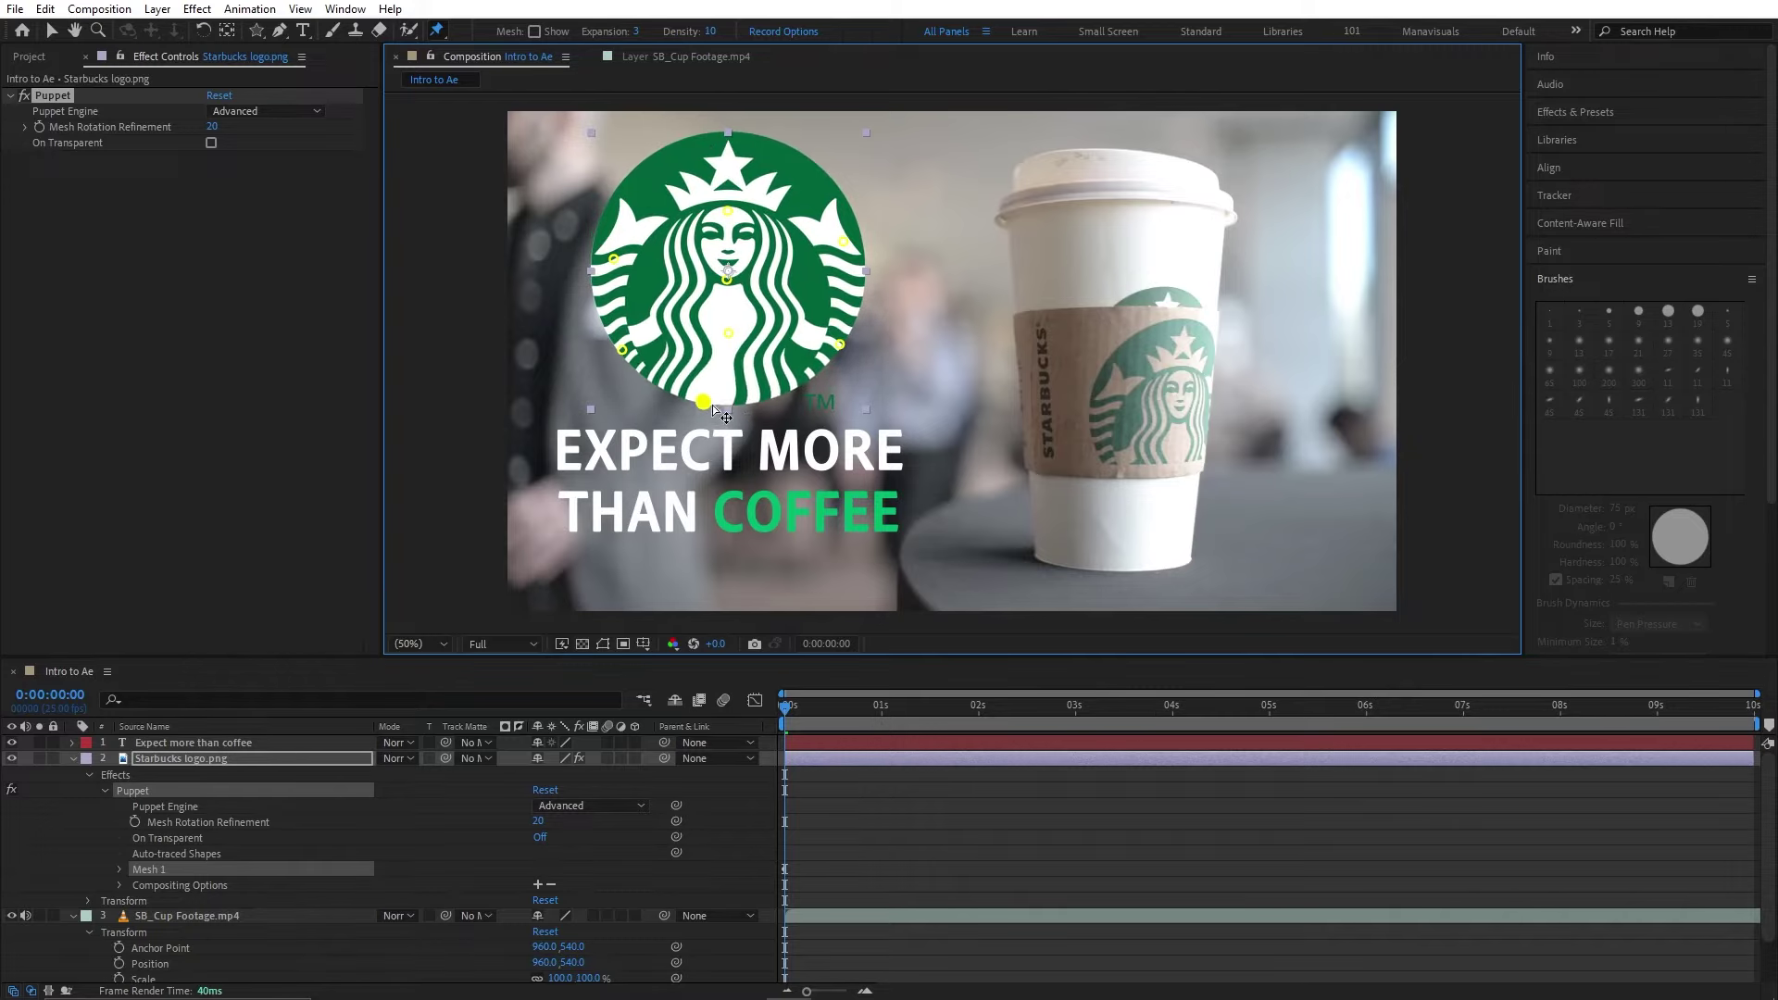
key(ctrl+z)
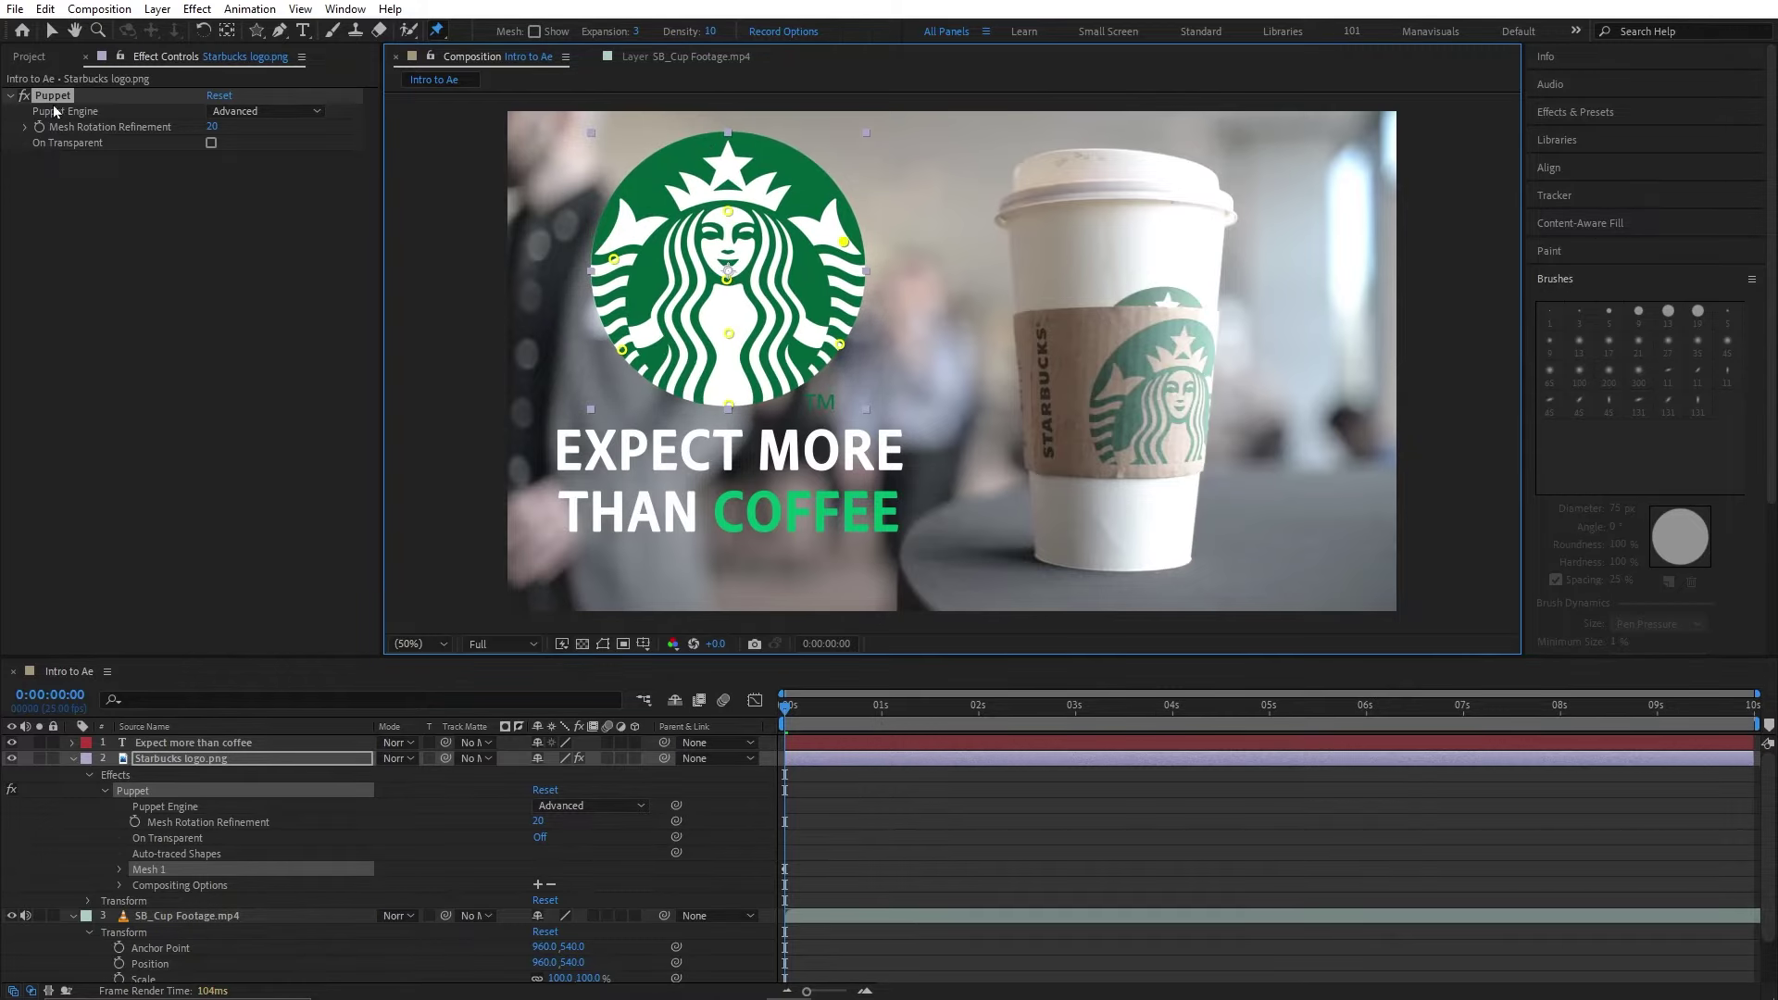
click(52, 95)
key(Delete)
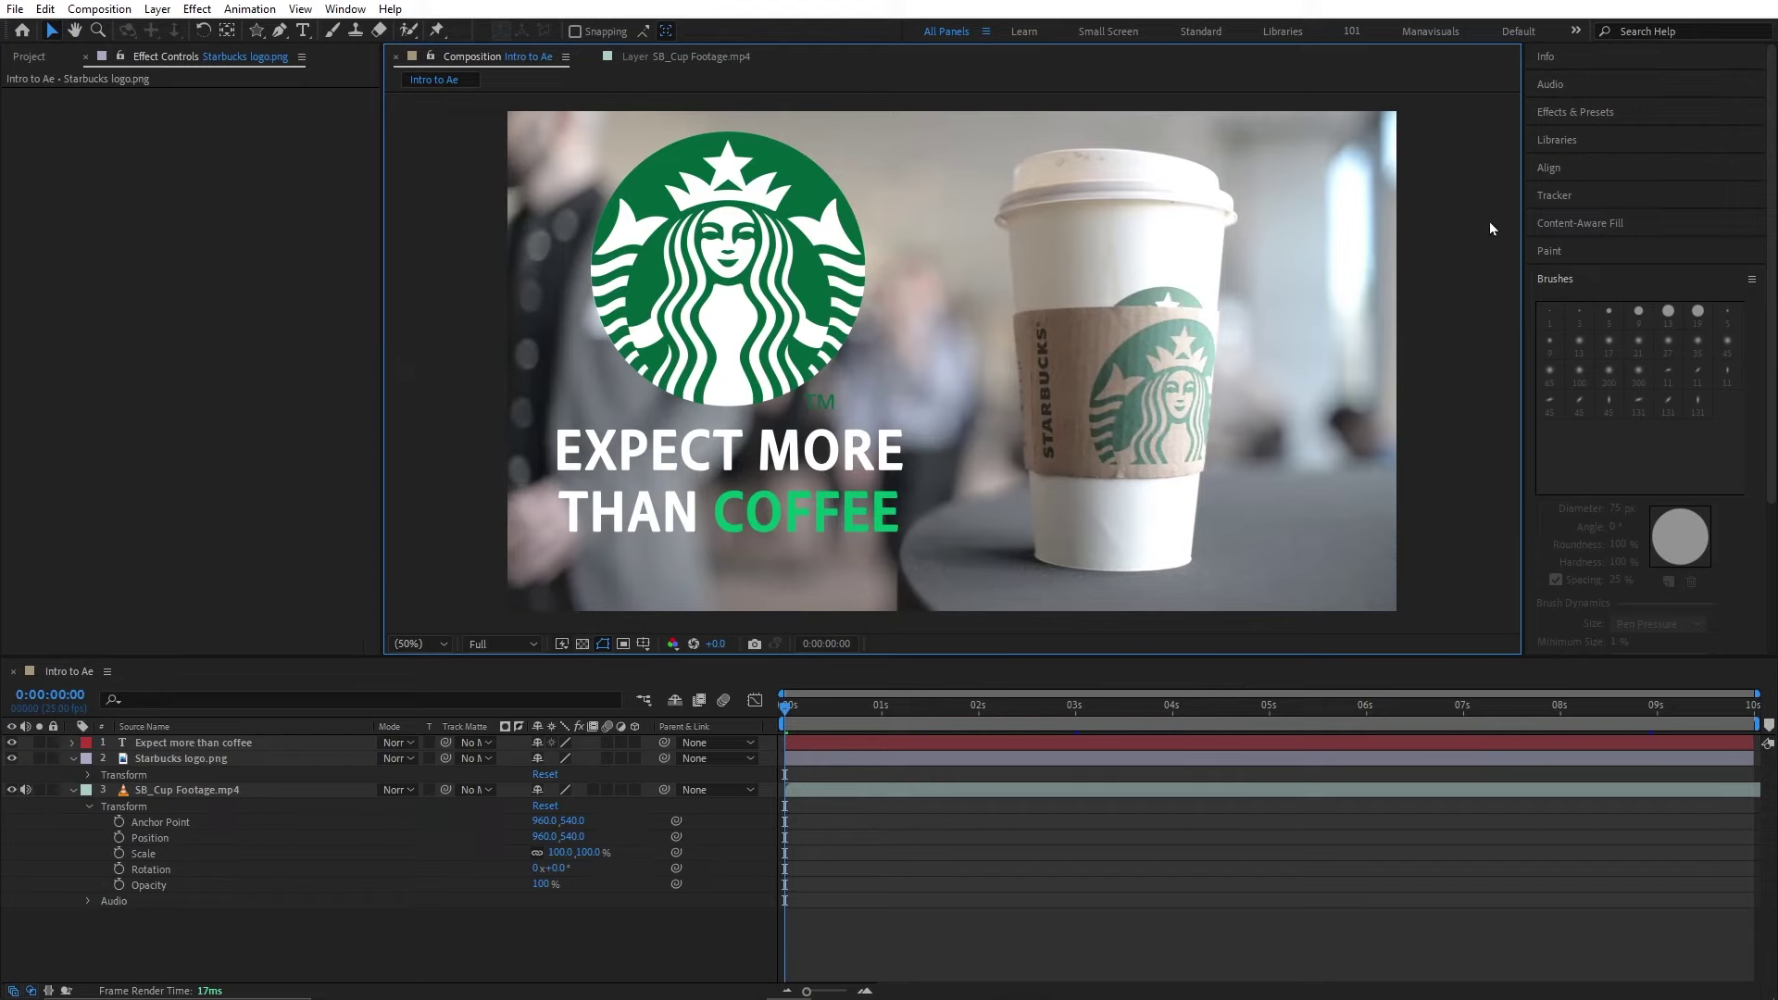
- Collapse the Brushes panel and expand the Info and Audio panels
click(1586, 277)
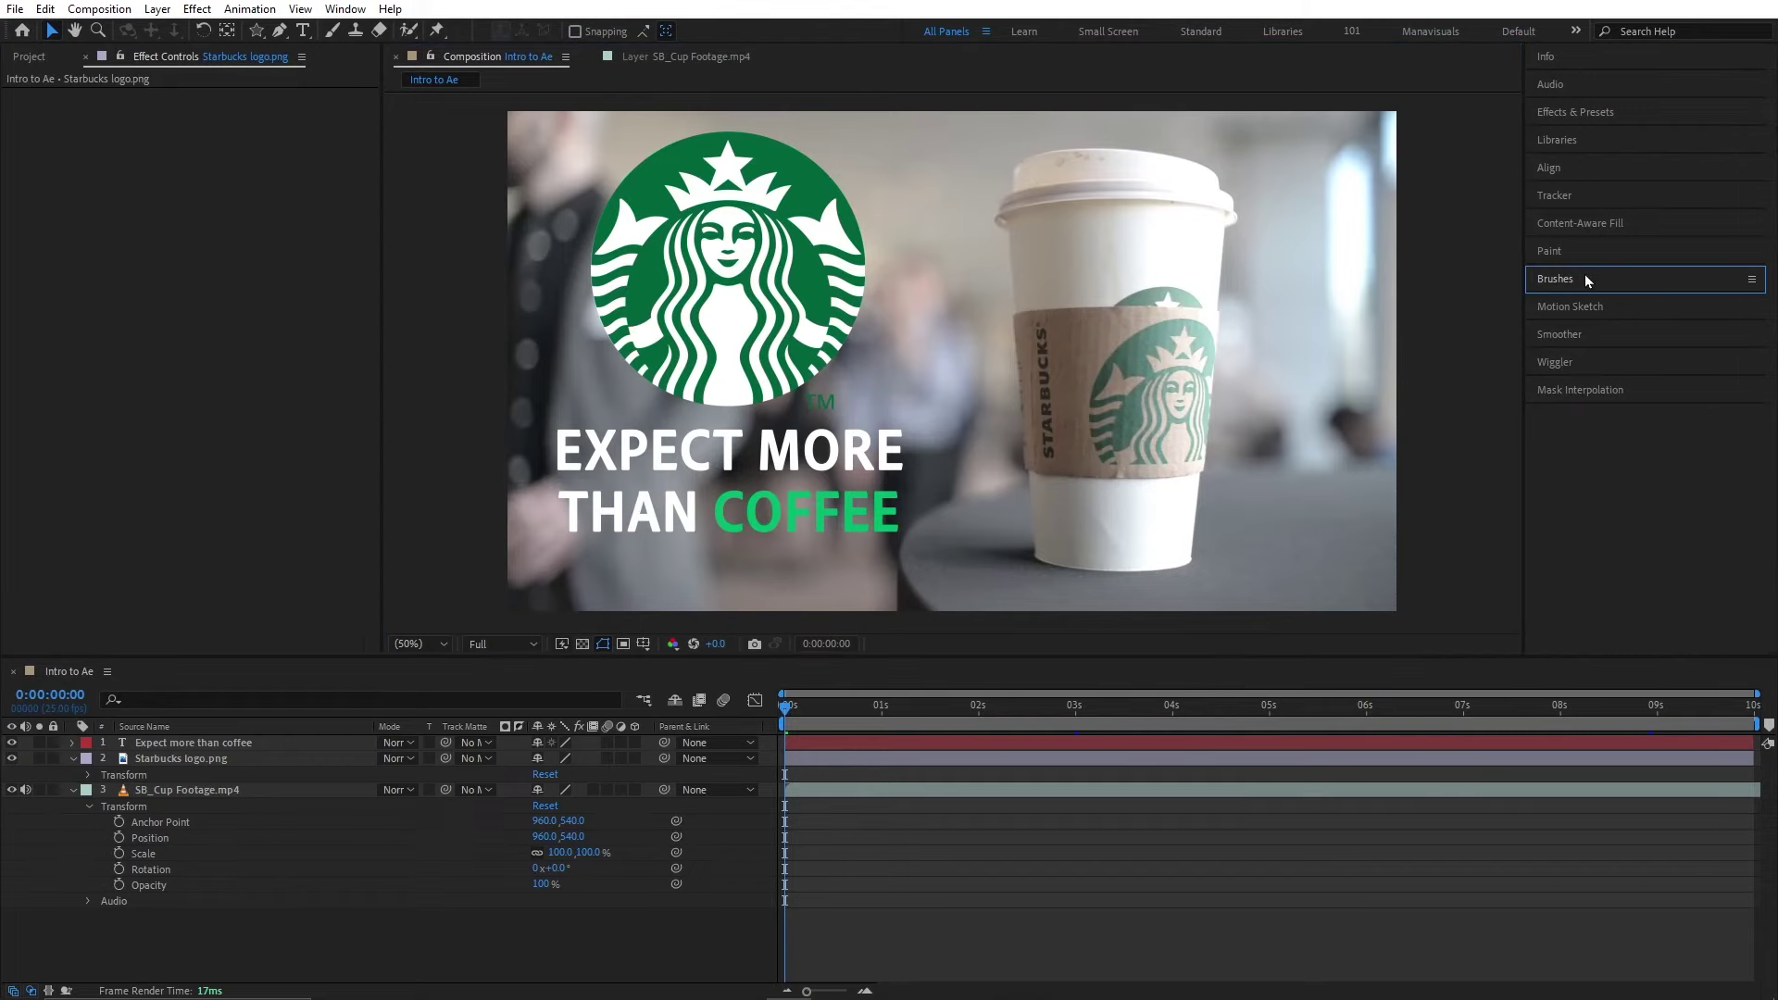
click(1560, 65)
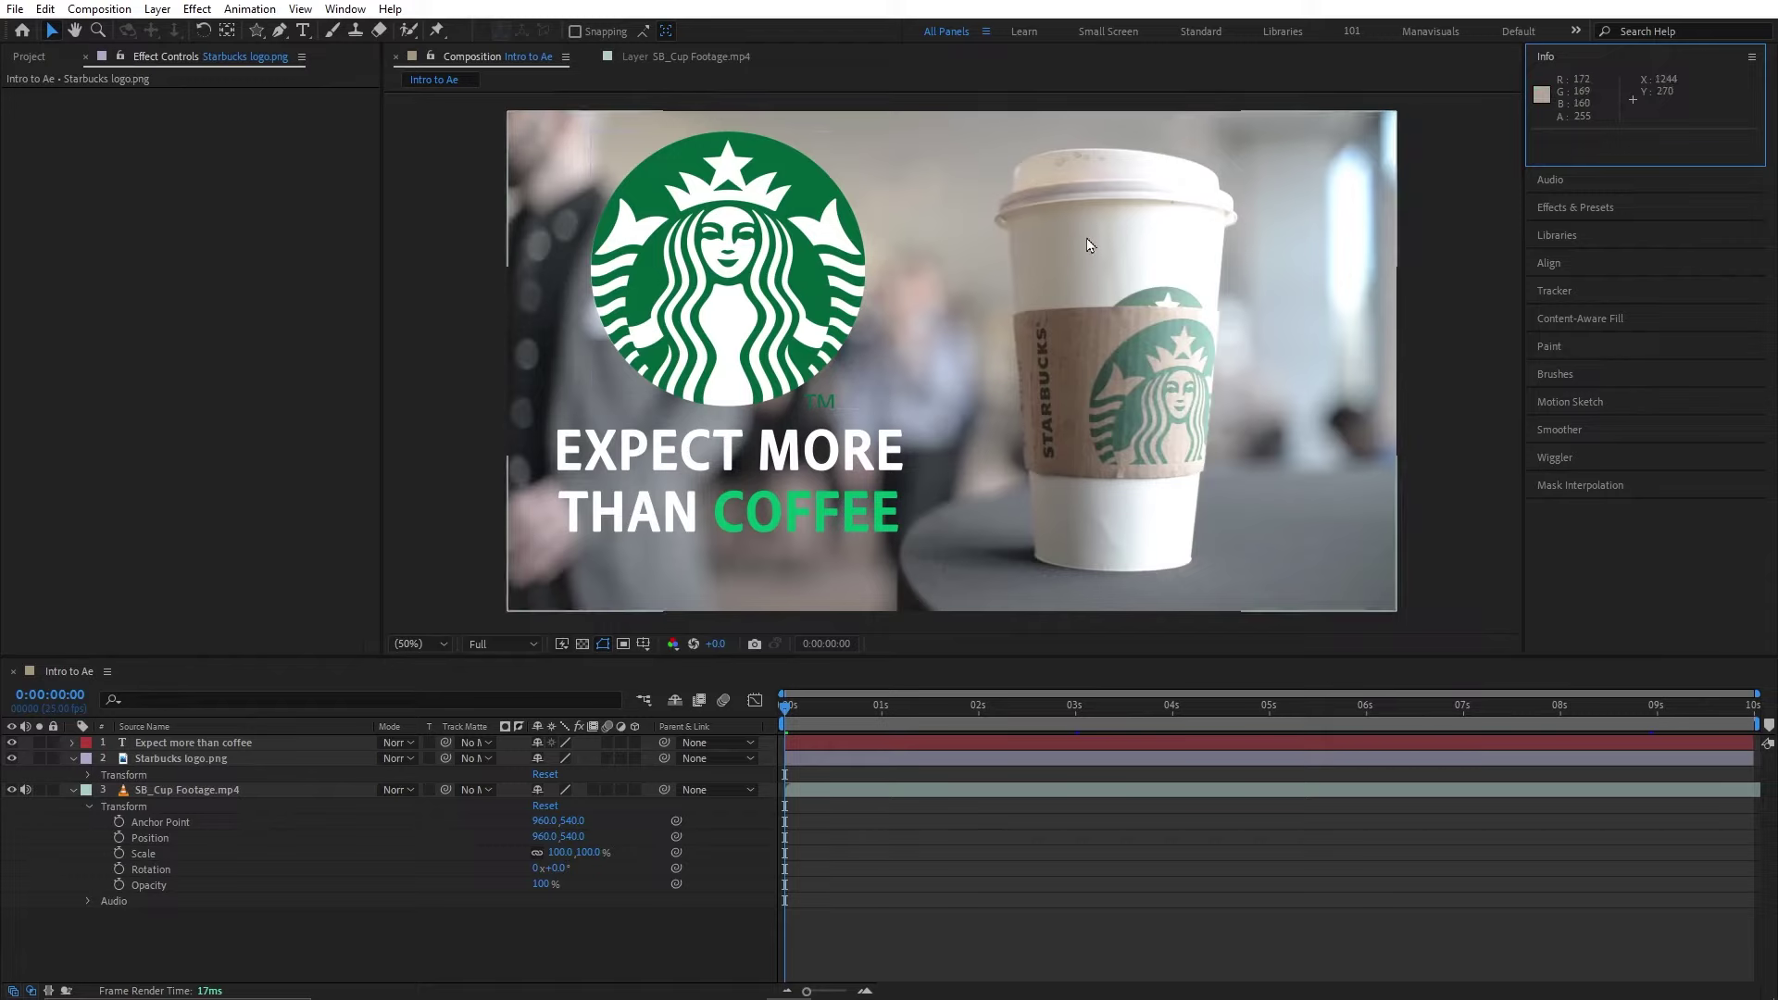
click(1602, 180)
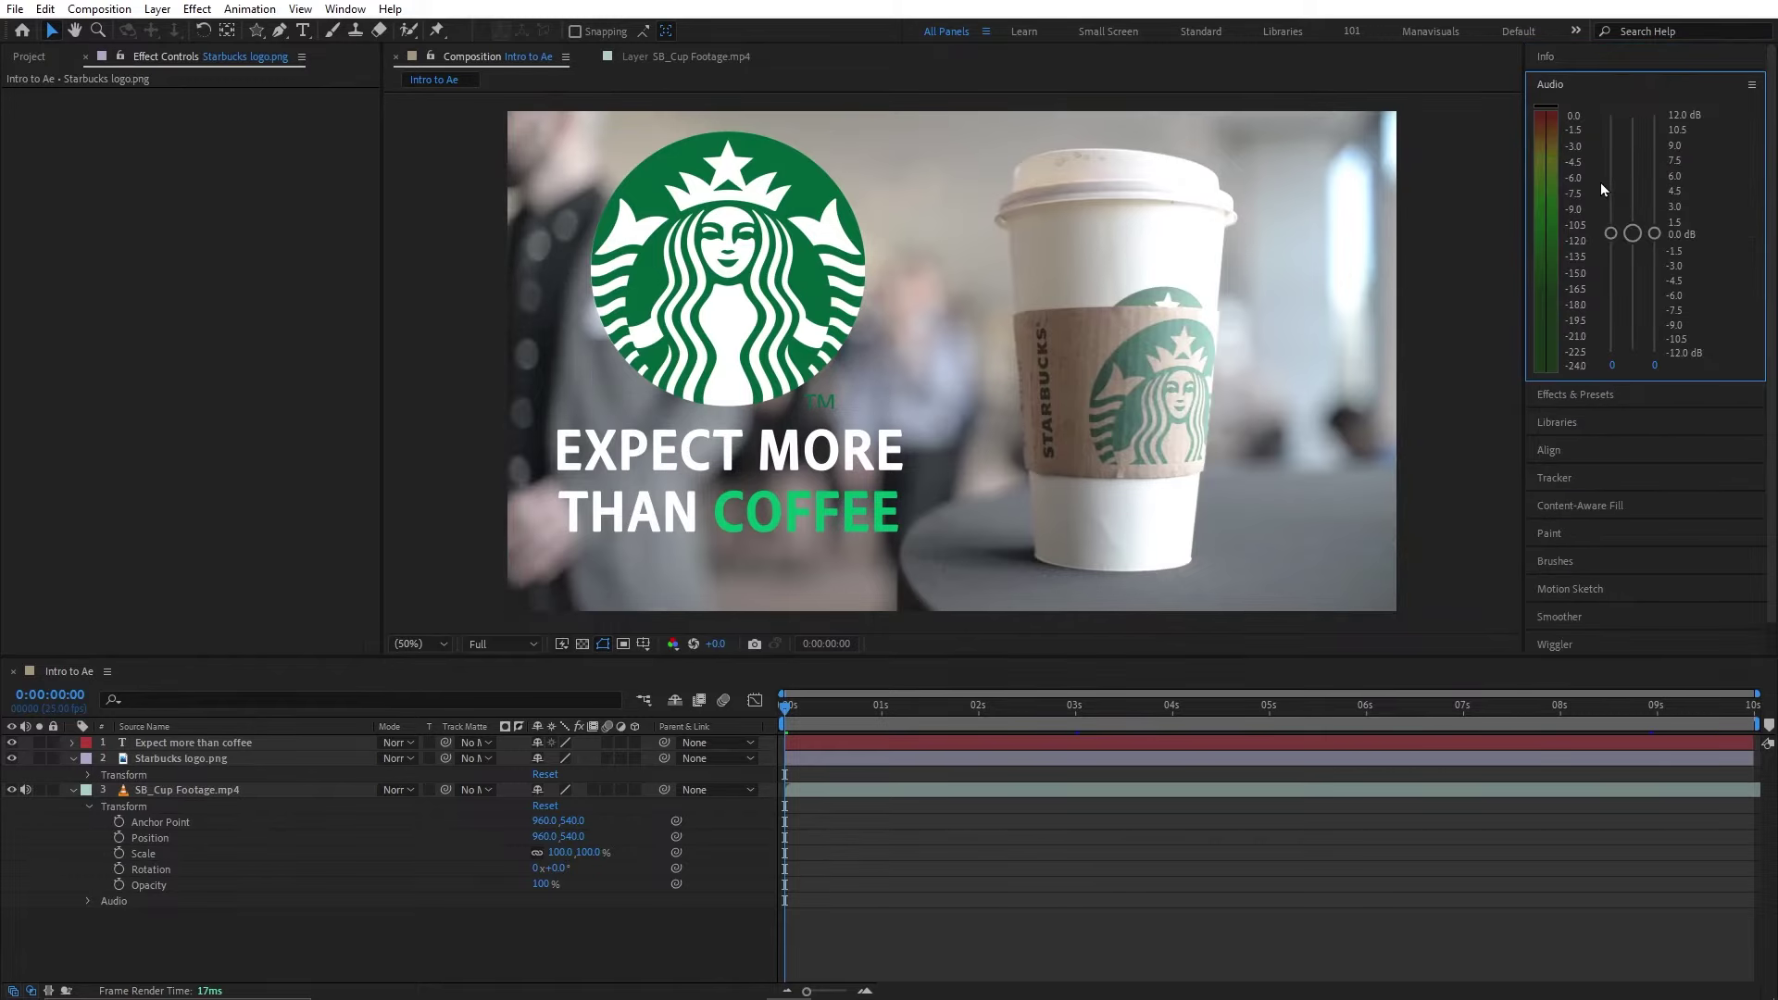
- Lower the SB_Cup Footage audio to -4.1 dB, reset it to 0 dB, and open Effects & Presets
click(261, 789)
drag(1609, 242, 1615, 274)
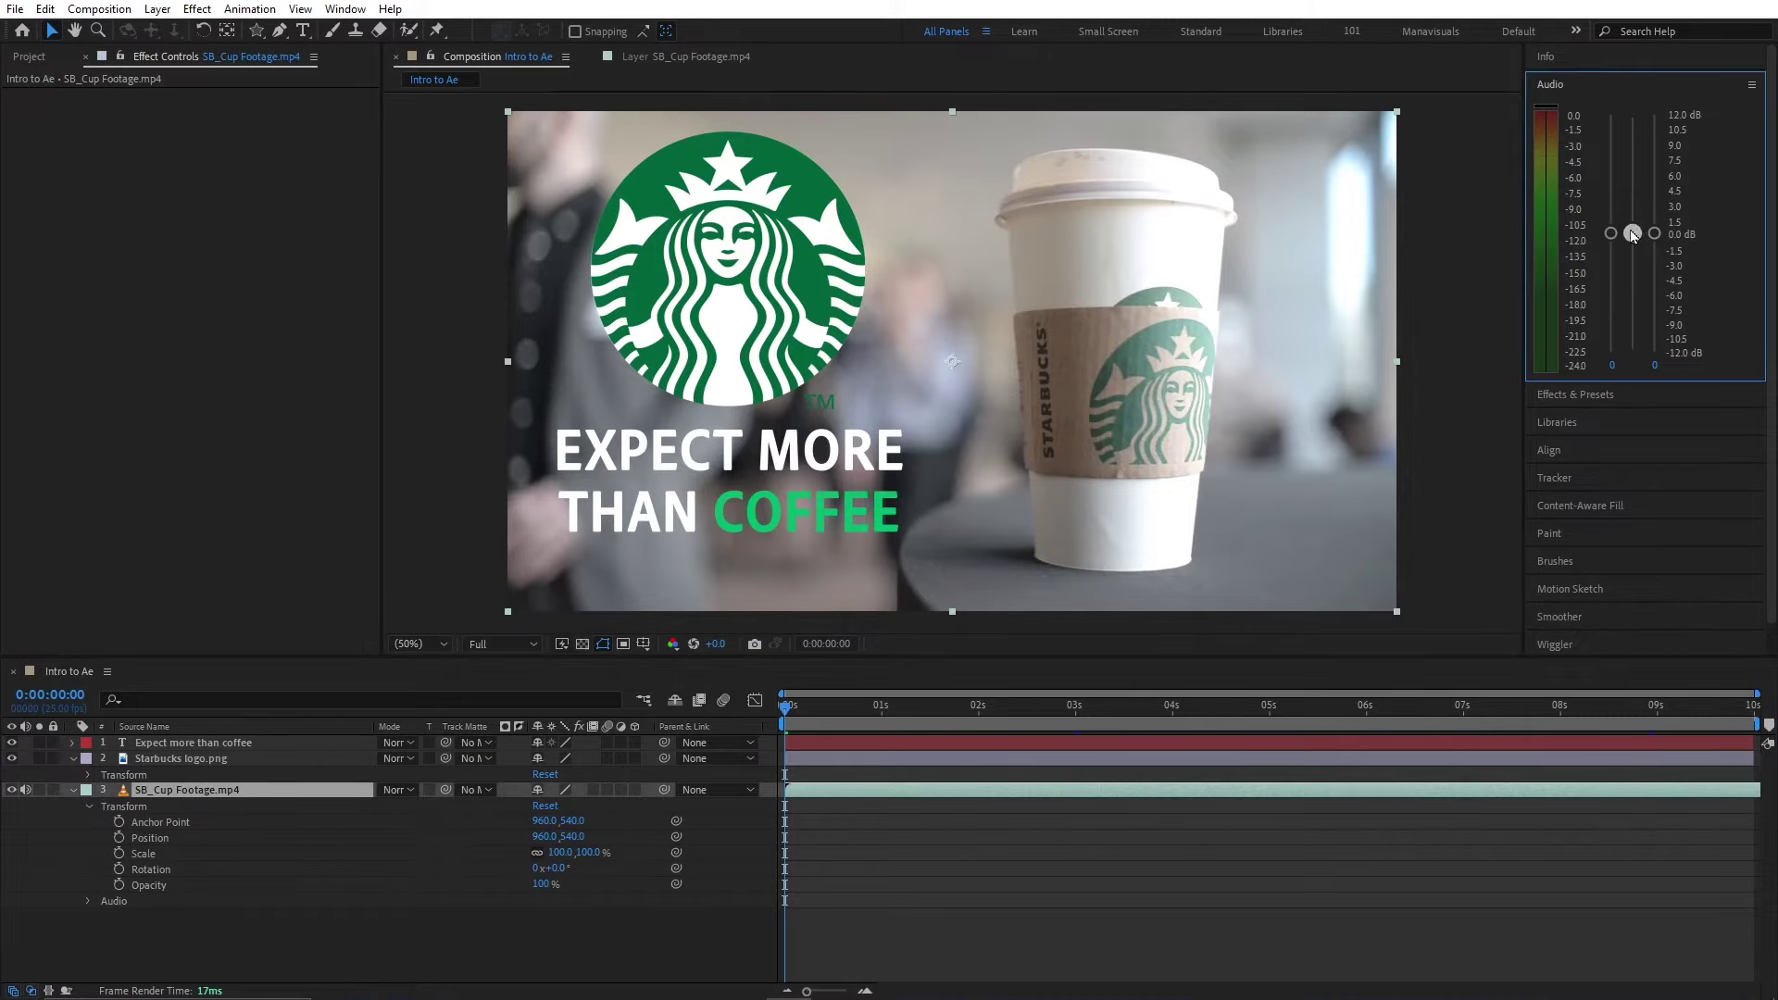
double_click(1615, 275)
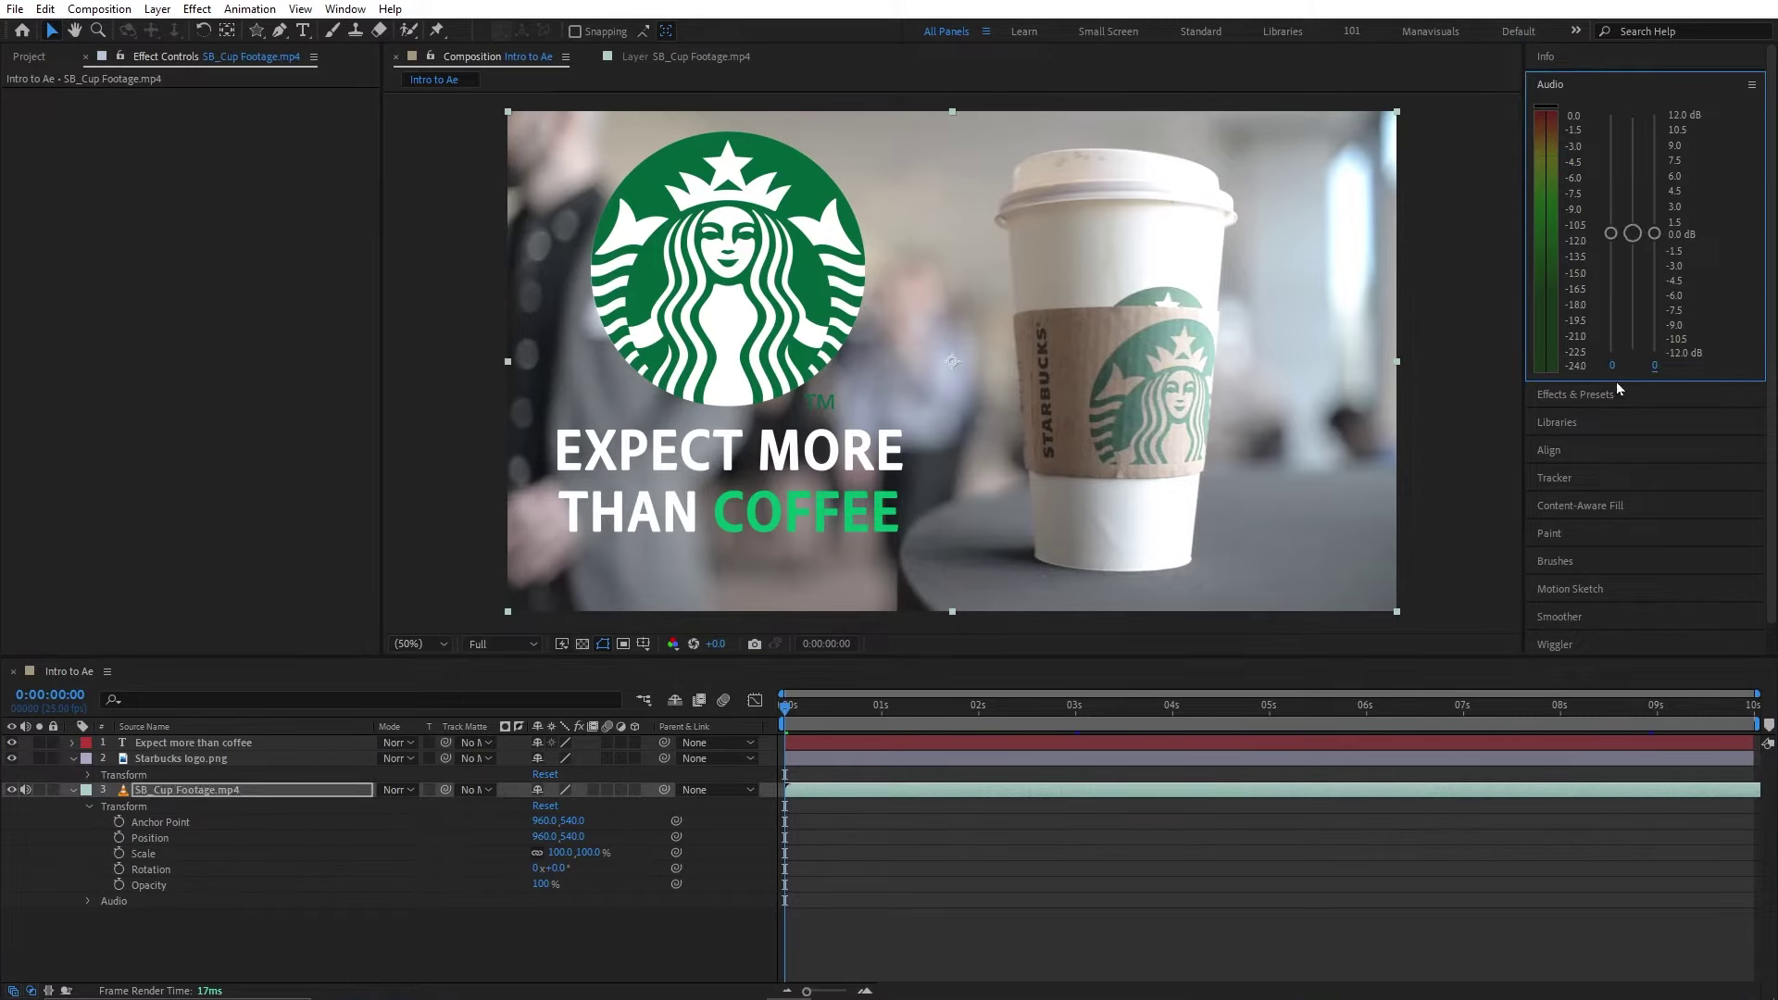
click(1581, 398)
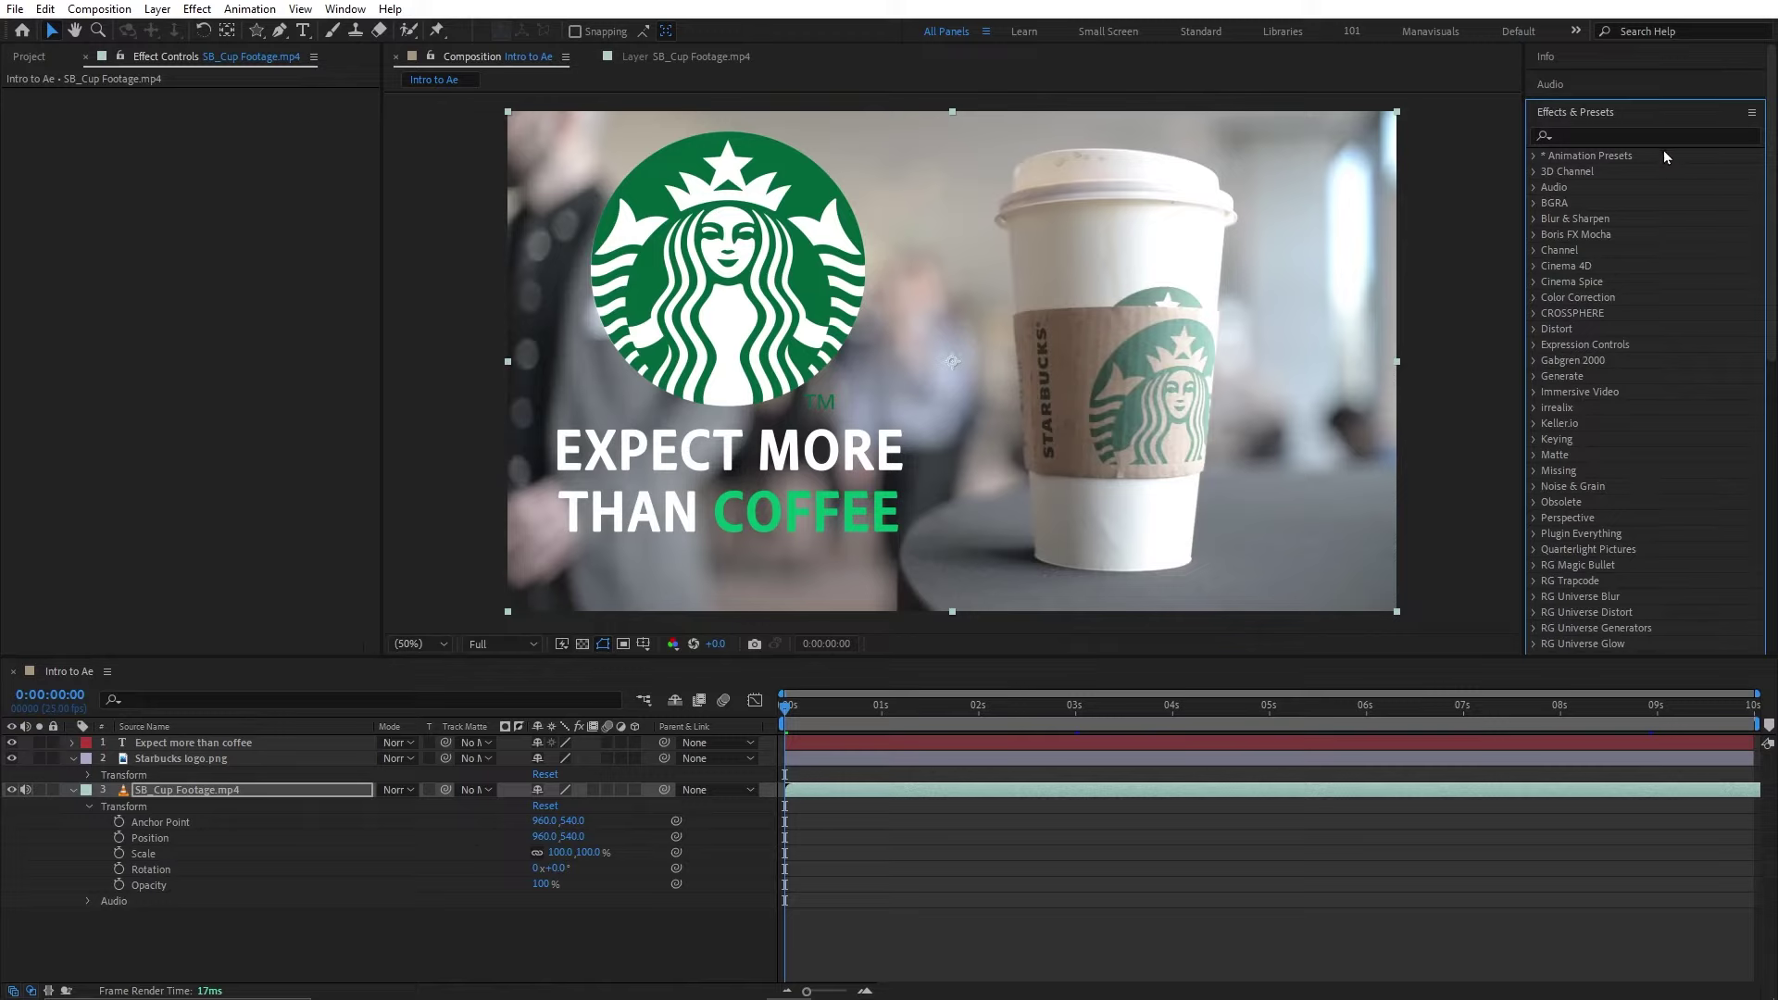
- Apply the Fade Up Words Animate In text preset to the tagline
click(1630, 119)
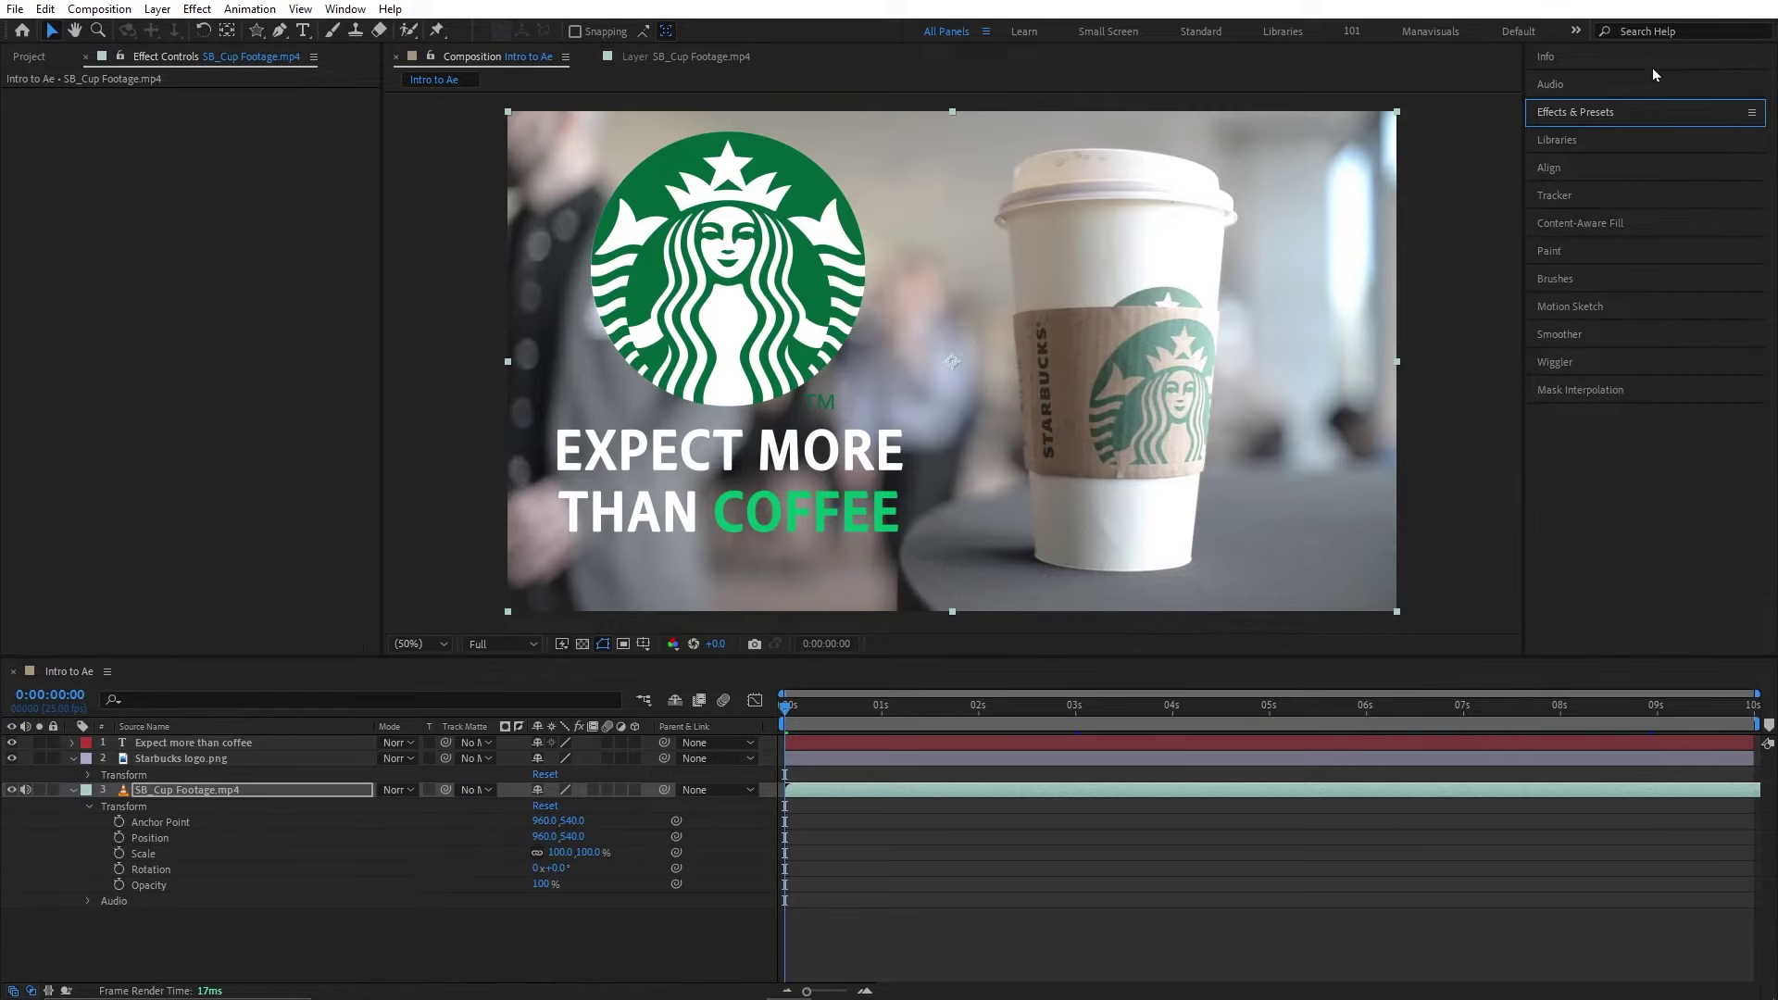
click(1605, 115)
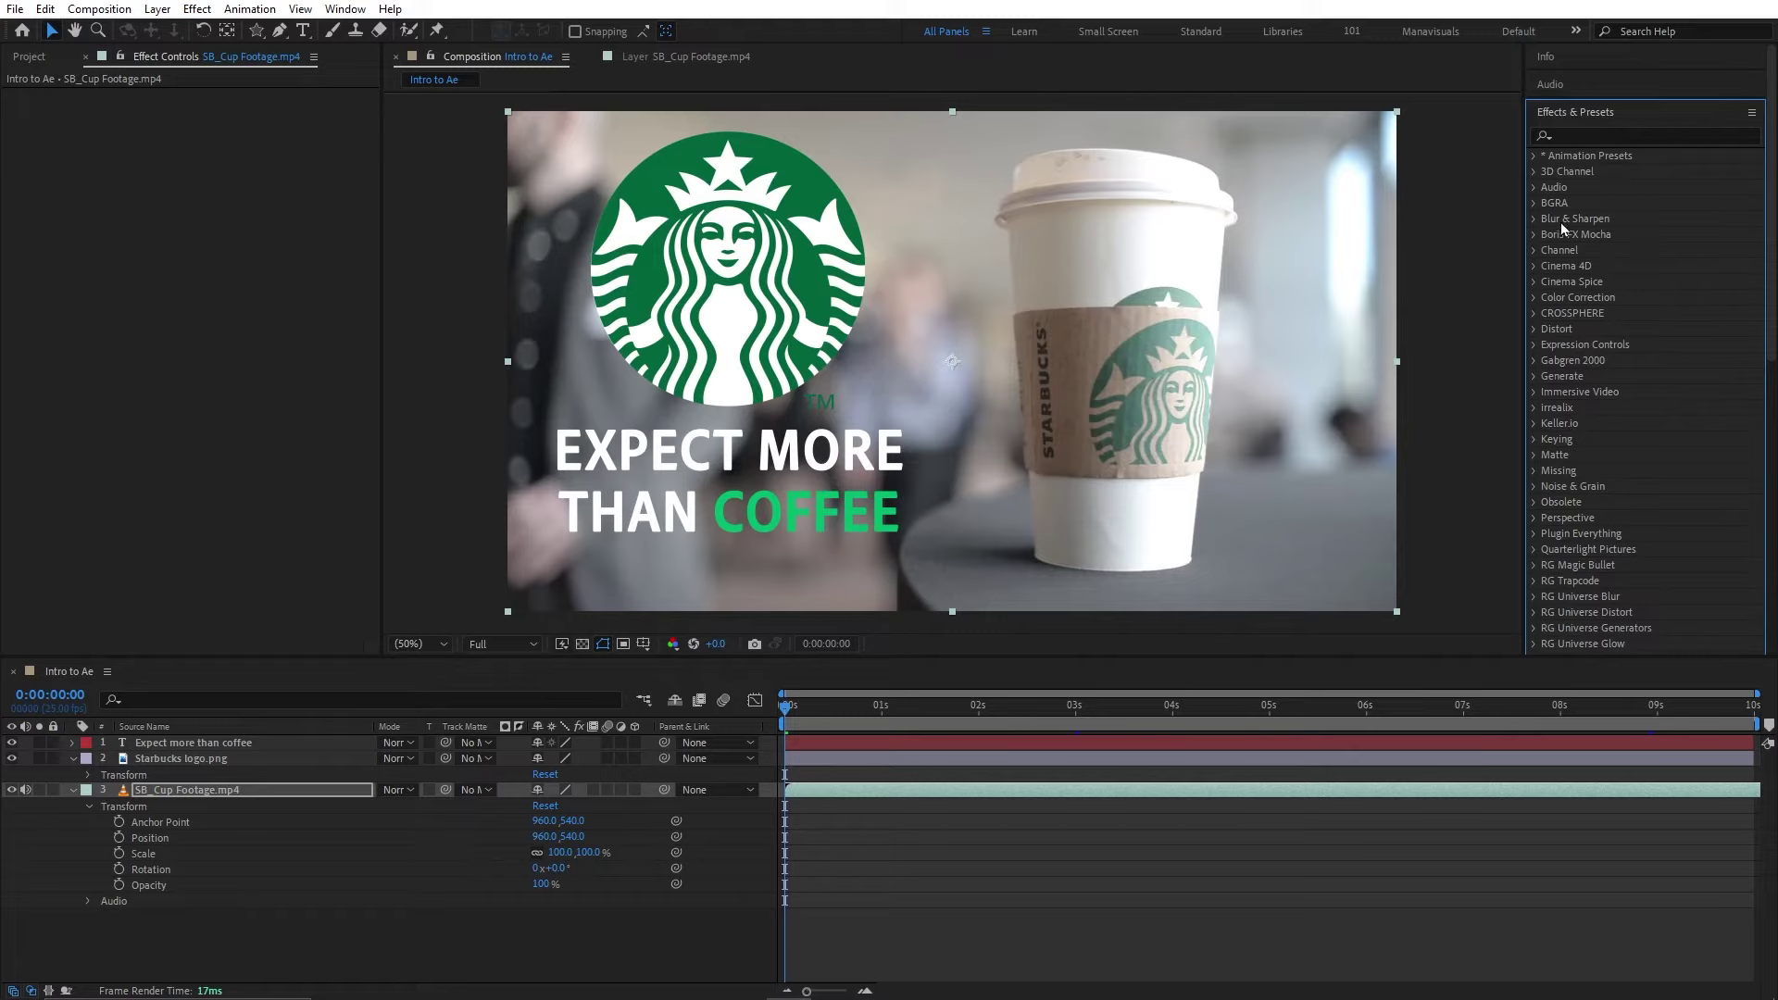
click(1534, 157)
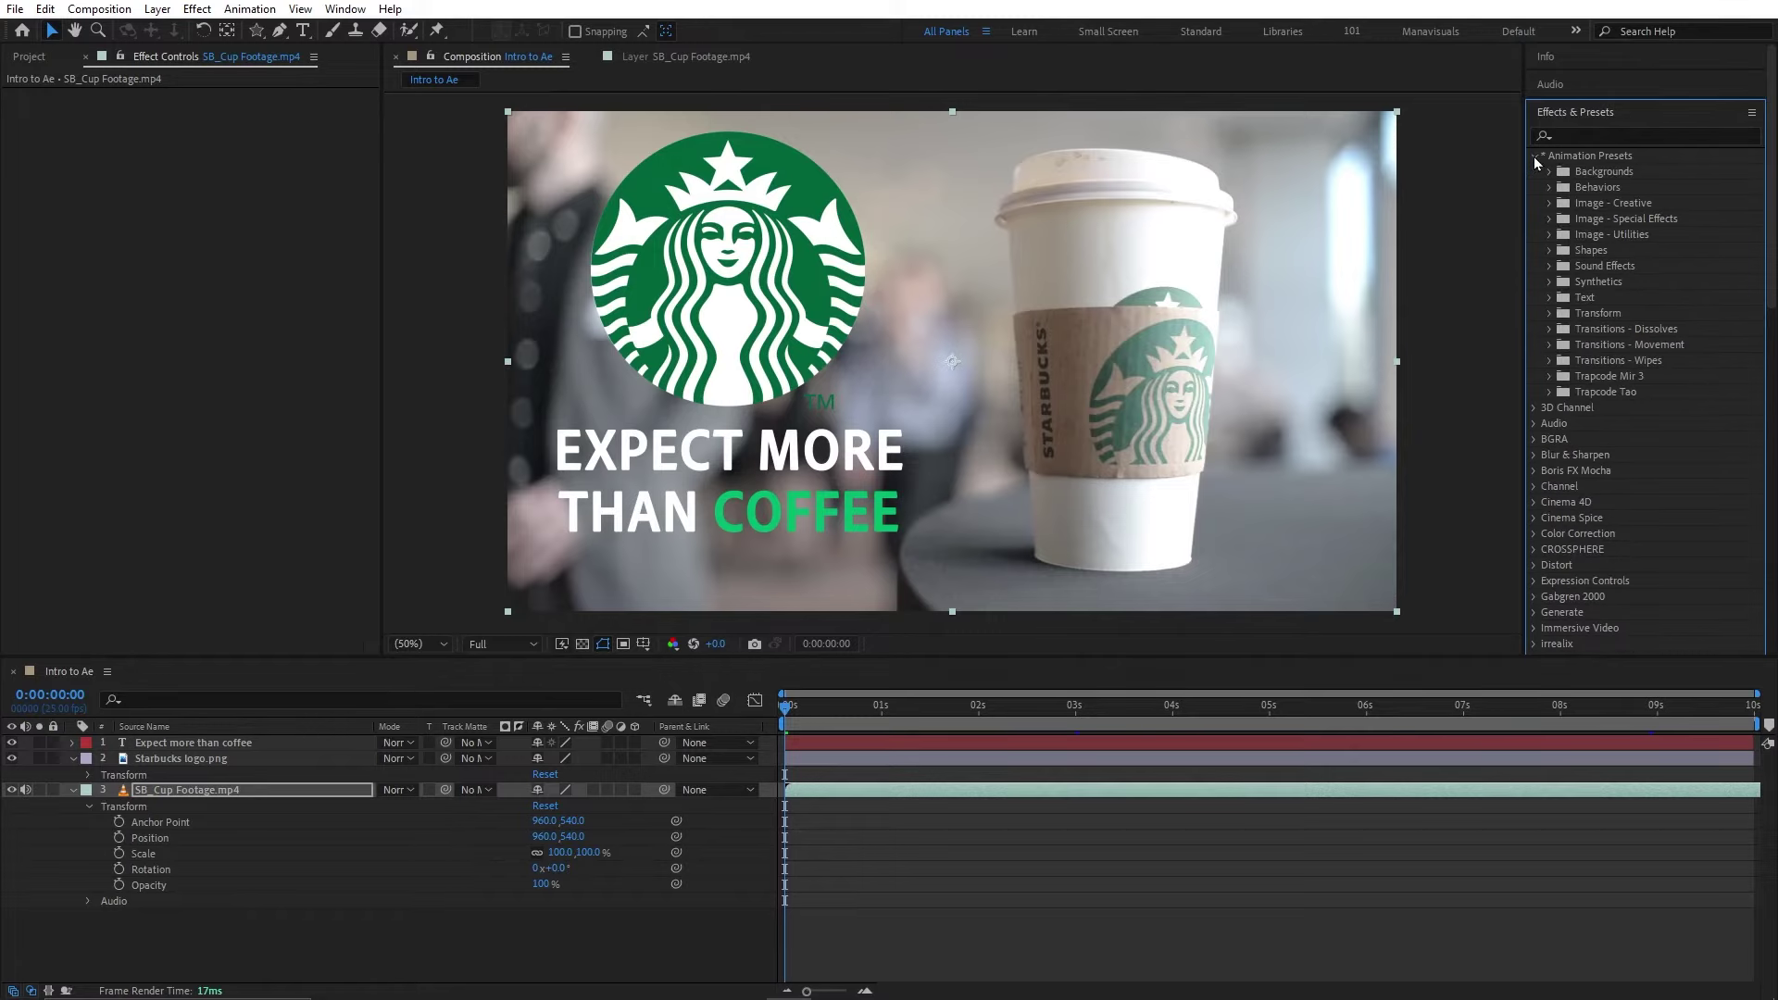
click(1550, 298)
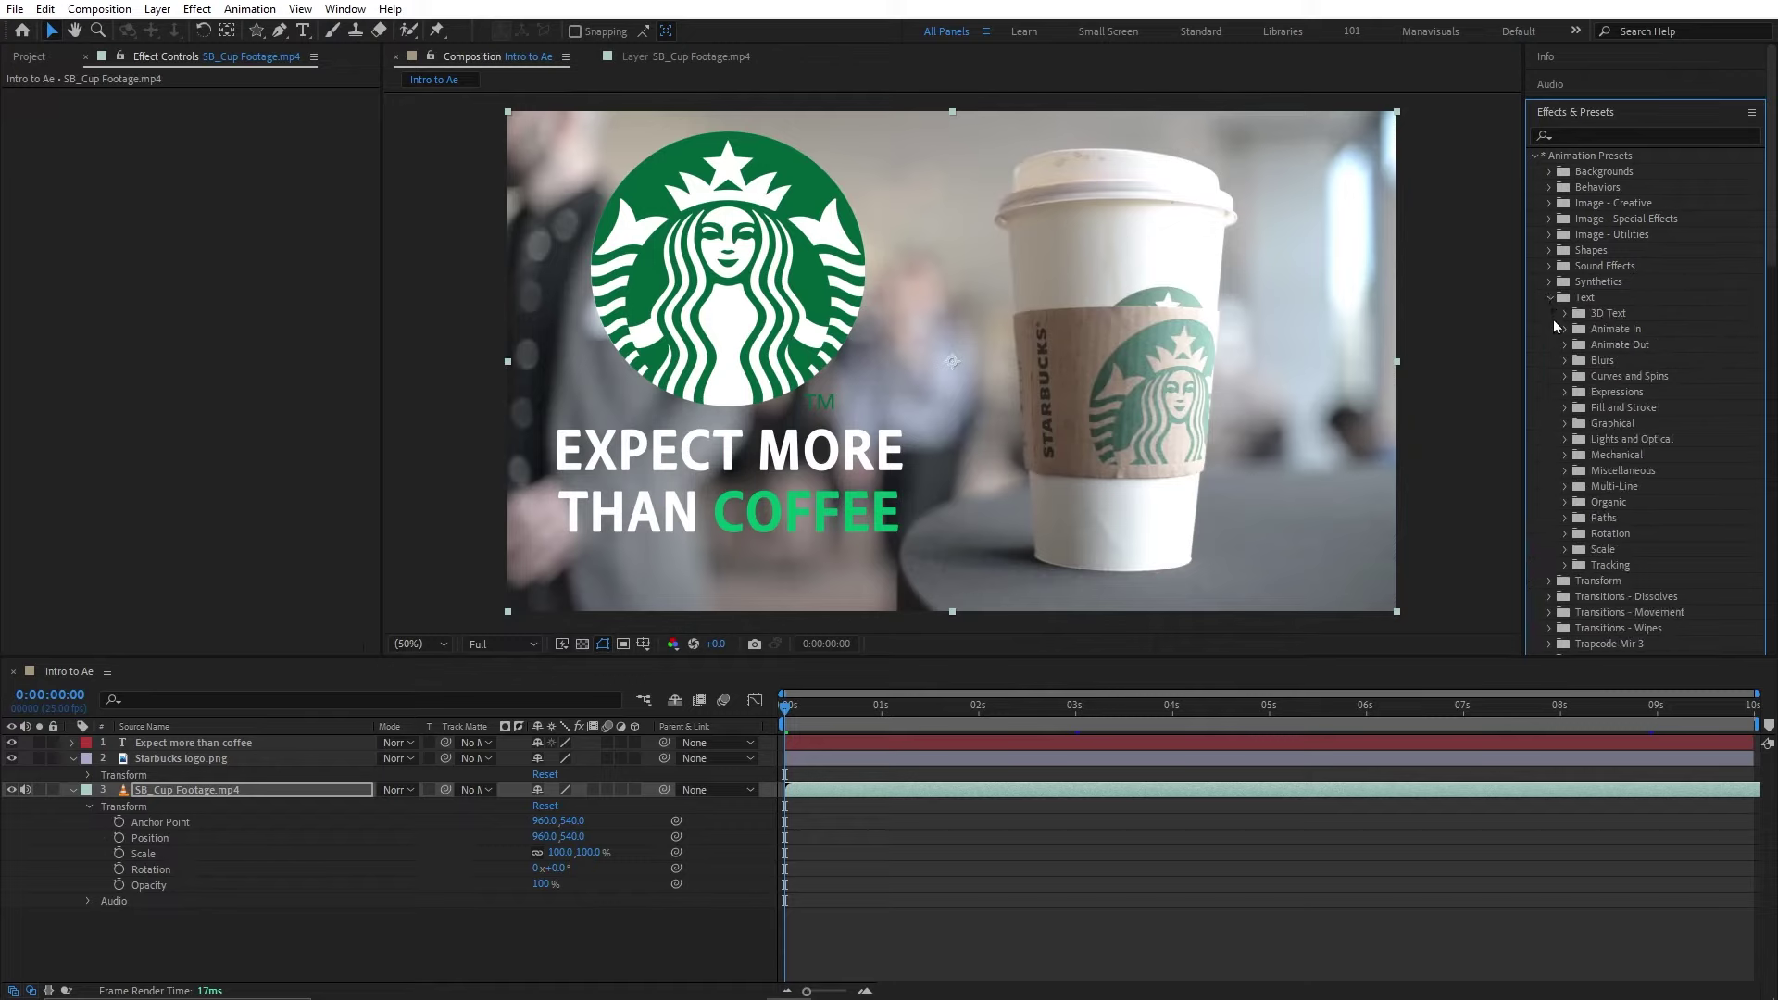
click(1565, 330)
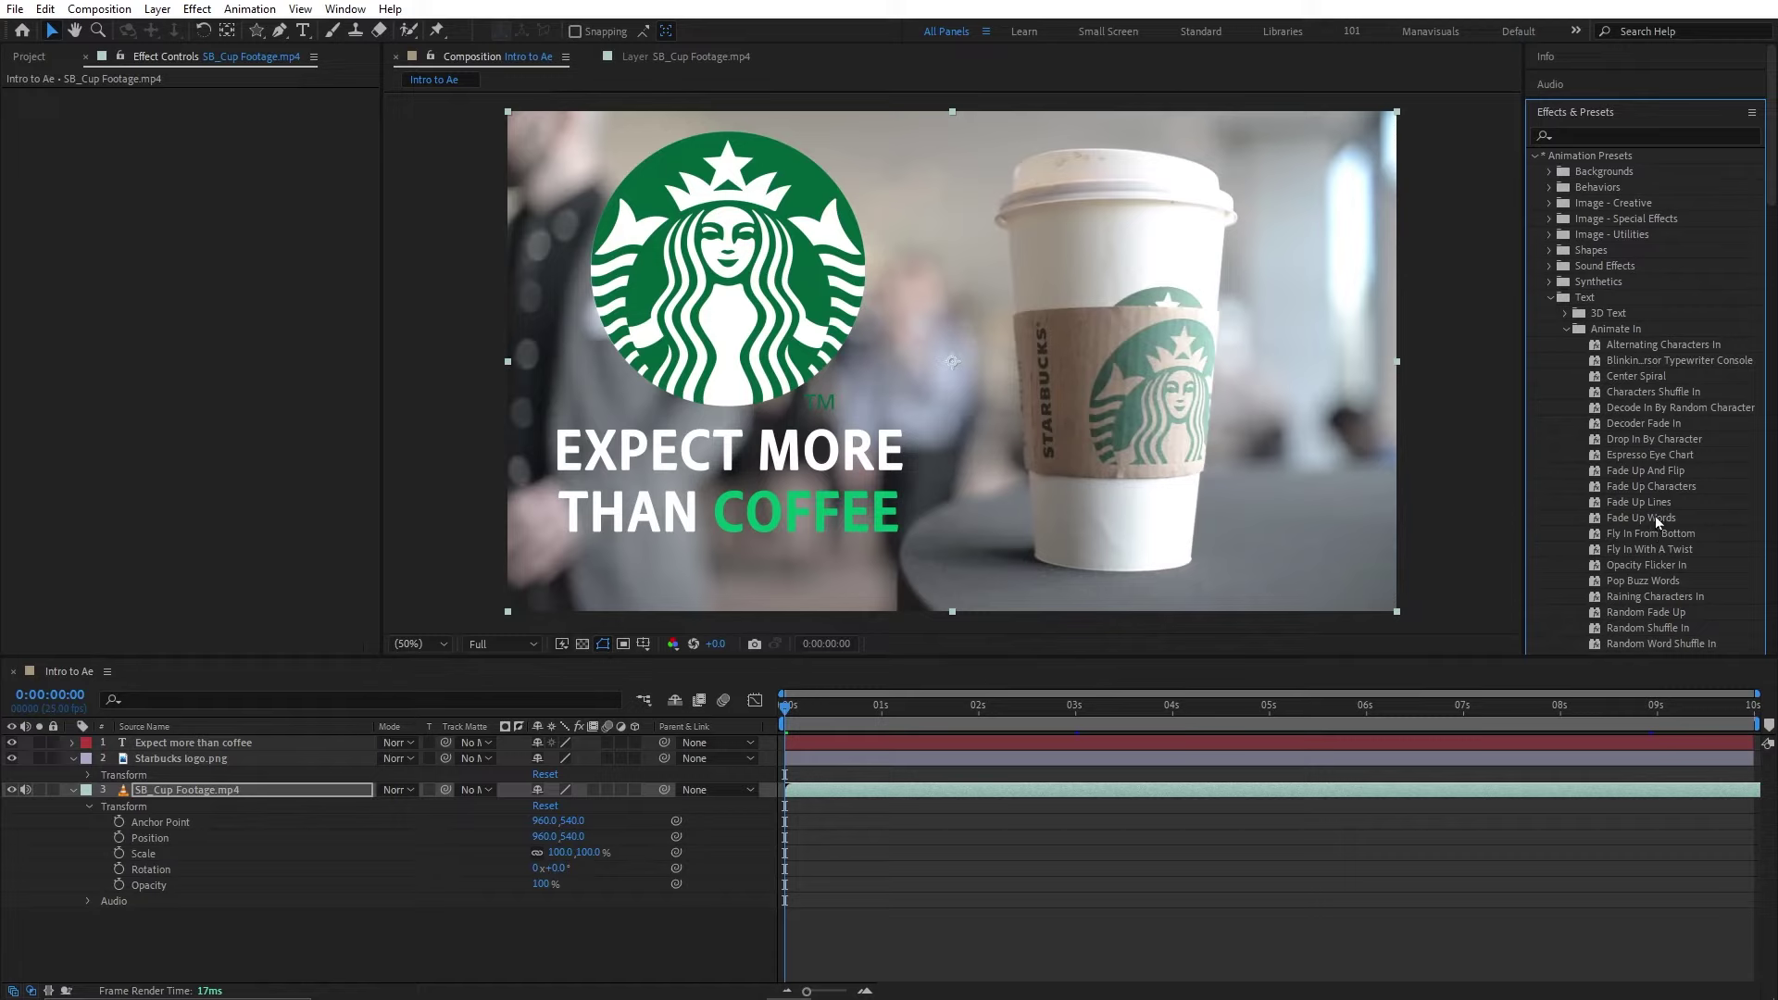
drag(1654, 517, 789, 471)
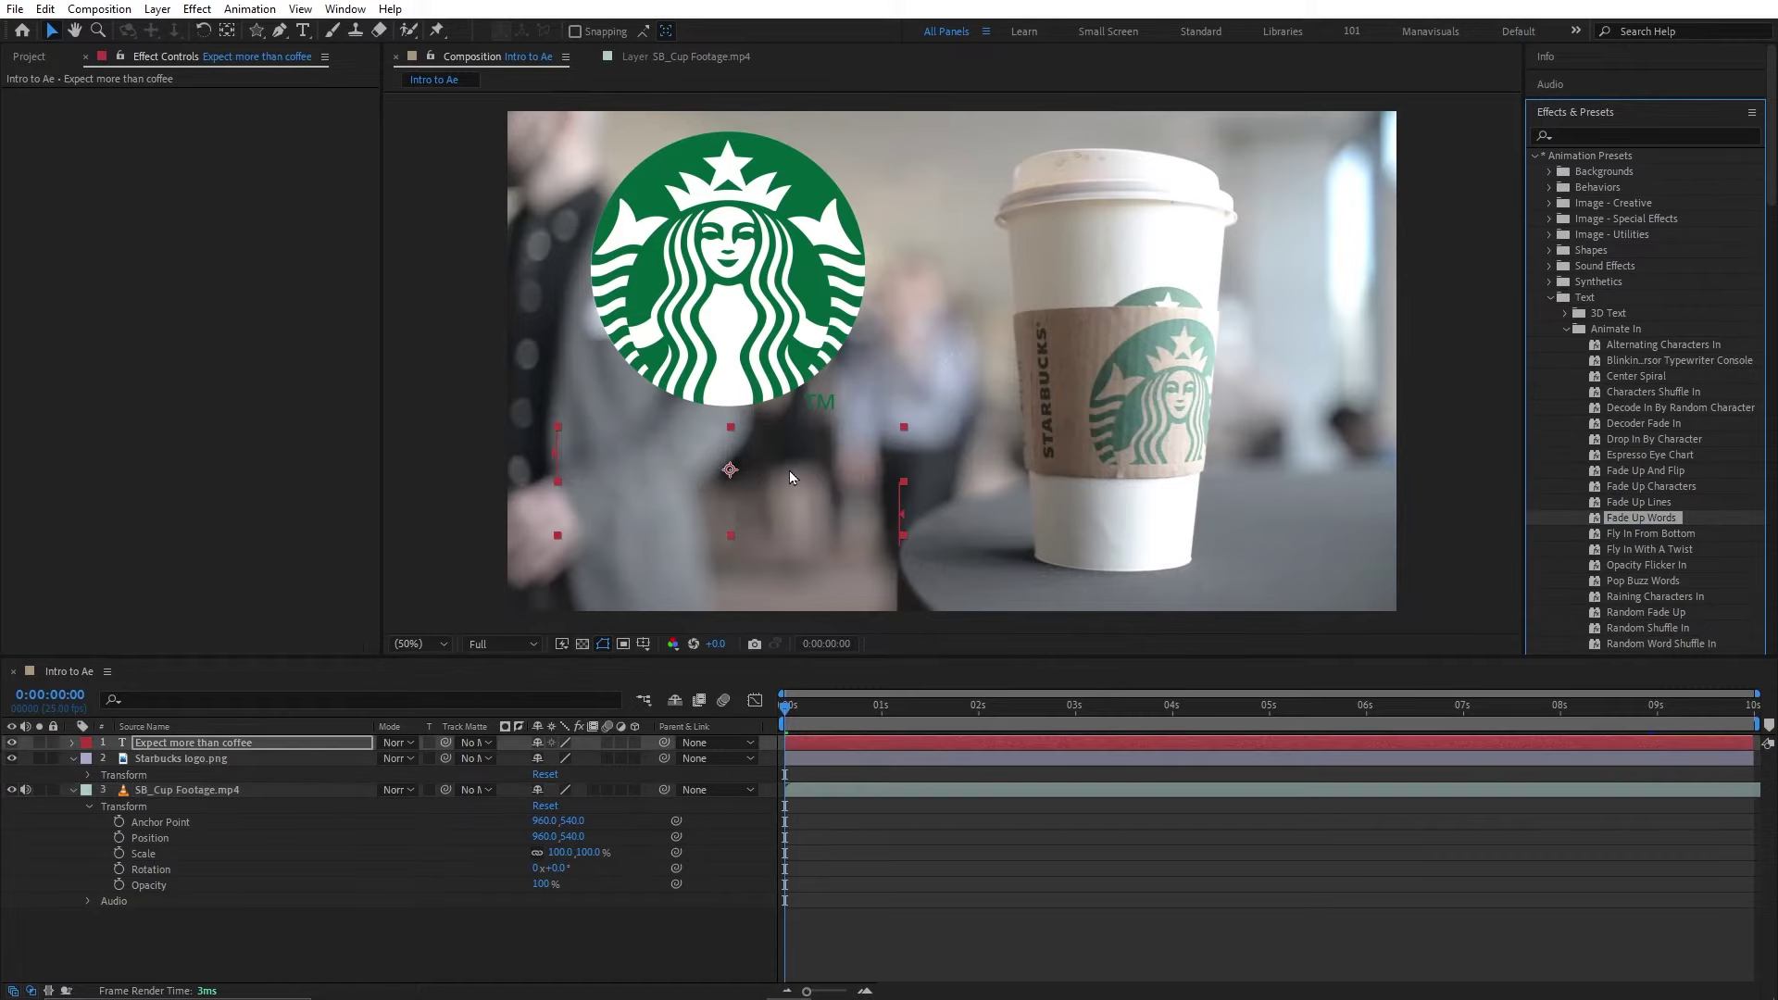
- Preview the Fade Up Words animation from the start and fold away Animation Presets
drag(786, 709, 965, 717)
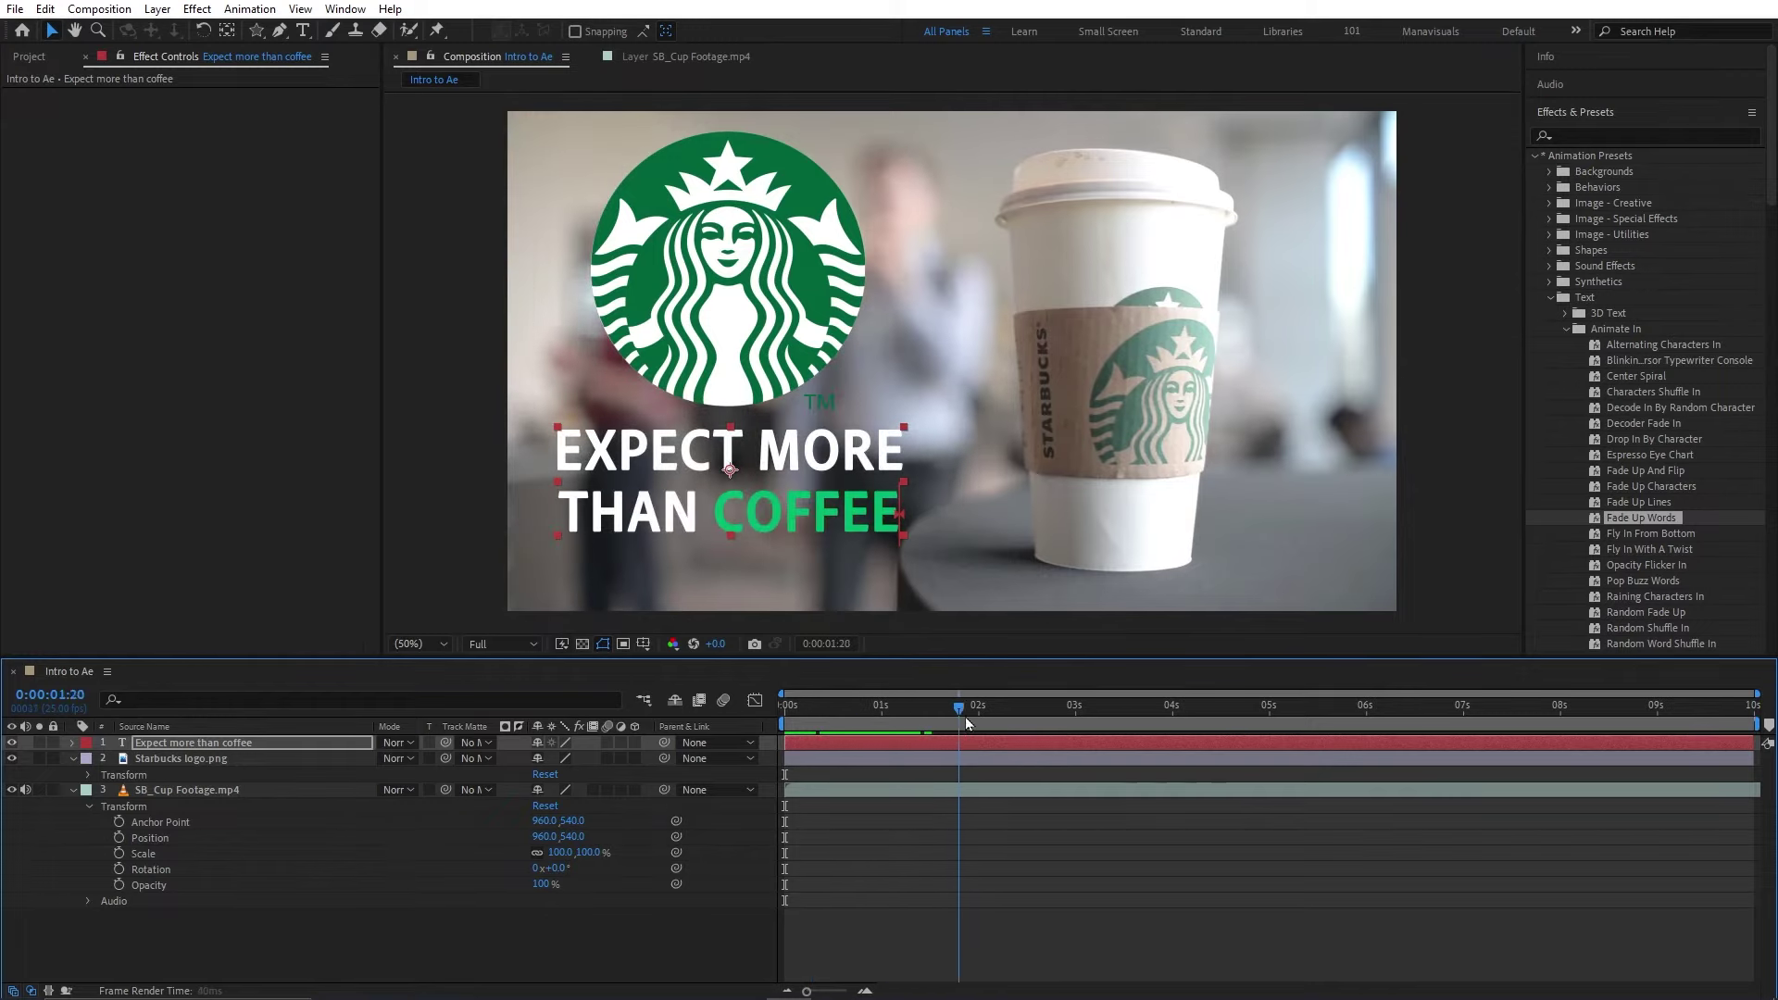
key(Home)
key(space)
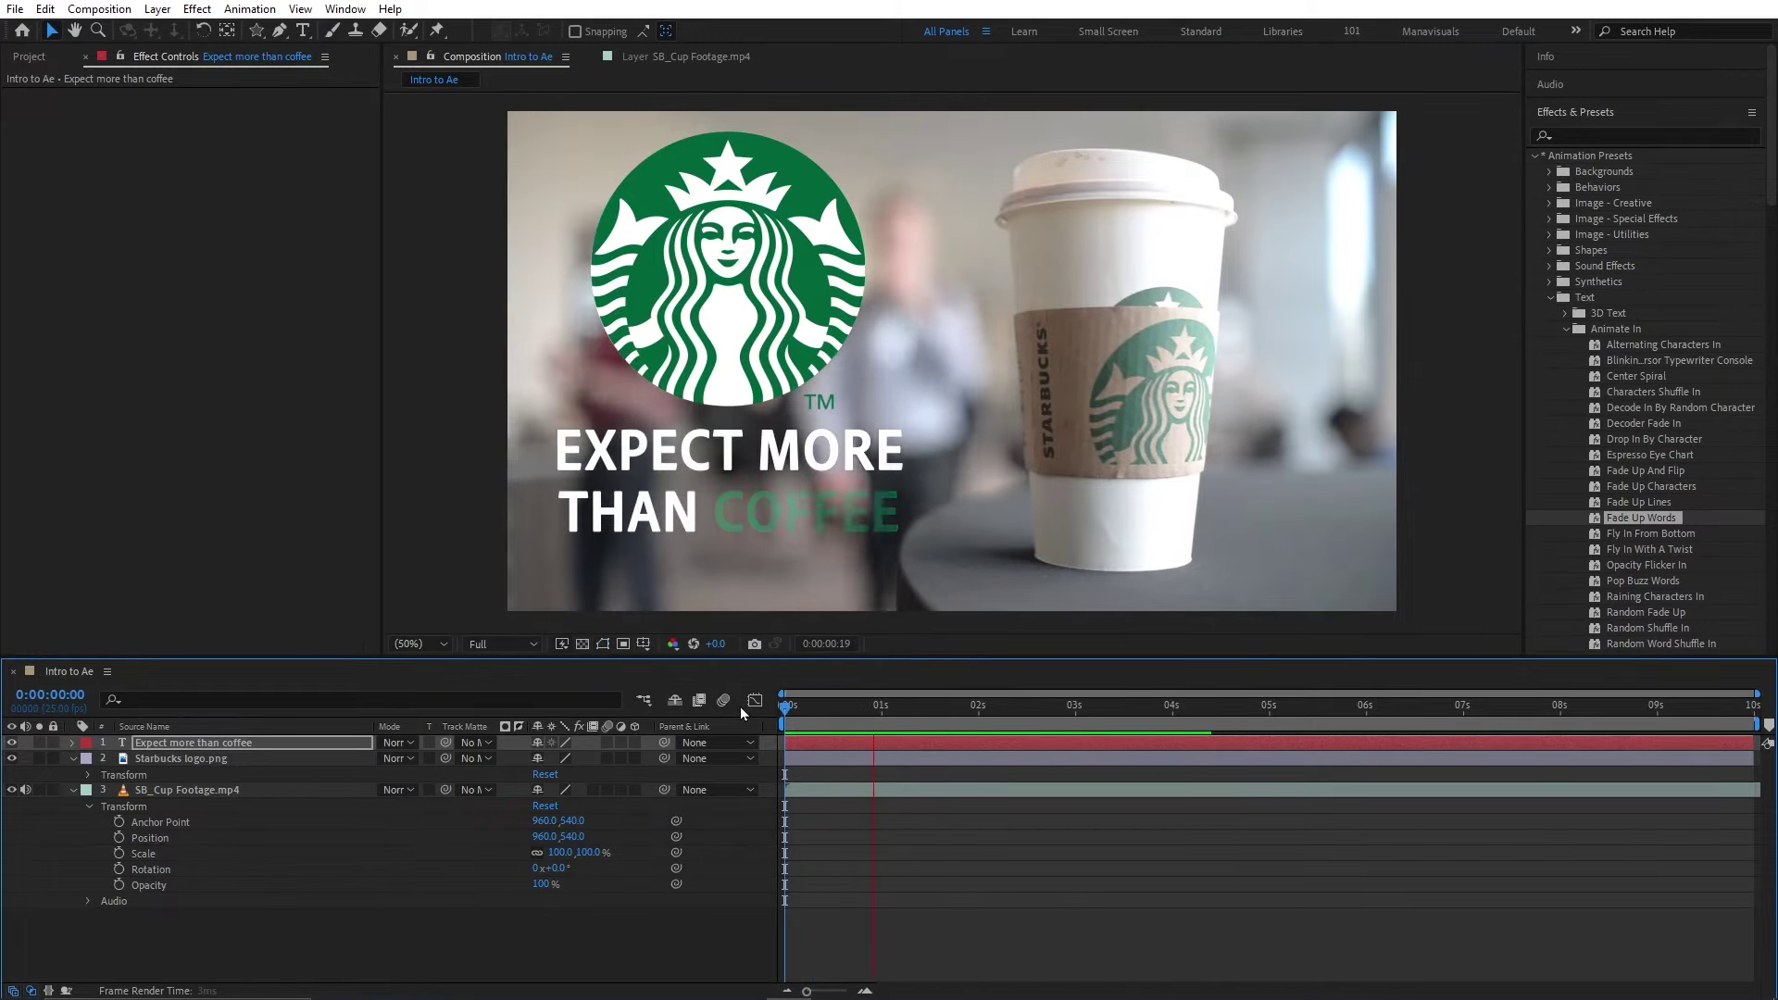
click(1535, 156)
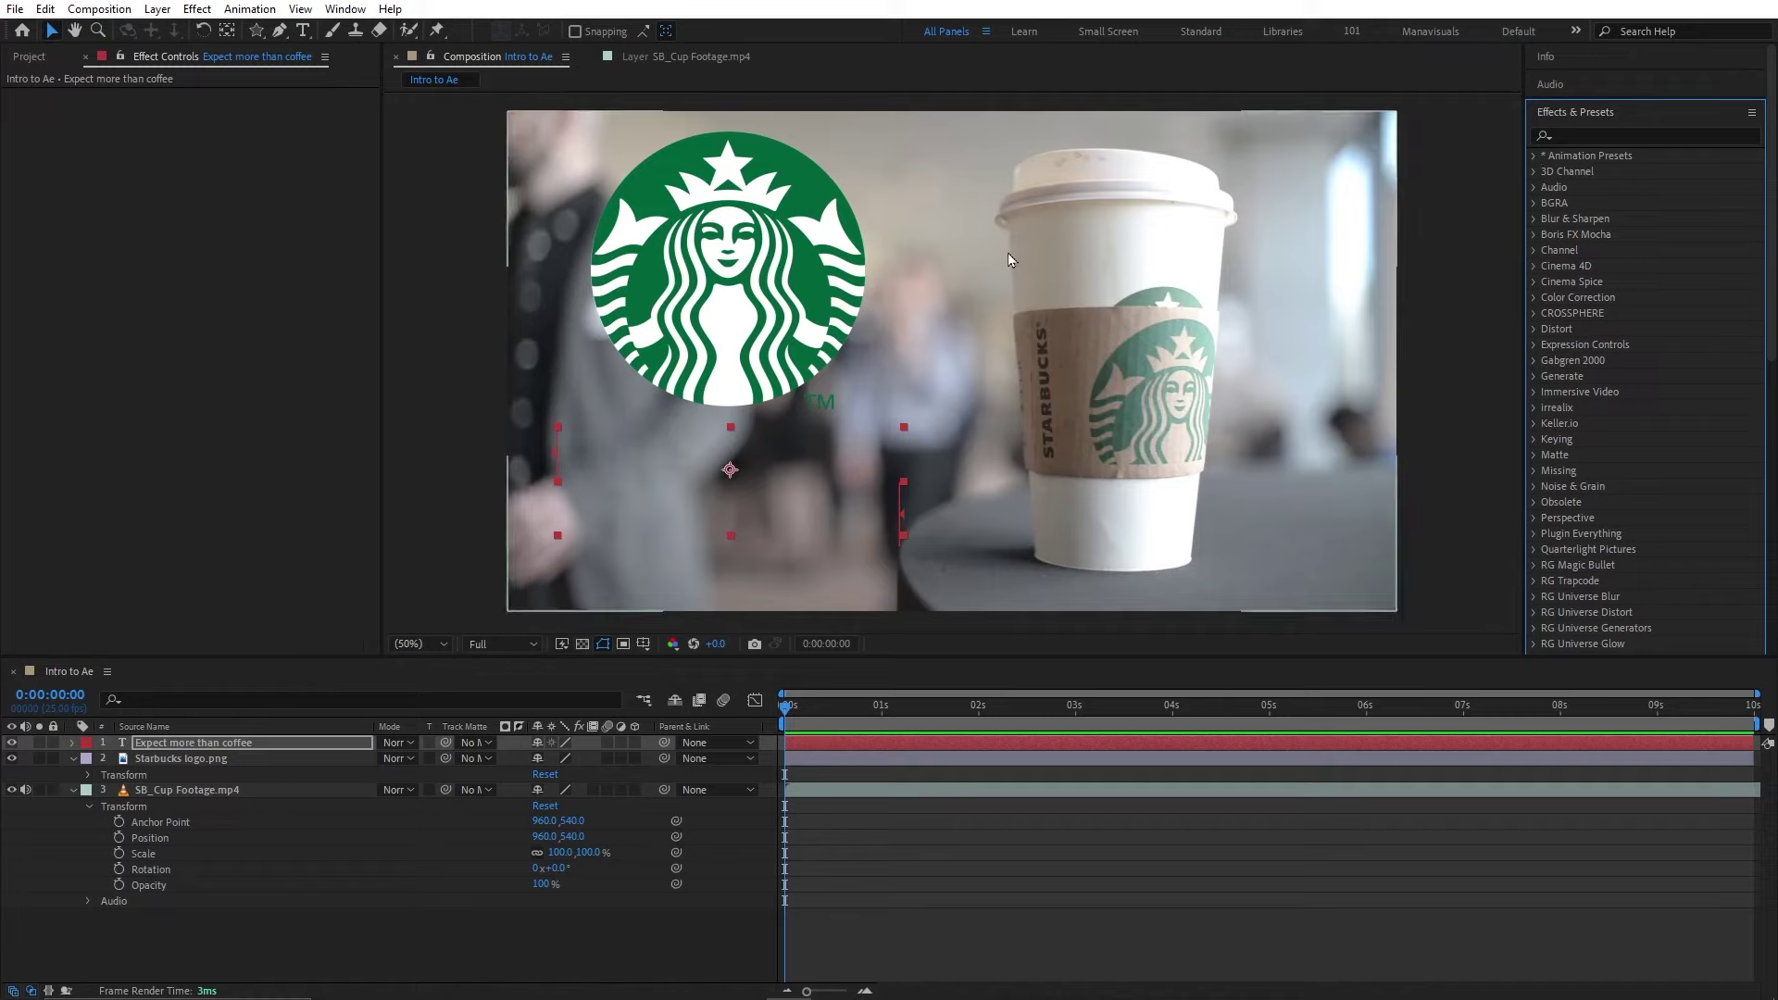
- Add Drop Shadow to the Starbucks logo with distance 33 and softness 124
click(1623, 129)
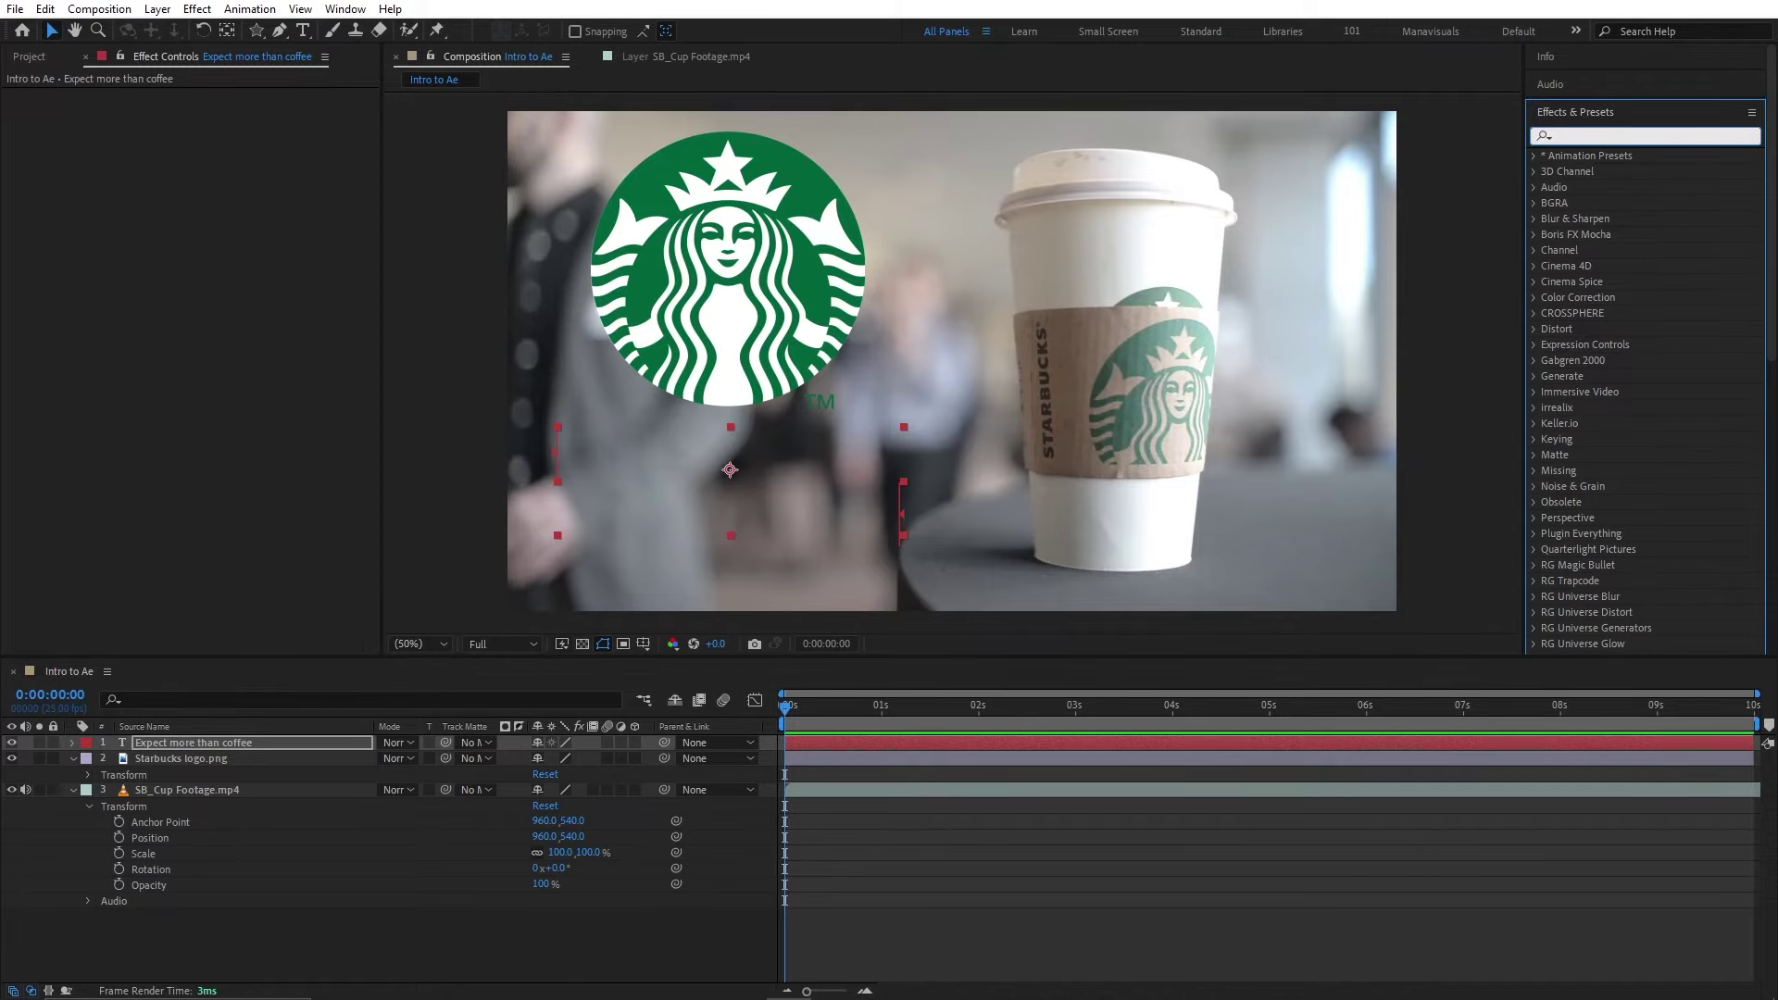
text(drop)
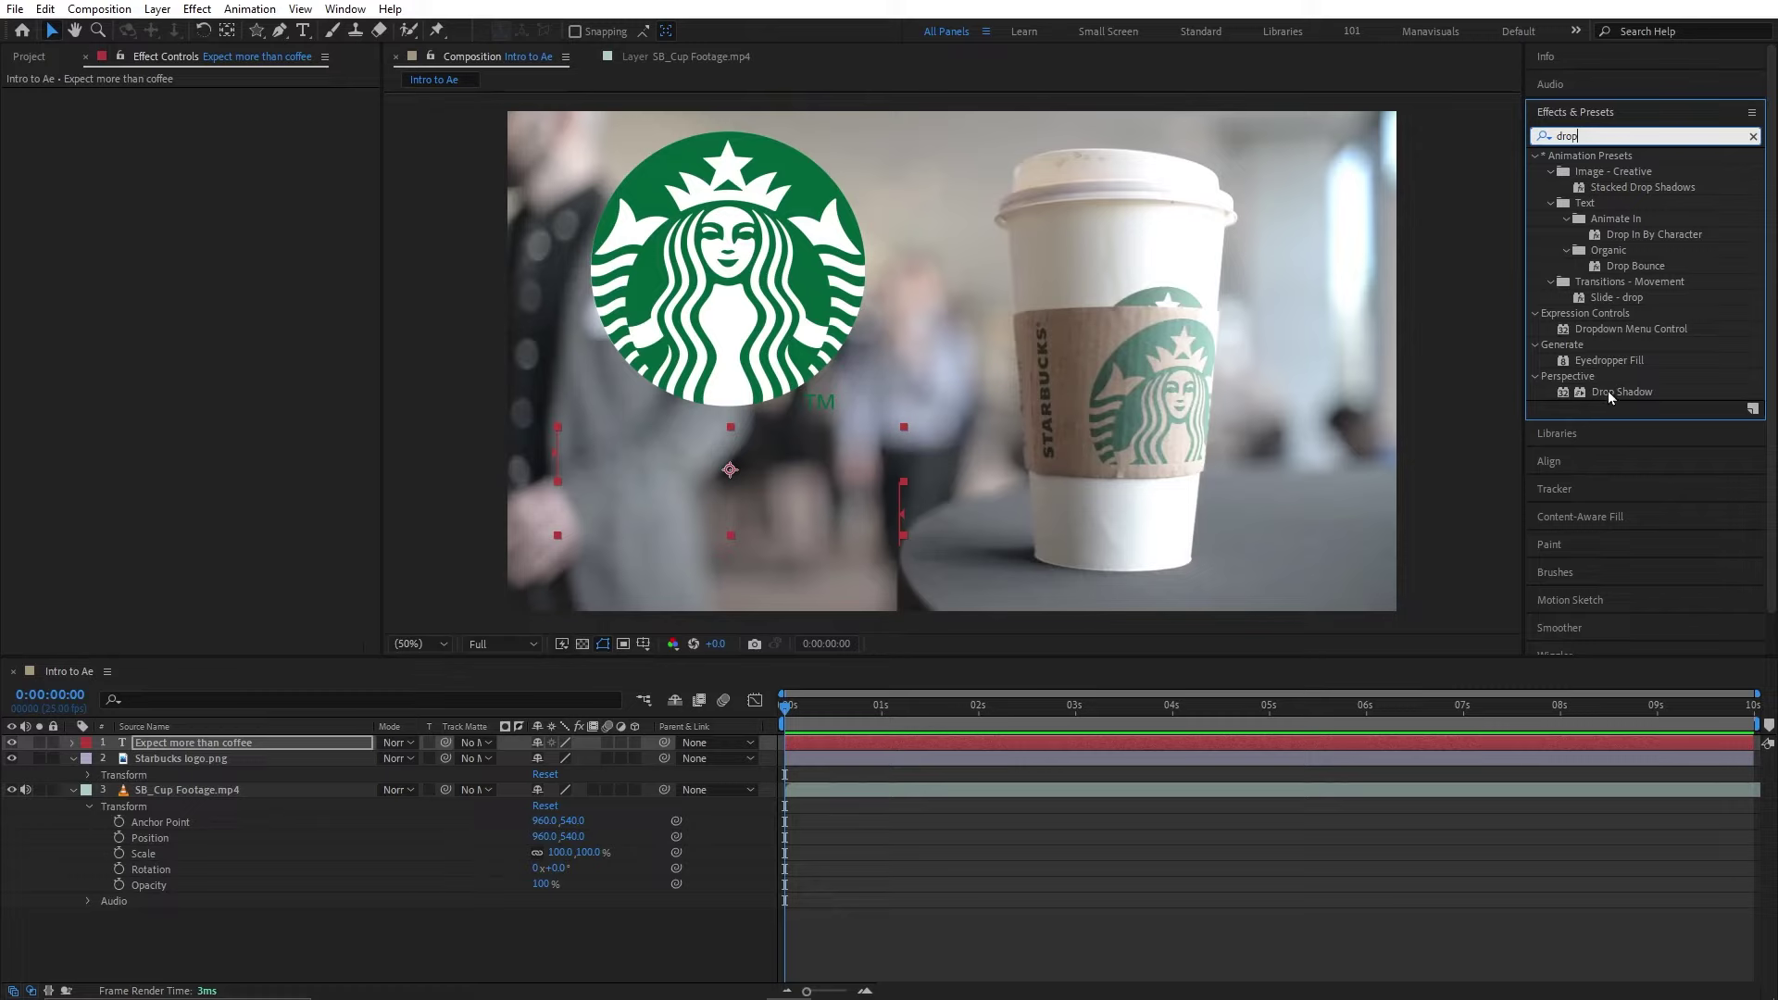
drag(1608, 390, 756, 295)
drag(213, 194, 277, 210)
key(space)
- Paste the logo's Drop Shadow onto the Expect more than coffee text layer
click(80, 94)
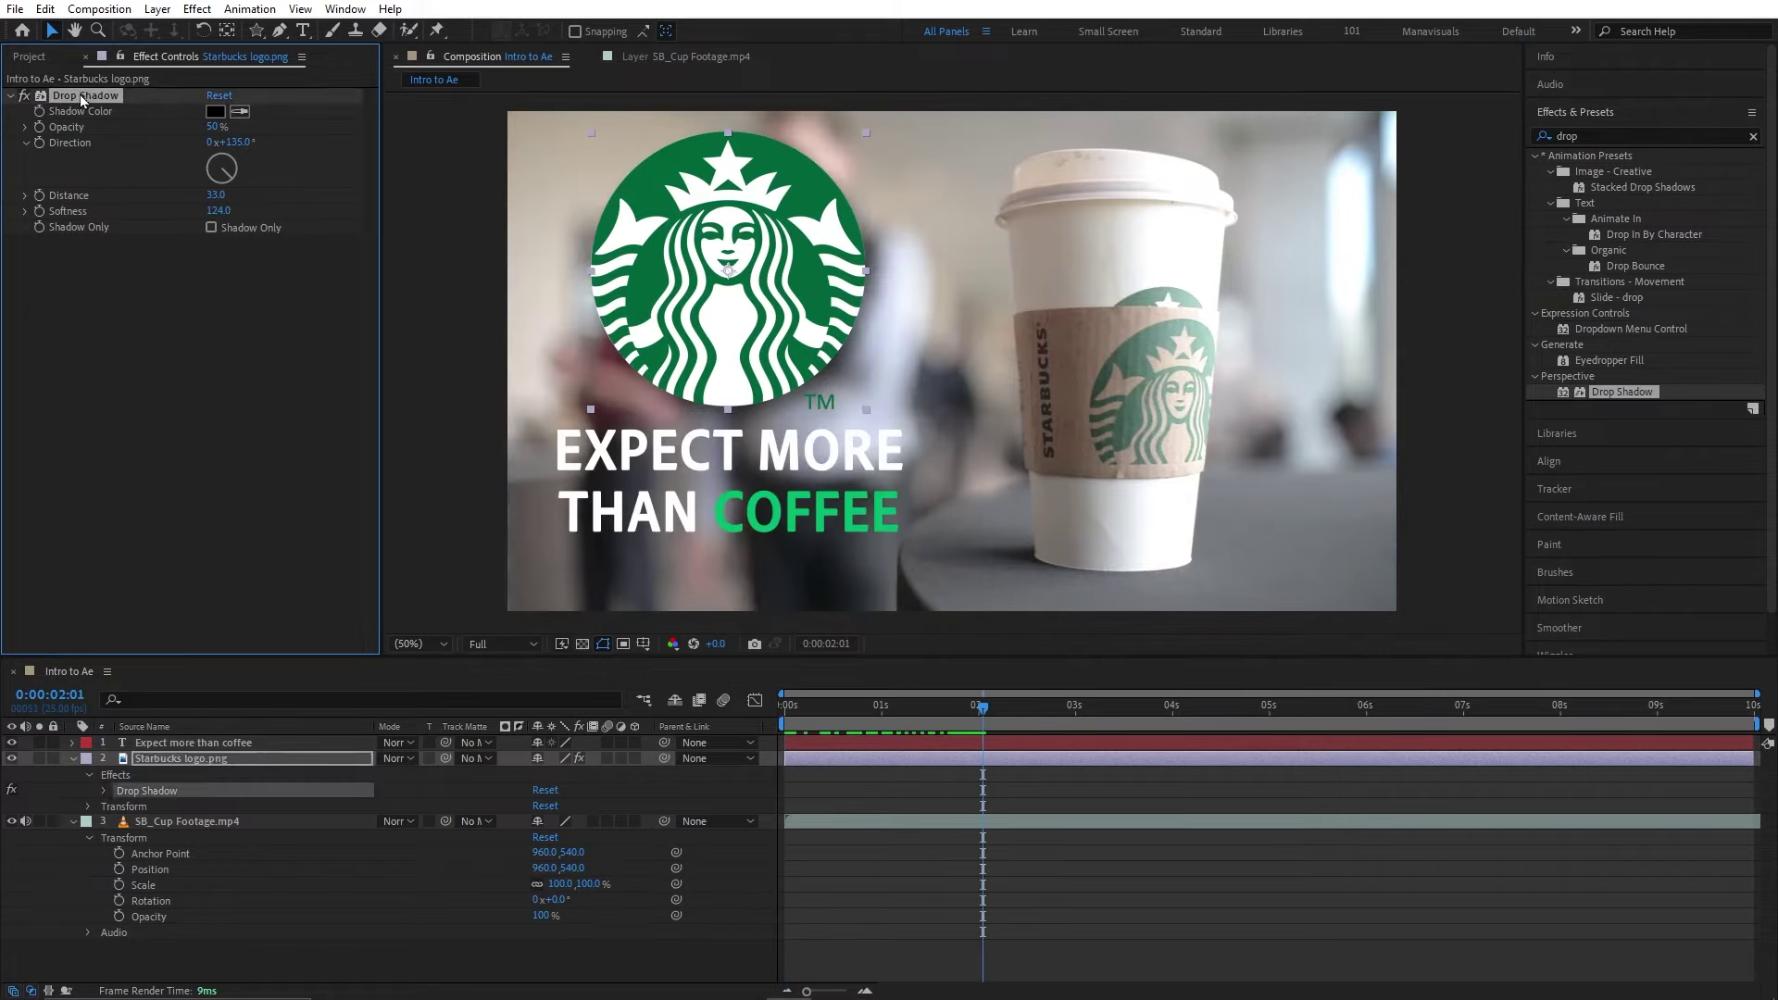
click(704, 483)
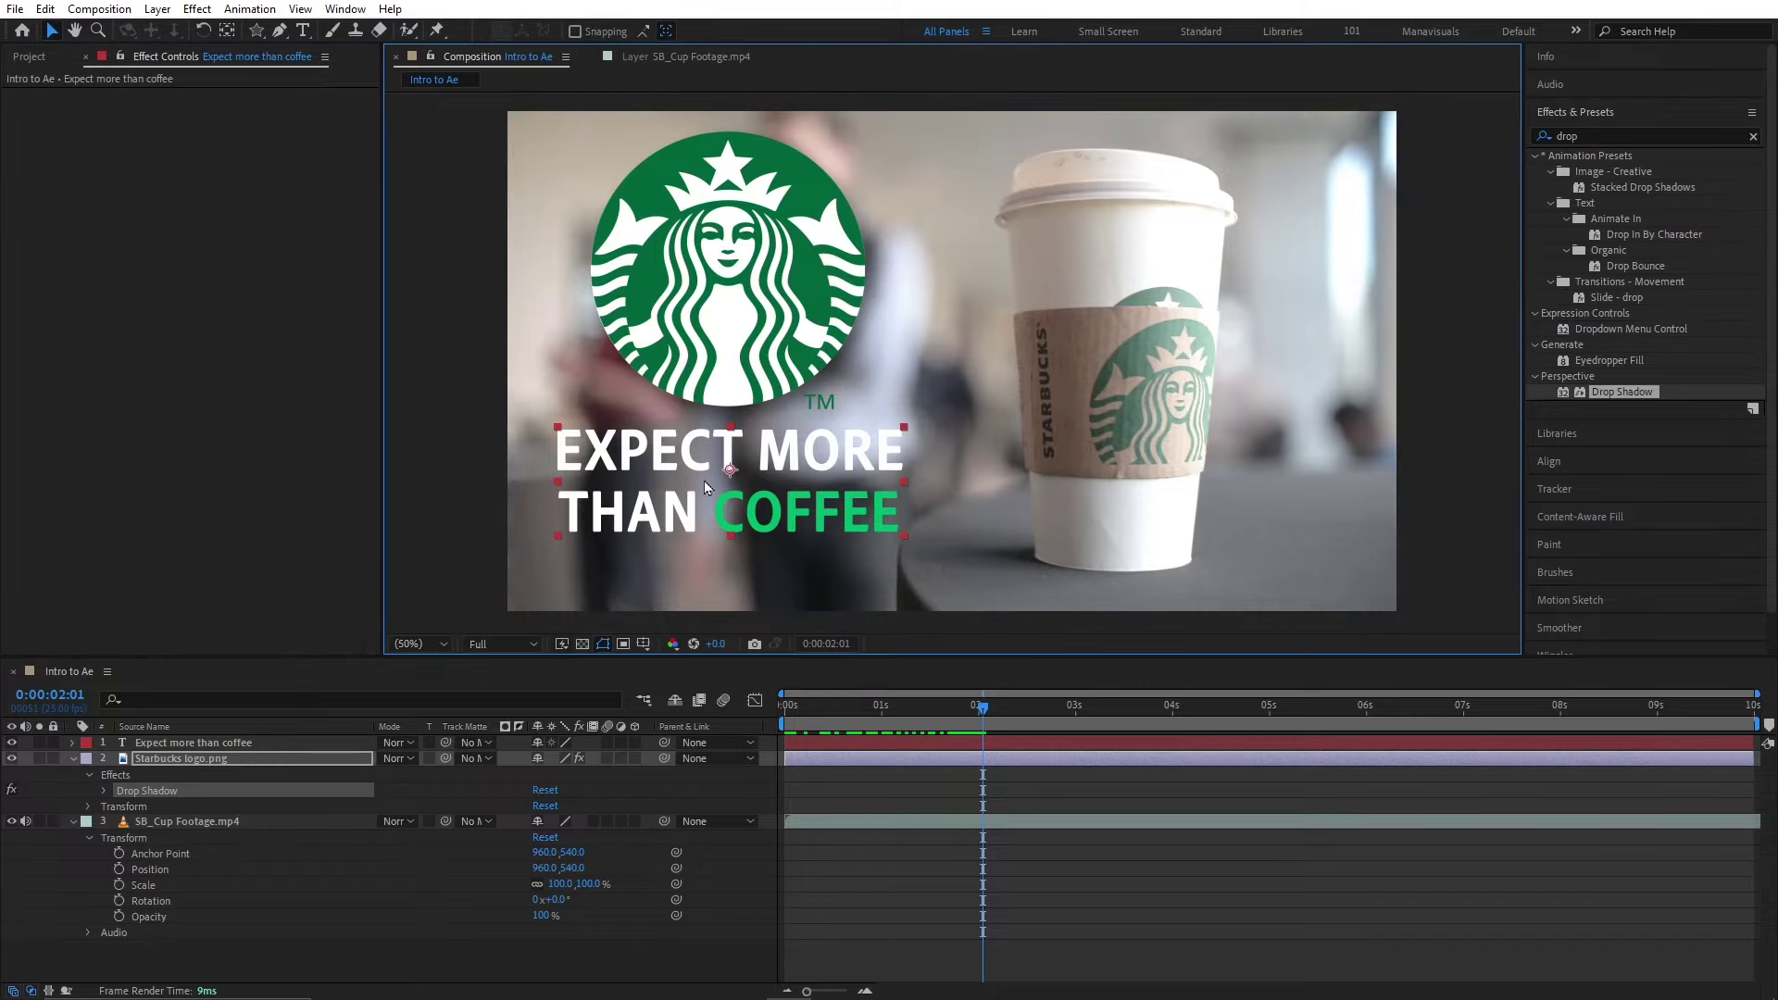
key(ctrl+v)
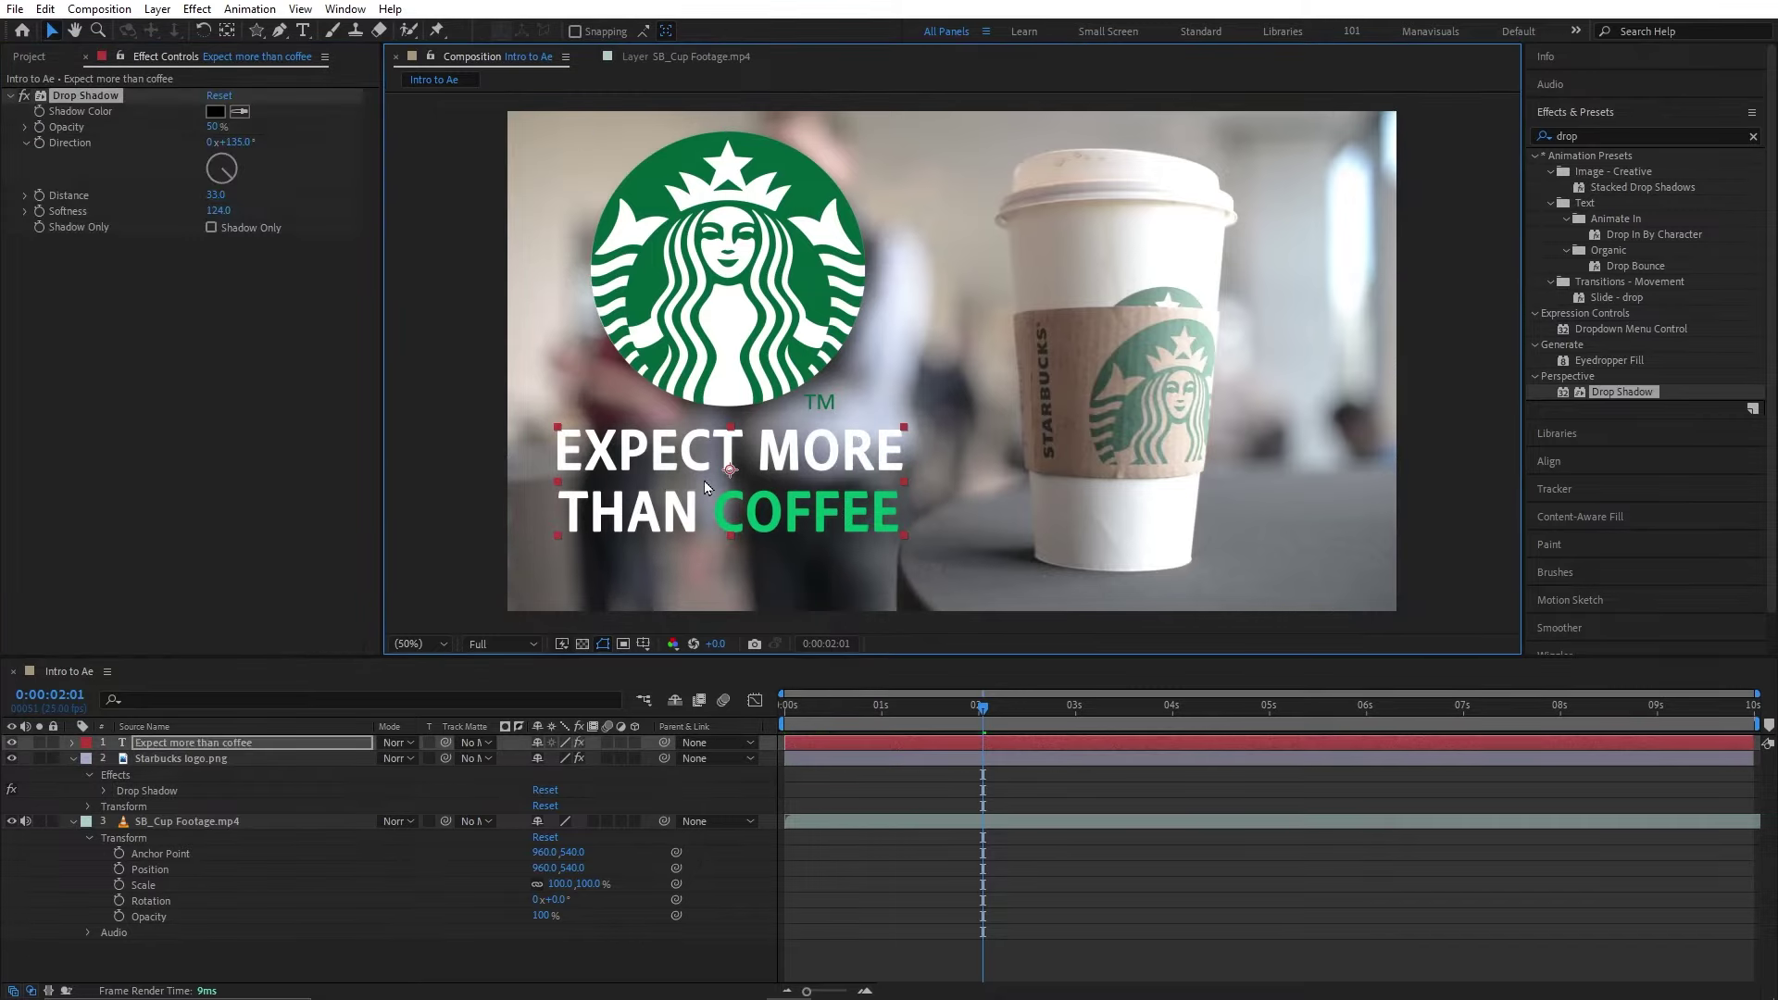
click(305, 268)
key(space)
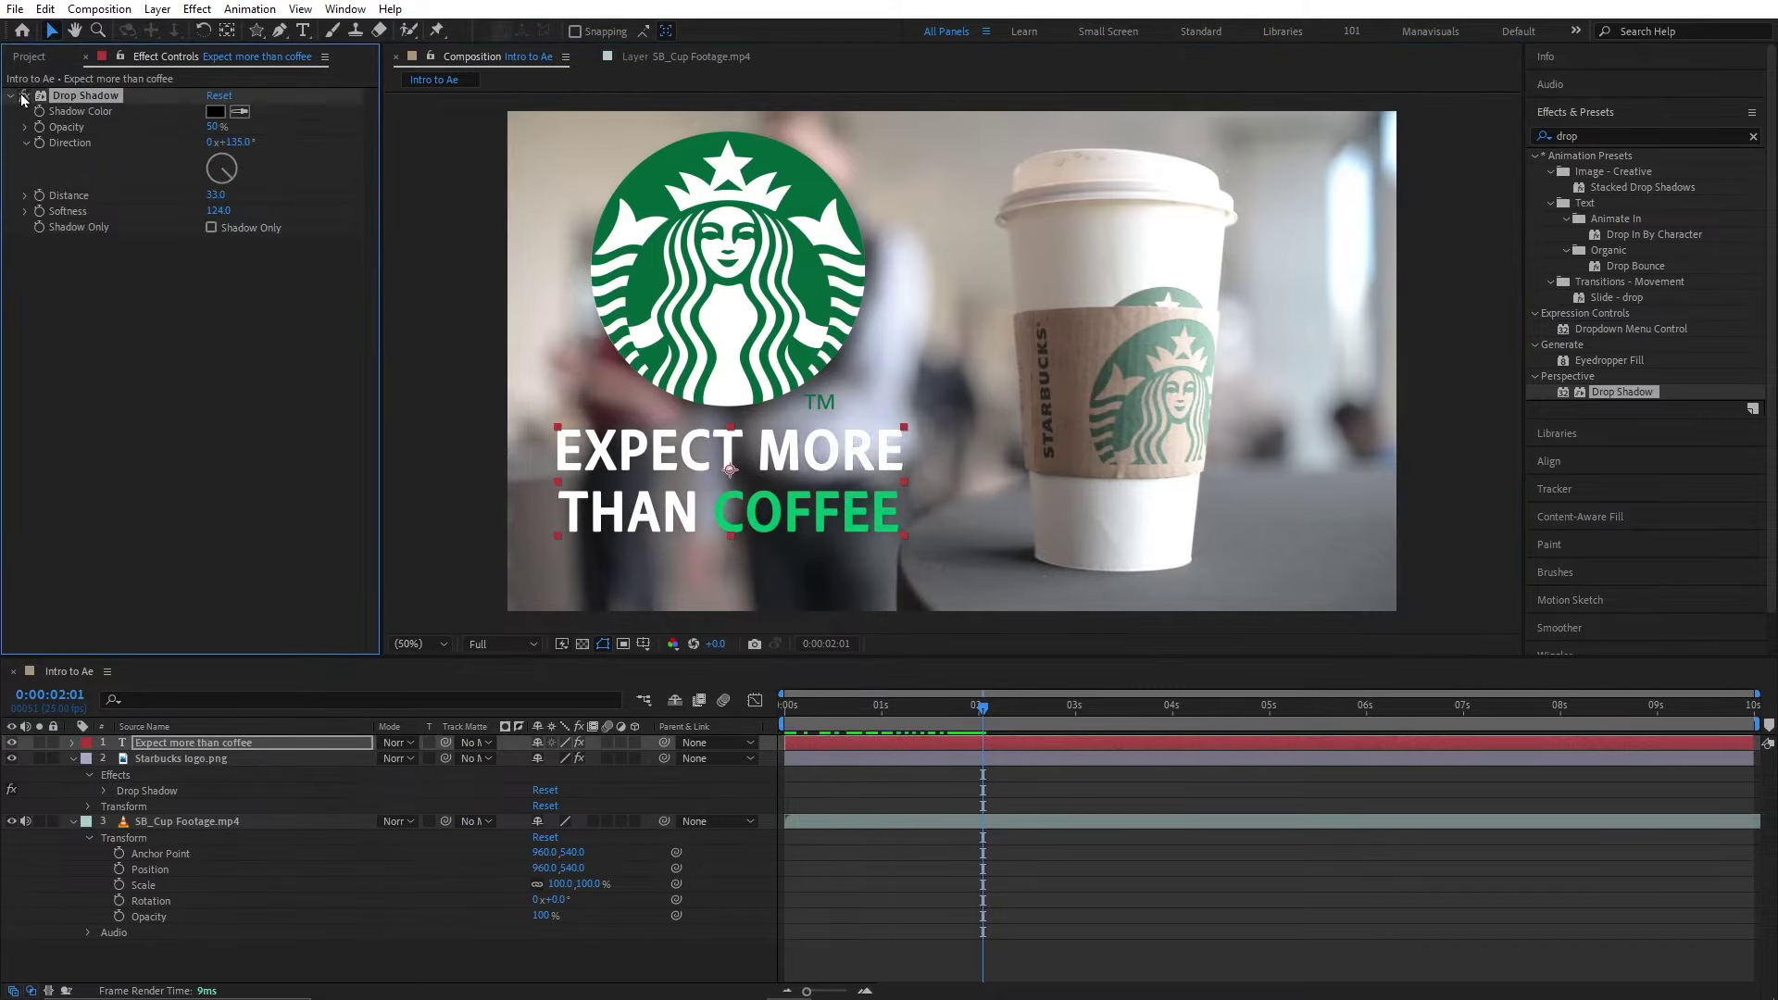
click(1753, 136)
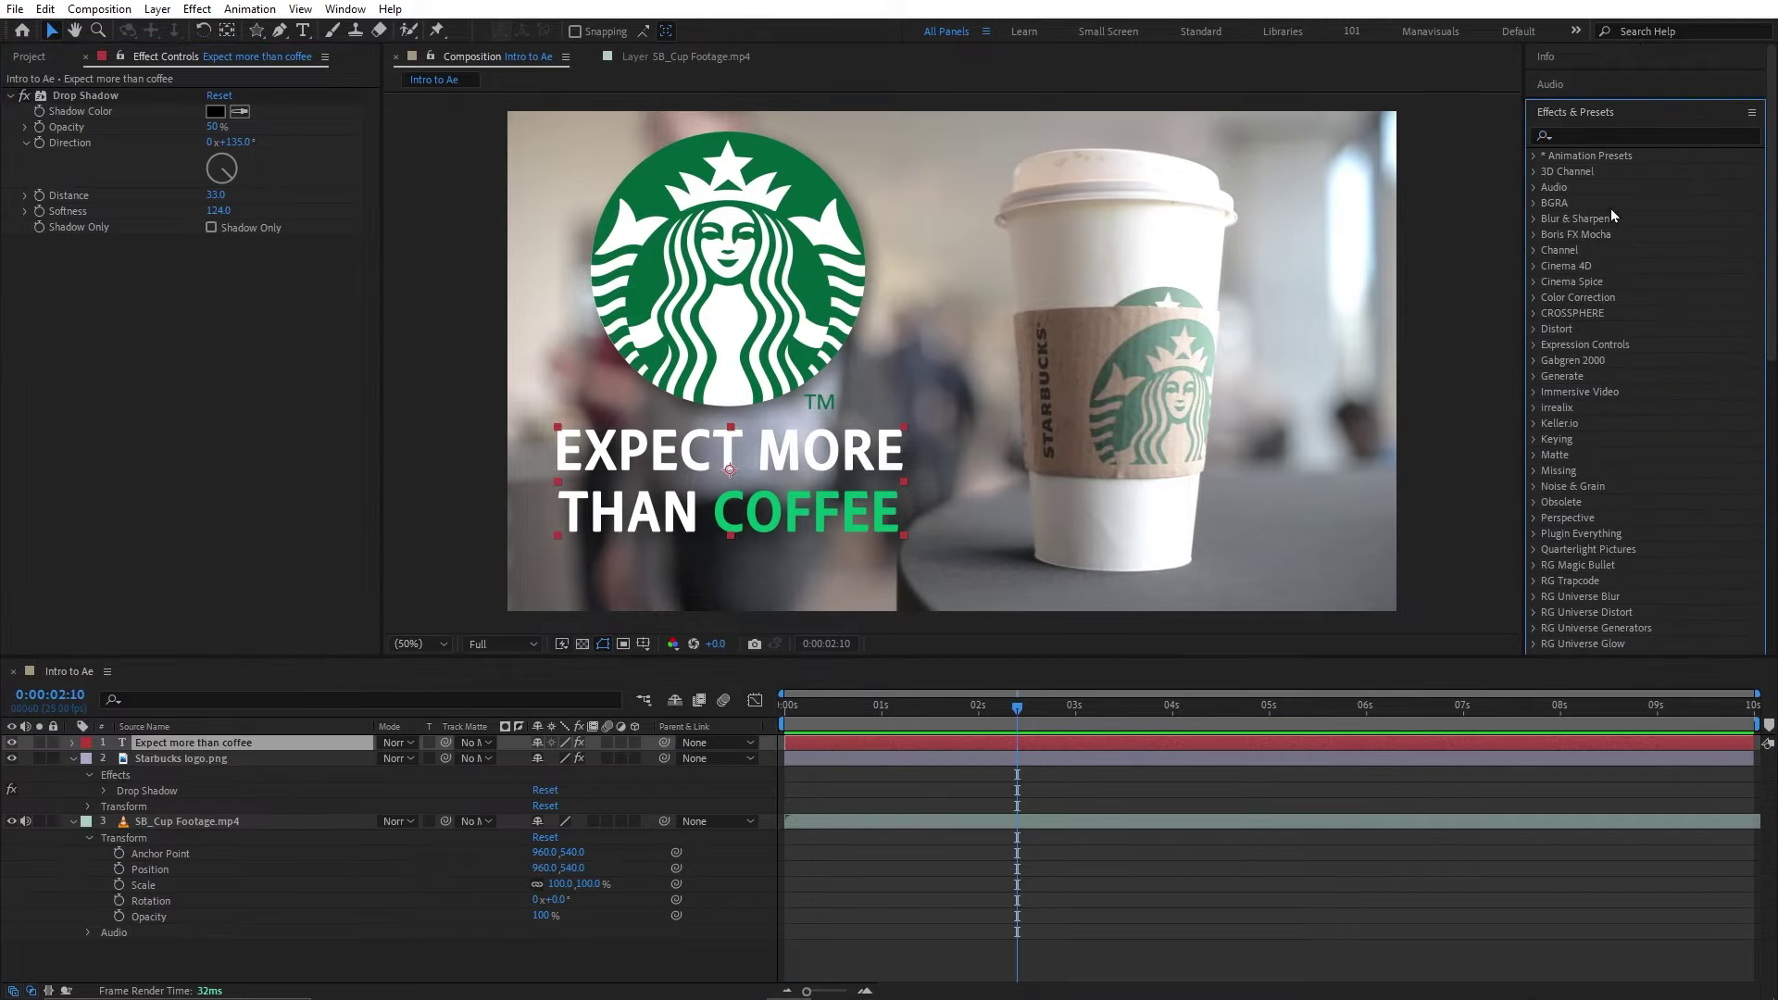
- Browse the Blur & Sharpen, Boris FX Mocha and Channel effect categories
click(1536, 219)
click(1535, 219)
click(1532, 233)
click(1536, 235)
click(1532, 250)
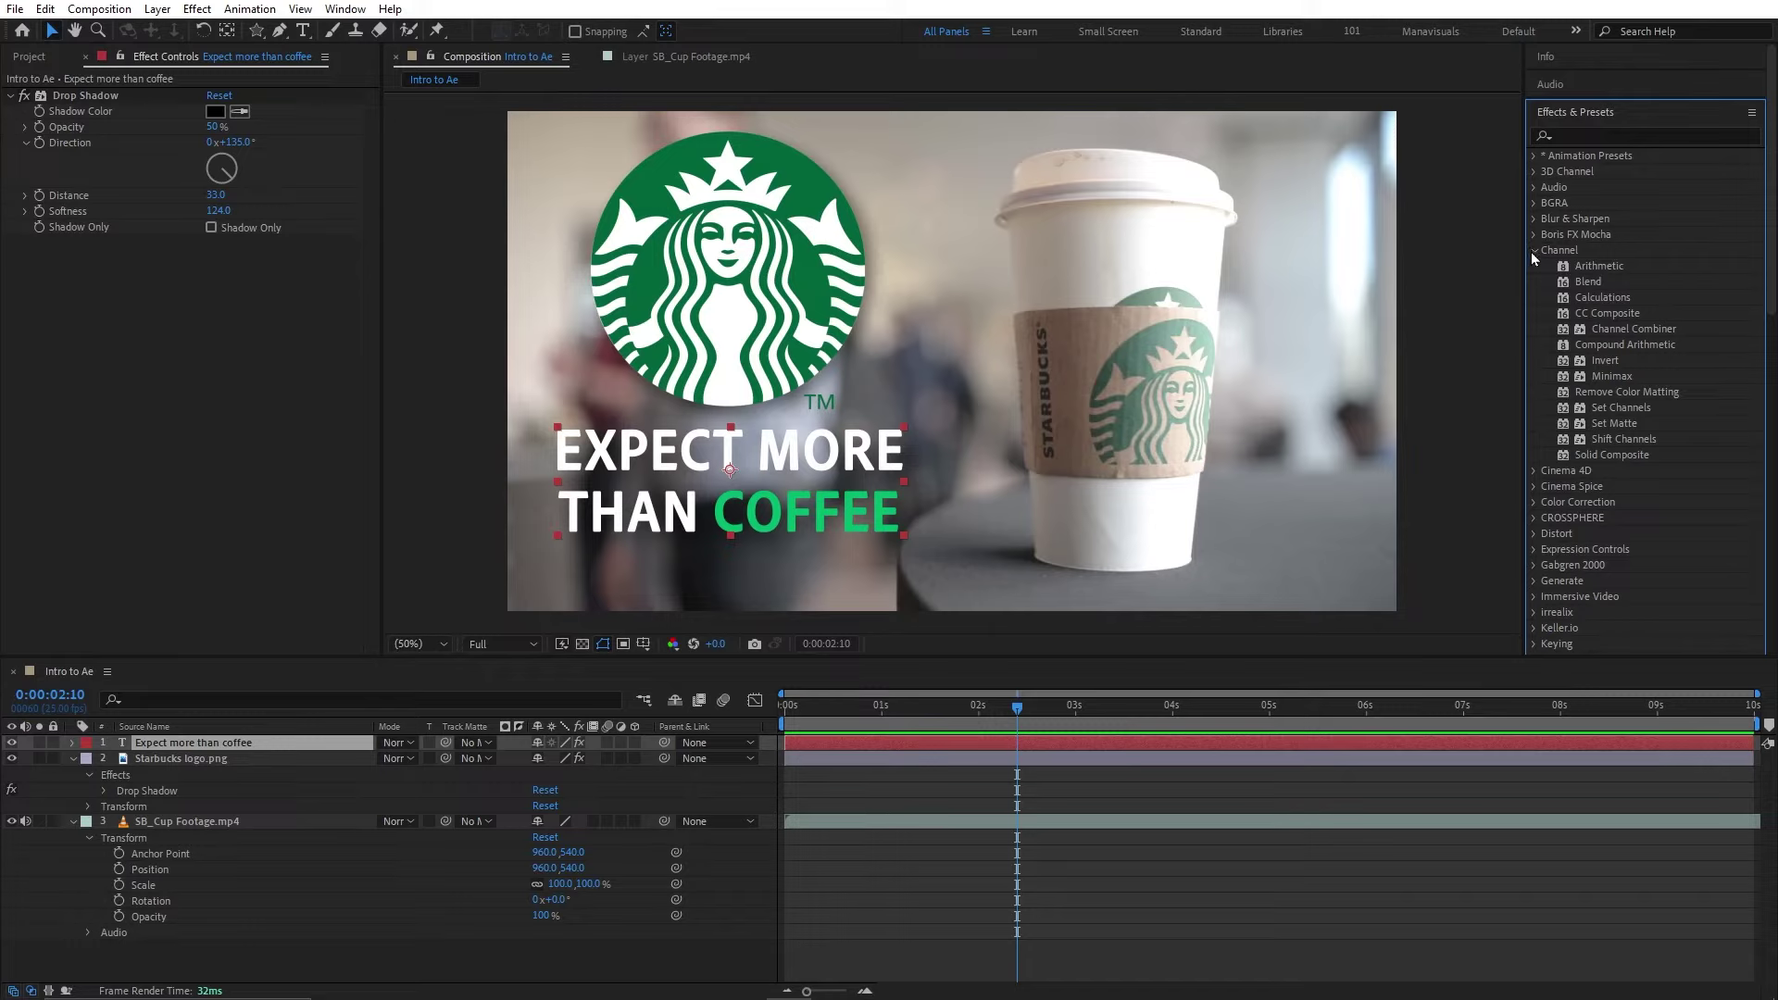
click(1531, 252)
- Collapse Effects & Presets, glance at Libraries, and expand the Align panel
click(1591, 115)
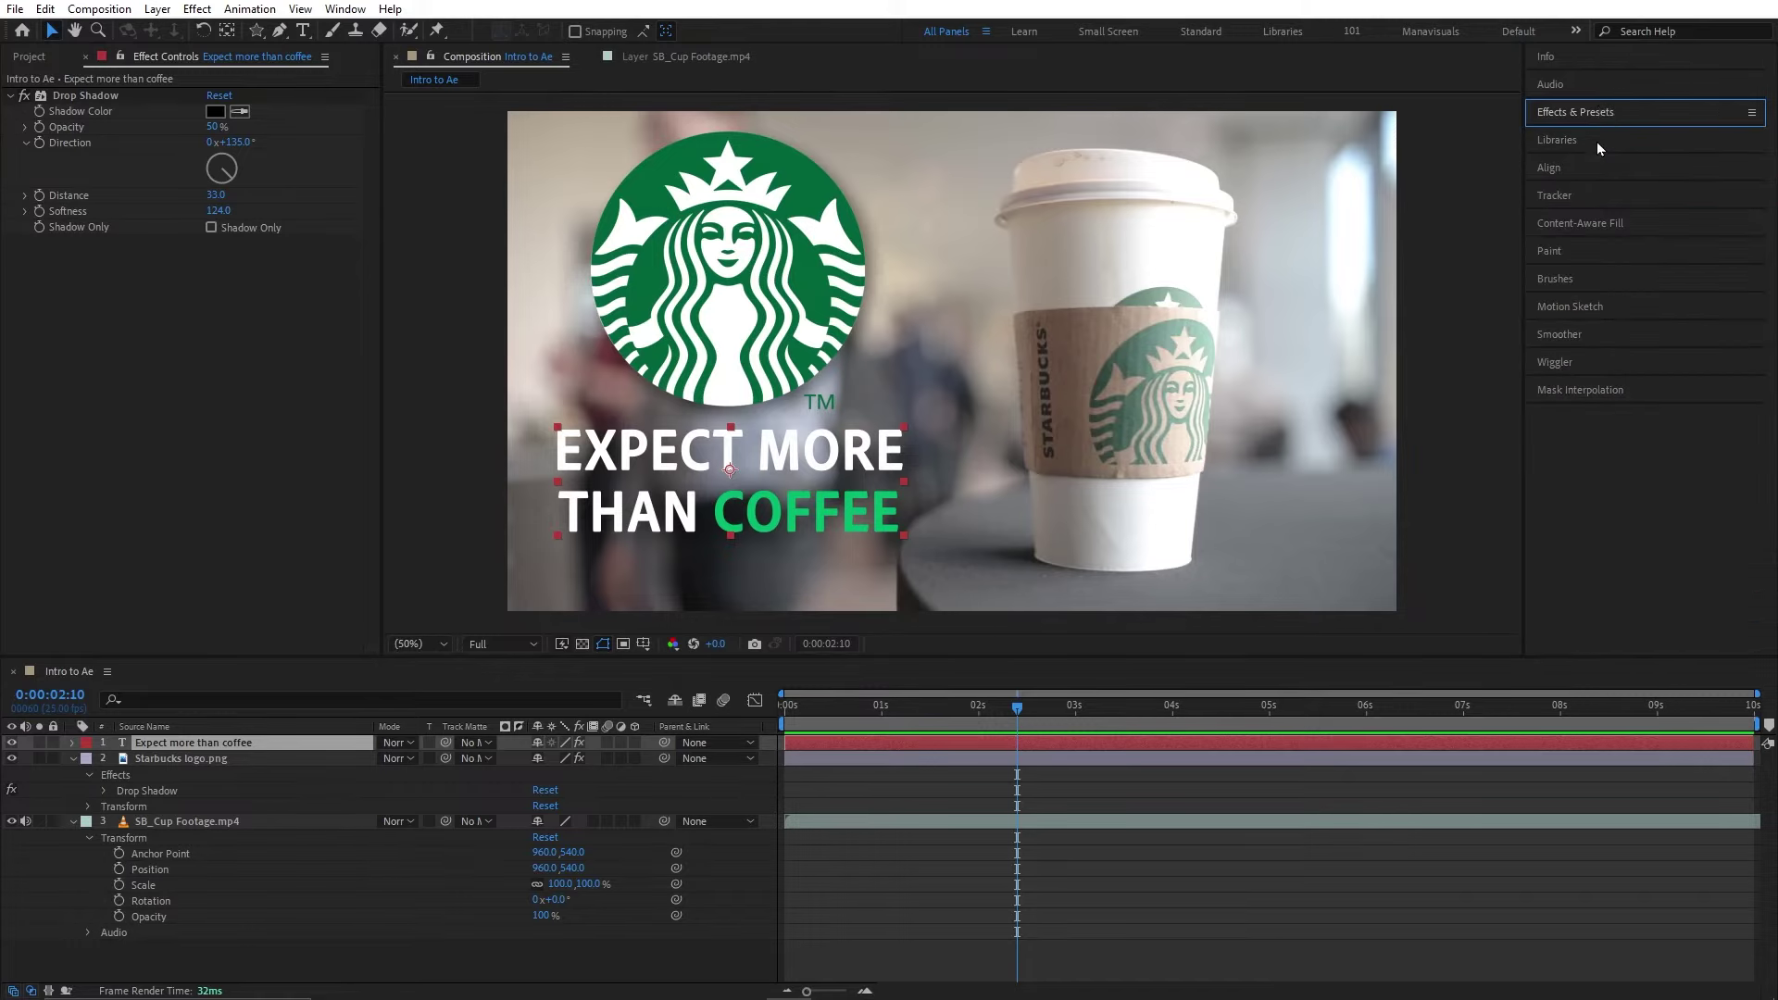
click(1597, 141)
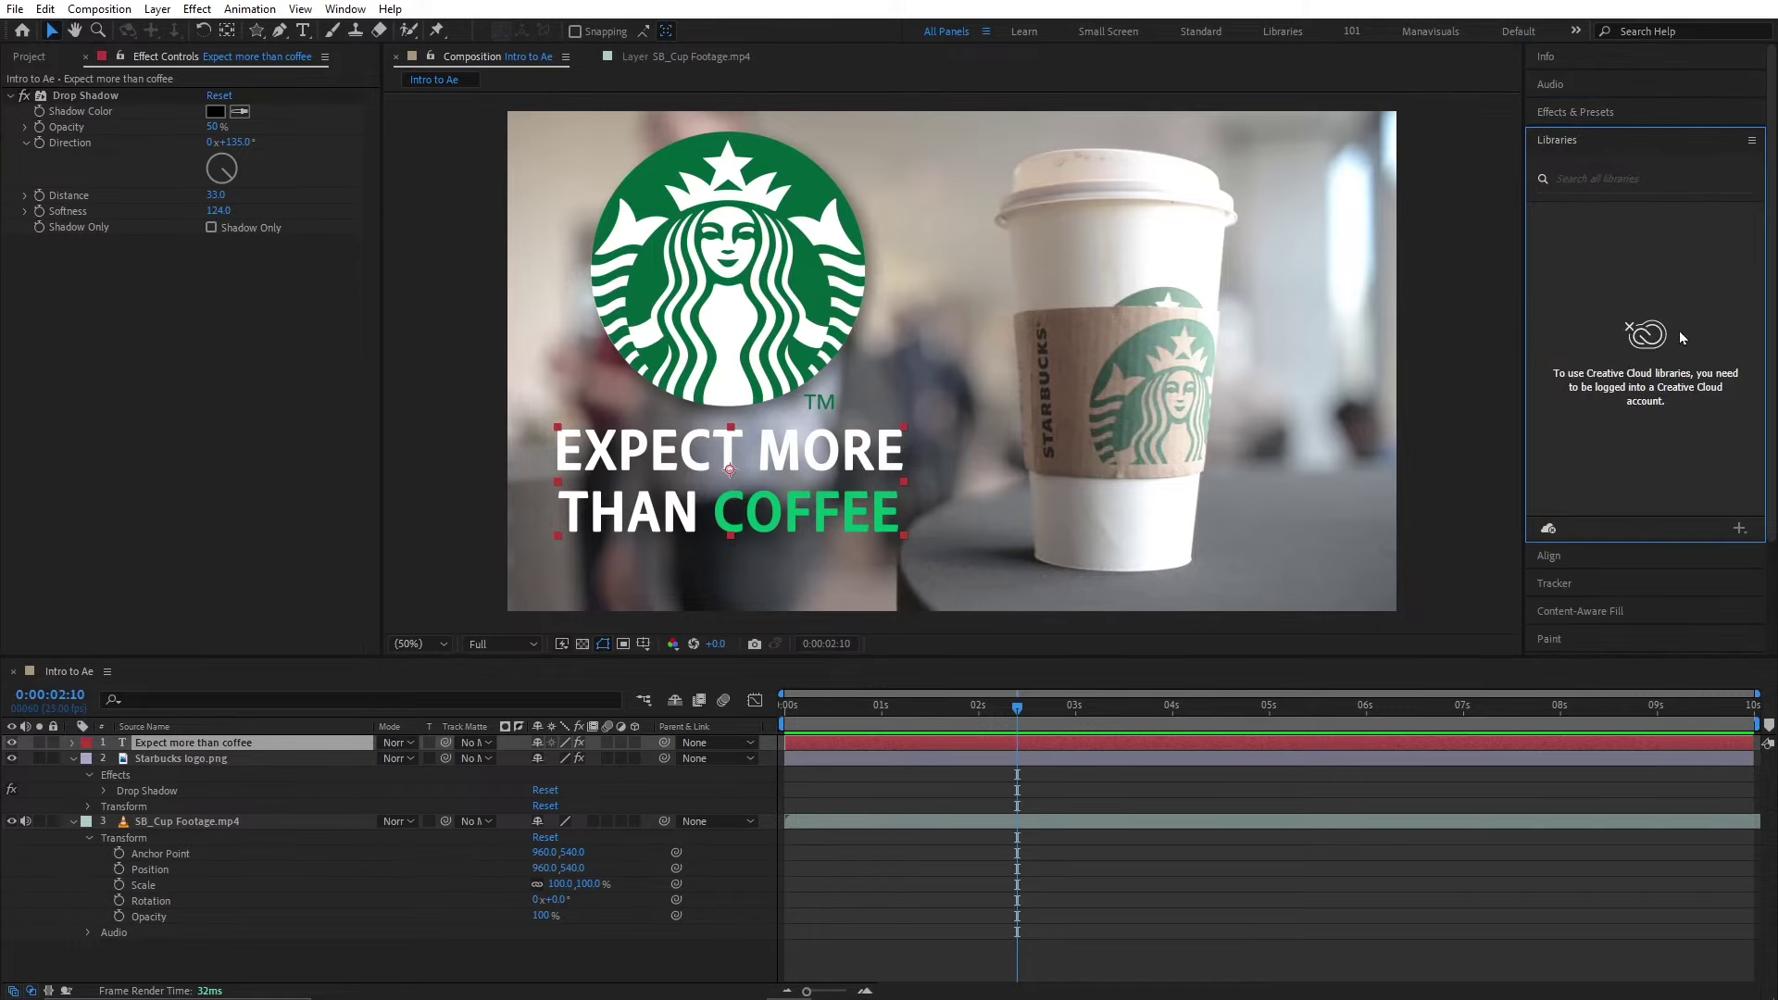
click(1580, 142)
click(1576, 171)
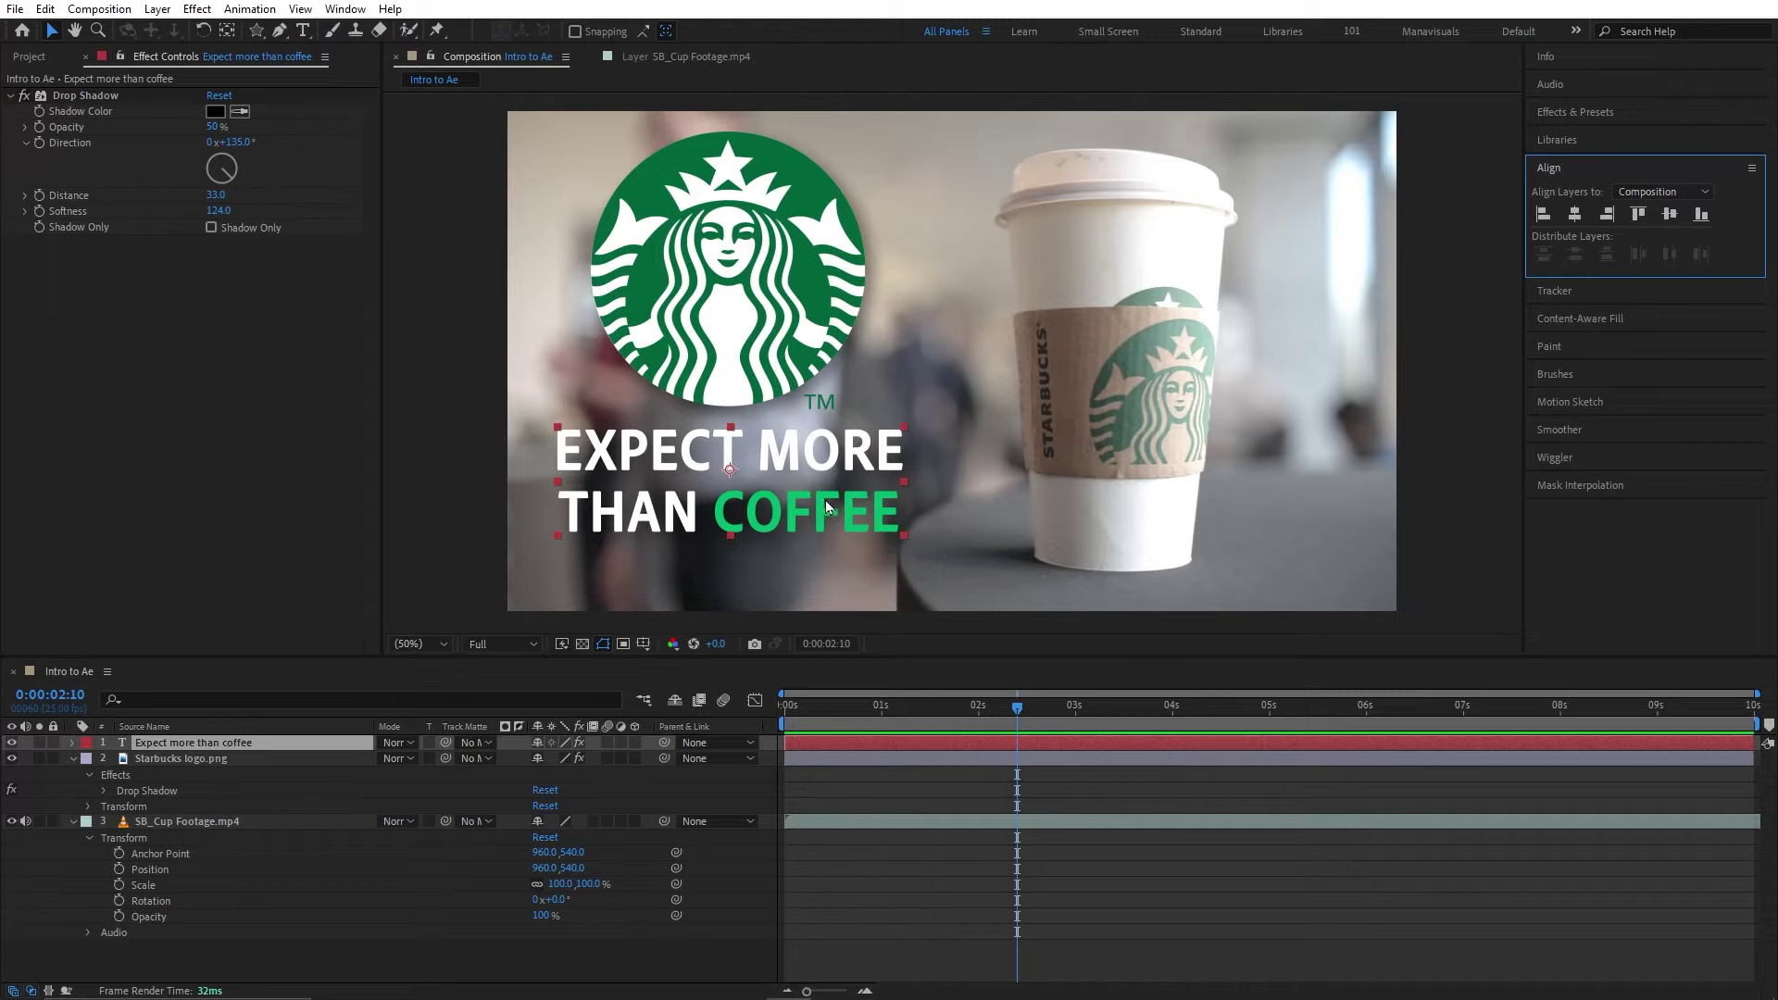
- Centre the EXPECT MORE THAN COFFEE text in the composition and drag it below the logo
click(1576, 214)
click(1670, 214)
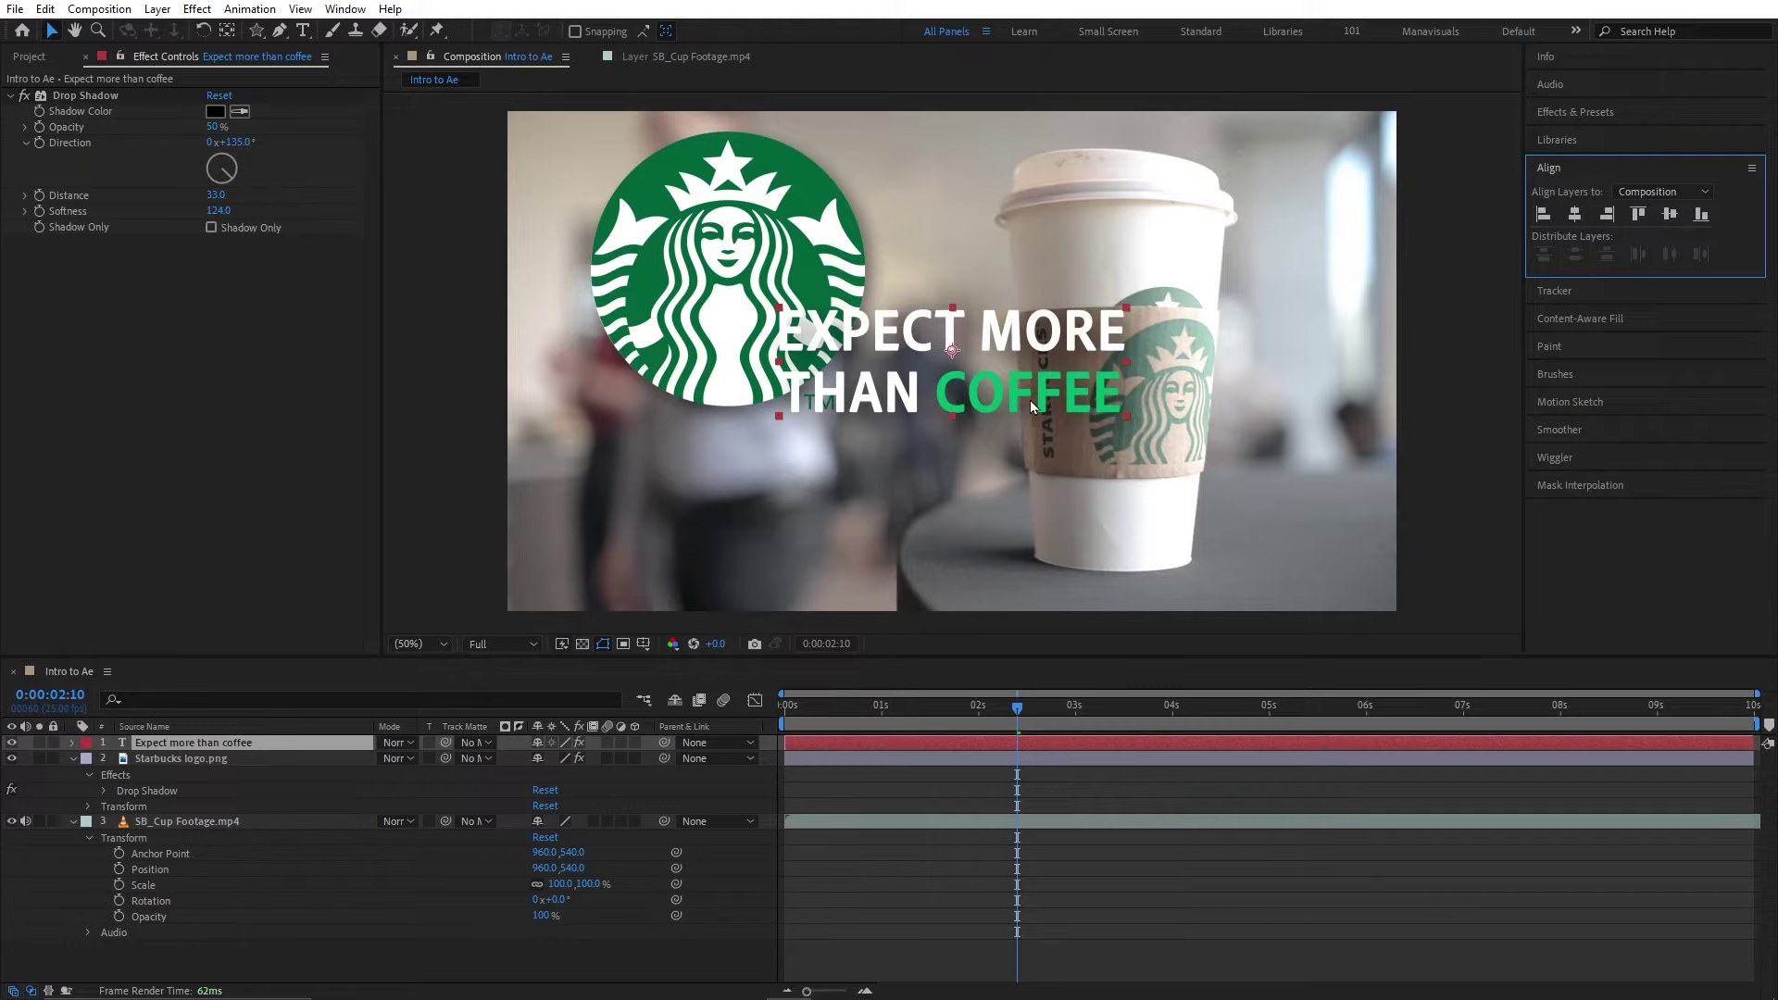
drag(1030, 400, 807, 463)
- Align the logo and tagline on their horizontal centres relative to the selection
shift+click(750, 318)
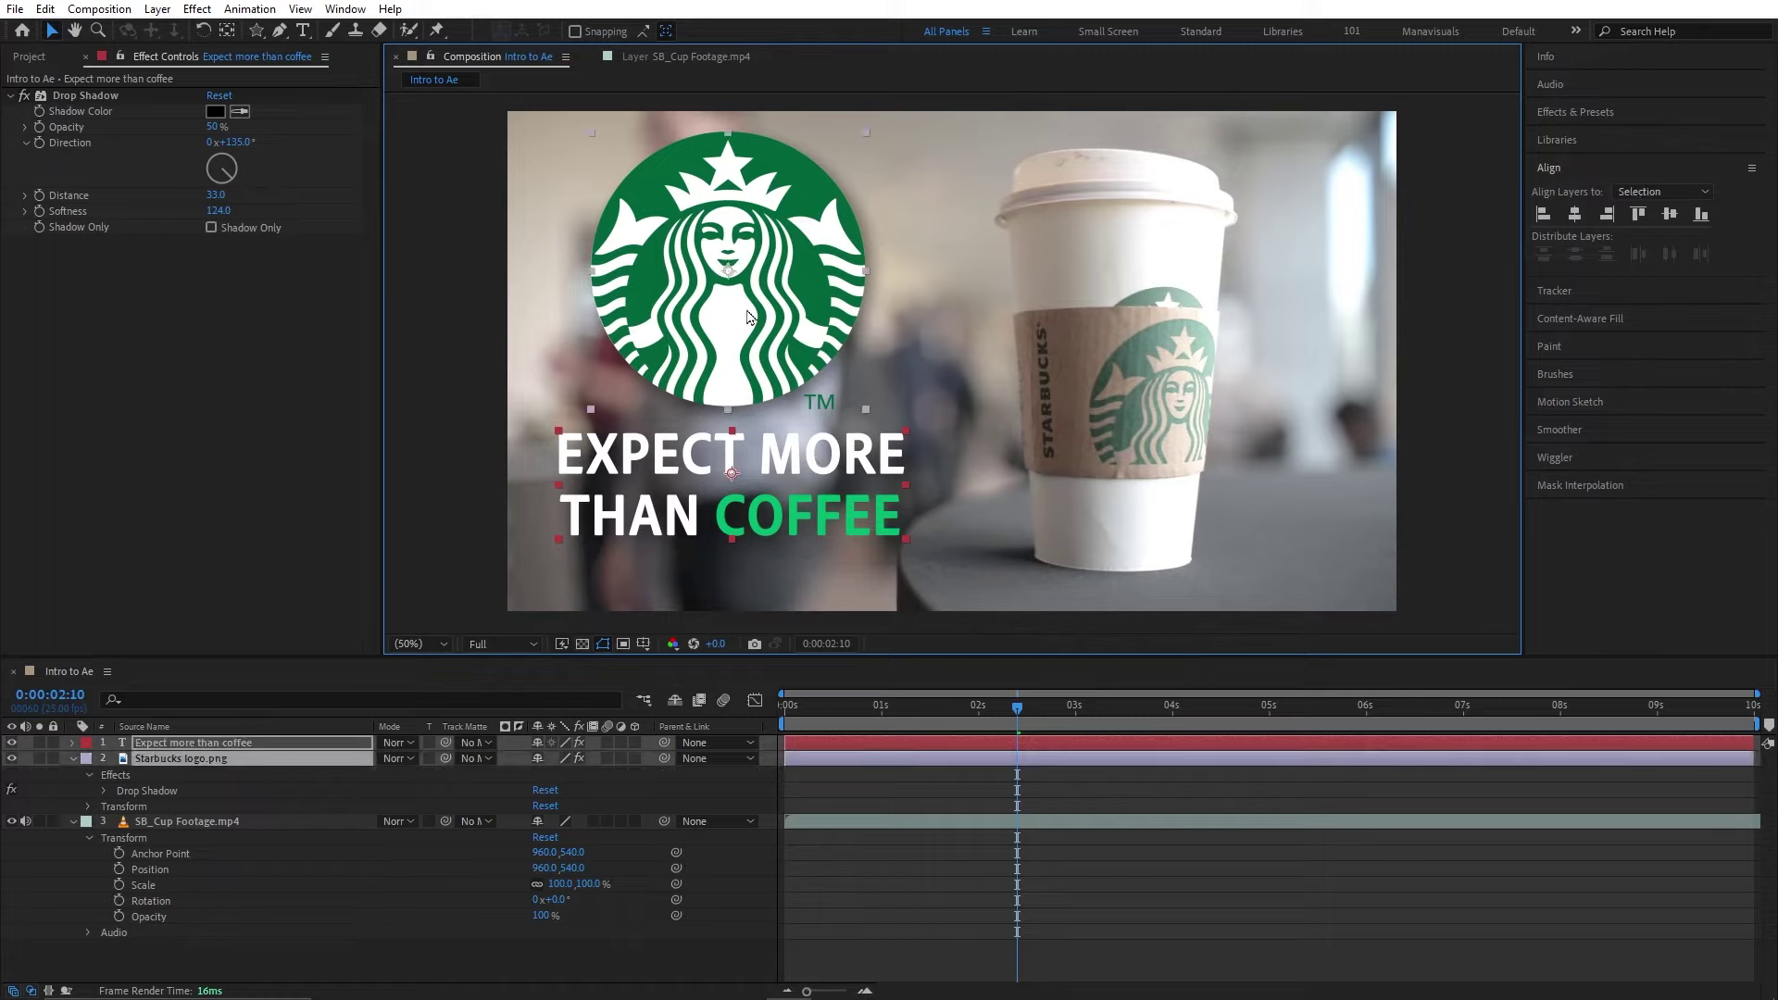
click(1661, 193)
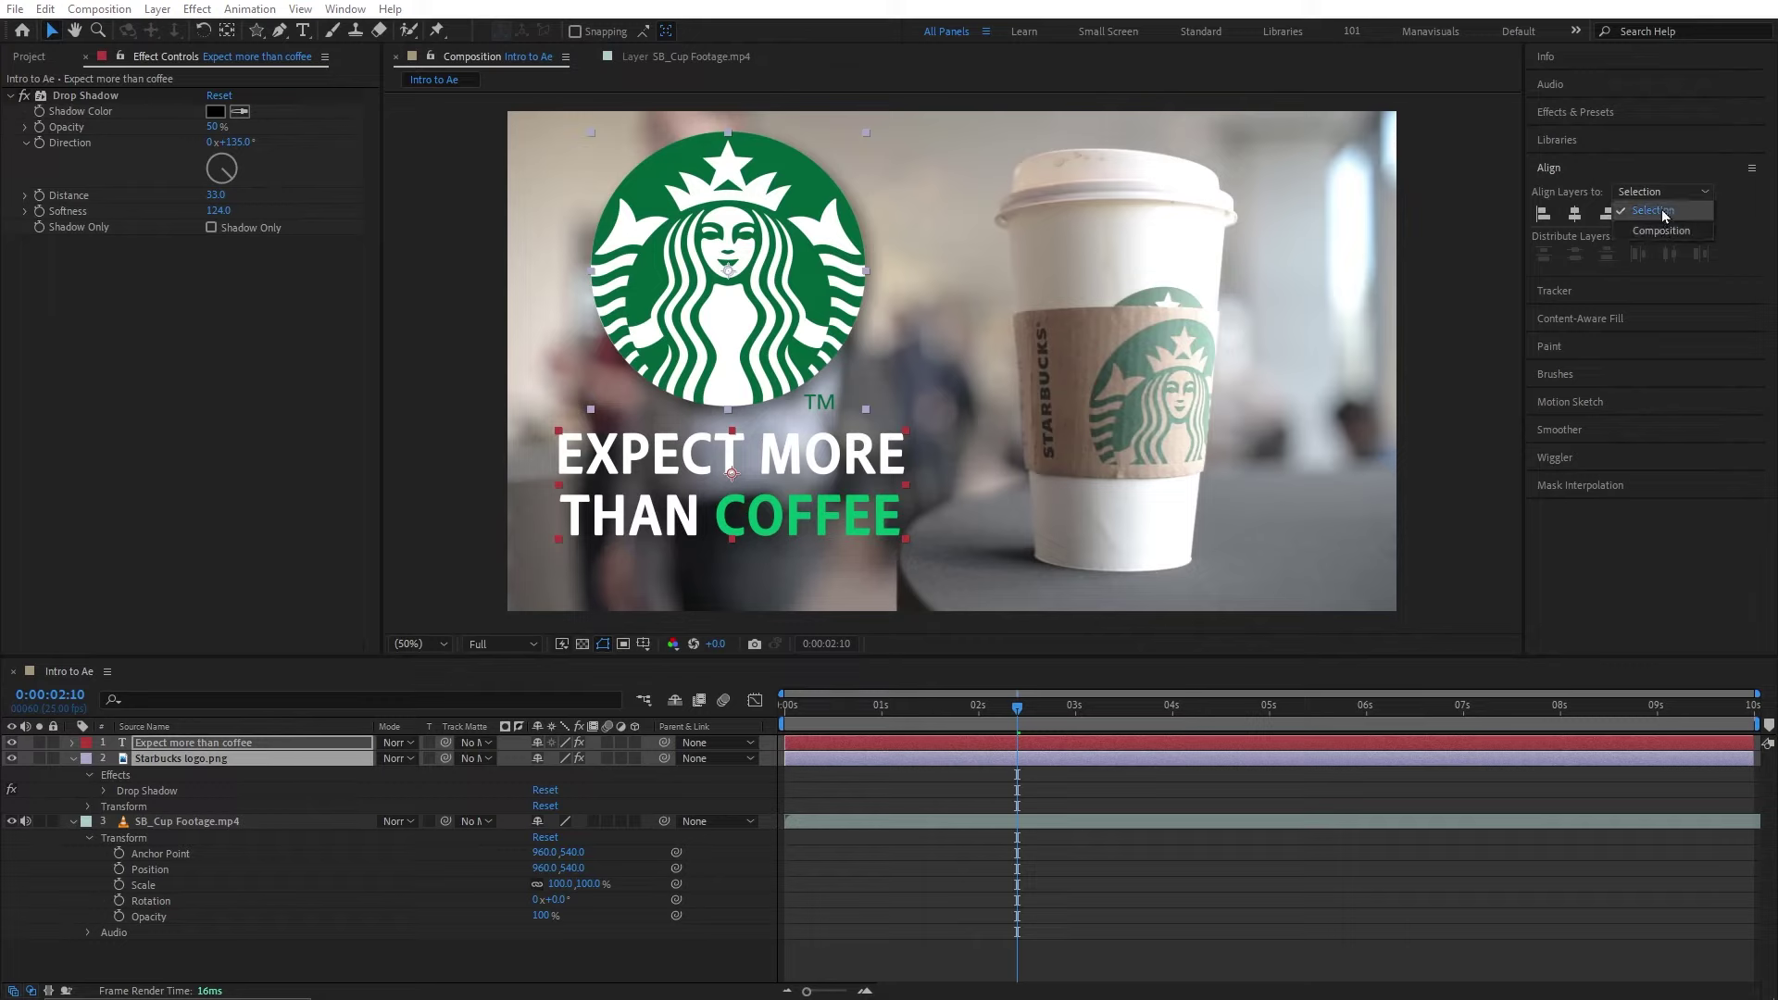
click(1653, 210)
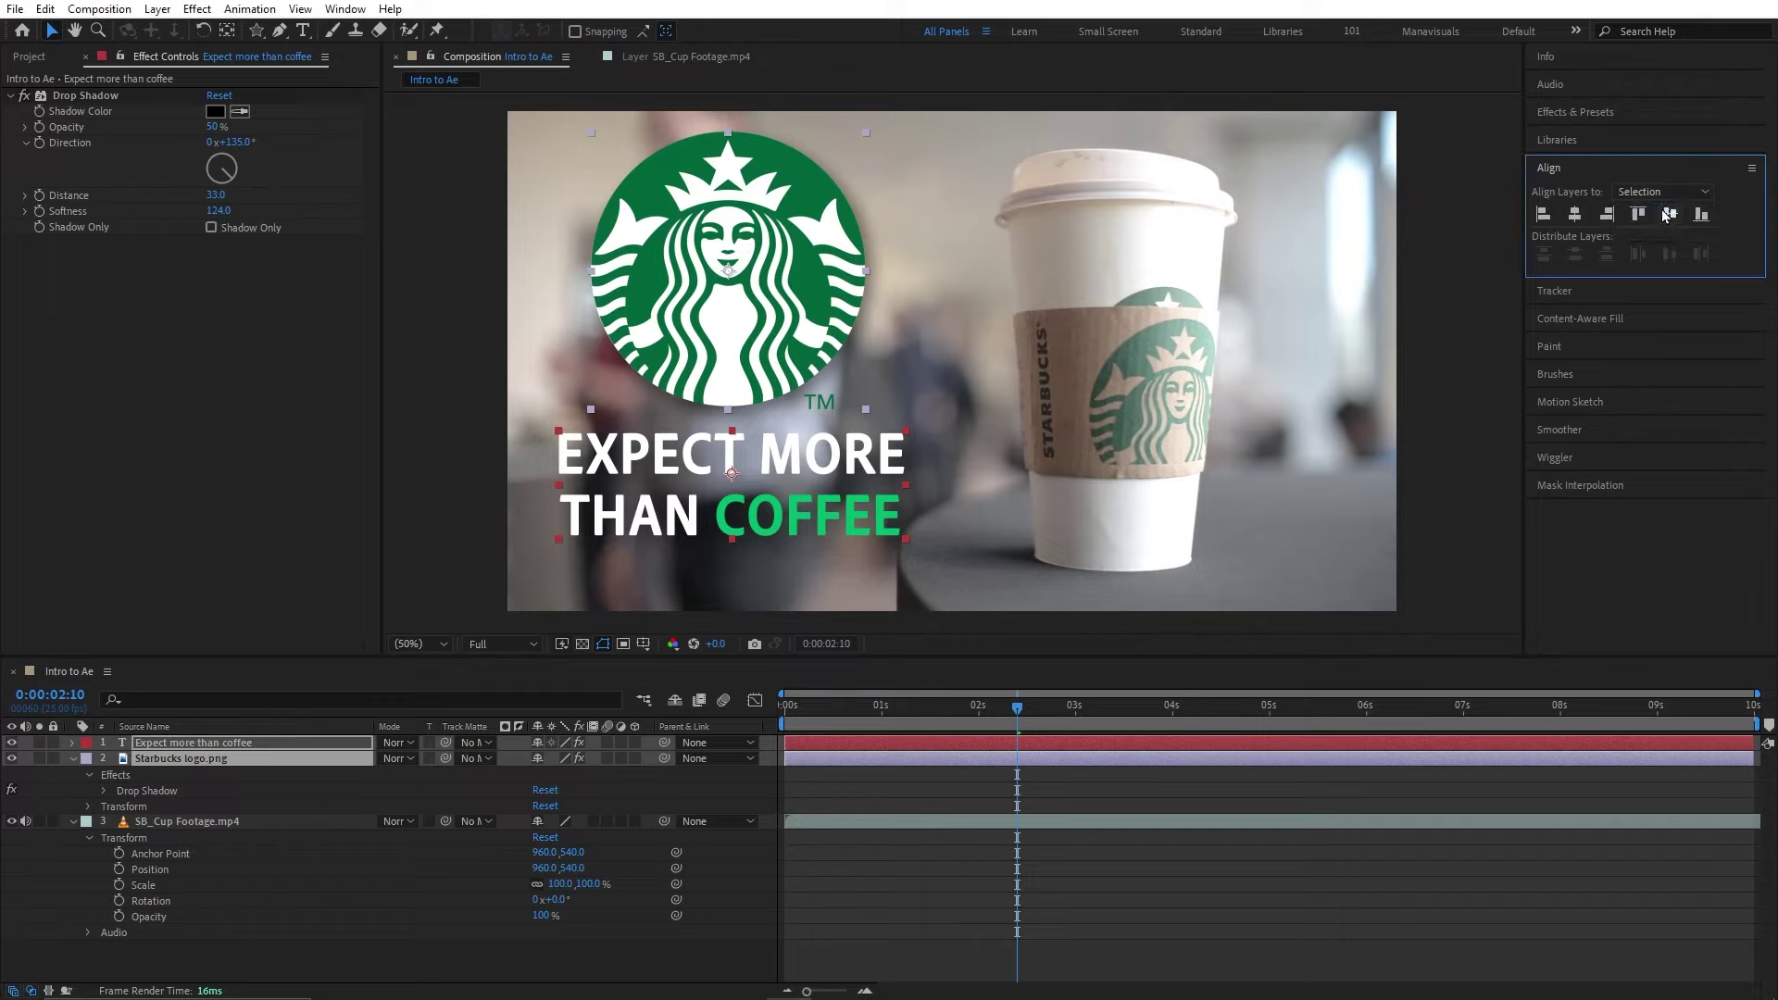
click(1575, 214)
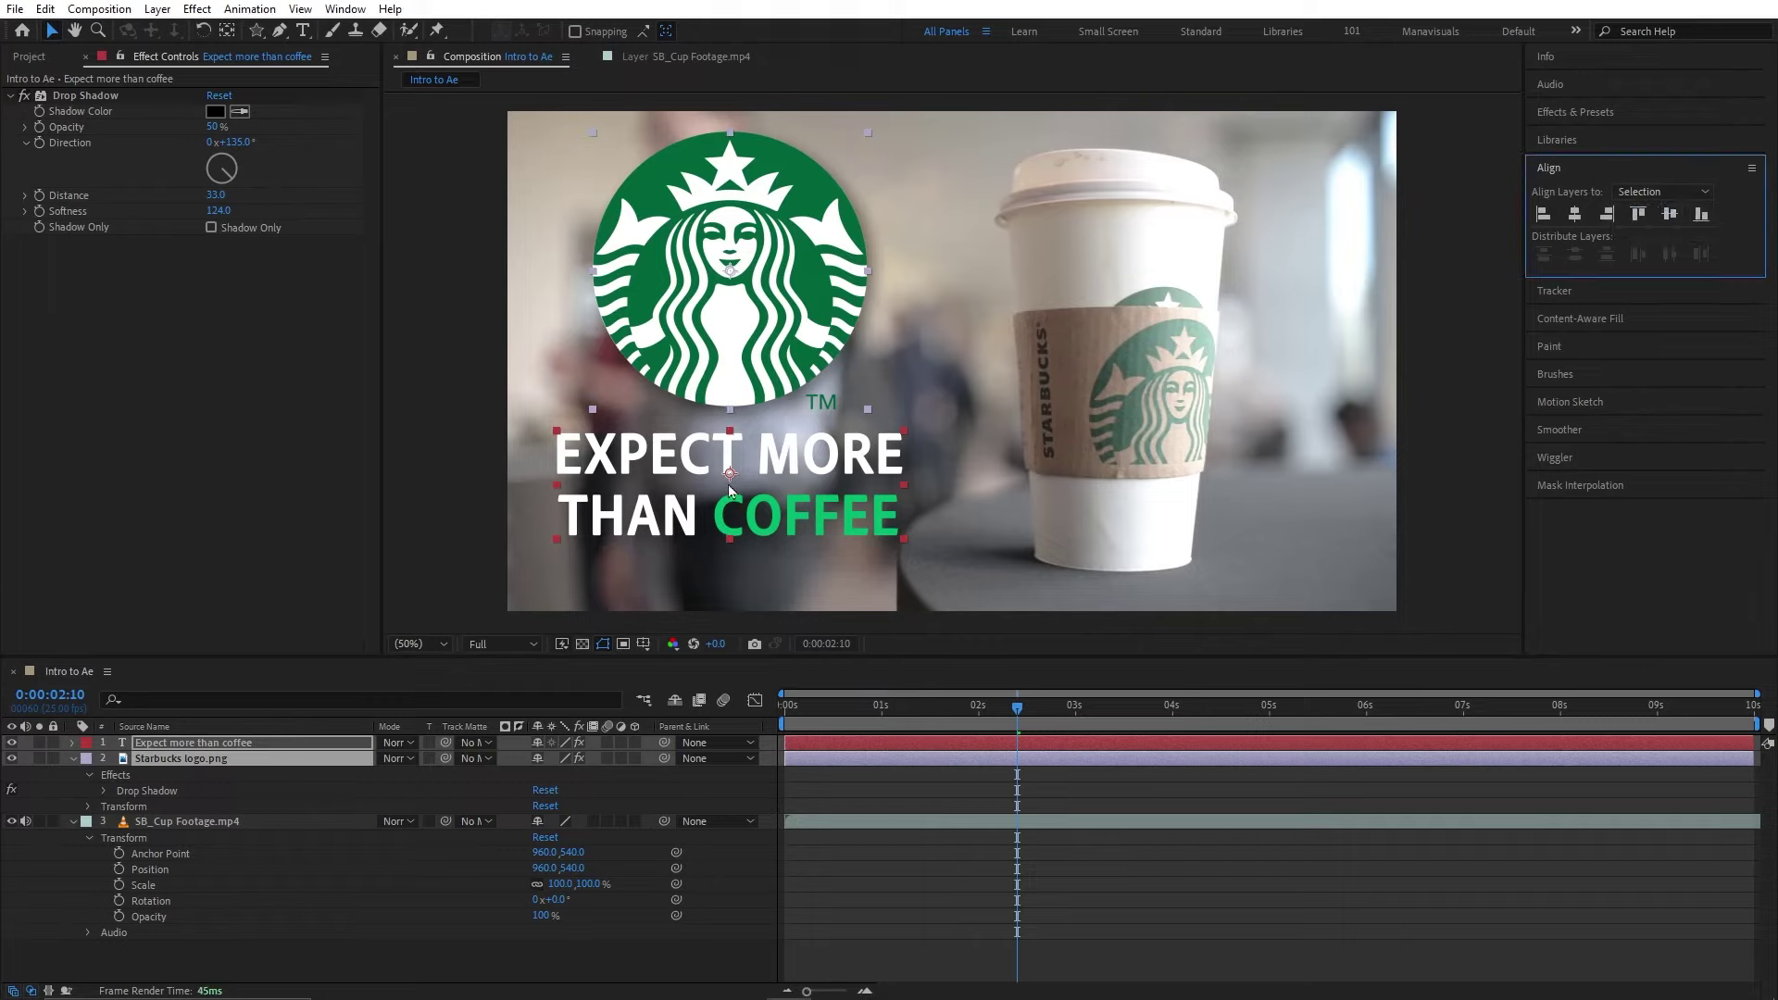
- Look through the Tracker, Content-Aware Fill, Paint and Brushes panels, then open Motion Sketch
click(1587, 292)
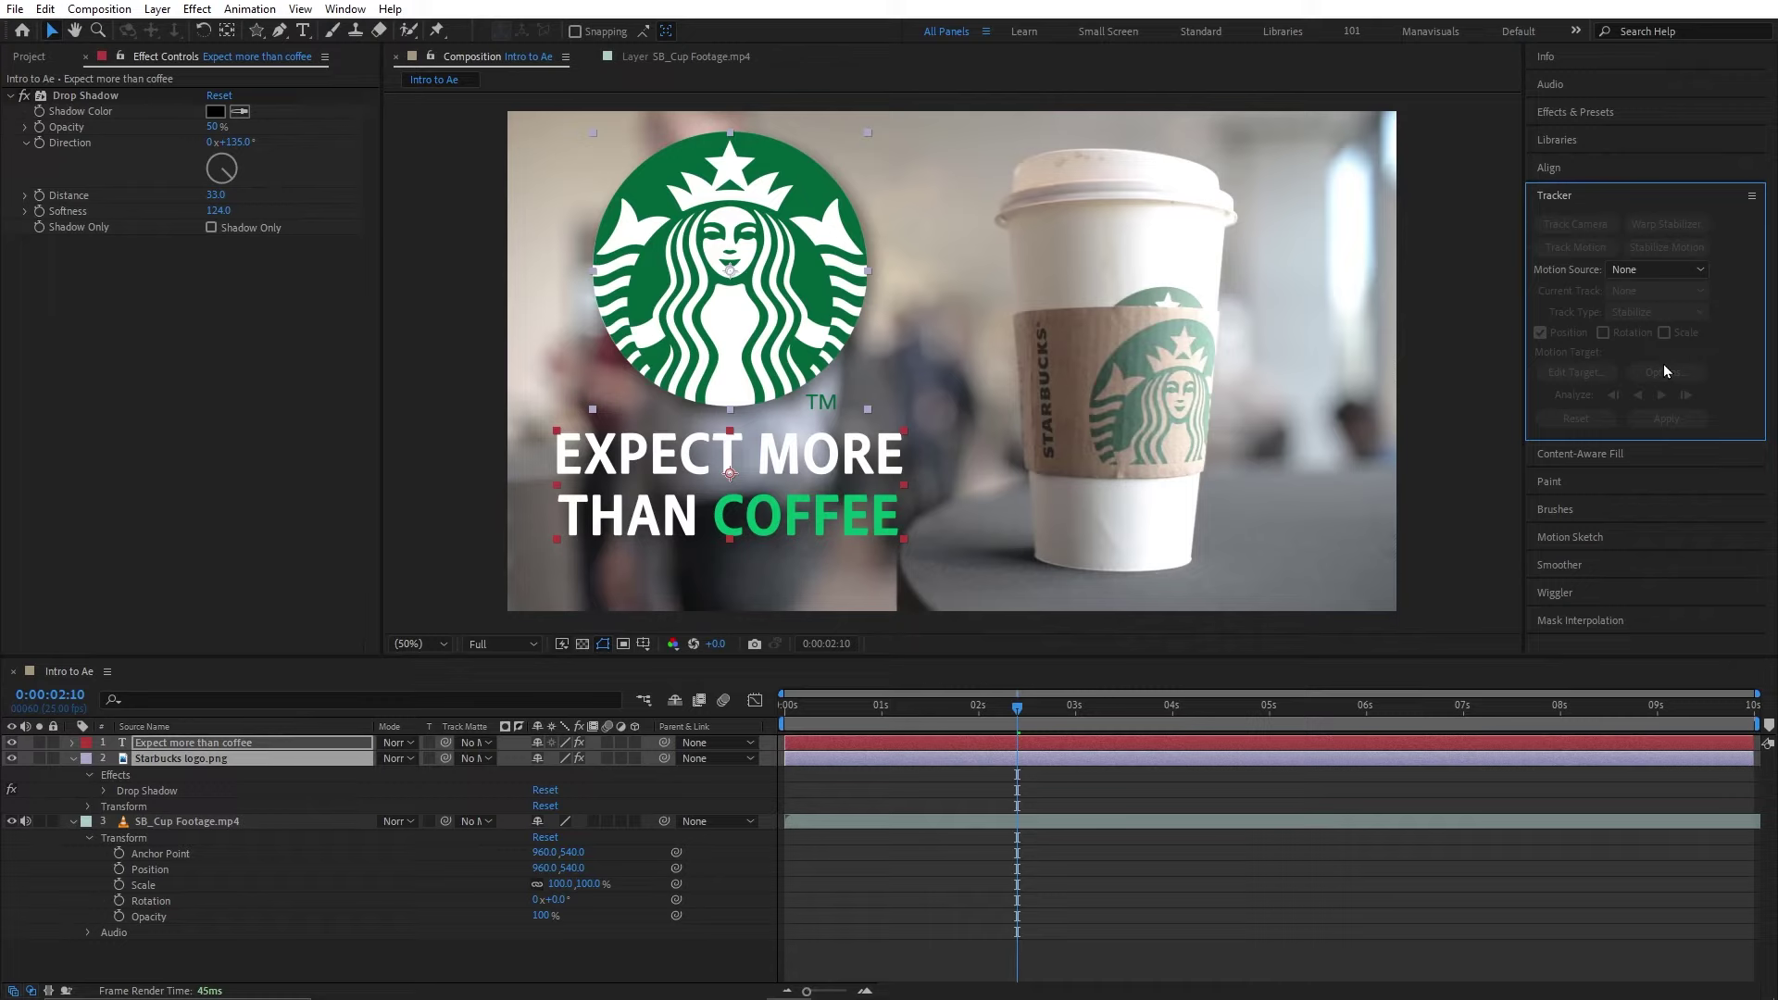
click(1619, 453)
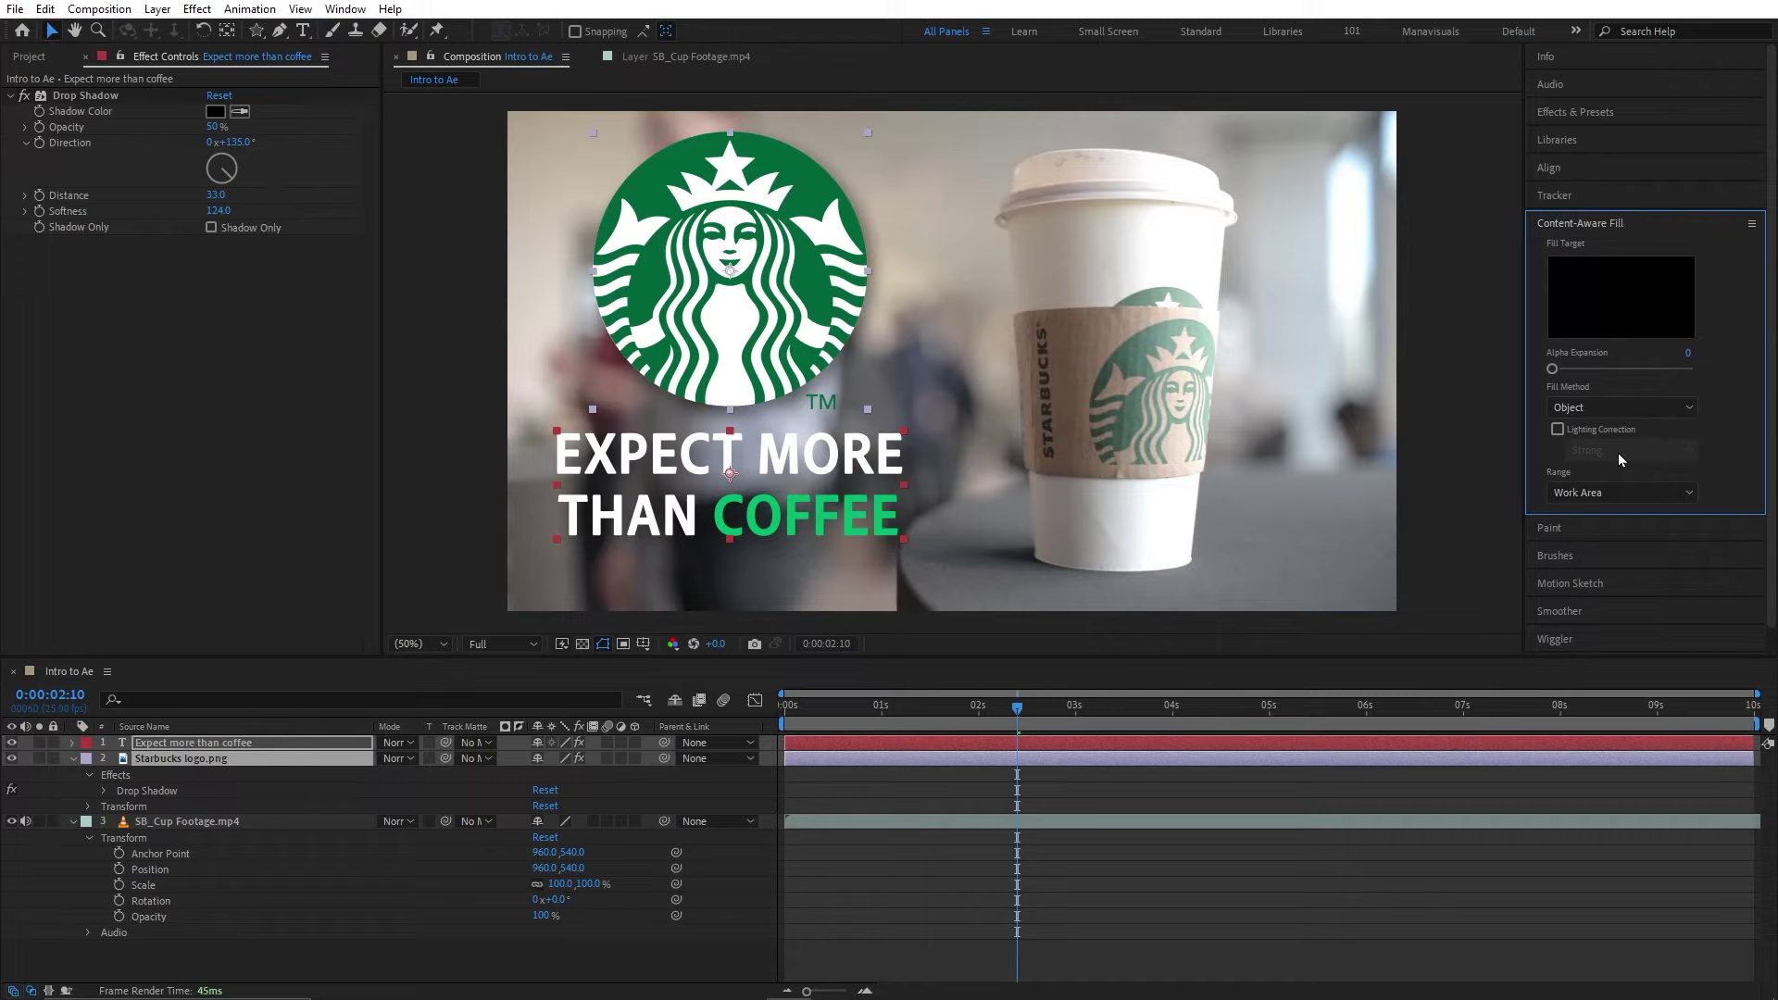
click(1617, 527)
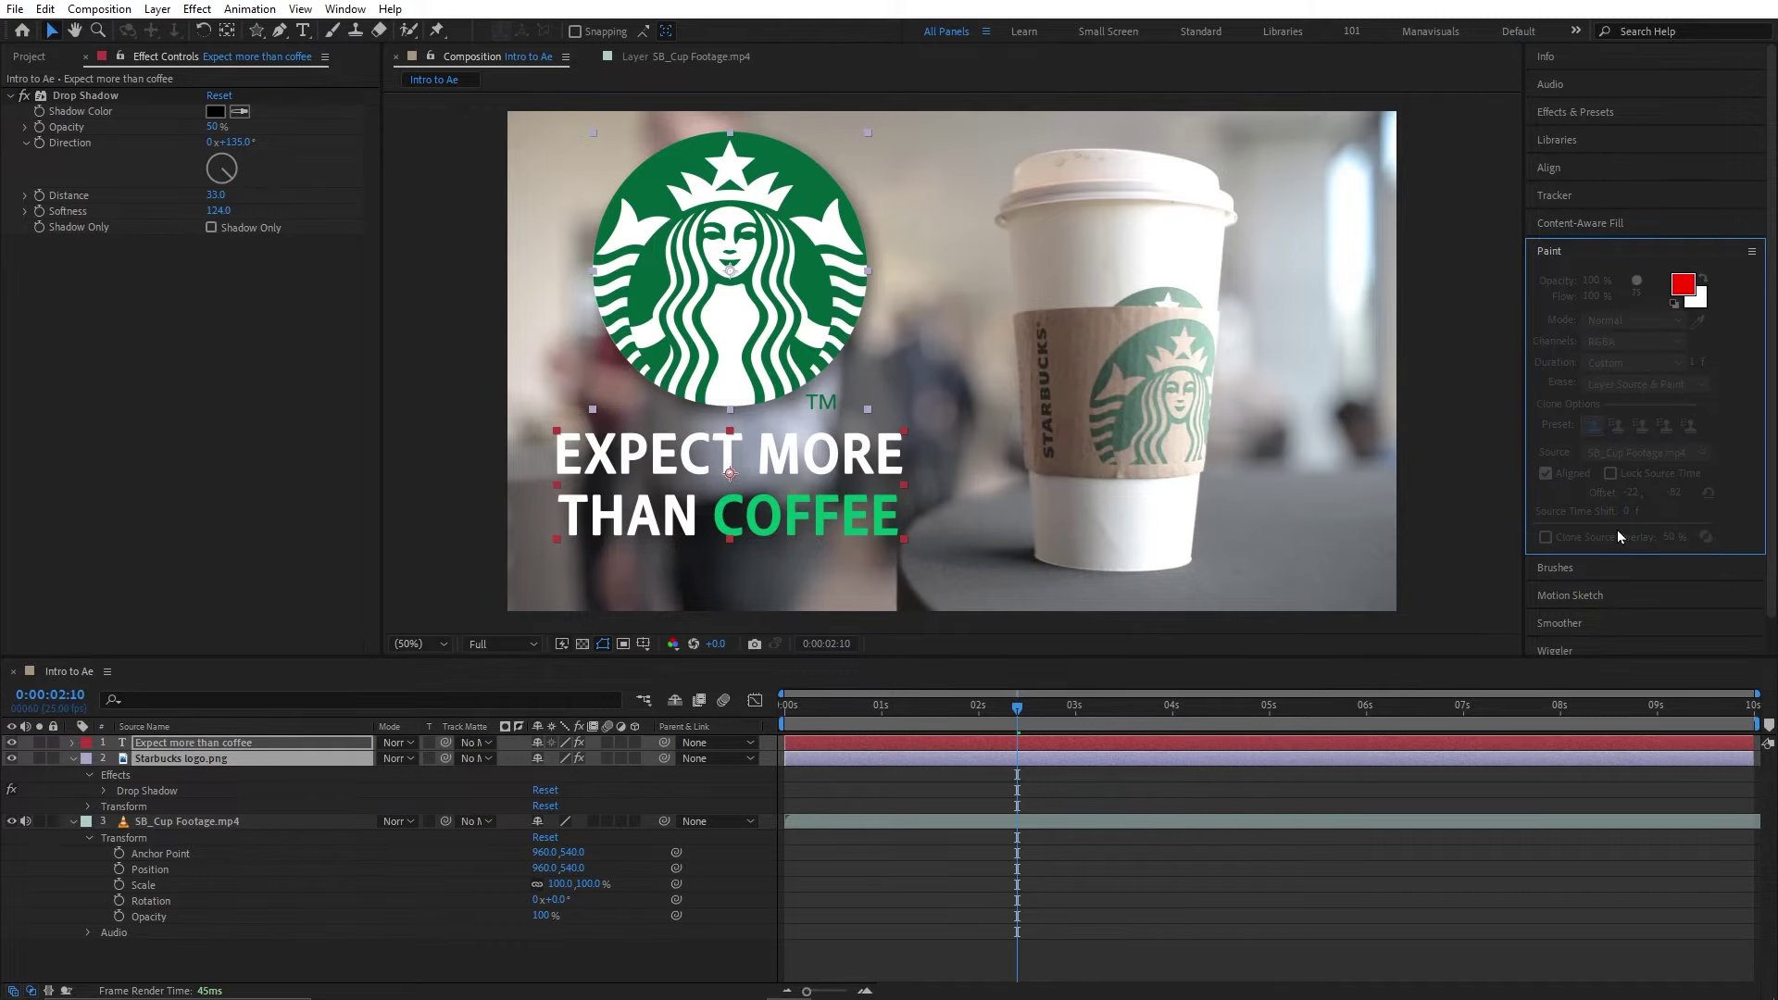
click(1624, 569)
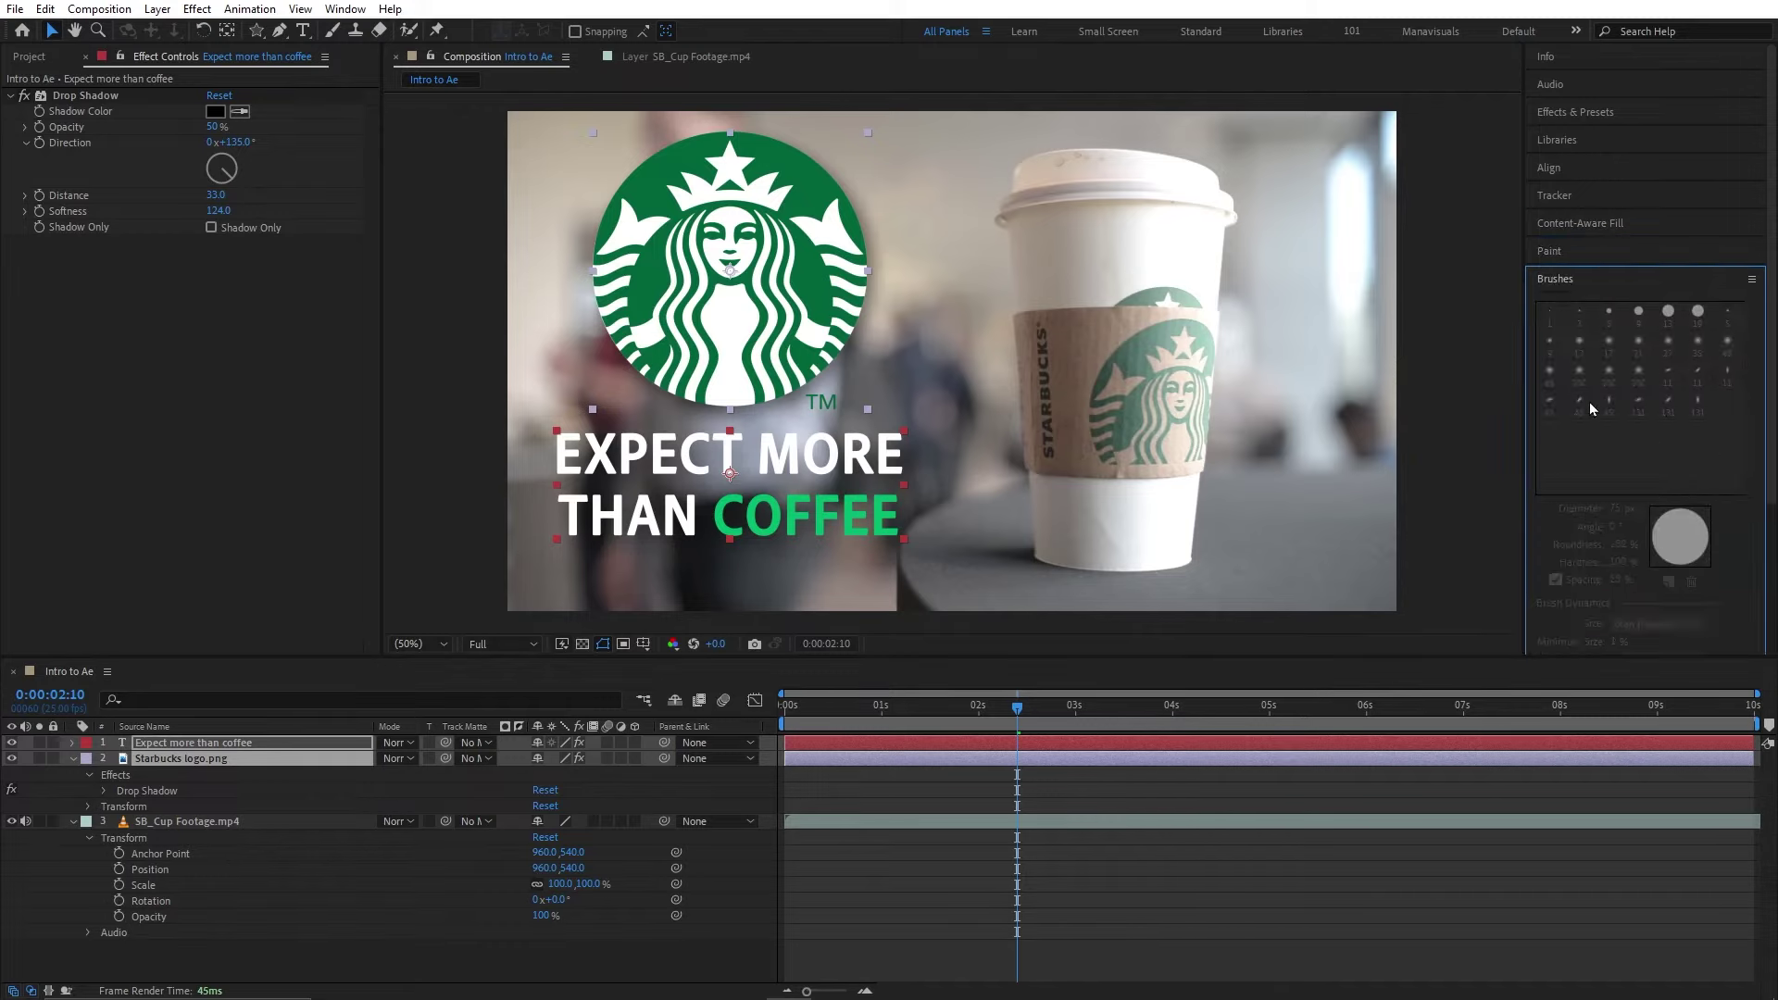
scroll(1592, 291, down, 3)
click(1585, 532)
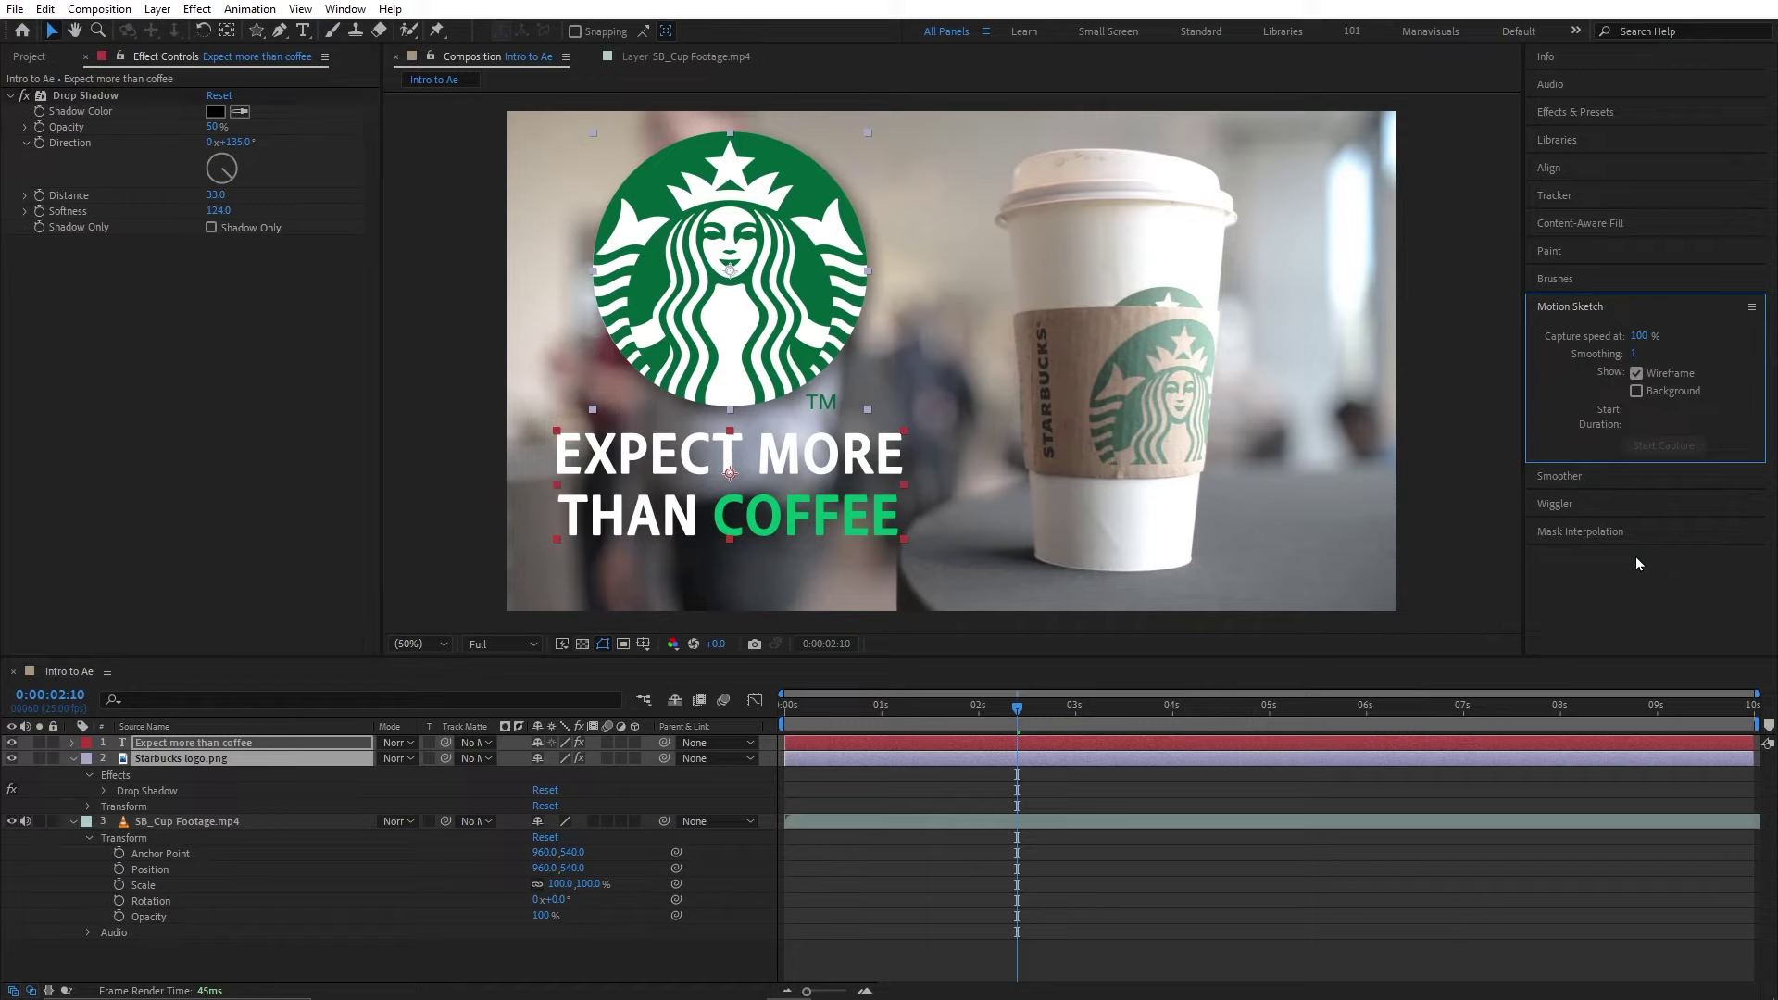
- Select the Starbucks logo and record a wavy Motion Sketch path across to the cup
click(243, 760)
click(453, 435)
click(629, 352)
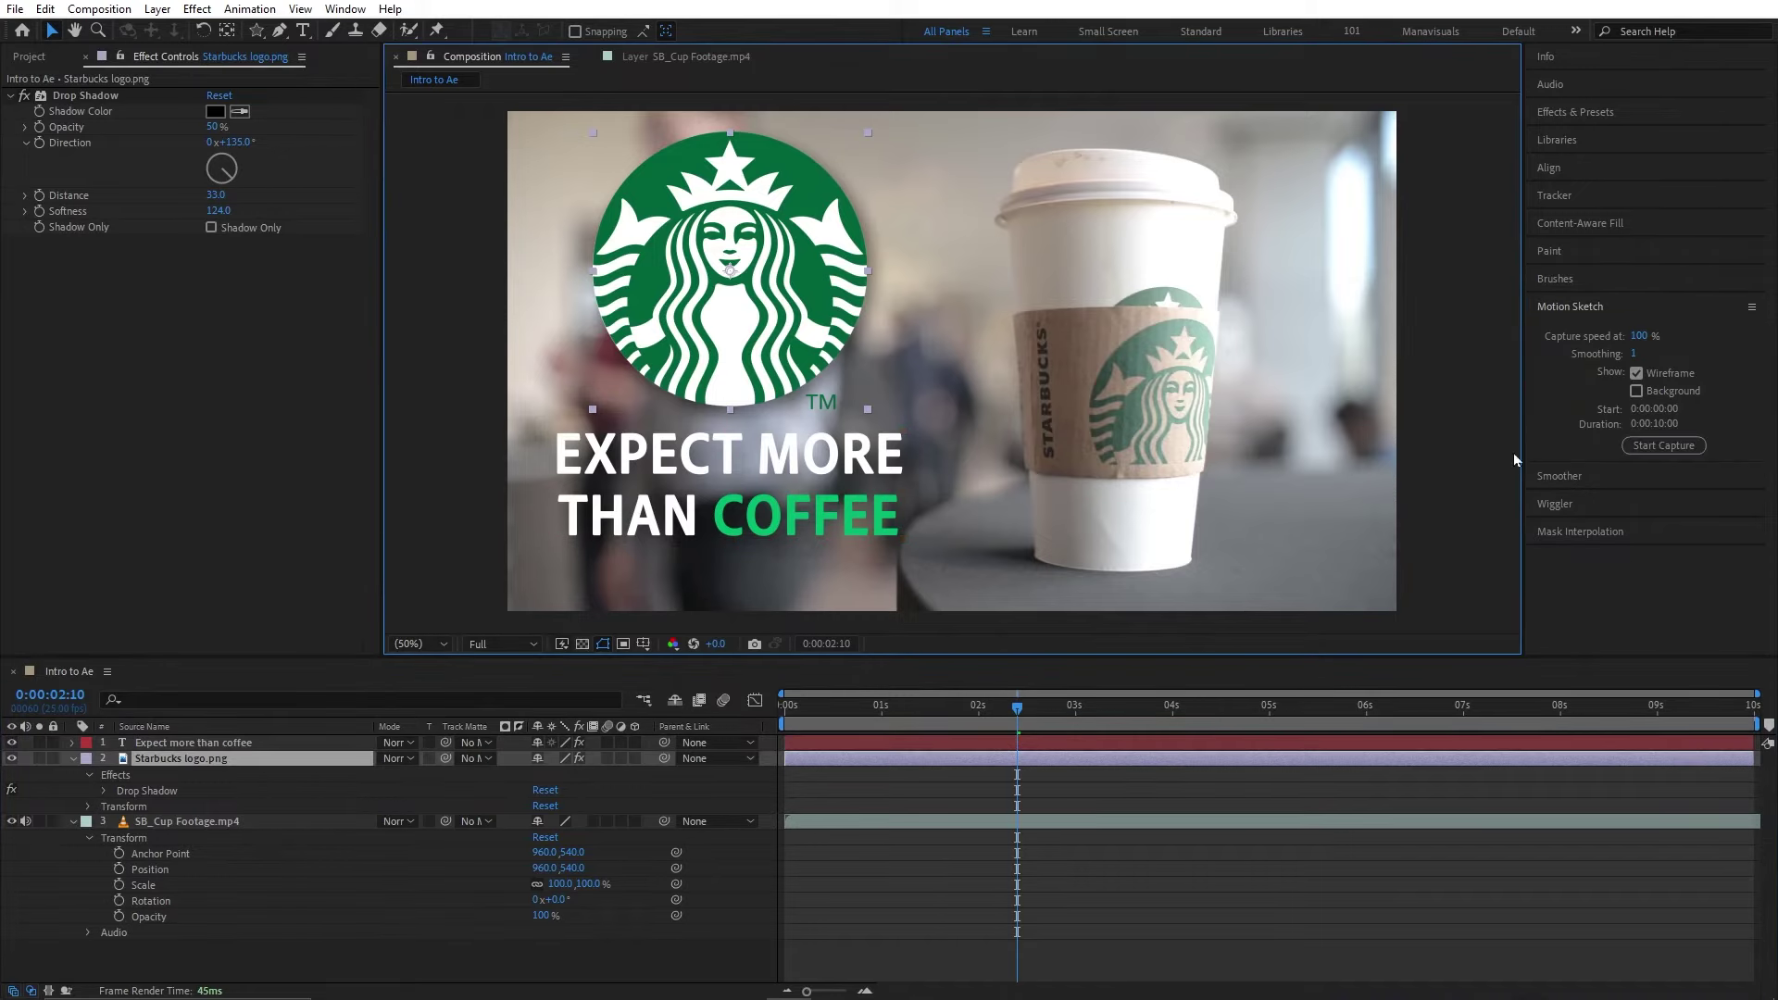
click(1663, 446)
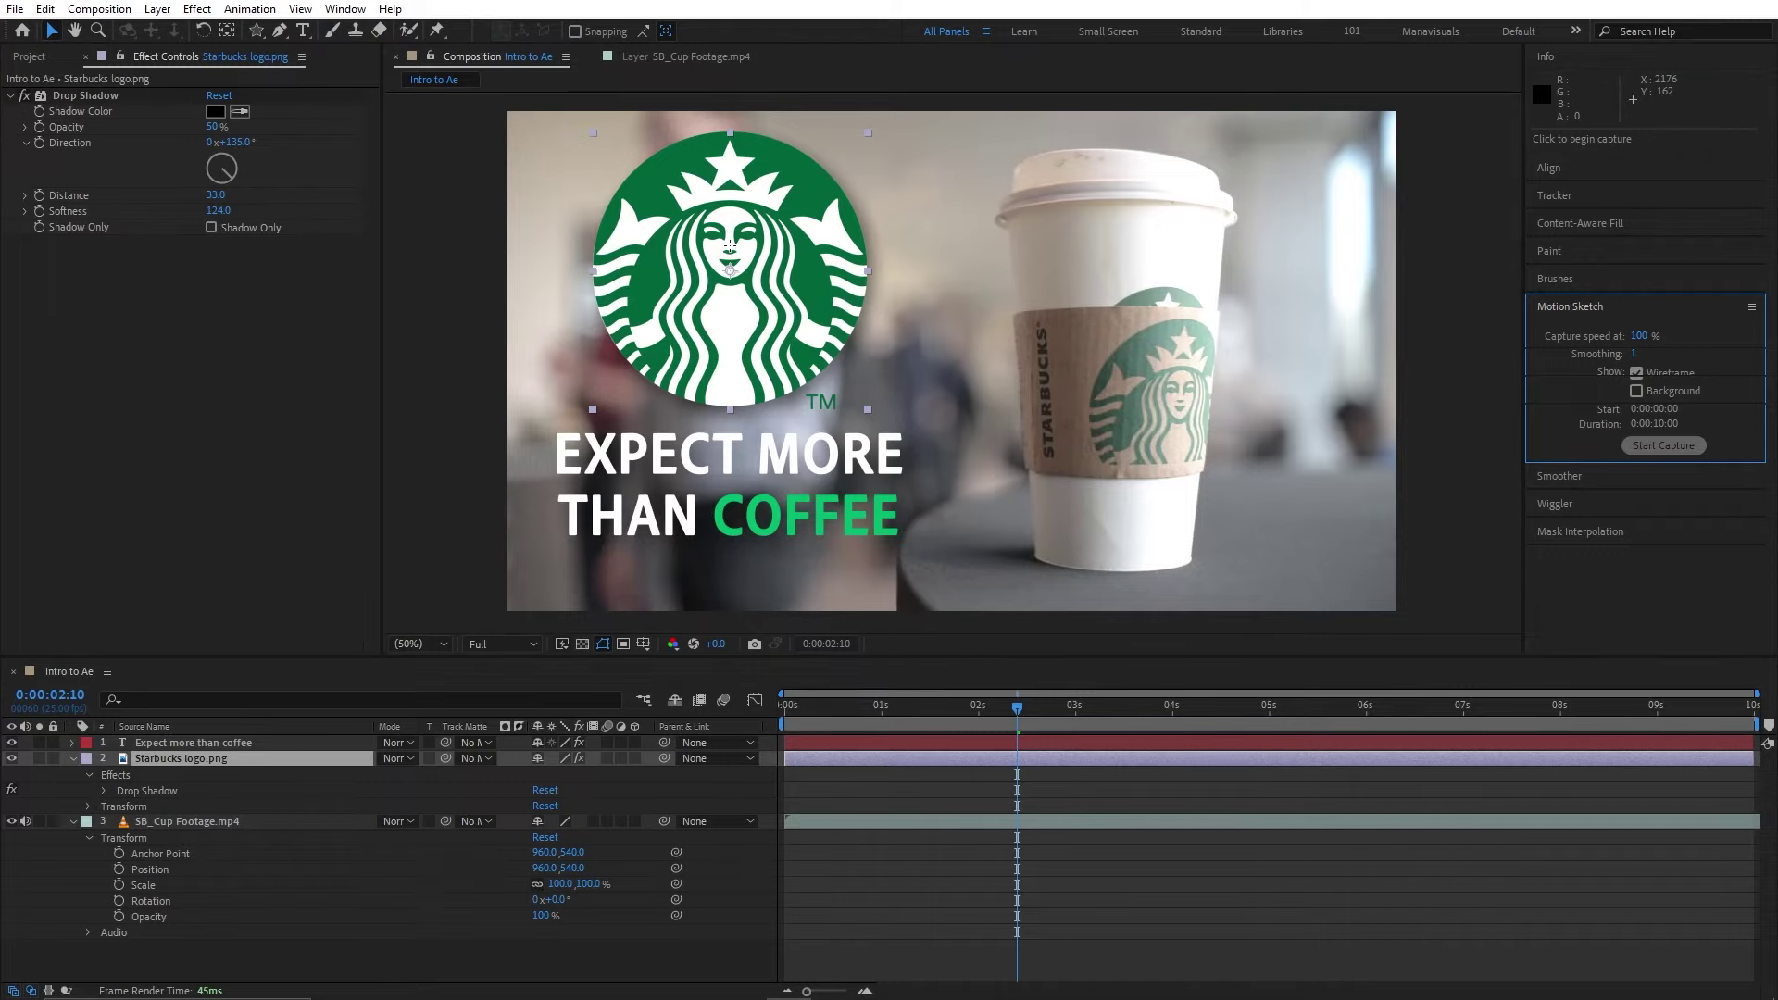
mouse_move(729, 245)
mouse_down()
mouse_move(1091, 458)
mouse_move(716, 460)
mouse_up()
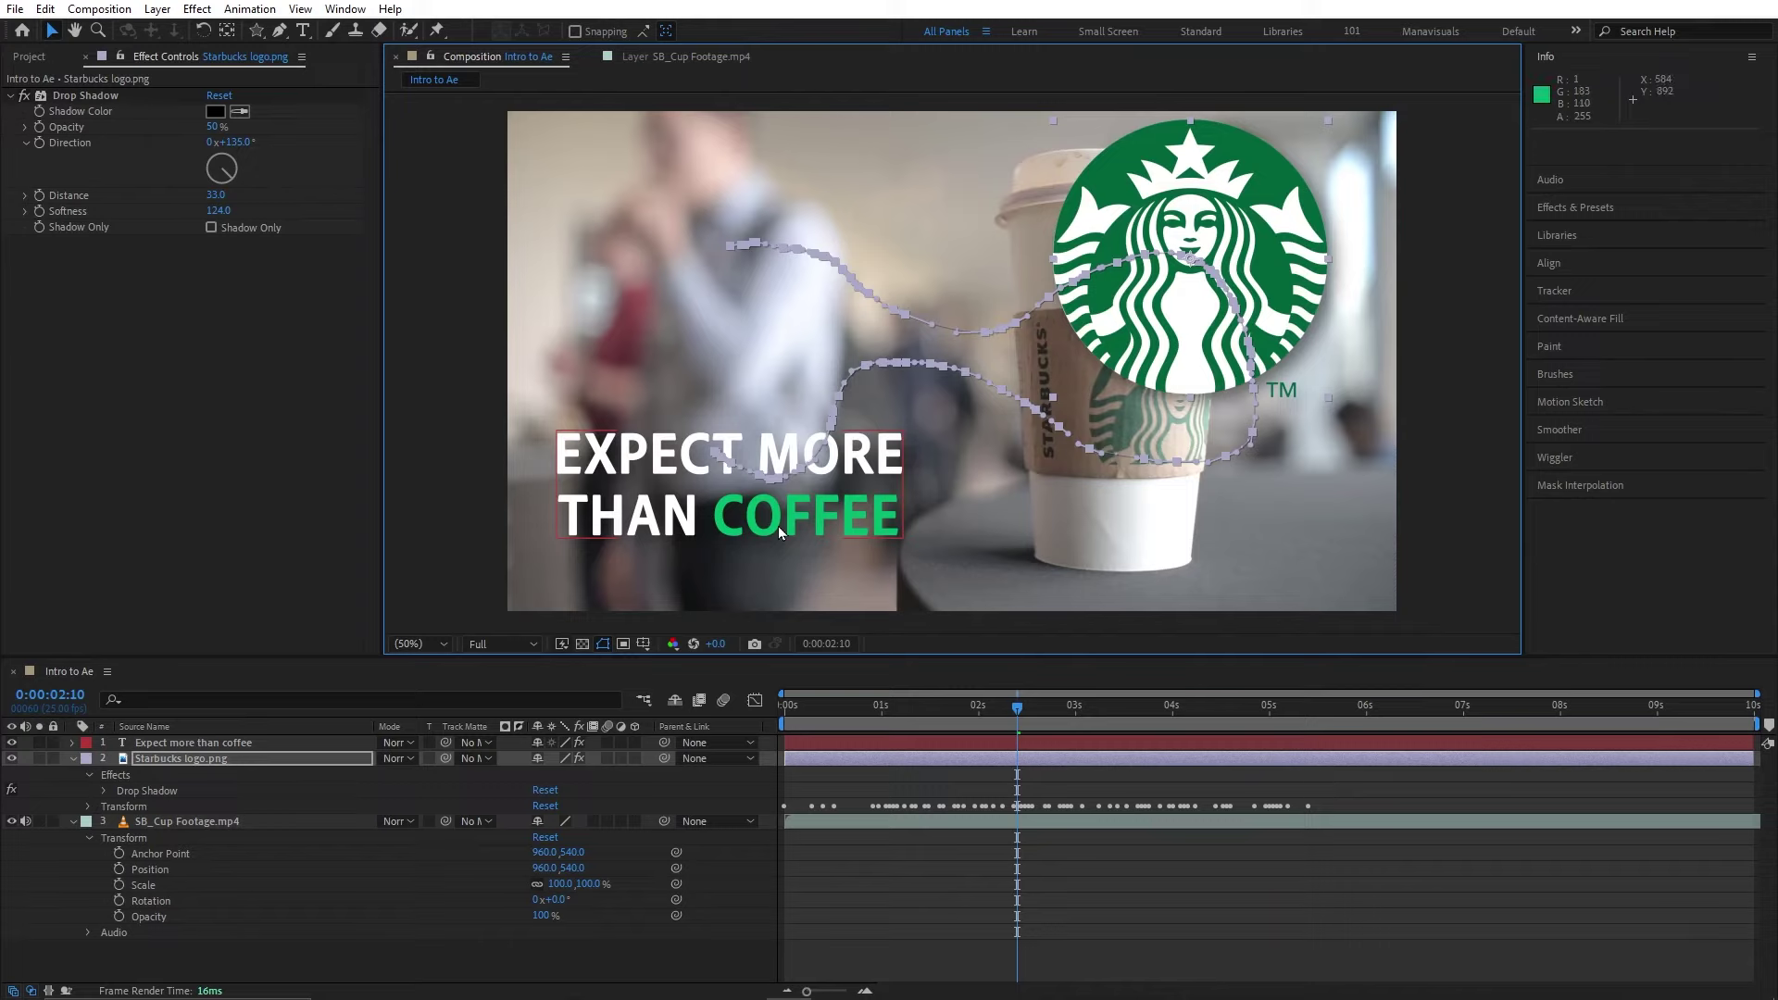
- Reveal the logo's recorded Position keyframes and preview the motion from the start
click(89, 807)
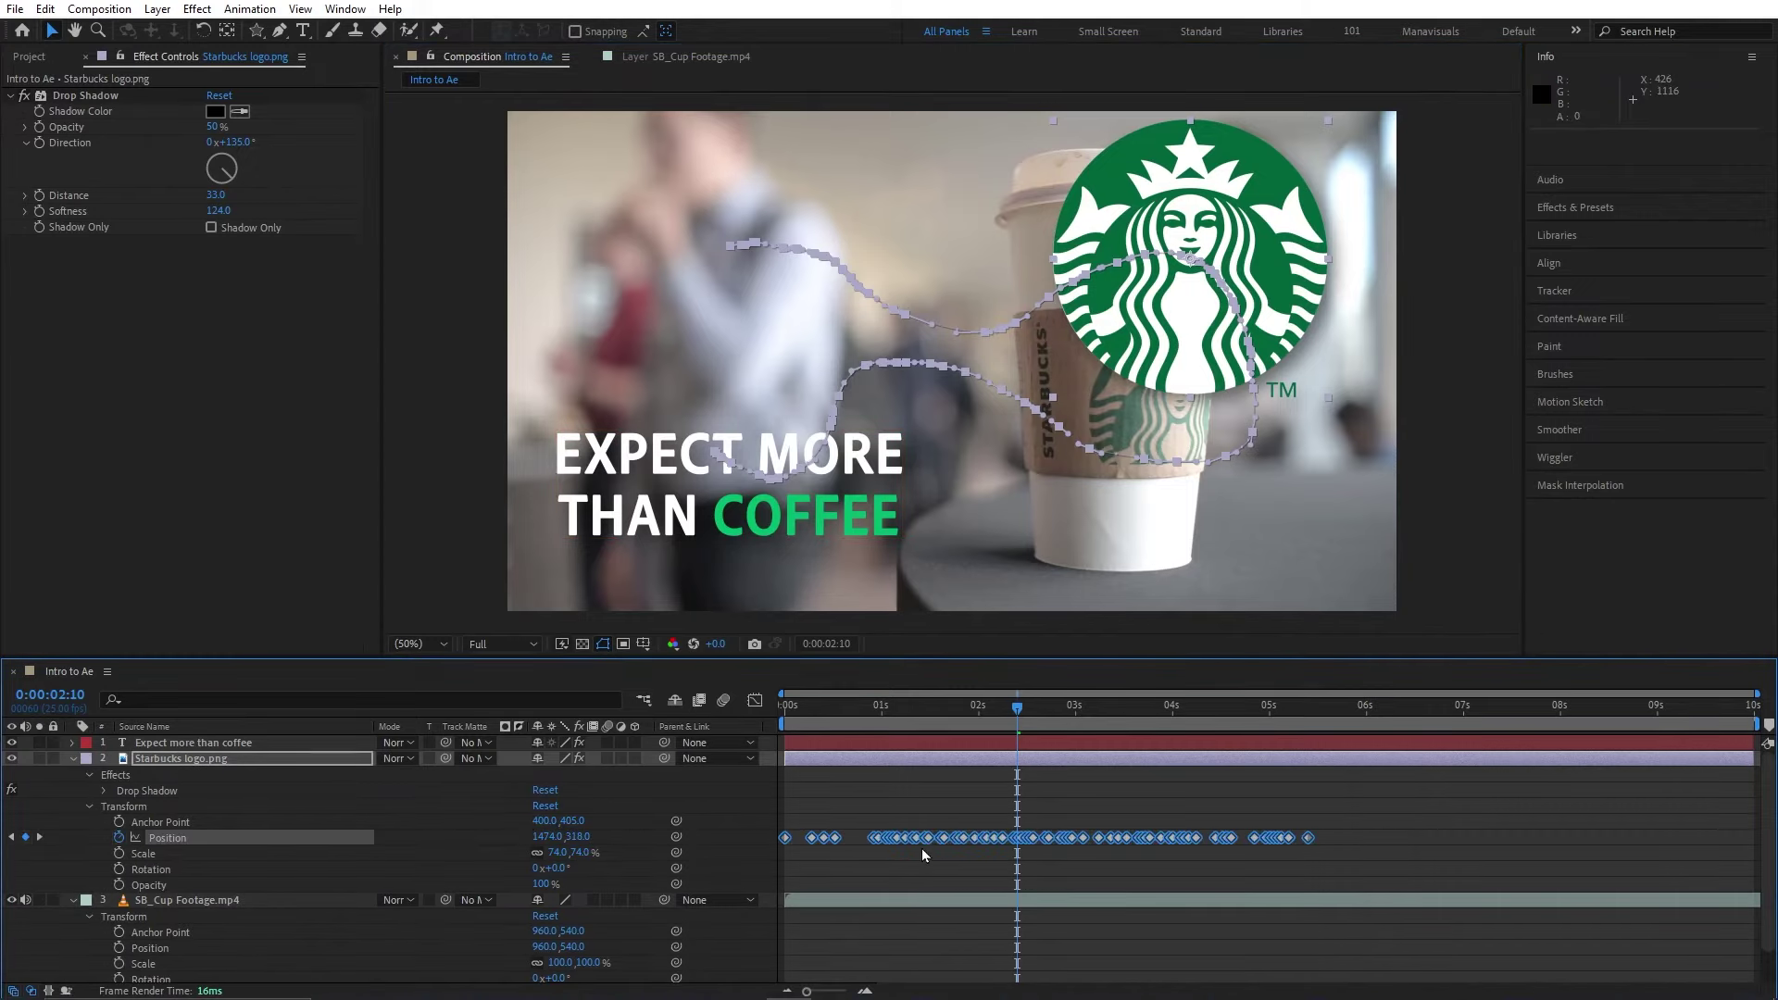
click(1014, 860)
click(898, 709)
drag(899, 709, 766, 707)
key(space)
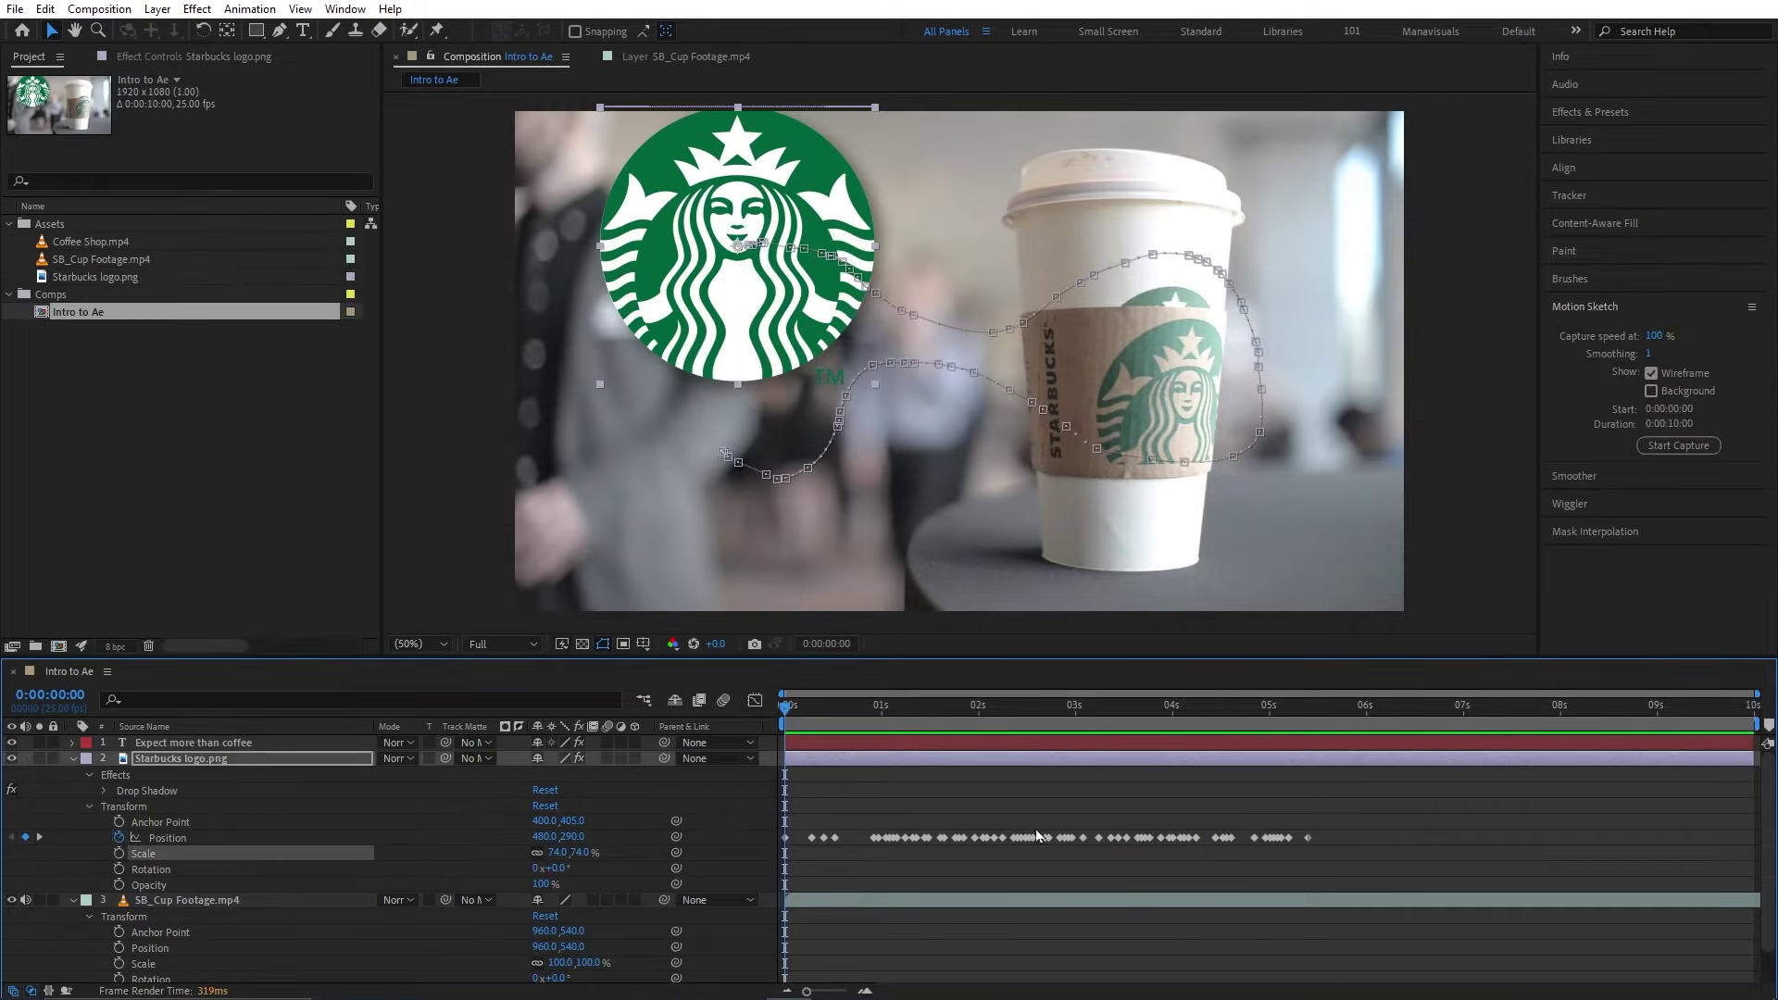
- Preview the logo's sketched animation from the start
drag(780, 857, 1255, 812)
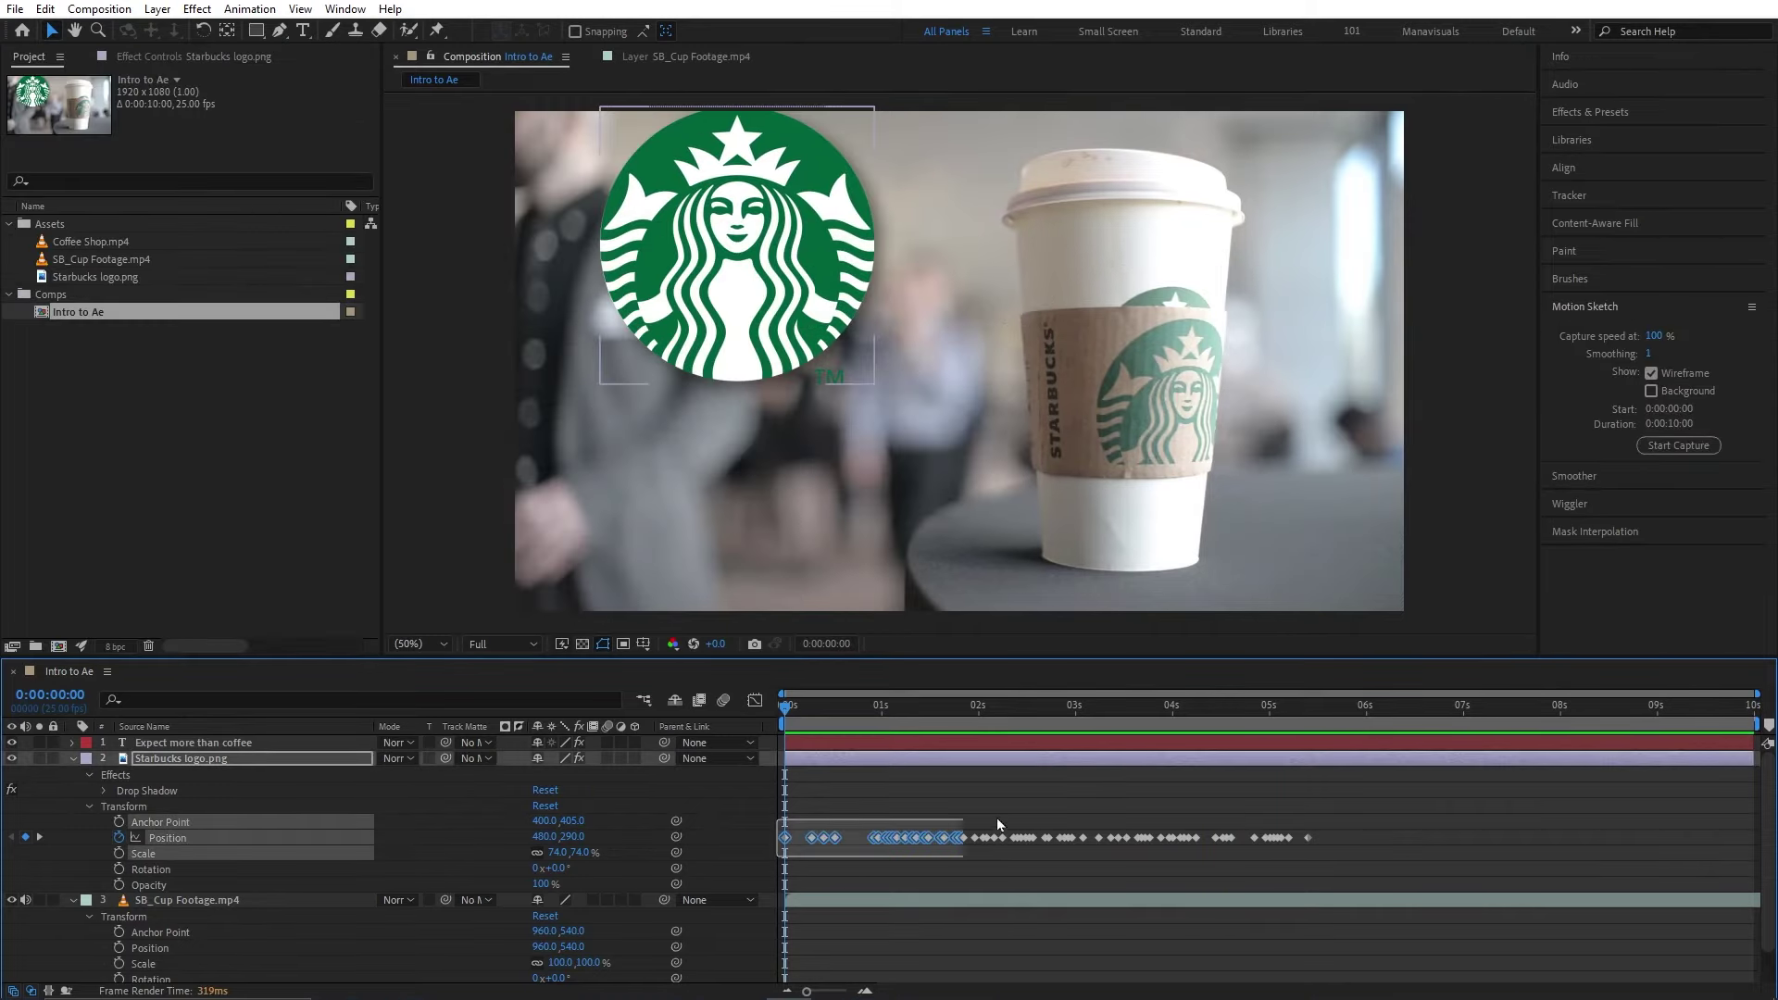
click(1348, 808)
key(space)
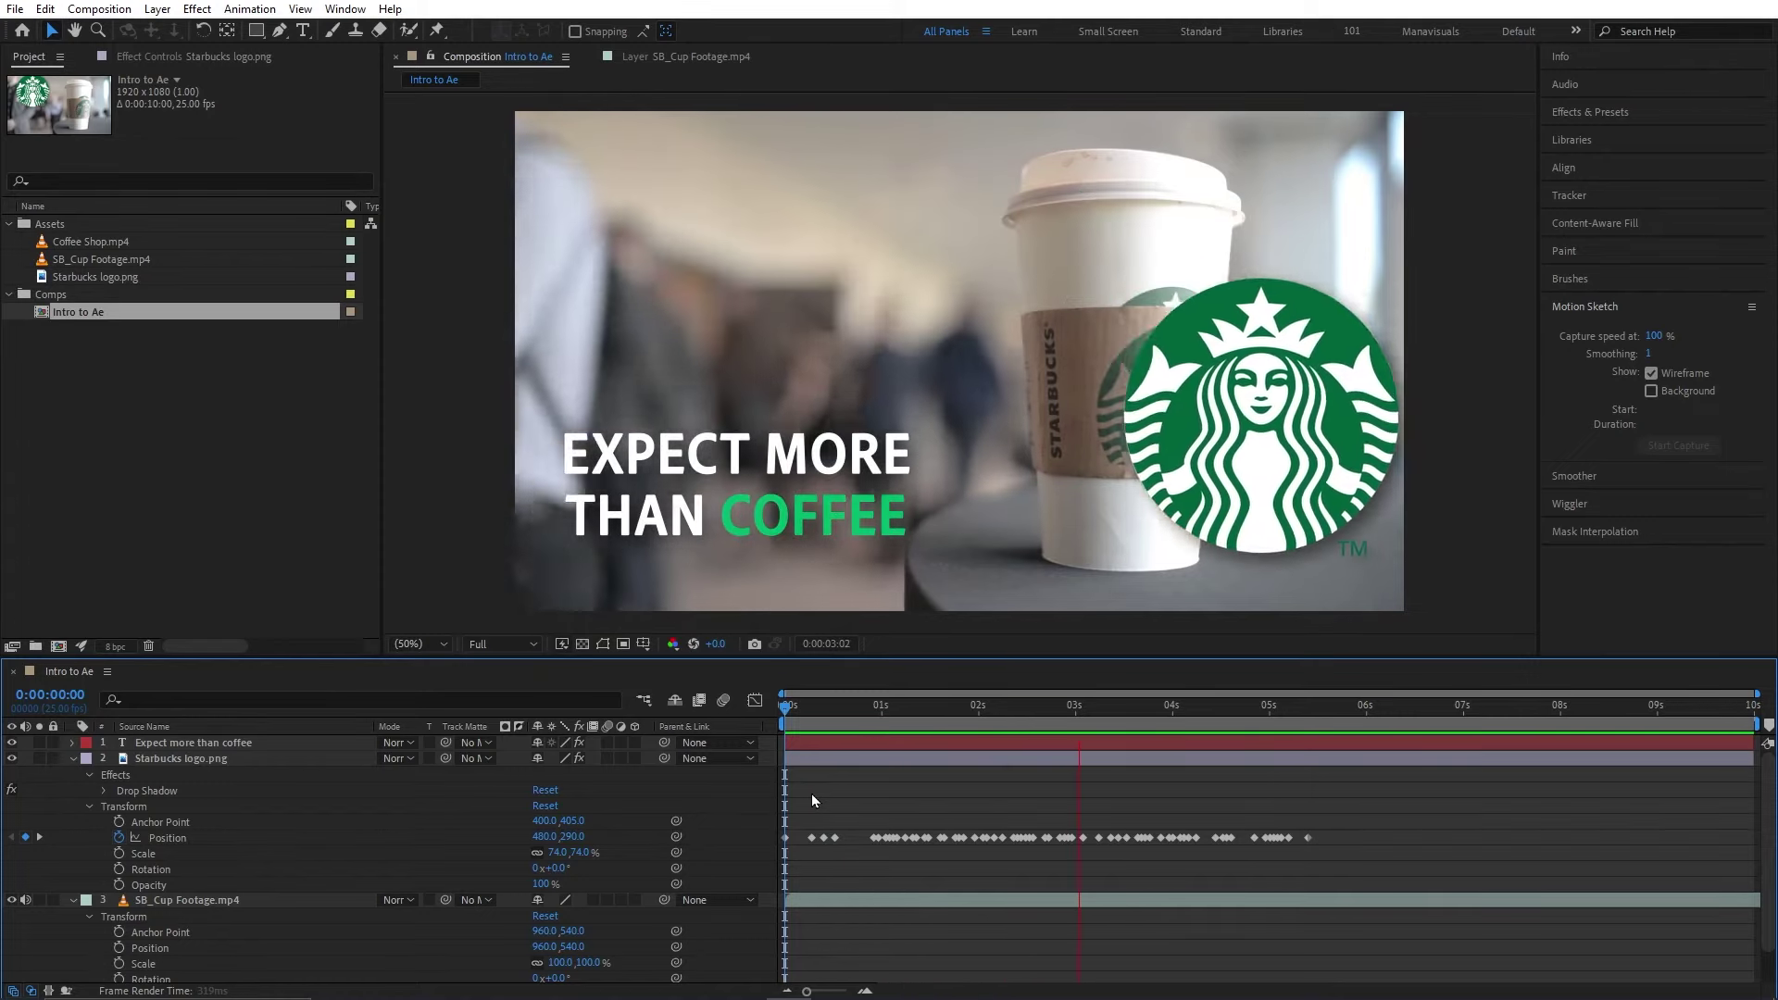
key(space)
- Smooth all the logo's Position keyframes on the spatial path with tolerance 15
click(1575, 476)
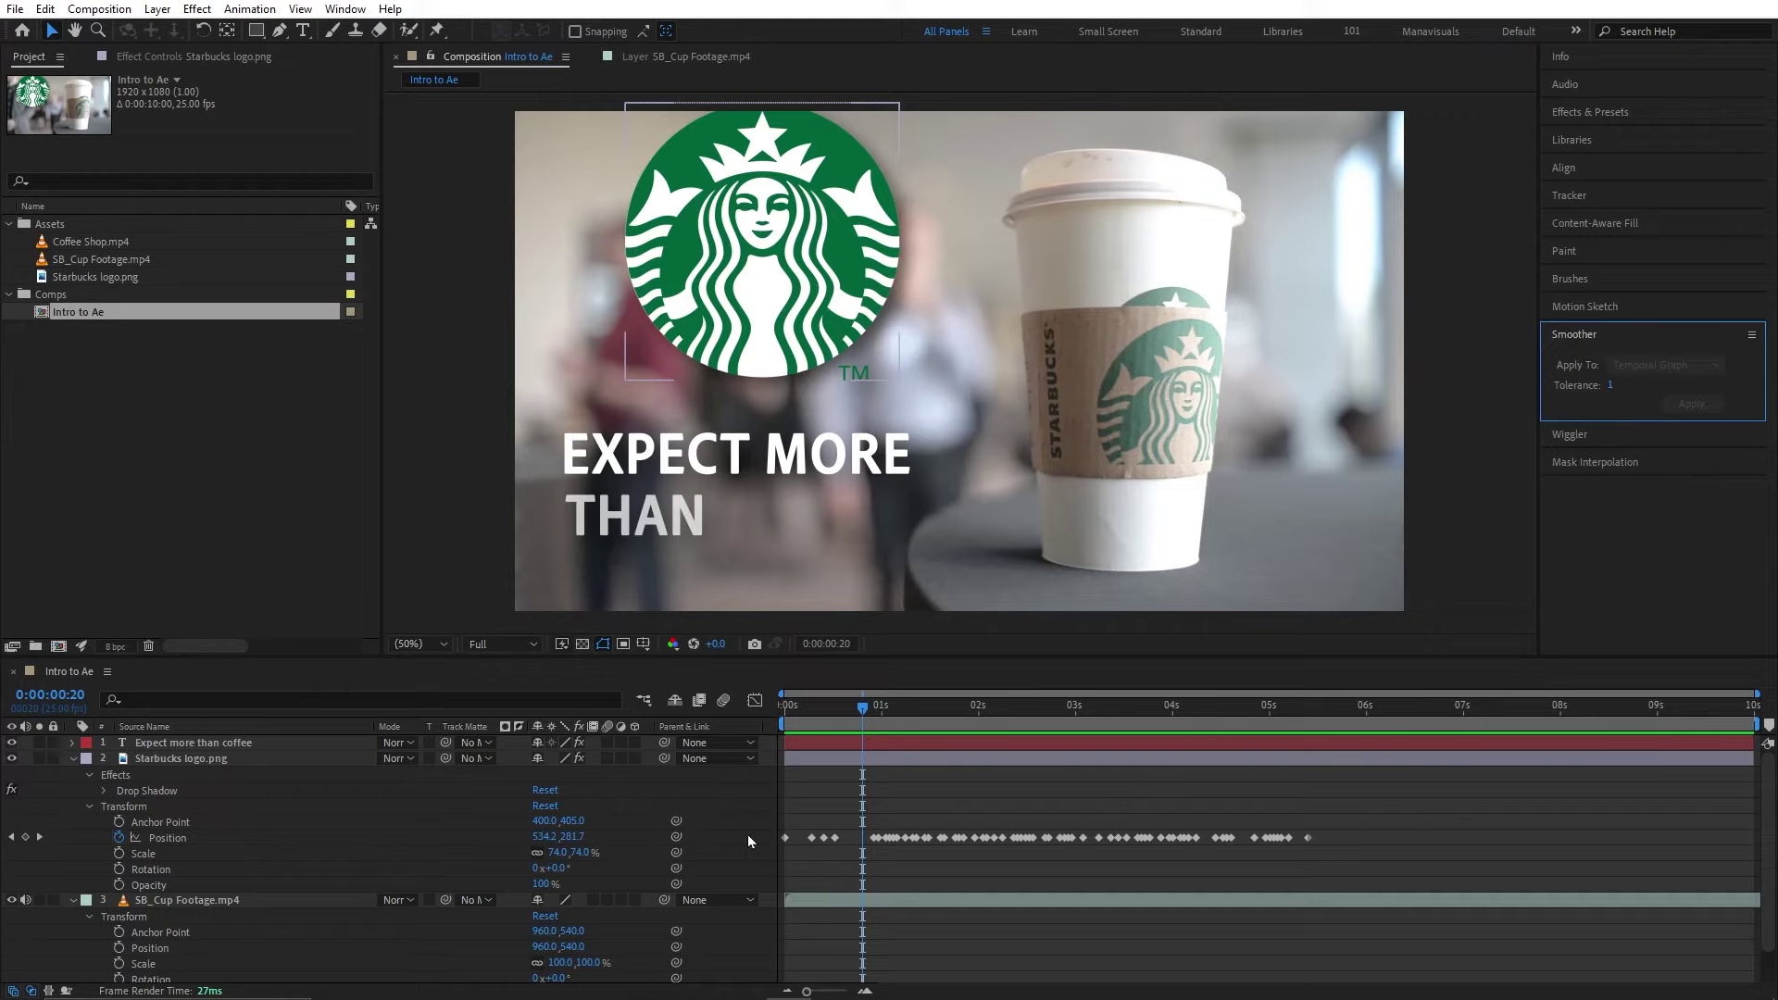
click(188, 837)
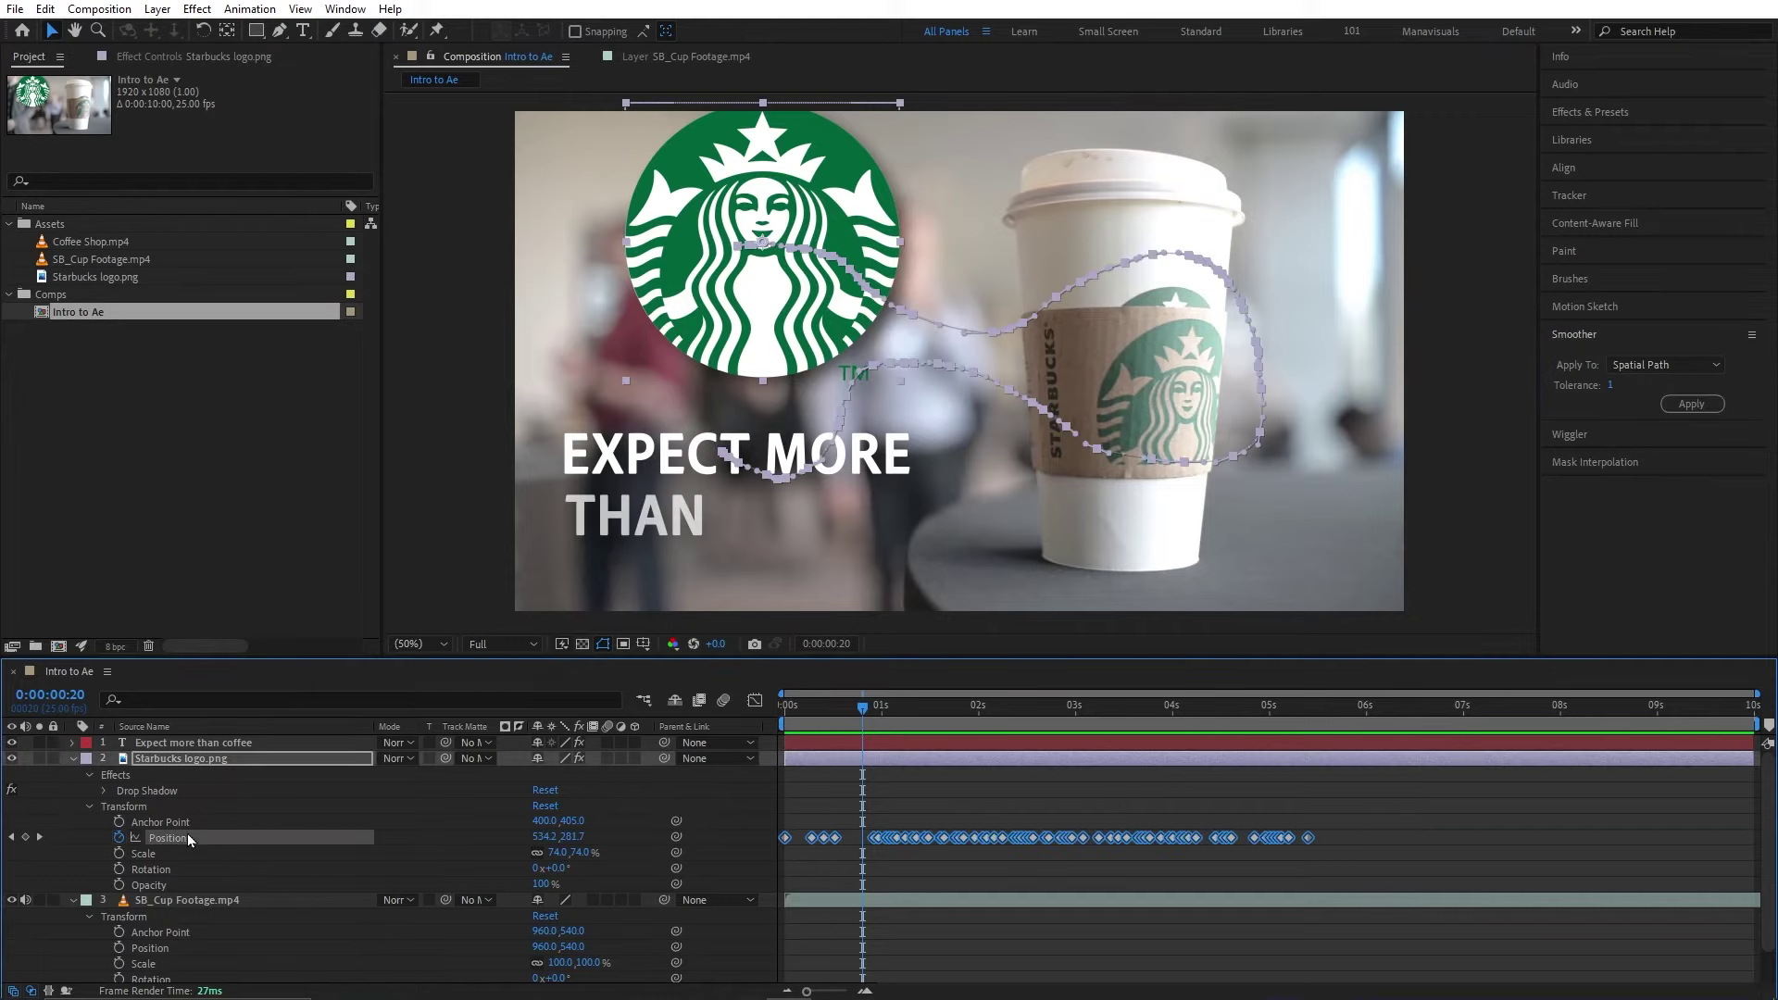
drag(809, 706, 769, 712)
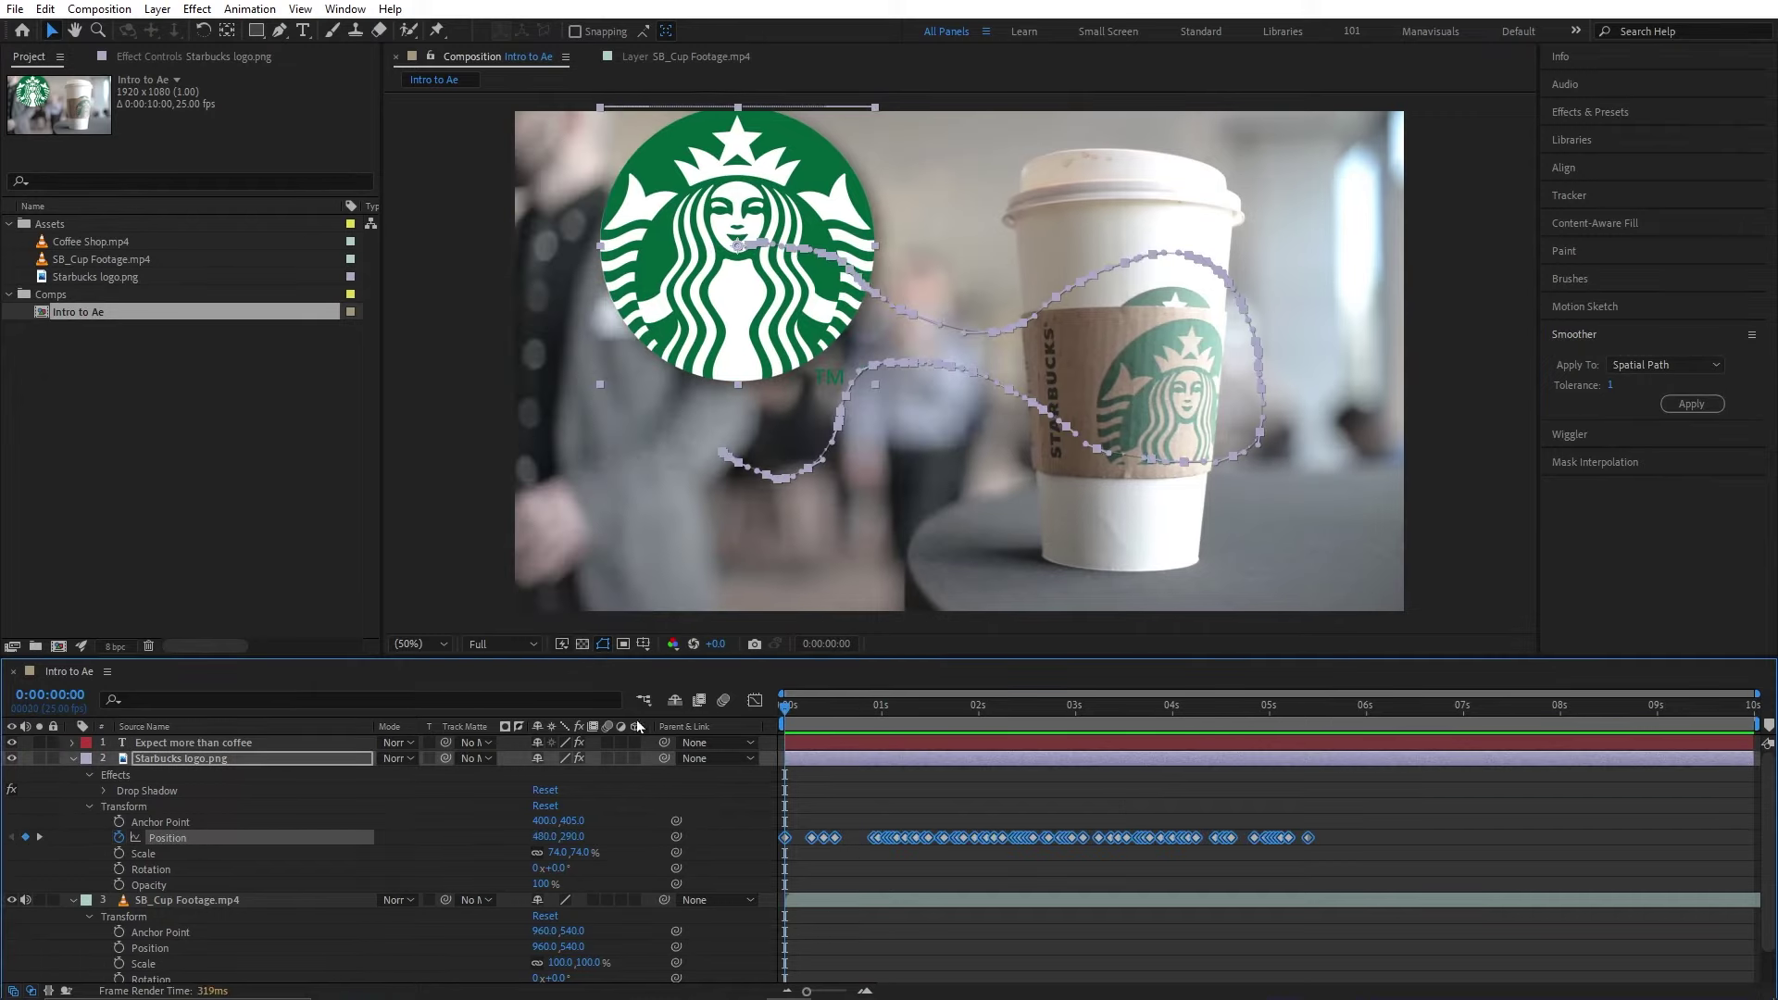
click(1700, 368)
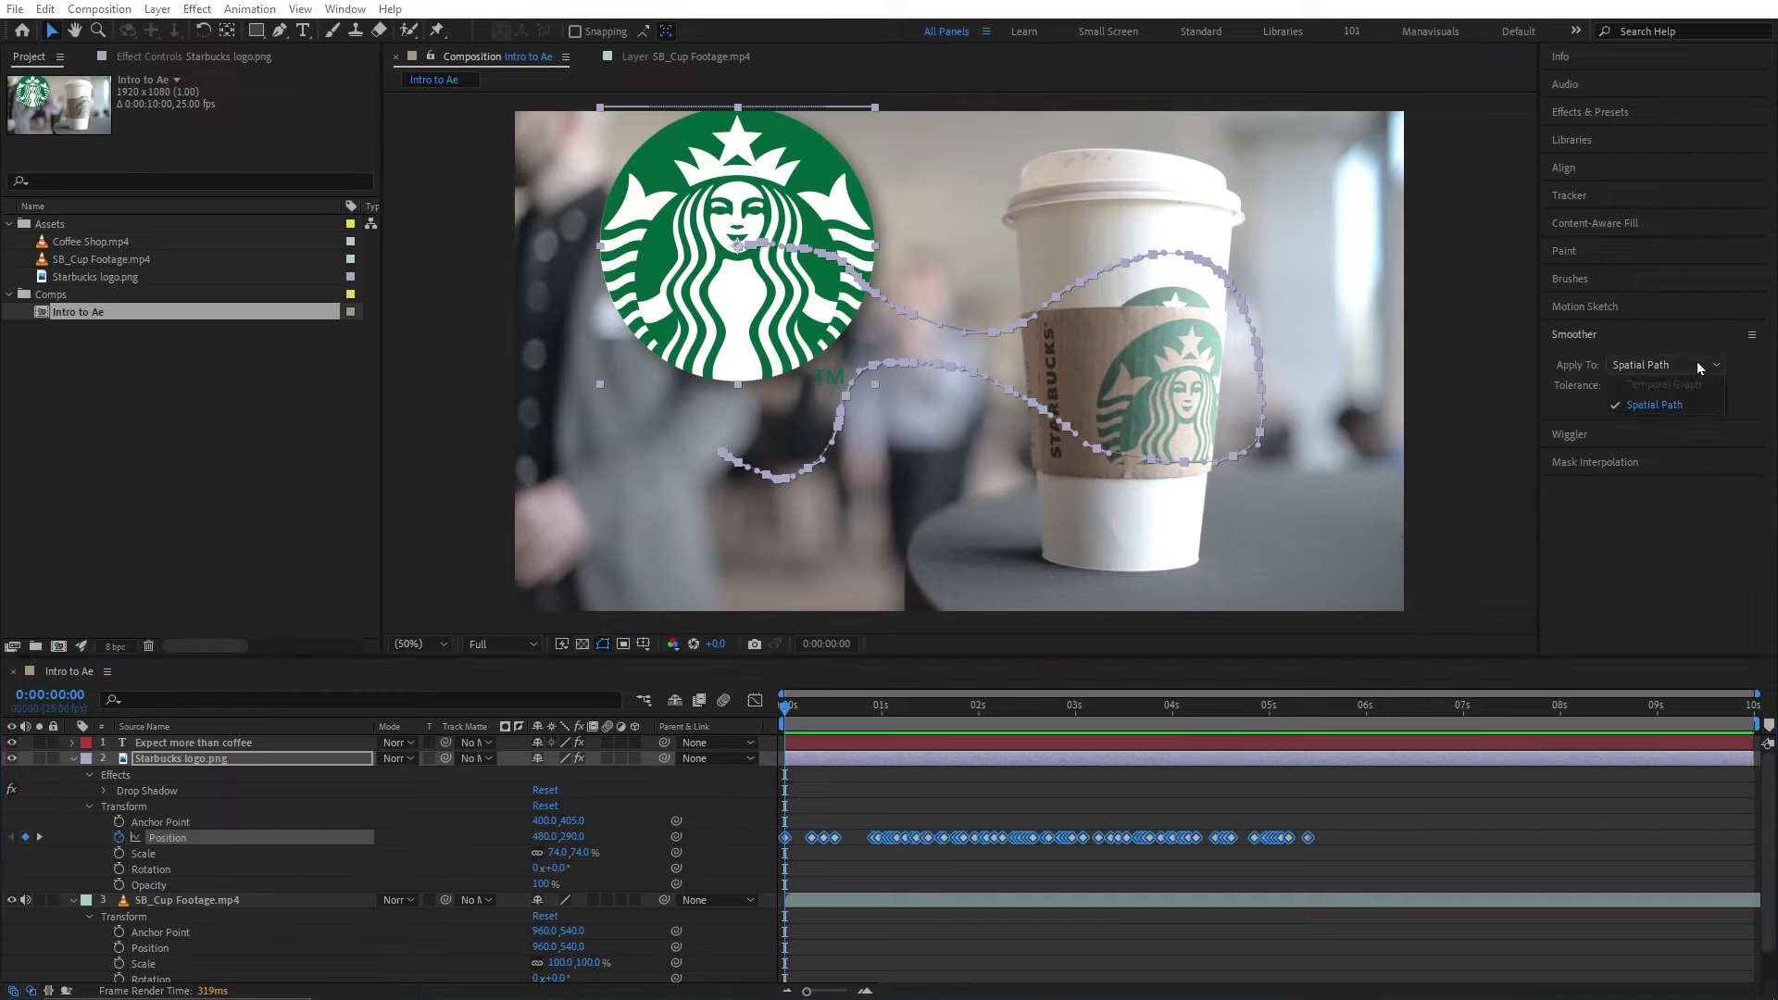
click(1701, 367)
click(1675, 385)
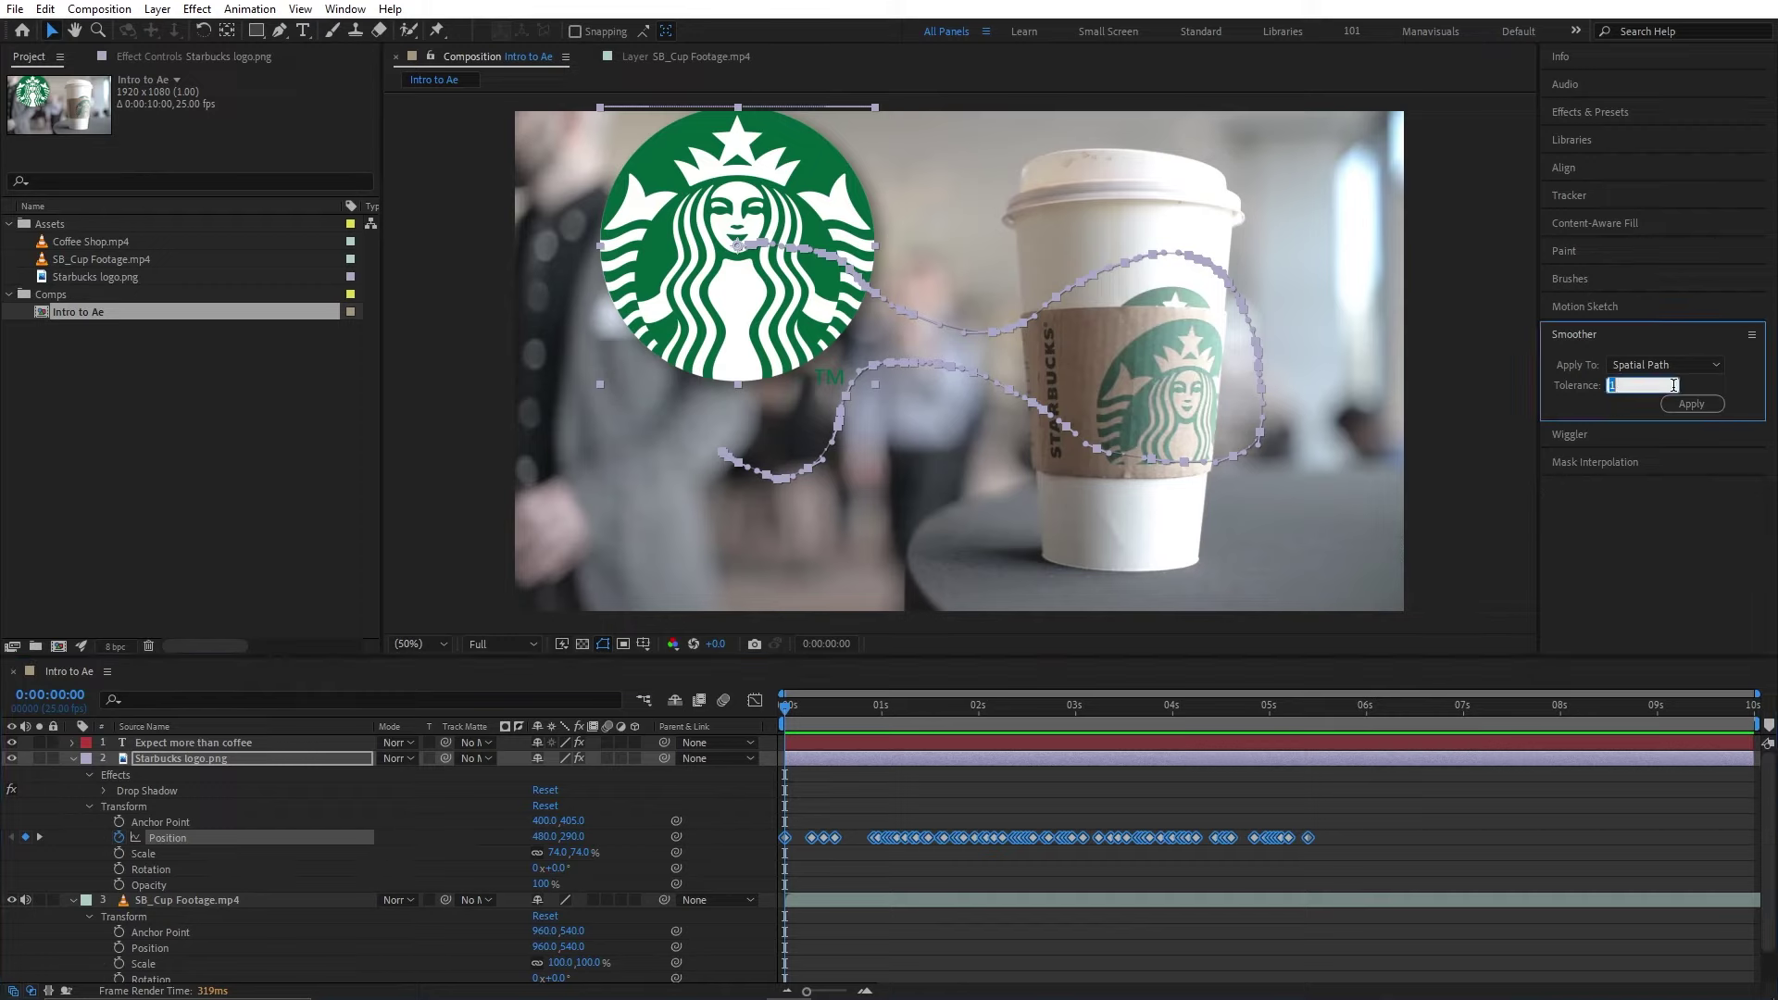
text(15)
key(Return)
click(1693, 404)
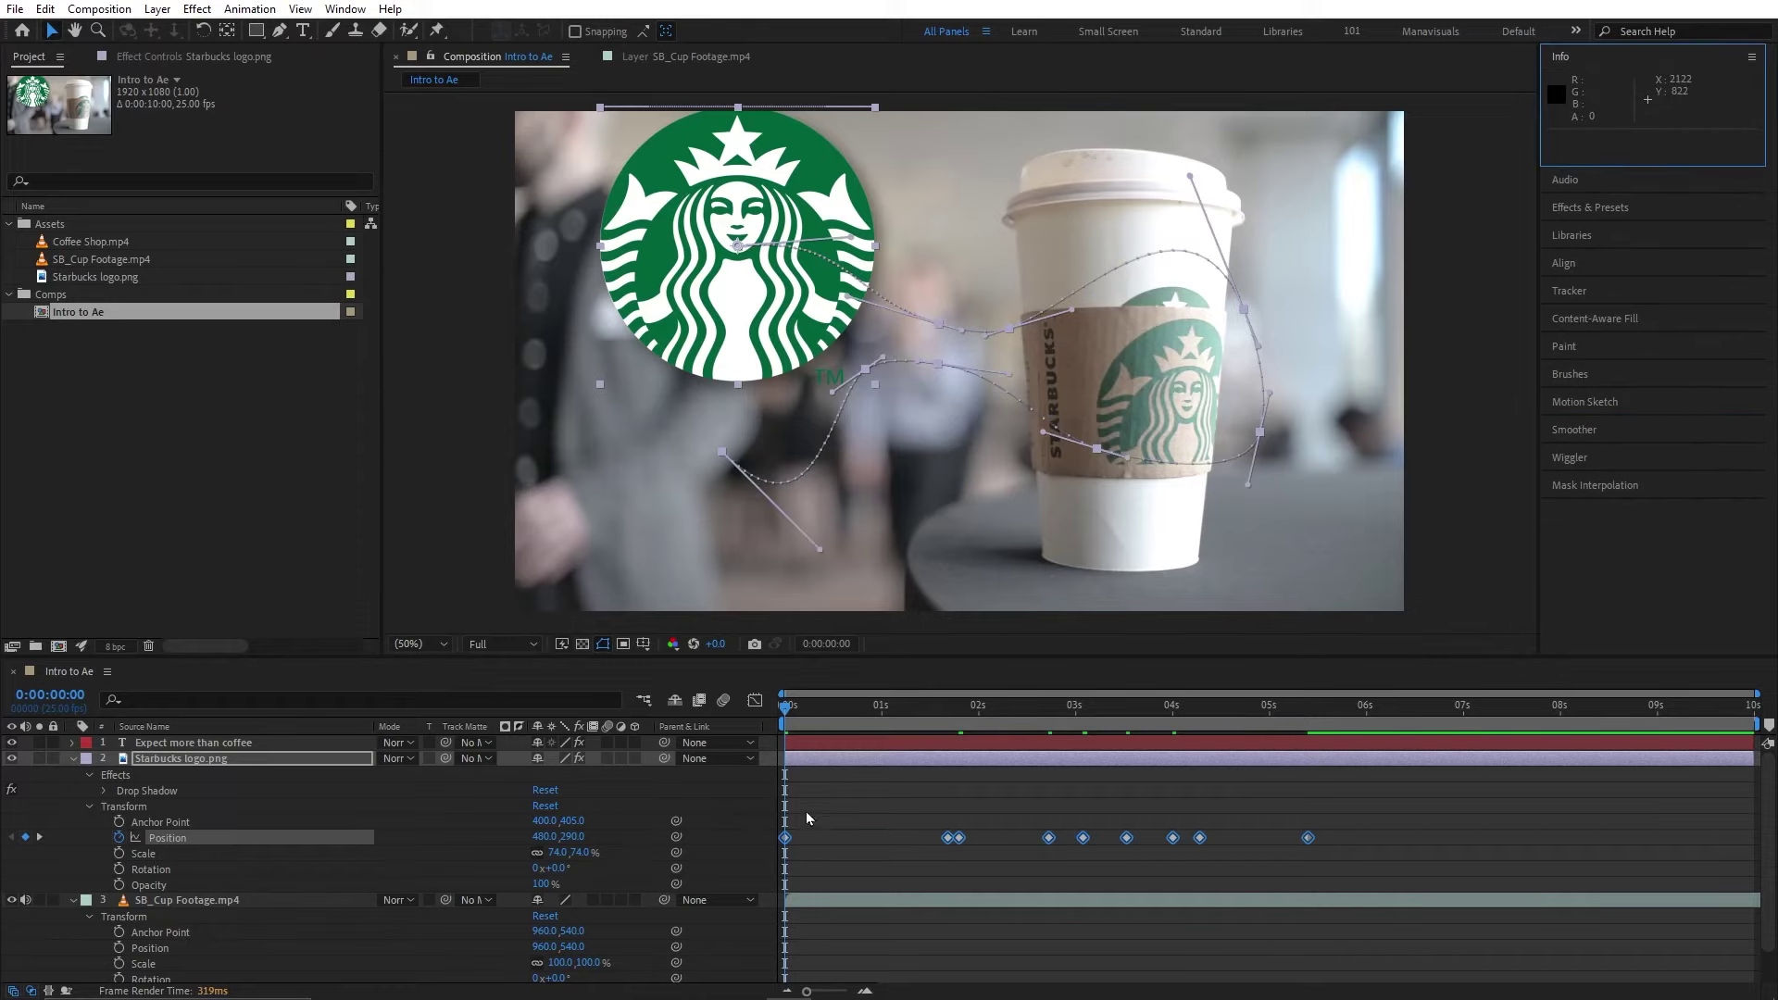
- Preview the smoothed logo animation and bring up the Wiggler panel
key(space)
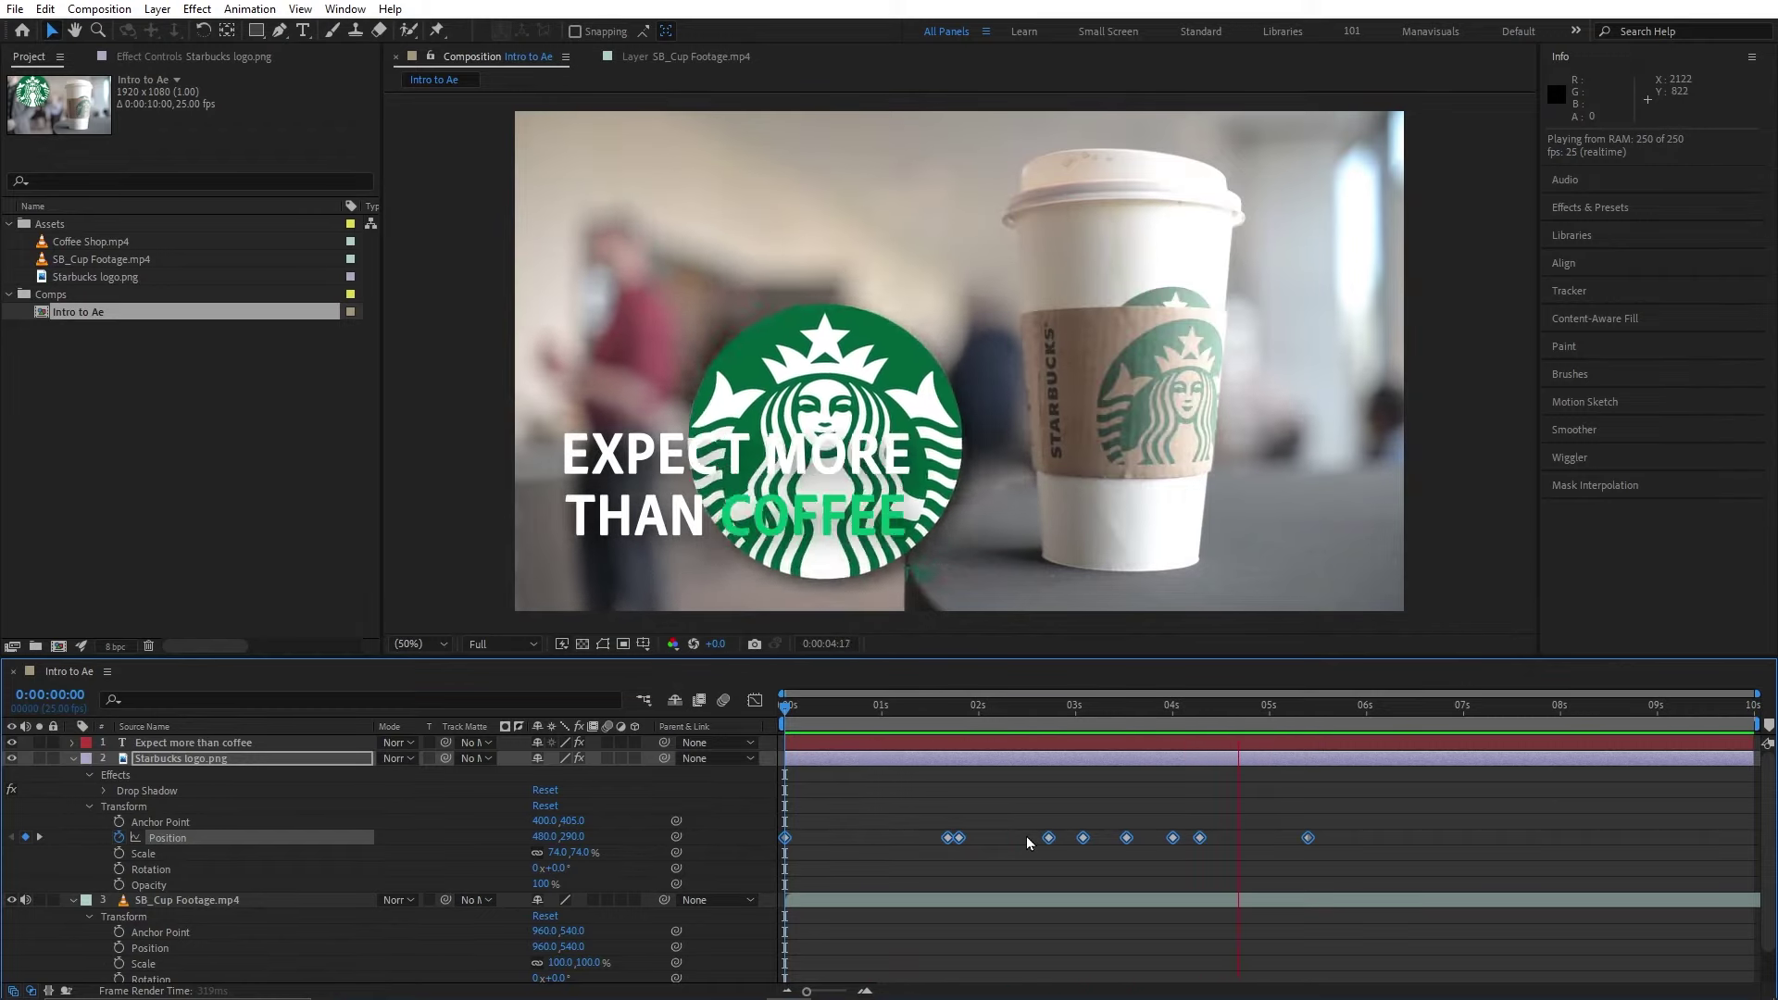
key(space)
click(1580, 457)
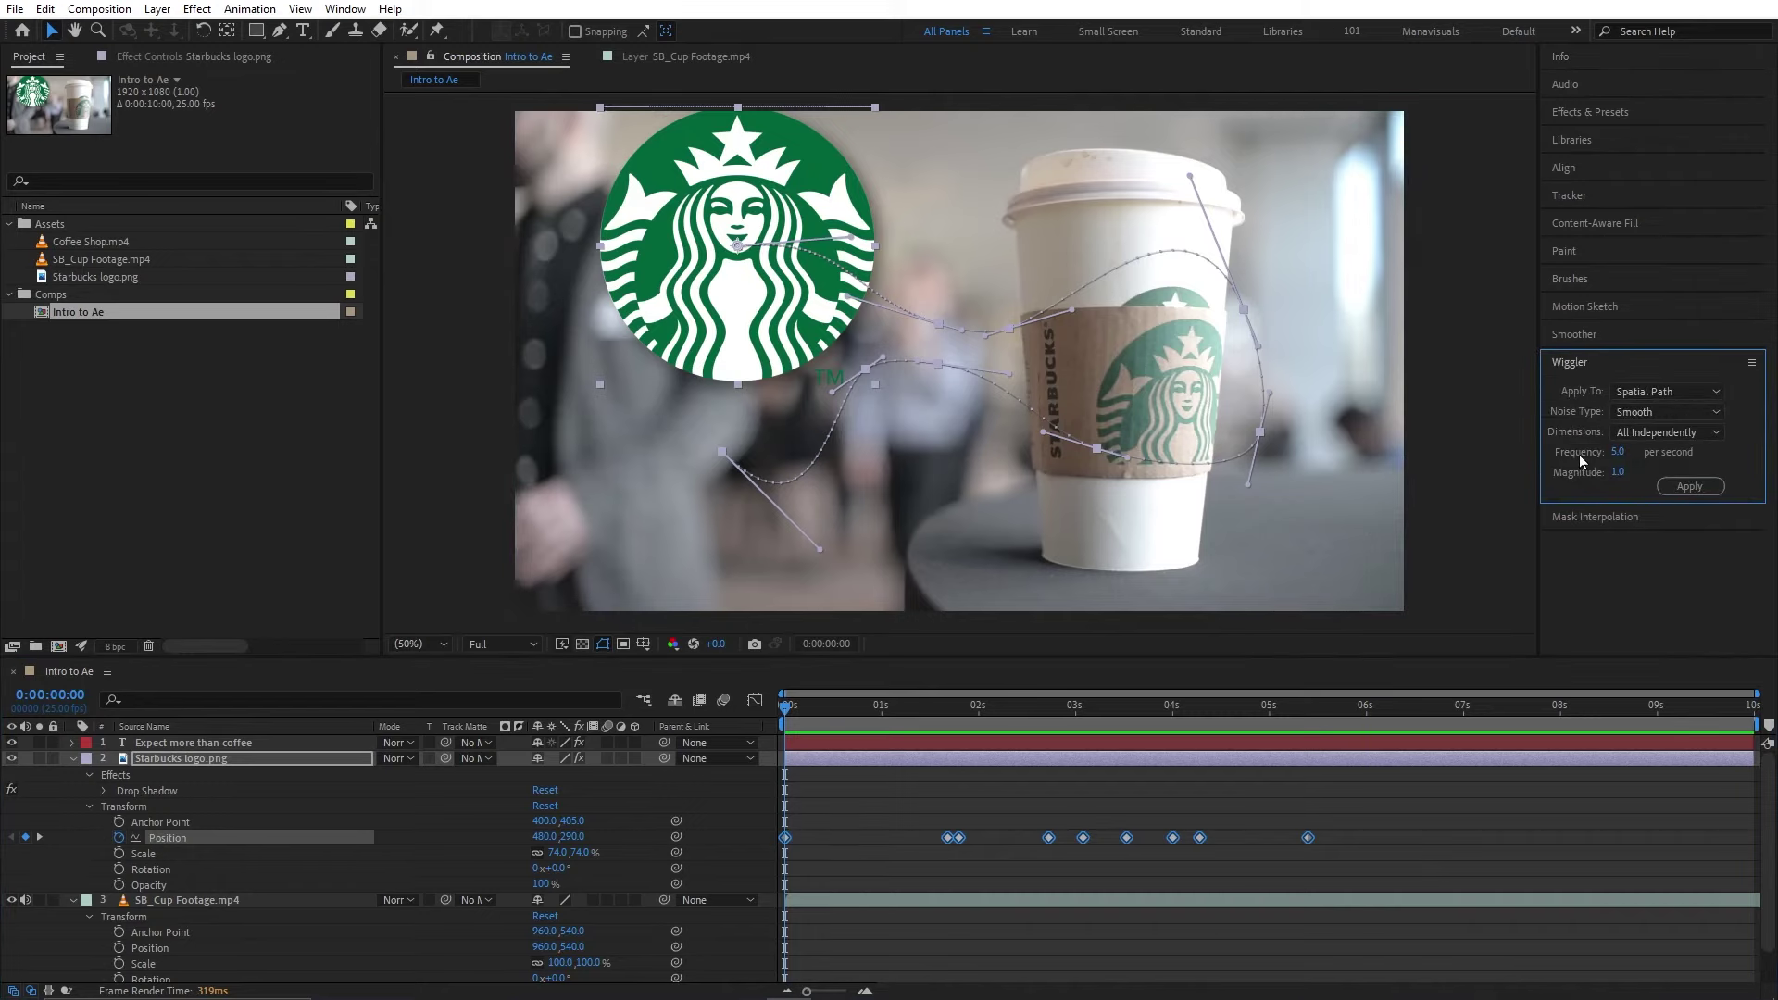
click(1360, 776)
- Solo the SB_Cup Footage.mp4 layer and show its transform properties at 0 s
key(u)
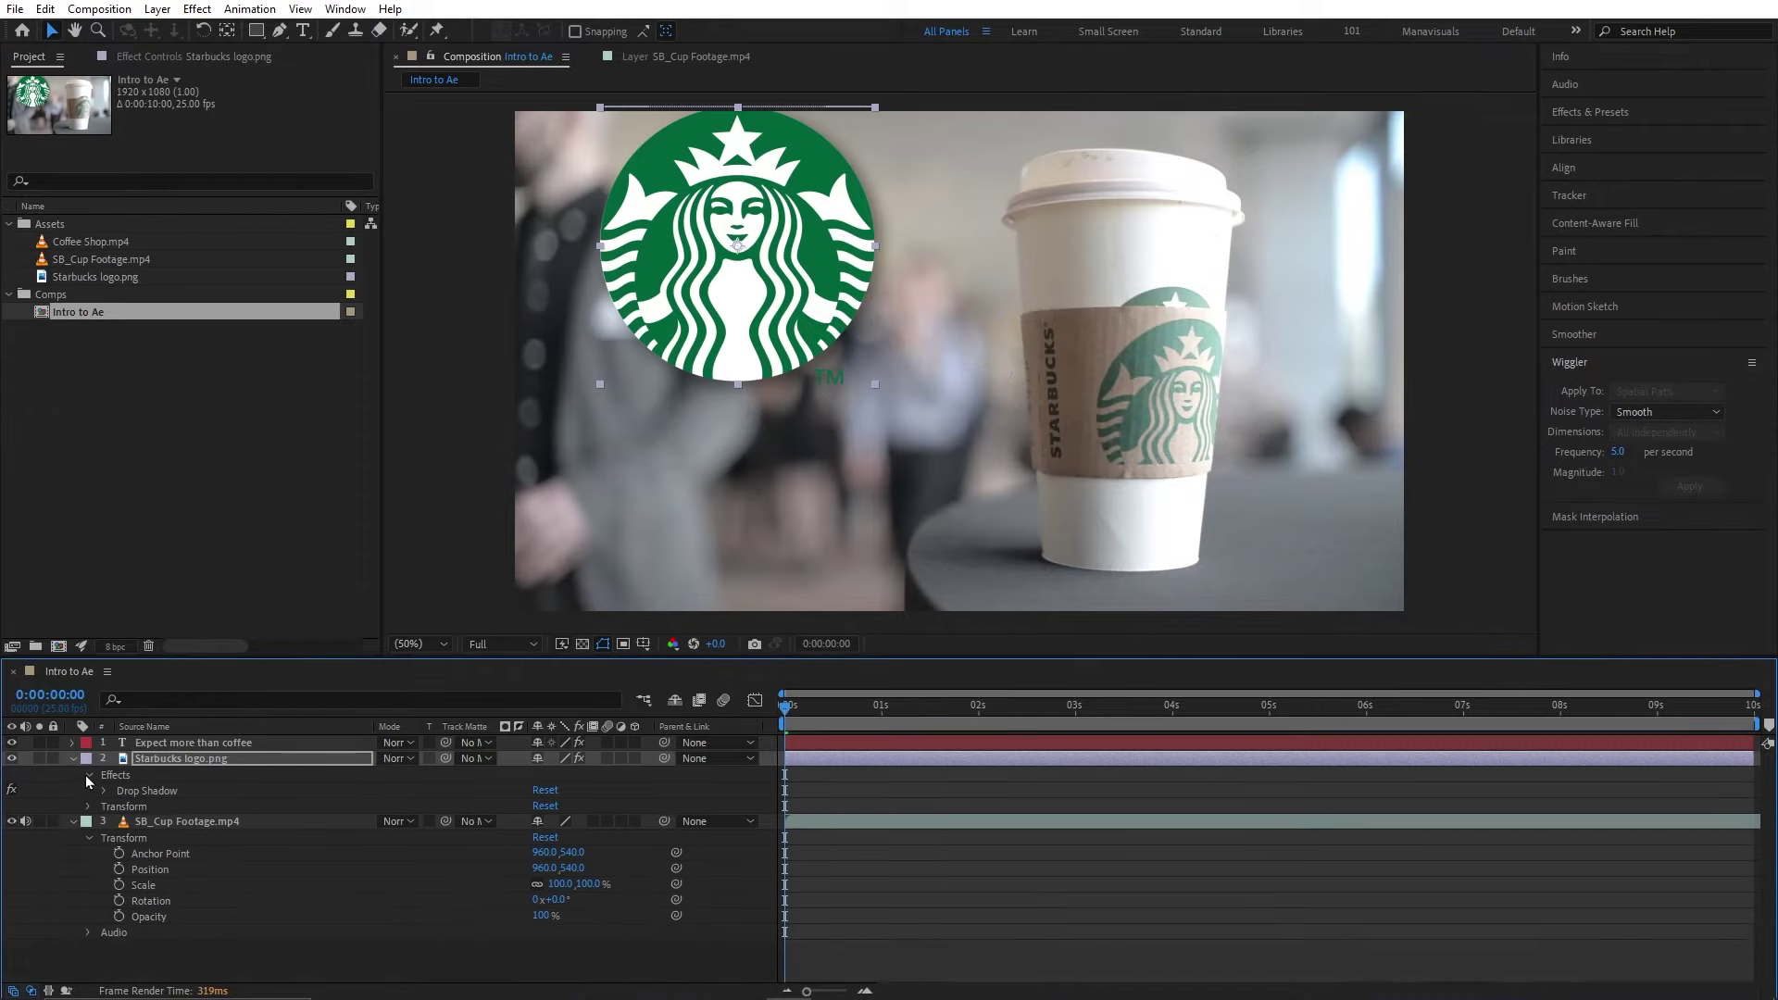
key(space)
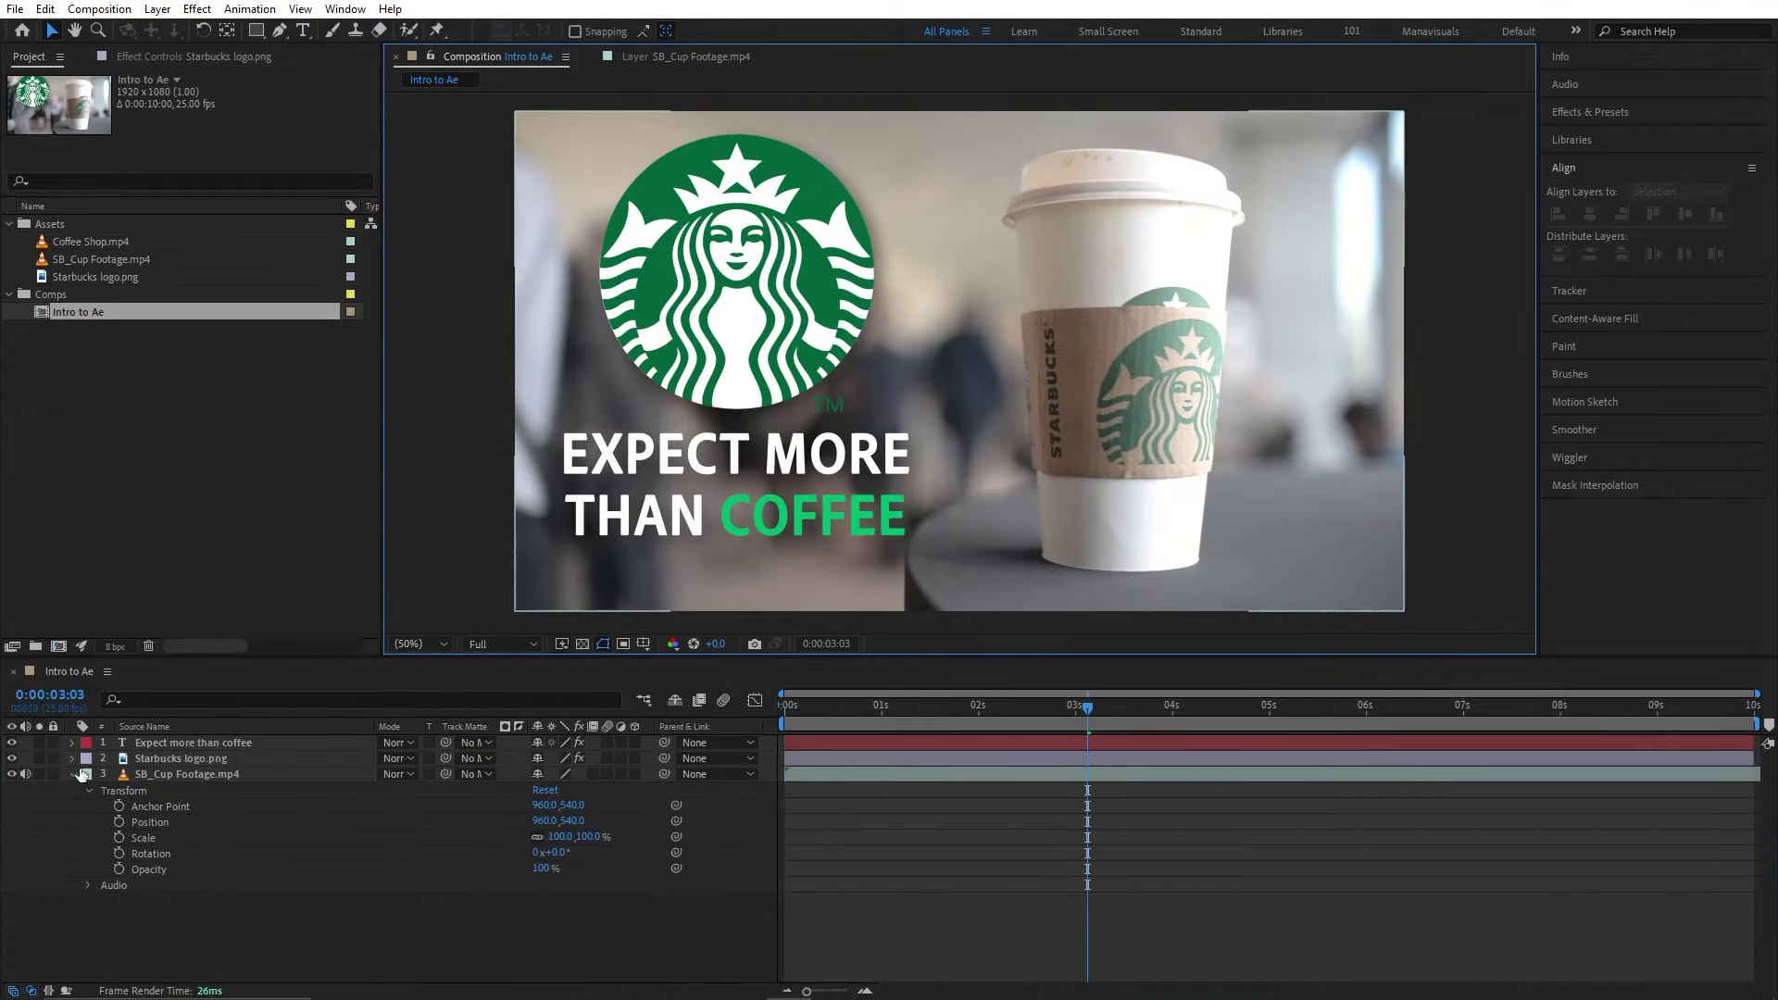
click(167, 772)
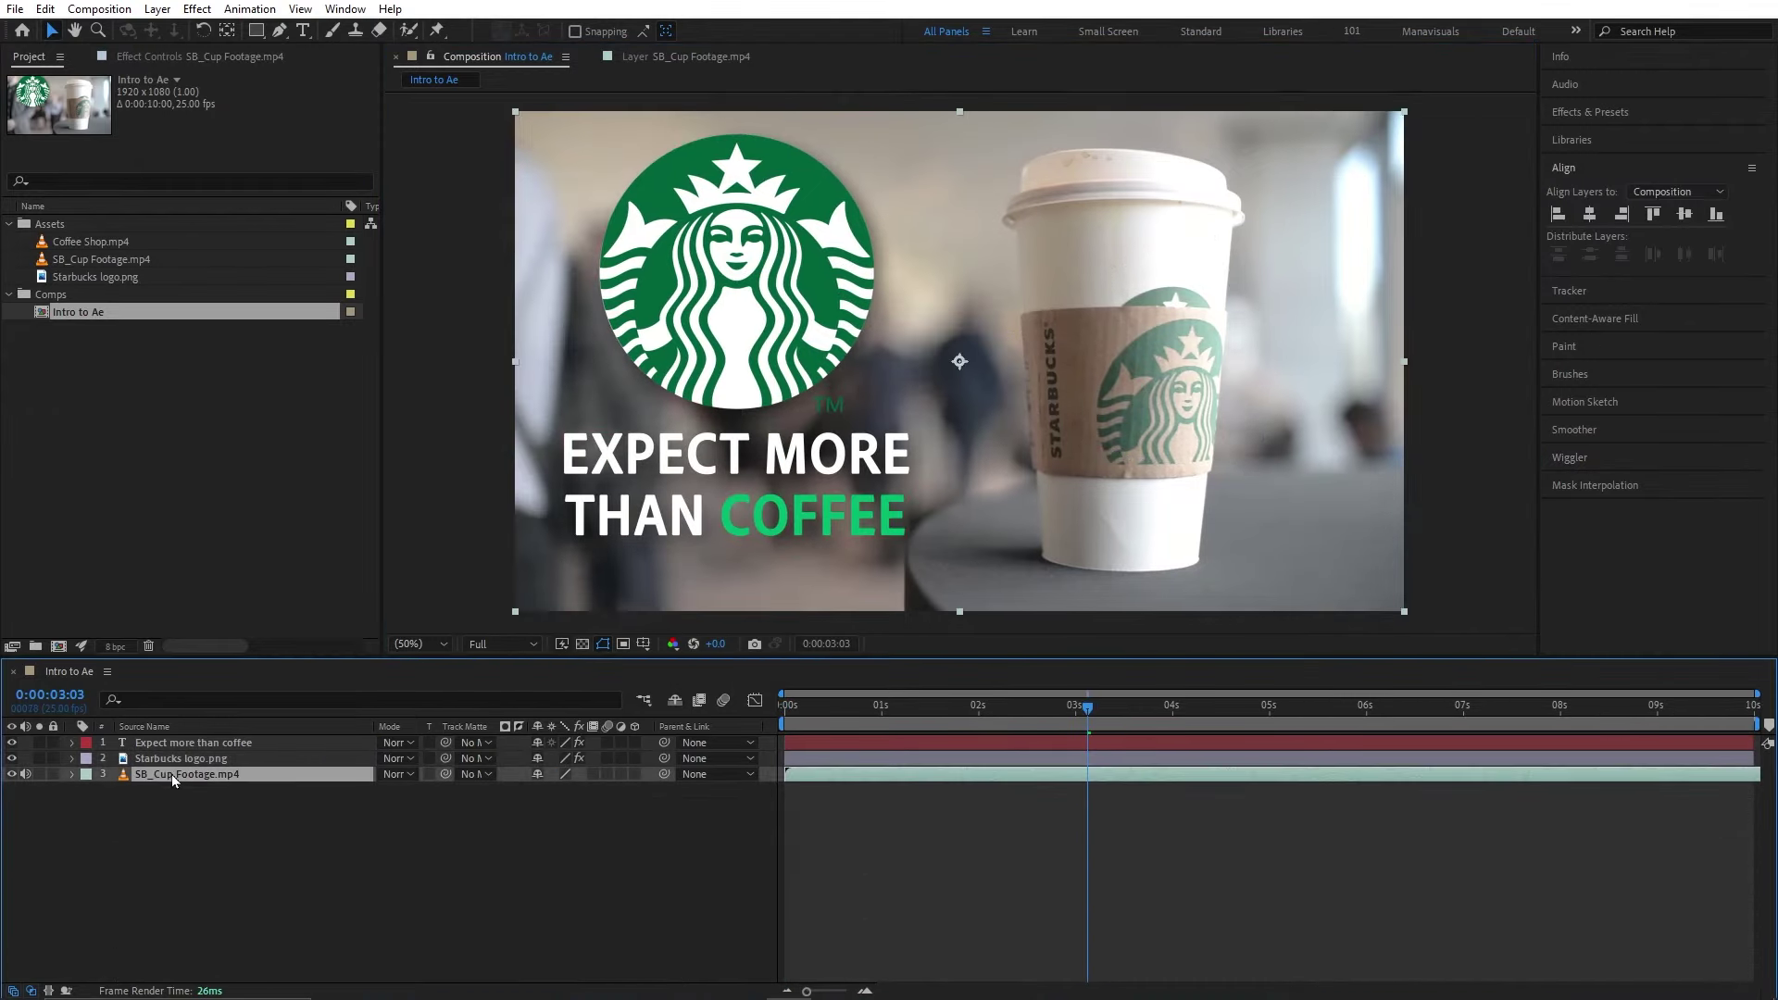
click(39, 775)
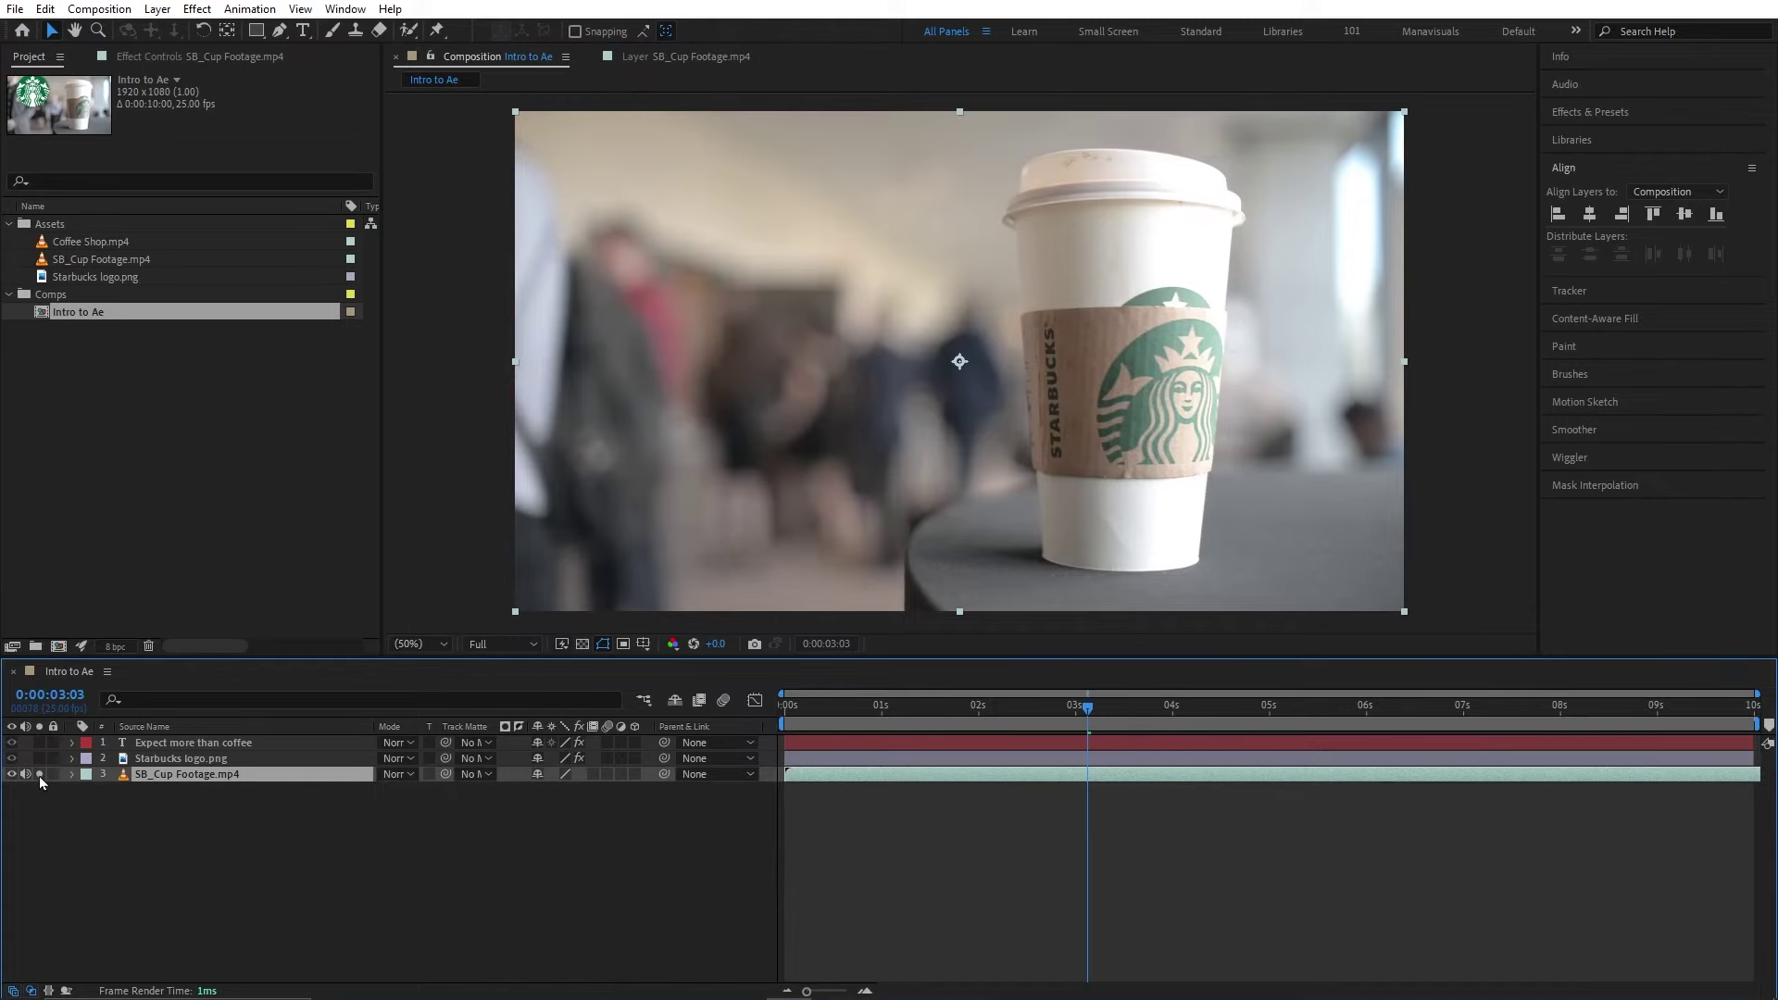
click(72, 775)
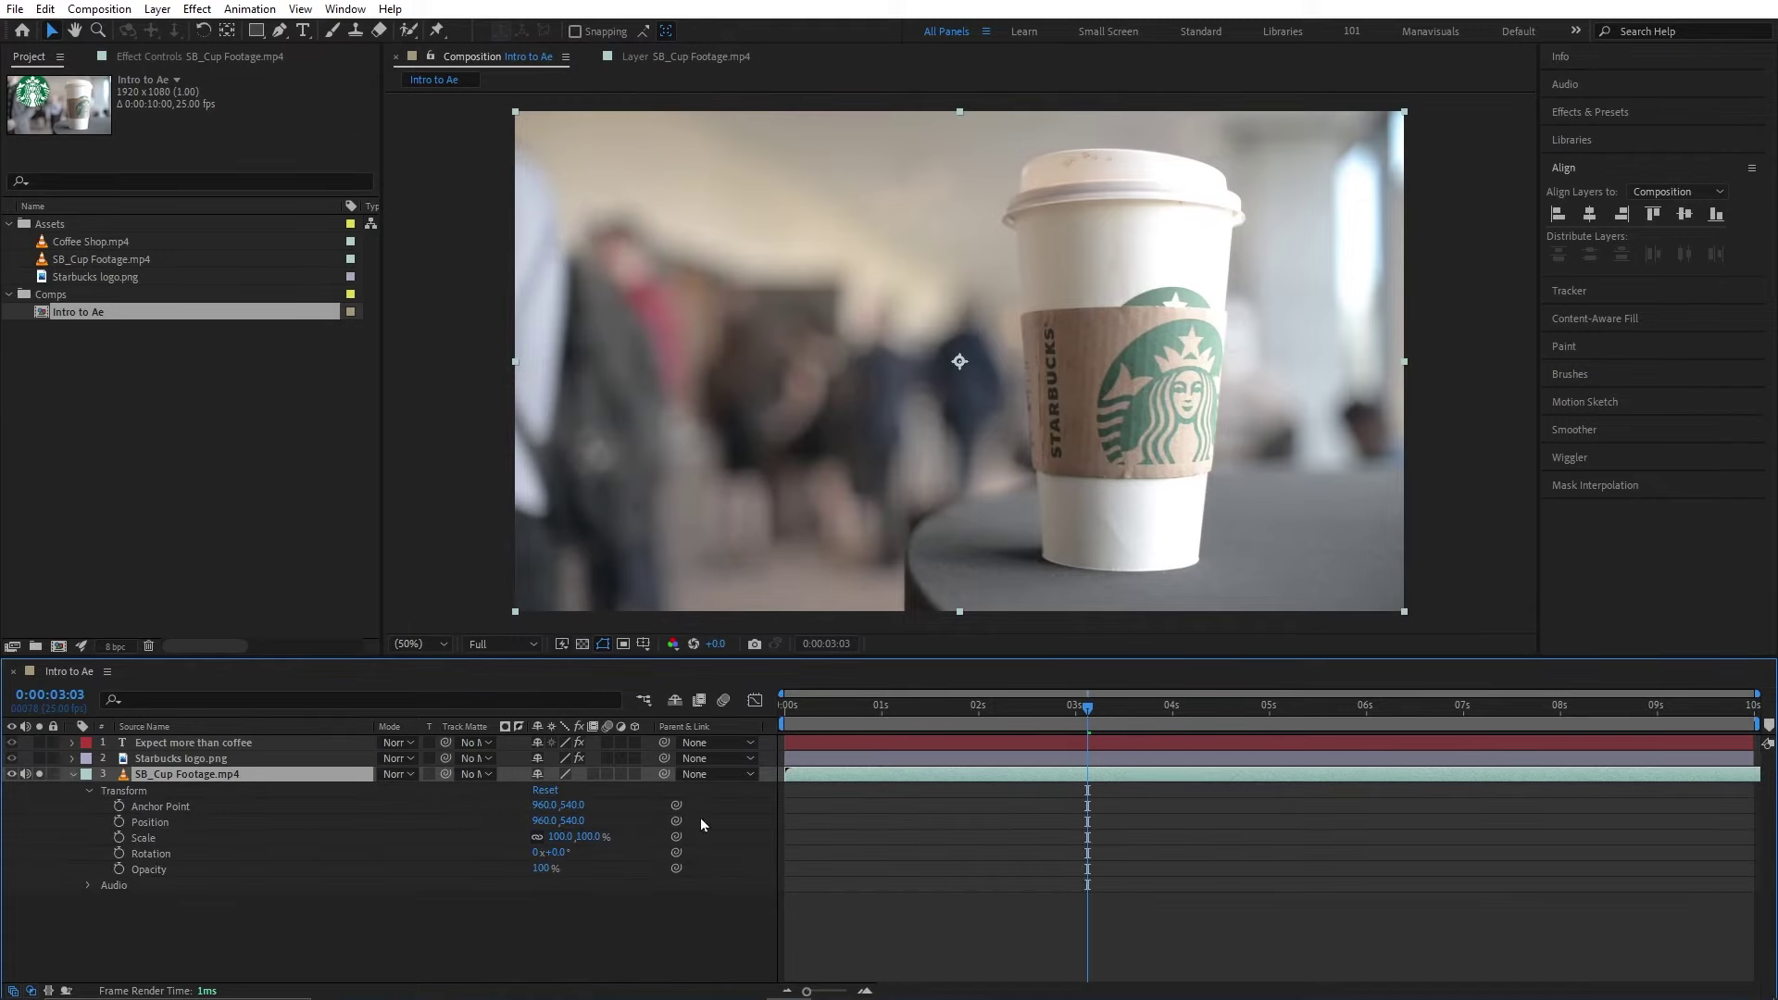
drag(1083, 715, 759, 709)
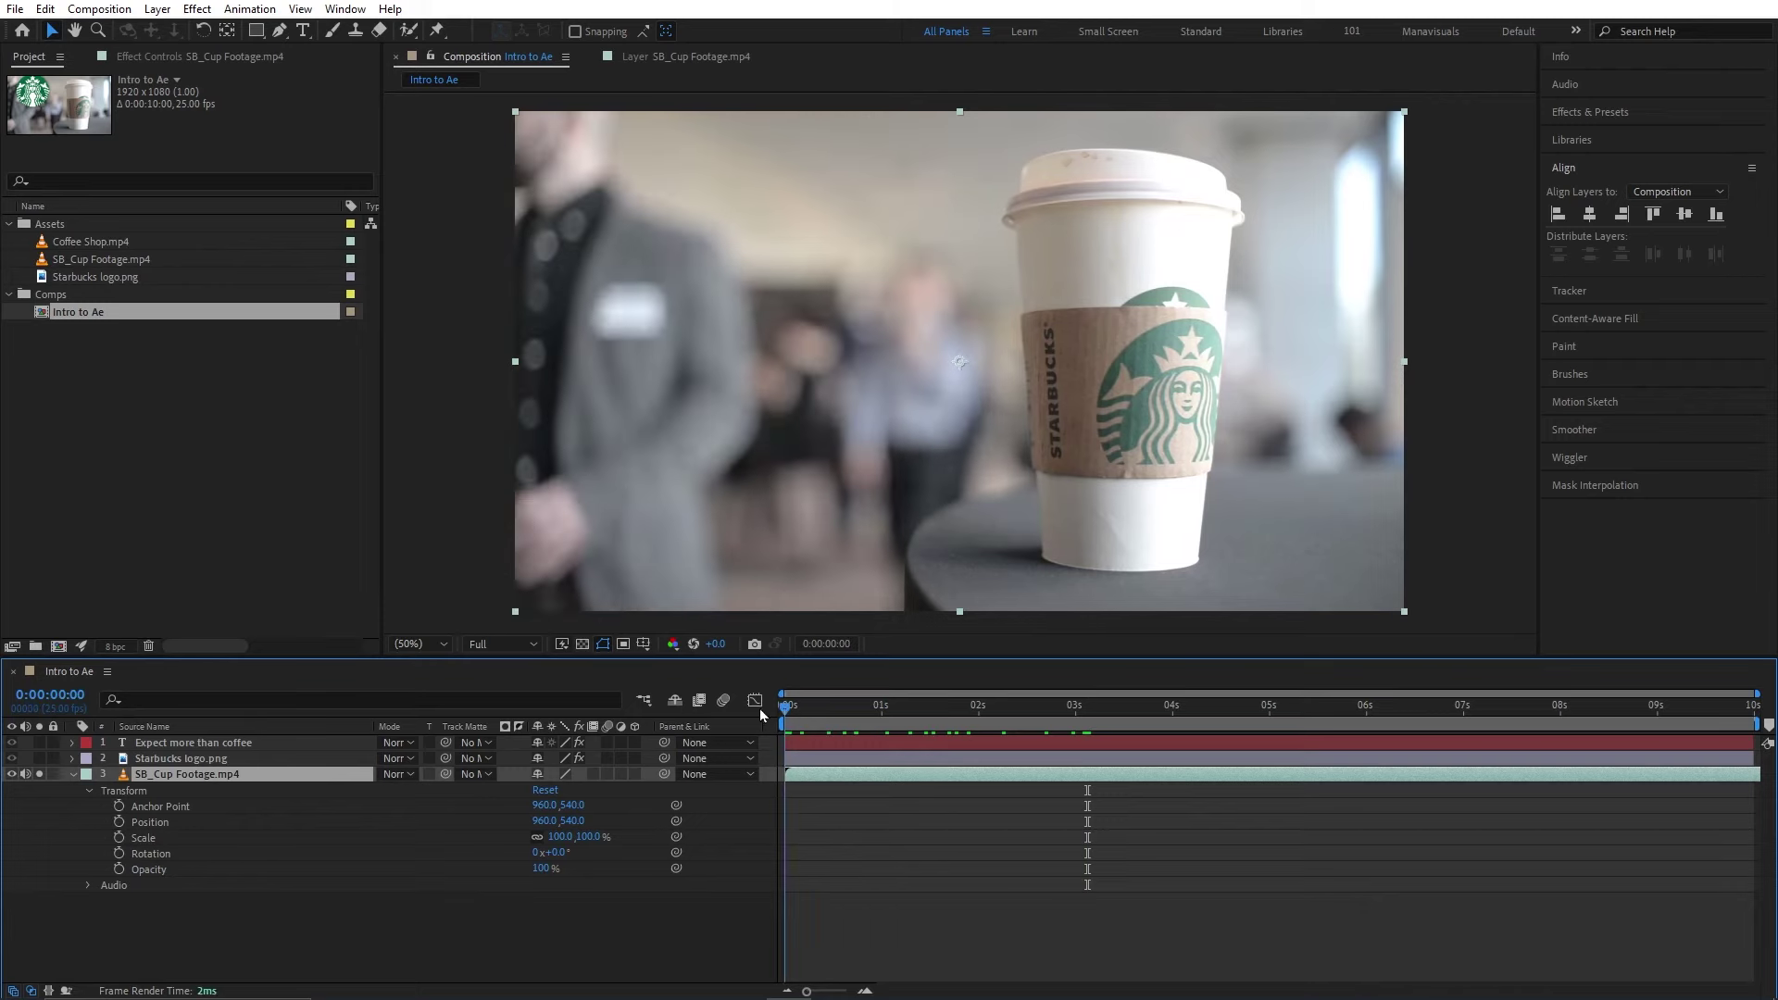
- Add Position keyframes to the cup footage at 0 s and 5 s and select them
click(118, 821)
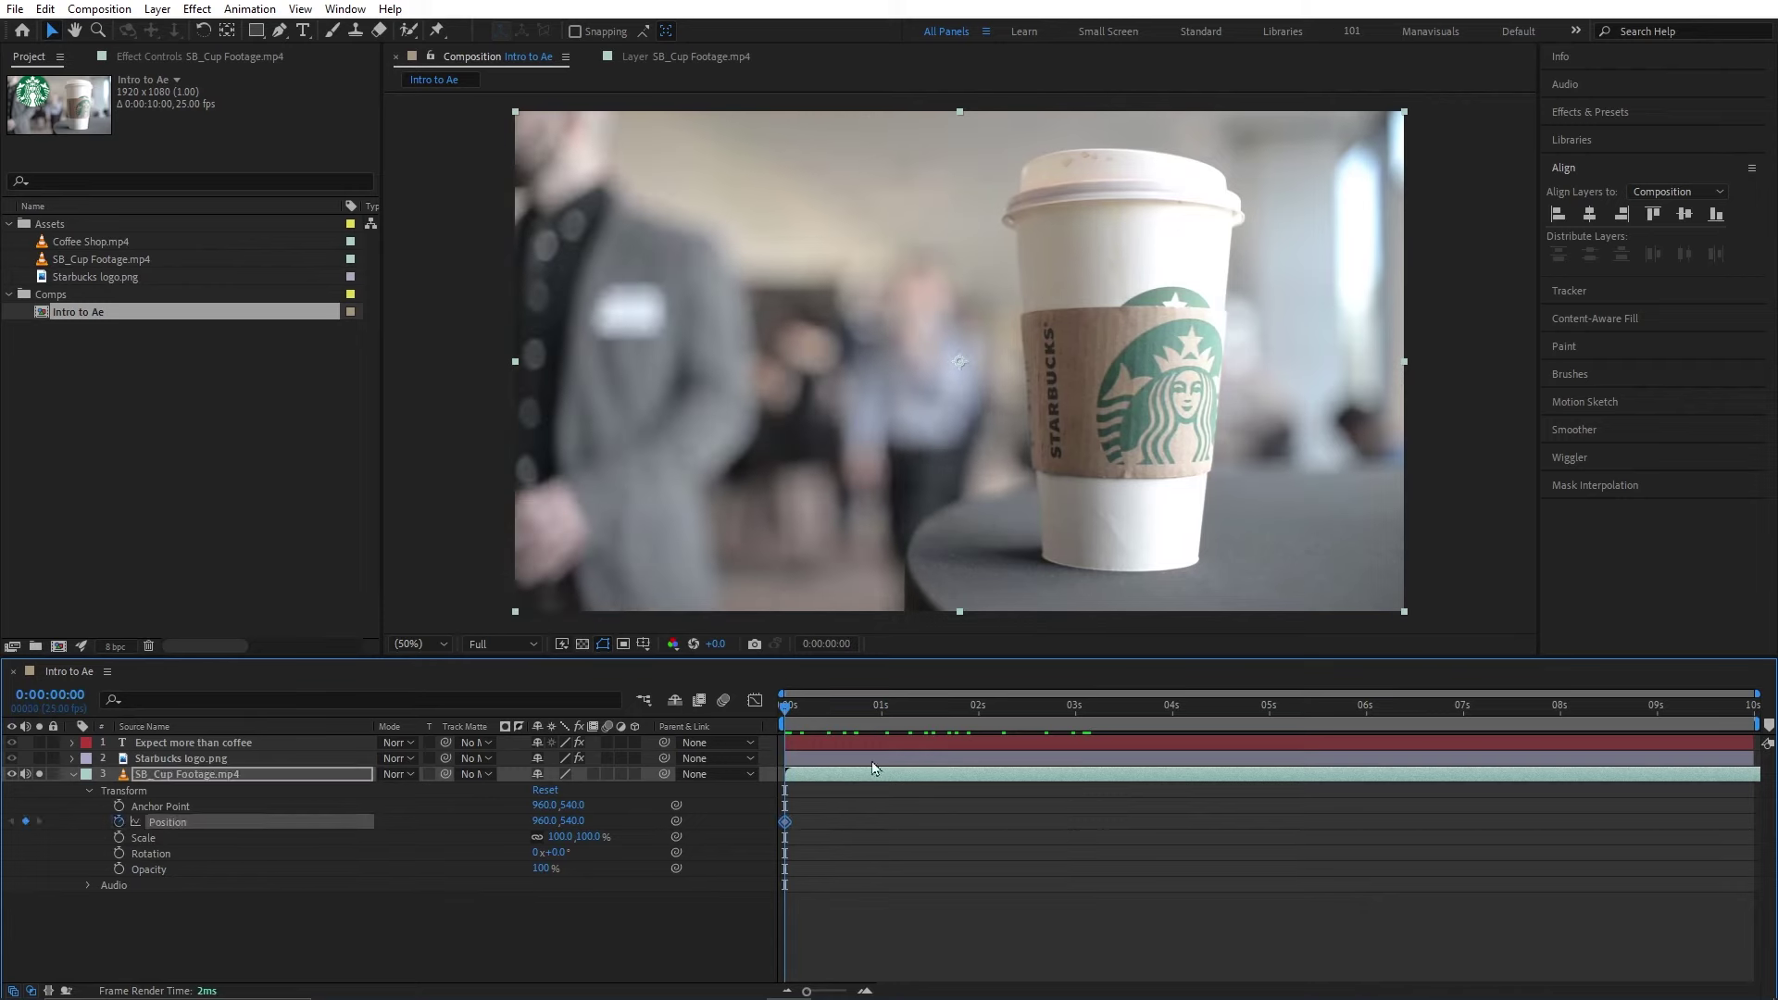
click(1270, 708)
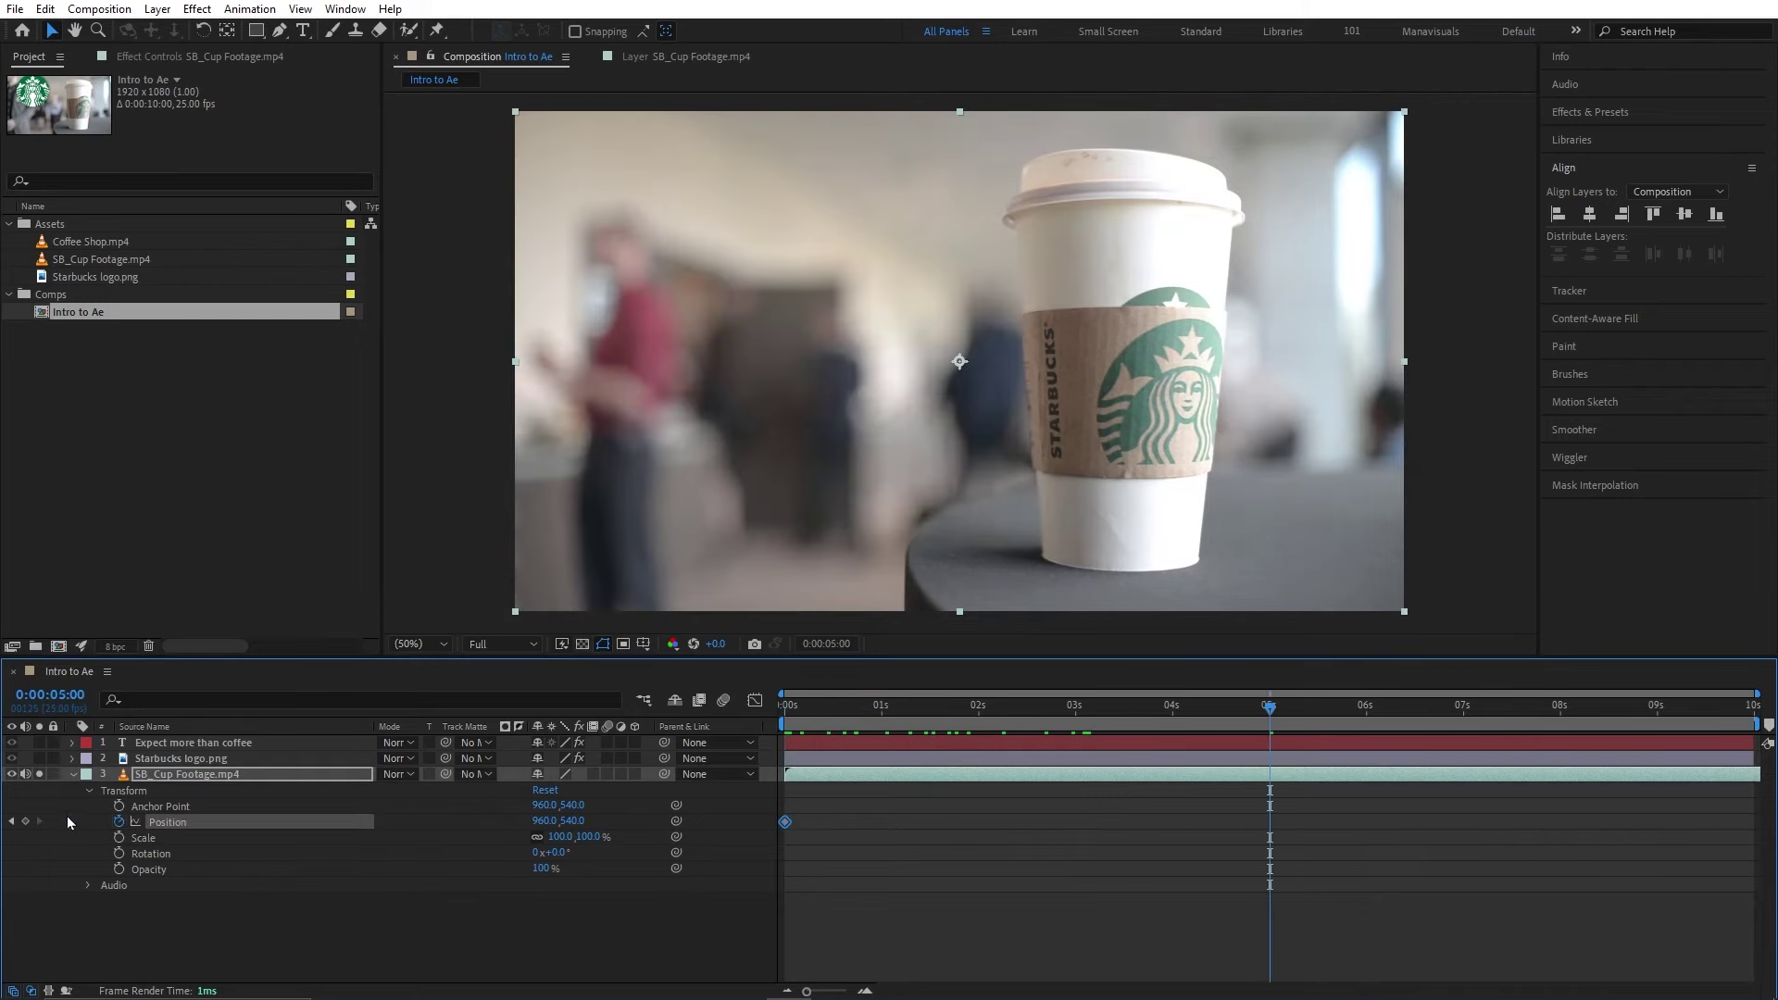
click(26, 823)
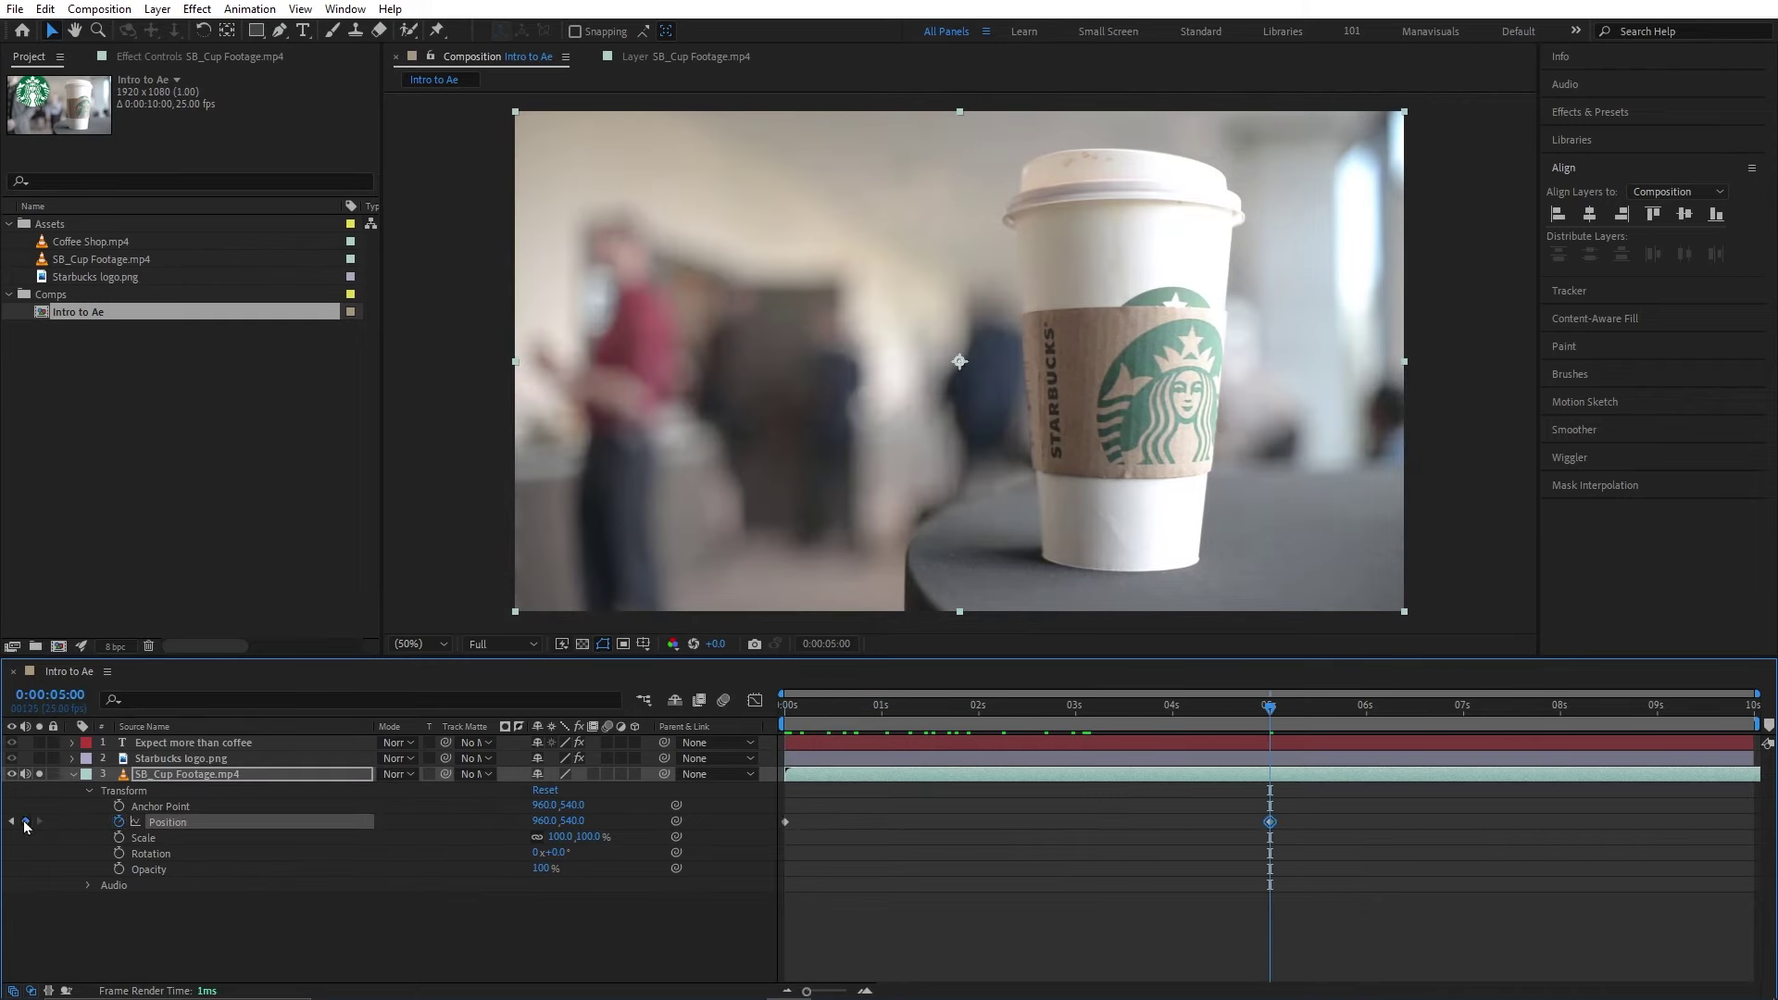
click(1180, 803)
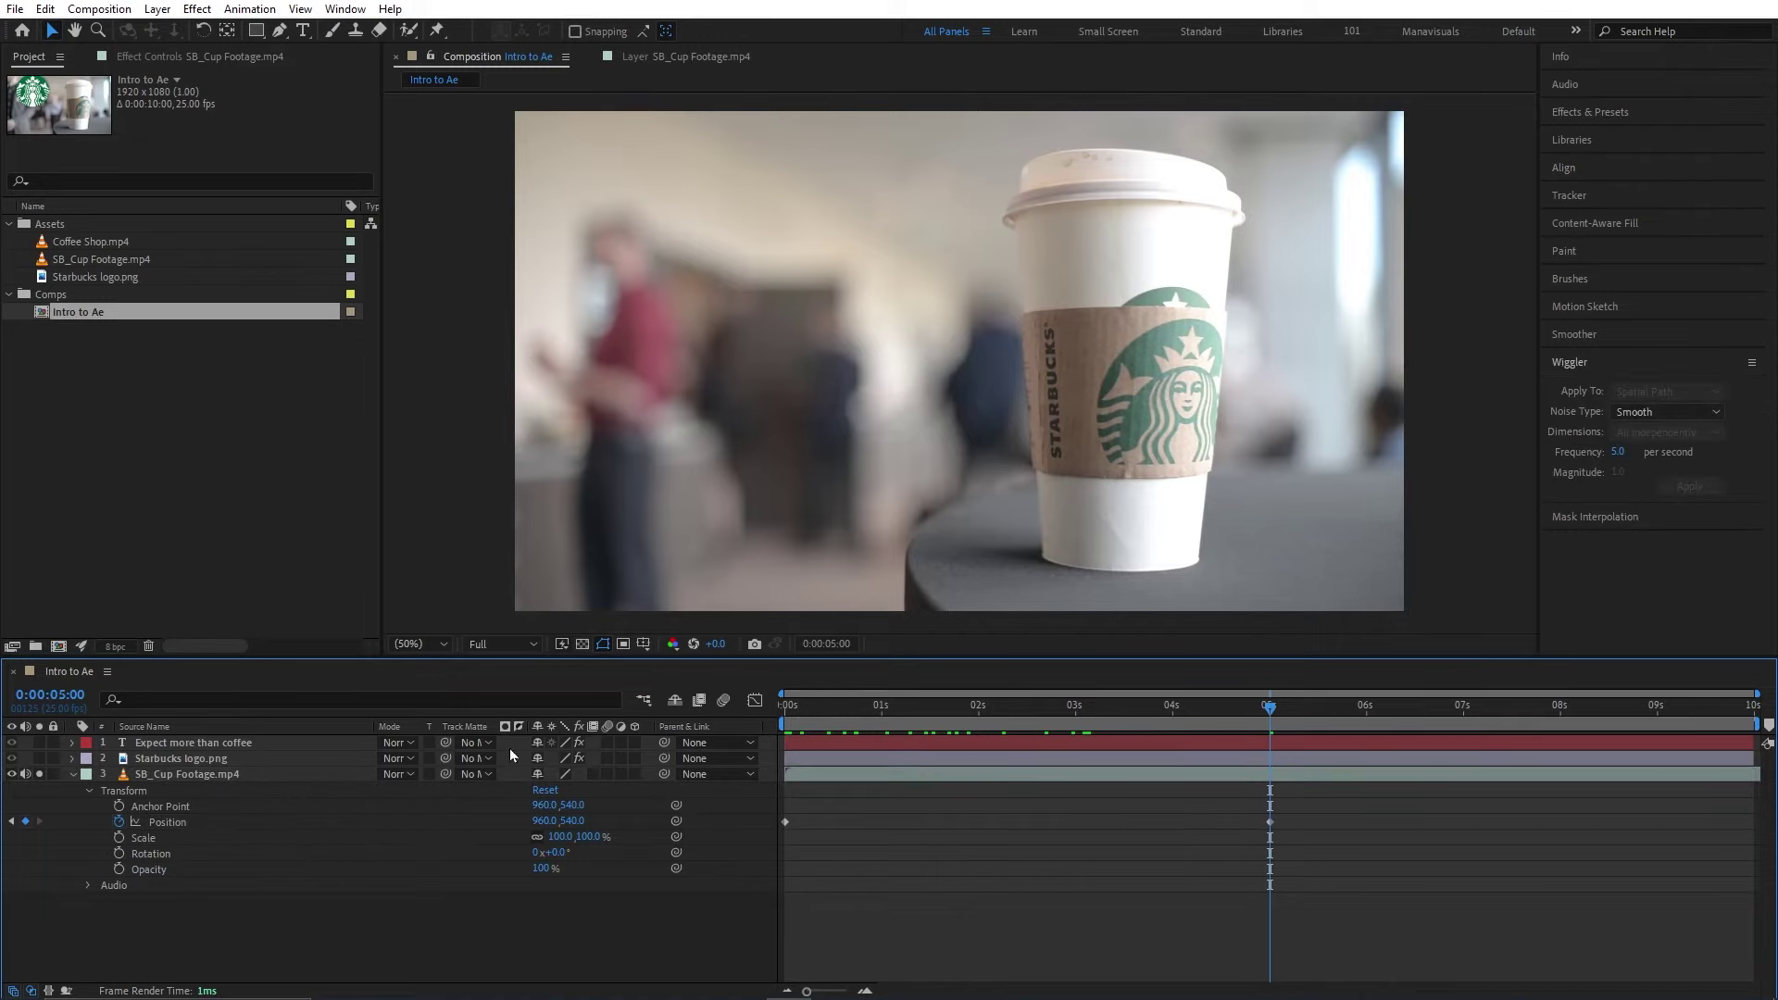
click(170, 824)
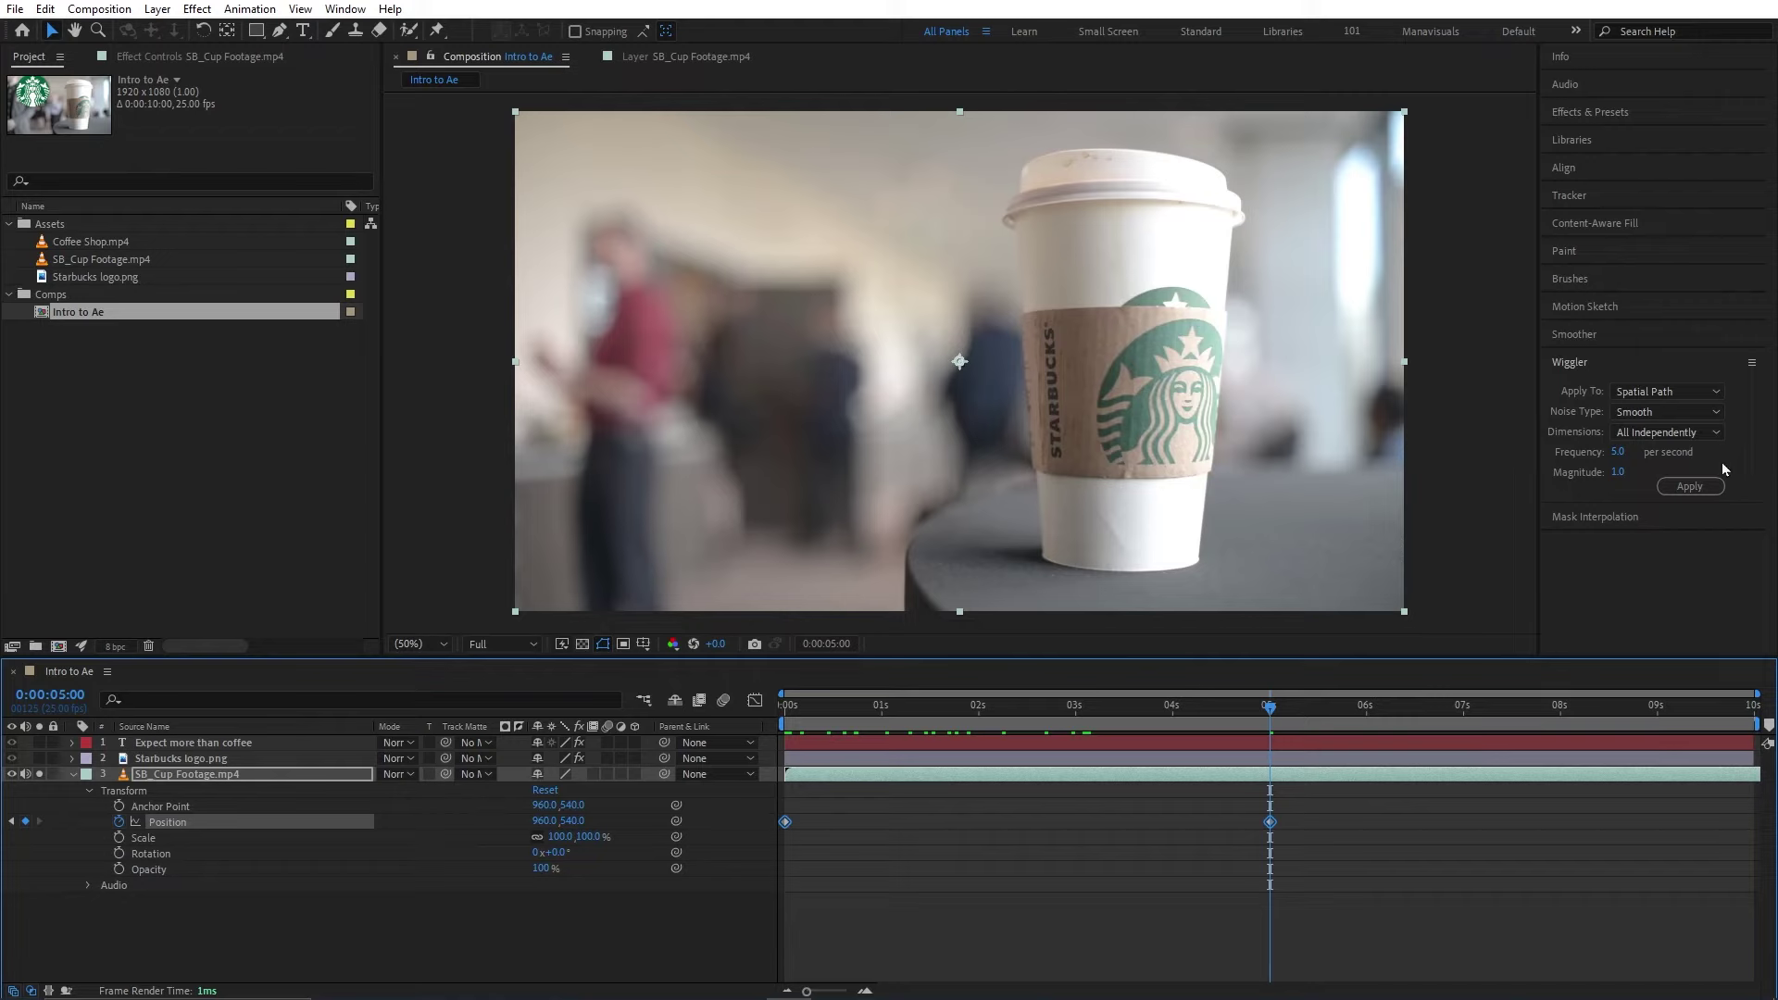
- Wiggle the footage's Position keyframes with frequency 1 and magnitude 20, then preview from the start
click(1695, 390)
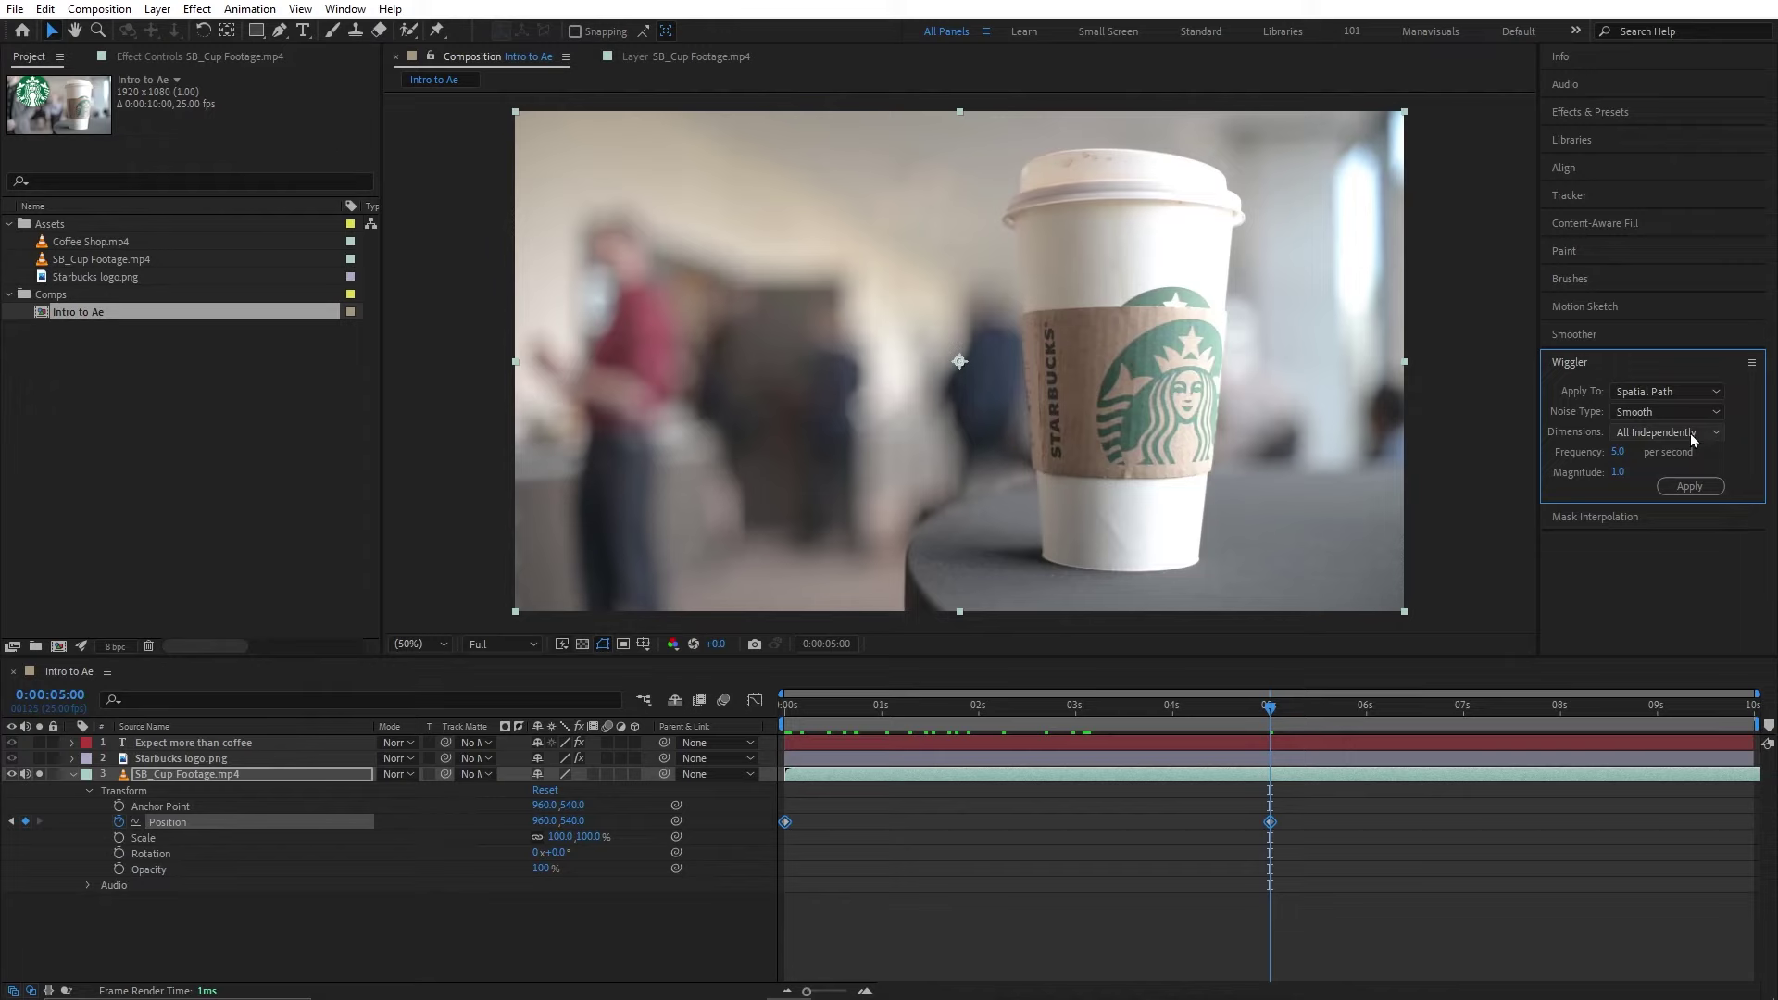
click(1617, 452)
text(1)
key(Return)
click(1618, 473)
text(20)
key(Return)
click(1685, 487)
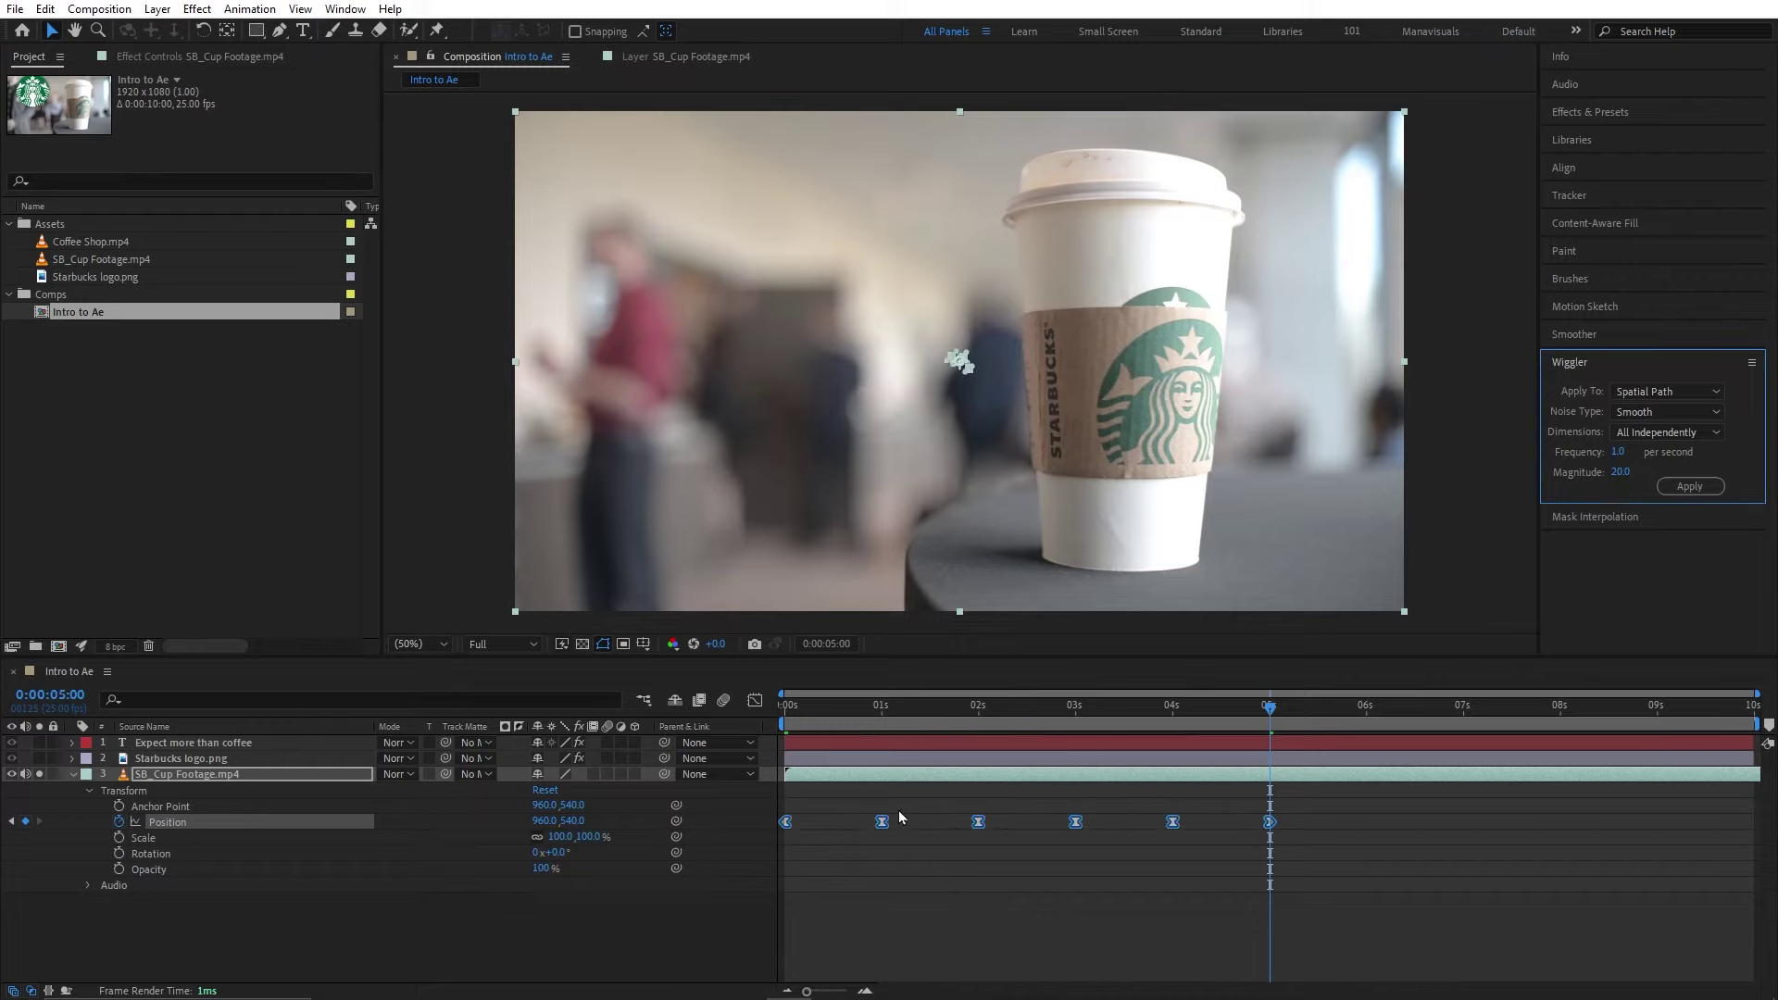
click(913, 907)
key(Home)
key(space)
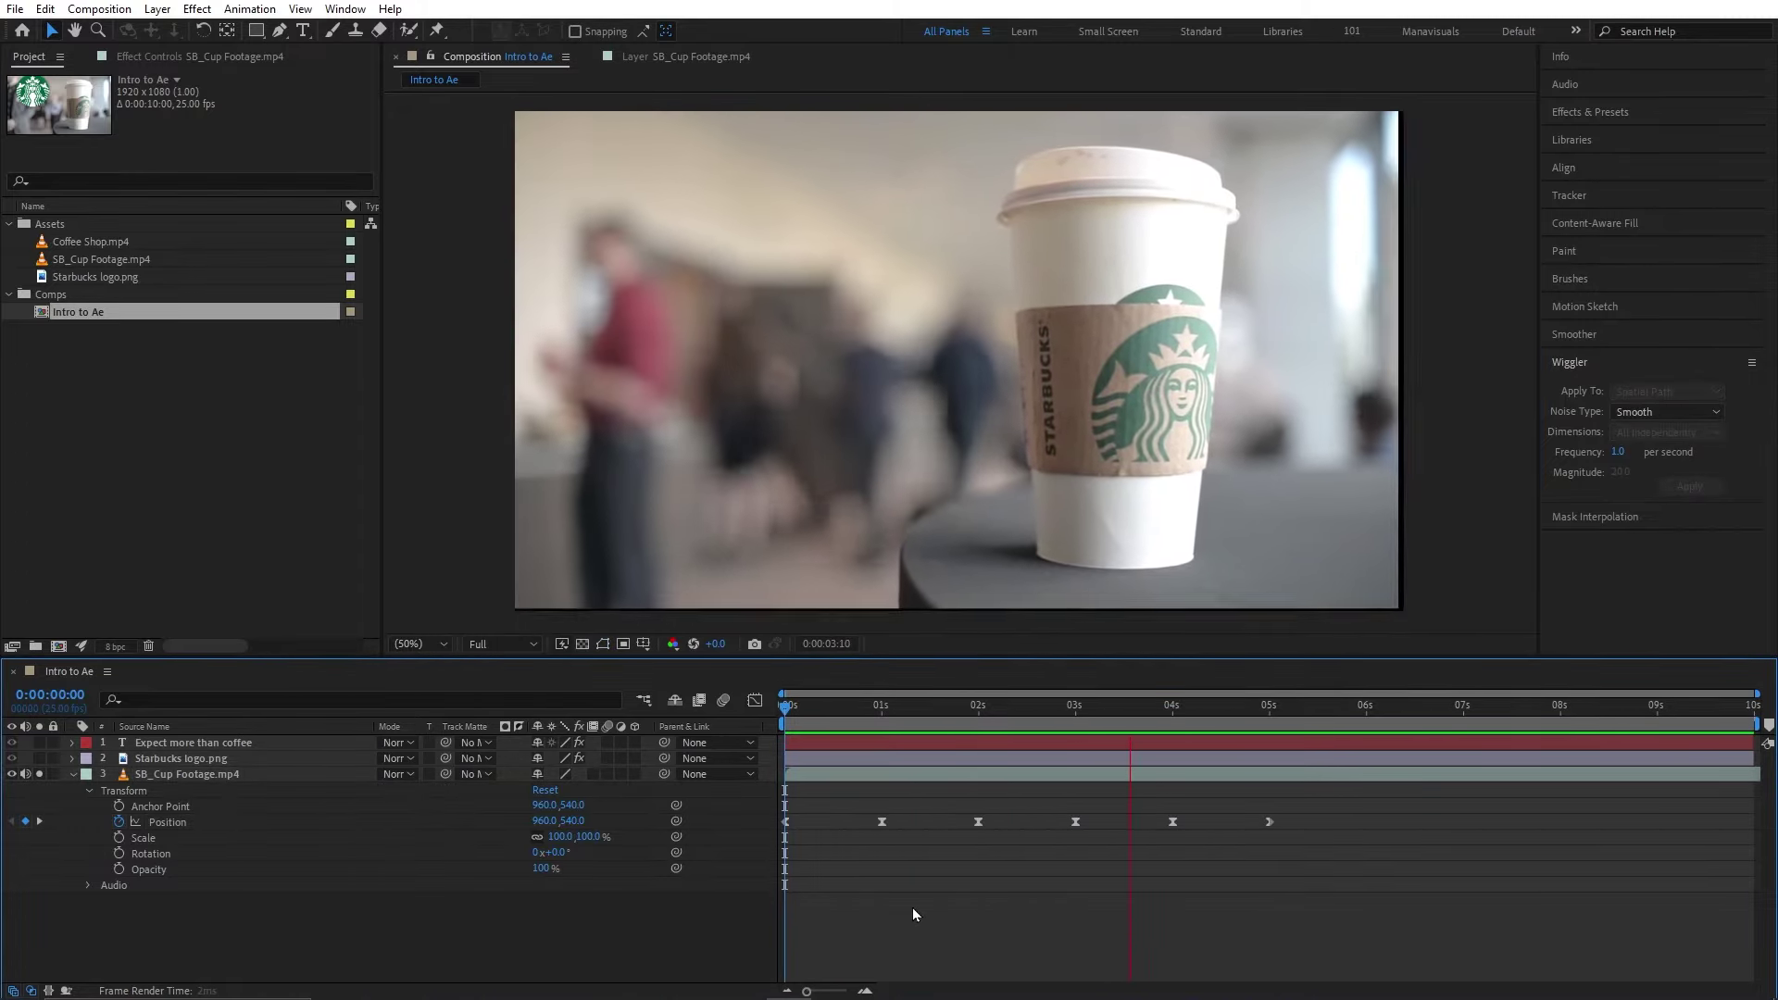
- Turn on the transparency grid and scale the cup footage to 105%
click(1034, 710)
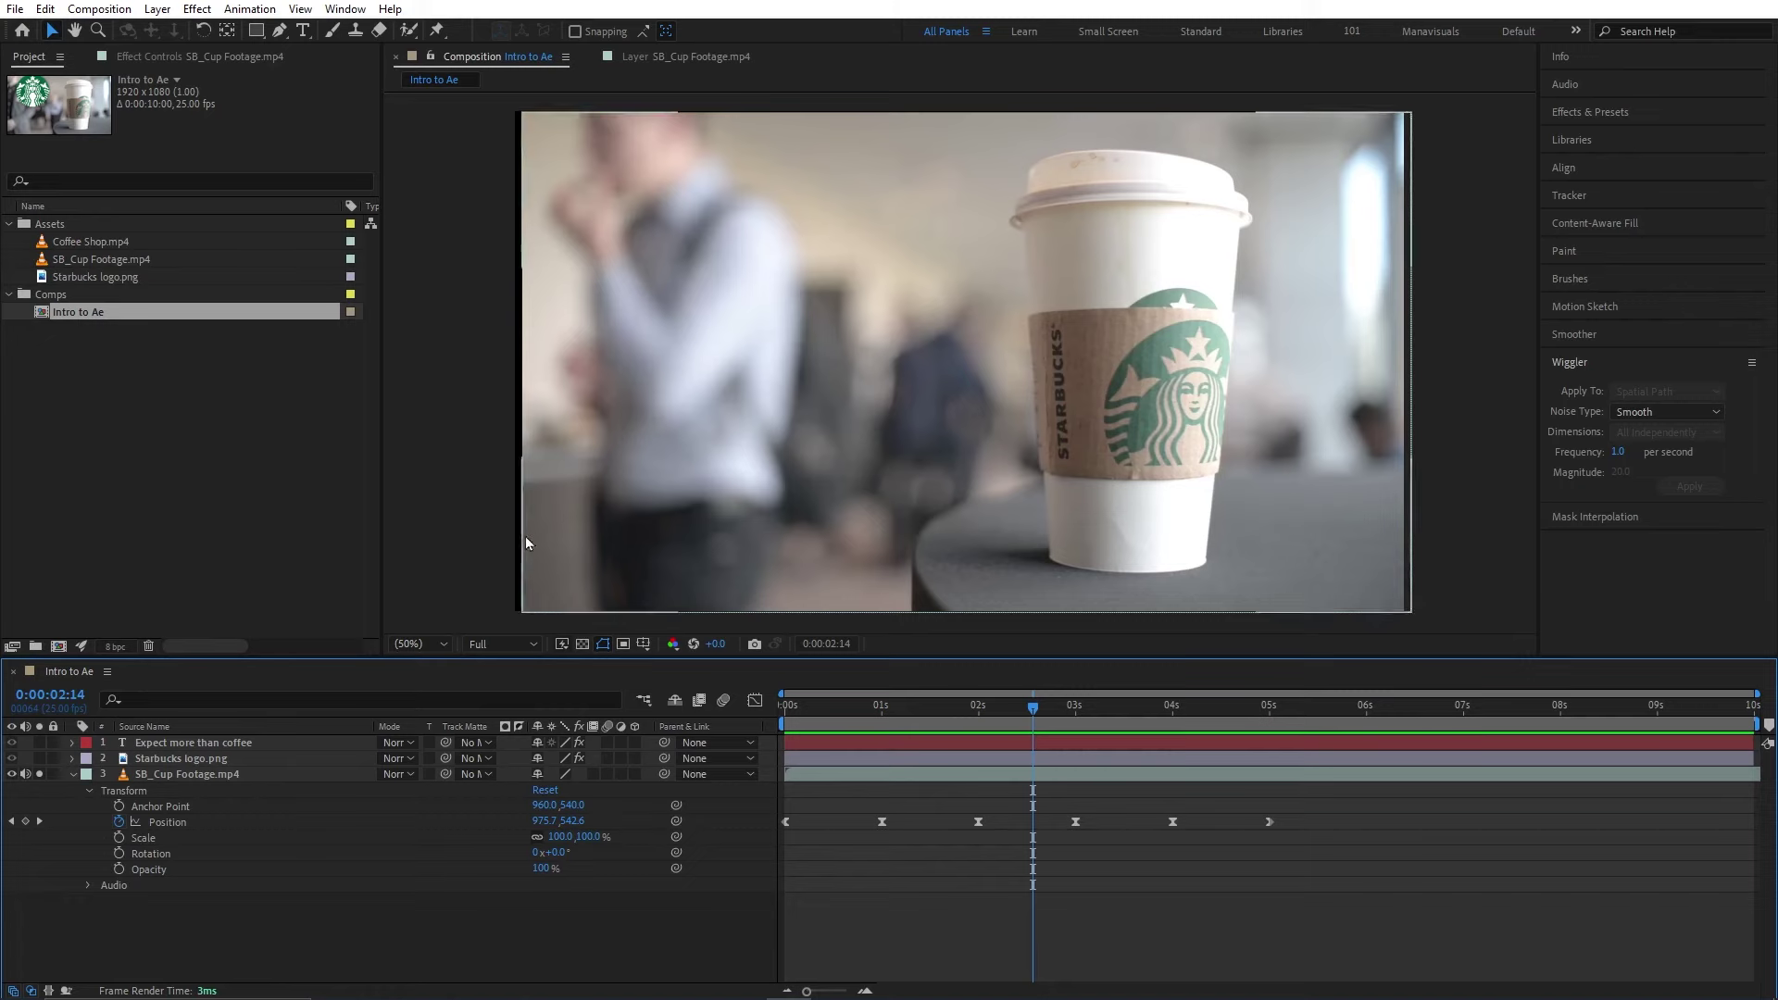
click(583, 644)
click(143, 839)
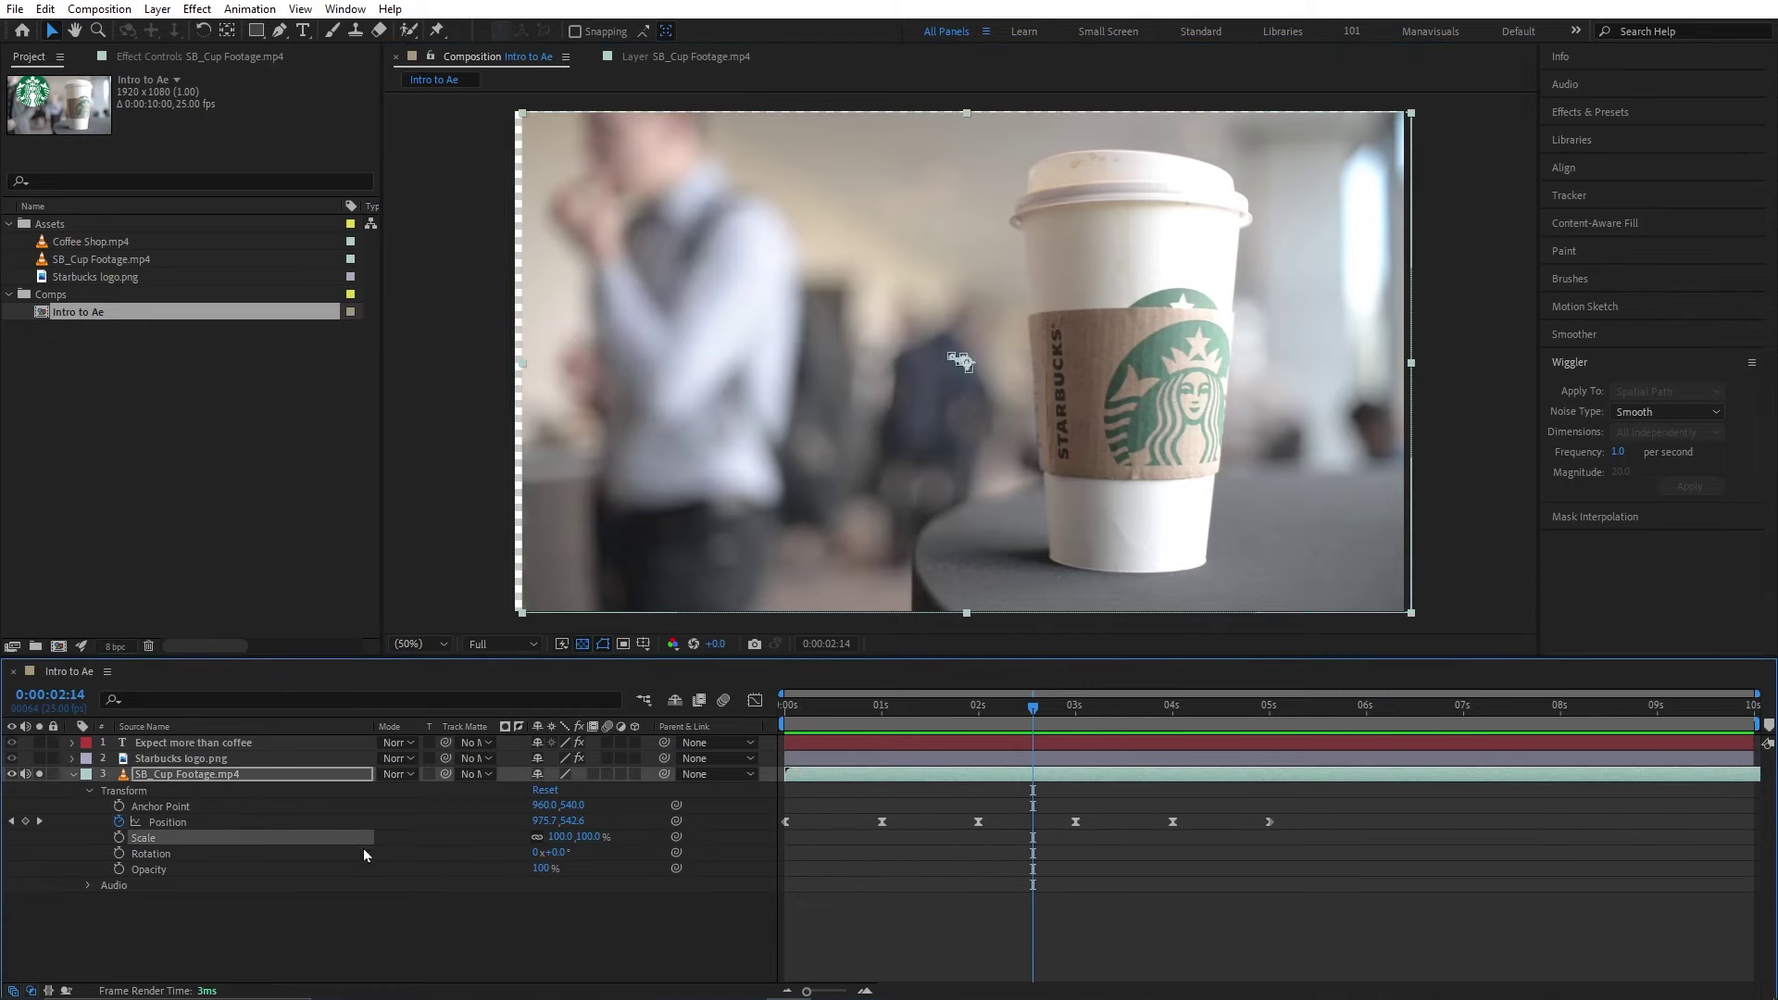
click(555, 837)
text(10)
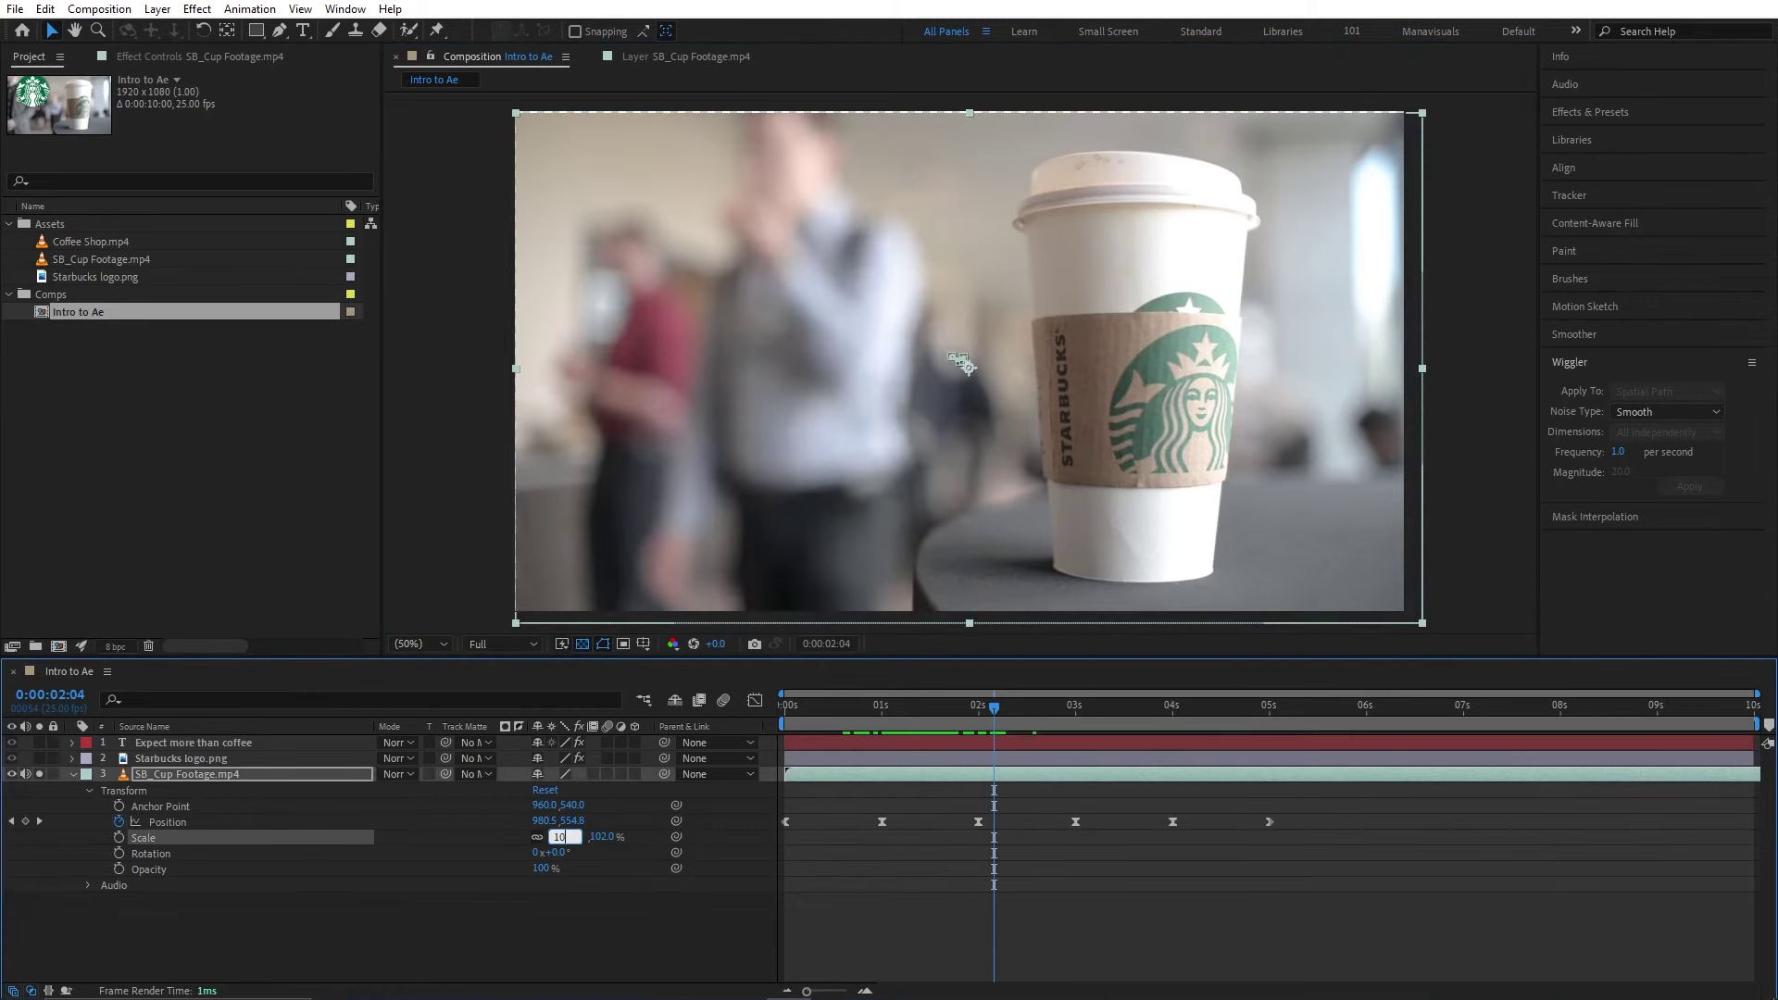
text(25)
key(Return)
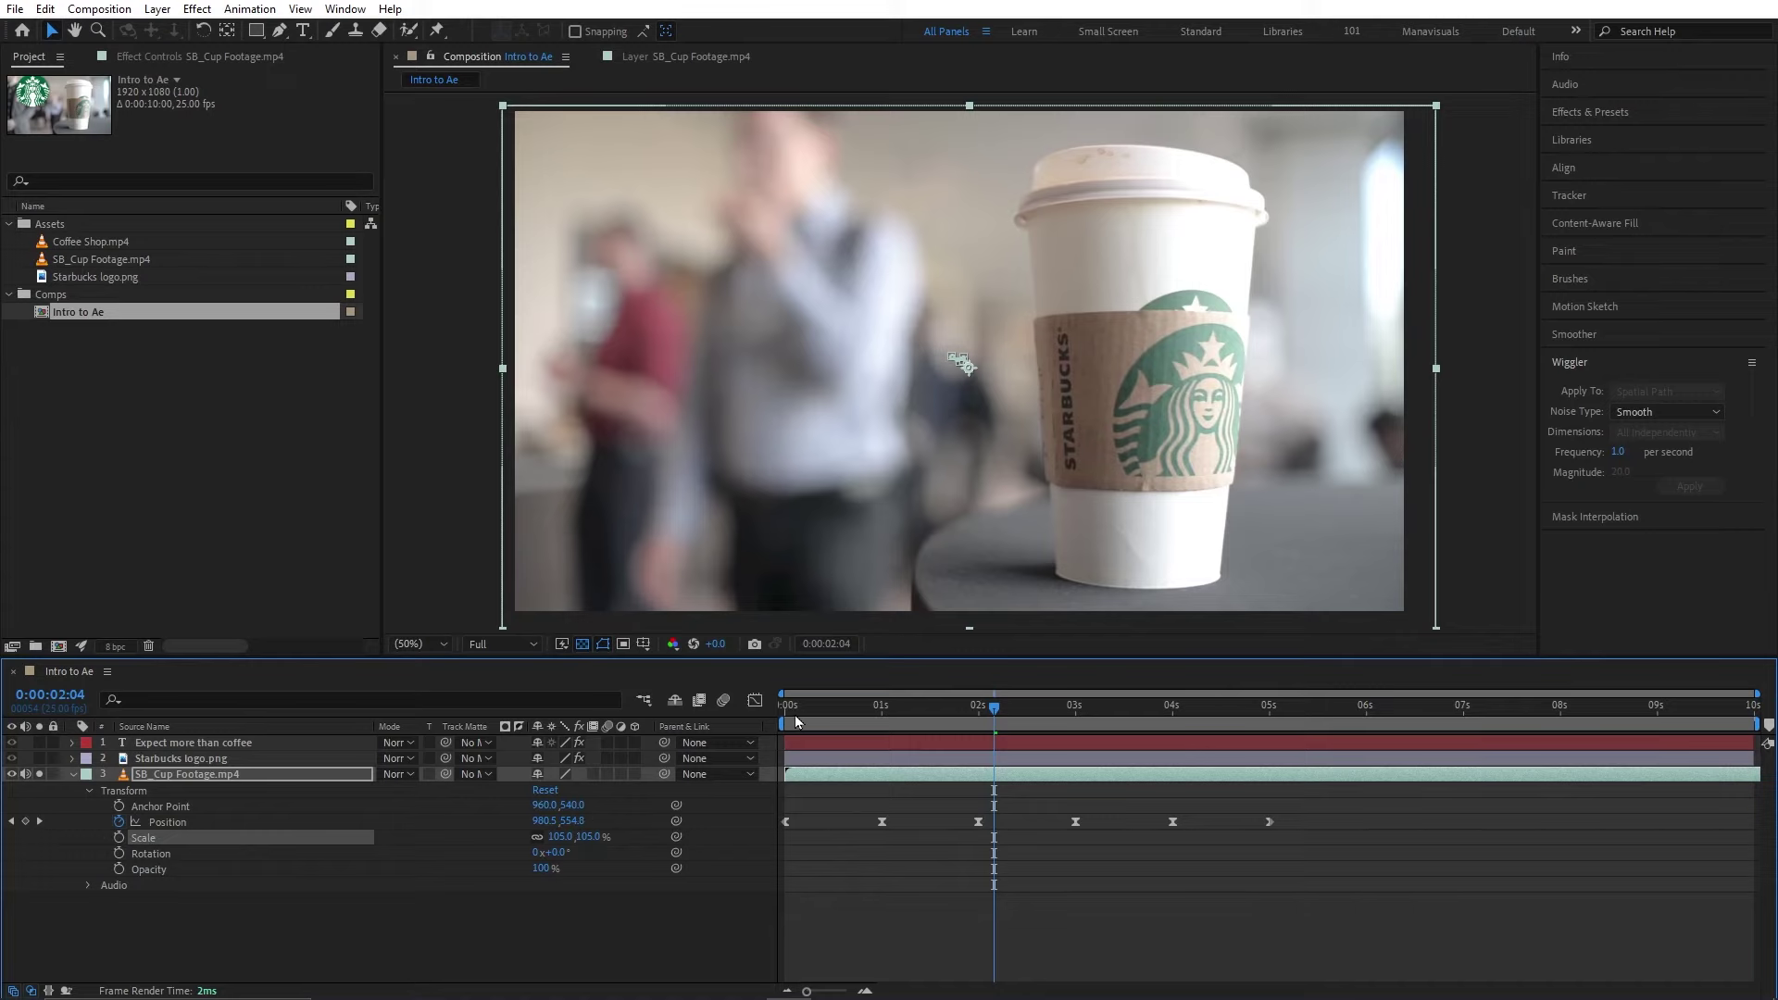
- Preview the enlarged footage and end the work area near 5 seconds
key(space)
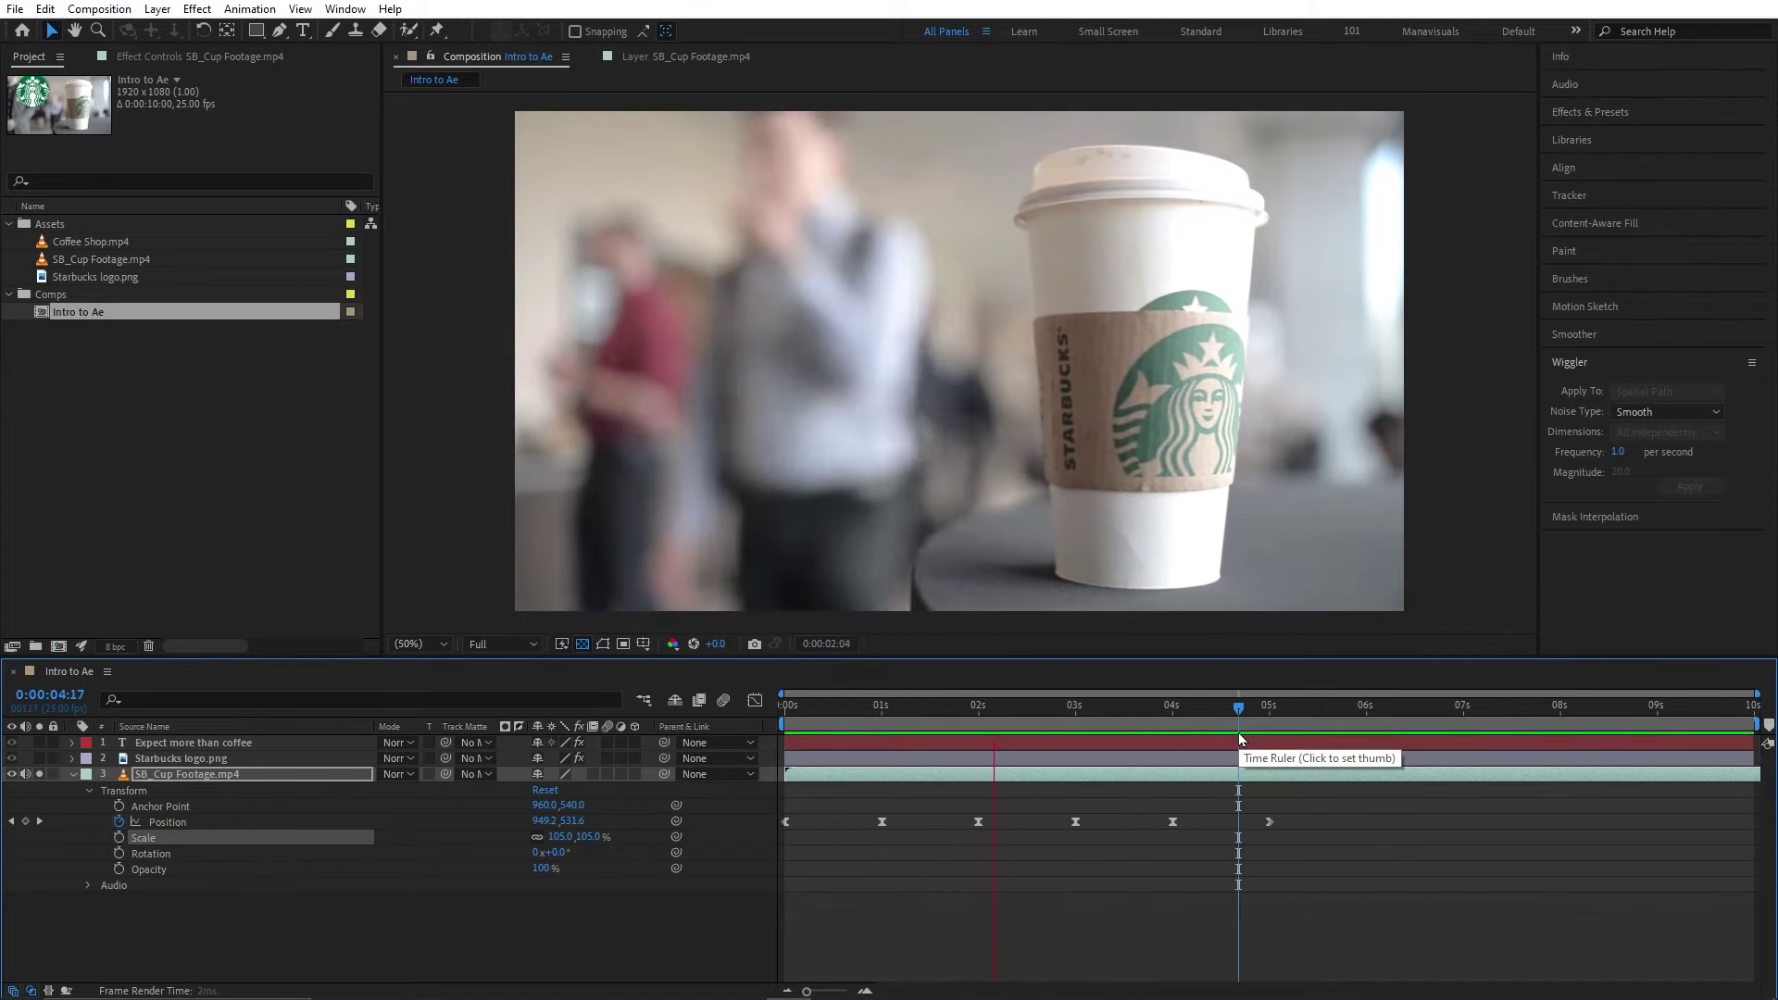
key(n)
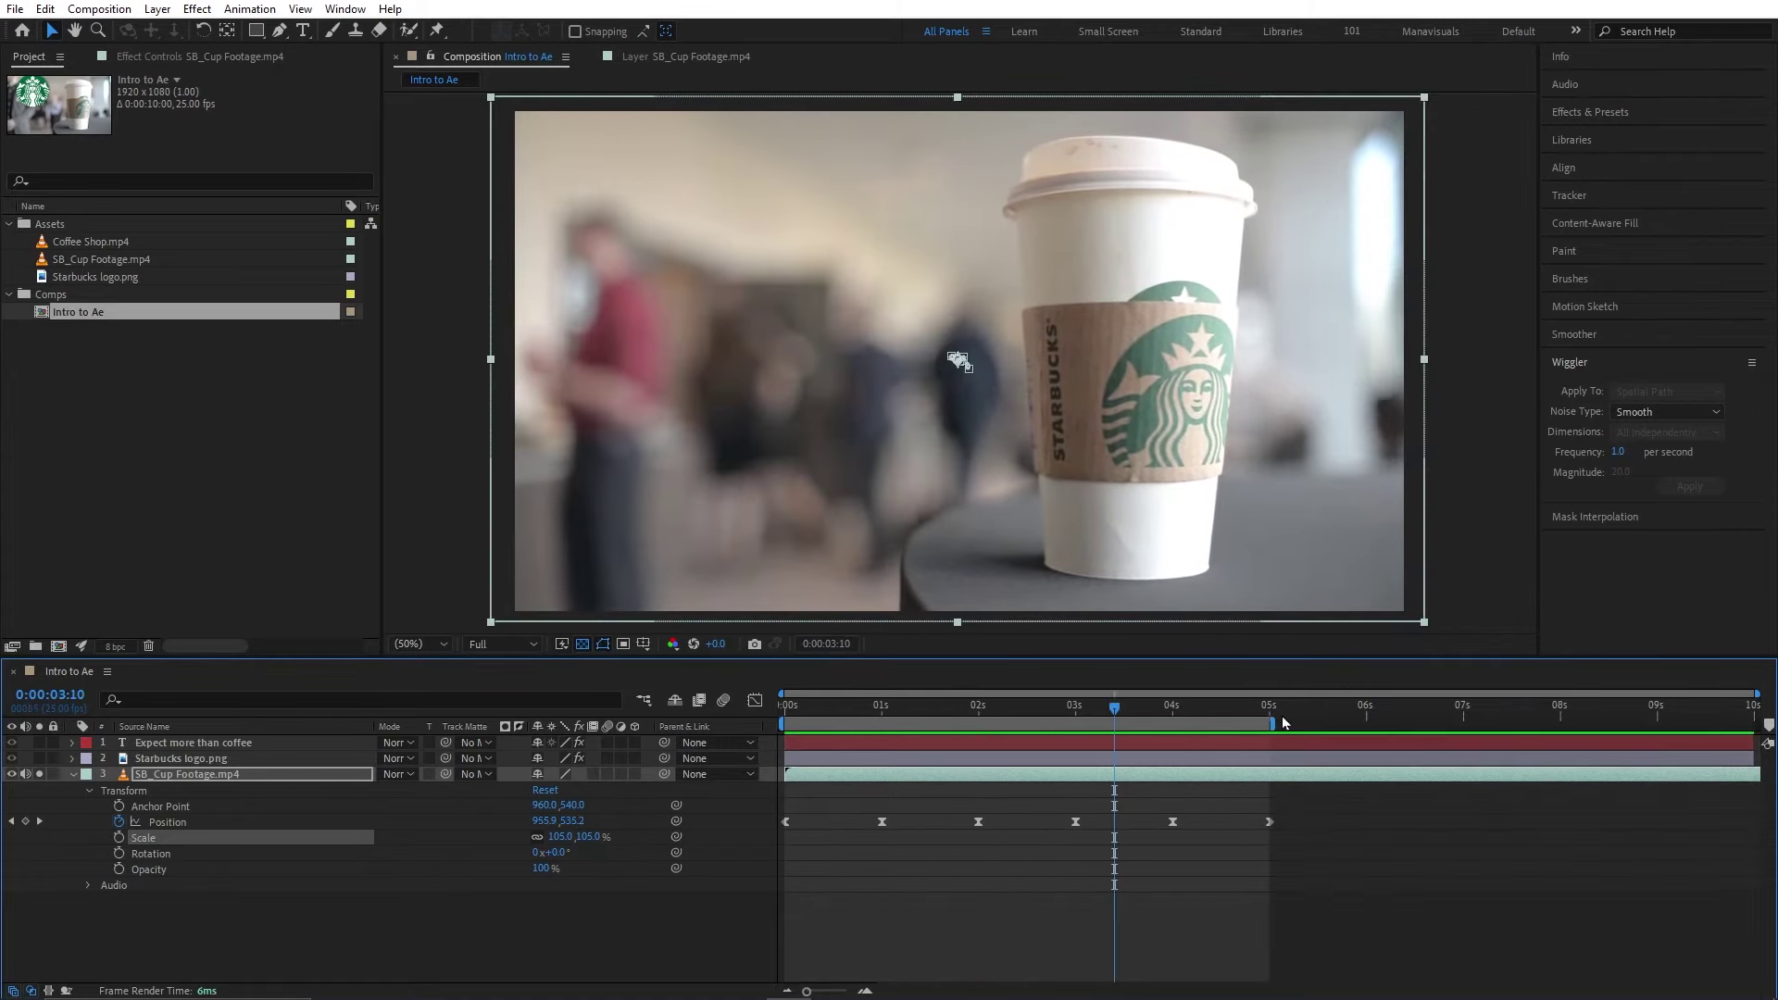
click(1586, 519)
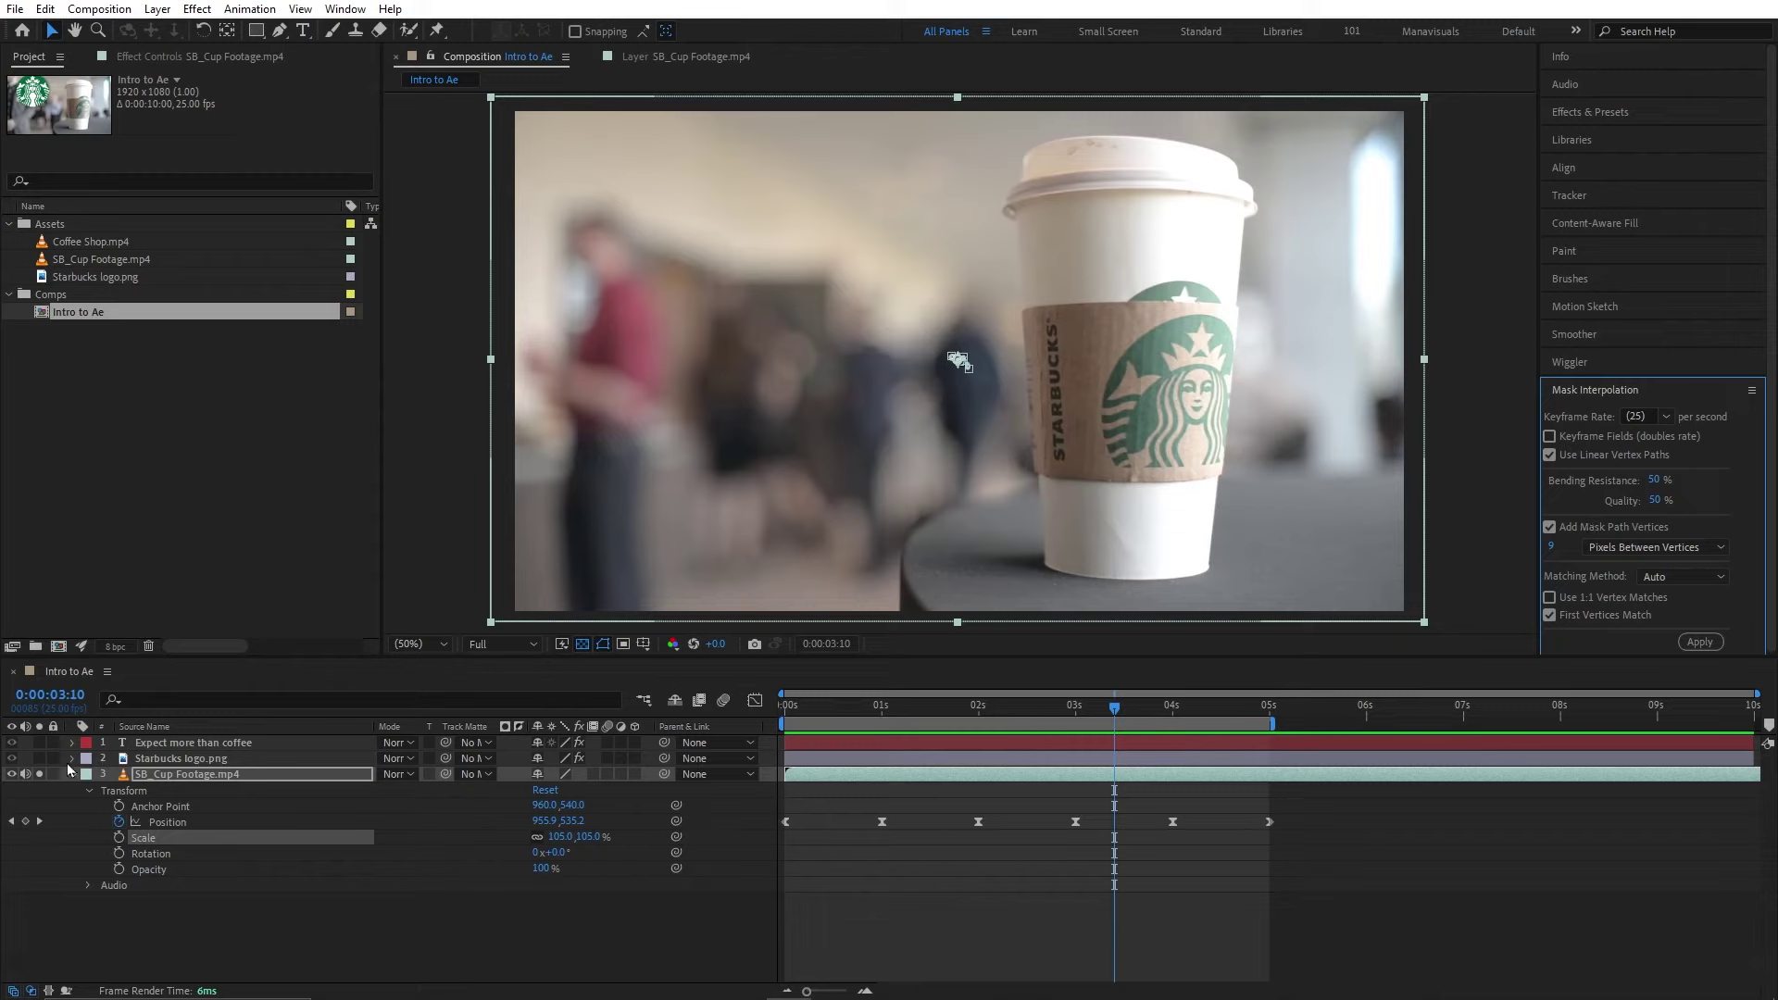
- Unsolo the SB_Cup Footage layer, reset it to 960,540 at 100%, and remove its position keyframes
click(39, 775)
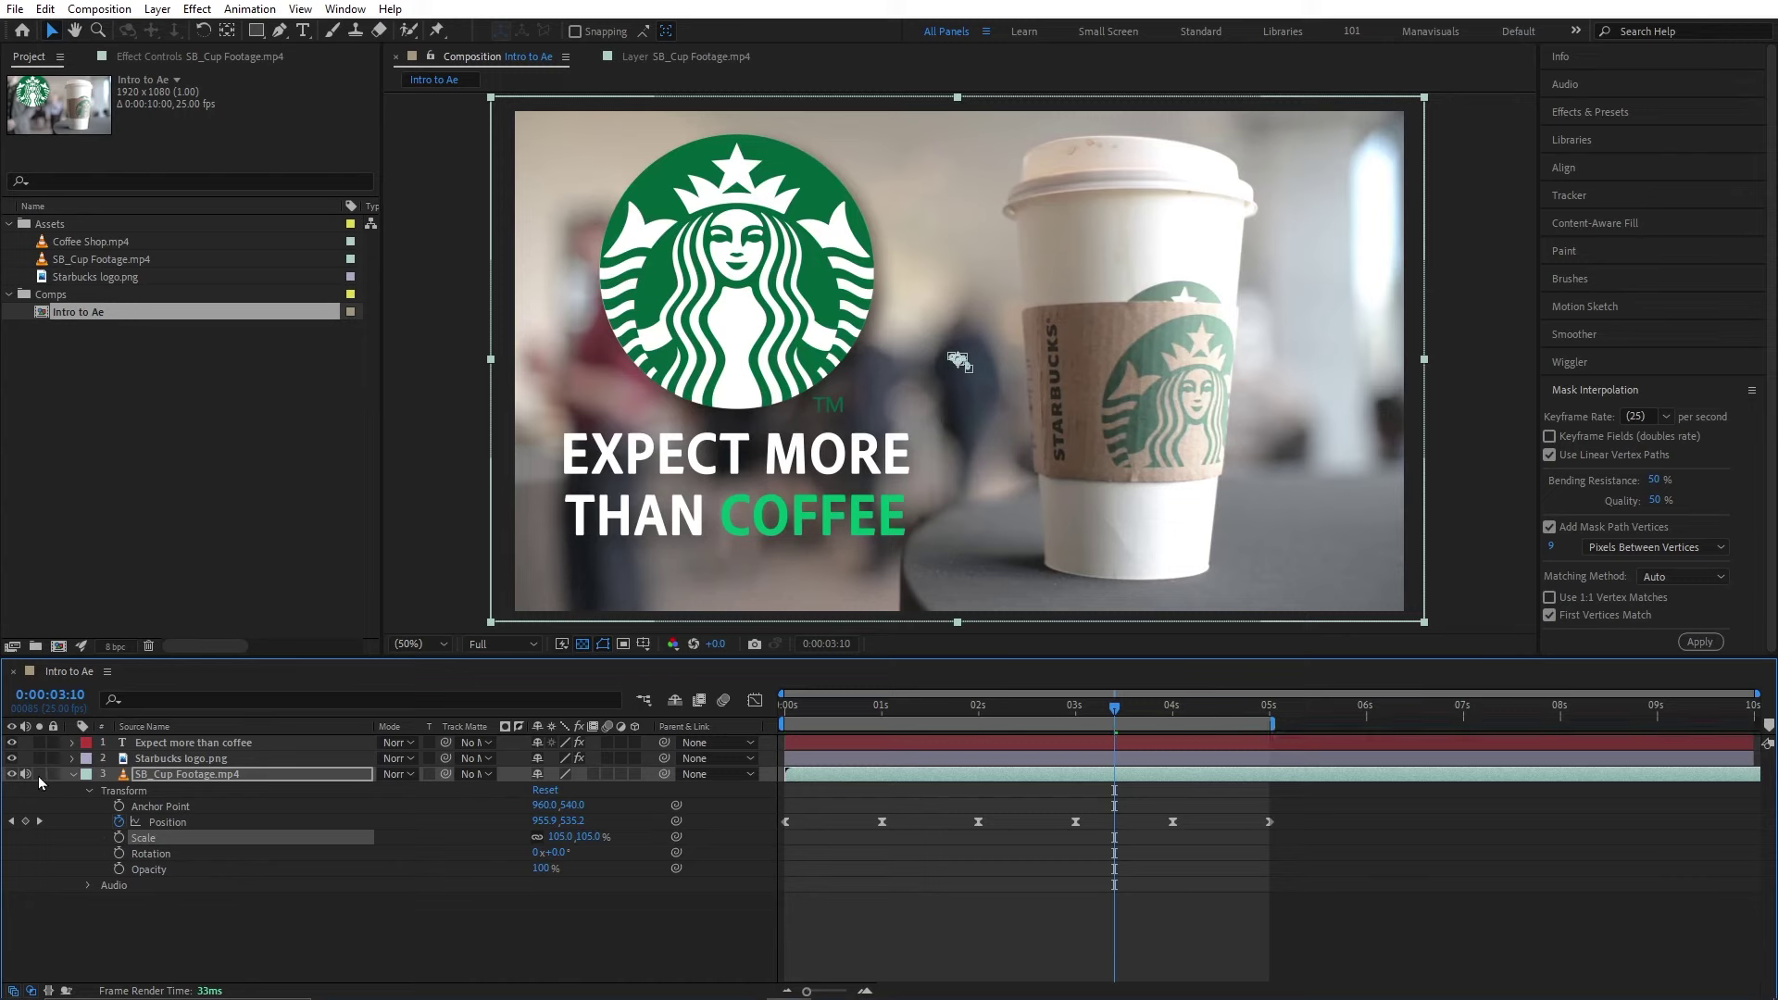
click(545, 790)
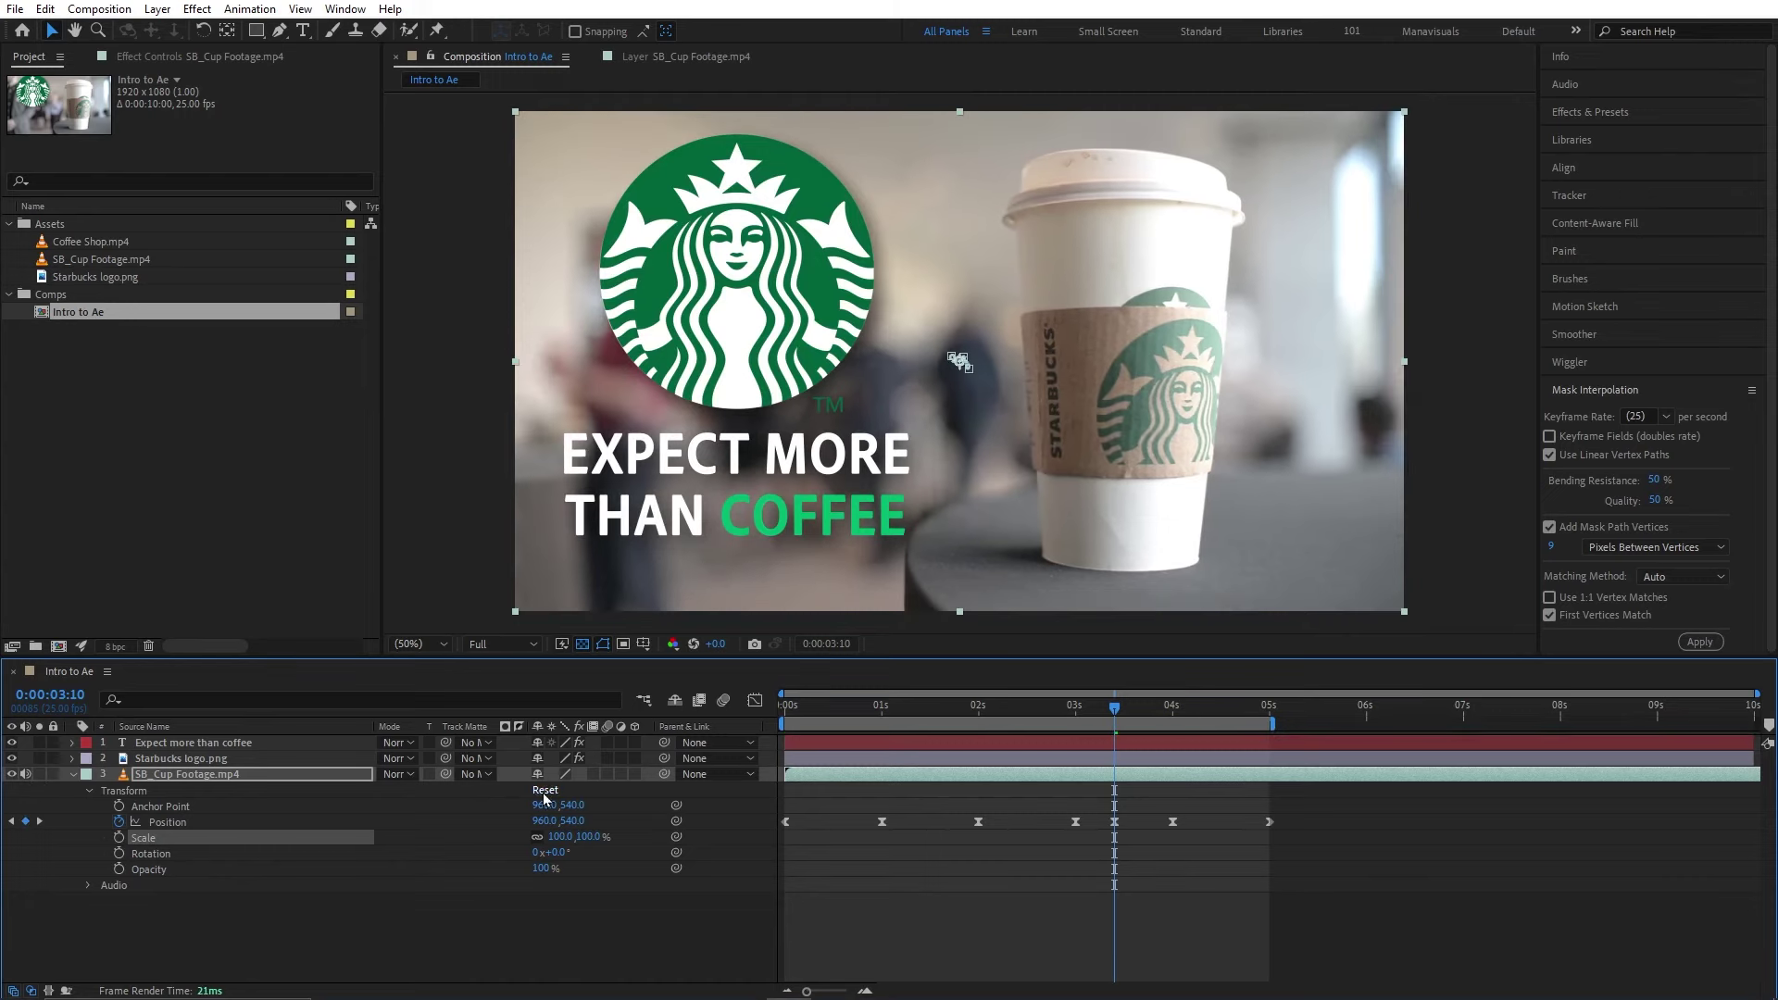
click(118, 821)
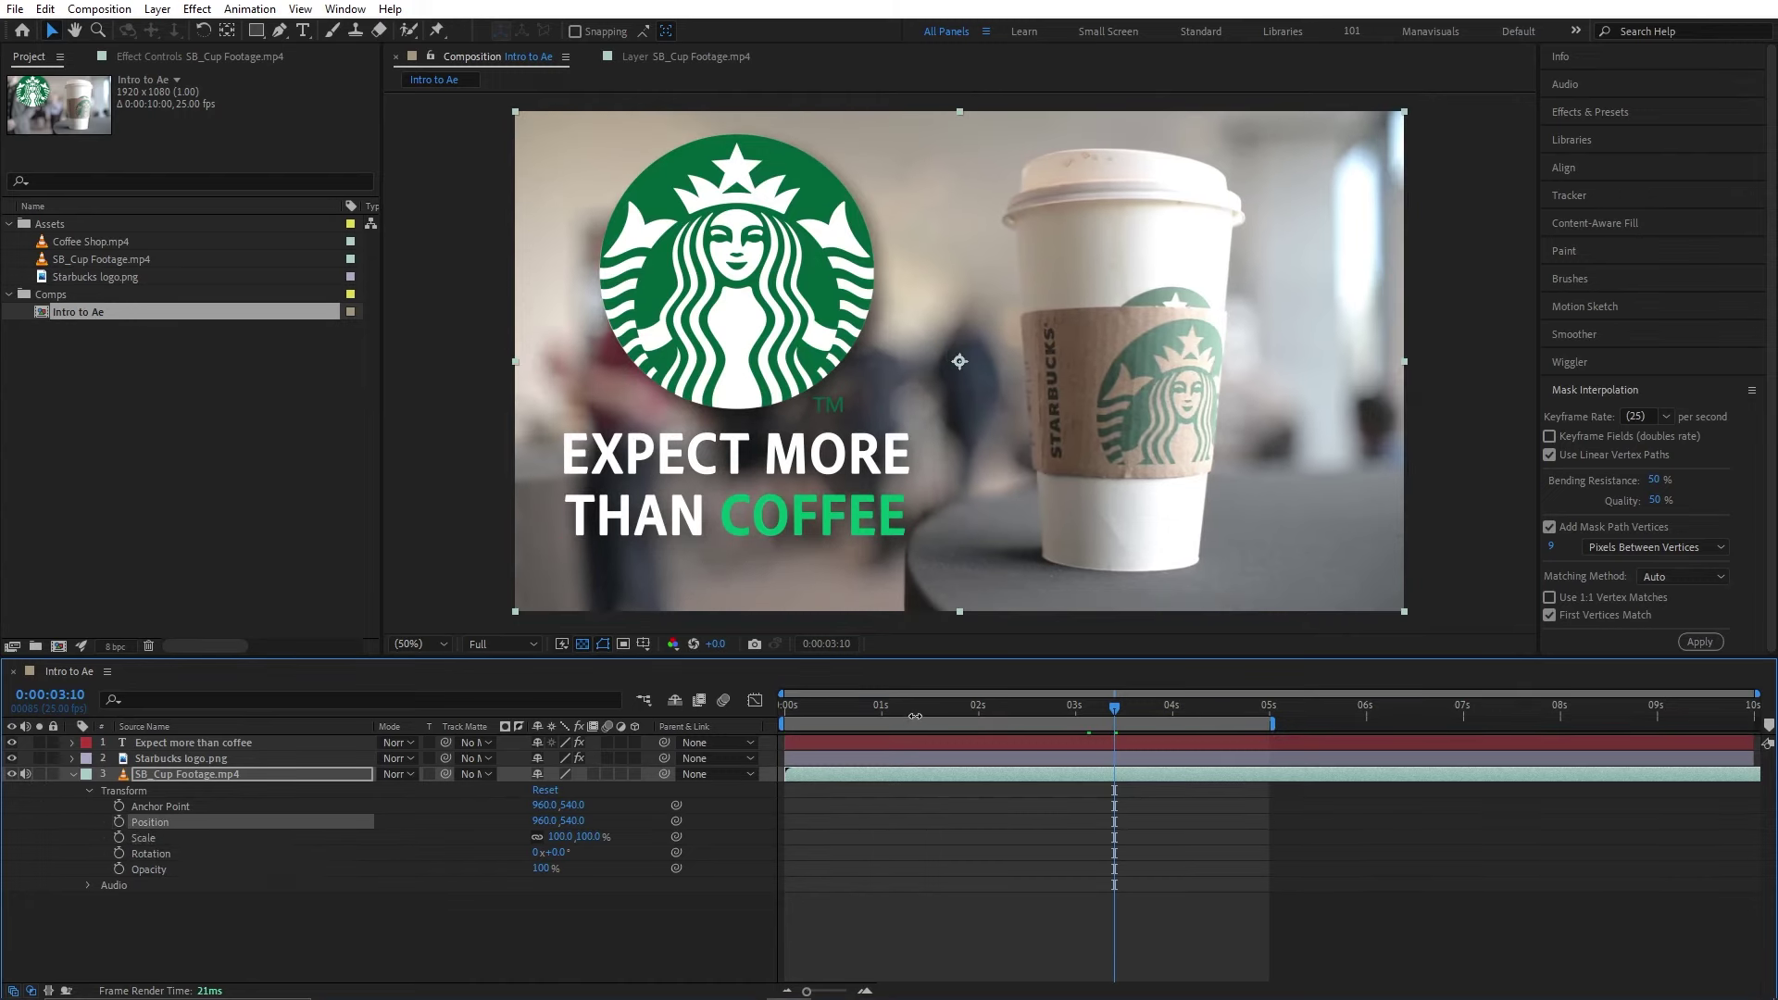
- Return the playhead to 0:00:00:00 and select the Starbucks logo layer
drag(949, 718, 755, 706)
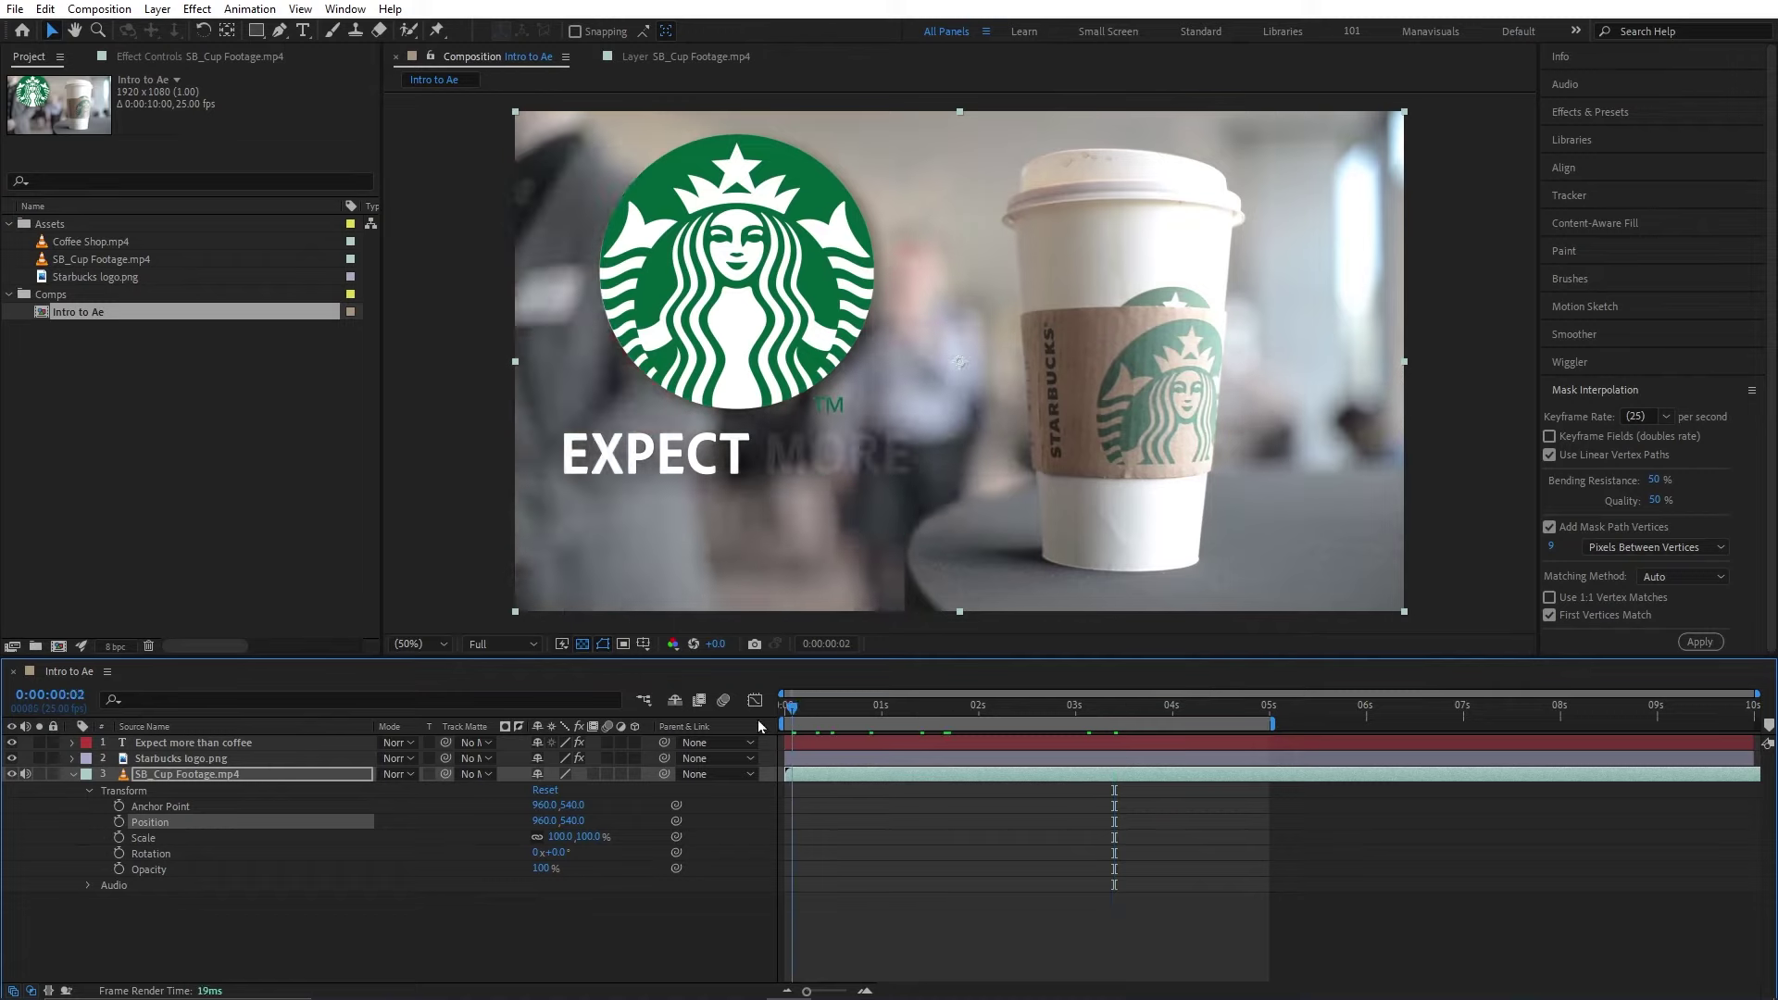
click(755, 264)
mouse_move(758, 283)
mouse_down()
mouse_move(760, 358)
mouse_move(763, 296)
mouse_up()
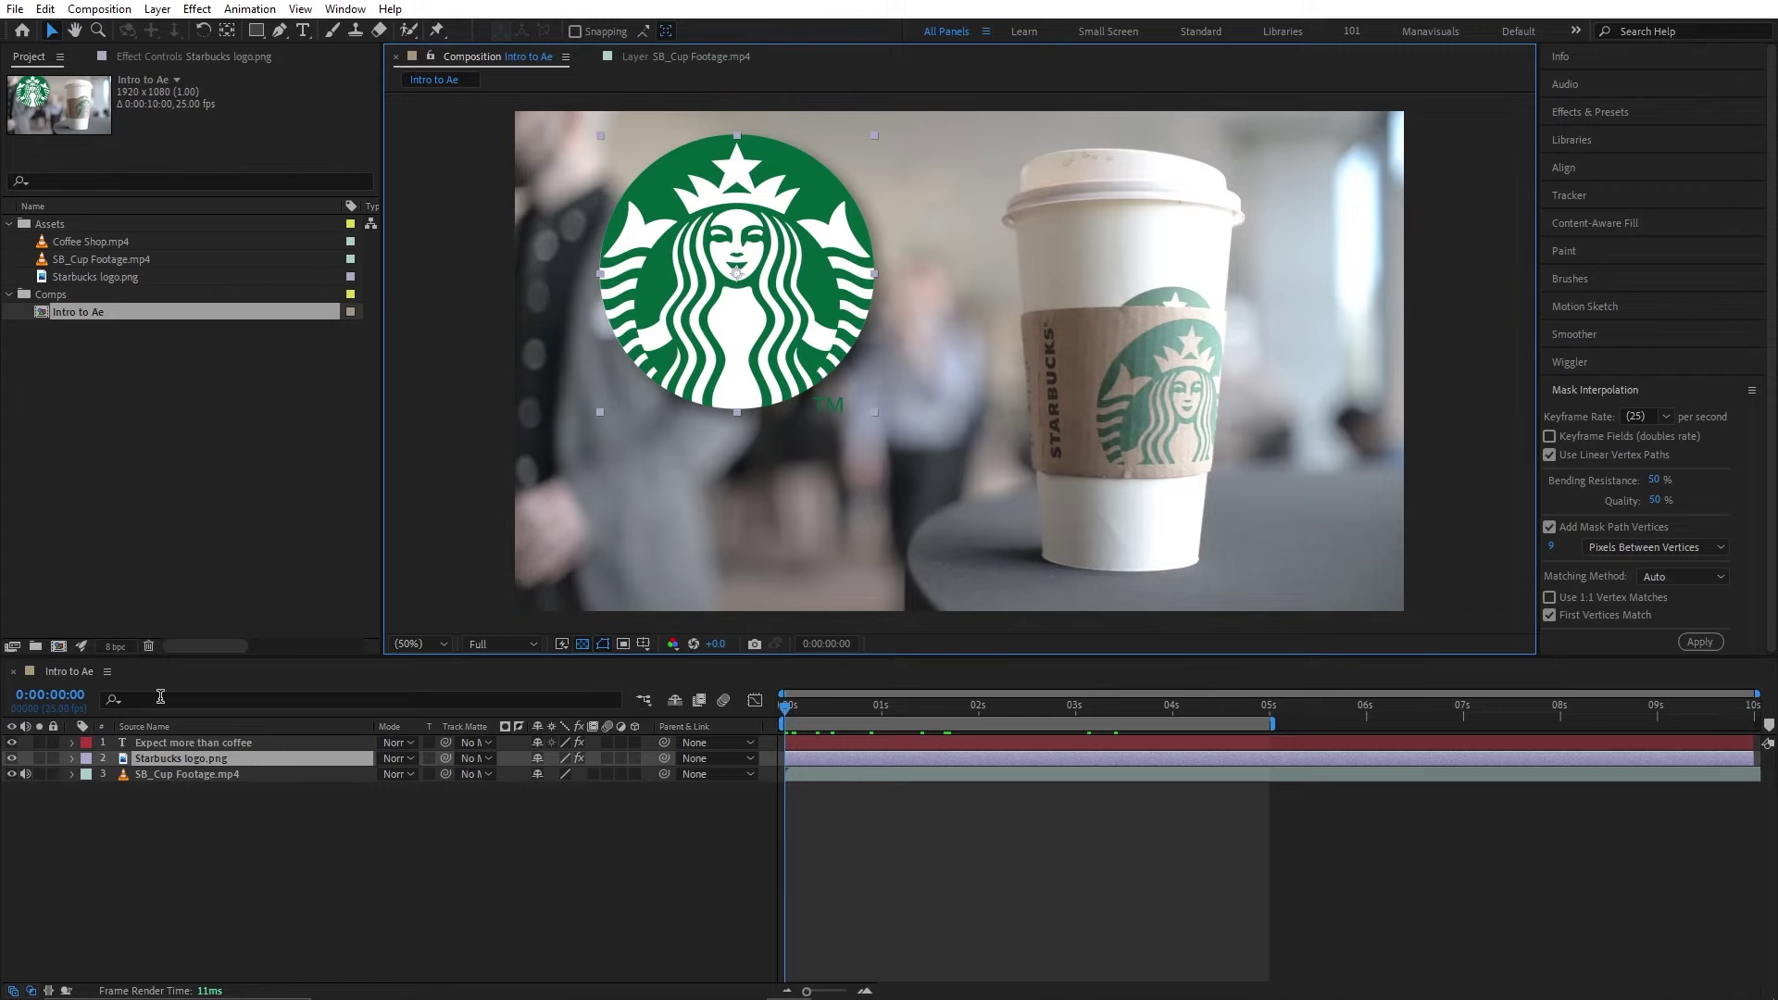
- Move the Starbucks logo down to 479,642 and set its first Position keyframe at 0:00:00:00
click(72, 759)
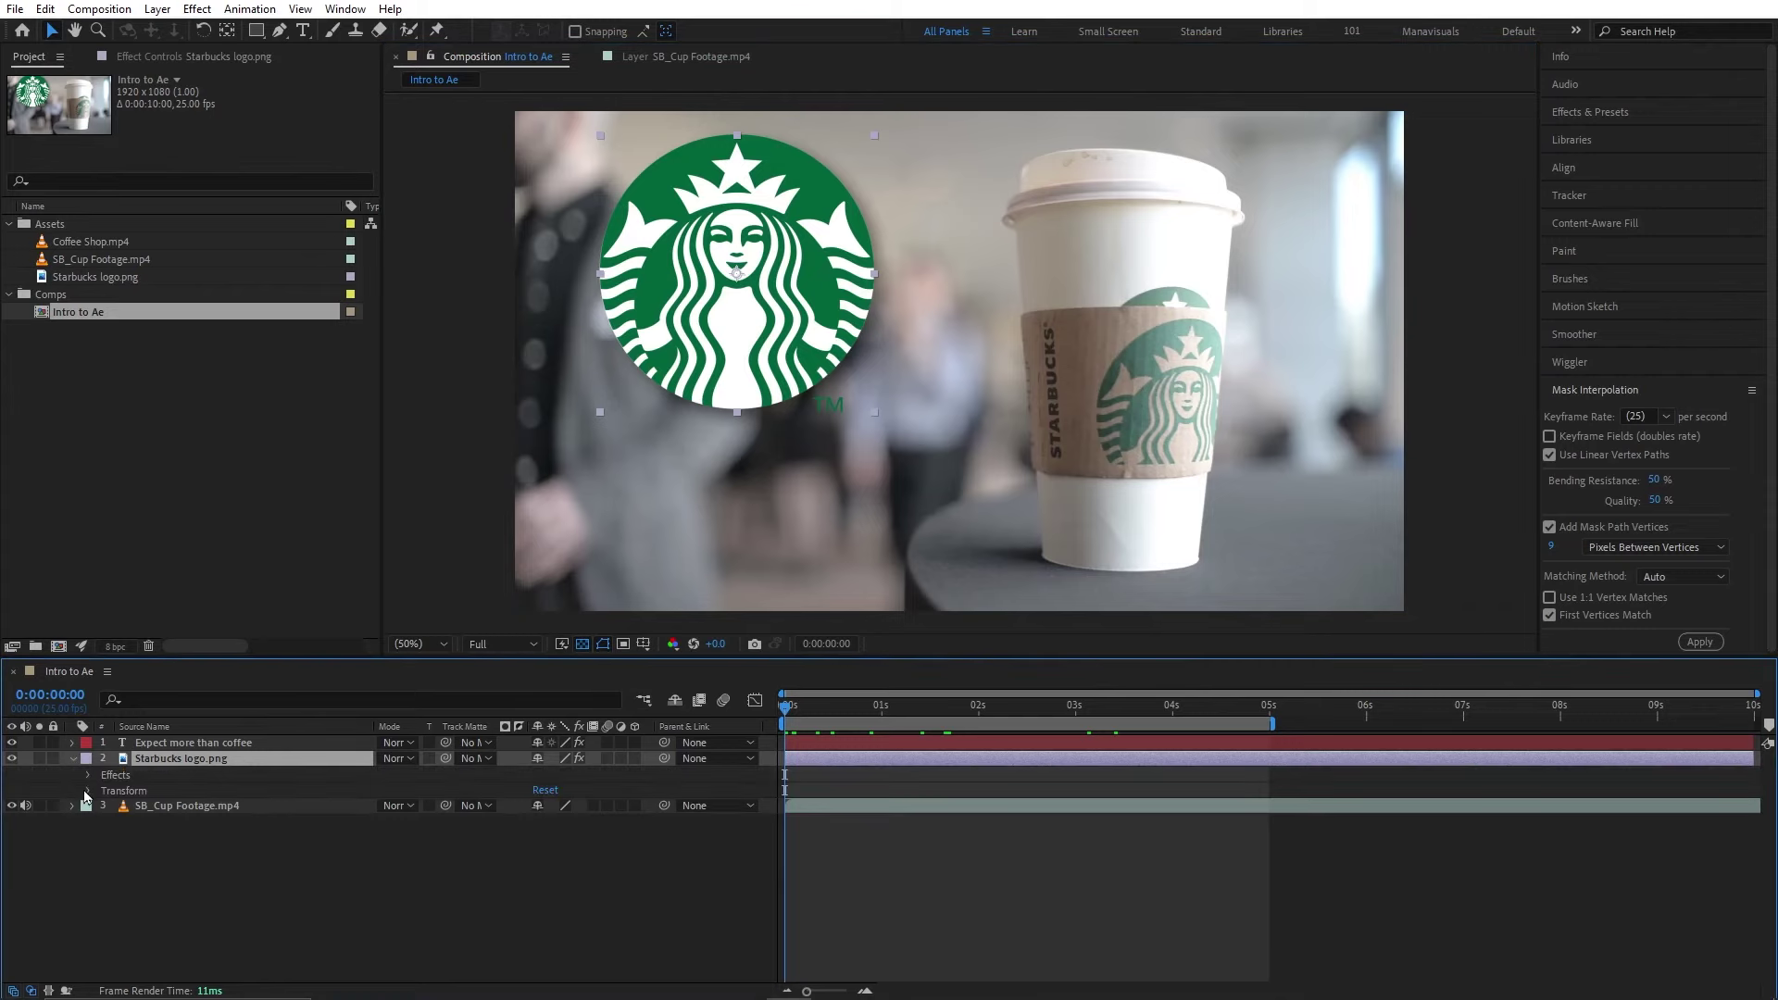
click(87, 791)
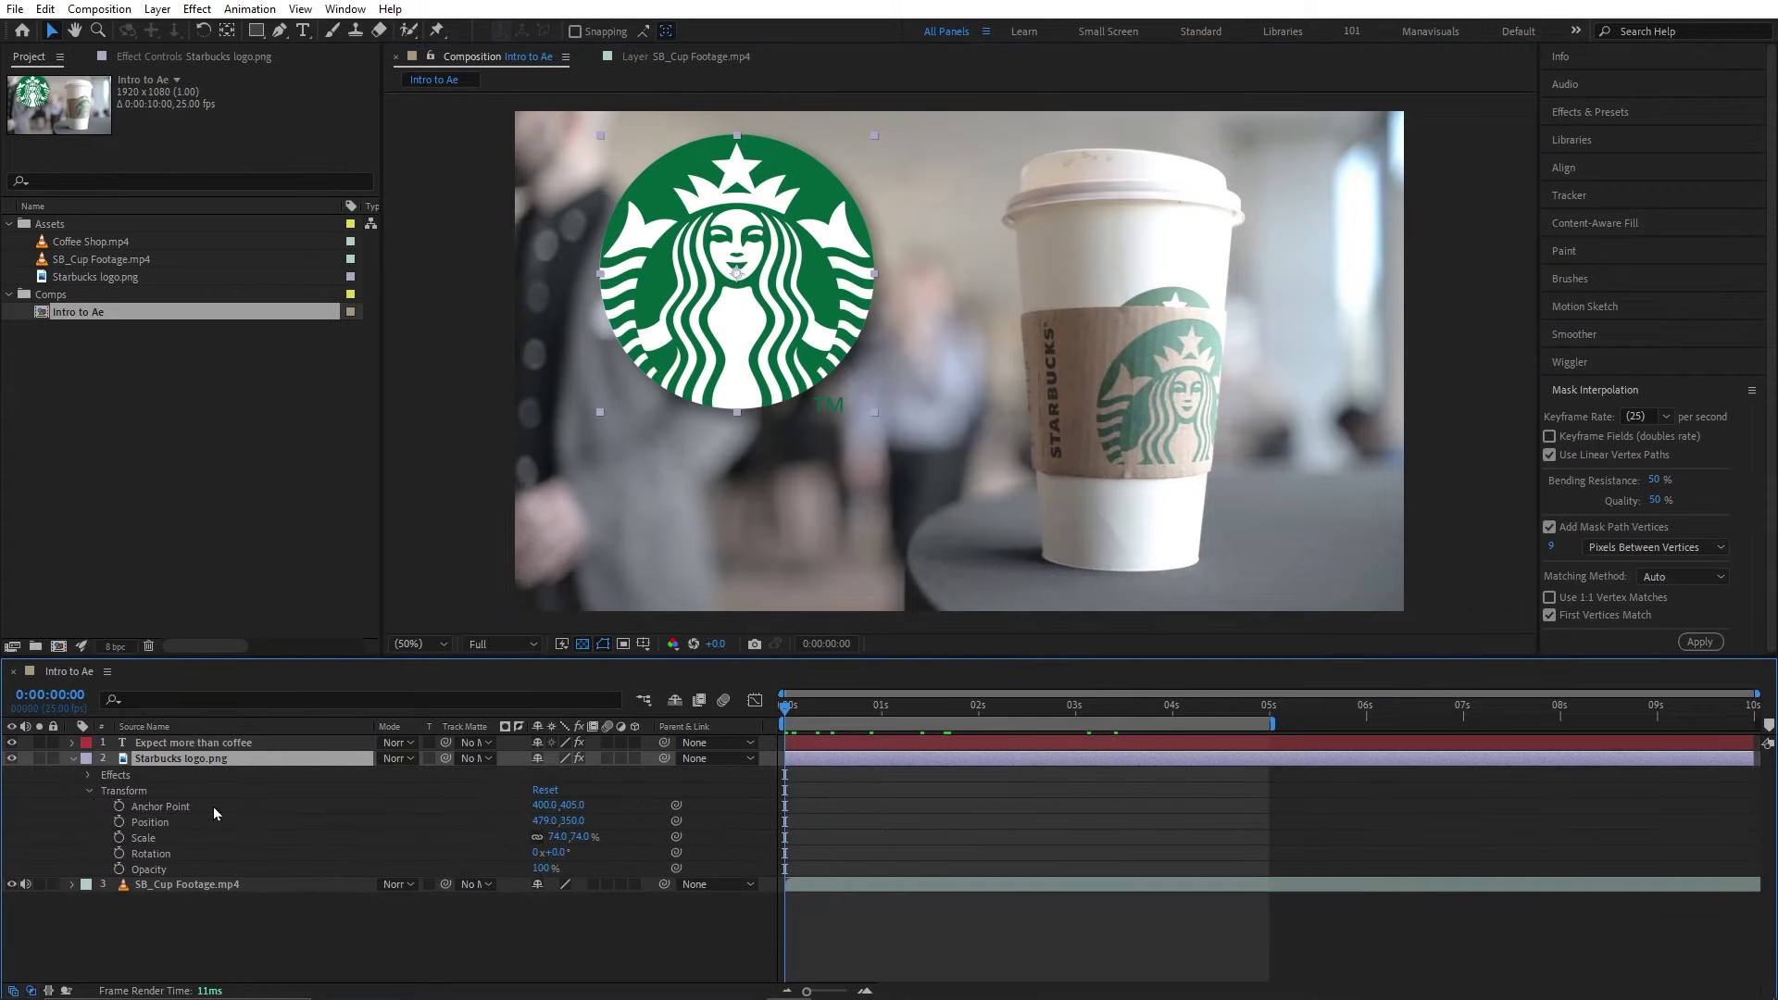
click(150, 852)
click(150, 826)
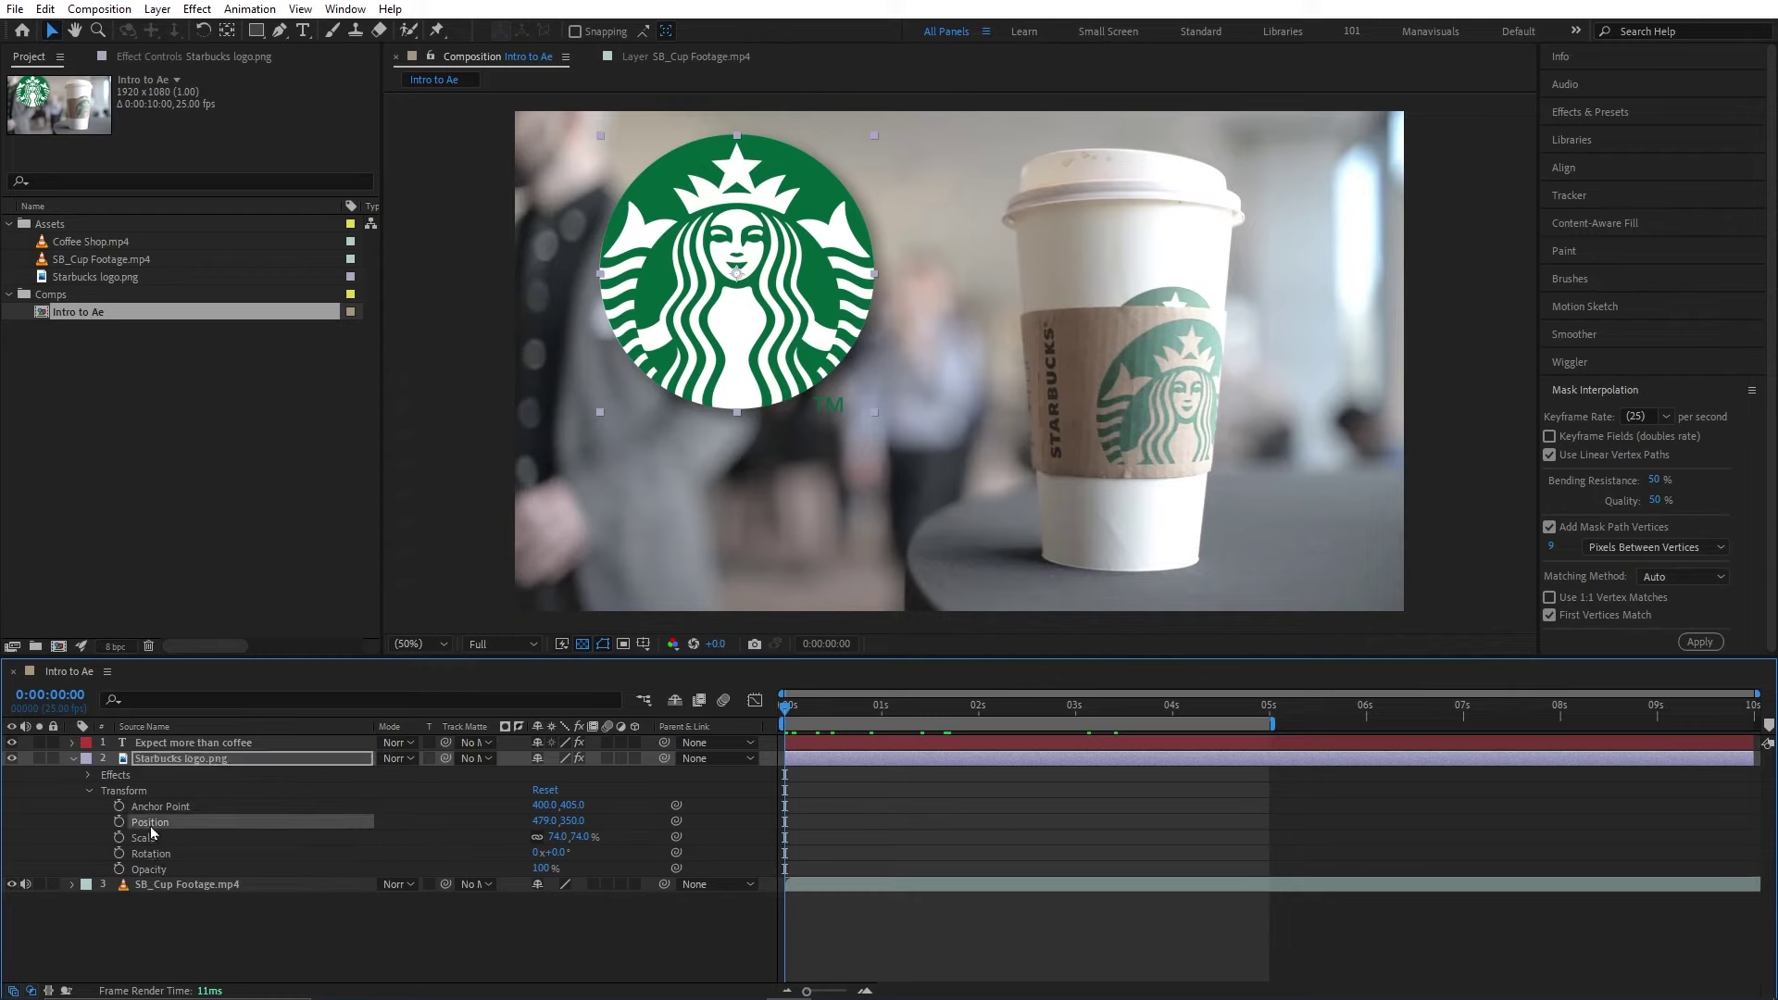
click(154, 809)
click(140, 837)
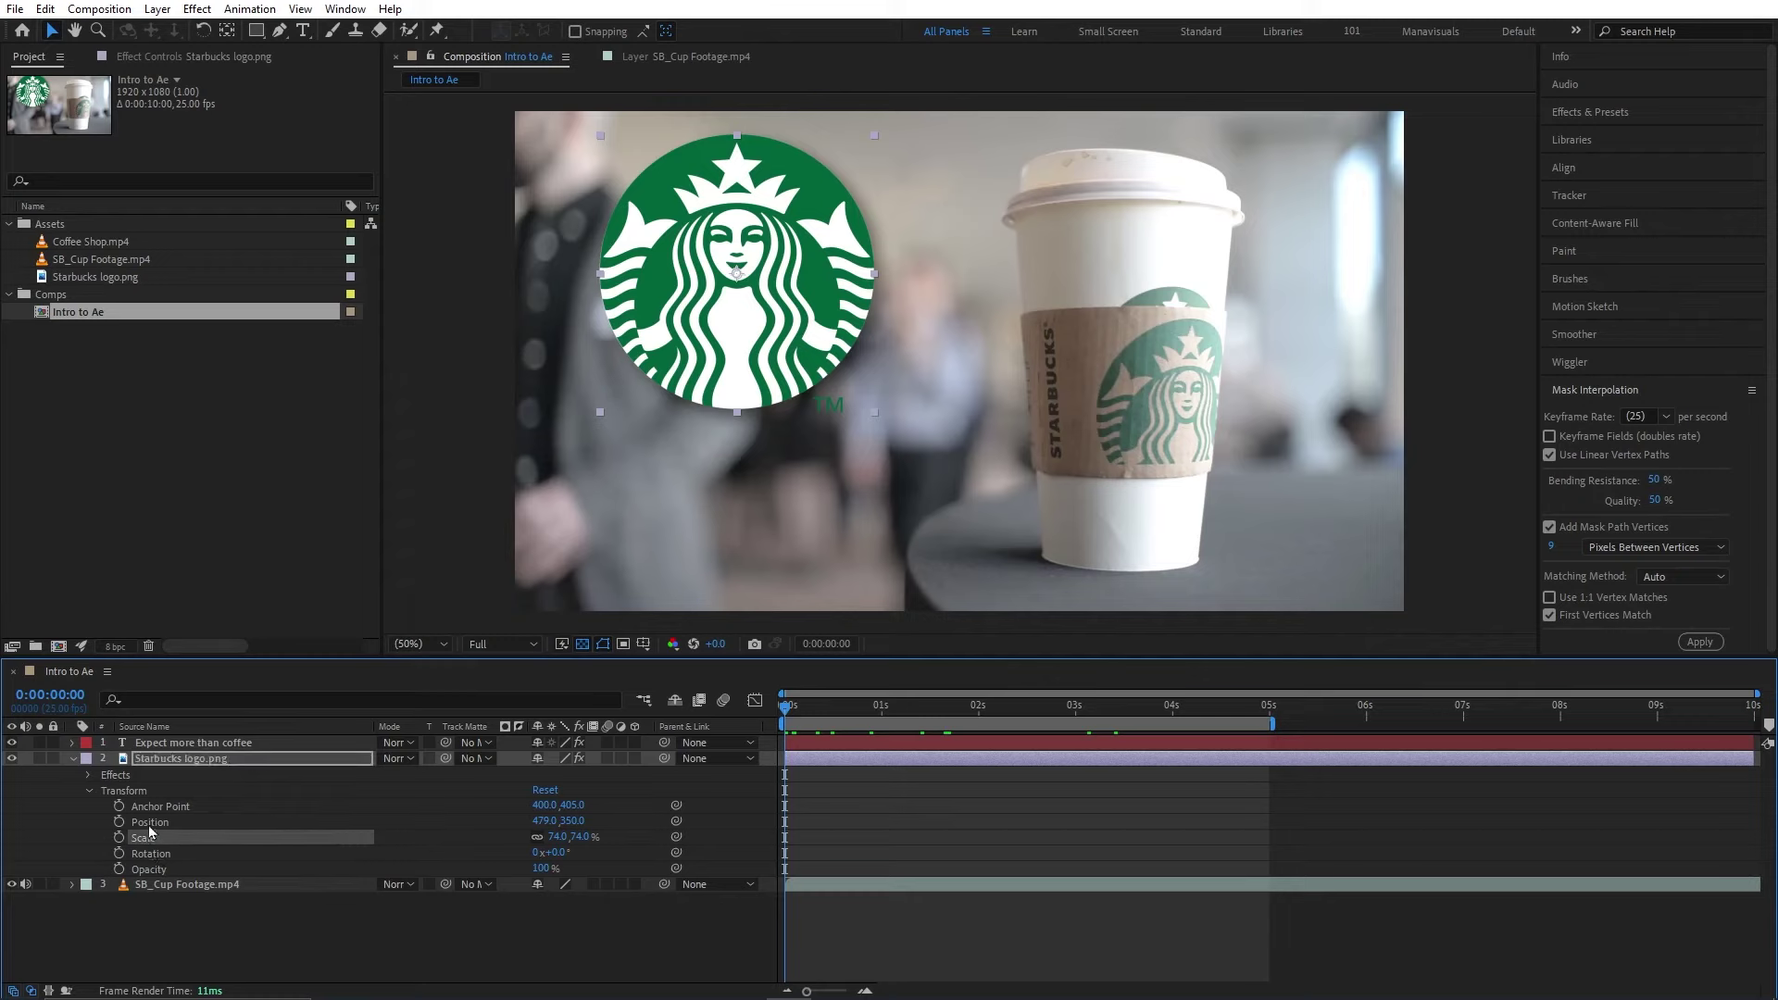
click(148, 824)
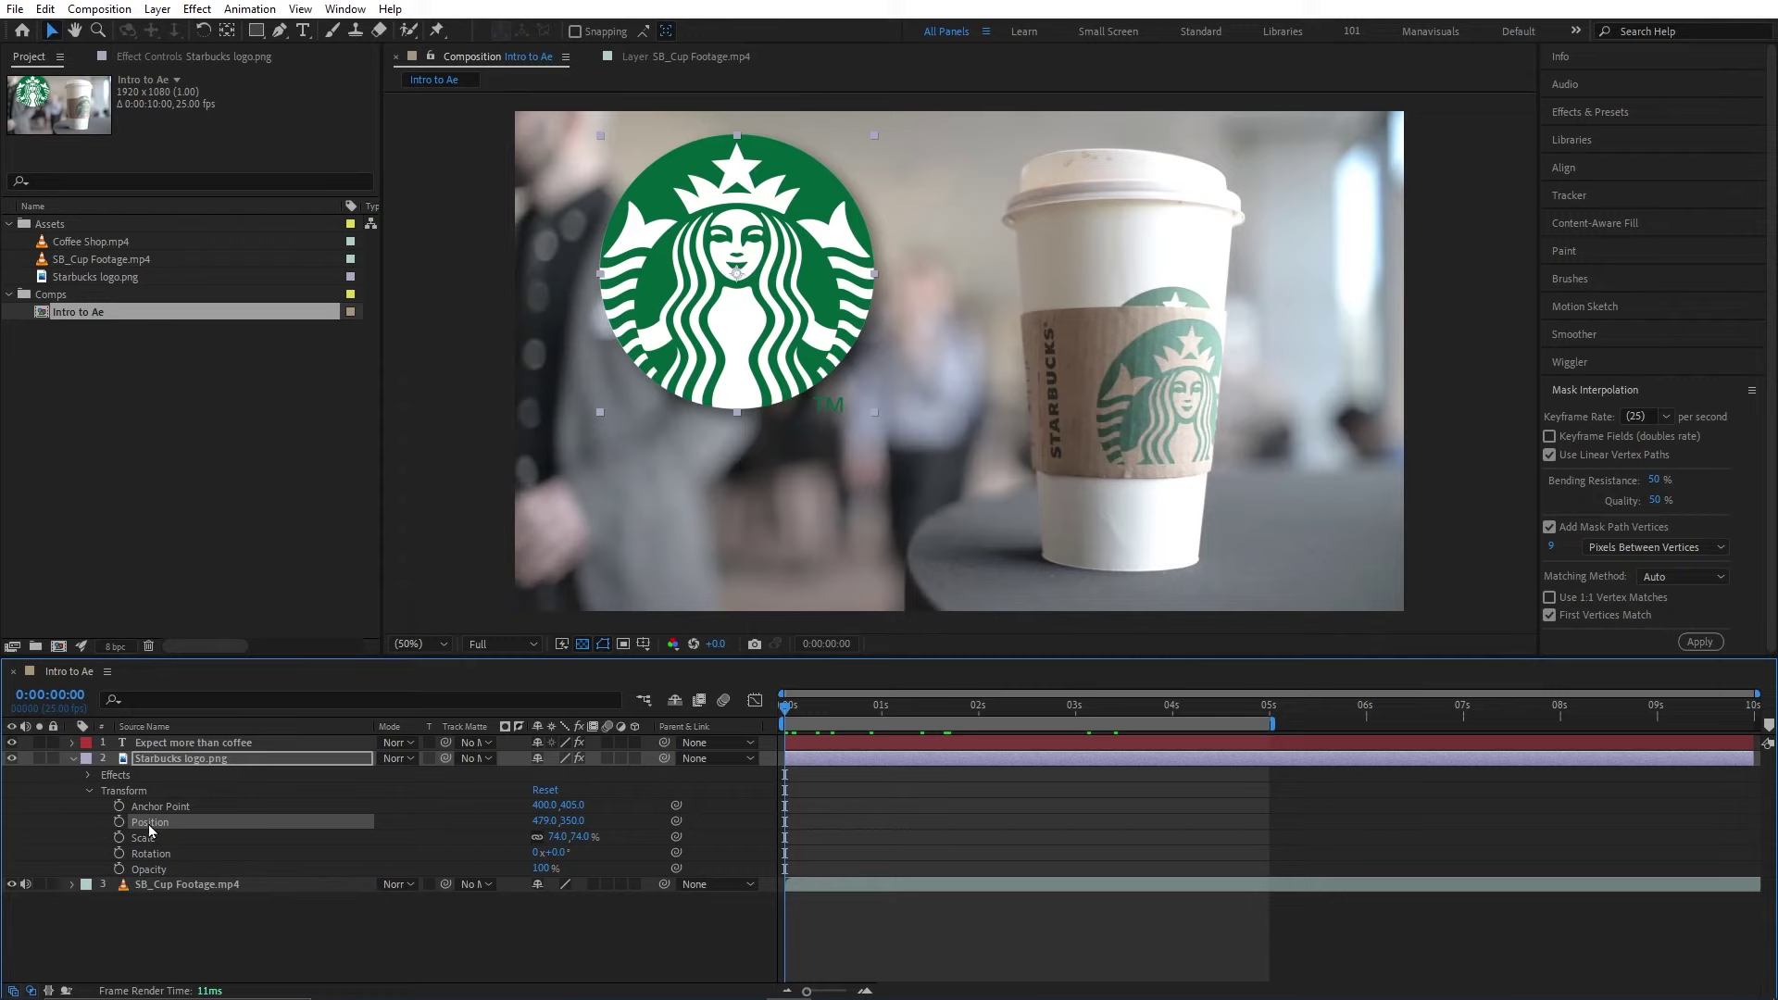
drag(572, 821, 611, 823)
drag(611, 822, 794, 841)
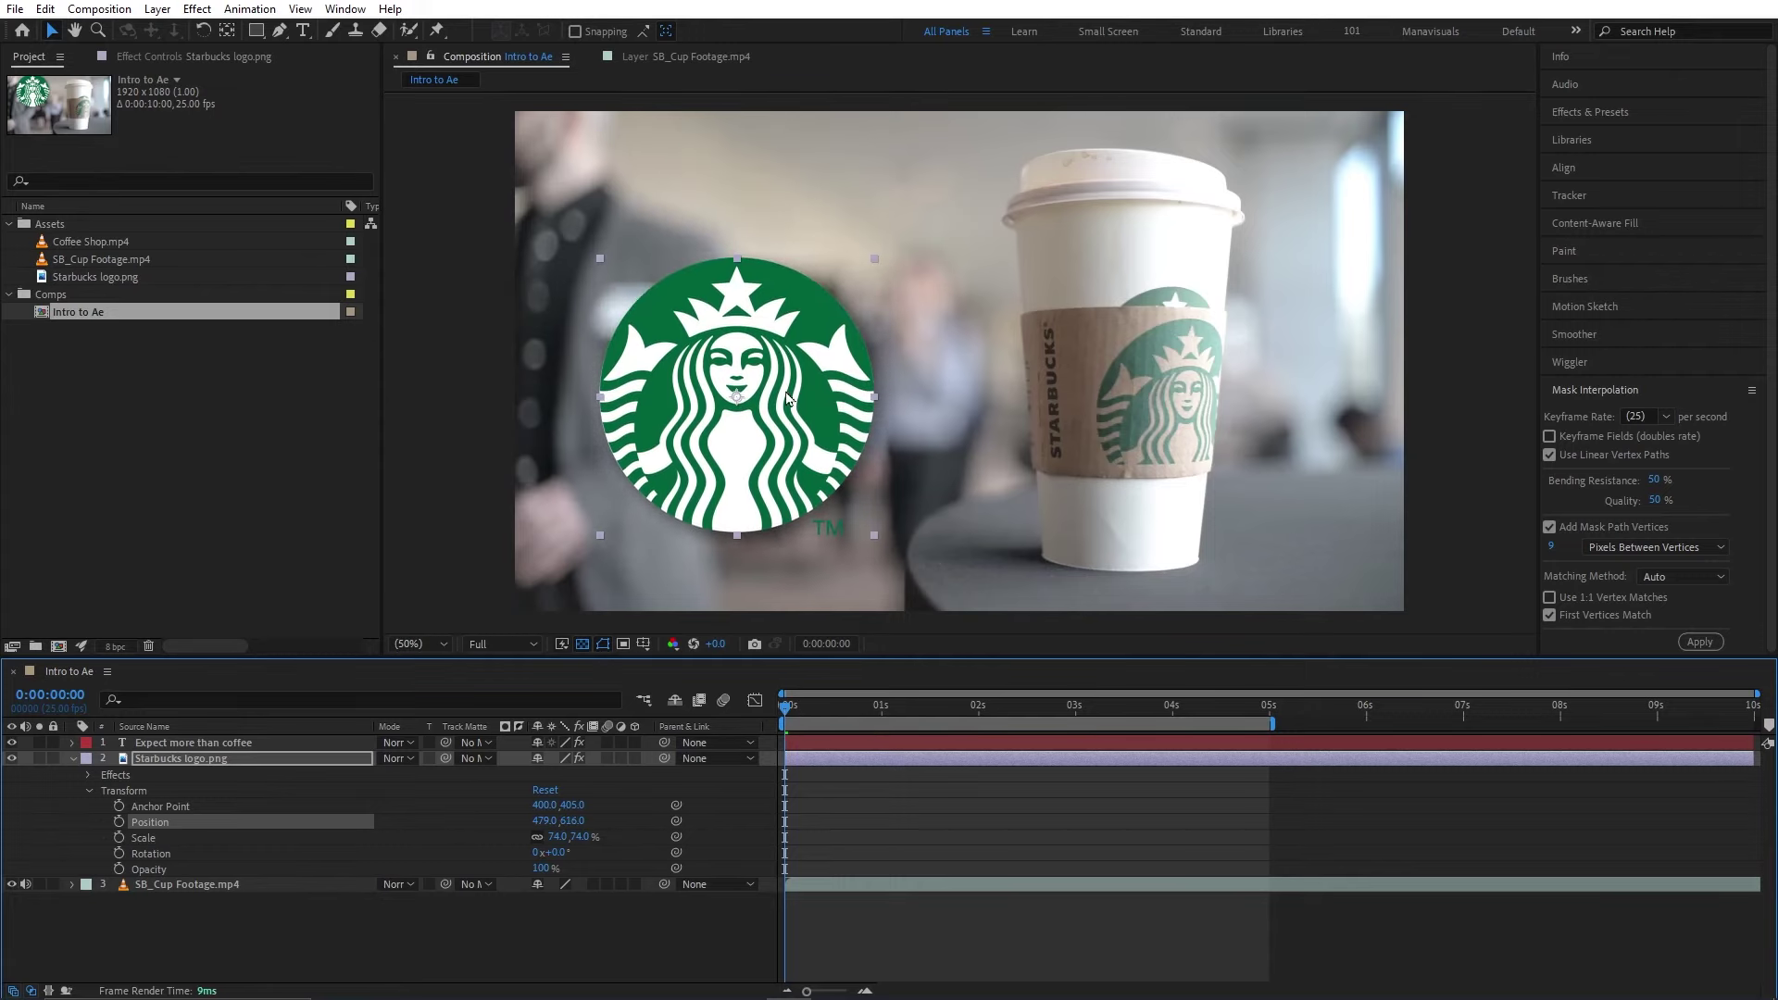
mouse_move(787, 398)
mouse_down()
mouse_move(769, 333)
mouse_move(797, 271)
mouse_move(772, 415)
mouse_up()
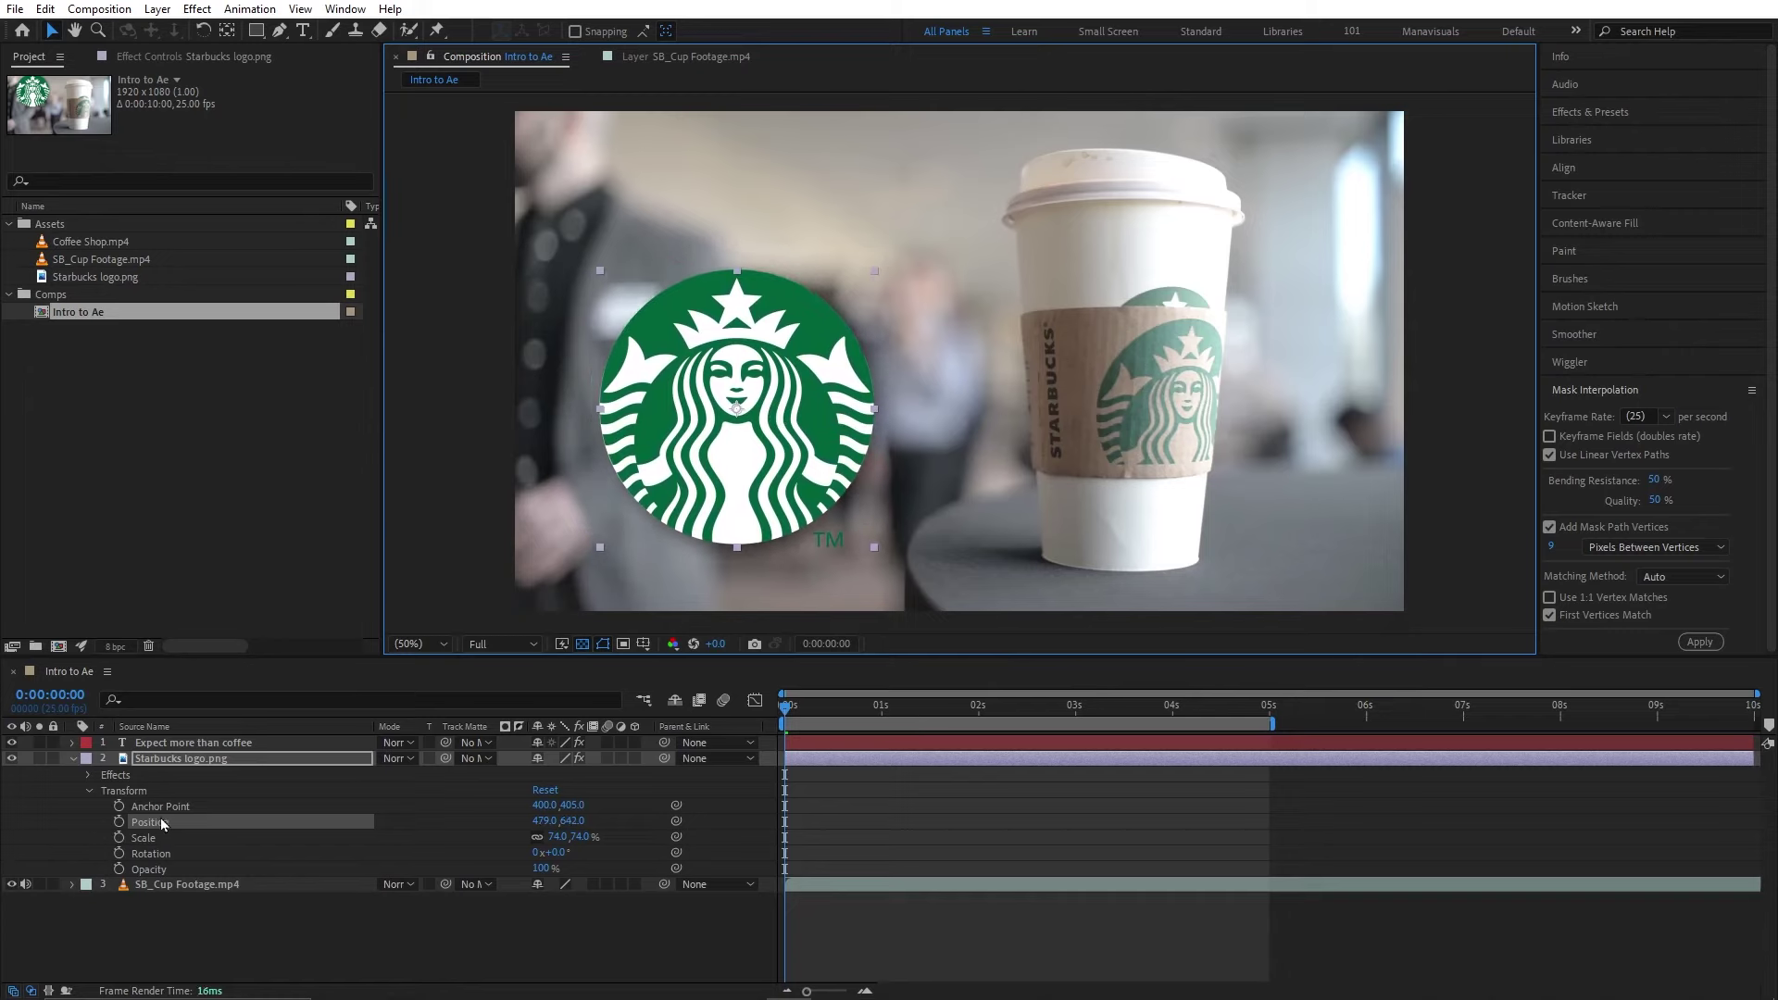
click(120, 821)
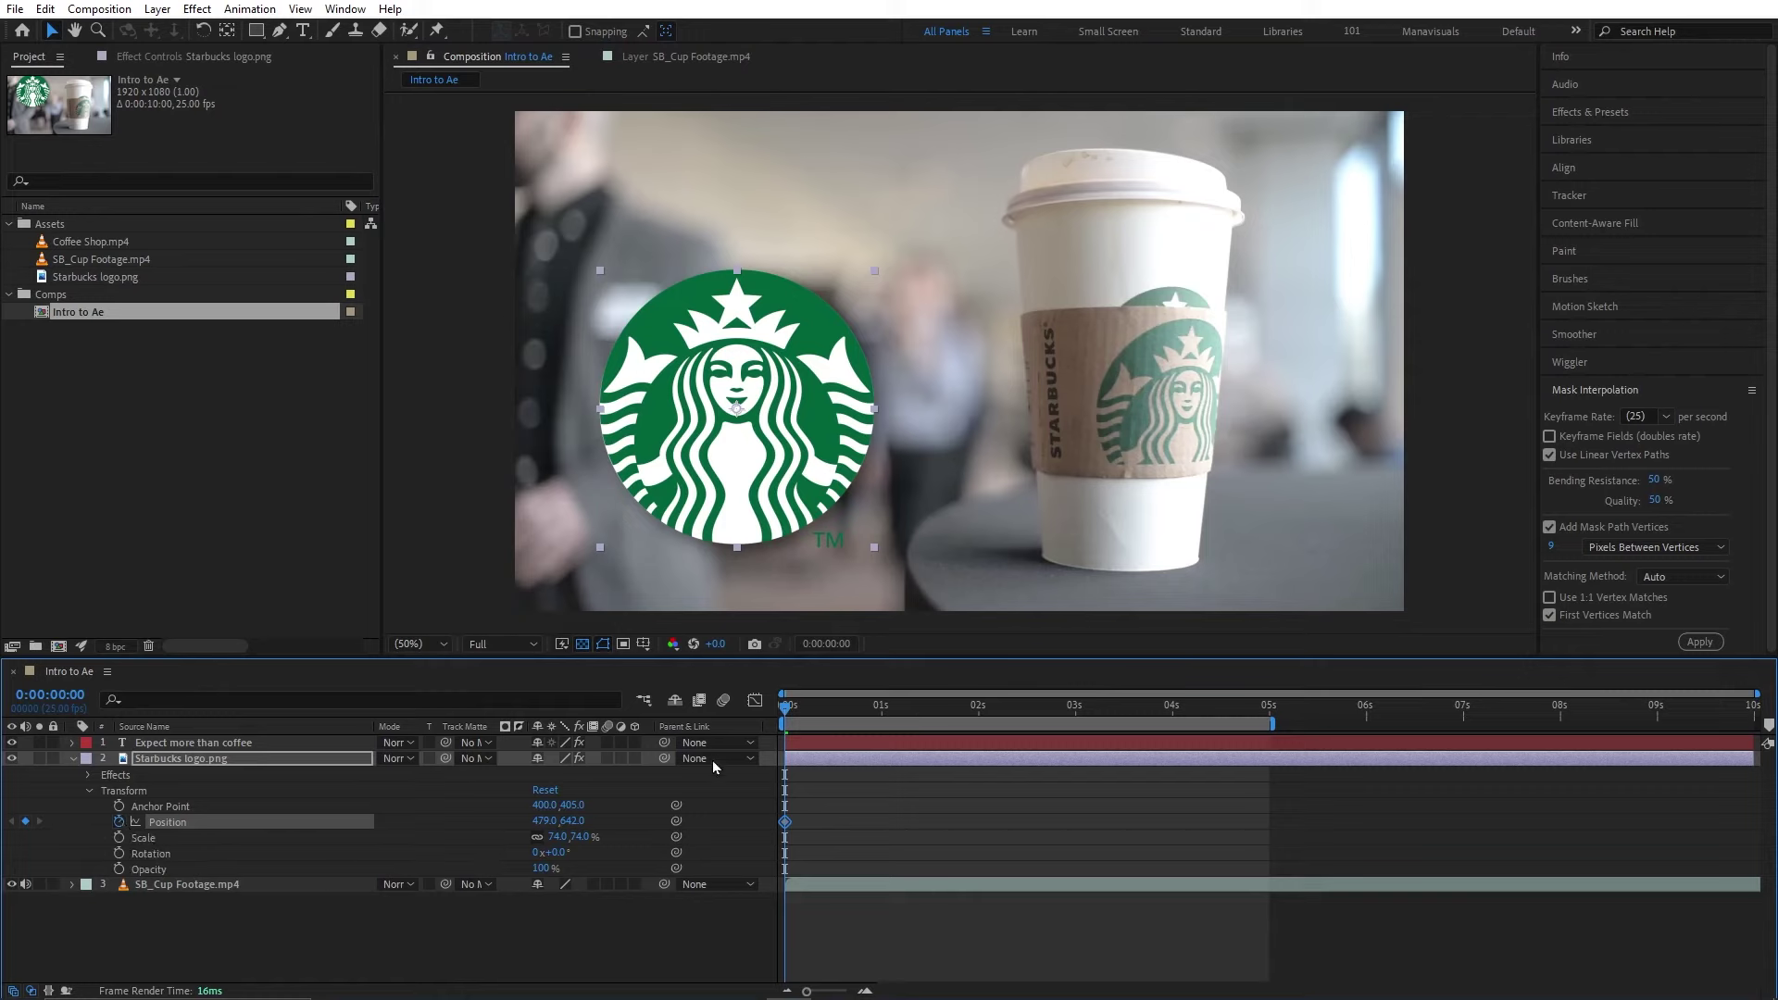
- At 0:00:02:00, raise the logo to 479,341 to add a second Position keyframe
drag(794, 709, 819, 708)
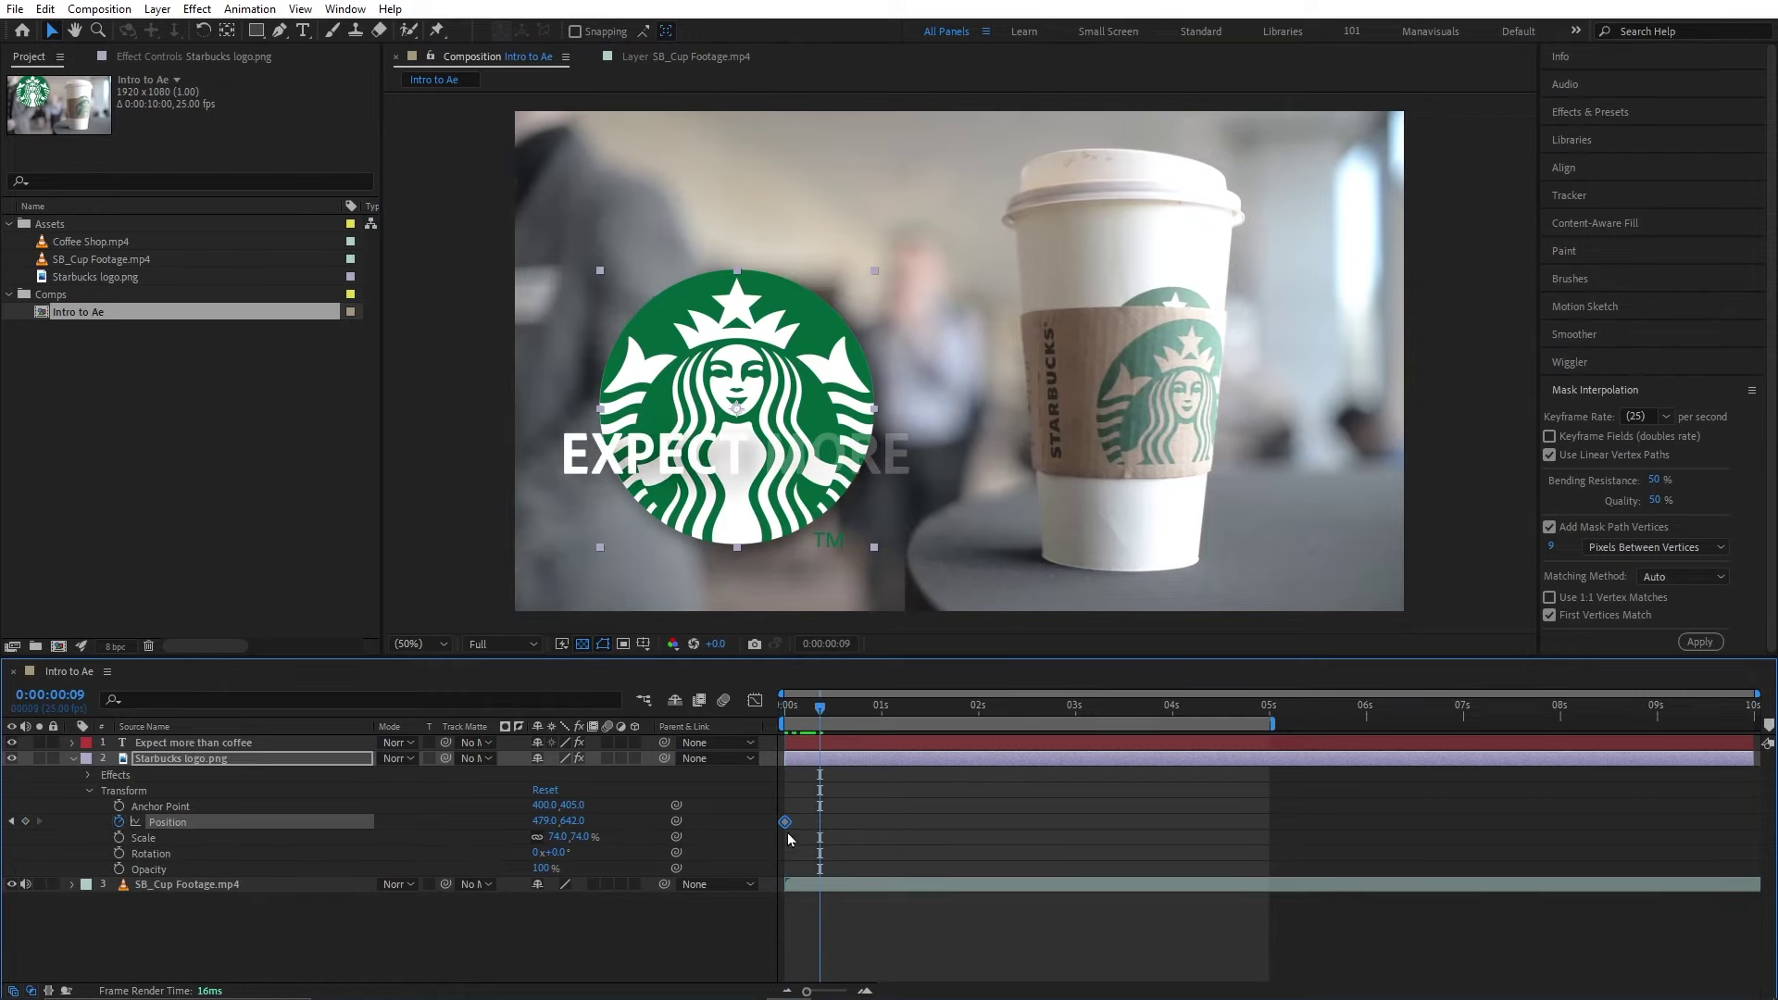
mouse_move(788, 831)
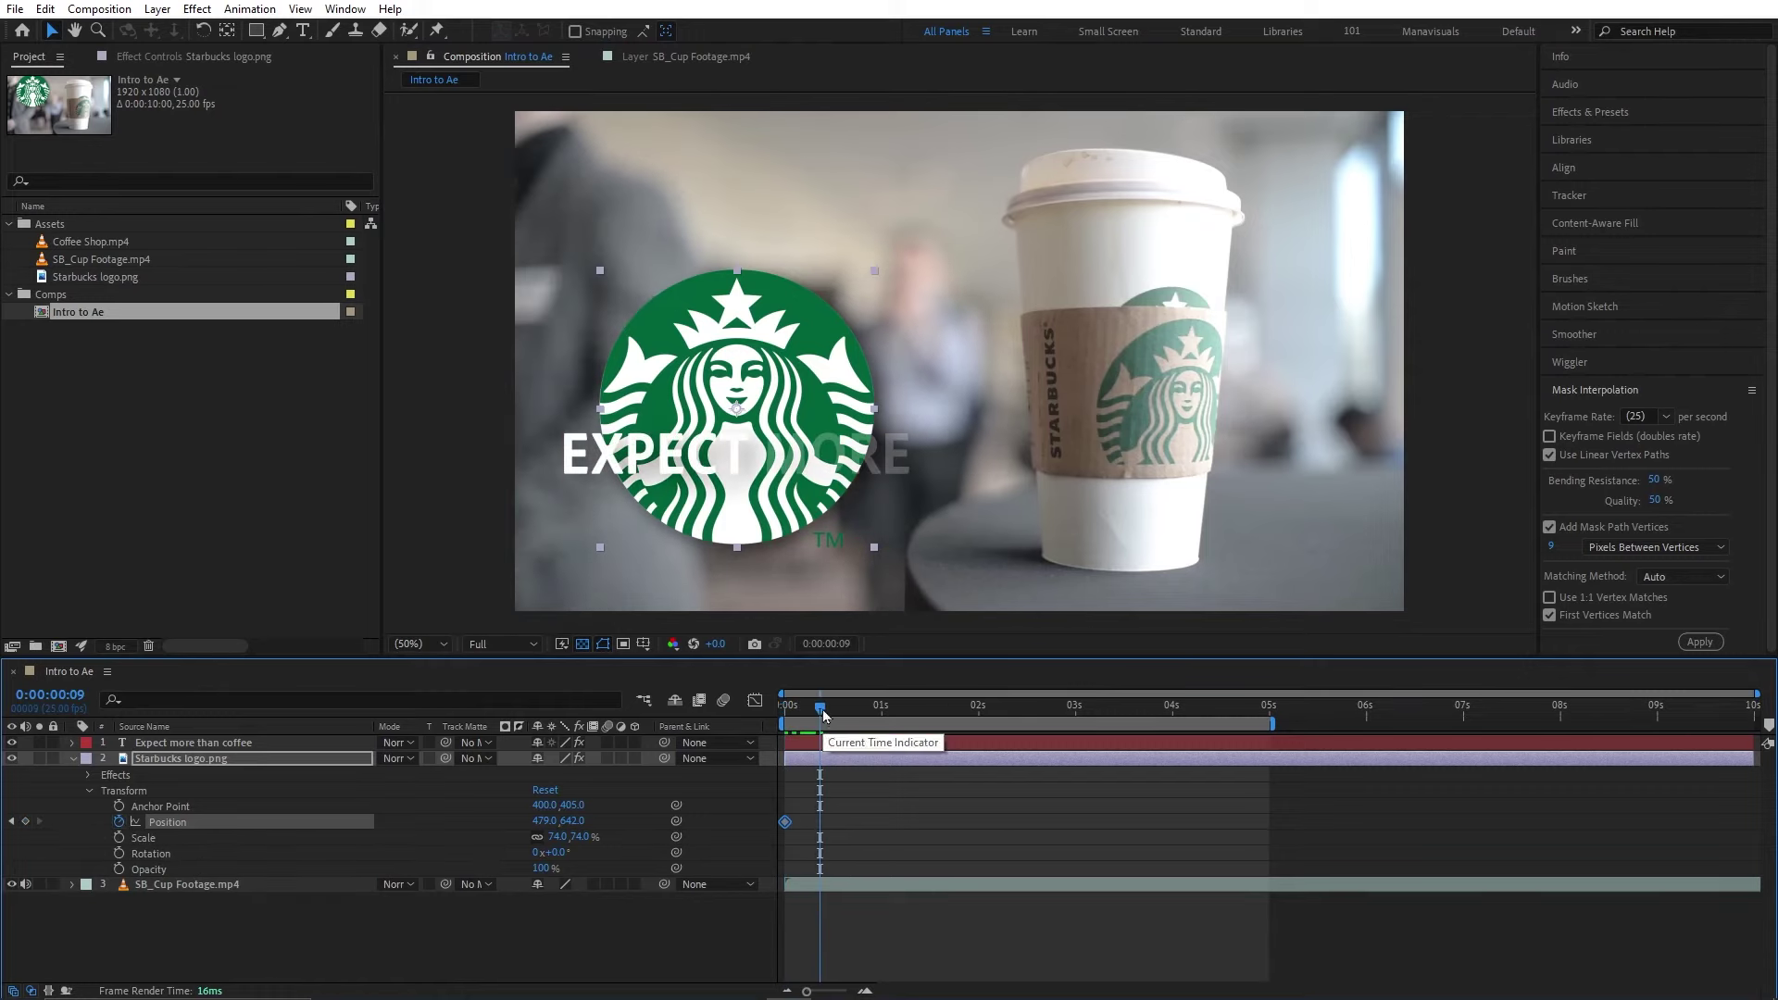
drag(820, 709, 978, 710)
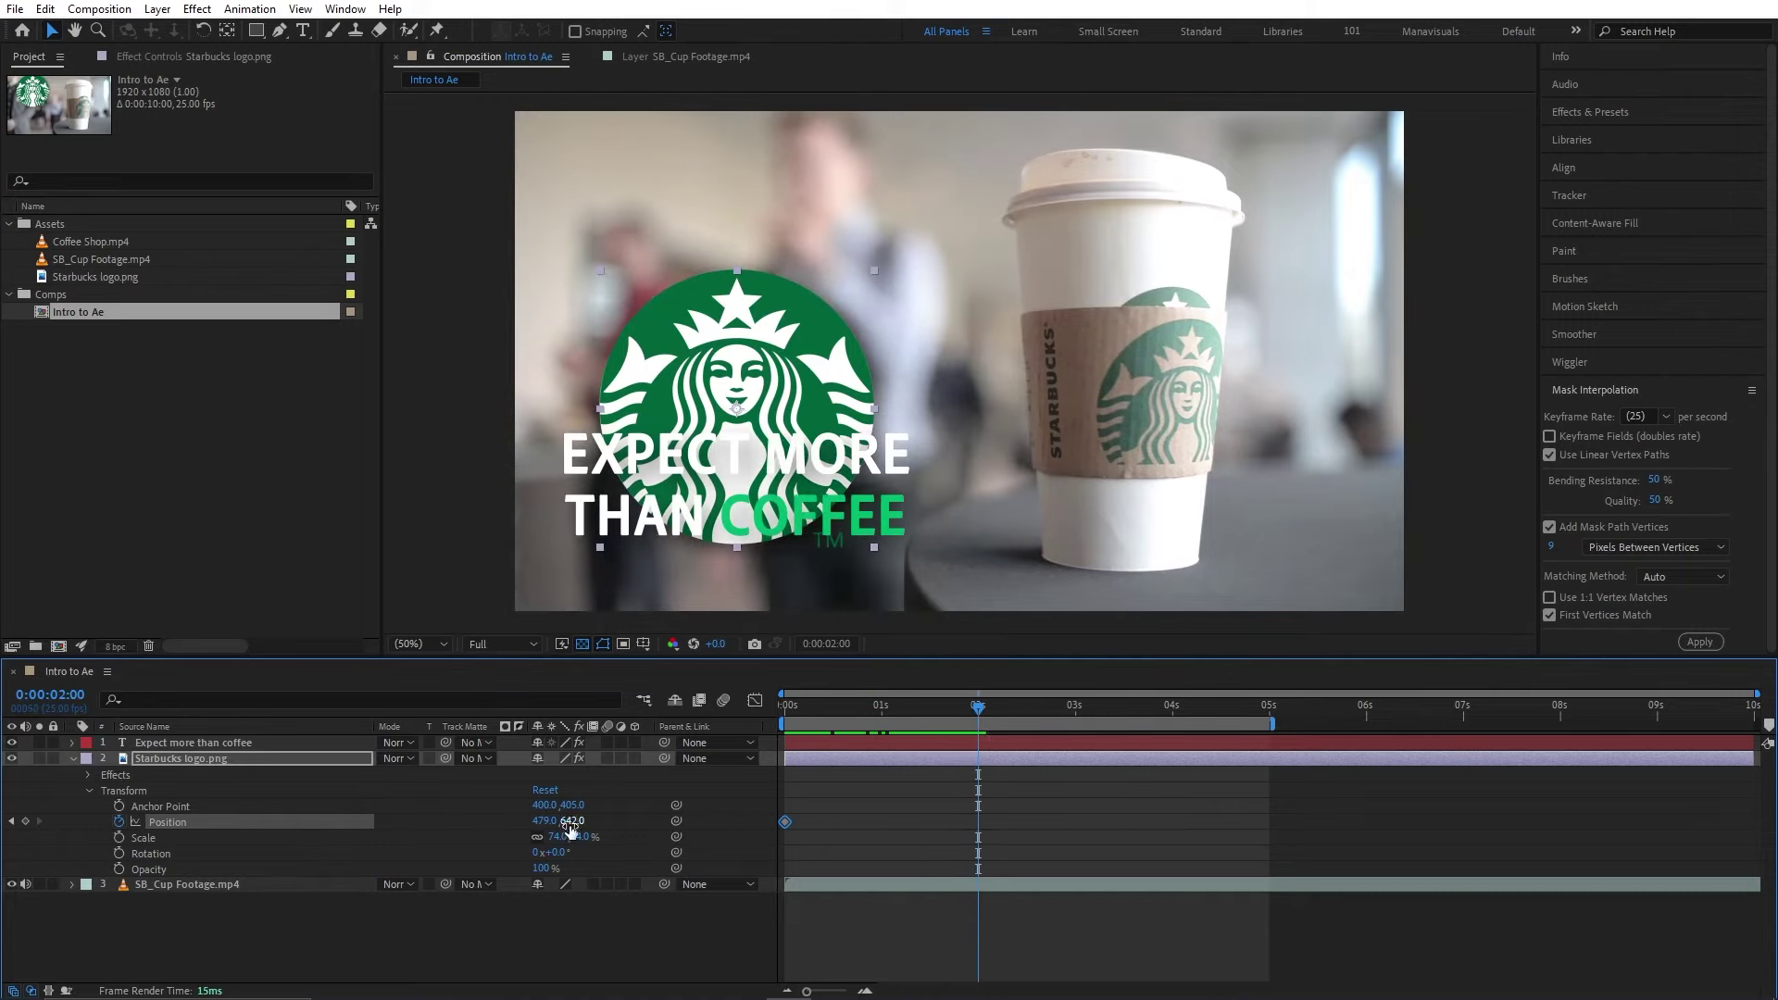
mouse_move(575, 821)
mouse_down()
mouse_move(436, 808)
mouse_move(1012, 839)
mouse_up()
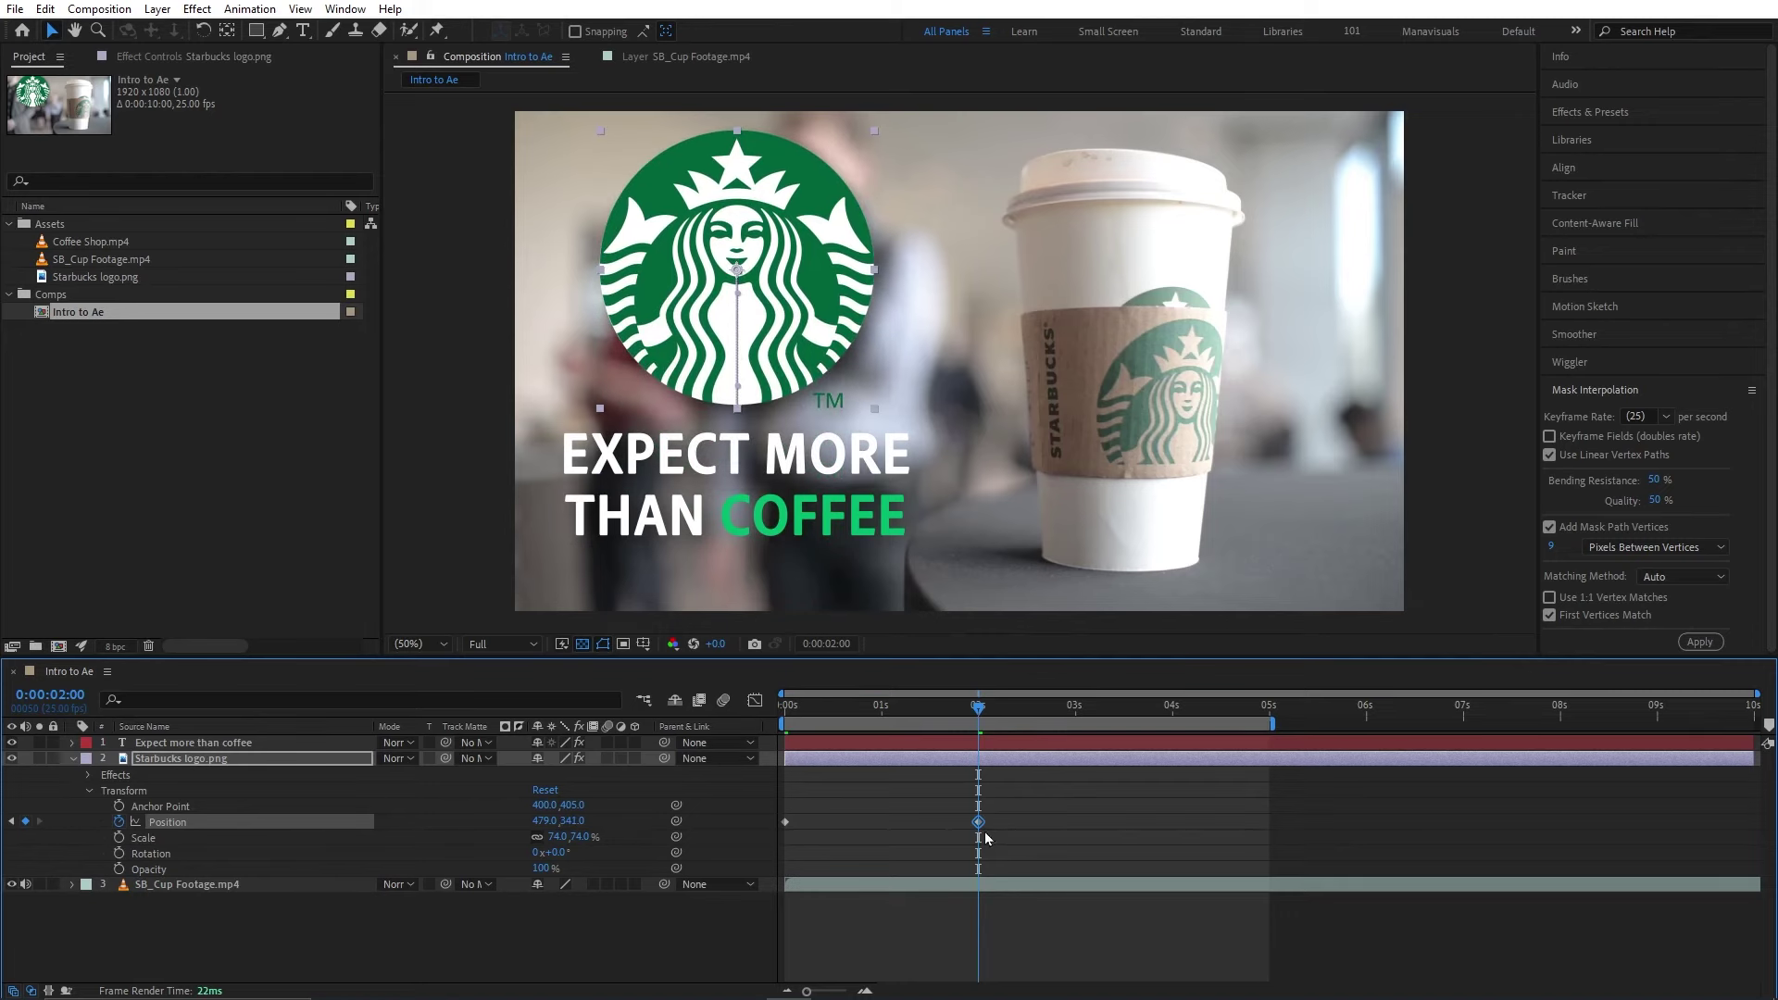
click(790, 710)
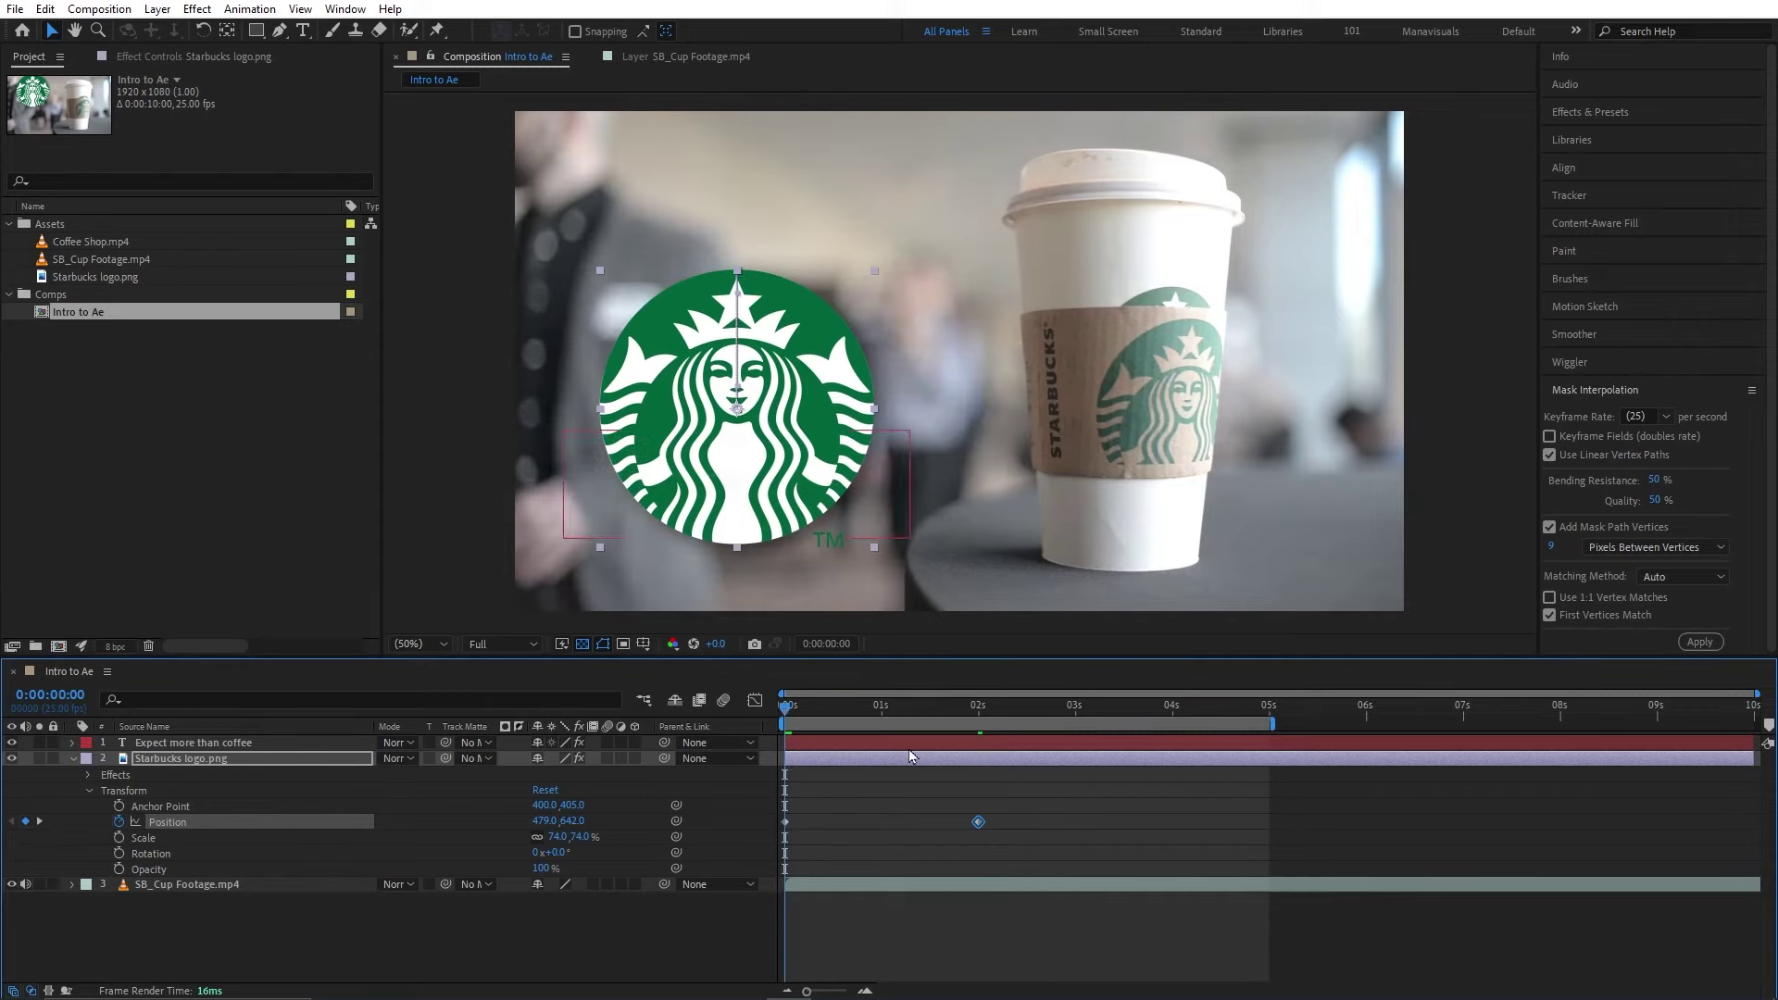
- Undo, preview the intro, and drag the logo's rise keyframe earlier toward 1 second
key(ctrl+z)
drag(826, 713, 758, 709)
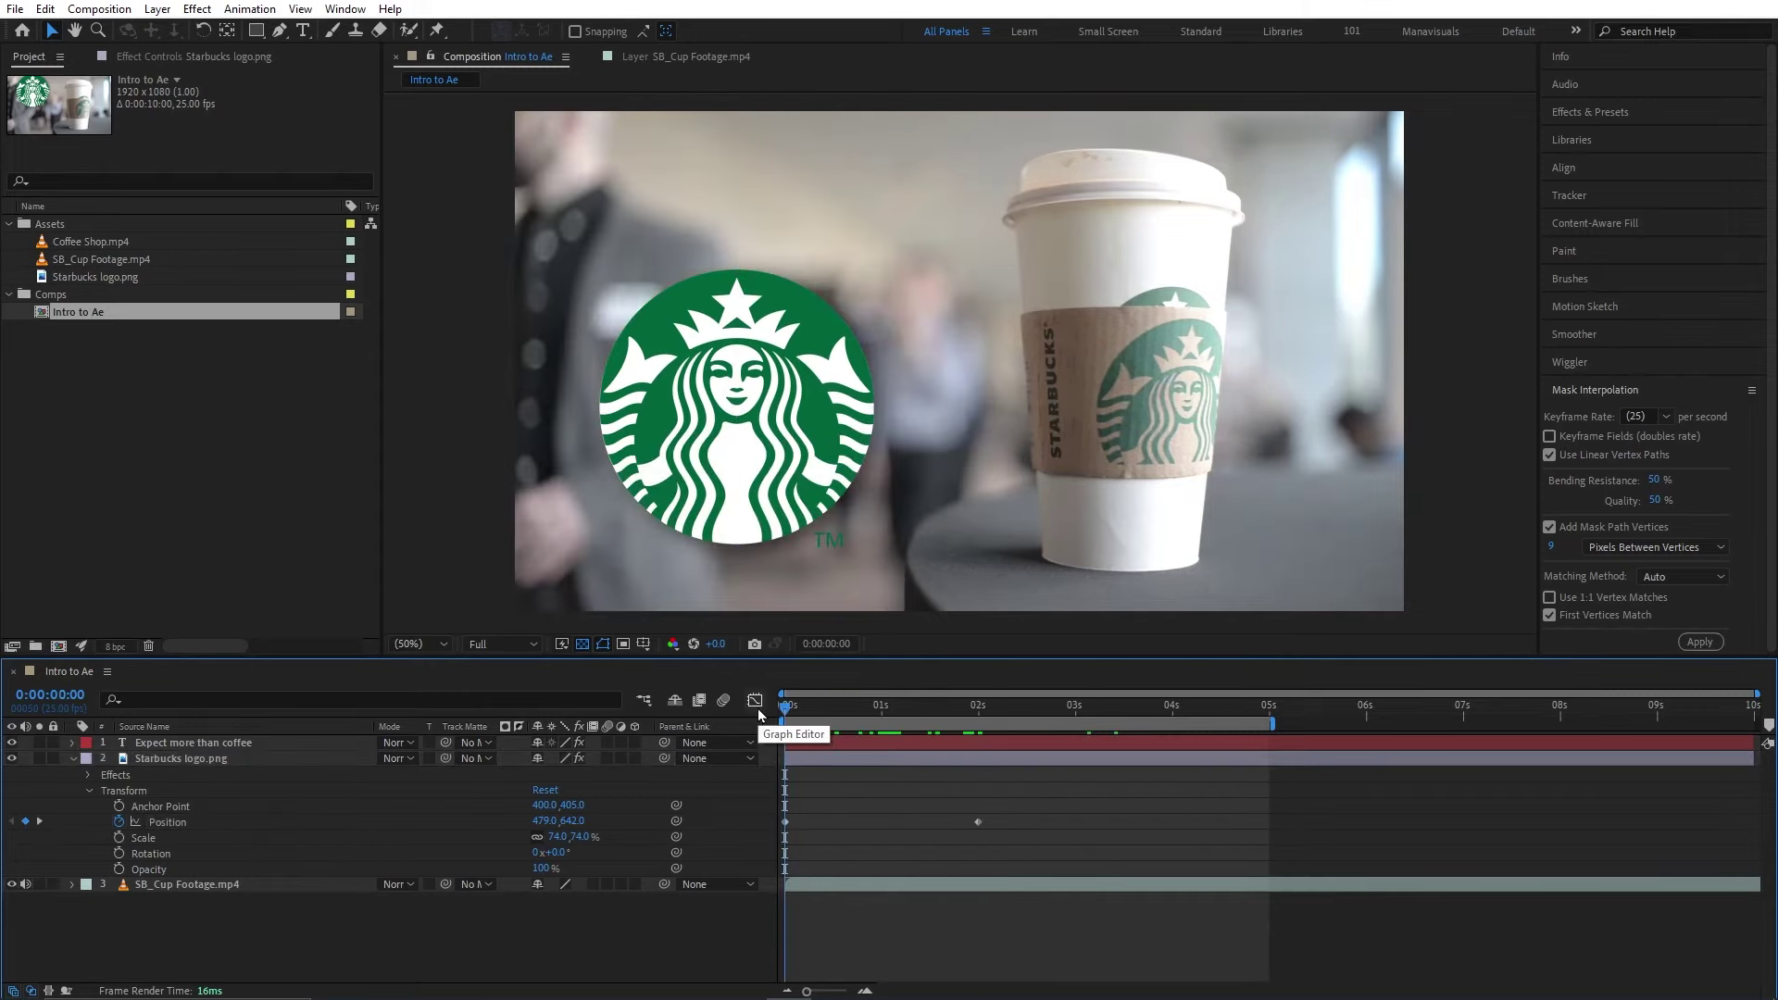
key(space)
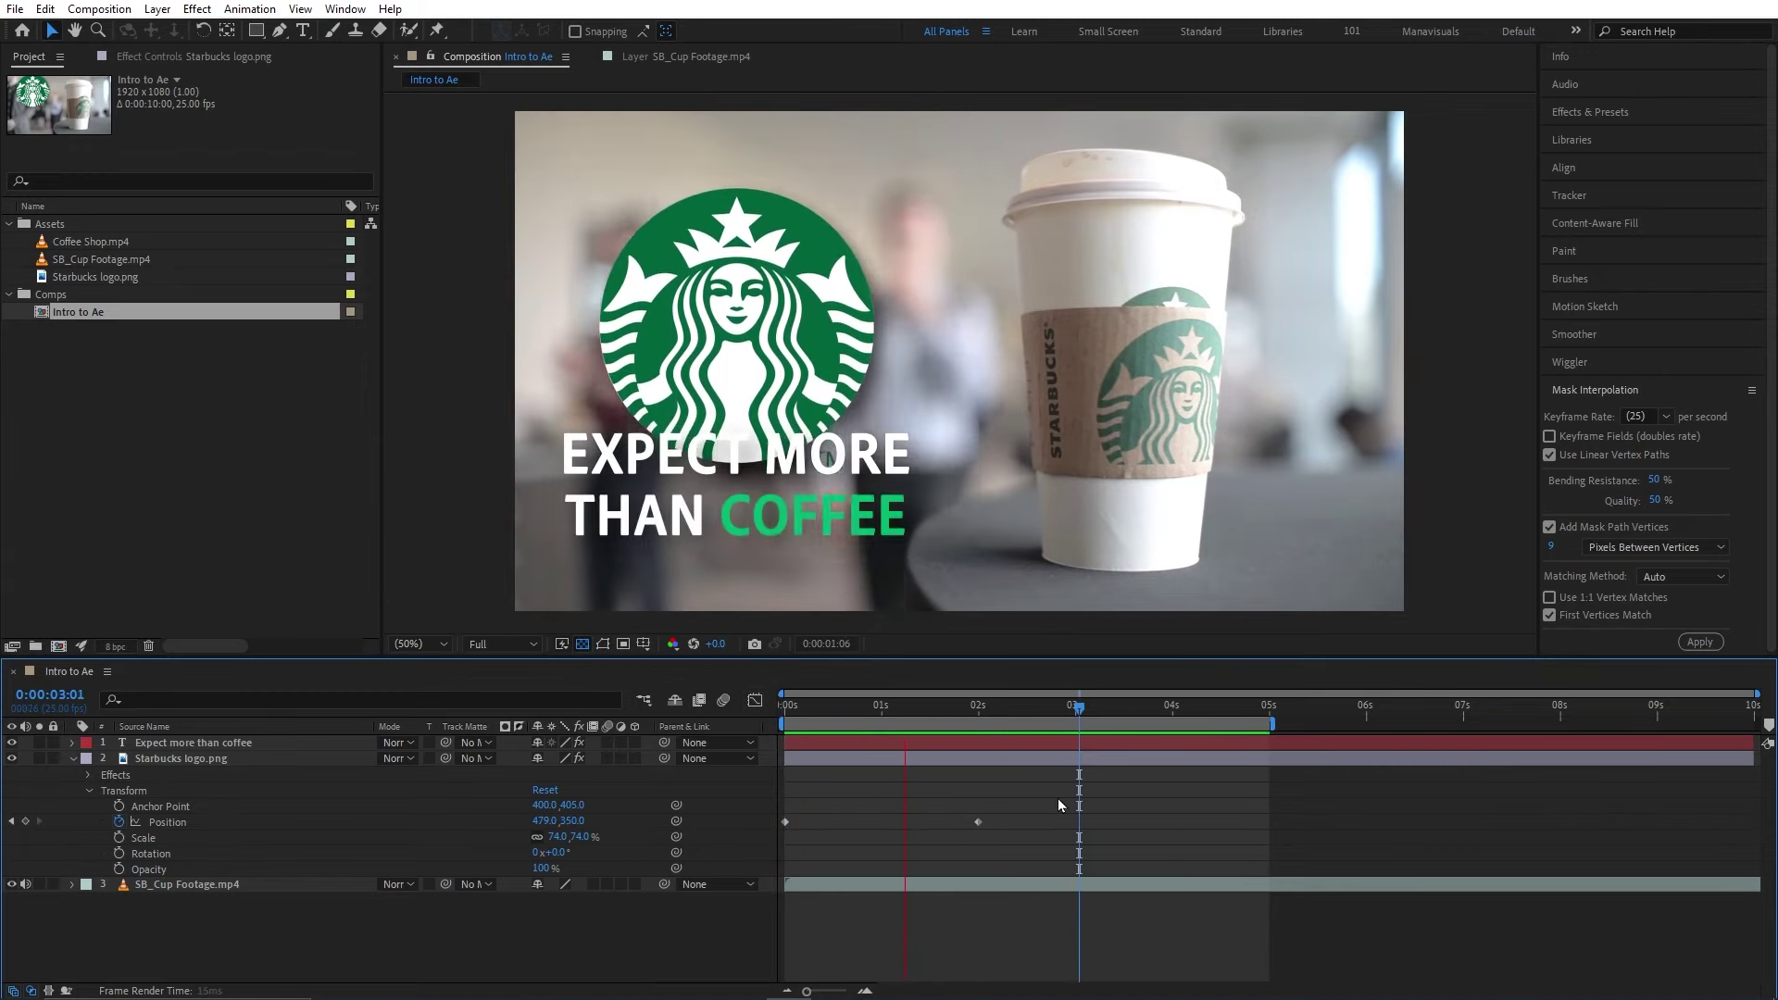
click(886, 709)
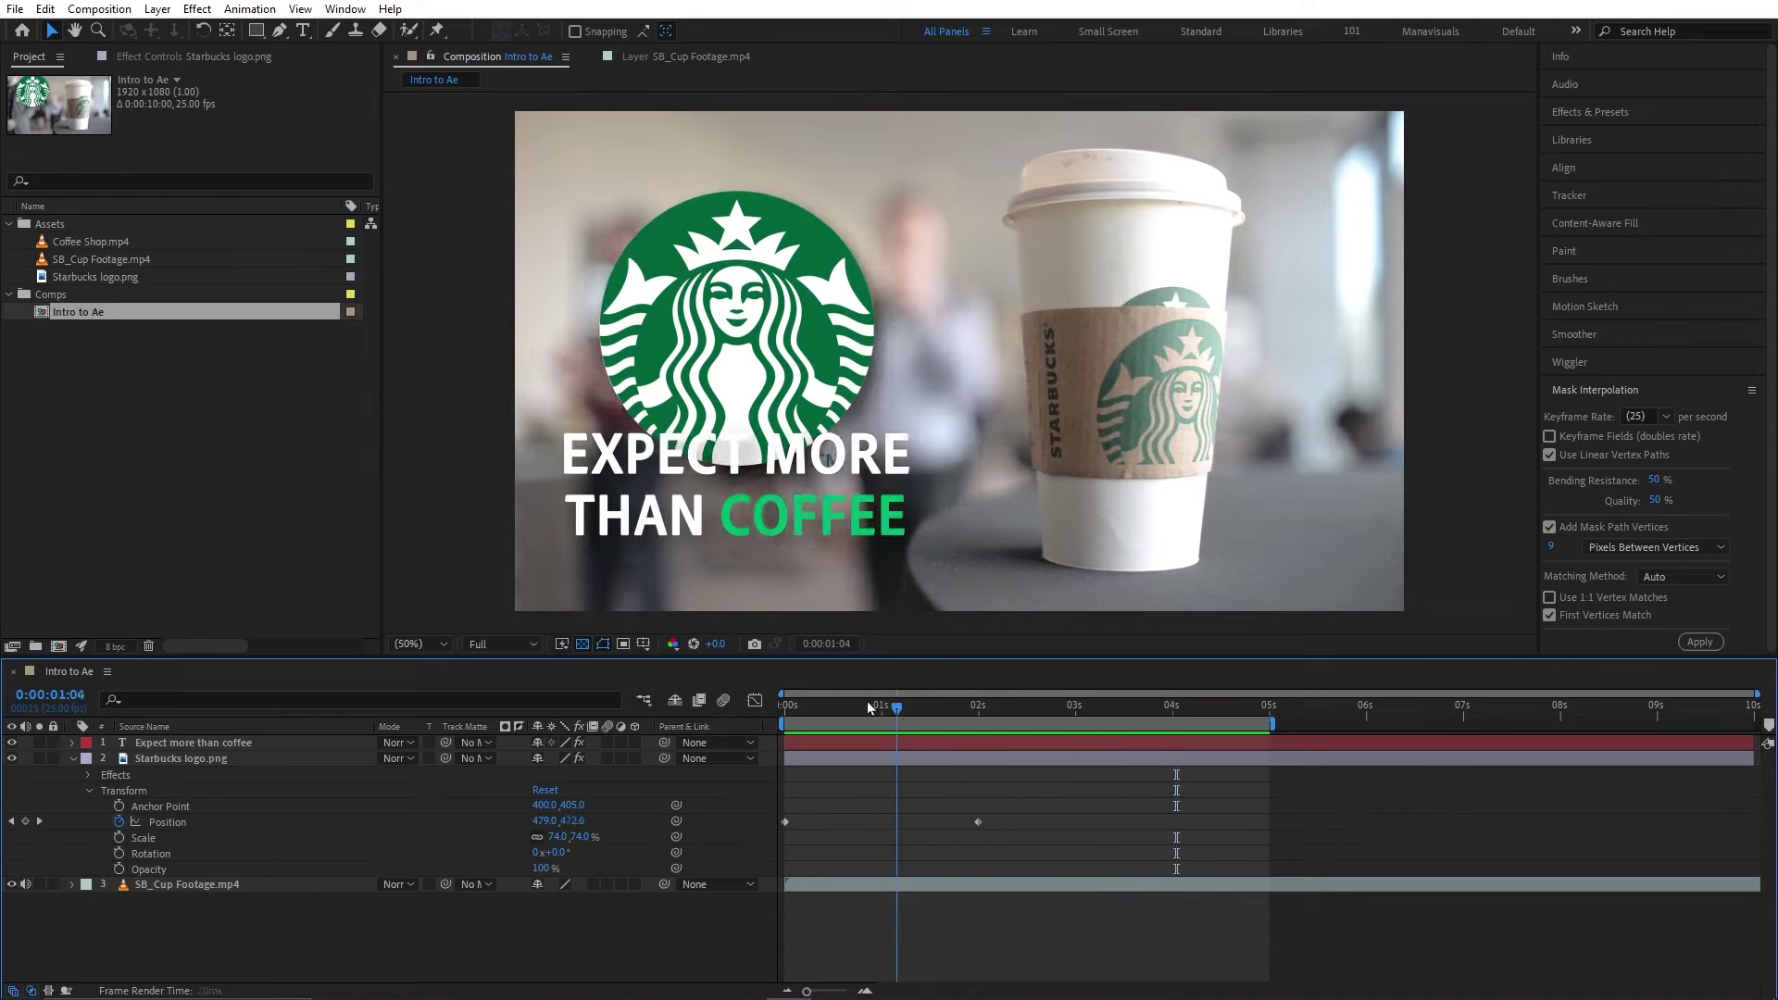
drag(896, 708, 926, 709)
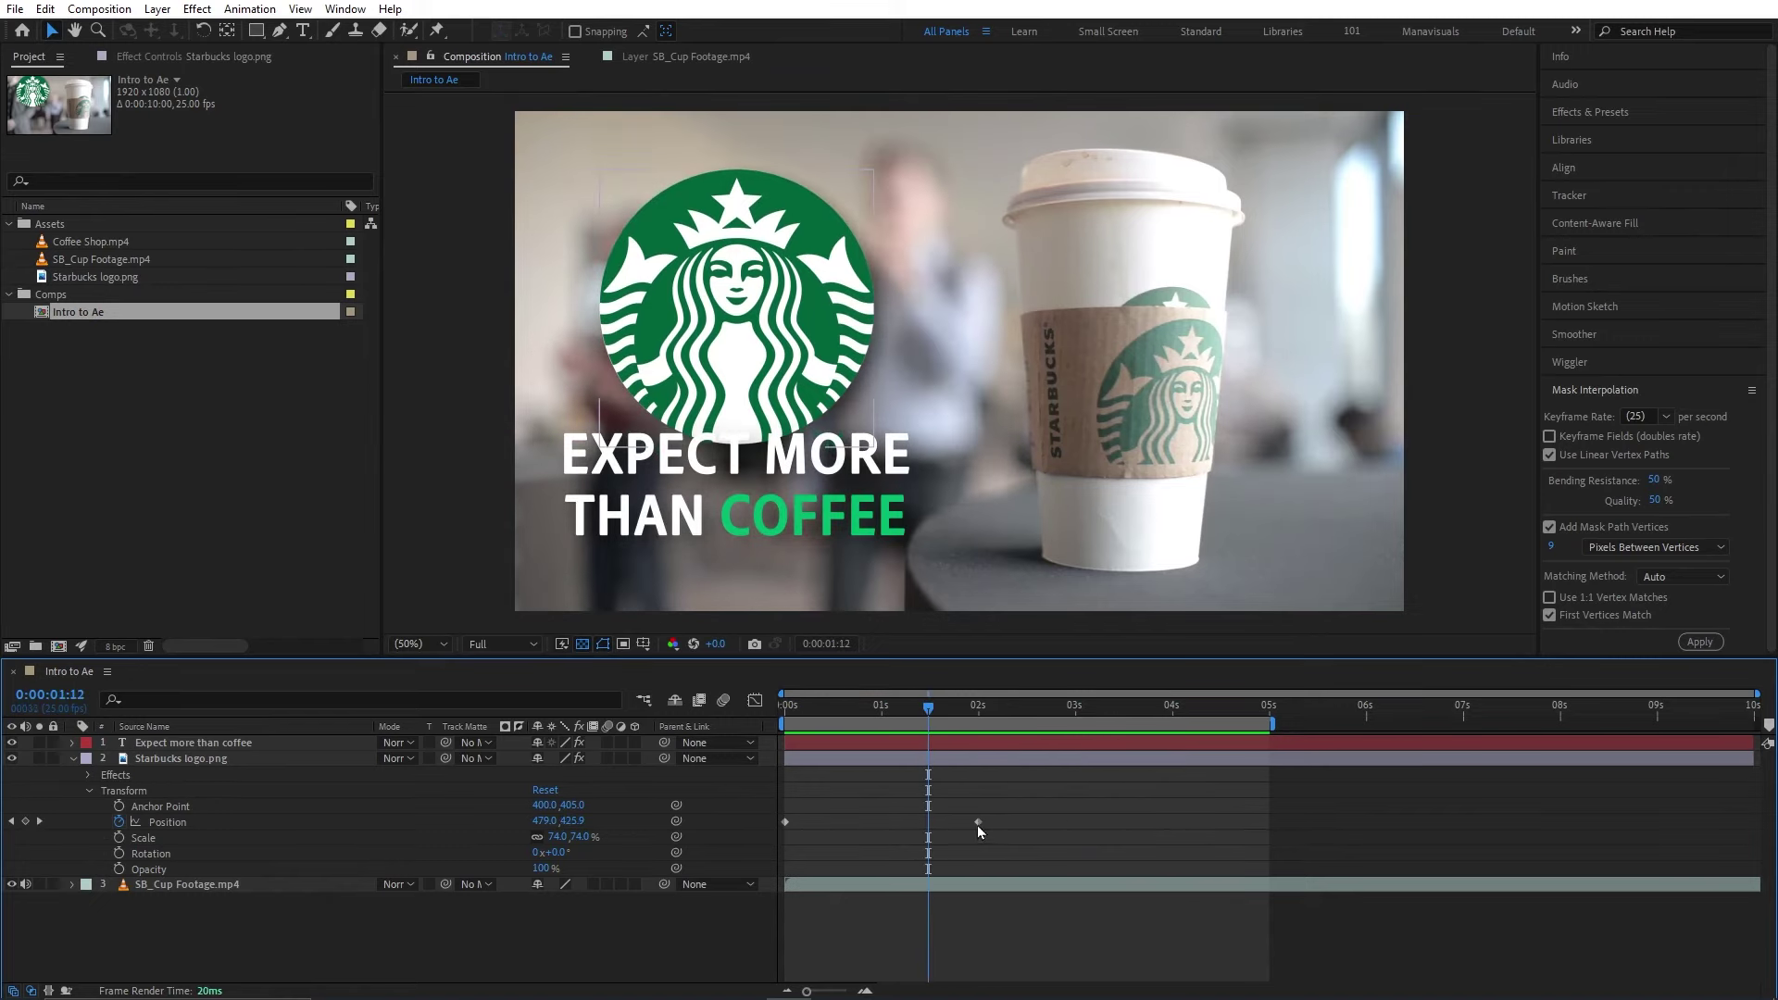
drag(978, 823, 882, 824)
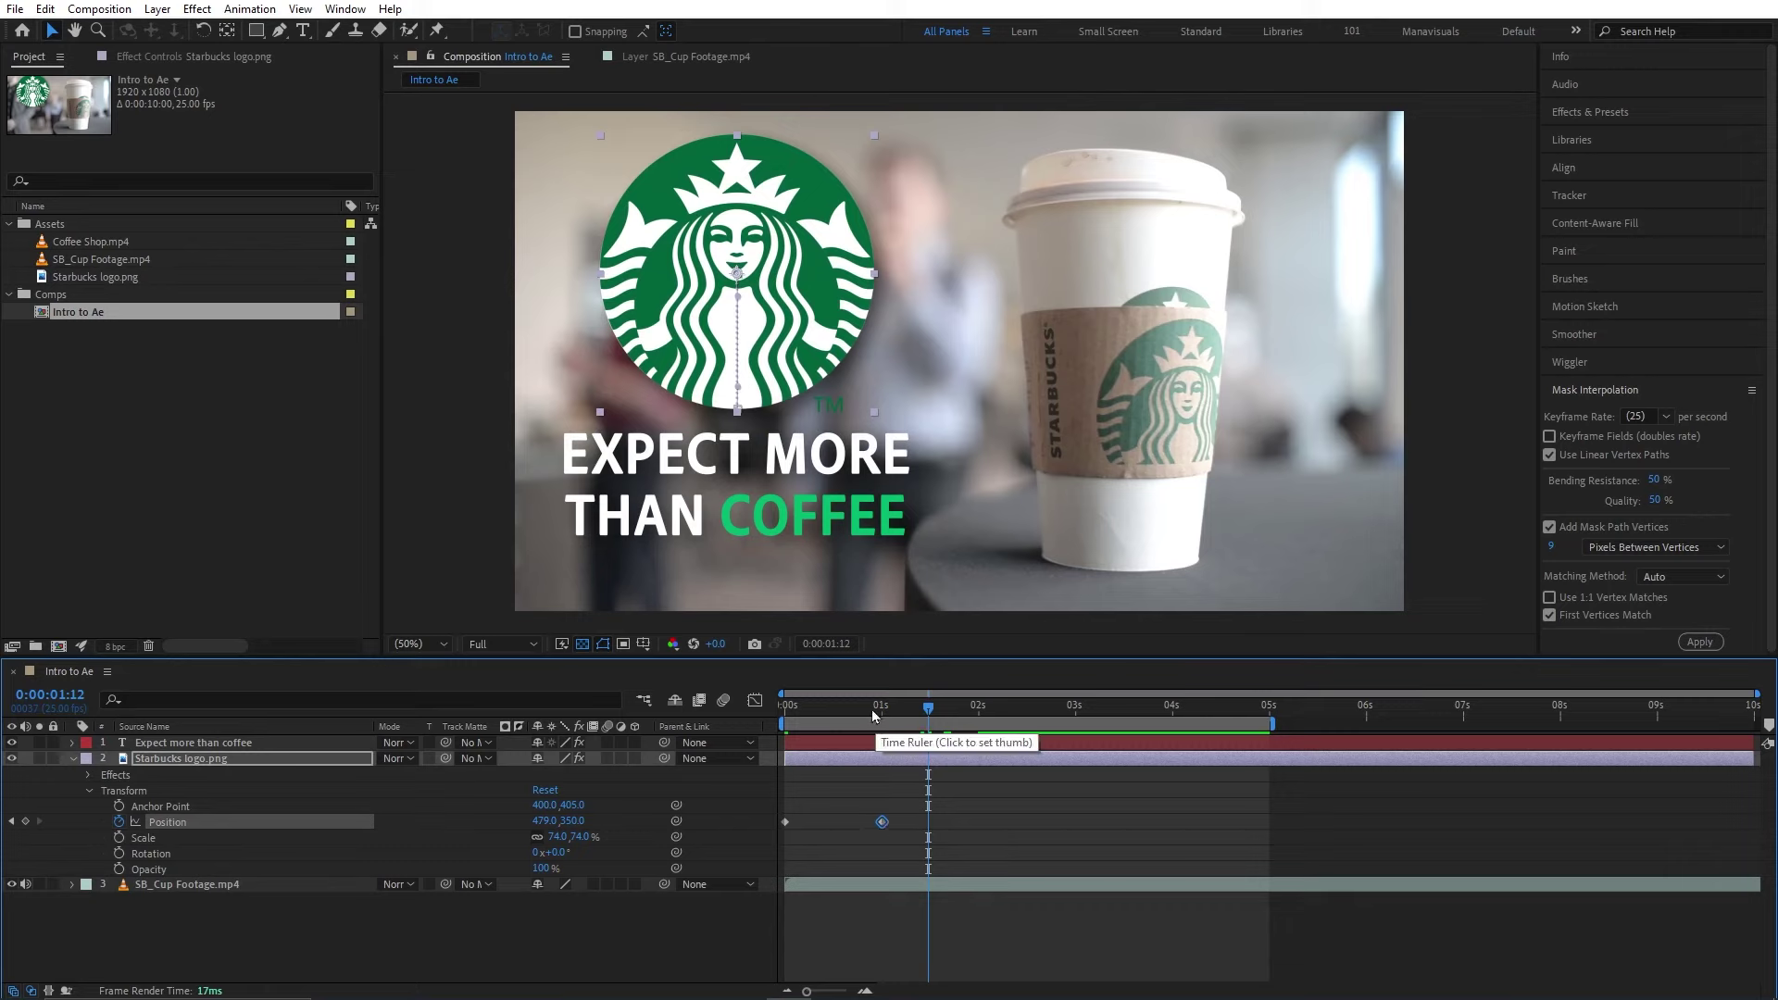
drag(880, 709, 819, 706)
key(space)
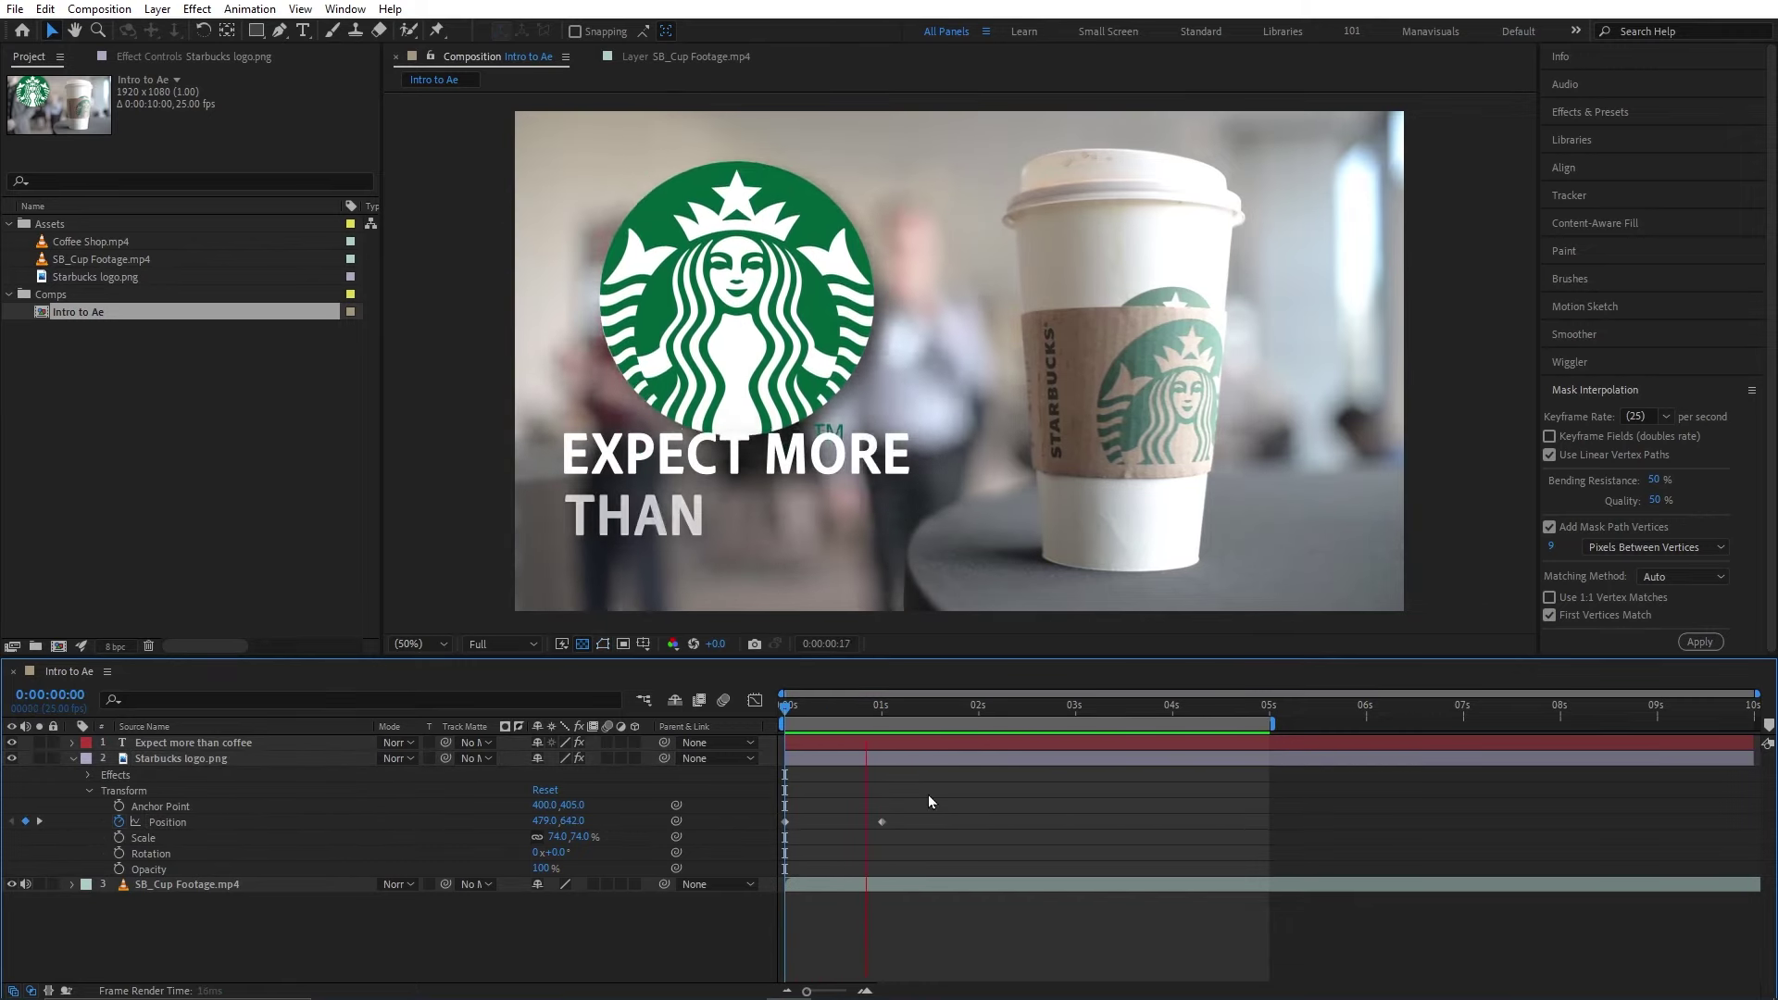
- Try the rise keyframe near 4 seconds, settle it back at 1 second, and select both Position keyframes
drag(883, 822, 1236, 825)
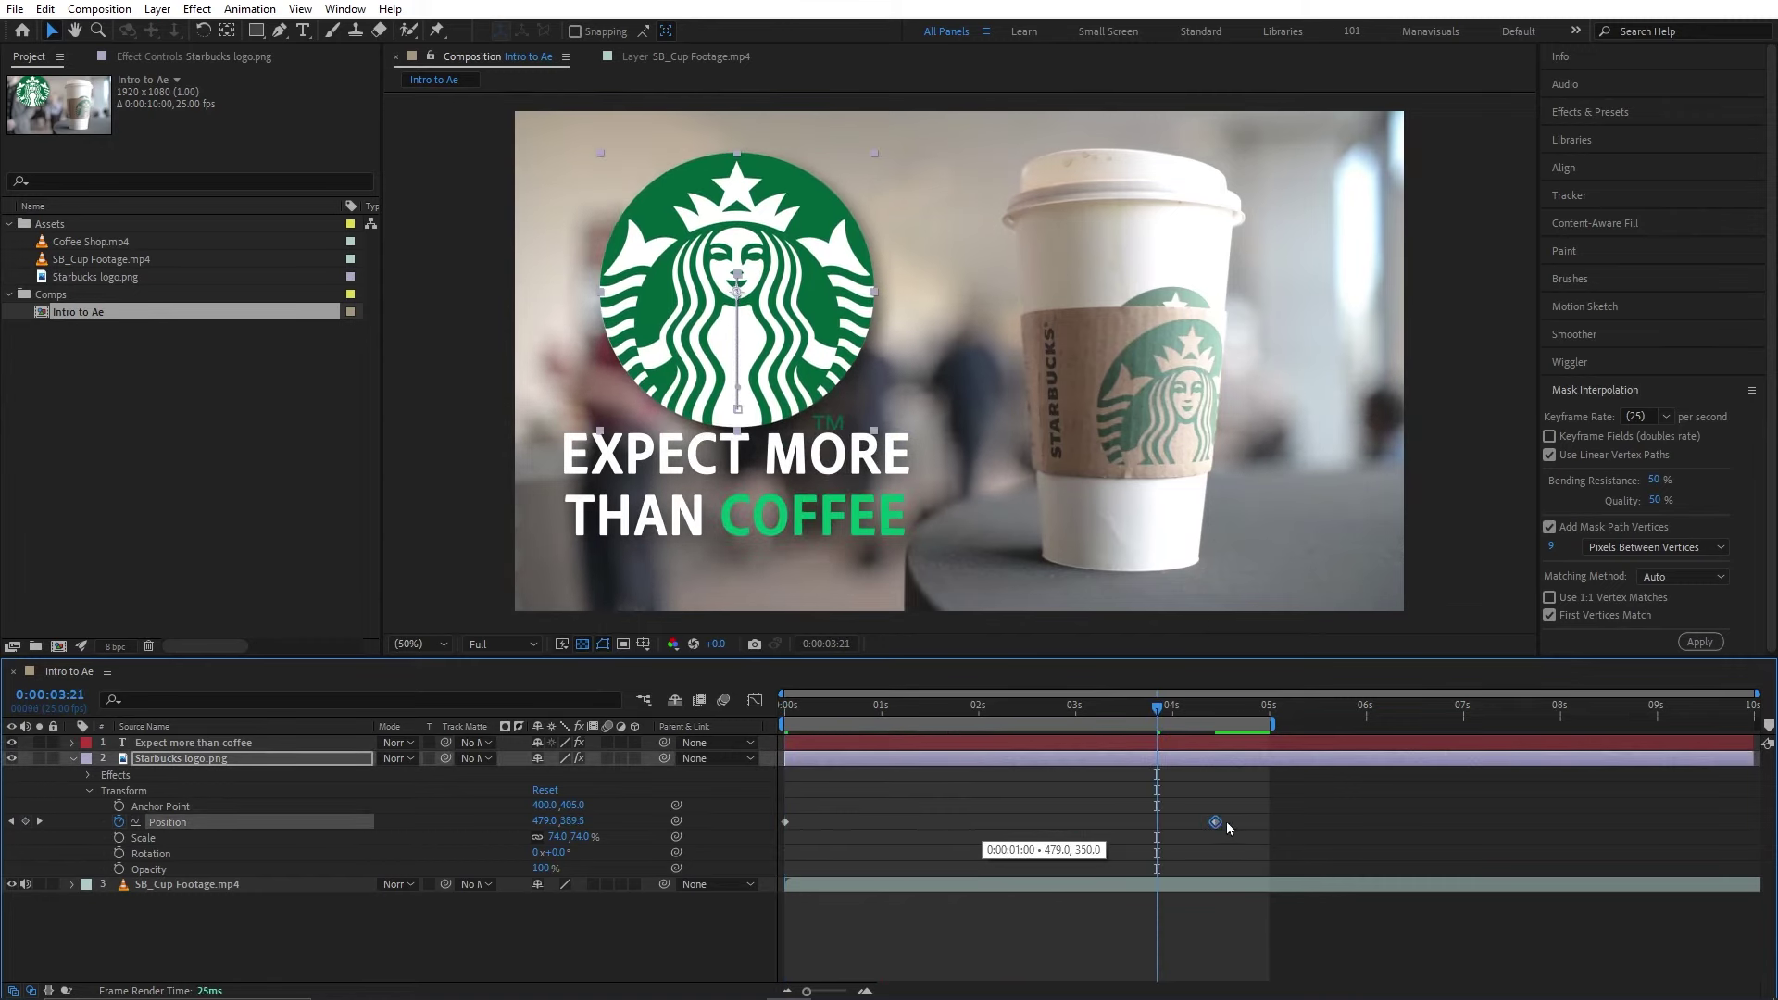
key(space)
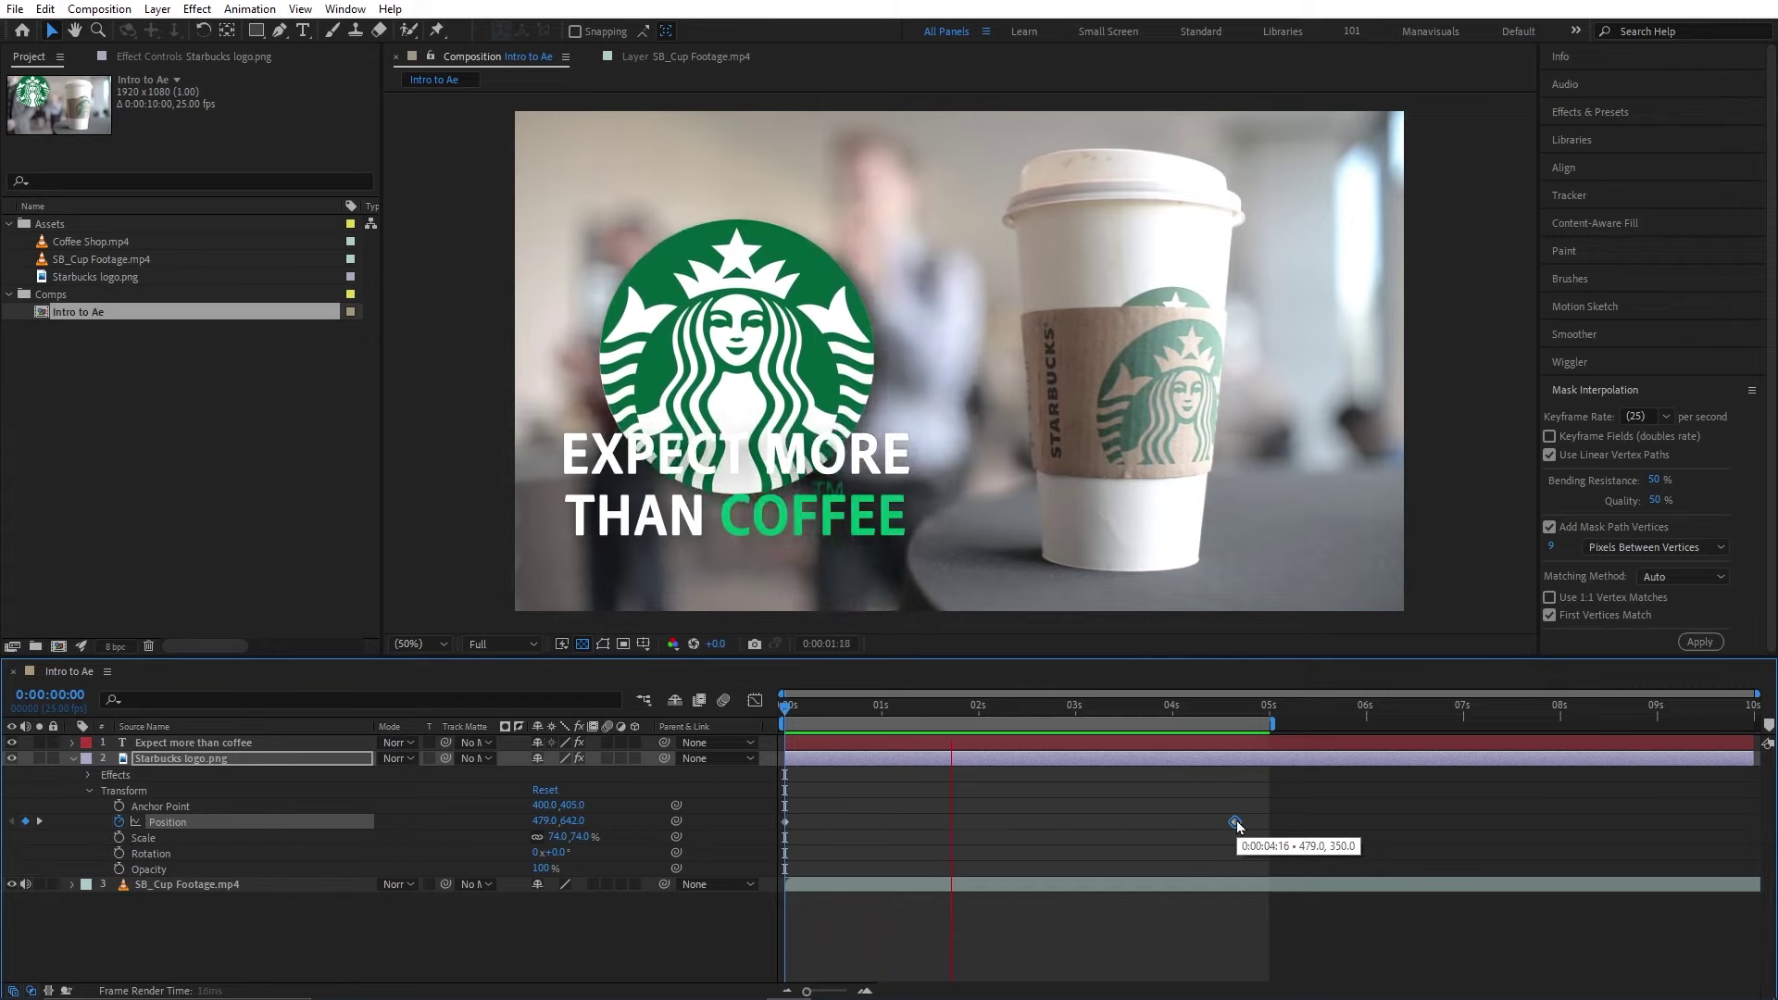
drag(1237, 825, 881, 823)
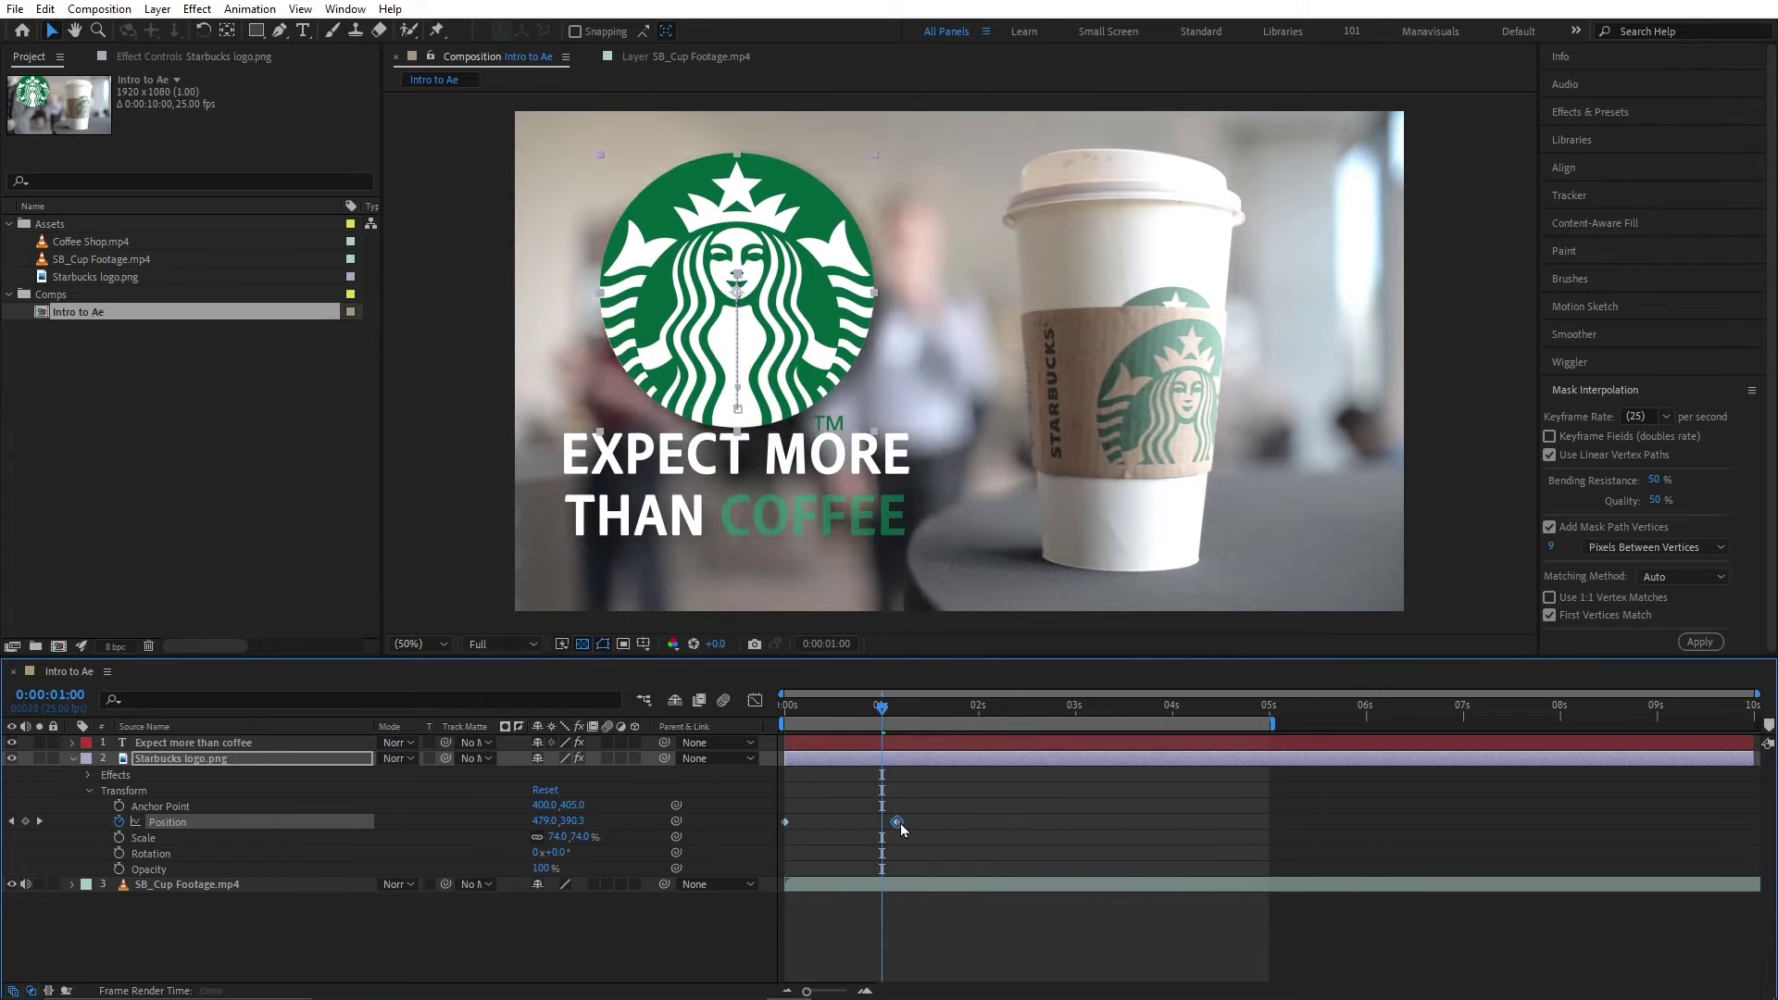
click(922, 765)
key(space)
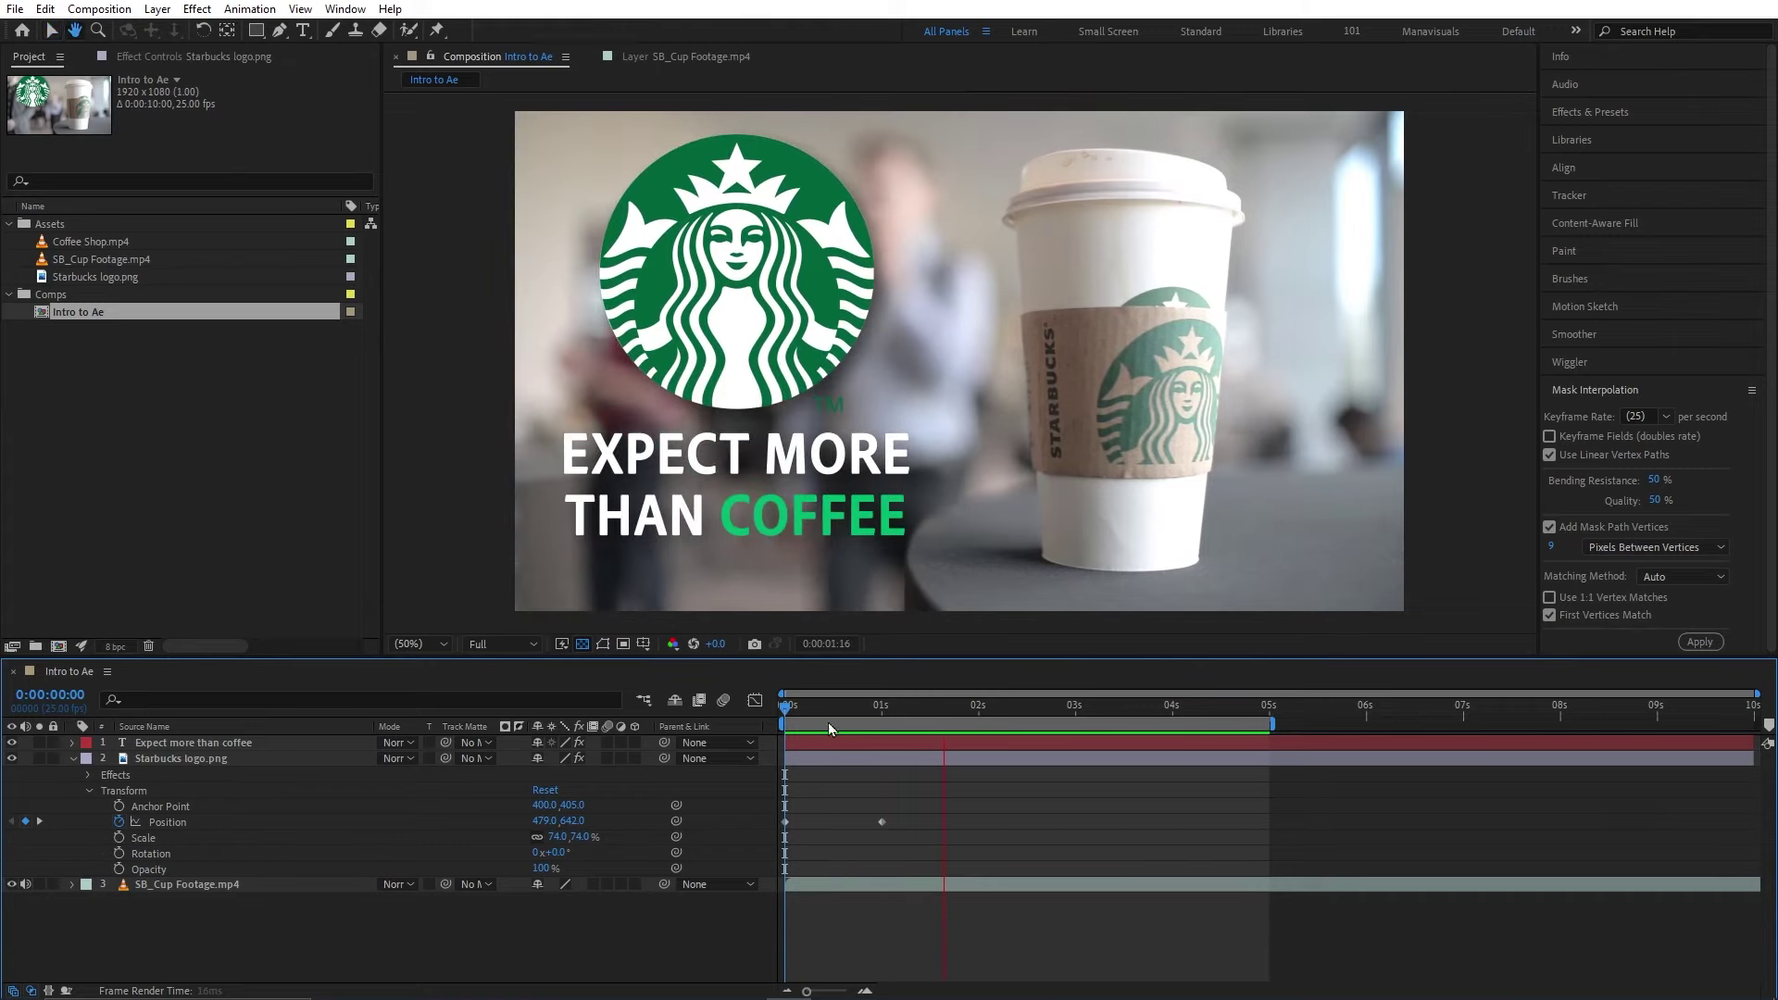
key(space)
key(space)
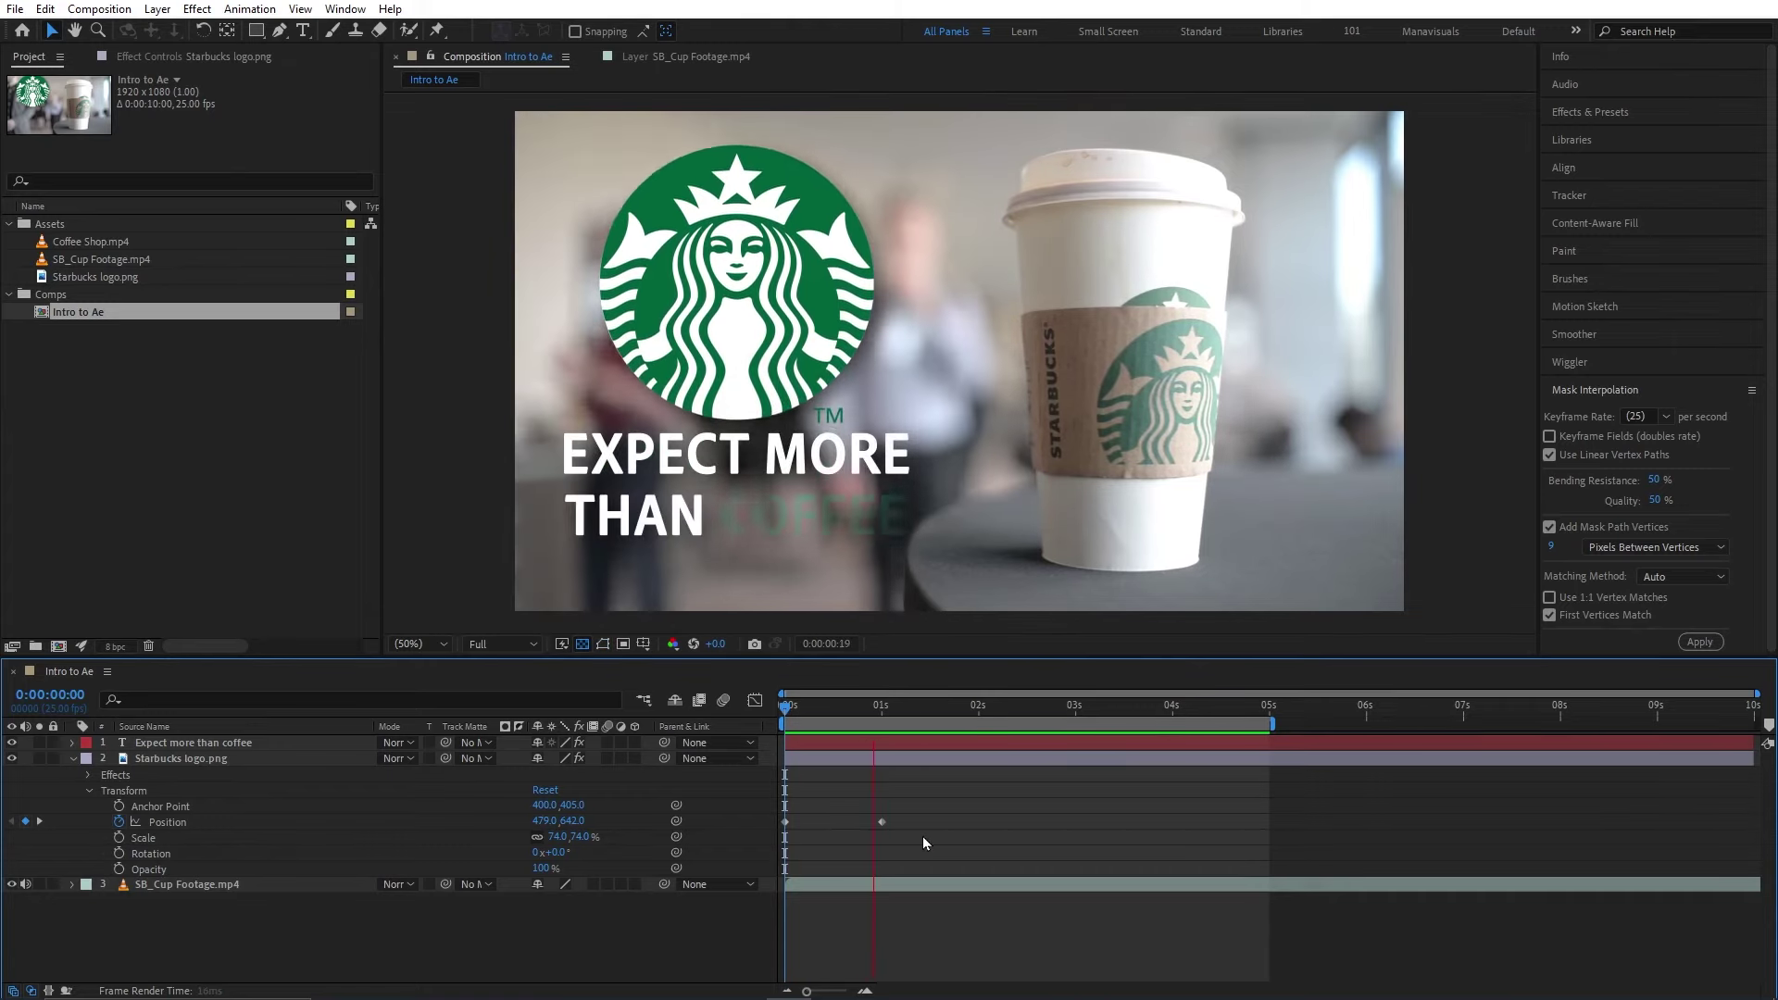
click(881, 823)
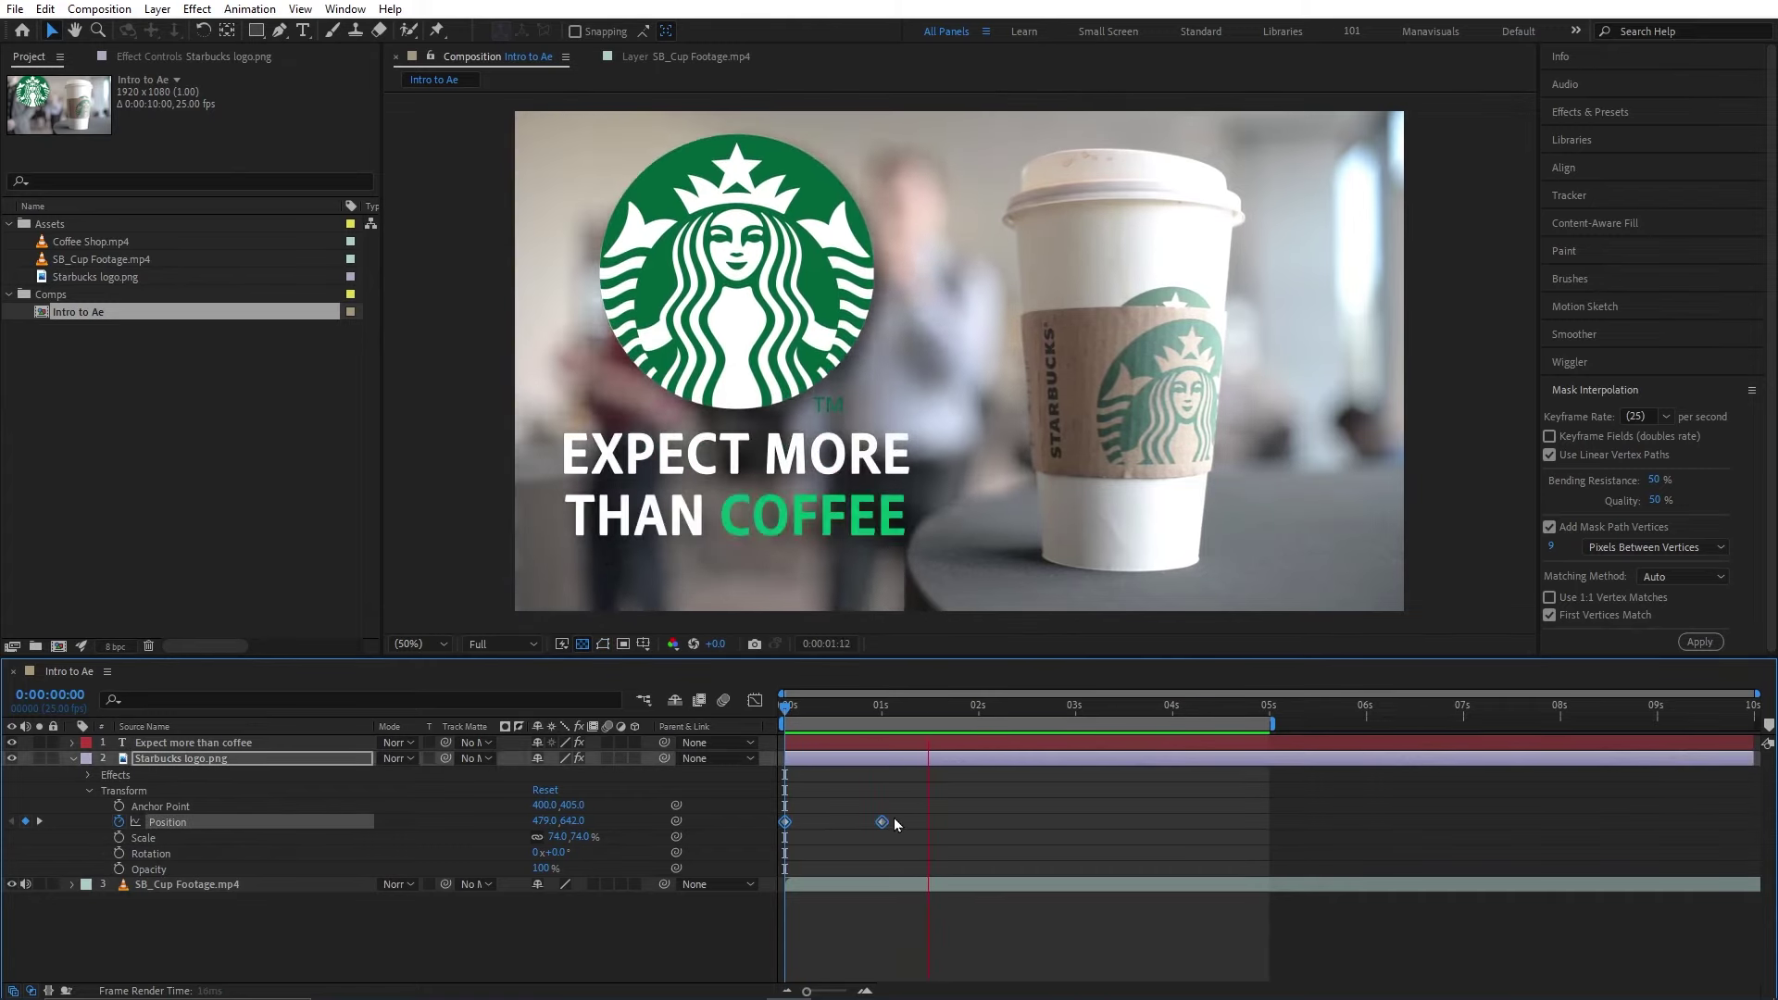
drag(905, 799, 776, 848)
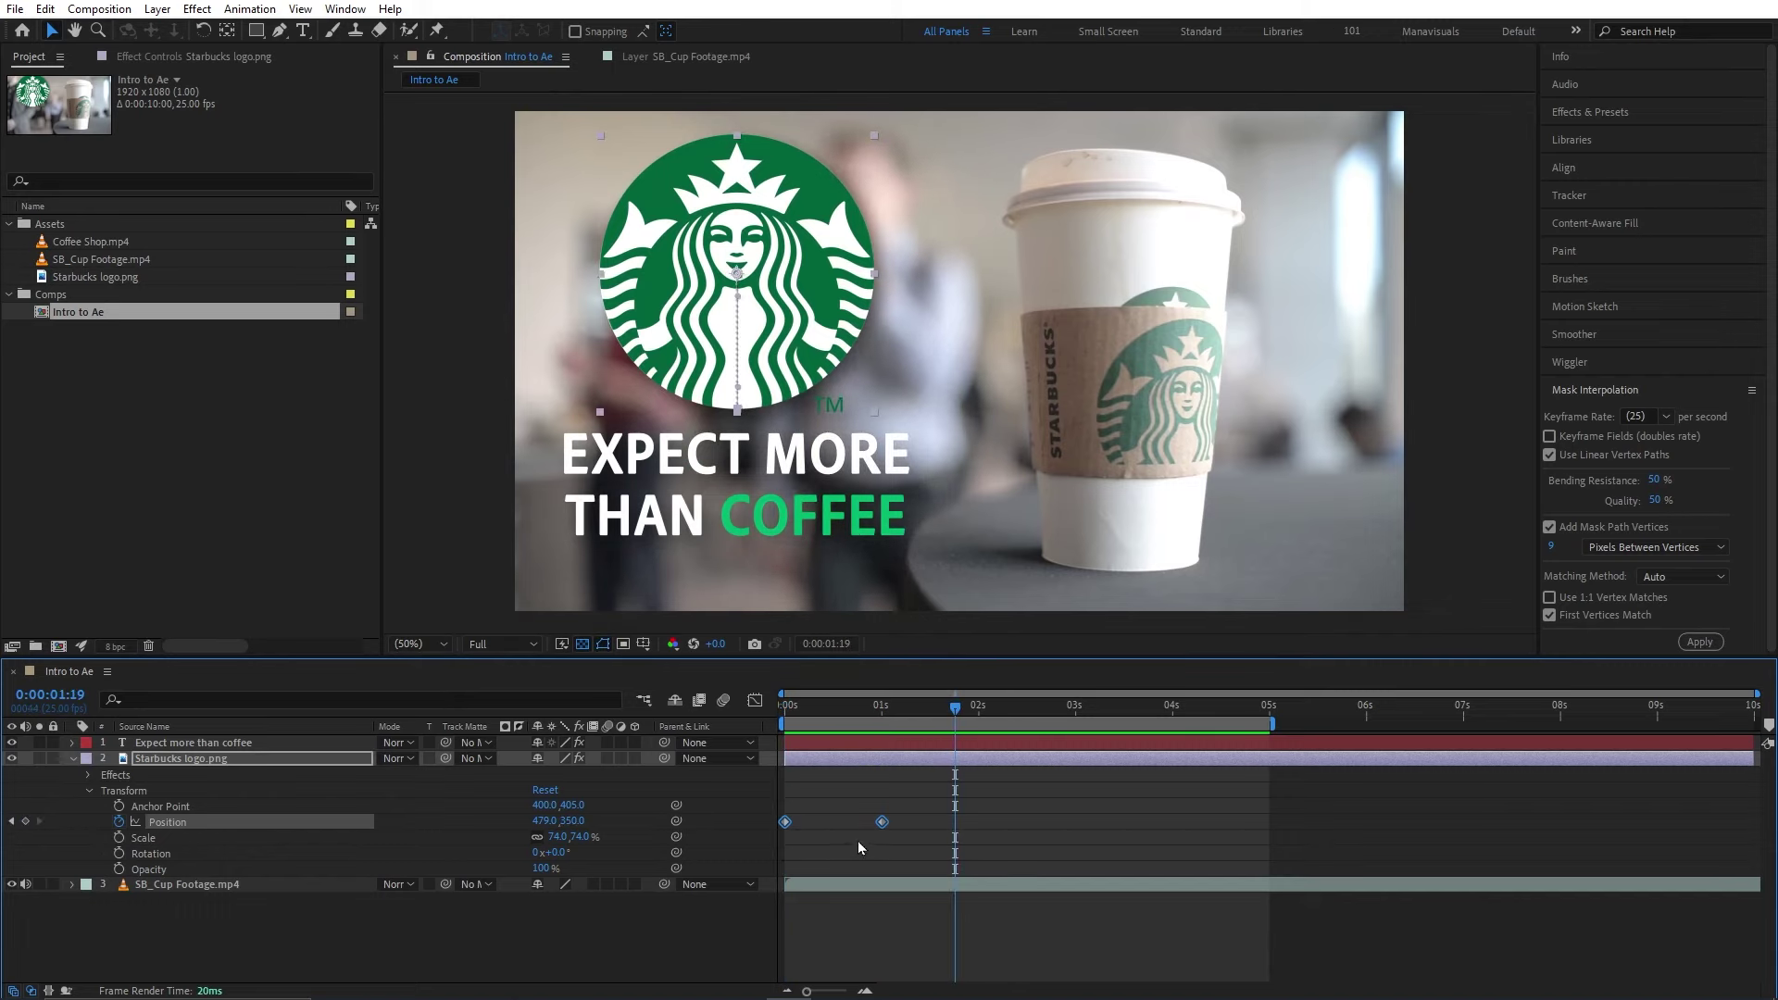
- Apply Easy Ease to both of the logo's Position keyframes
click(846, 834)
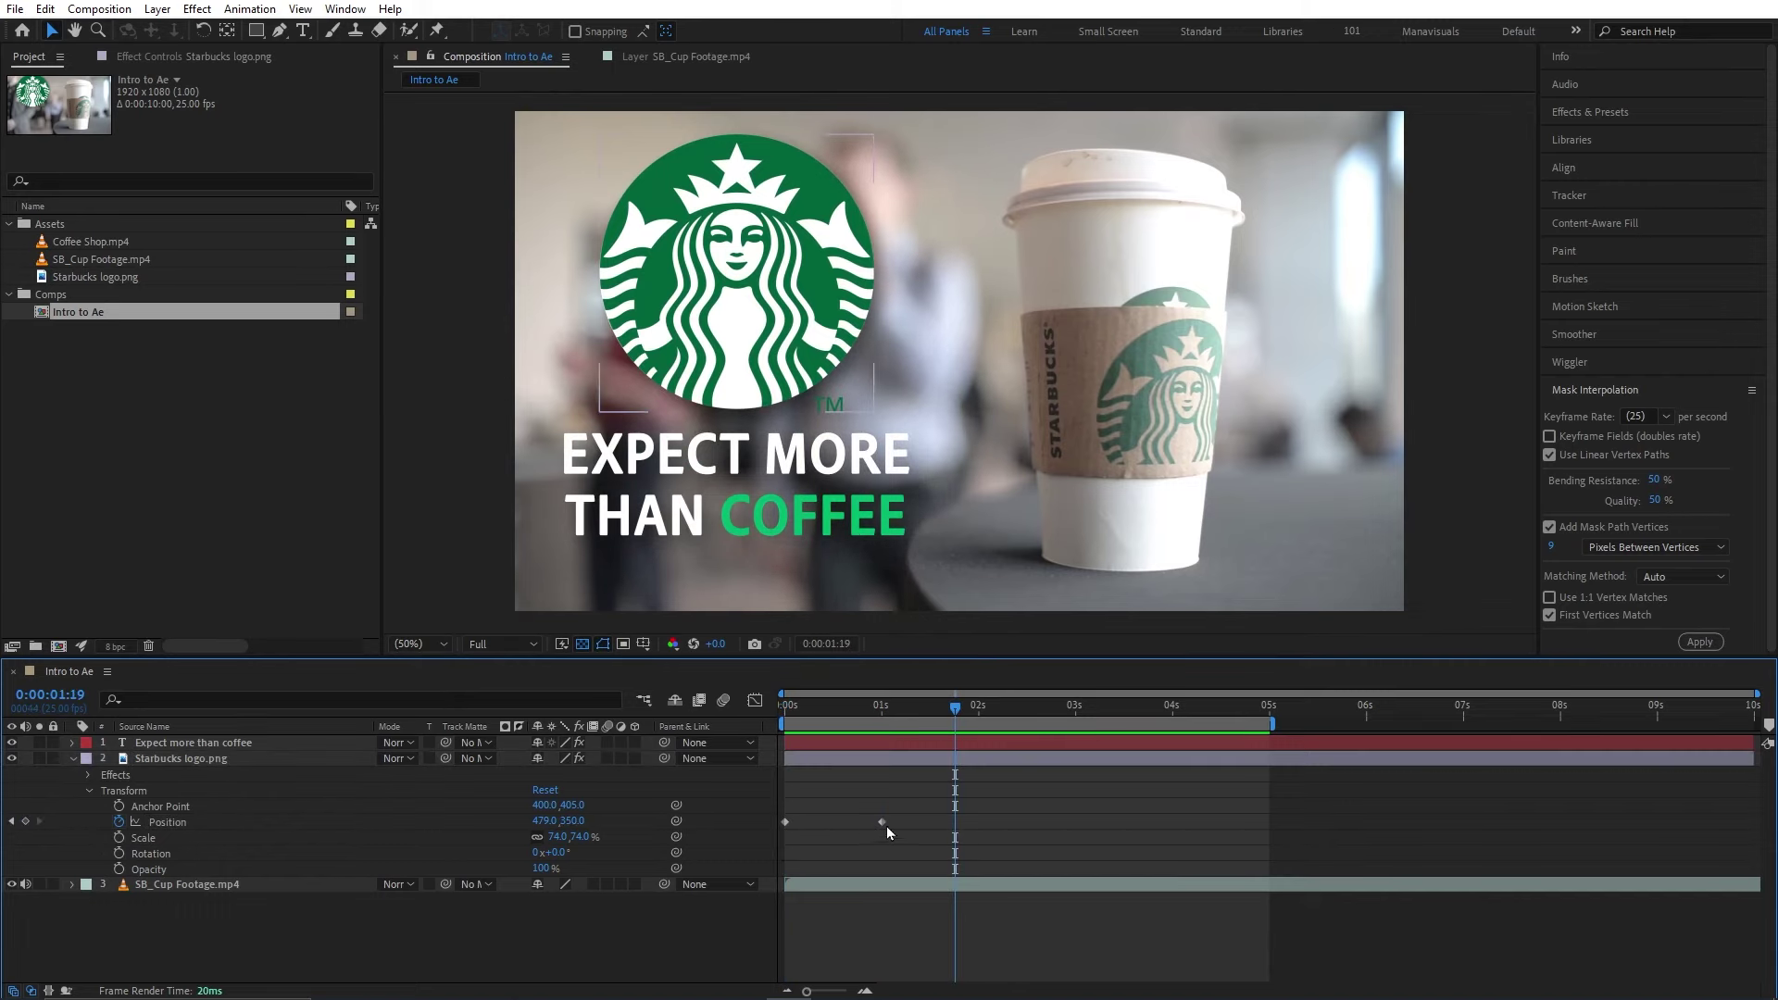
drag(897, 808, 785, 838)
right_click(882, 822)
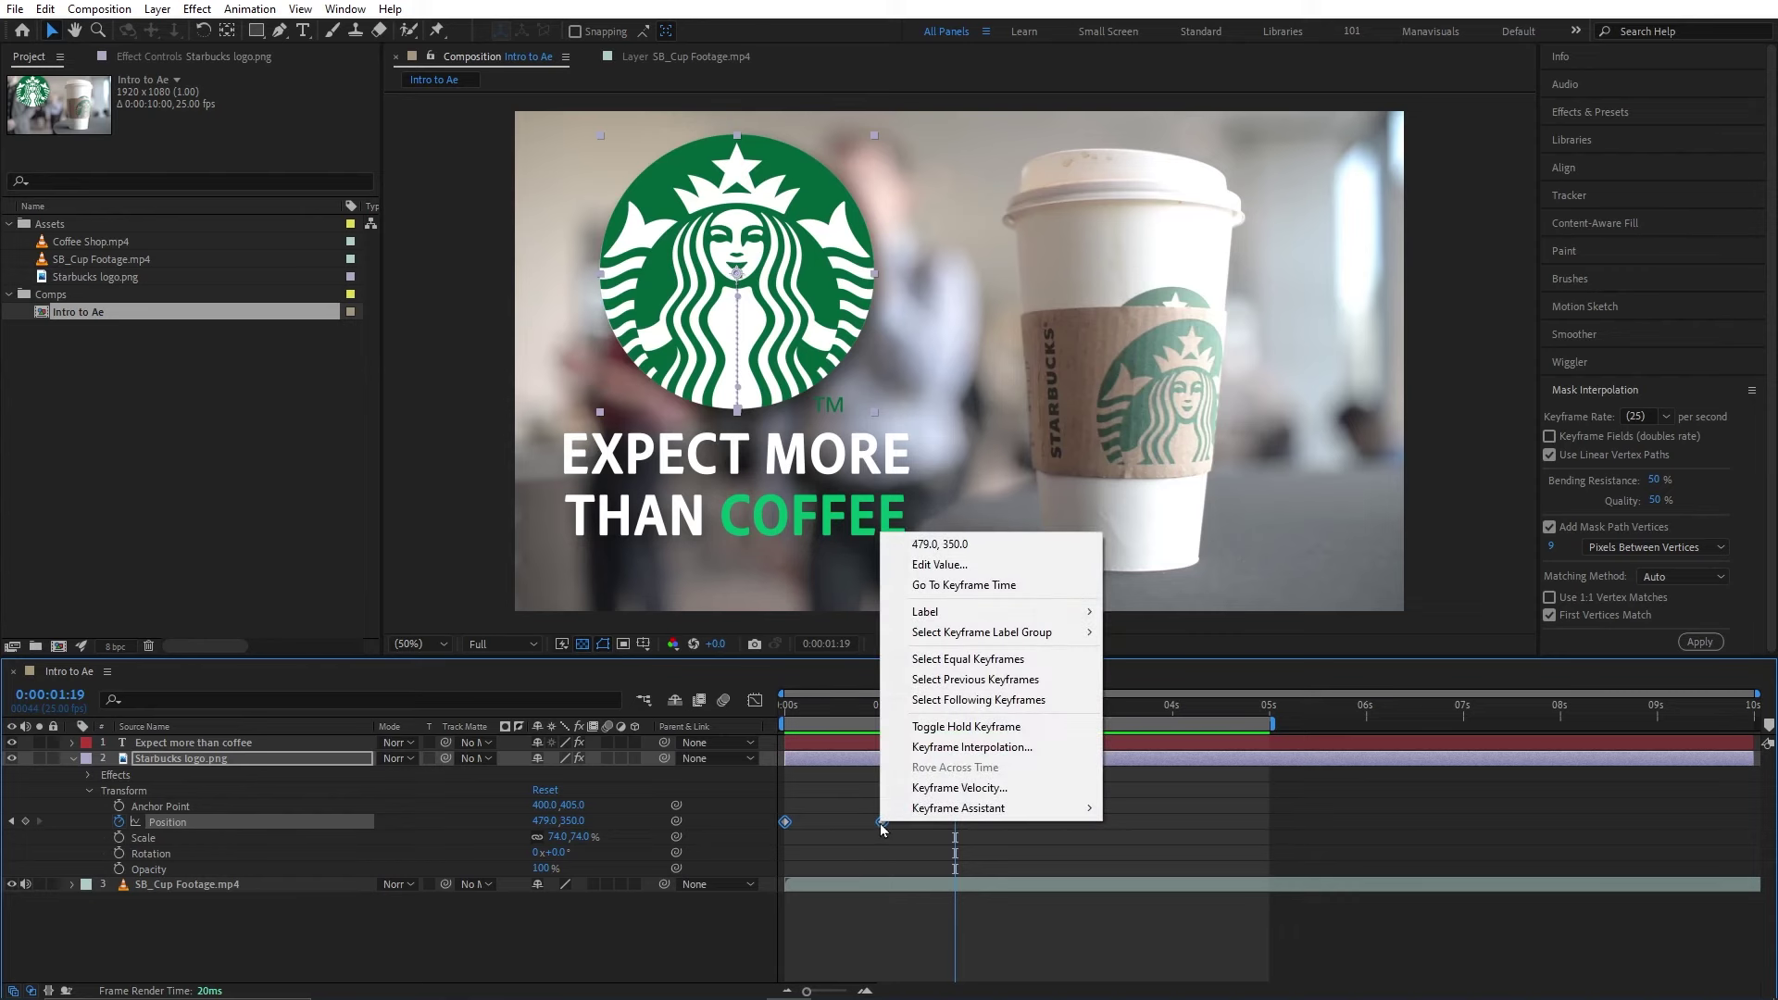
mouse_move(933, 819)
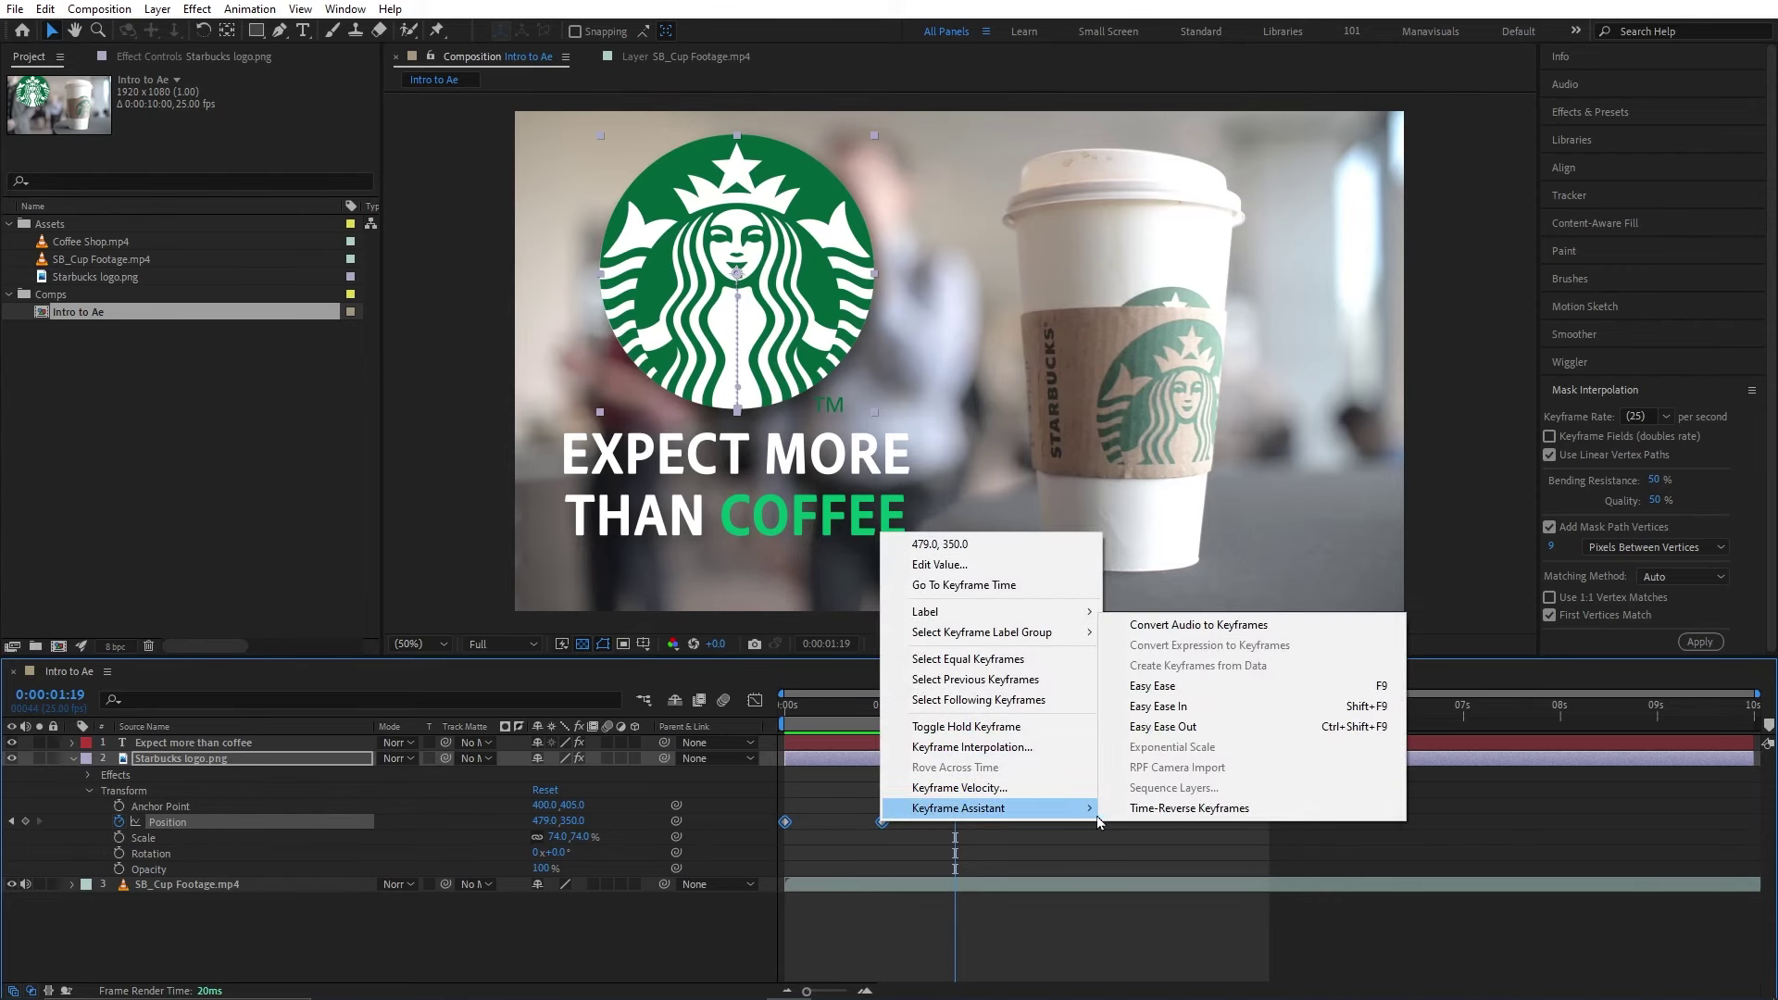
click(1158, 687)
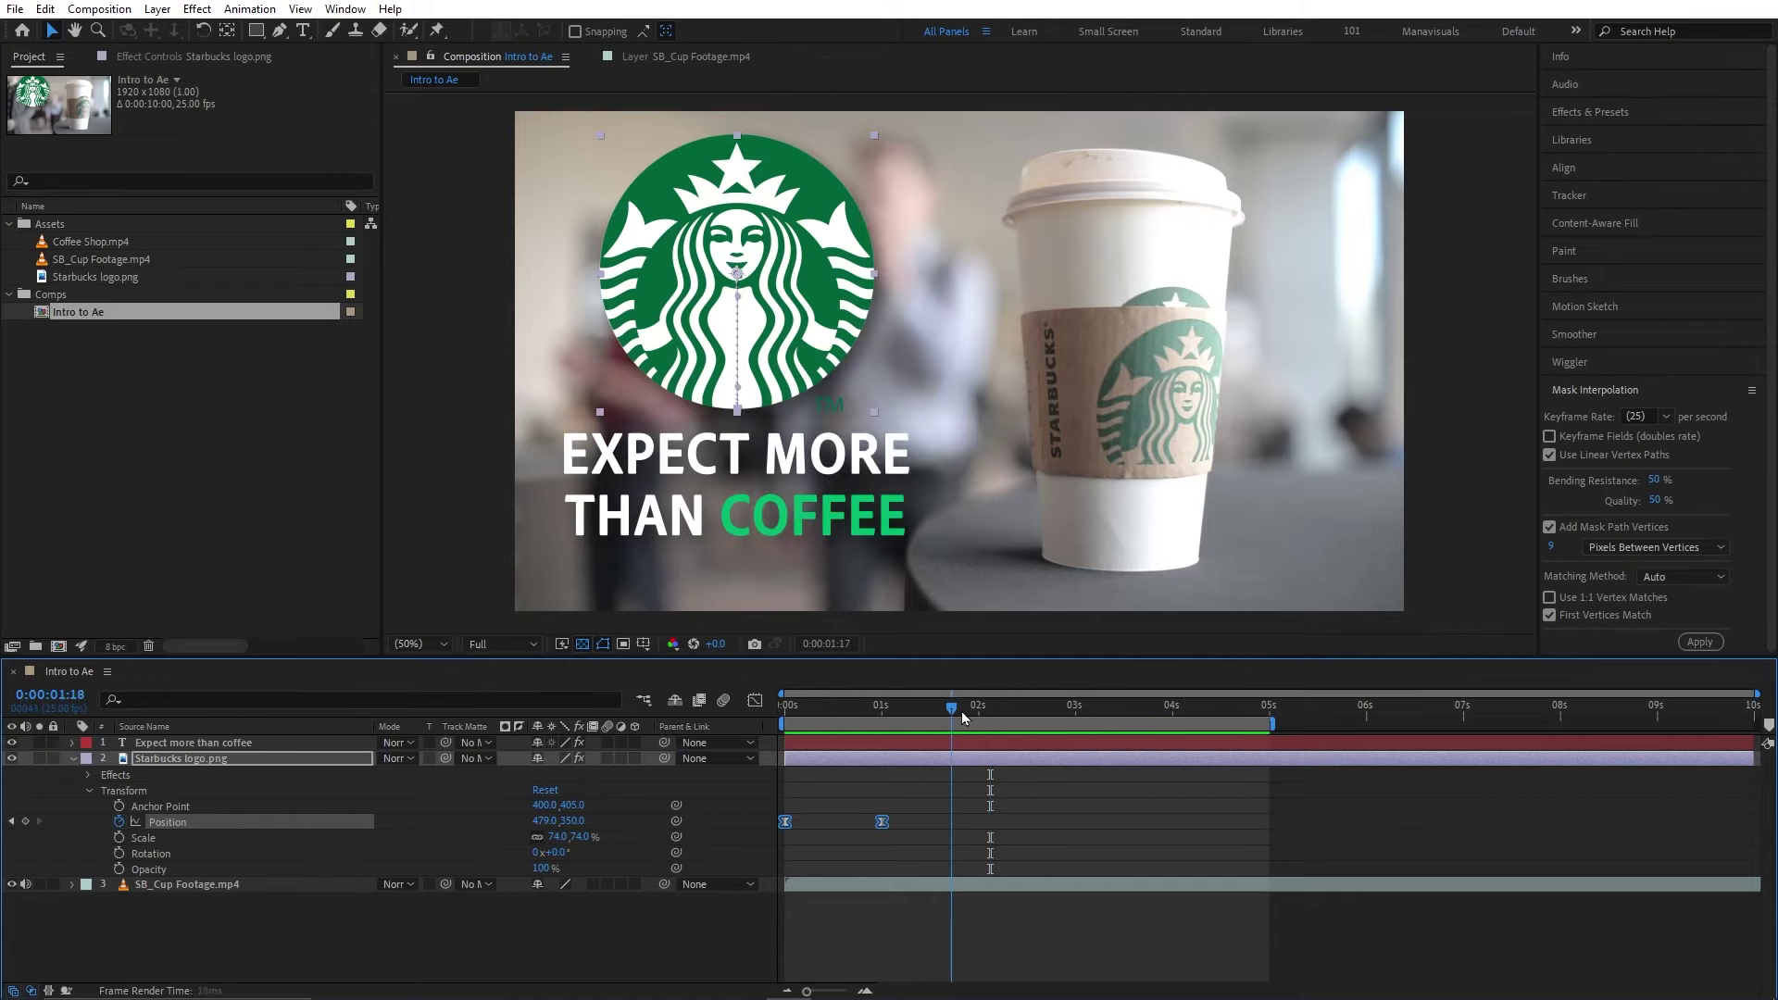
- Trim the work area to end at 2 seconds and preview it
key(Page_Down)
key(Page_Down)
key(Page_Down)
drag(1264, 740, 980, 746)
key(space)
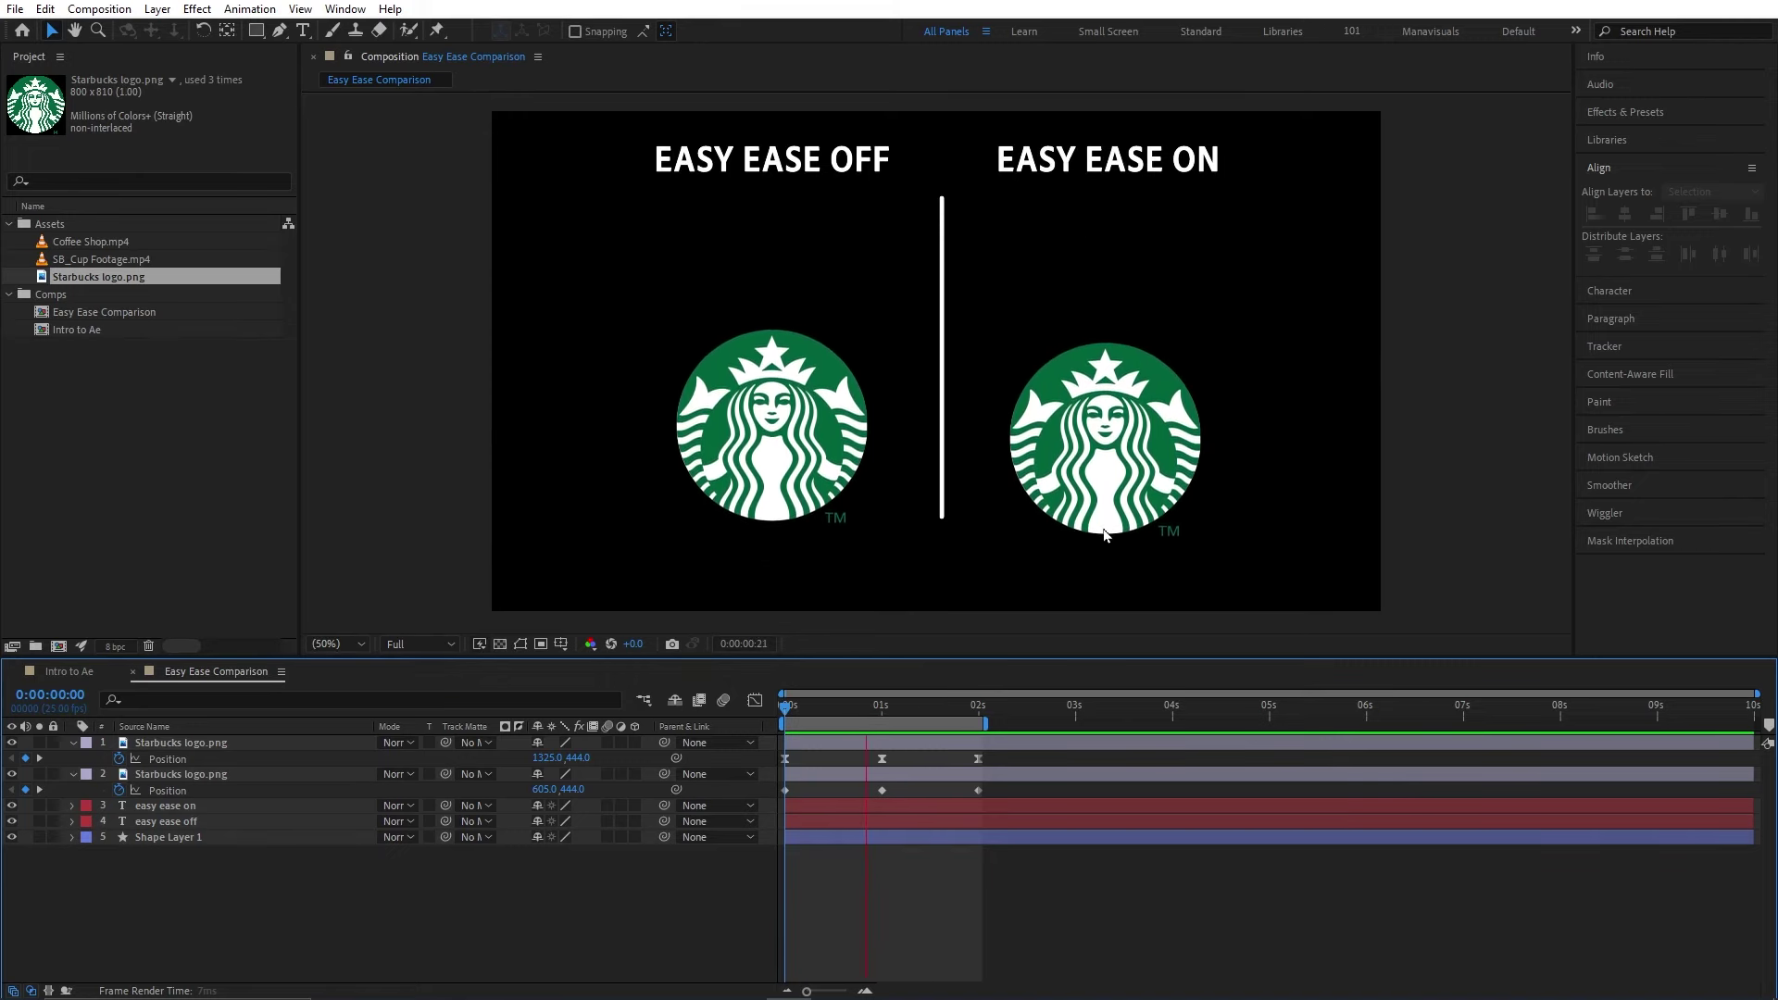
click(1038, 745)
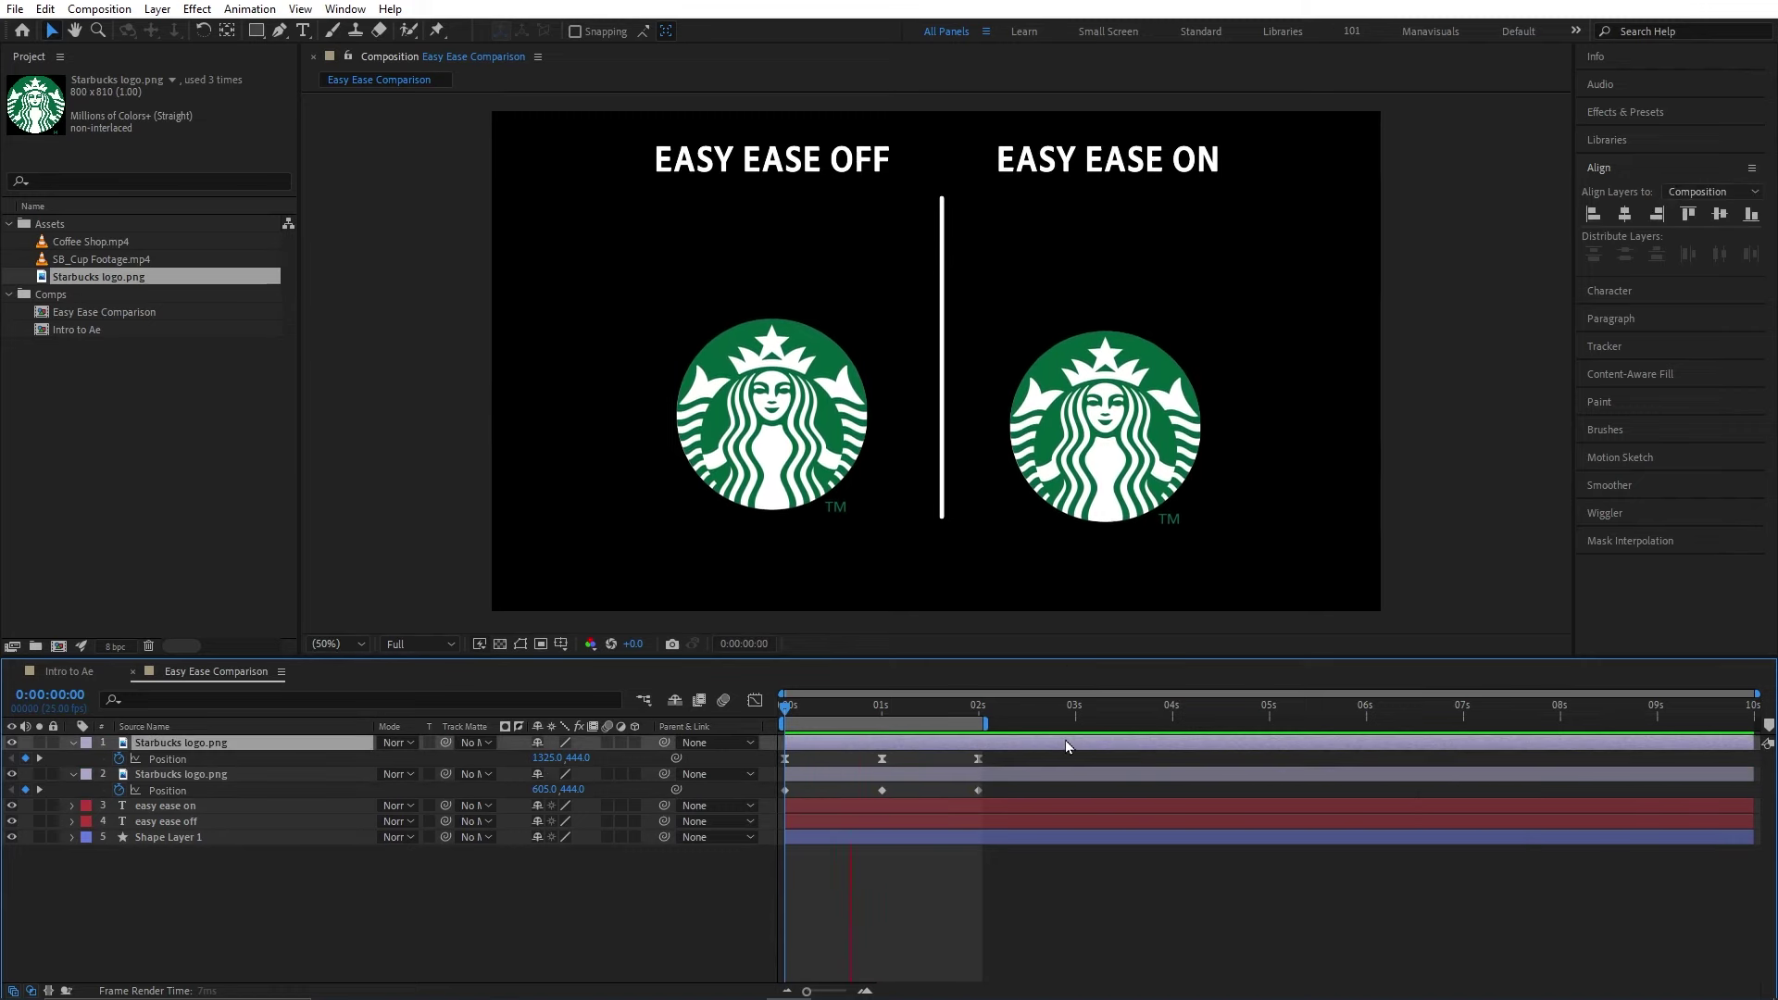
click(515, 929)
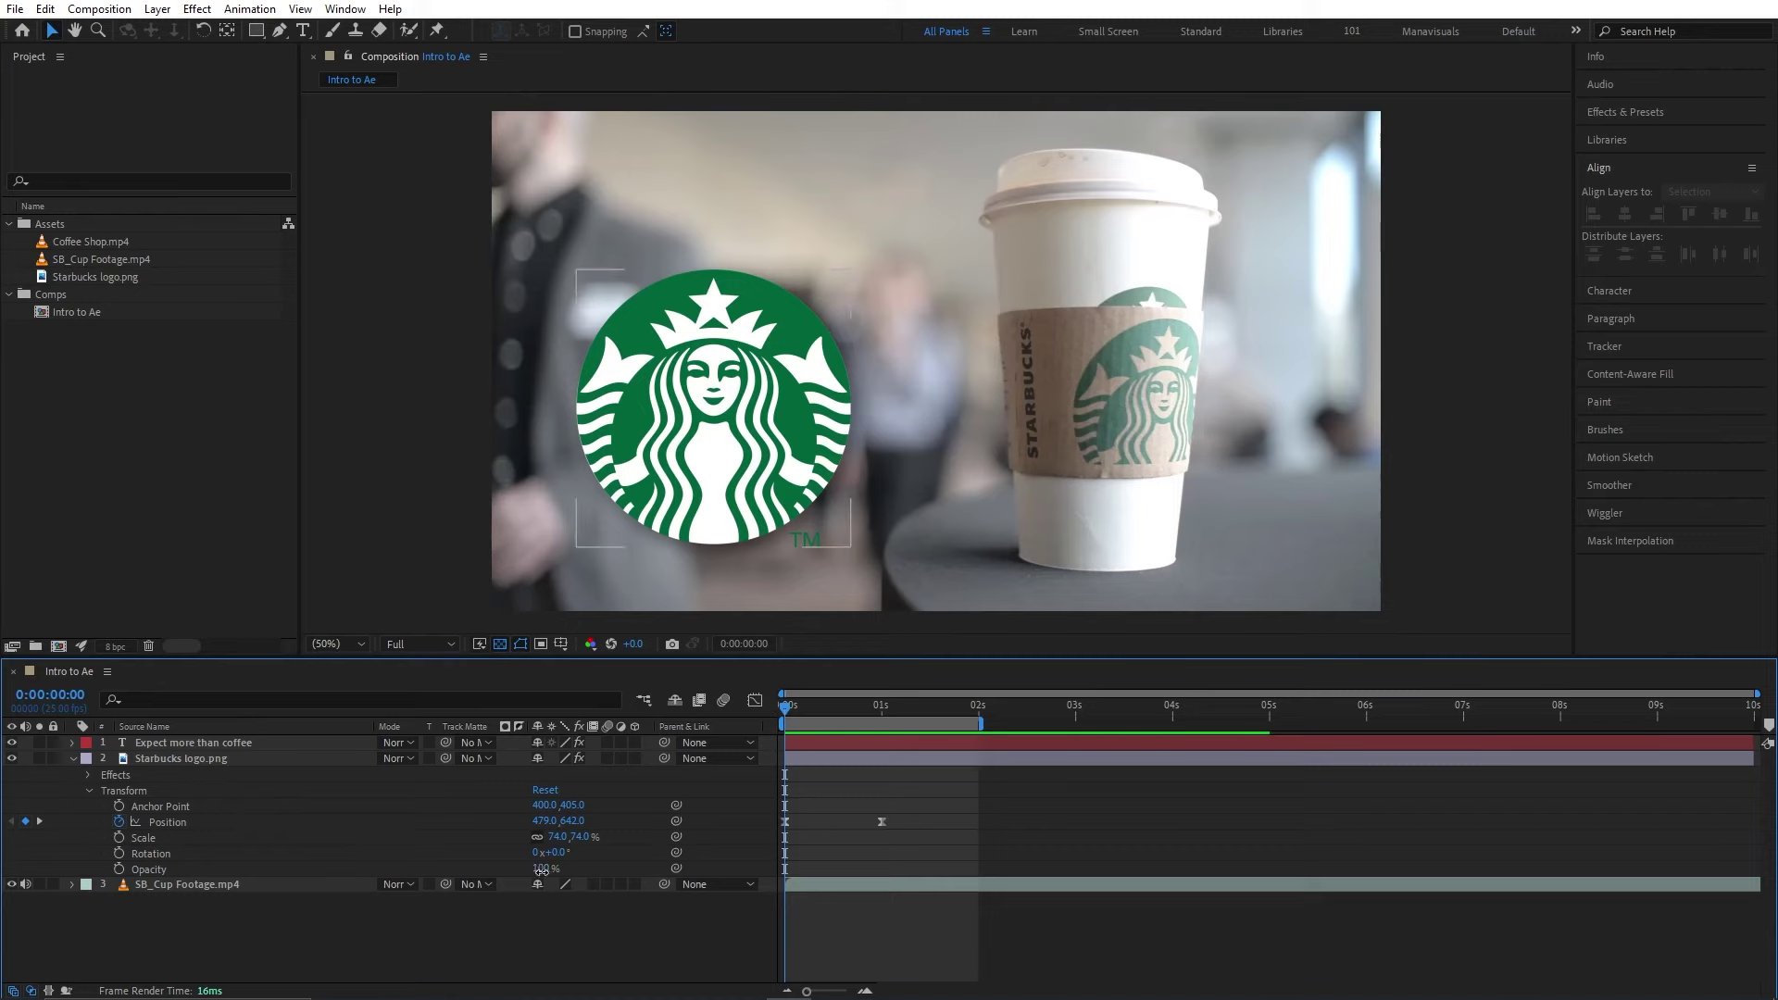
- Keyframe the logo's Opacity from 0% at 0s to 100% at 1s, ease both with F9, and preview
drag(540, 868, 313, 871)
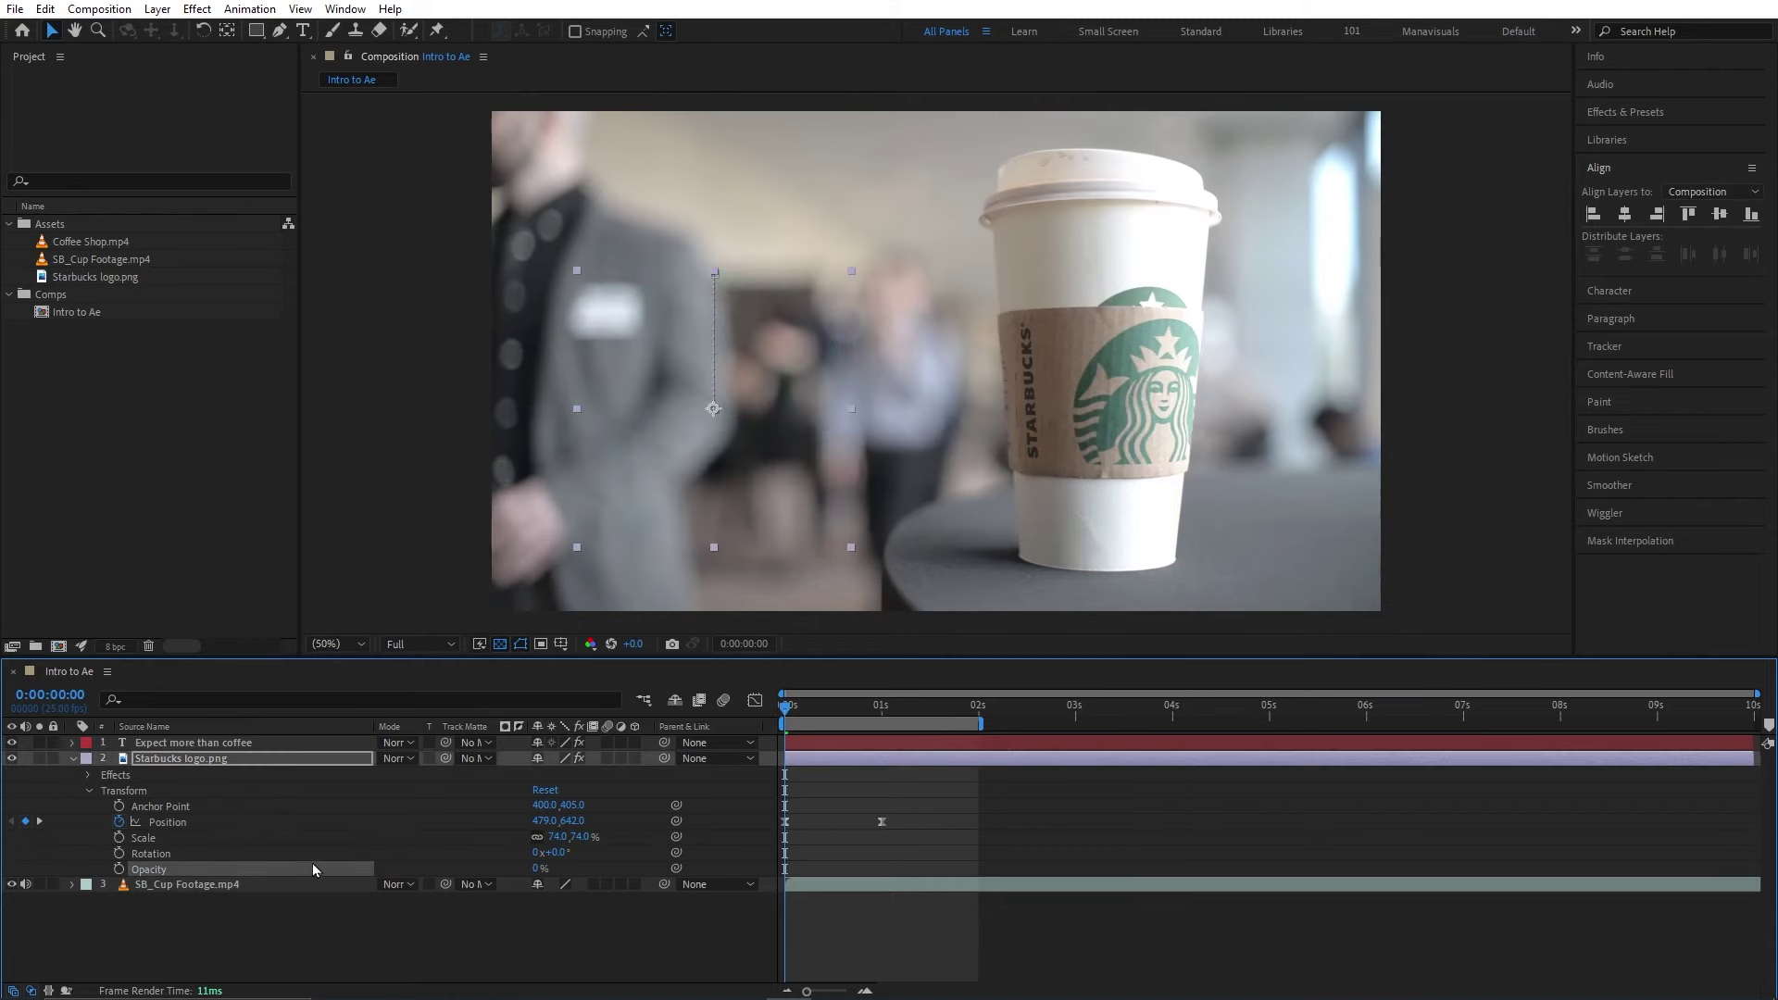
click(118, 869)
click(882, 716)
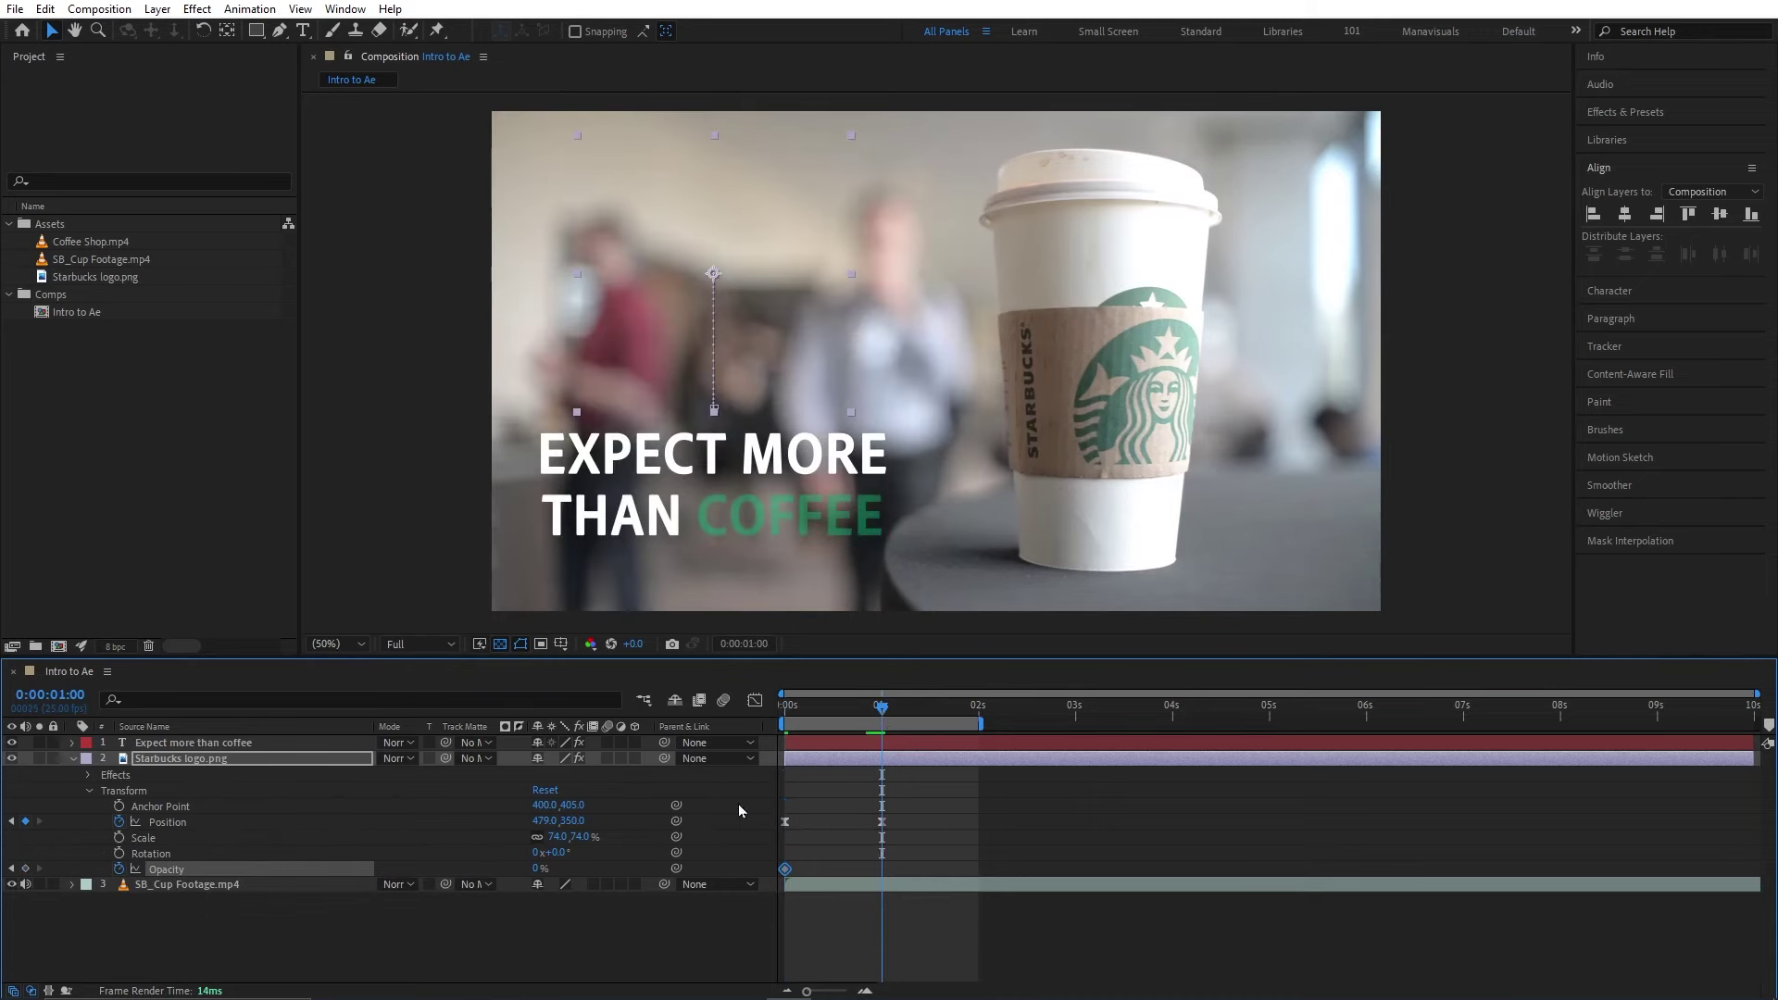
drag(535, 868, 682, 871)
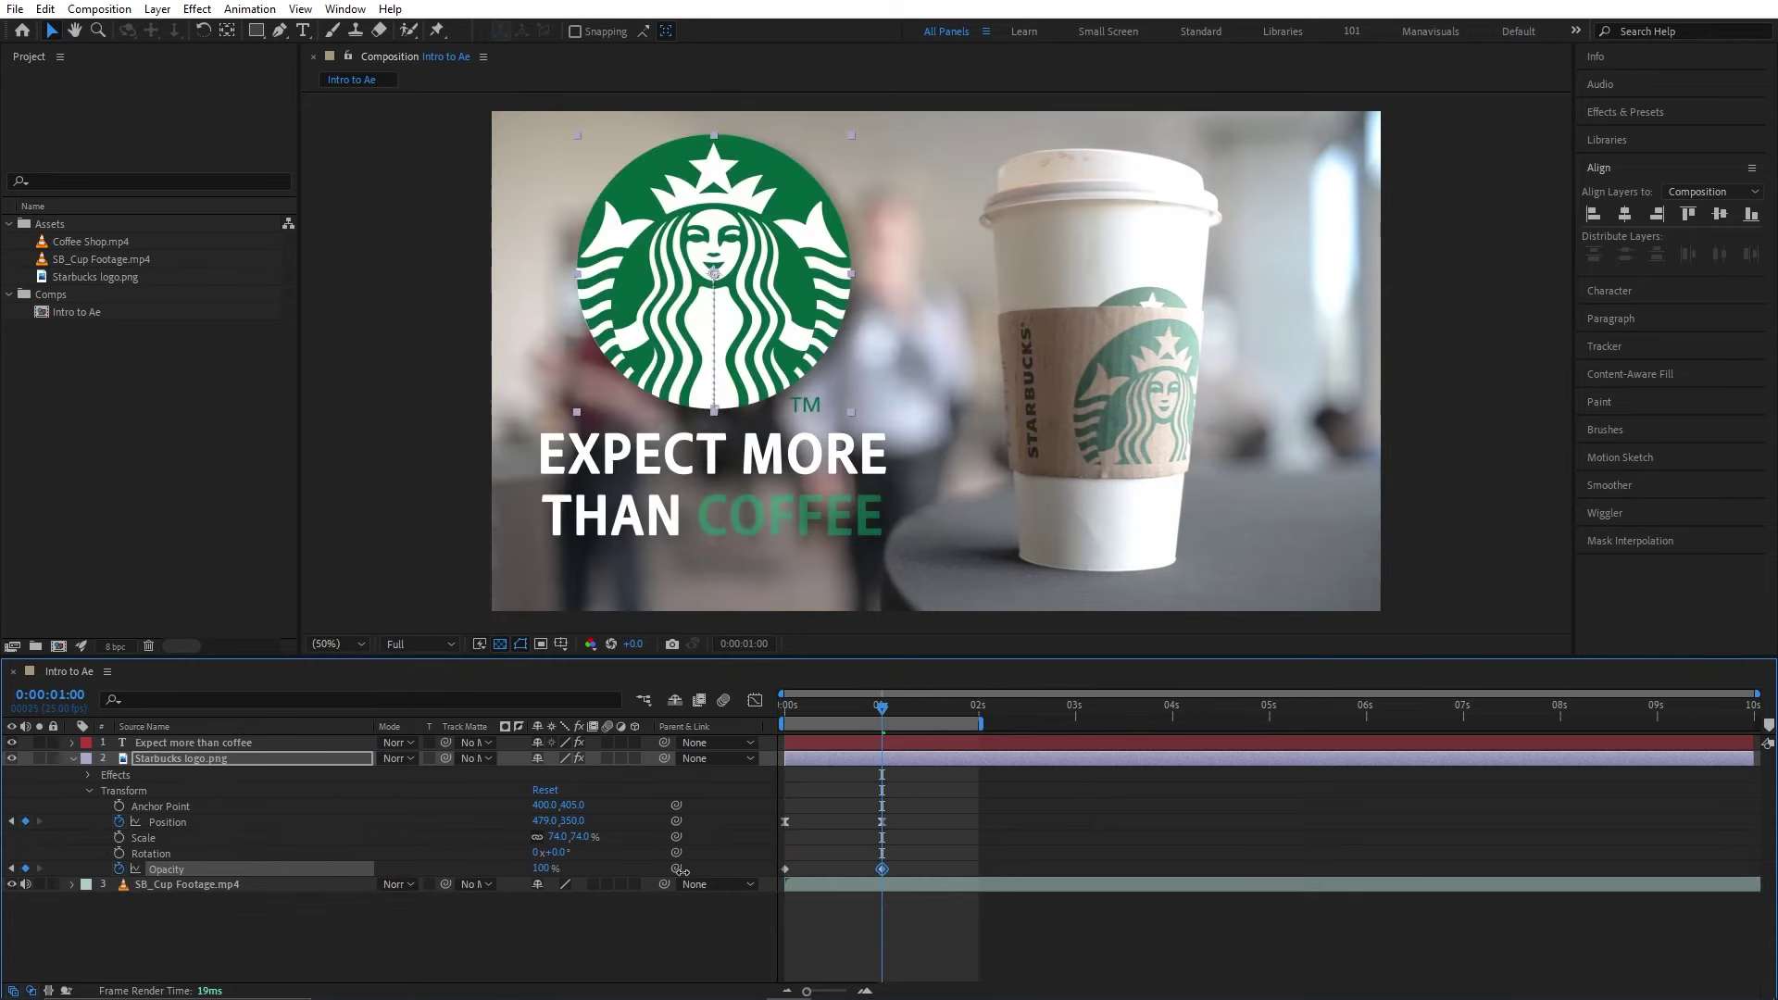
mouse_move(882, 709)
mouse_down()
mouse_move(796, 714)
mouse_move(916, 710)
mouse_up()
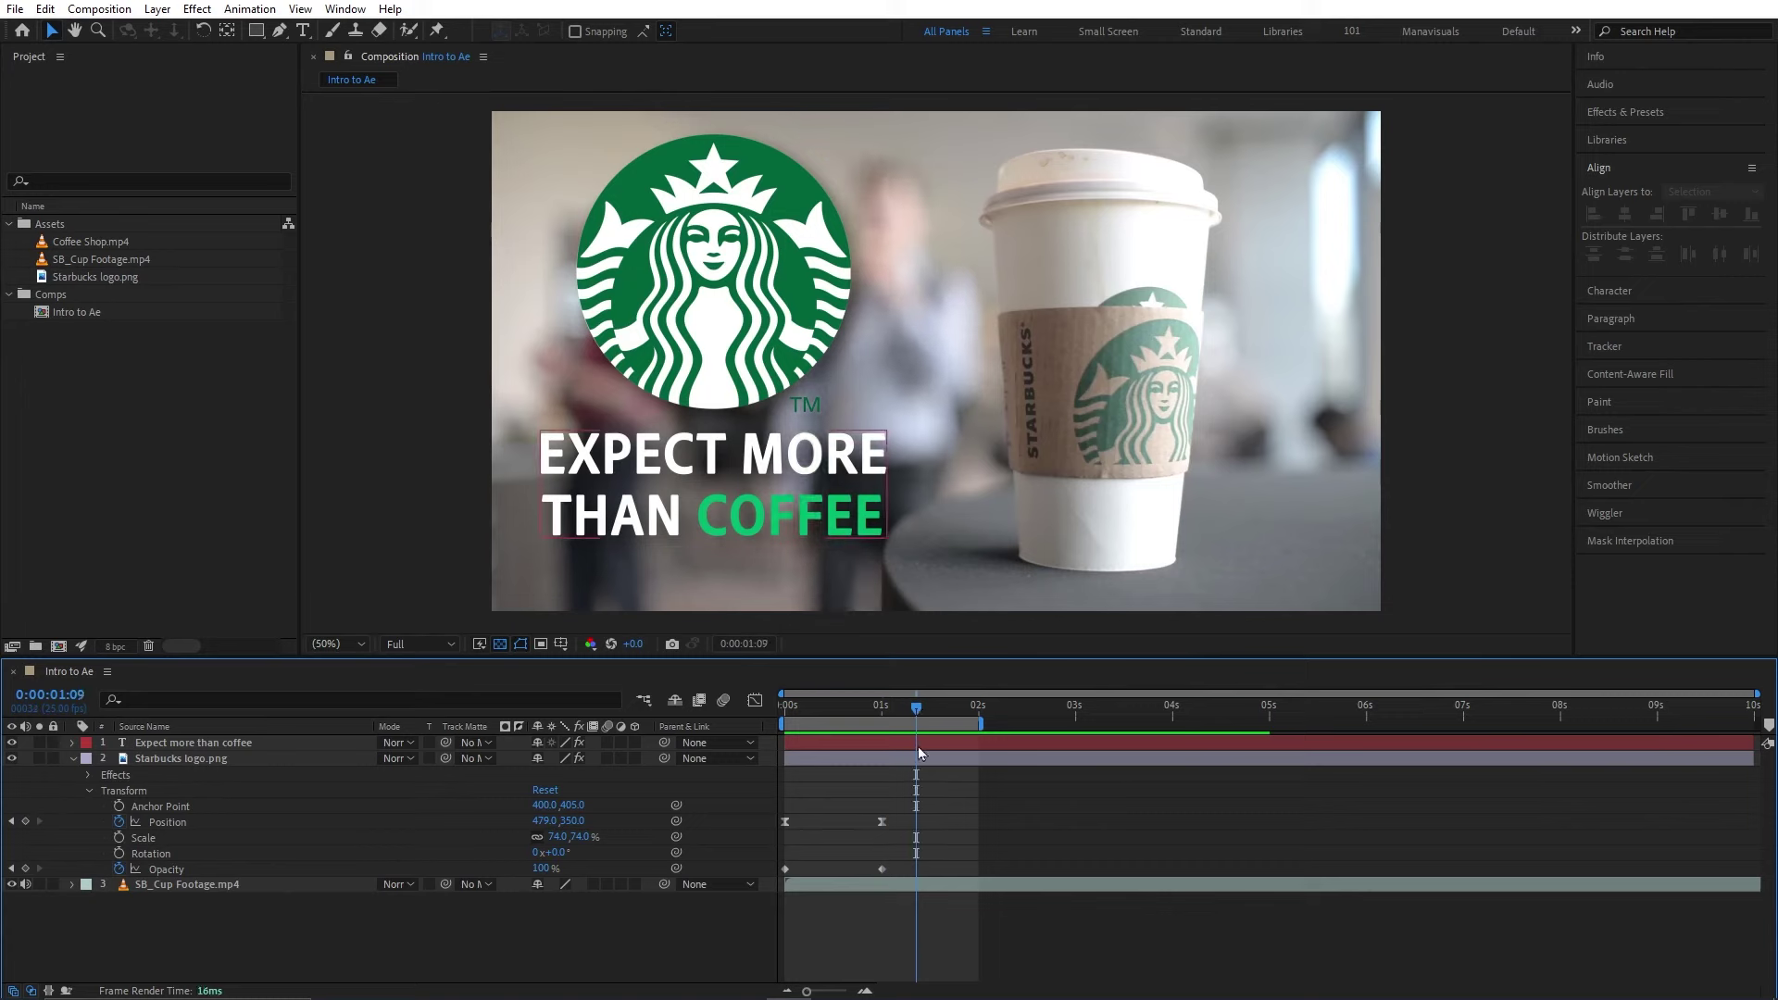
drag(931, 843, 775, 890)
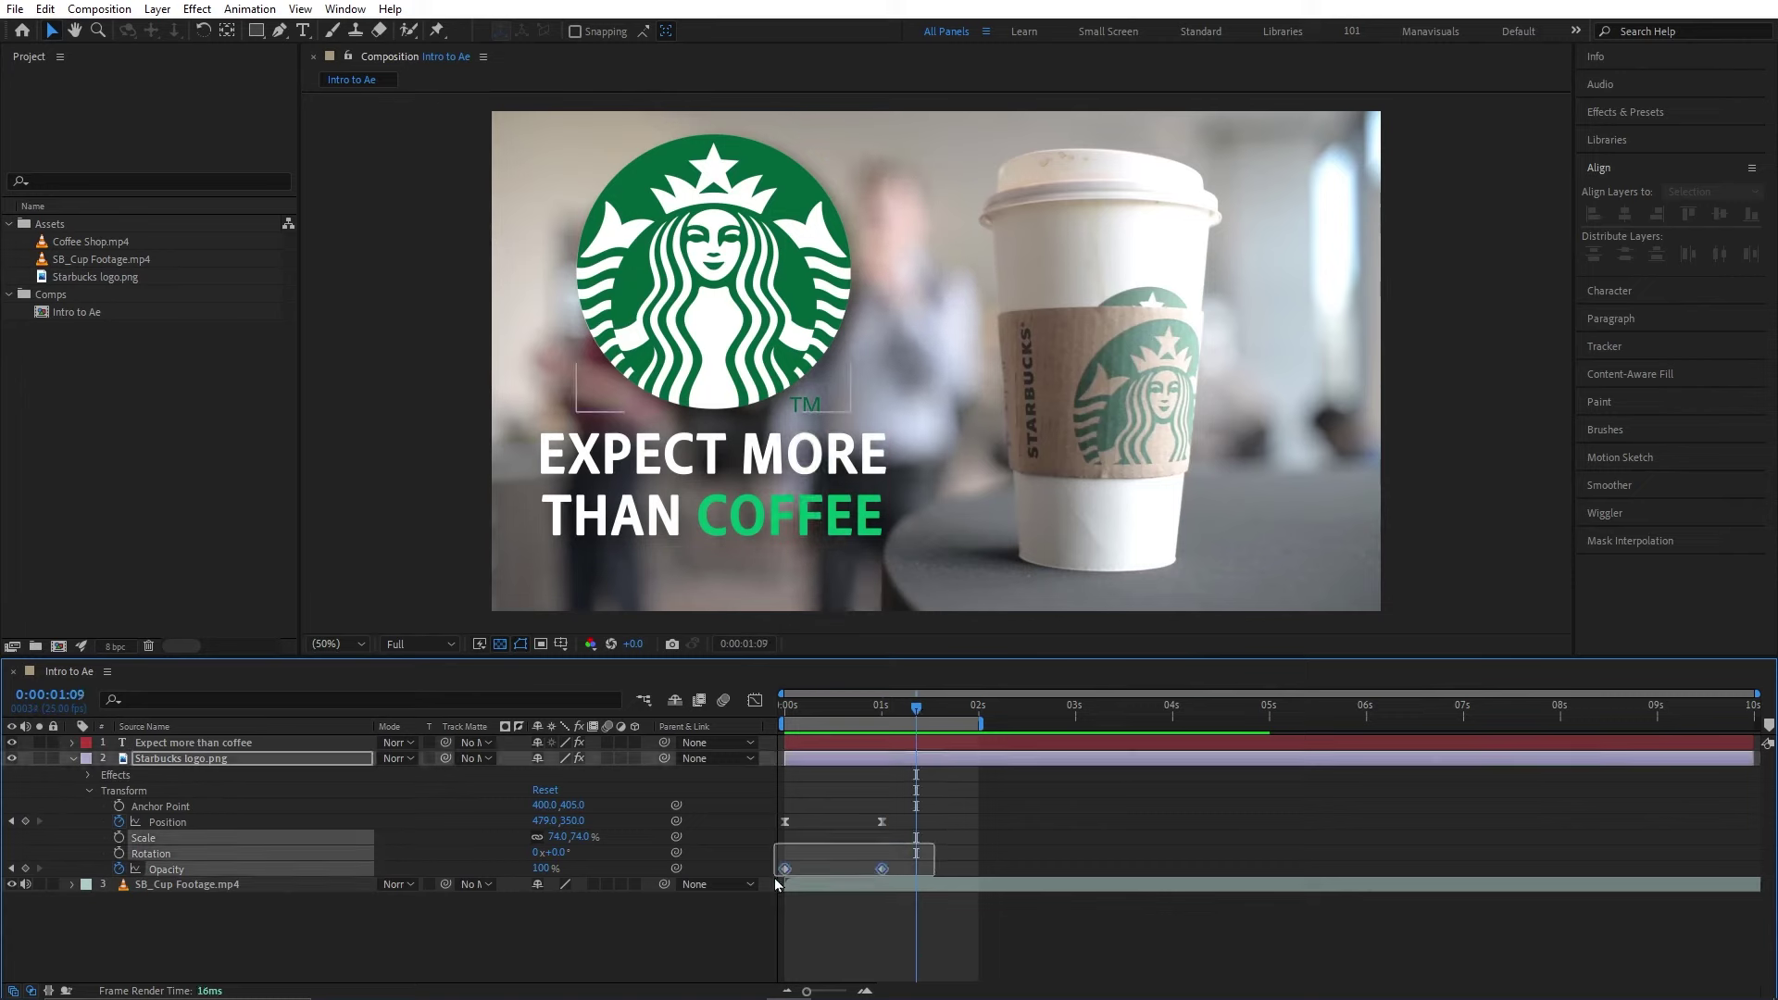
key(F9)
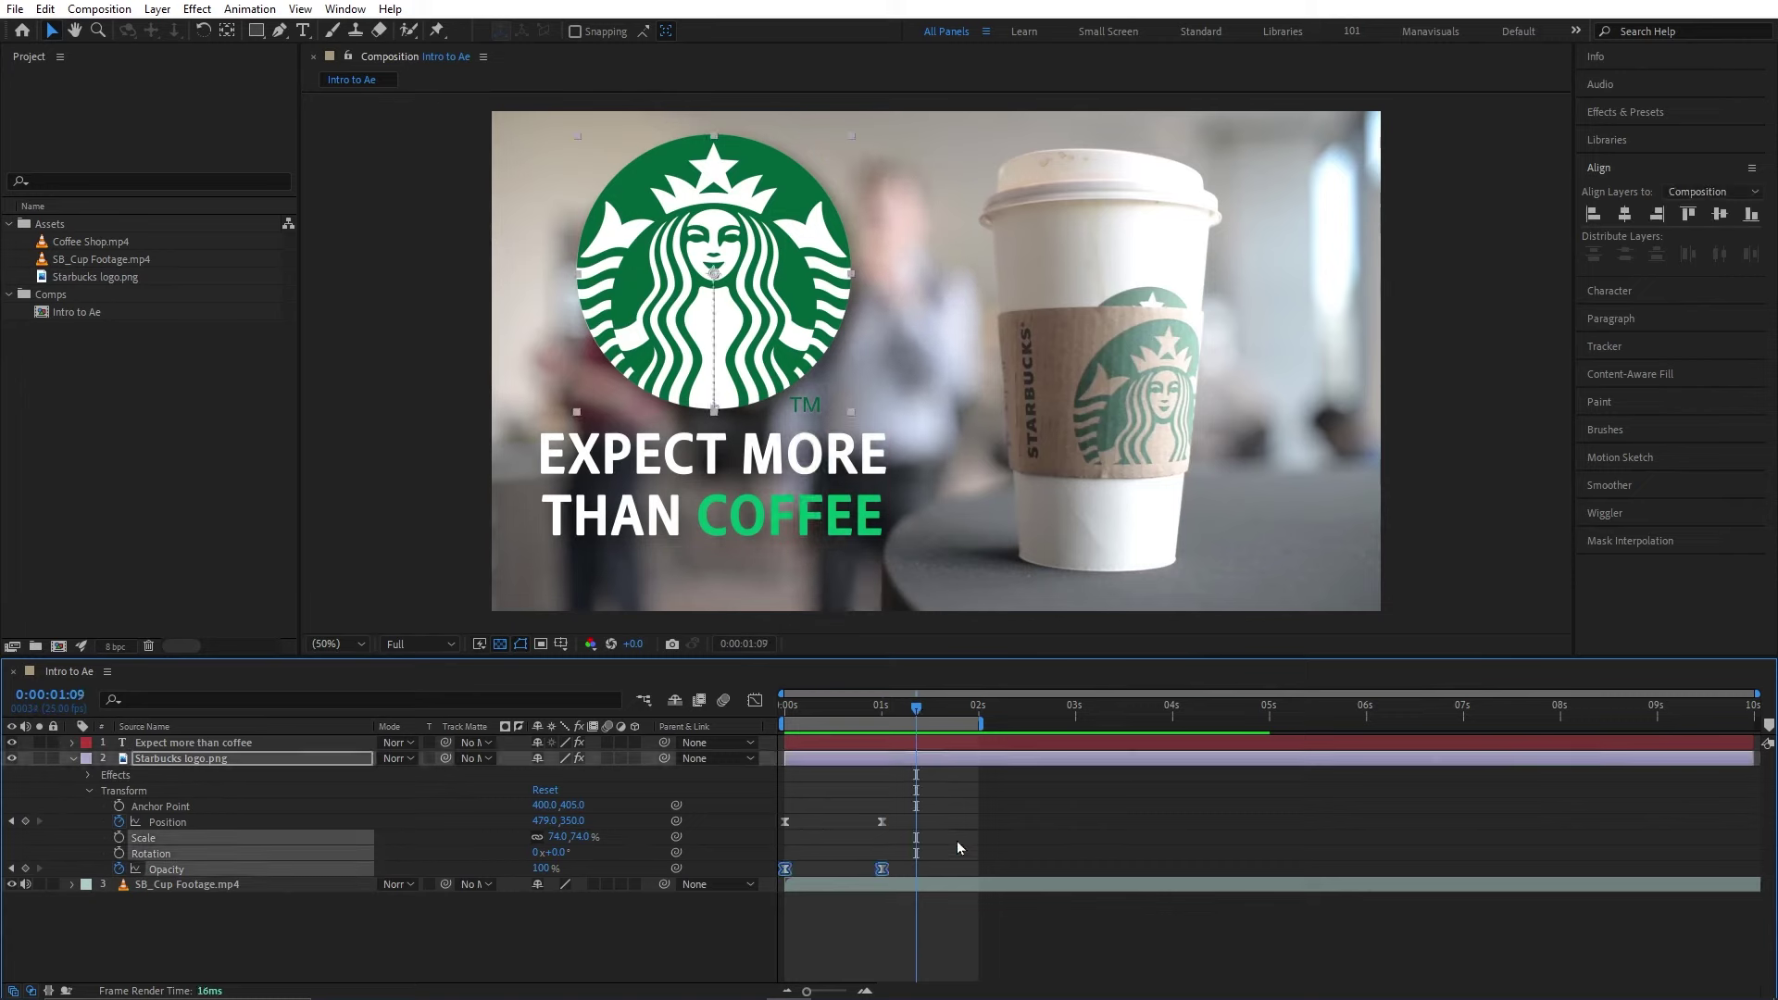
key(space)
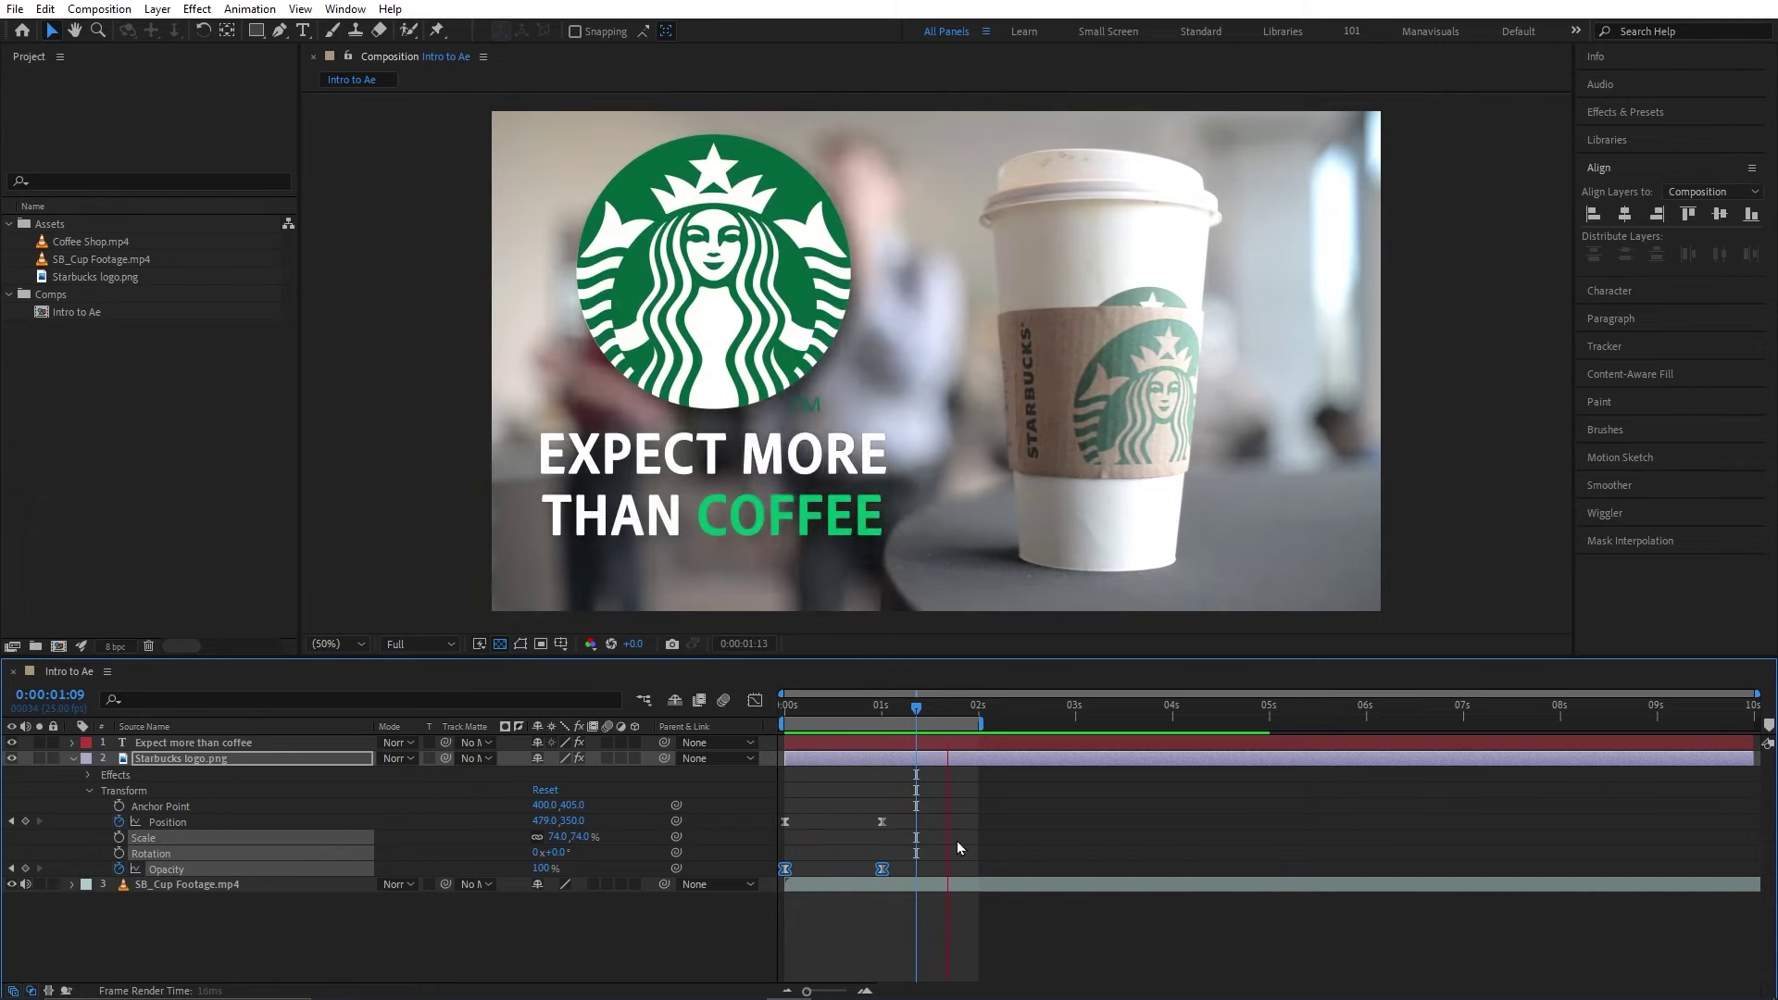
key(space)
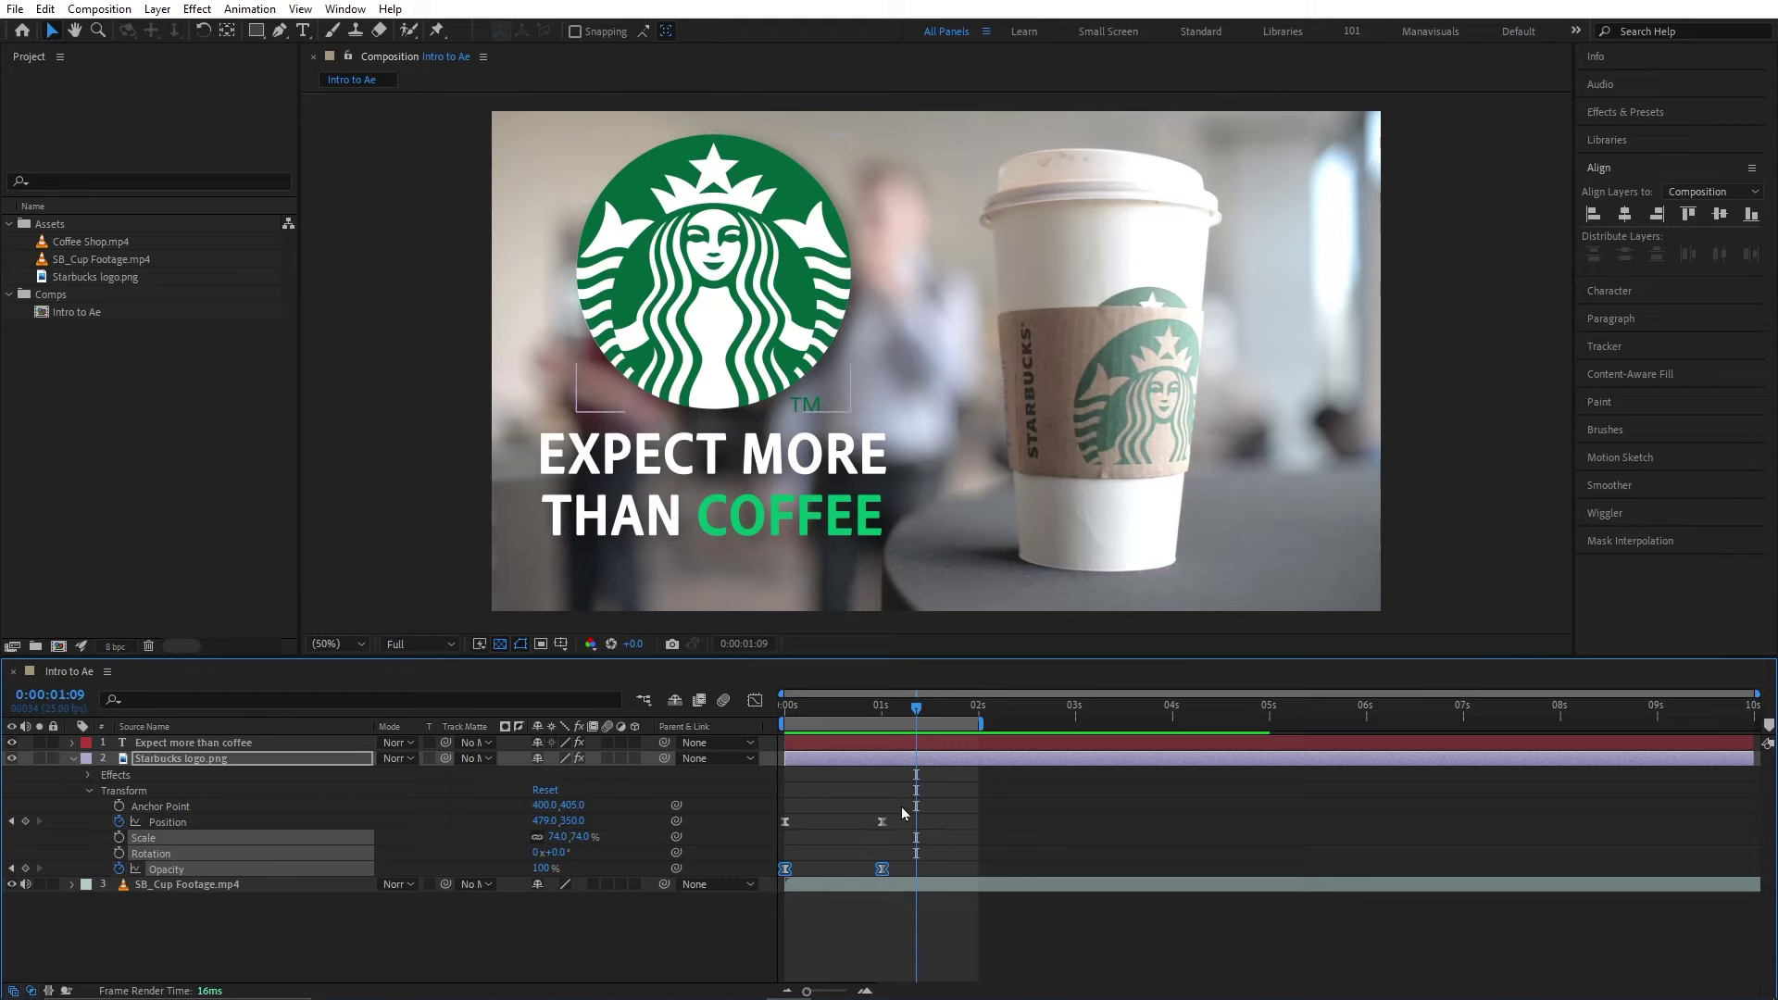
- Show the Speed Graph of both logo Position keyframes in the Graph Editor, zoomed in
drag(901, 806, 778, 841)
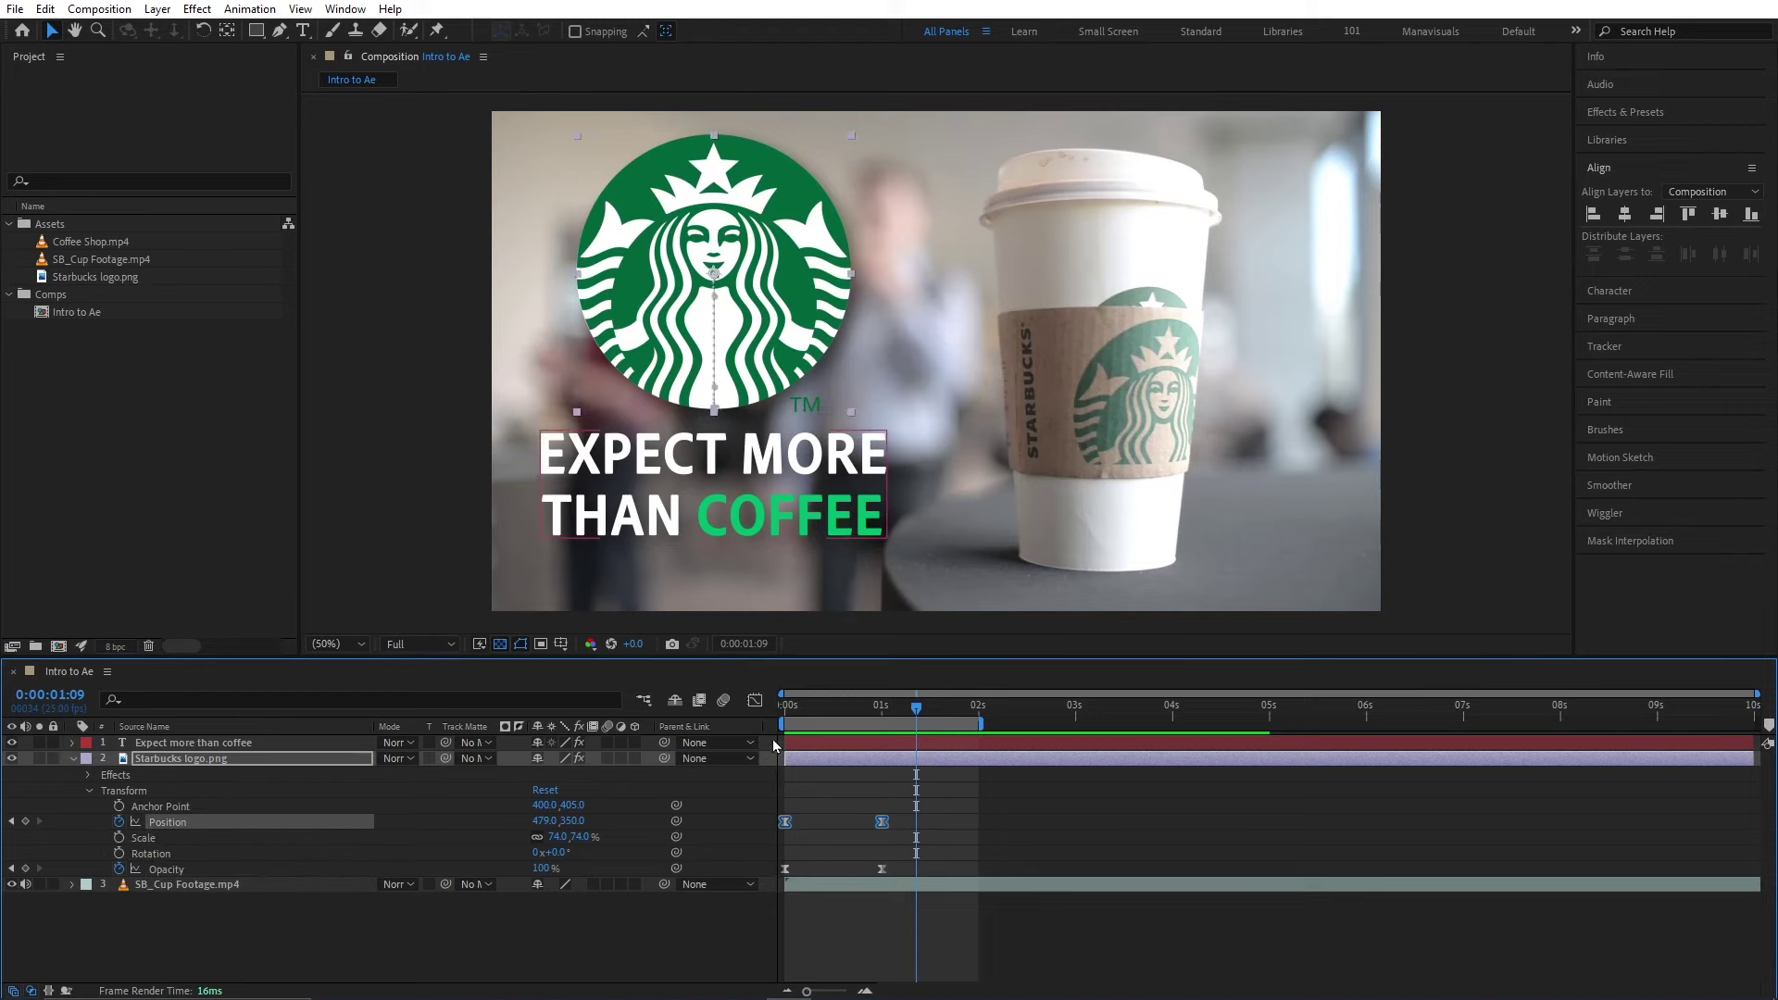
click(756, 702)
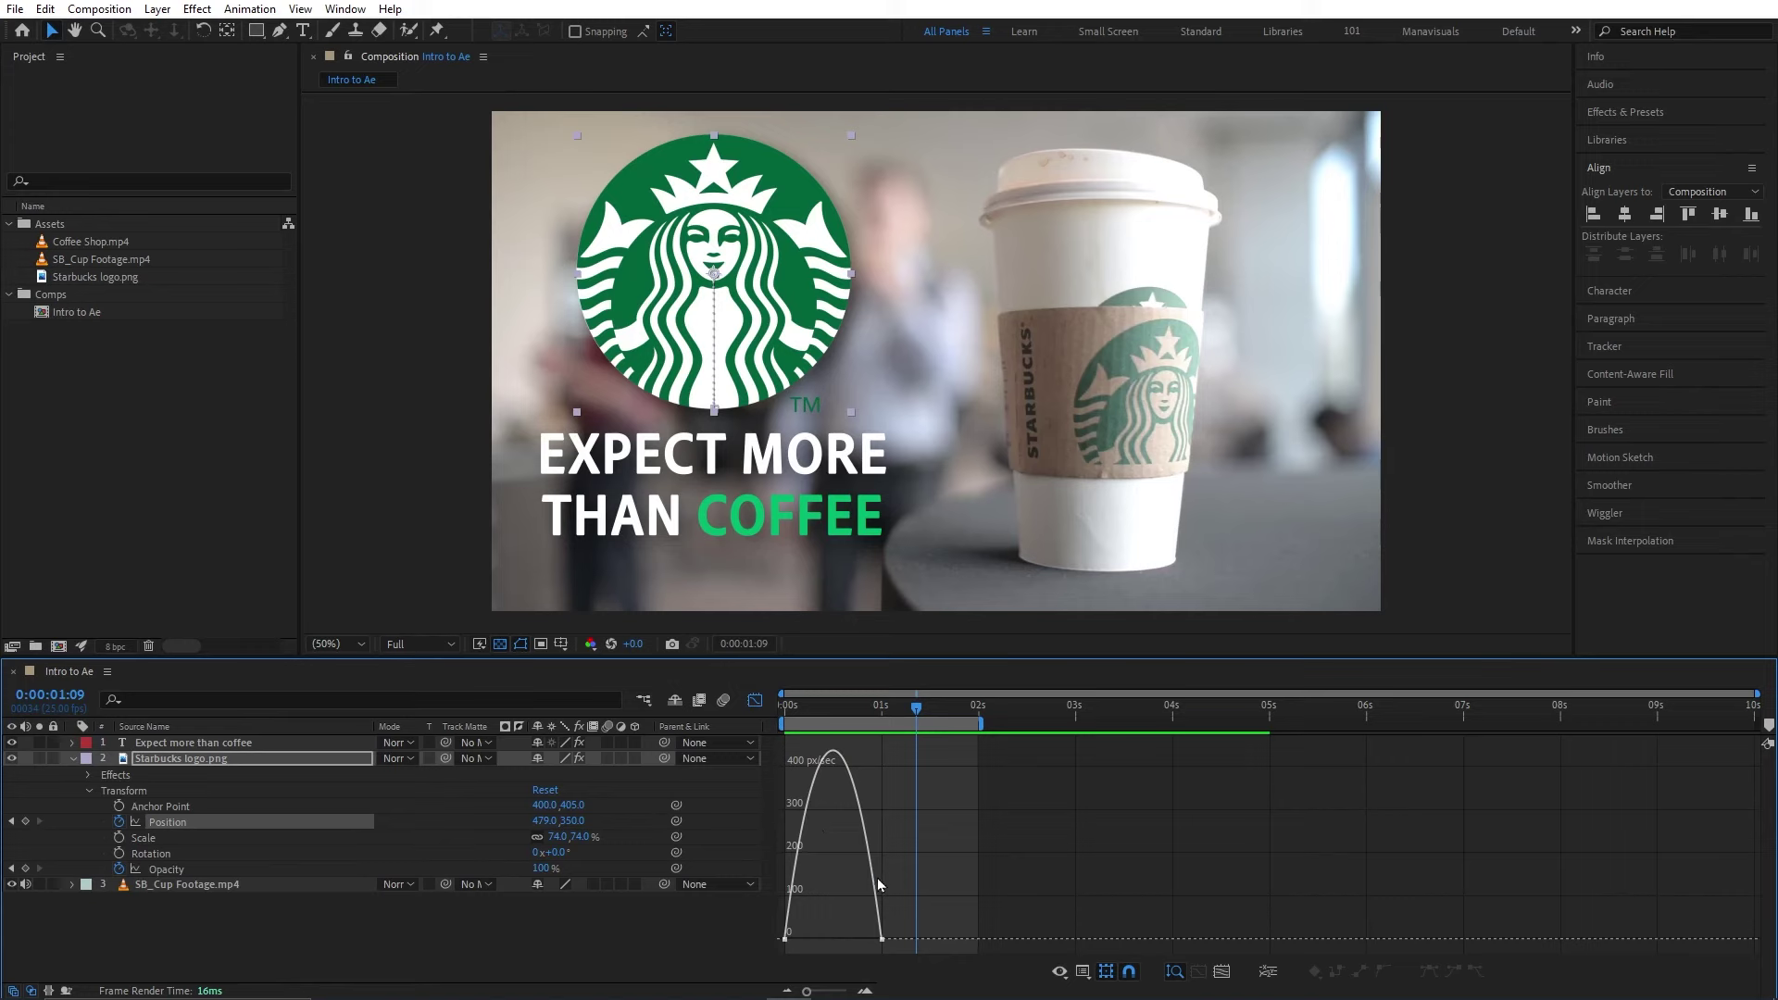
scroll(869, 889, up, 3)
scroll(869, 889, up, 3)
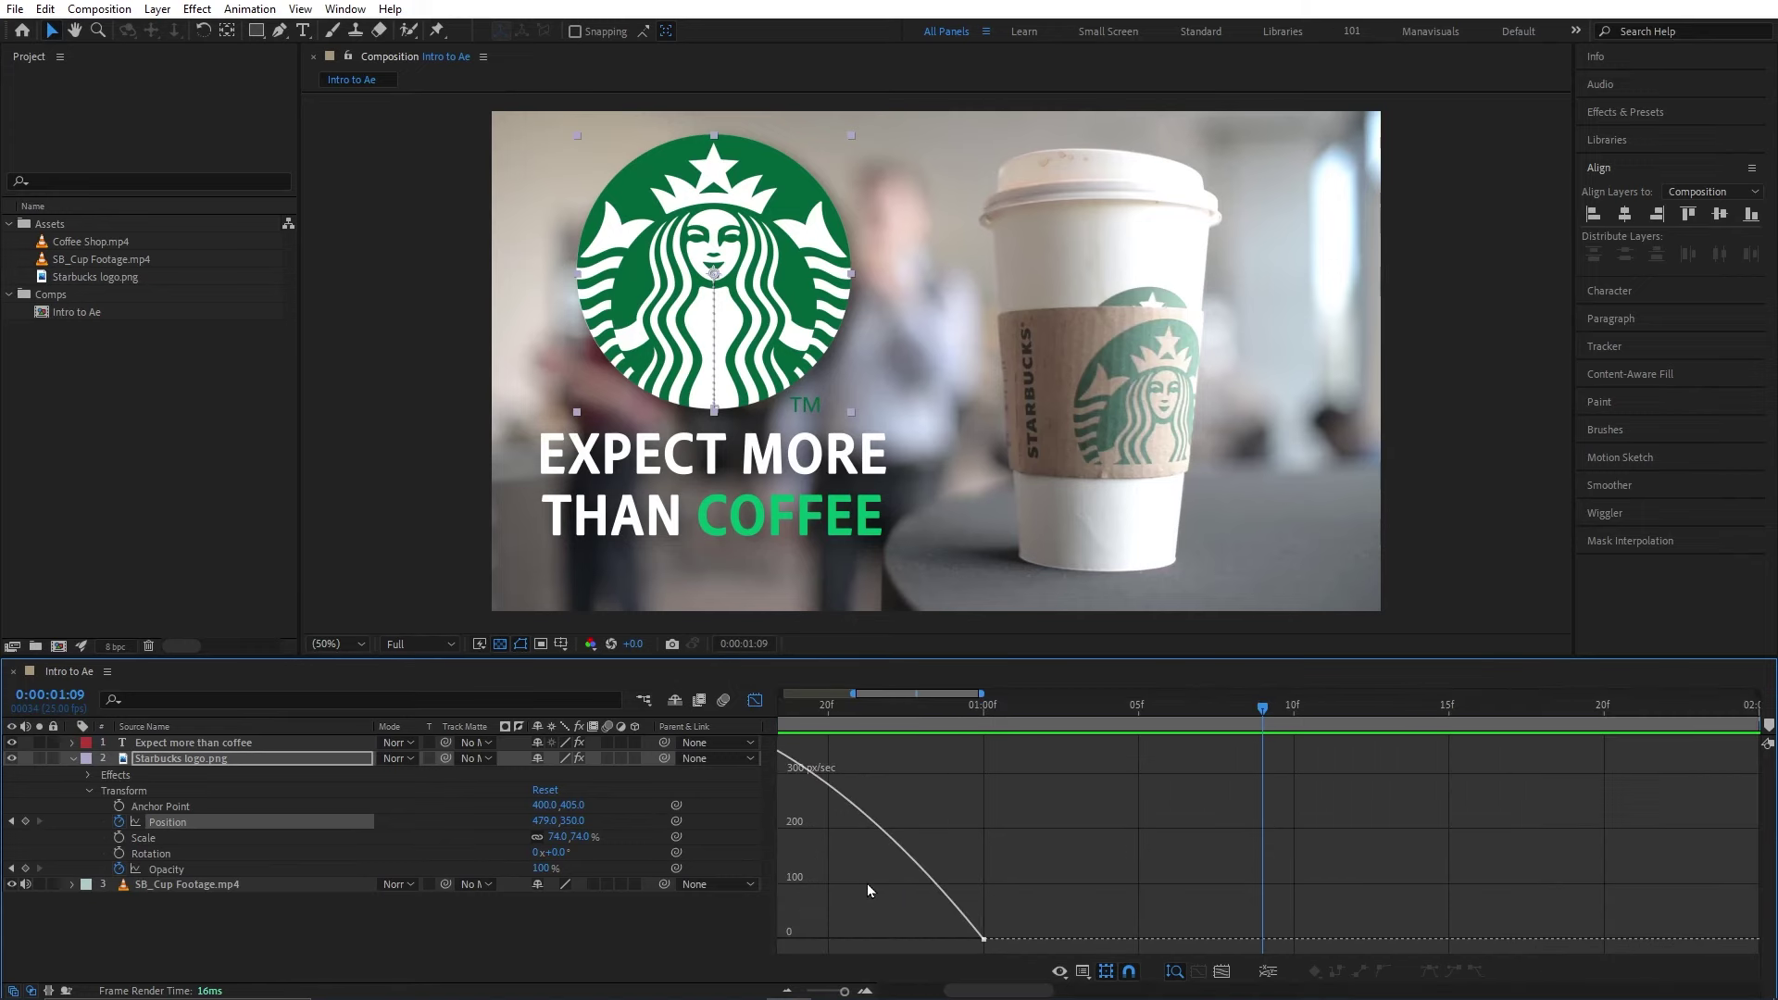
drag(1093, 715, 705, 712)
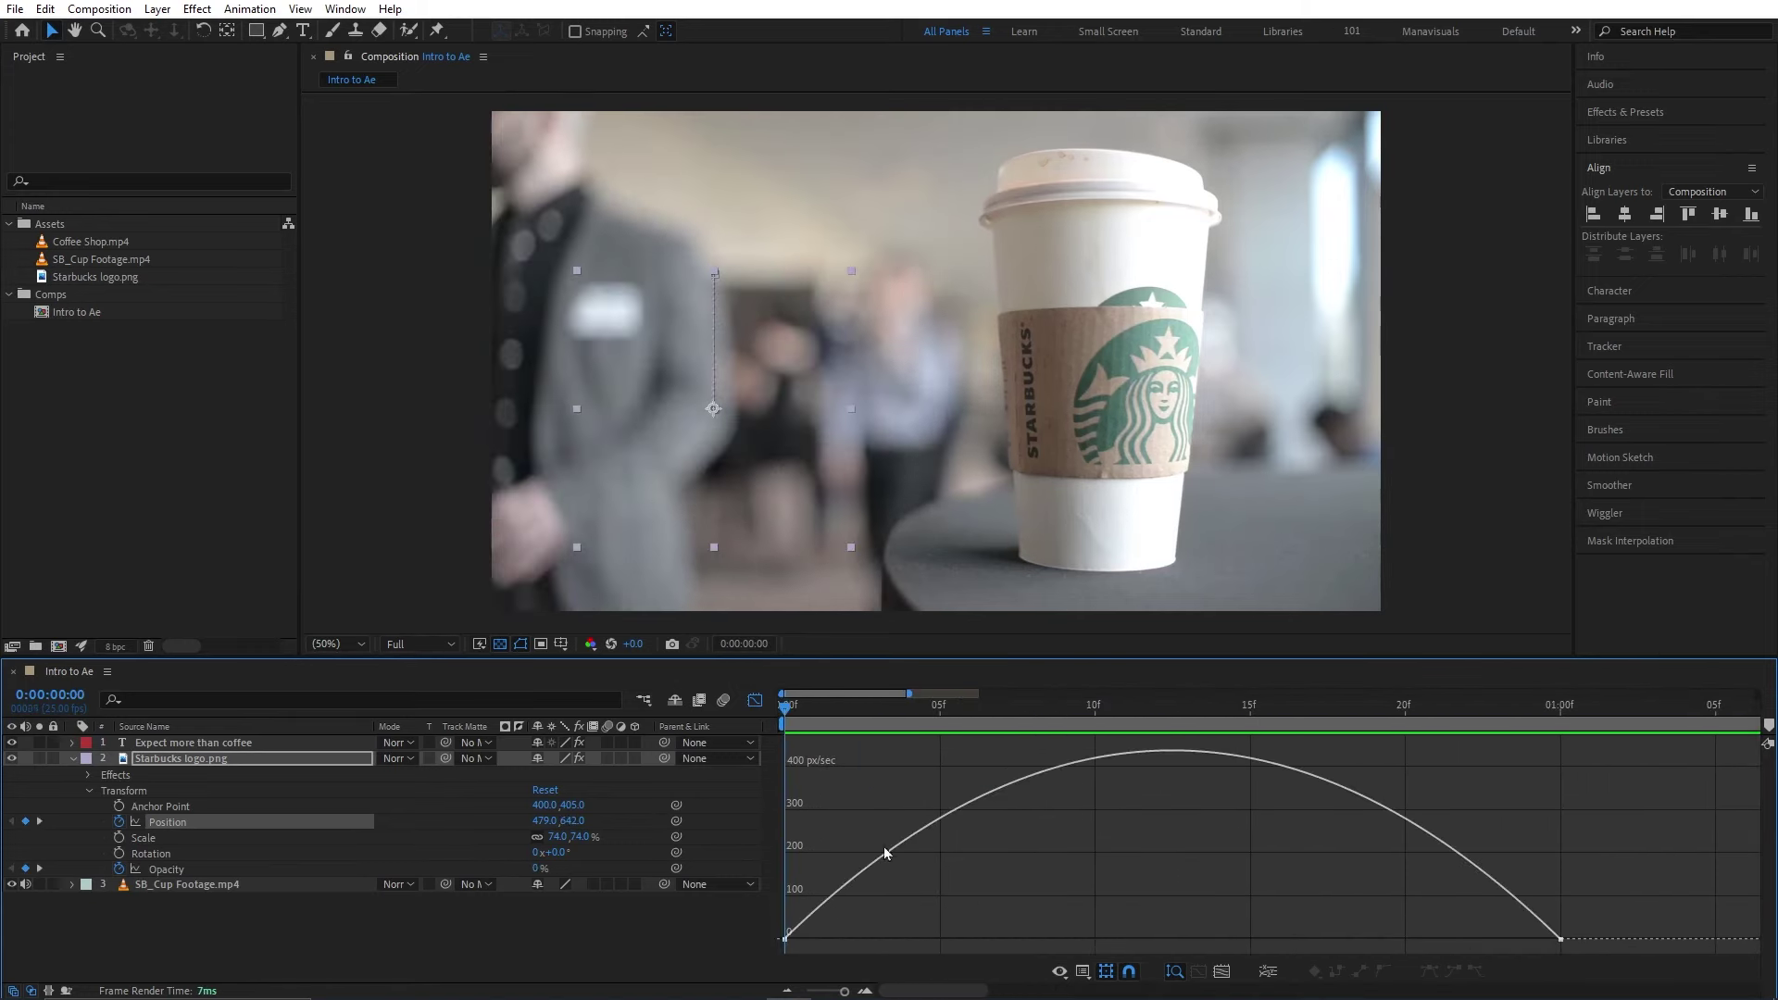
click(1082, 973)
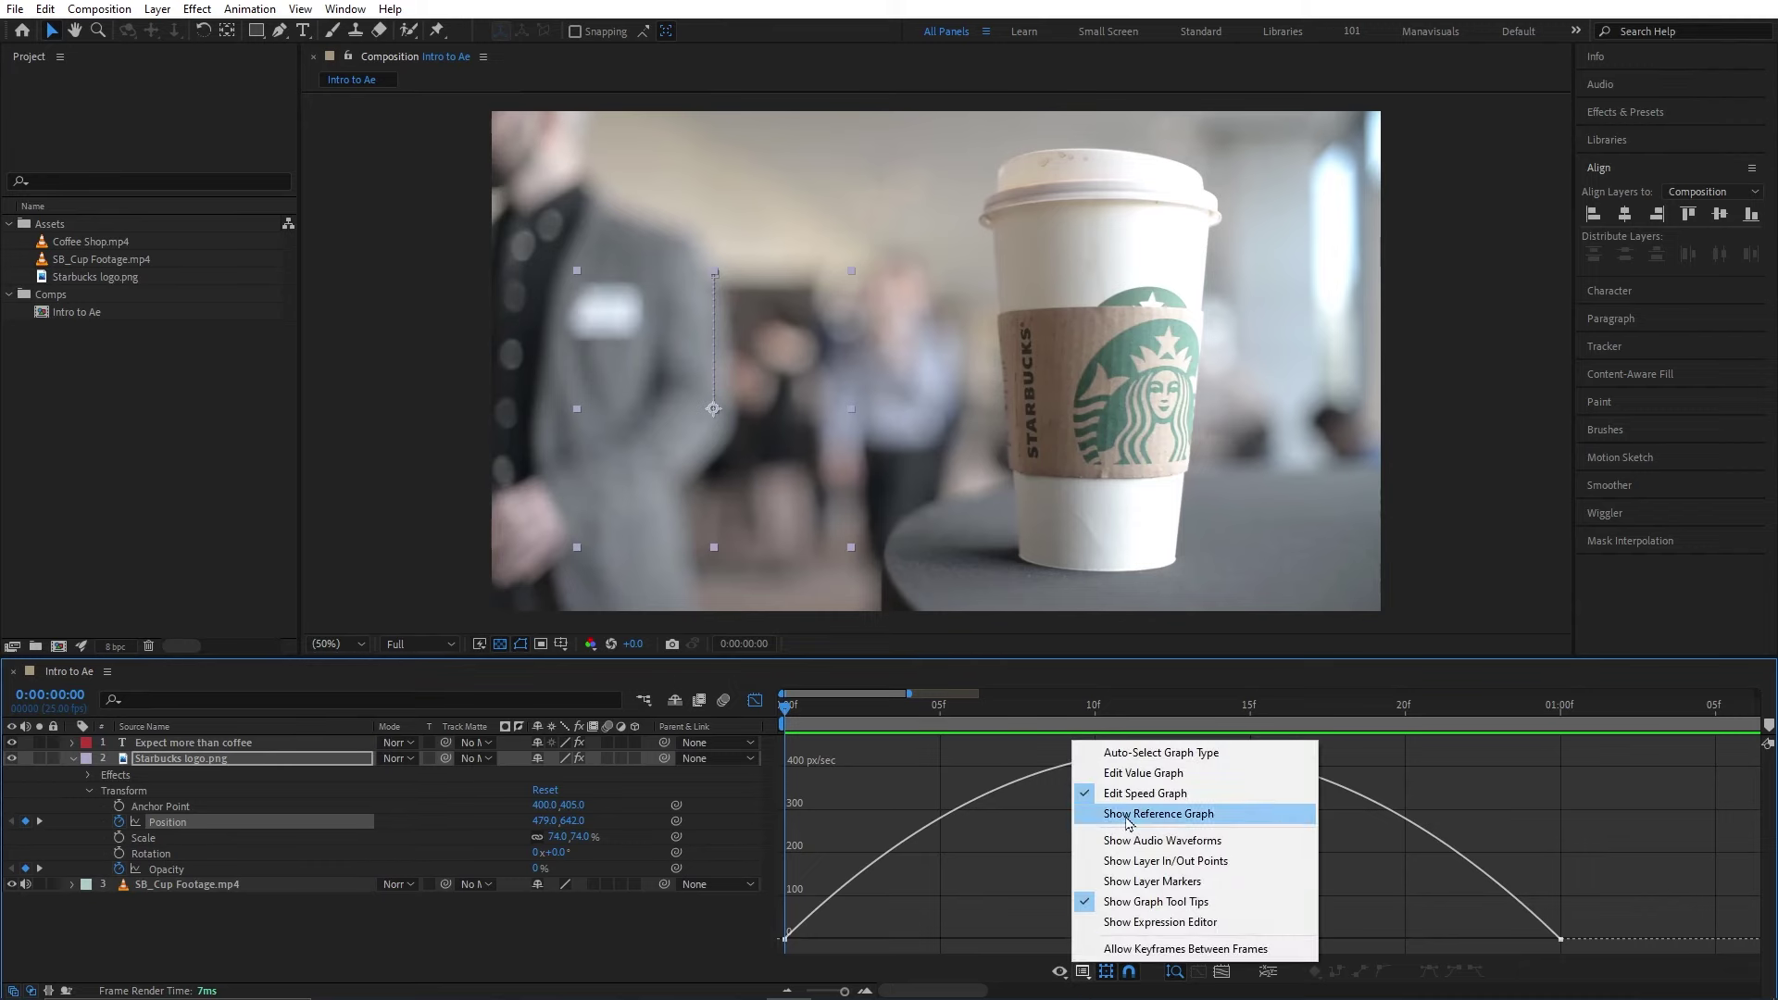
click(1157, 798)
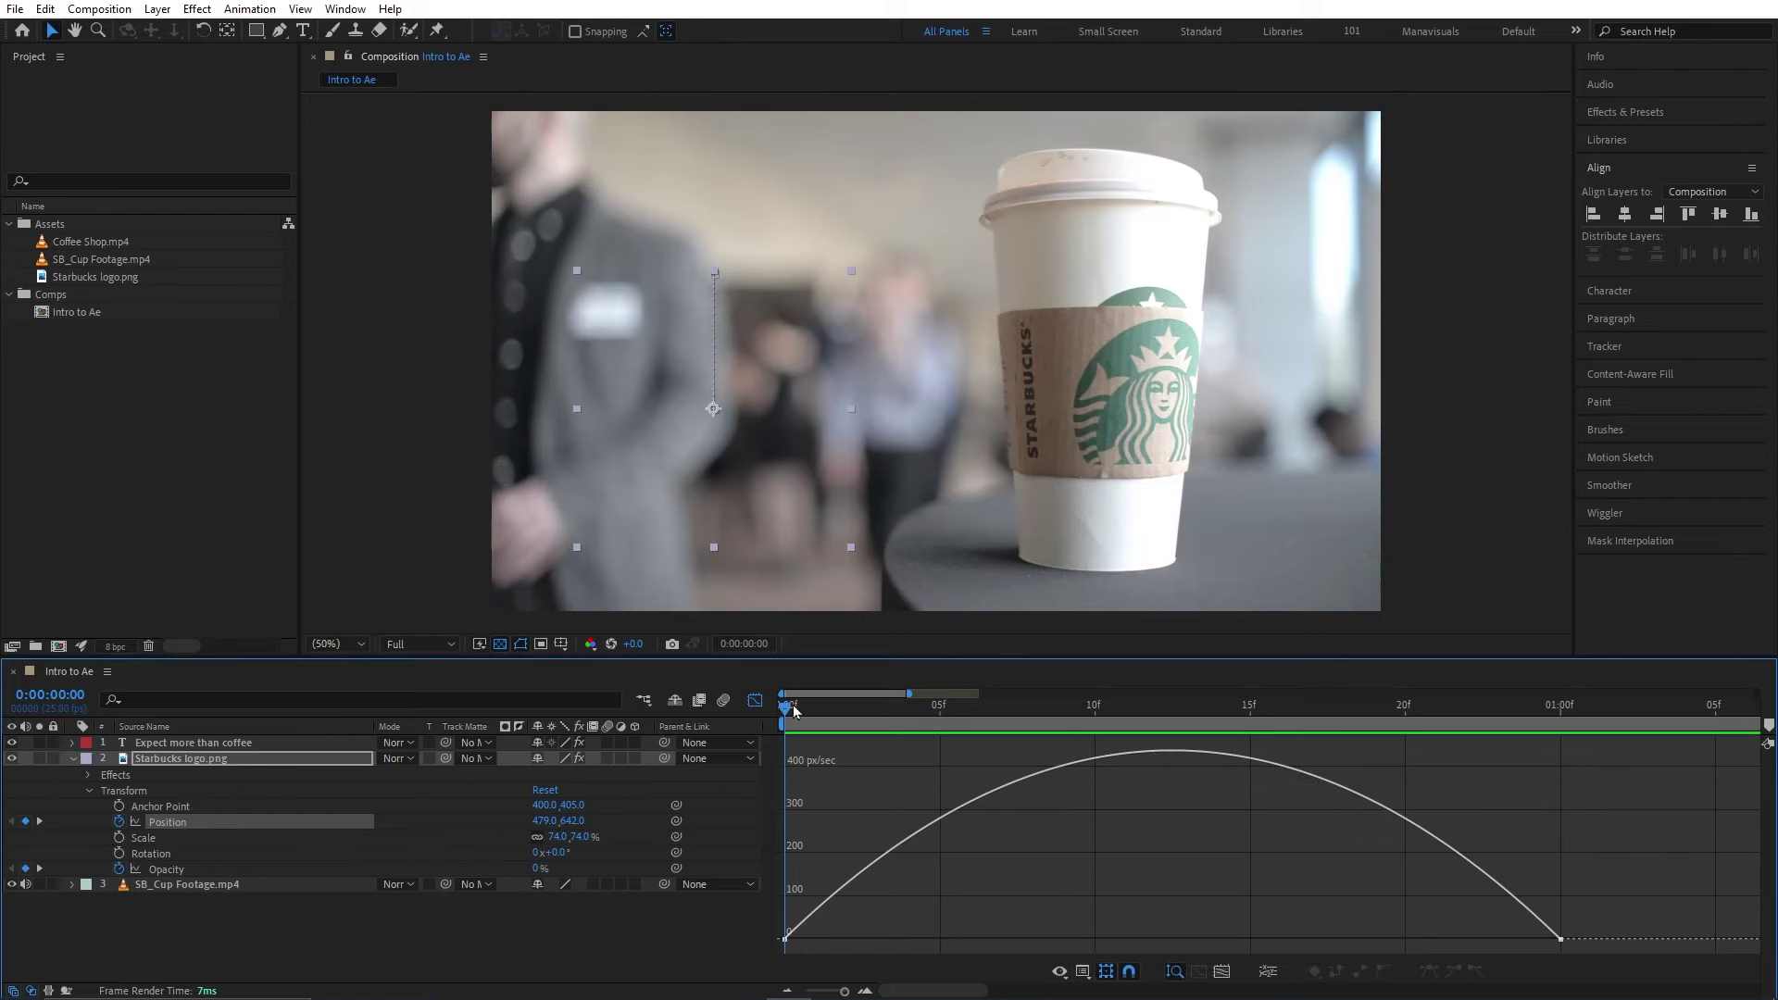
- Drag the Position speed-curve influence handles so the logo bursts out fast and eases in, then preview
mouse_move(793, 709)
mouse_down()
mouse_move(1521, 756)
mouse_move(786, 714)
mouse_up()
drag(1605, 884, 1542, 961)
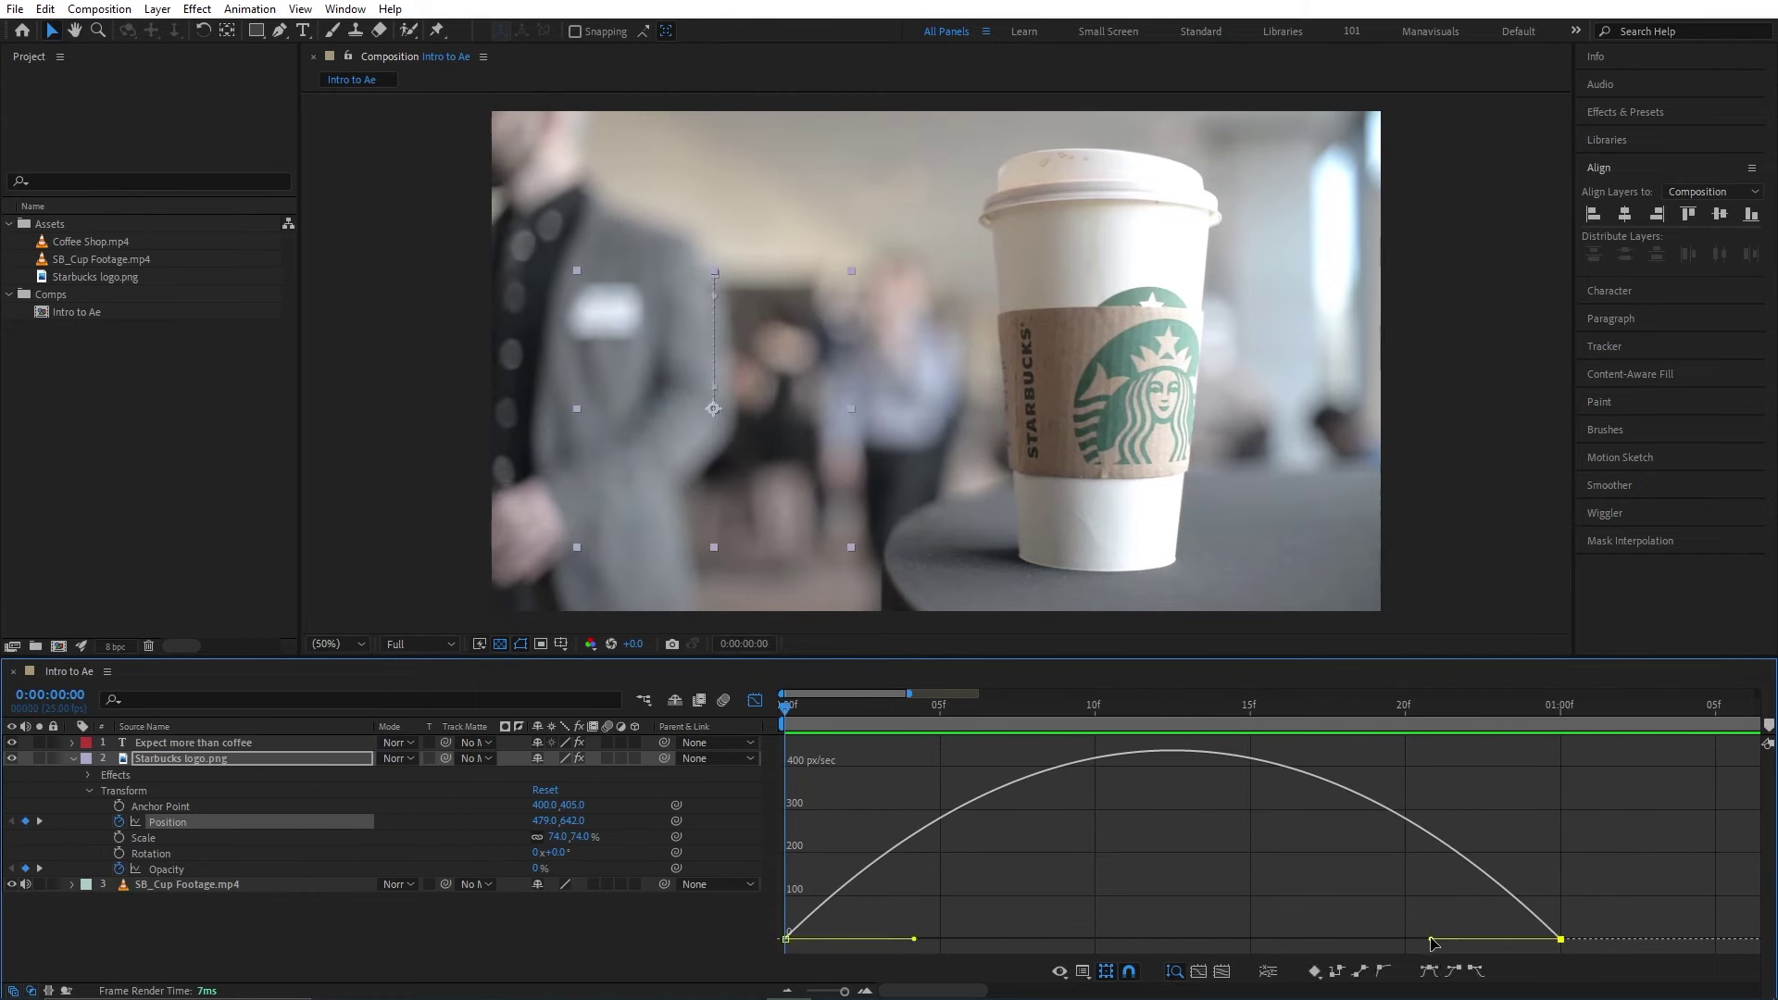
drag(1432, 941, 1140, 941)
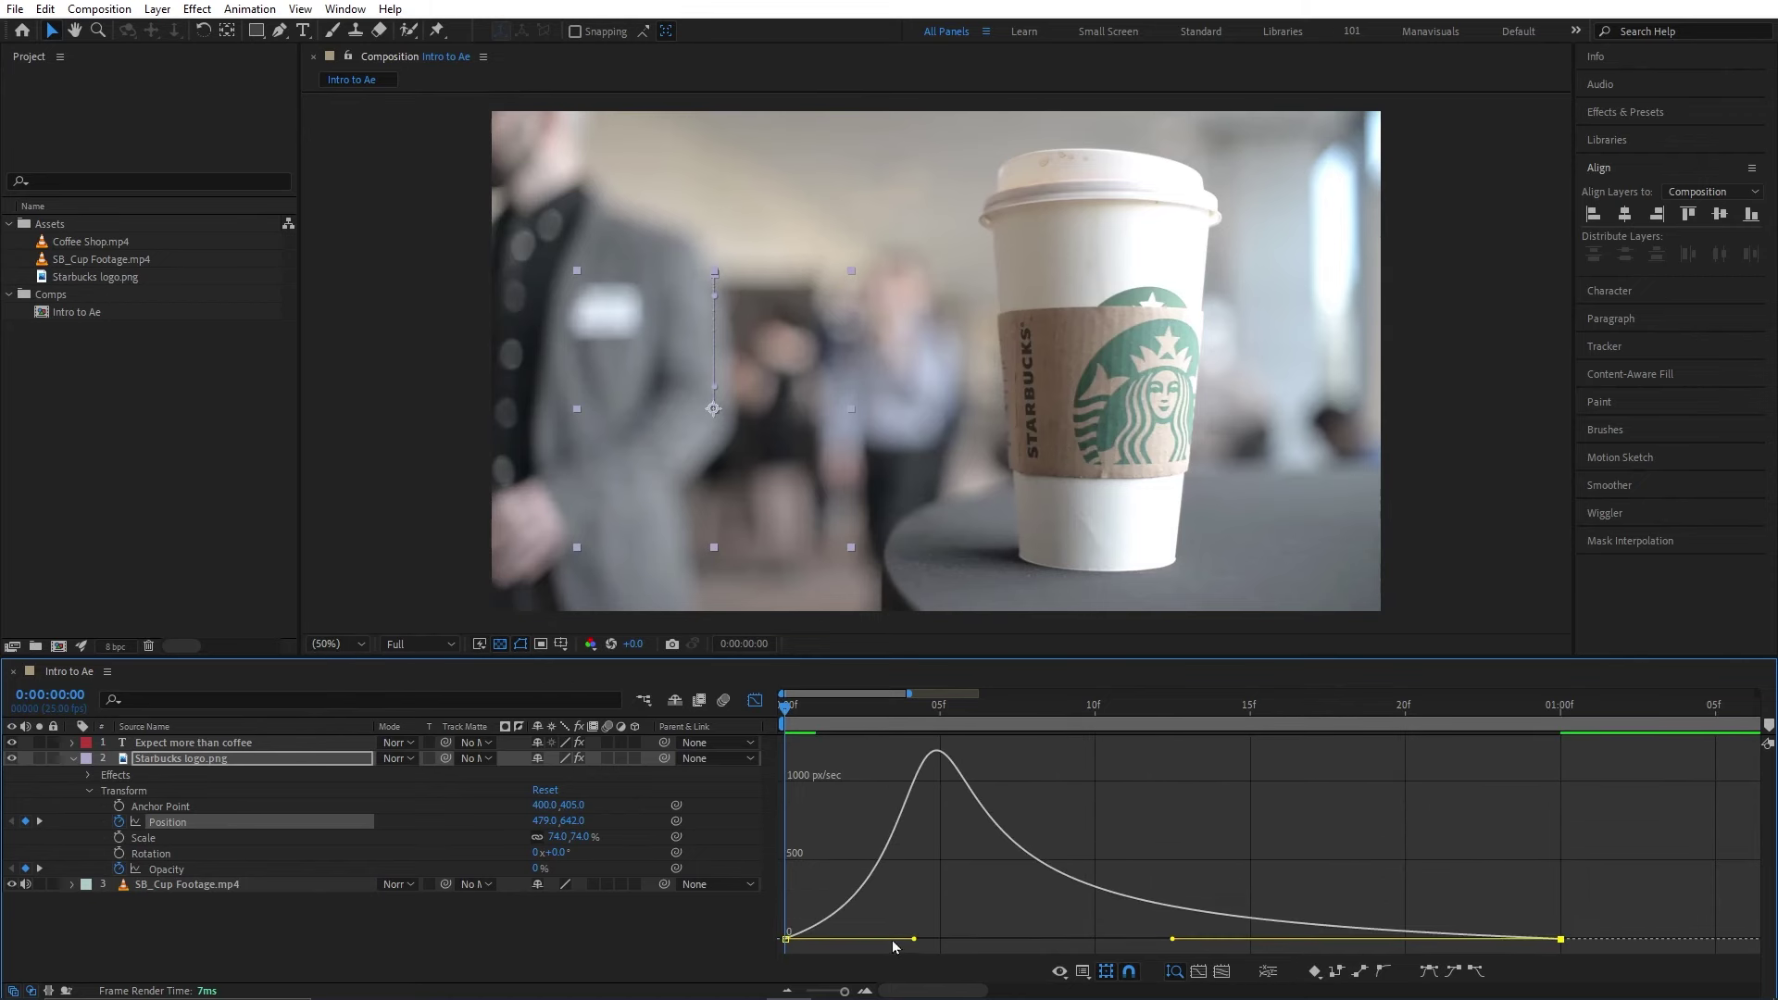
drag(912, 942, 789, 940)
key(space)
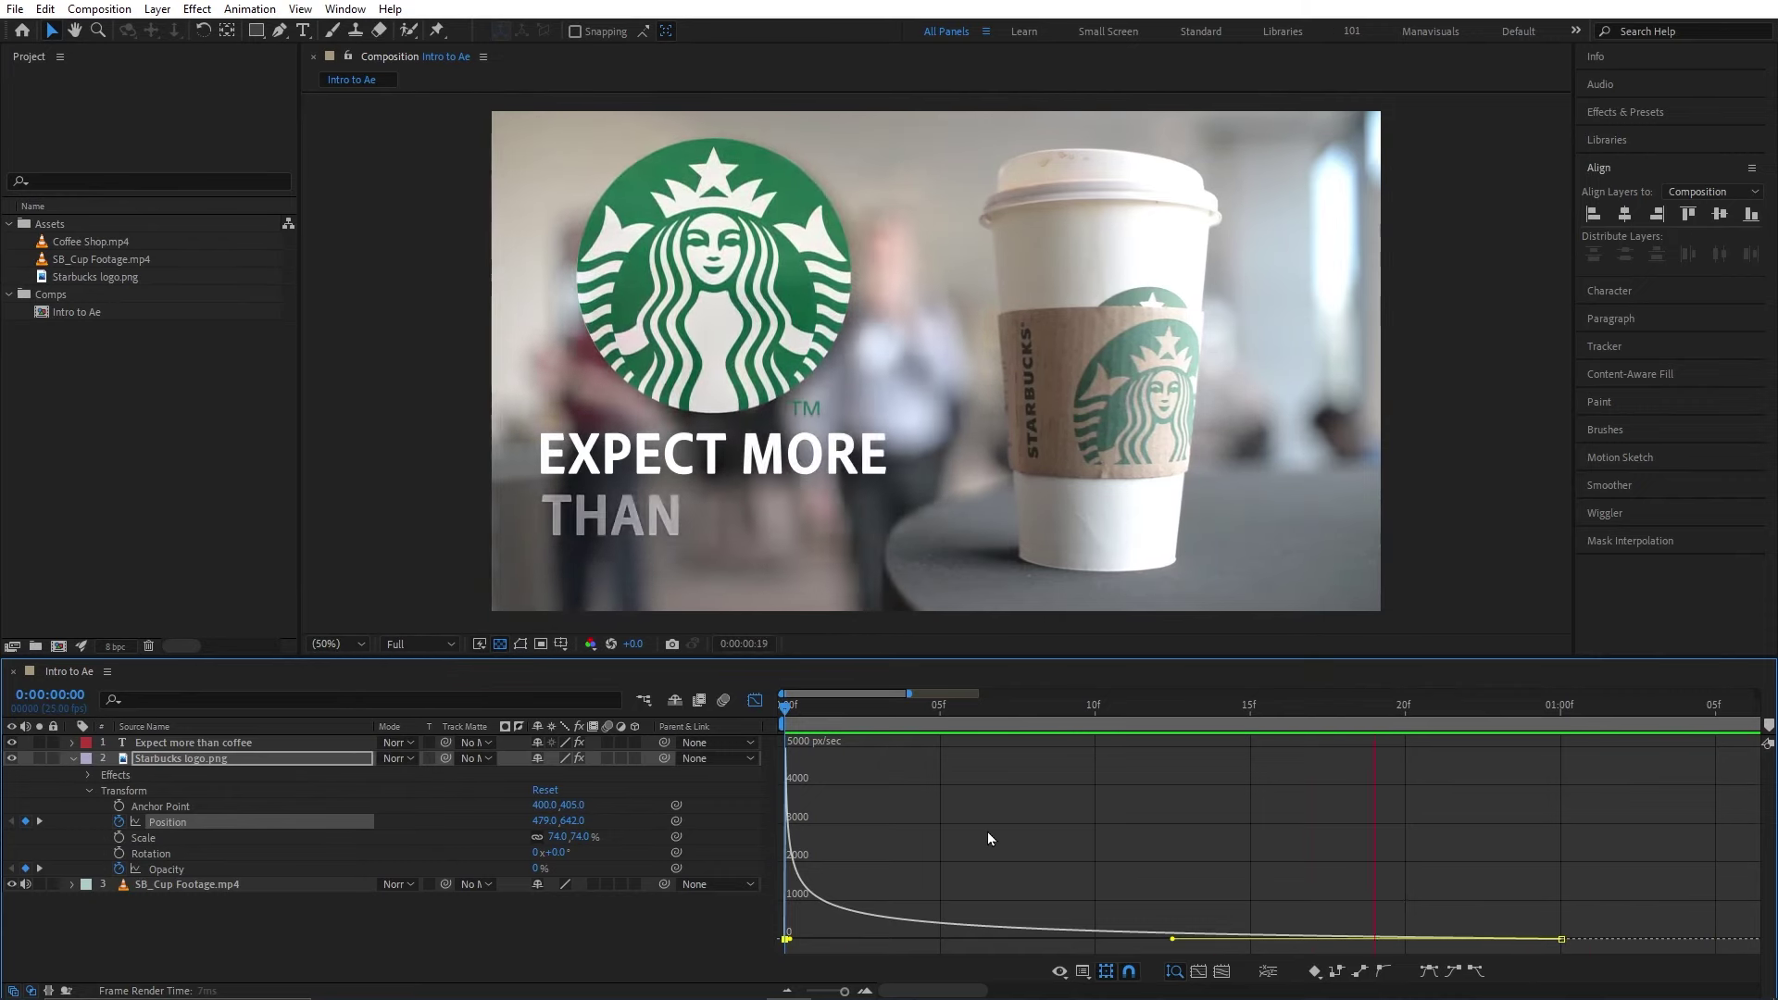
key(space)
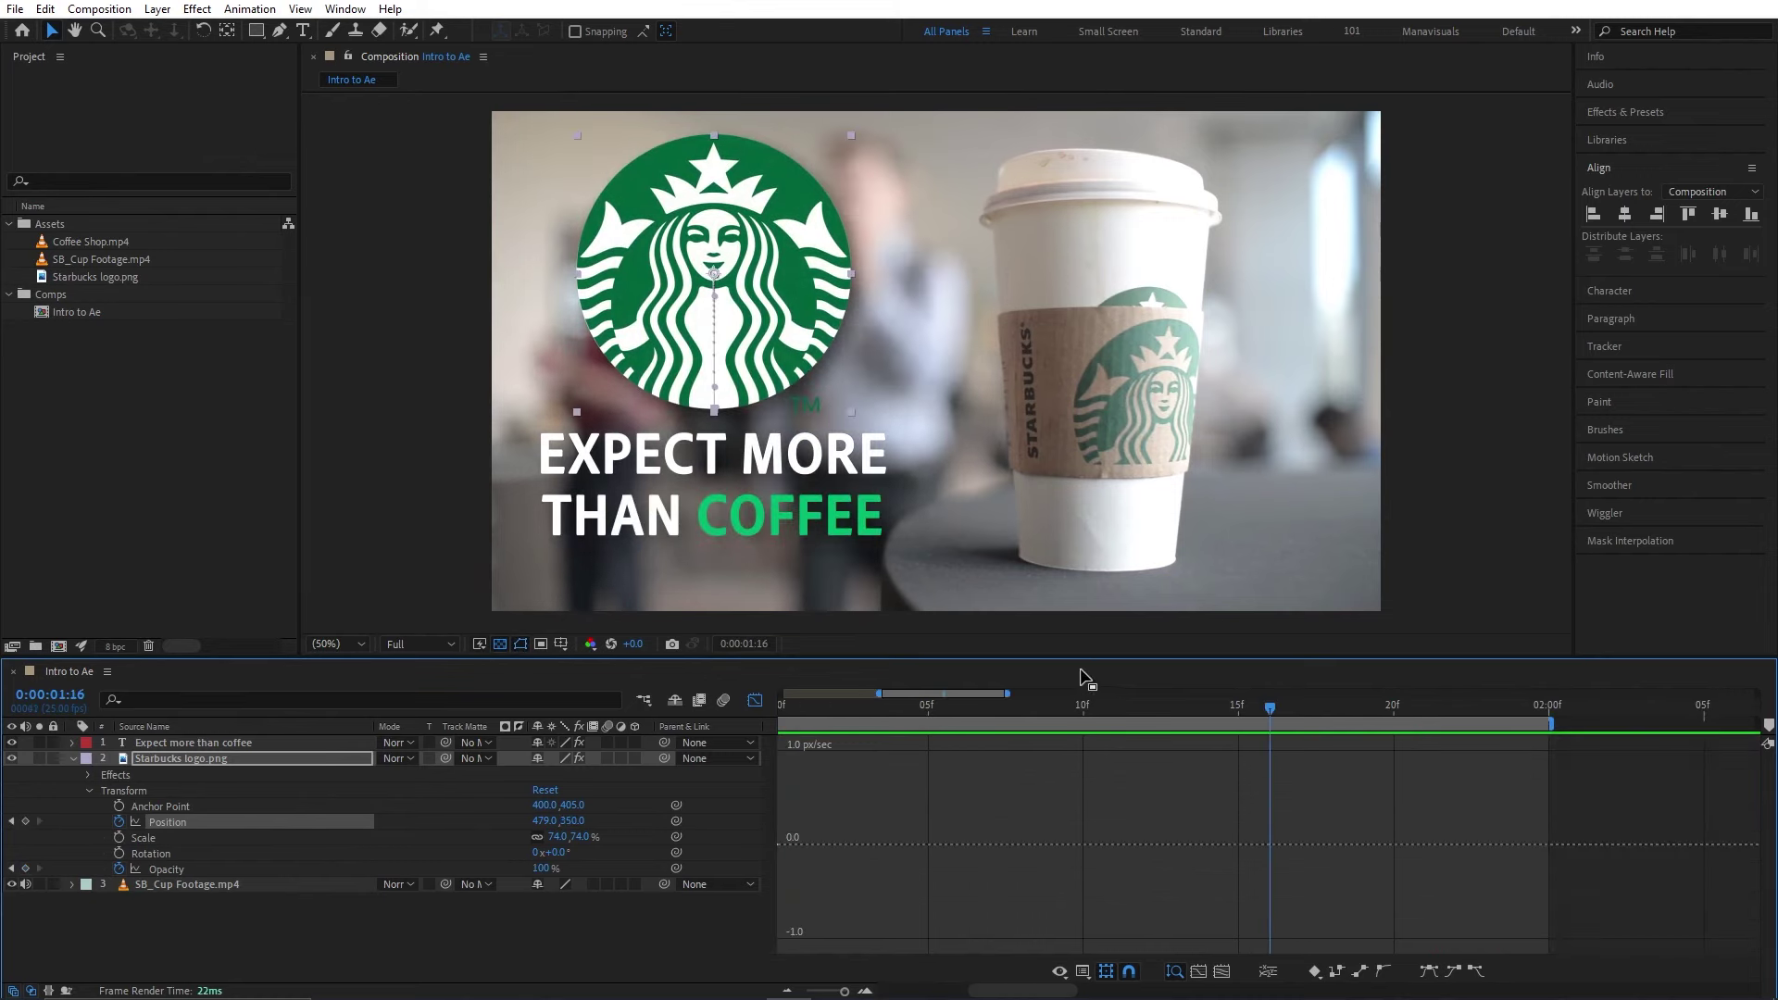
- Reshape the logo's Opacity speed curve to spike at the start, preview, and close the Graph Editor
drag(1082, 706, 785, 705)
click(167, 871)
click(168, 871)
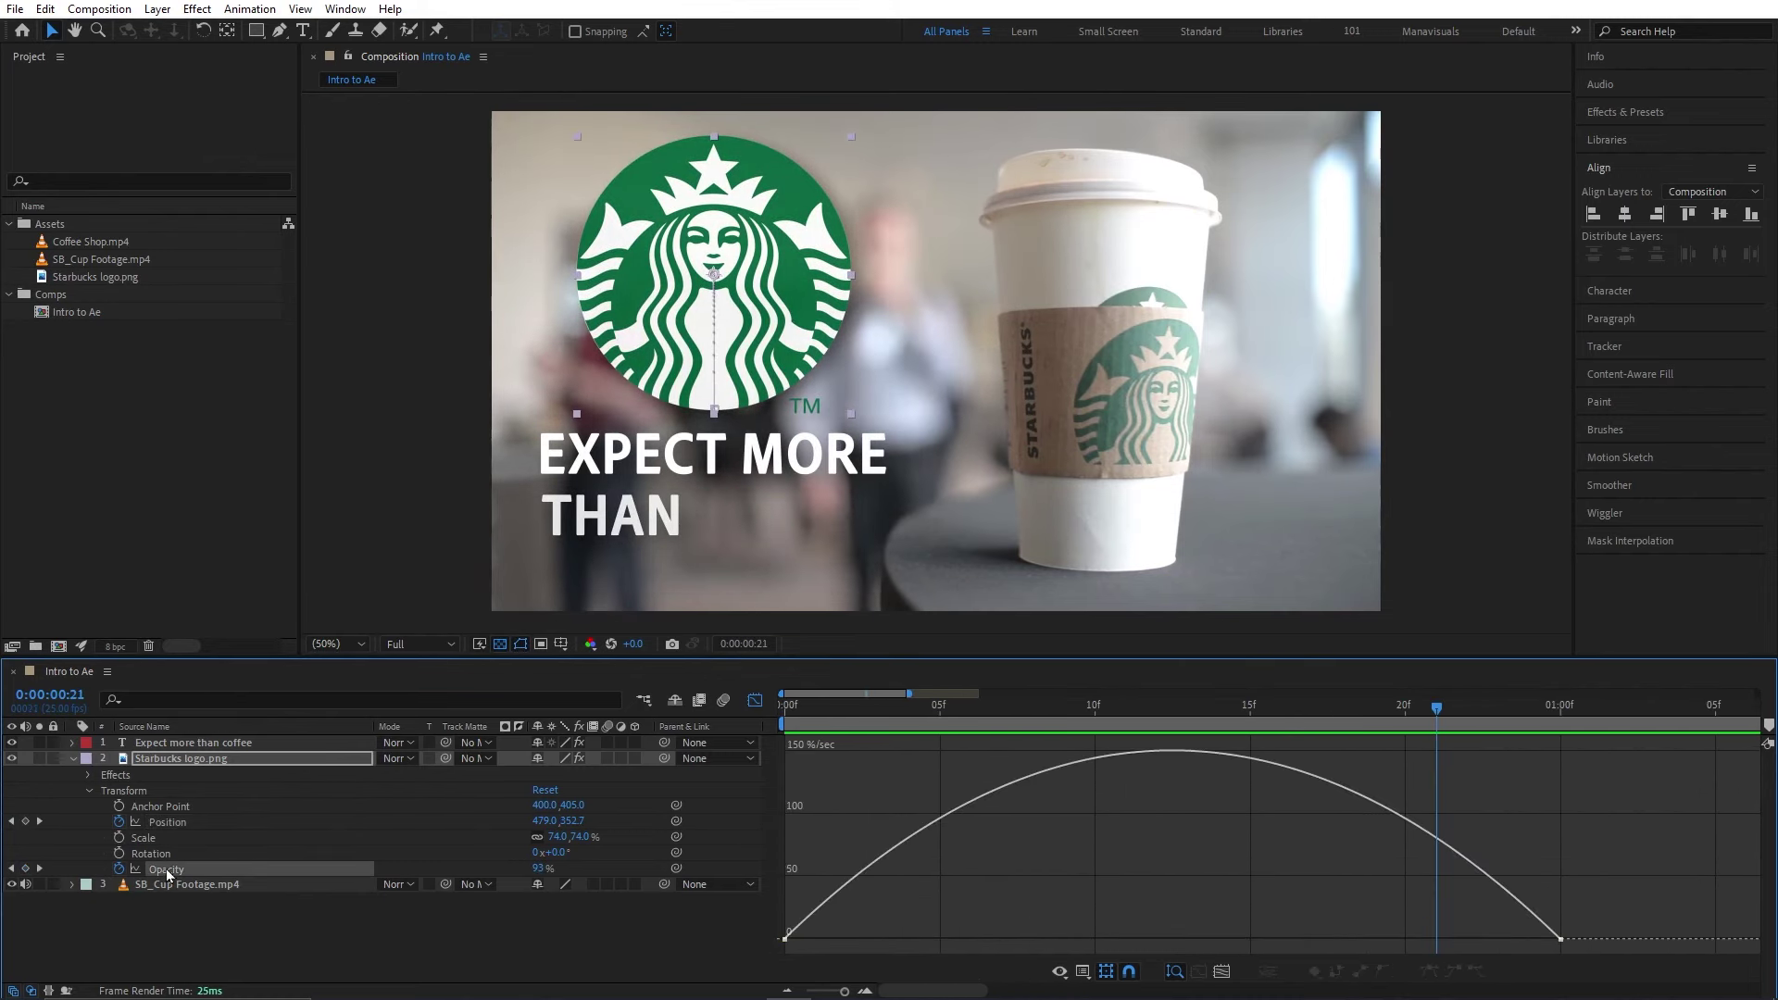
drag(1561, 913, 776, 949)
drag(1431, 938, 815, 931)
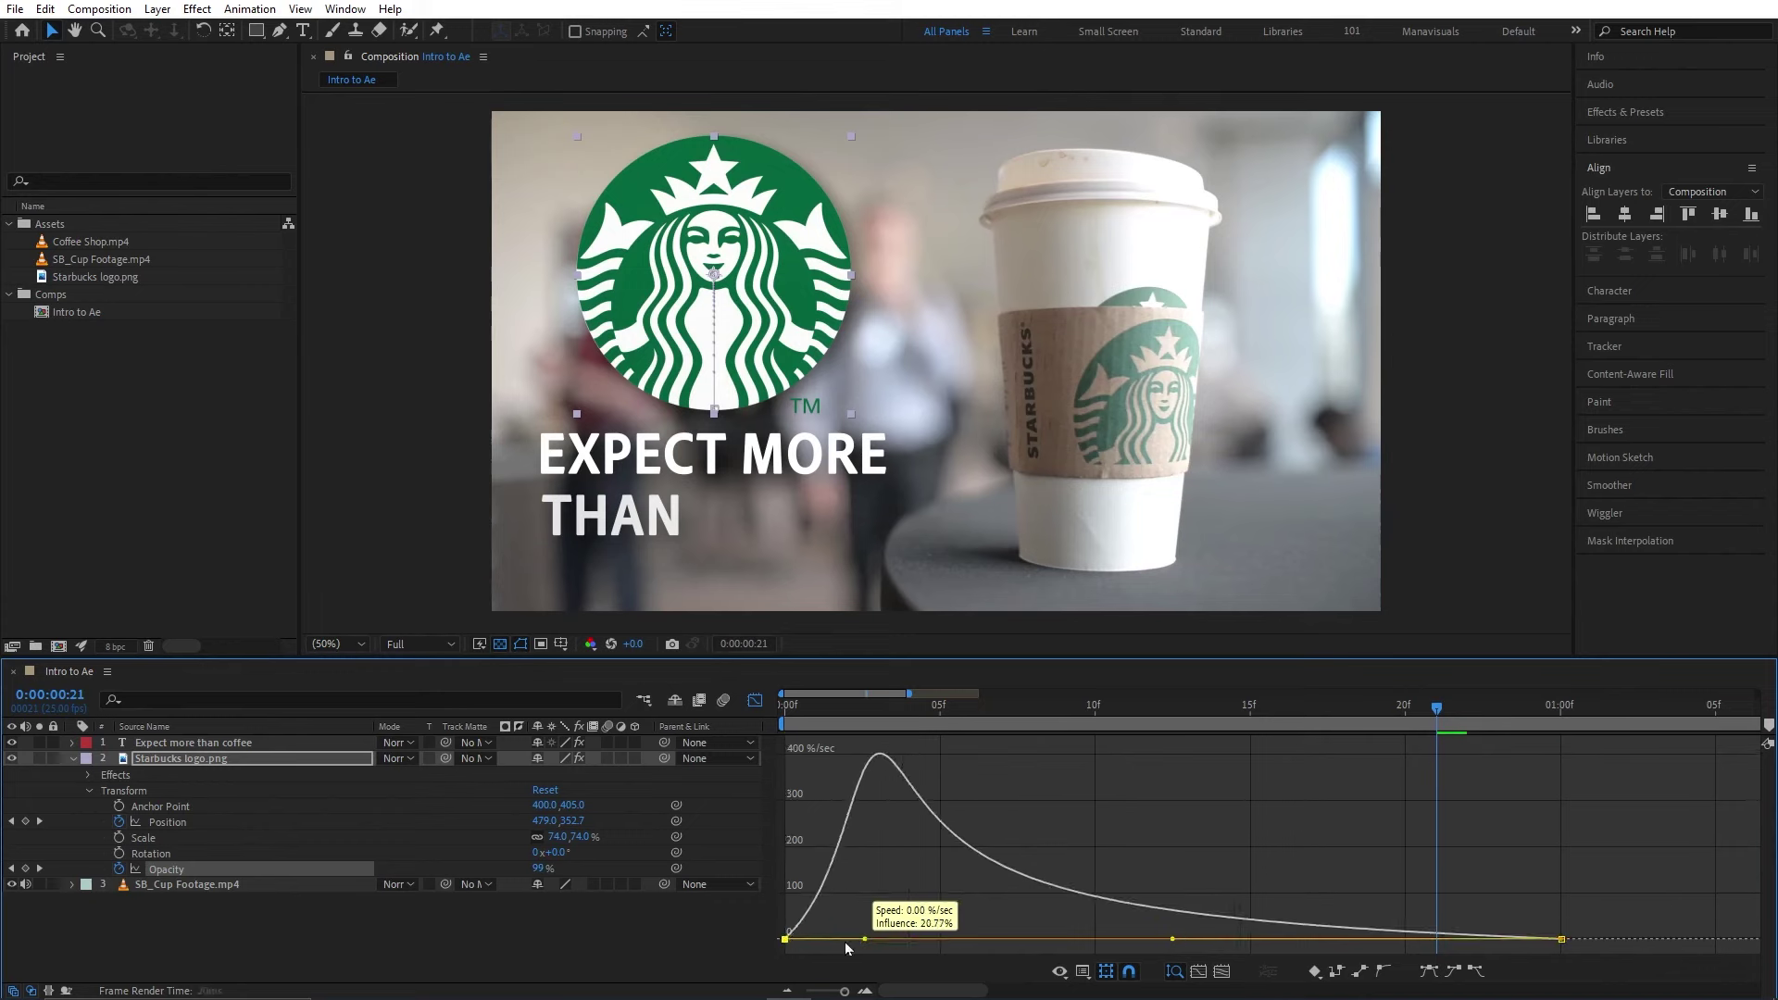
key(Home)
key(space)
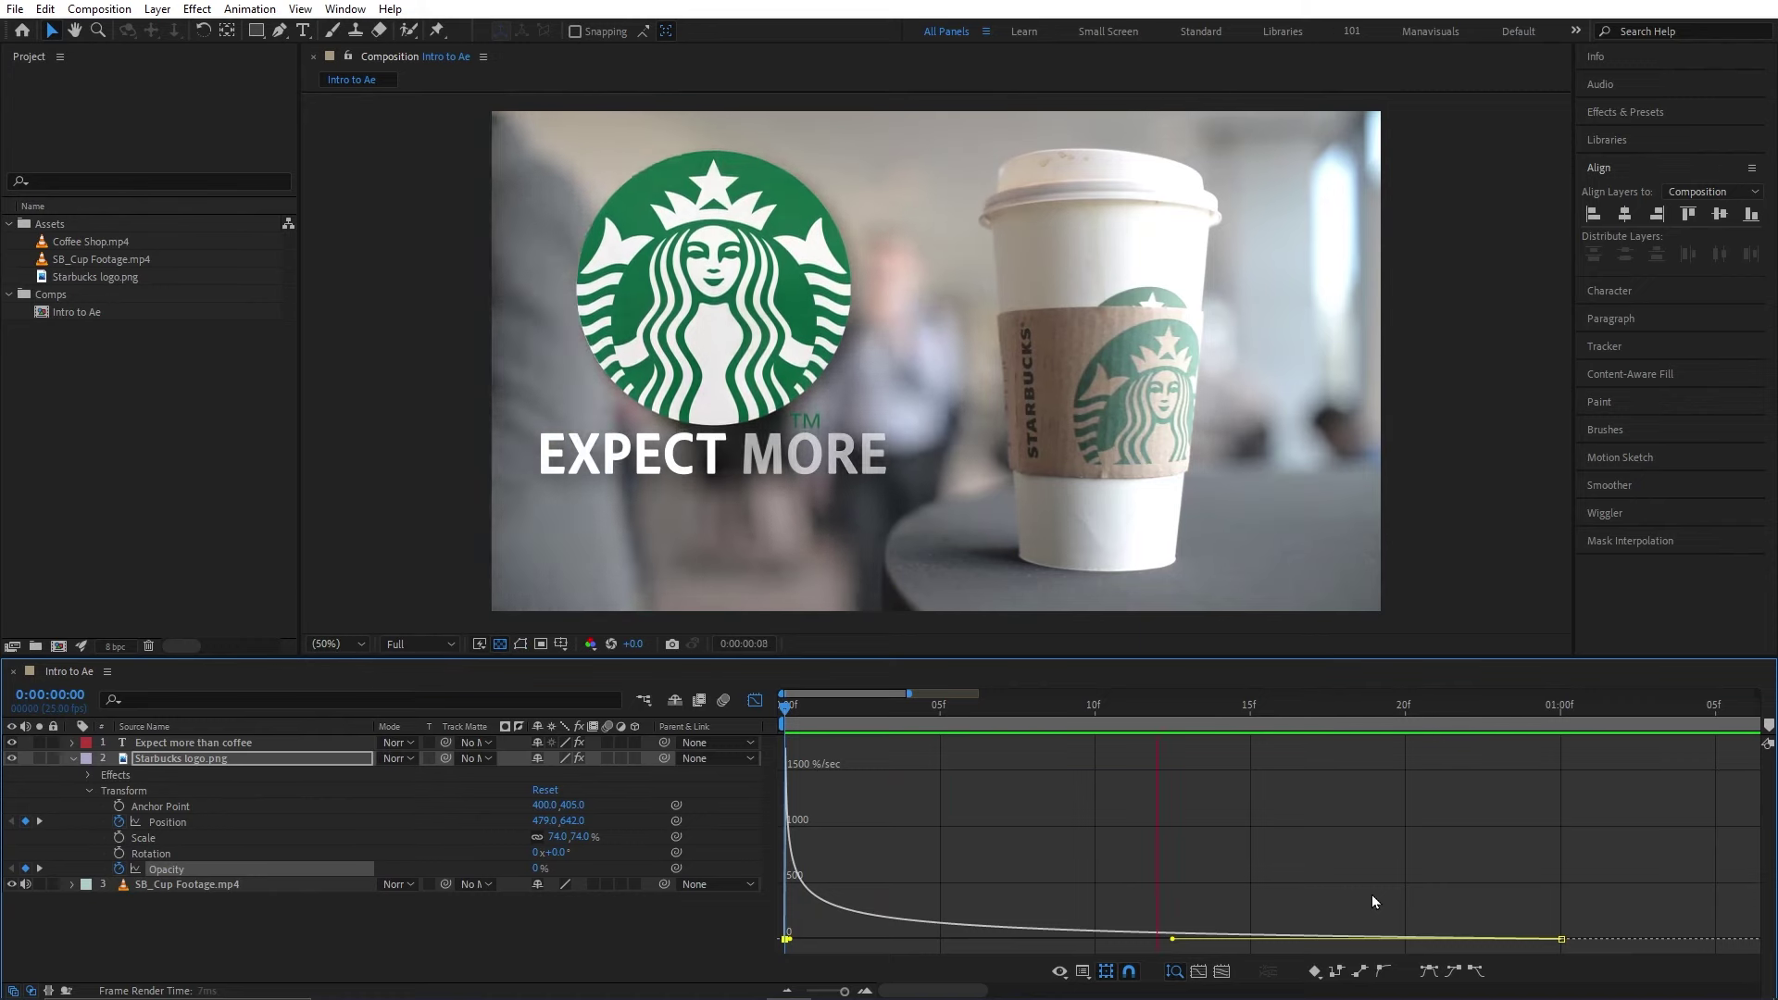
key(space)
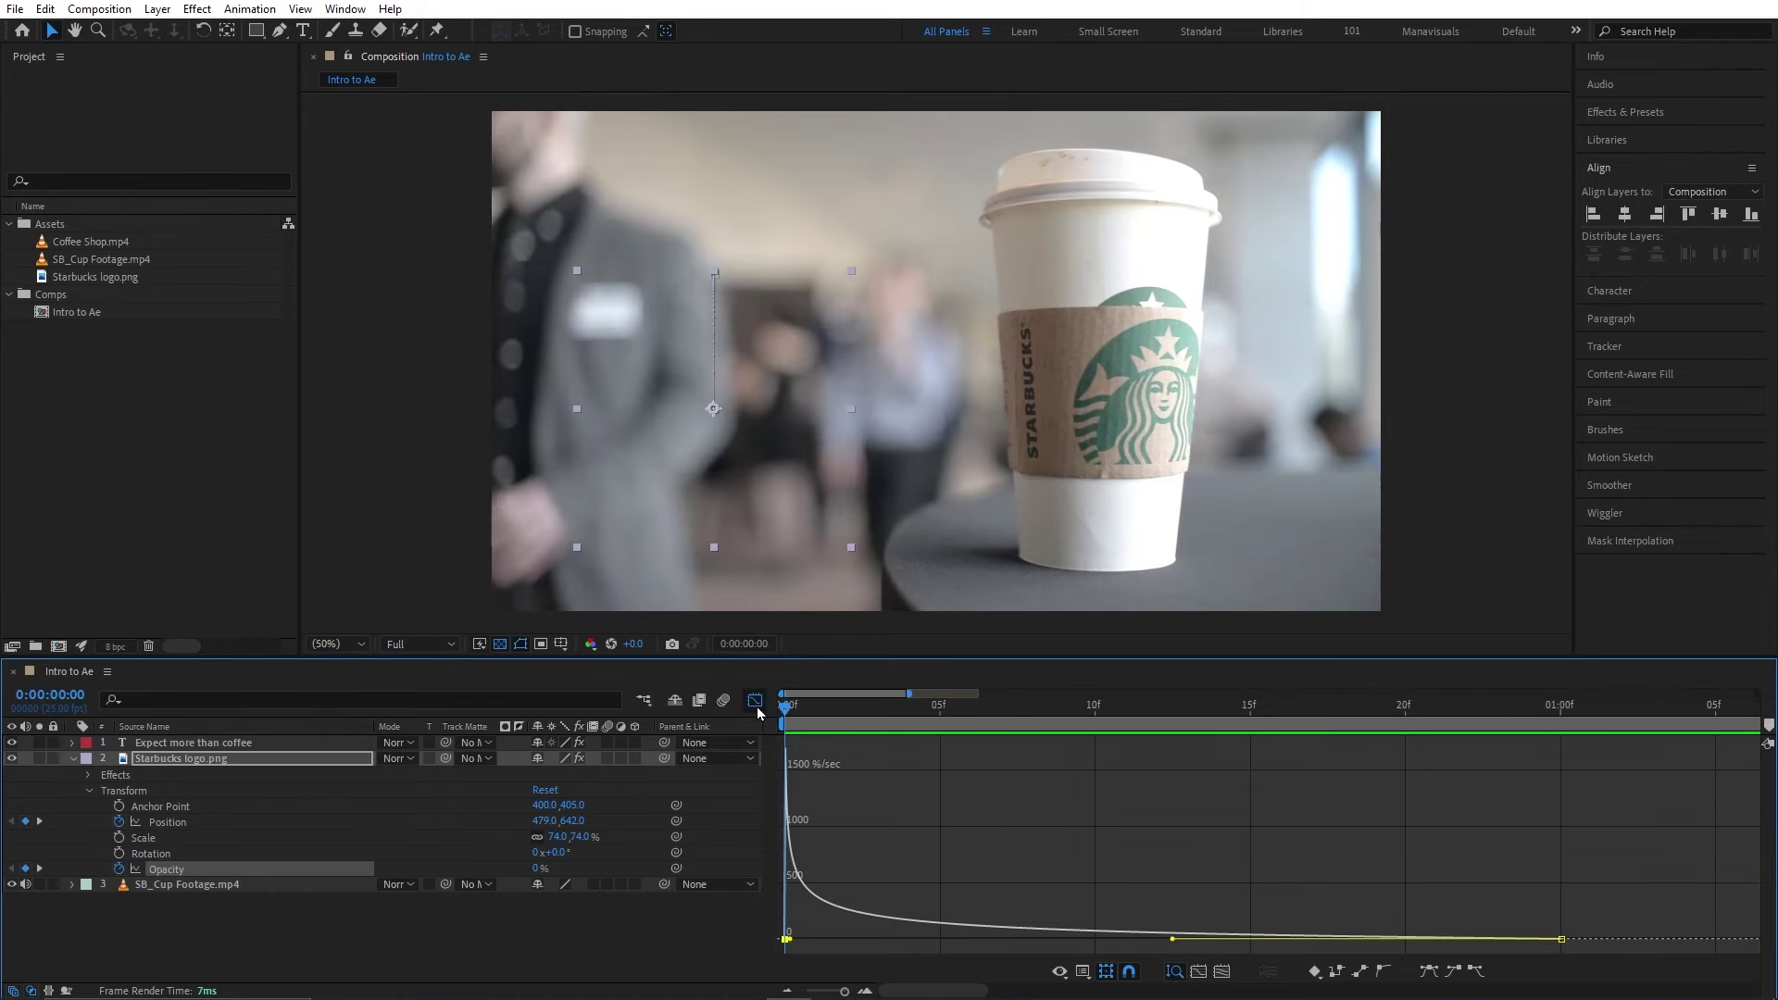
click(755, 701)
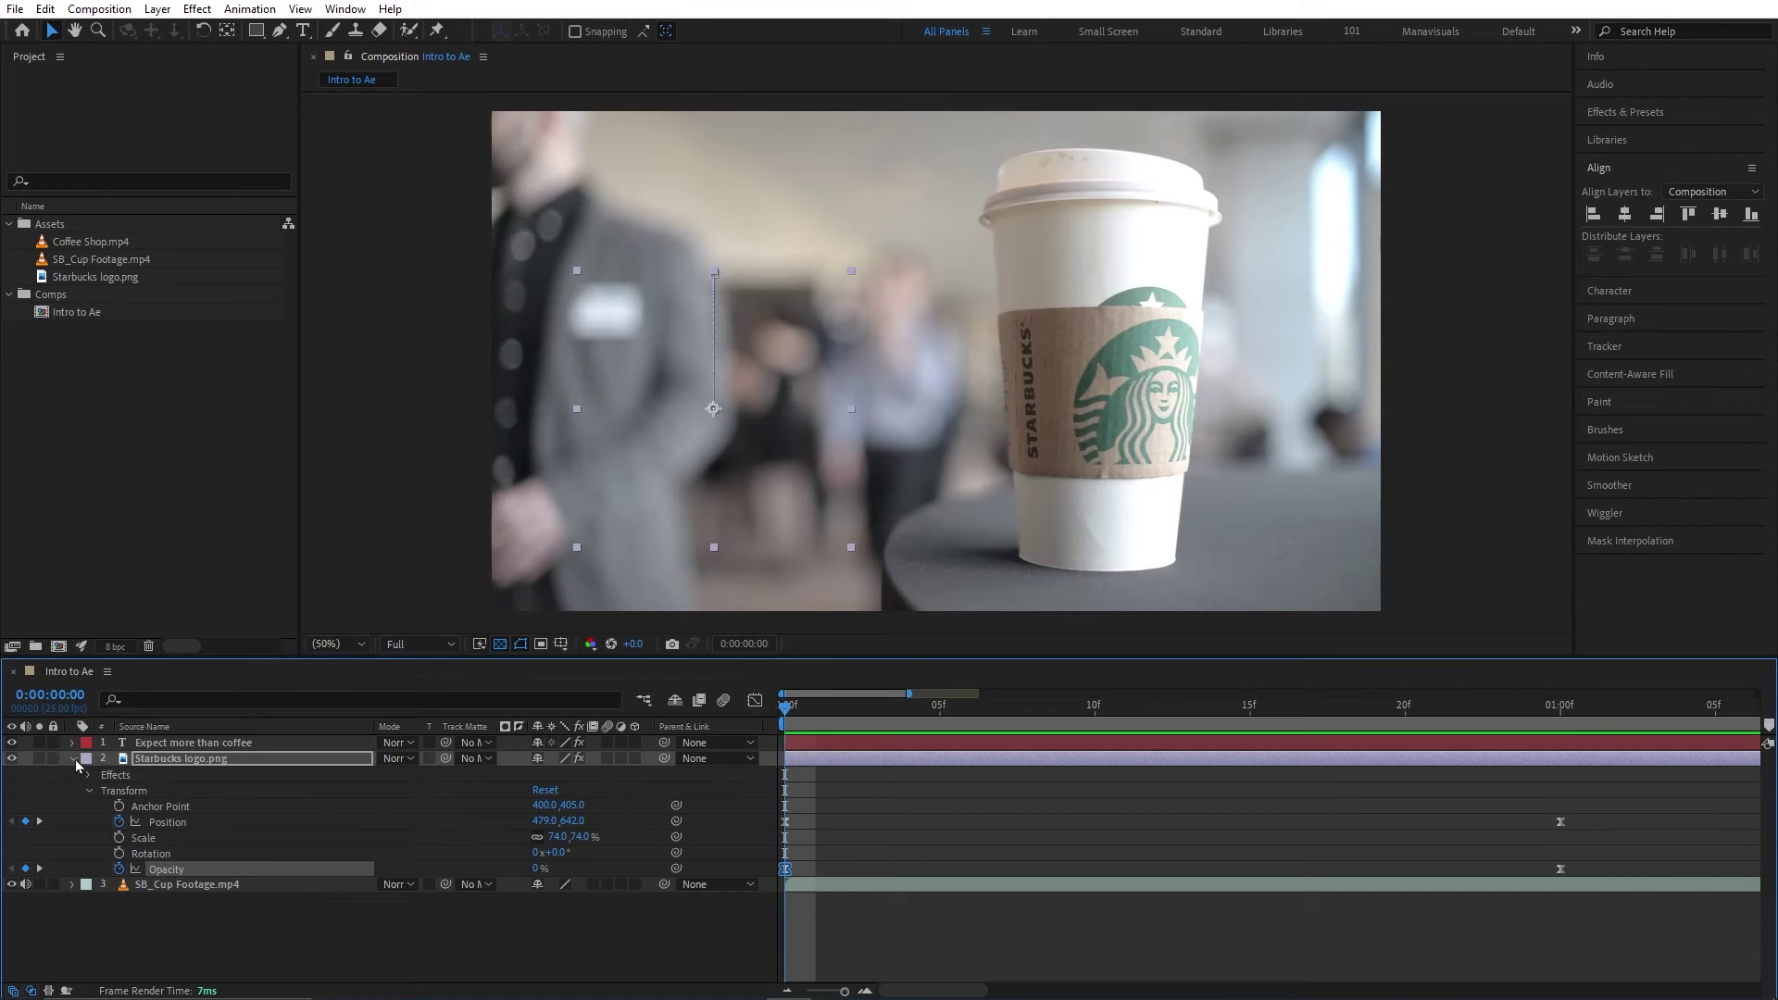
- Pre-compose the 'Expect more than coffee' text and Starbucks logo layers into 'Logo & Text'
click(906, 793)
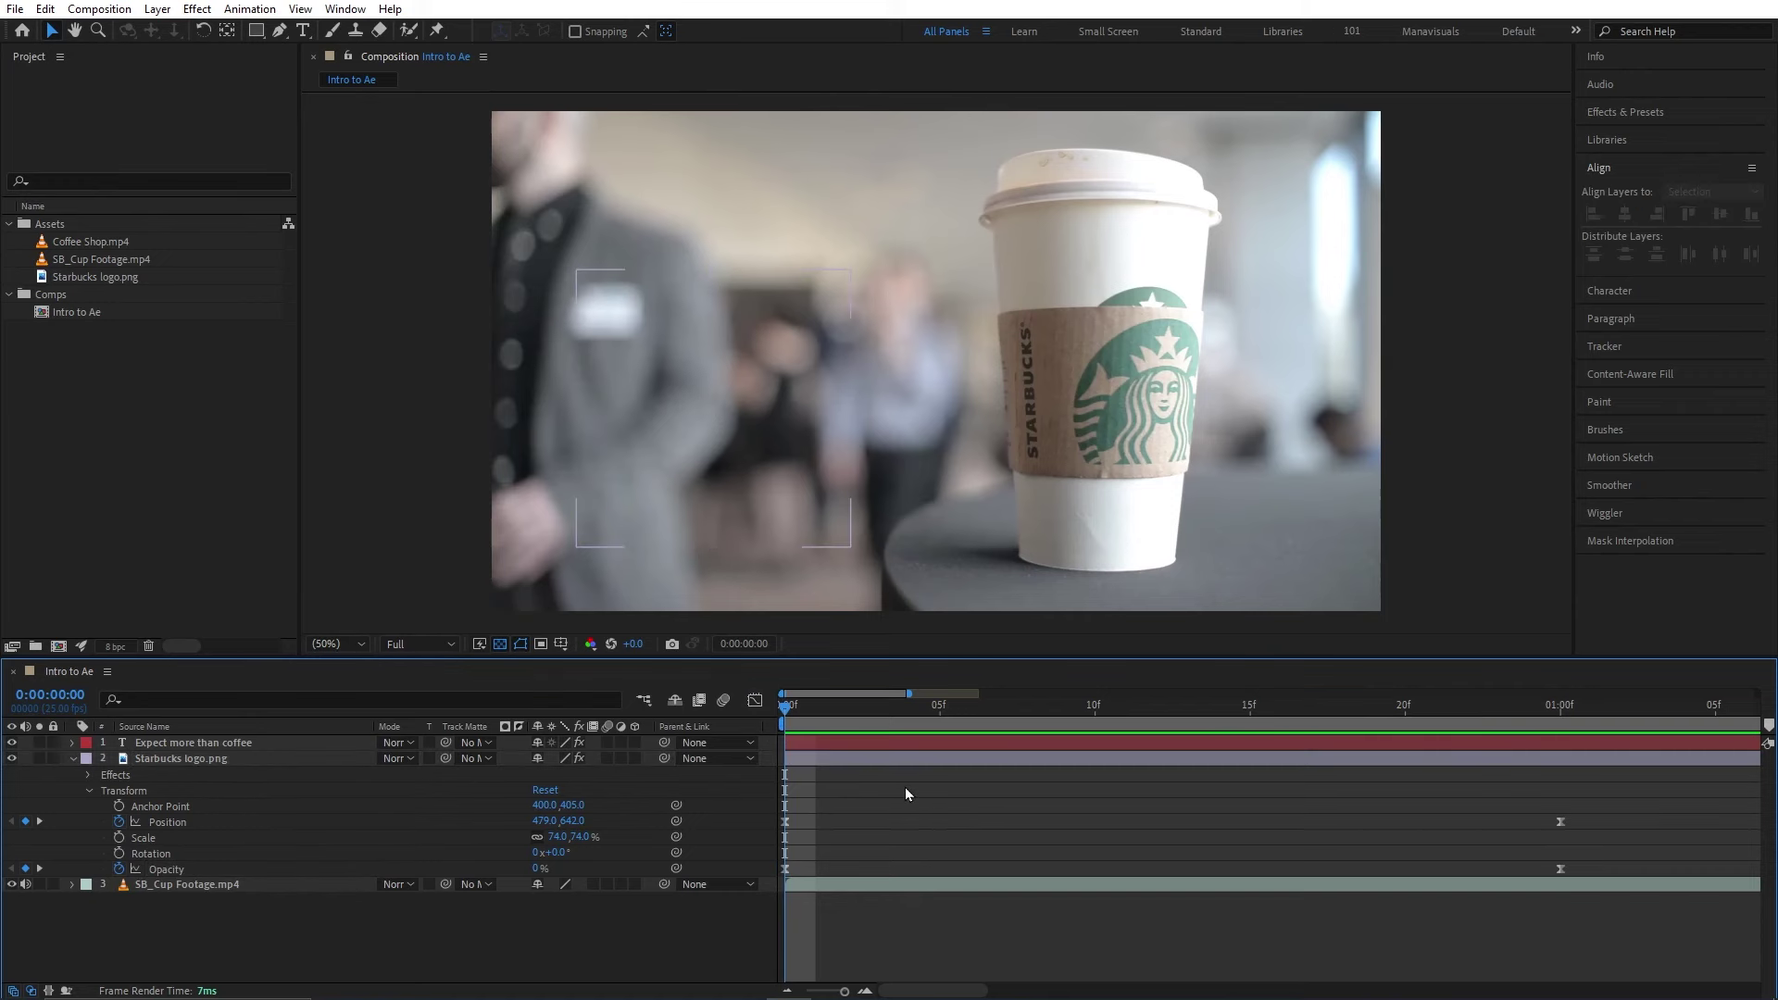
key(minus)
key(minus)
click(852, 705)
click(338, 748)
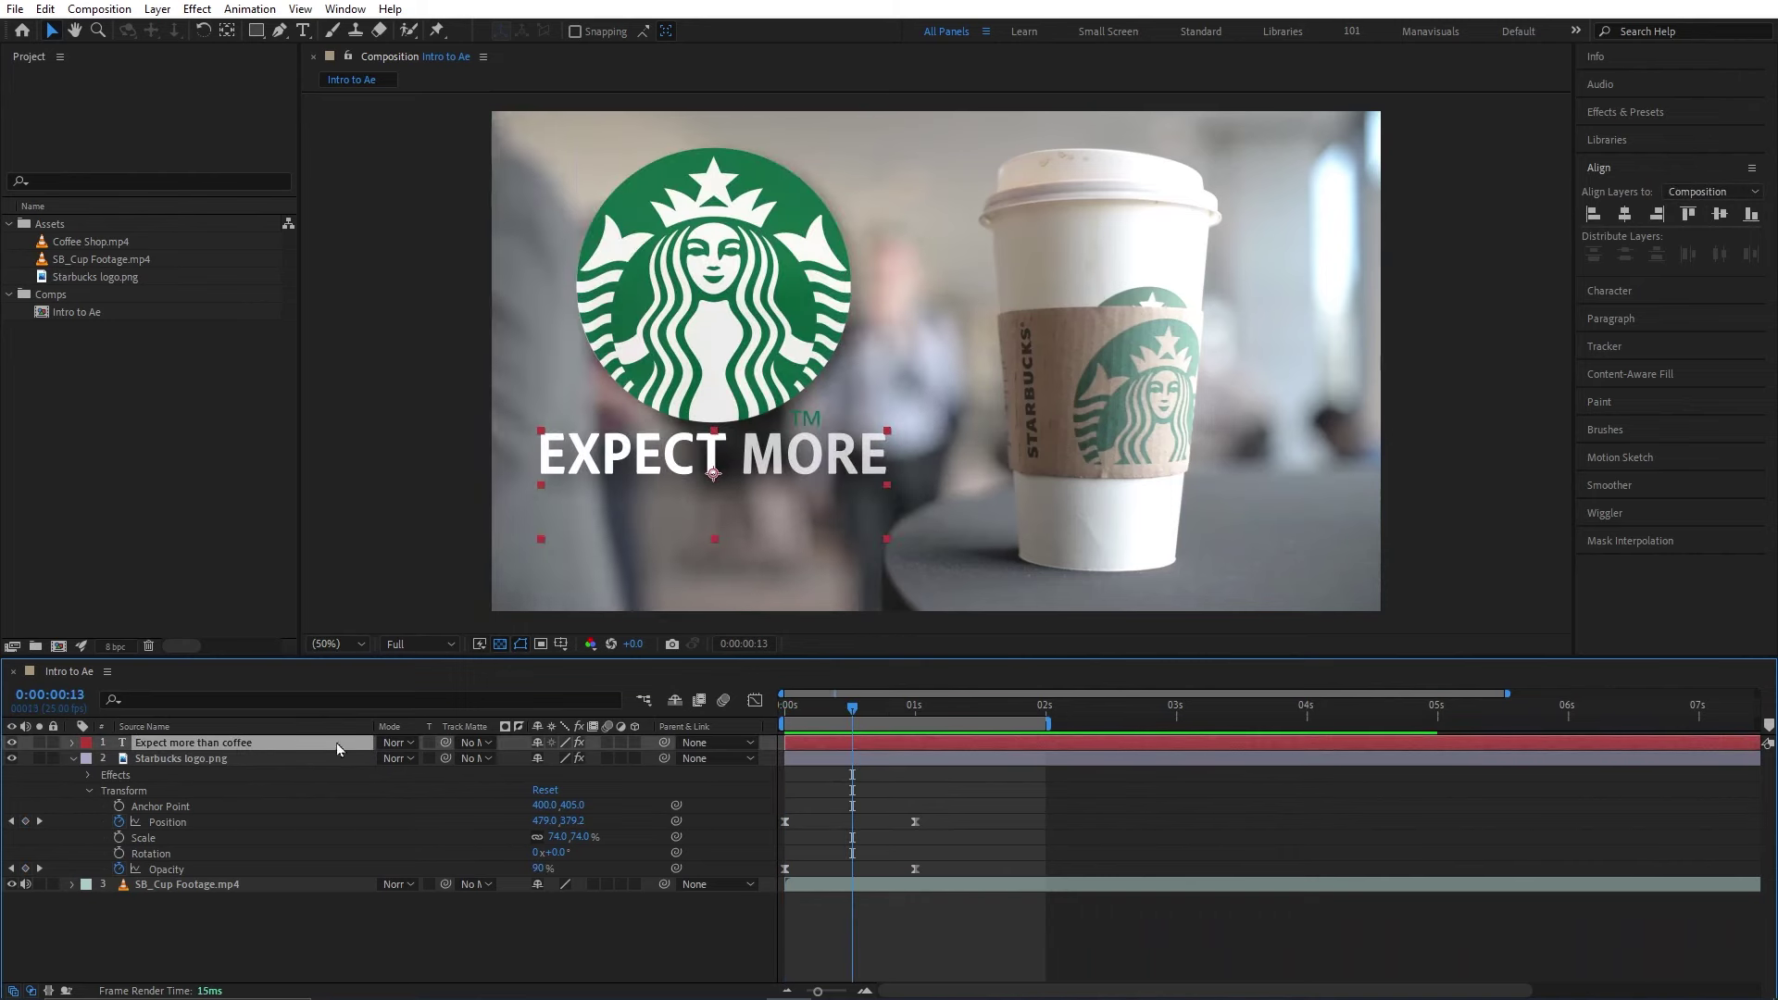
click(75, 762)
shift+click(215, 760)
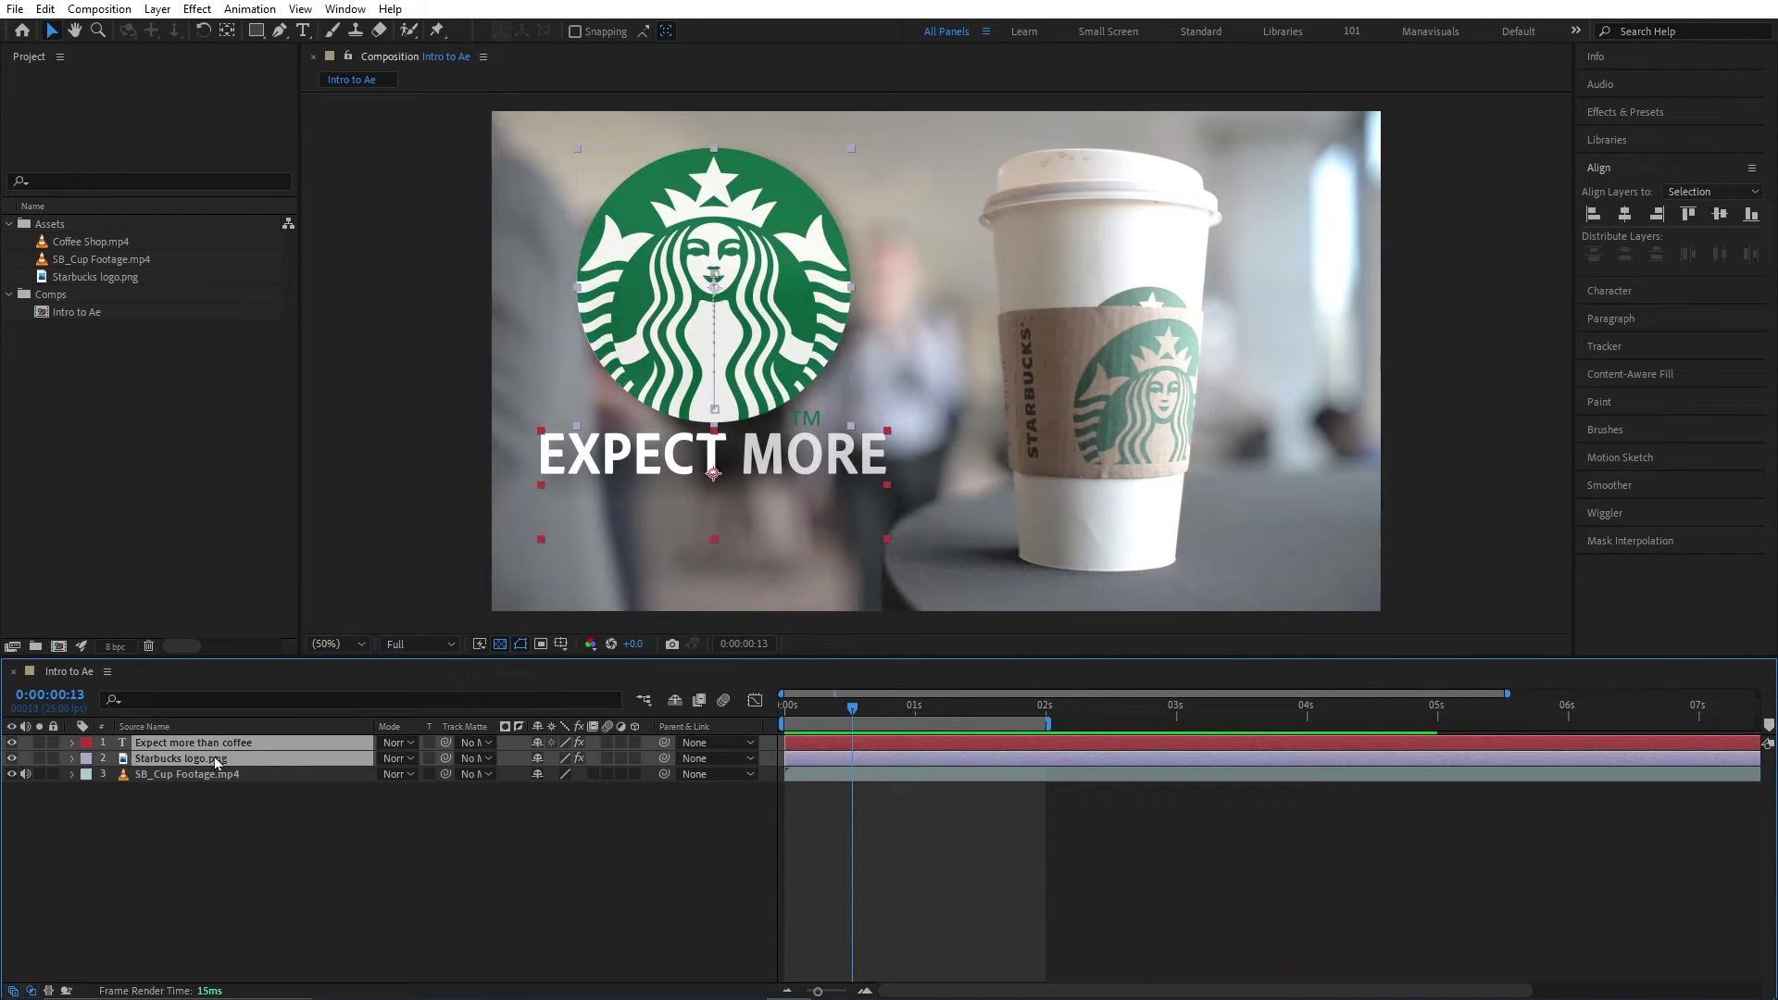
right_click(257, 763)
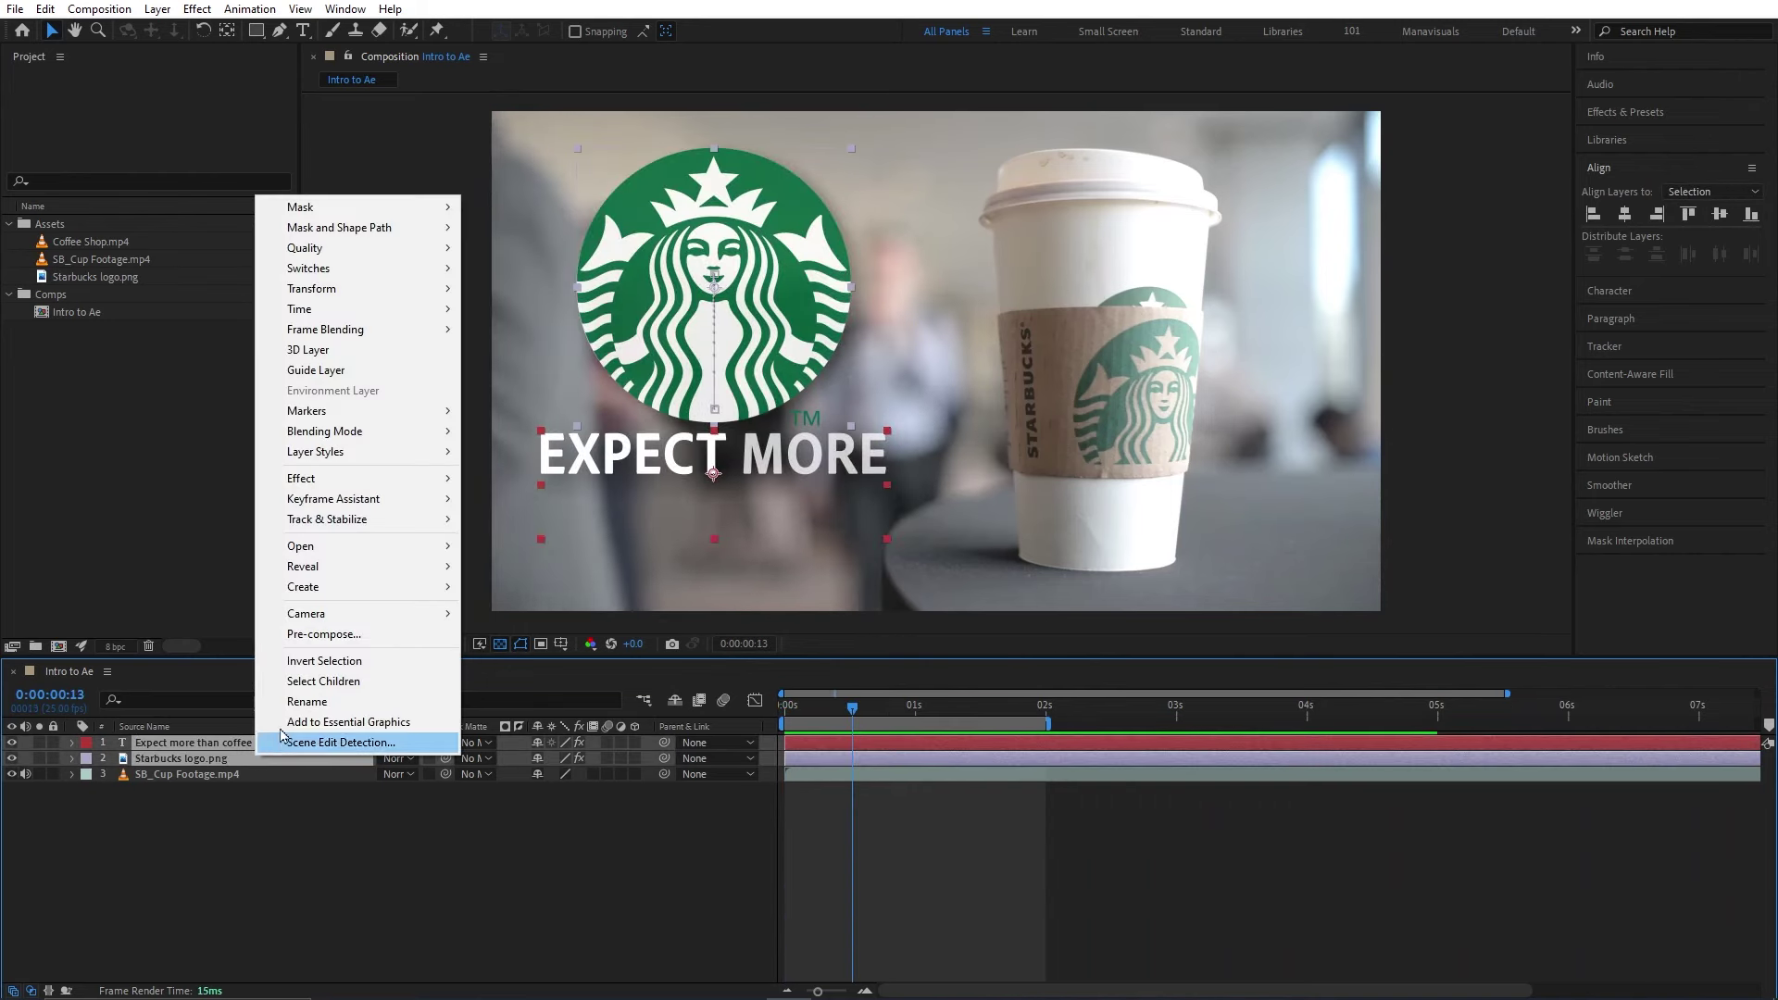
click(342, 633)
text(Logo & Text)
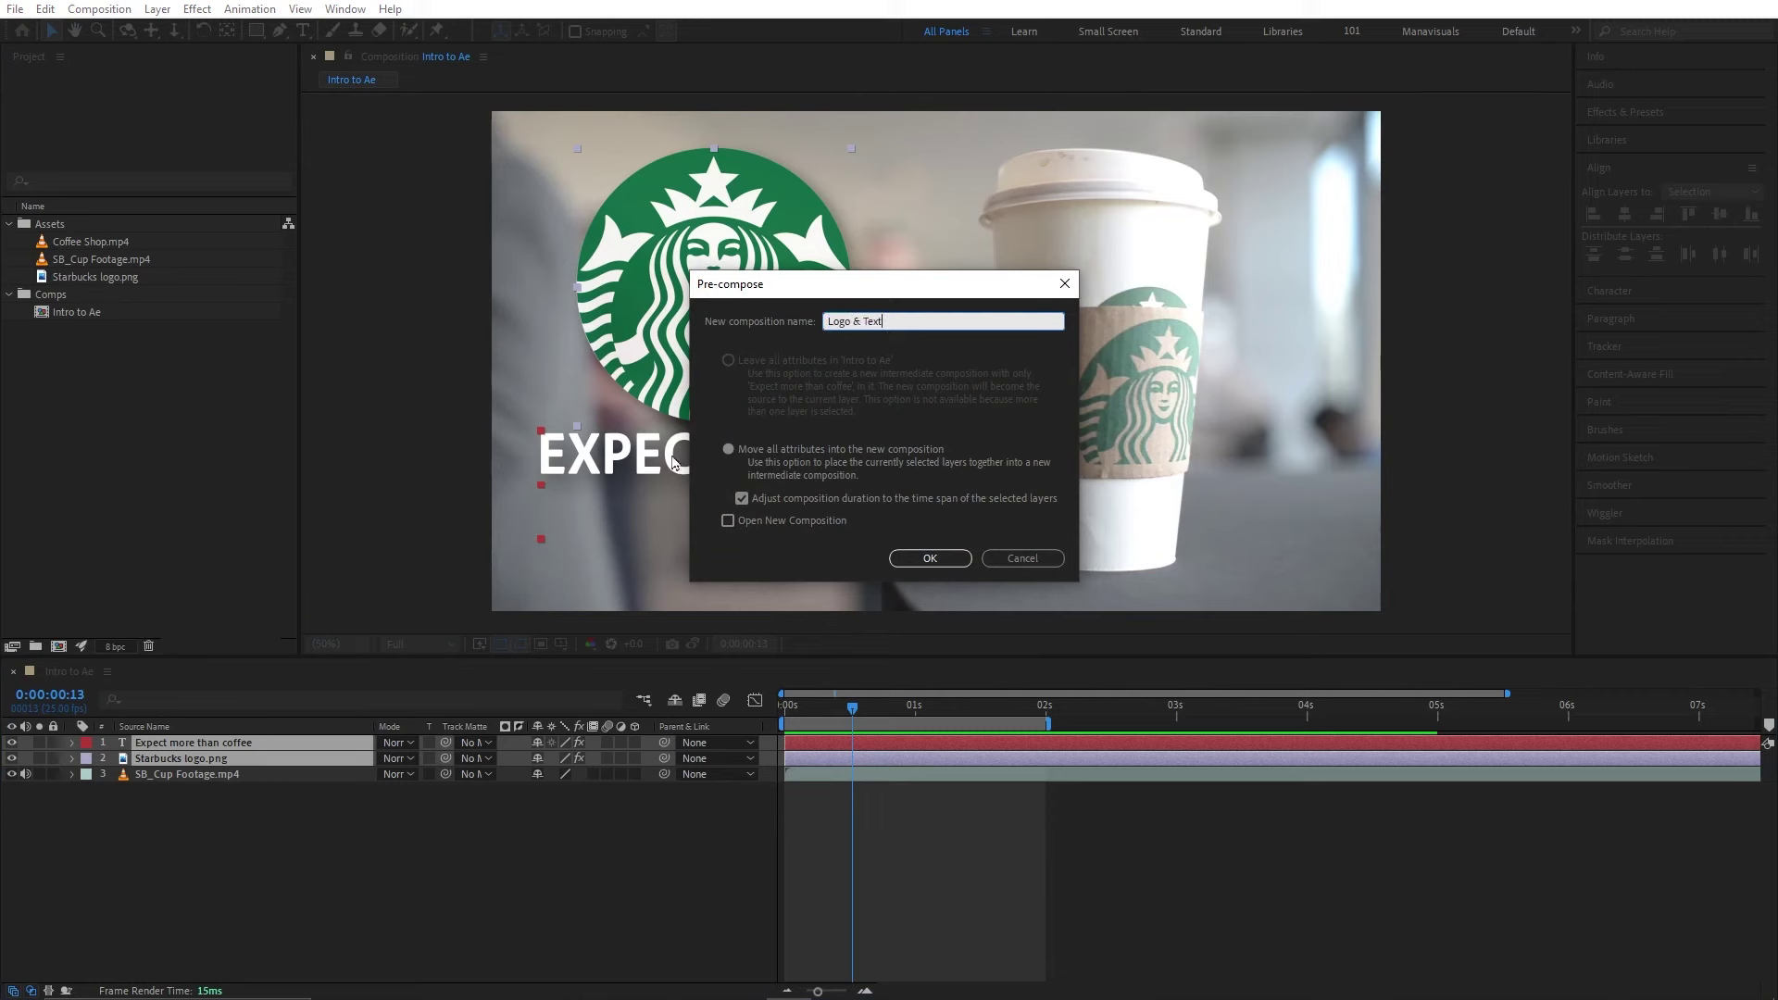
click(941, 558)
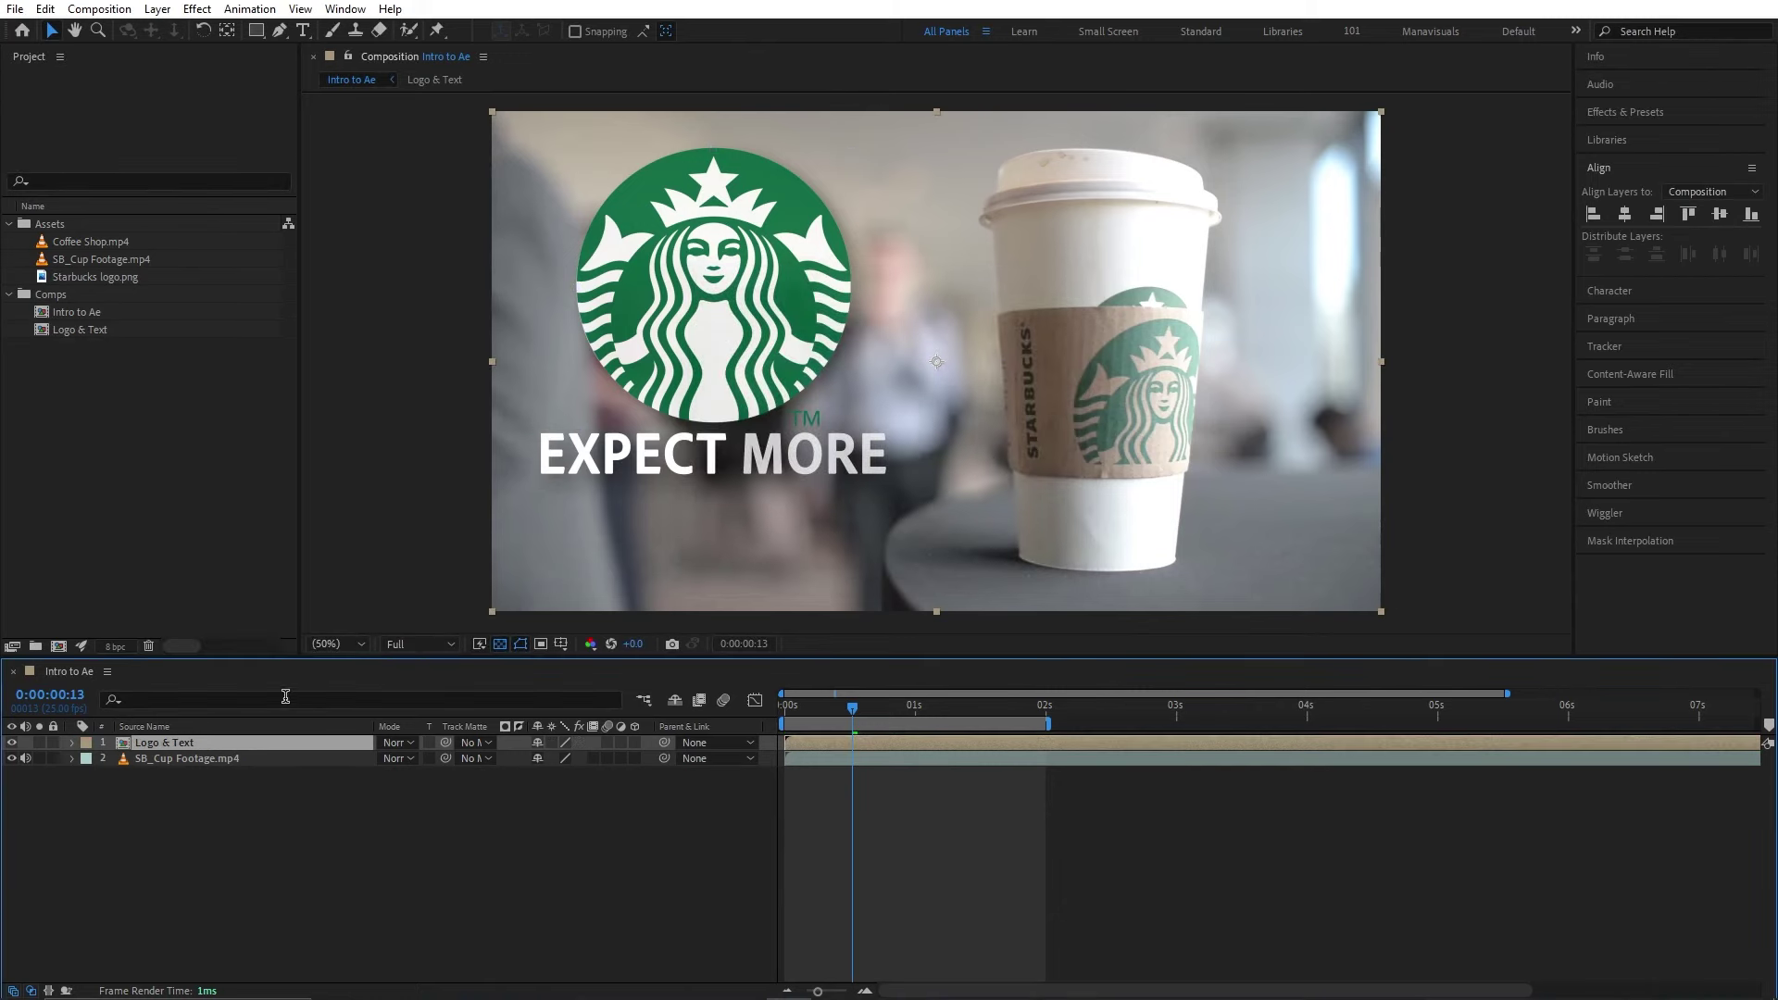
double_click(170, 750)
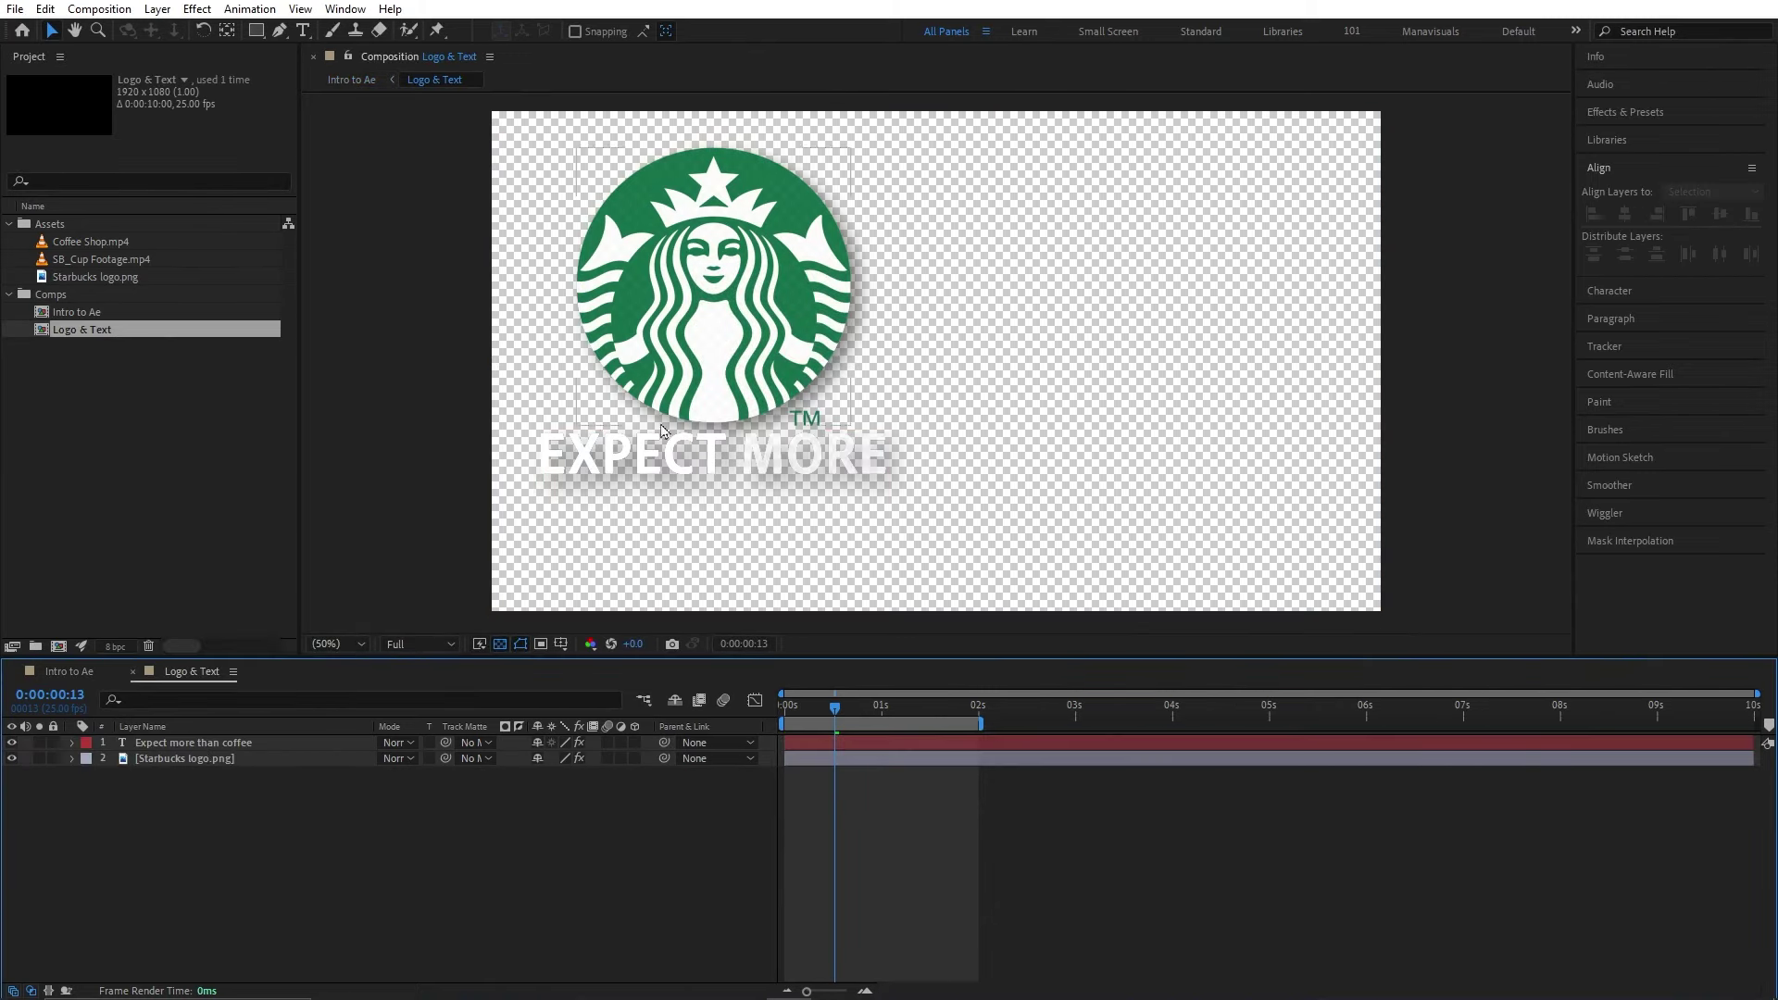
drag(808, 716, 746, 719)
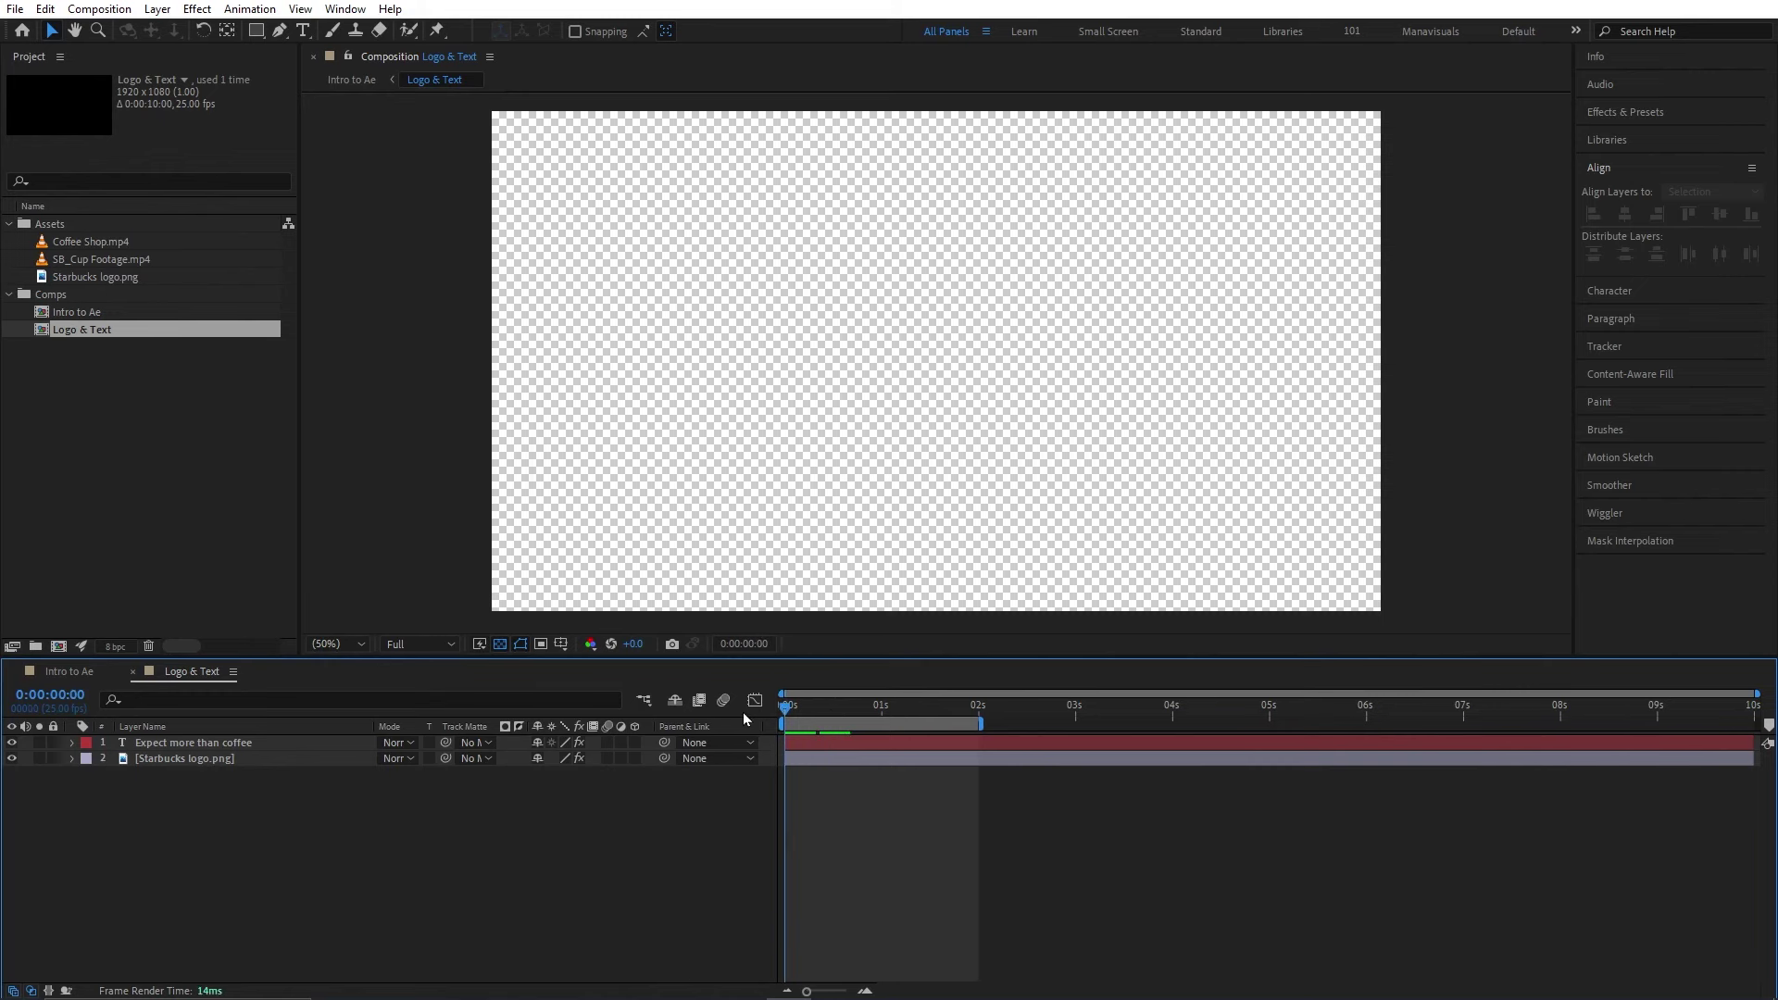
key(space)
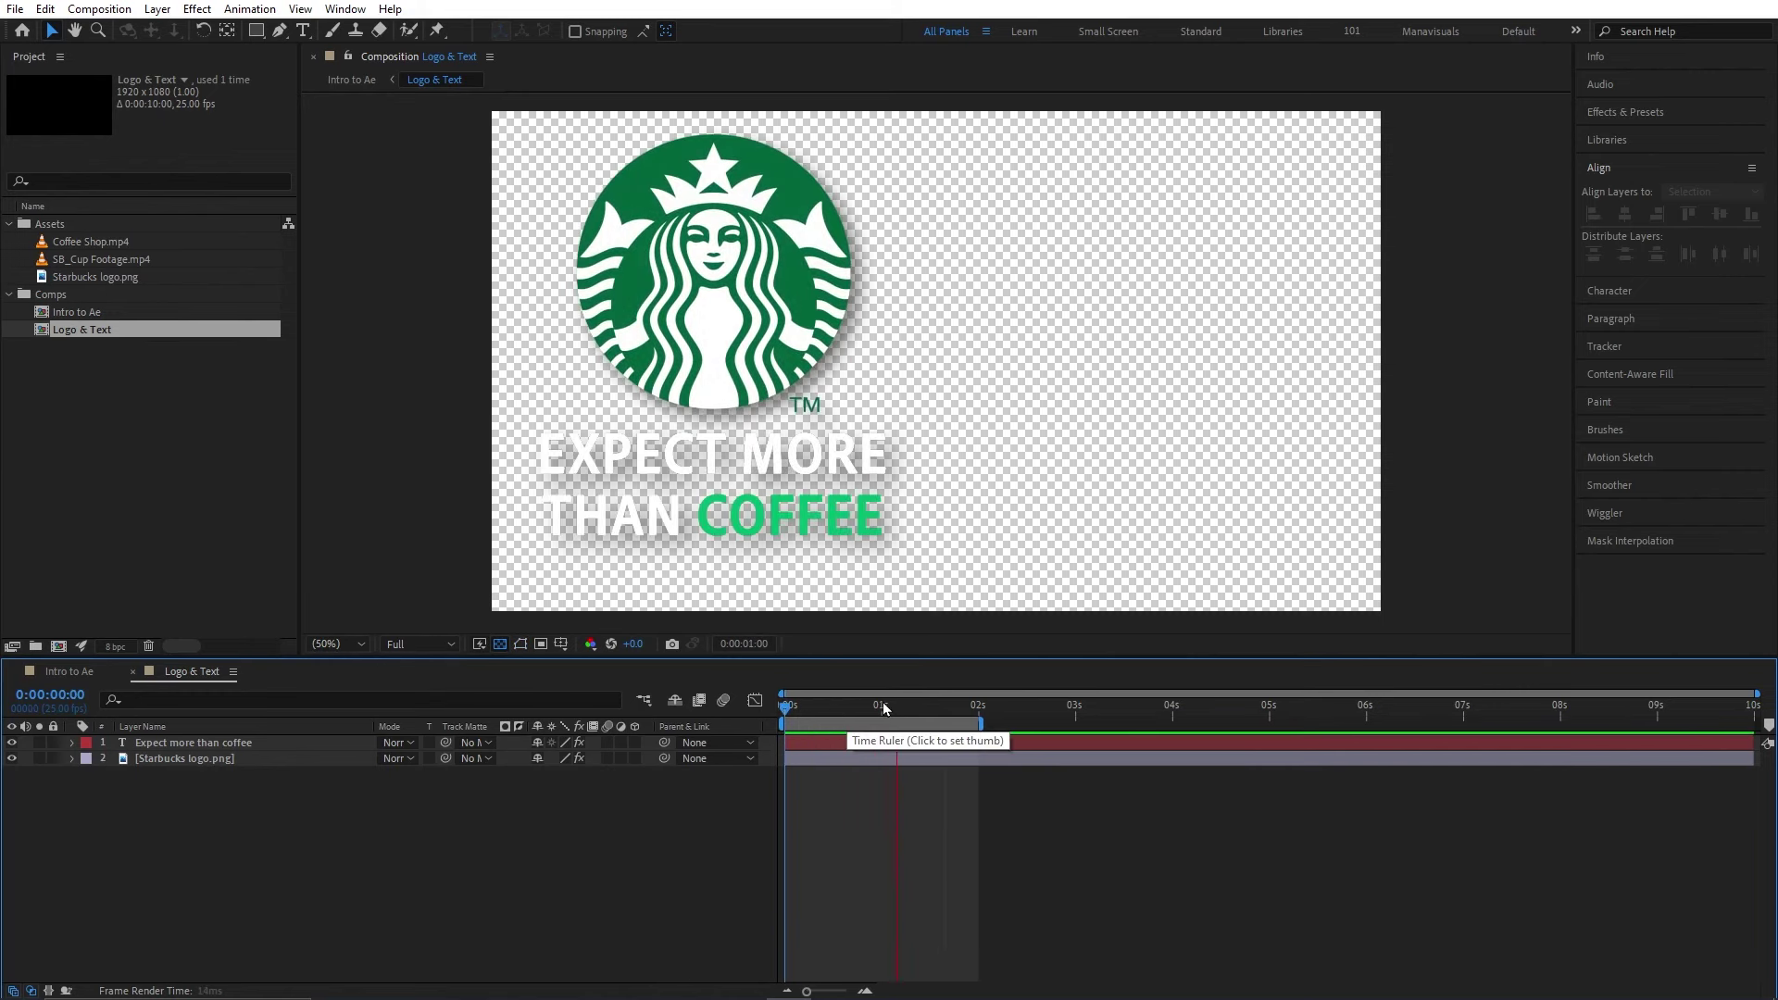
click(132, 672)
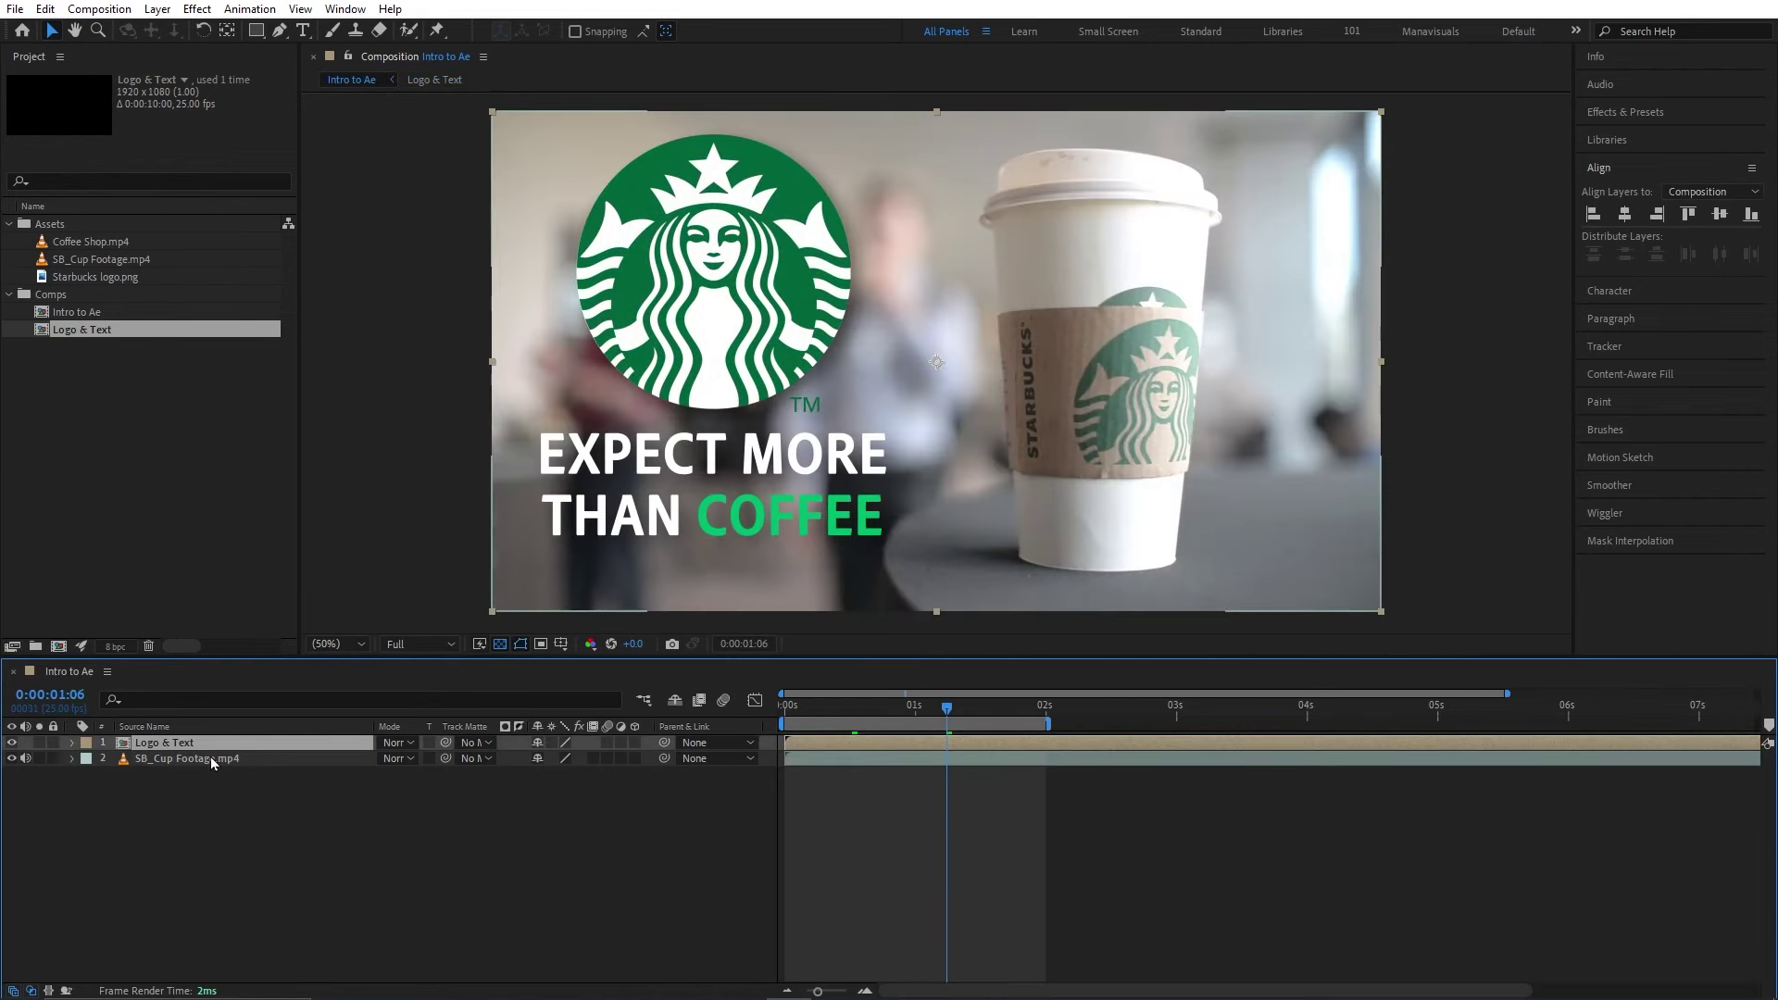
click(106, 261)
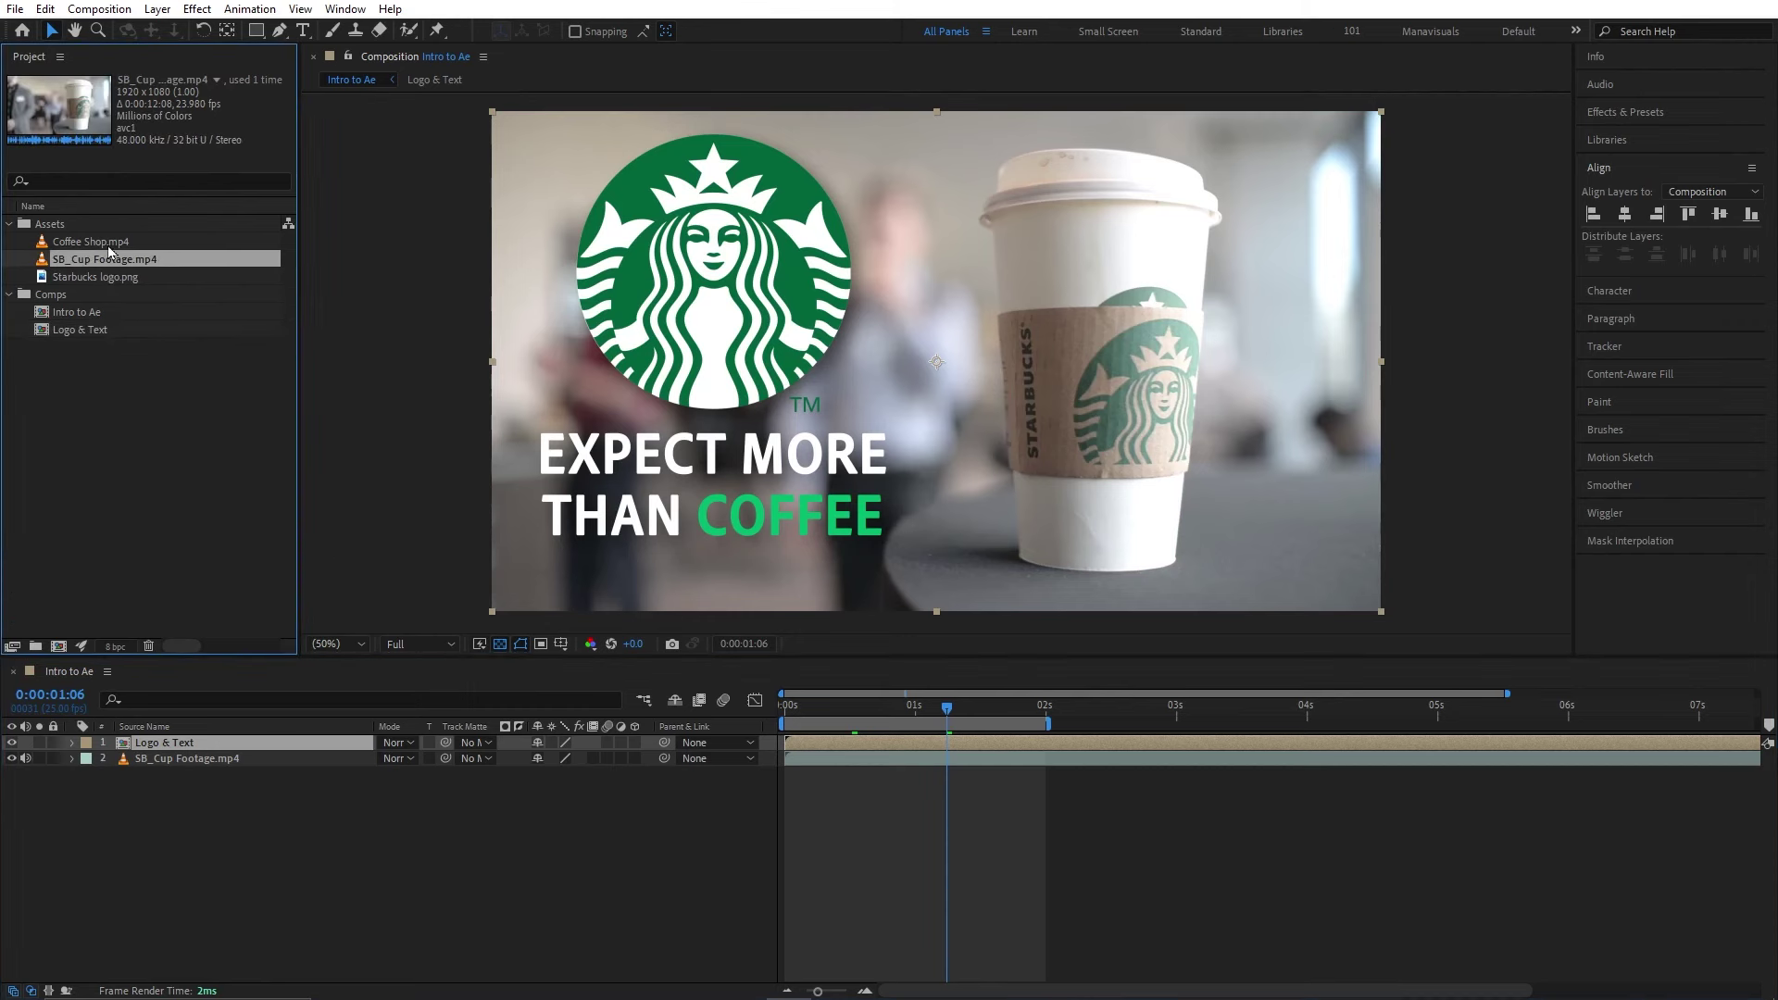
- Create a Coffee Shop composition from the Coffee Shop.mp4 clip
click(108, 243)
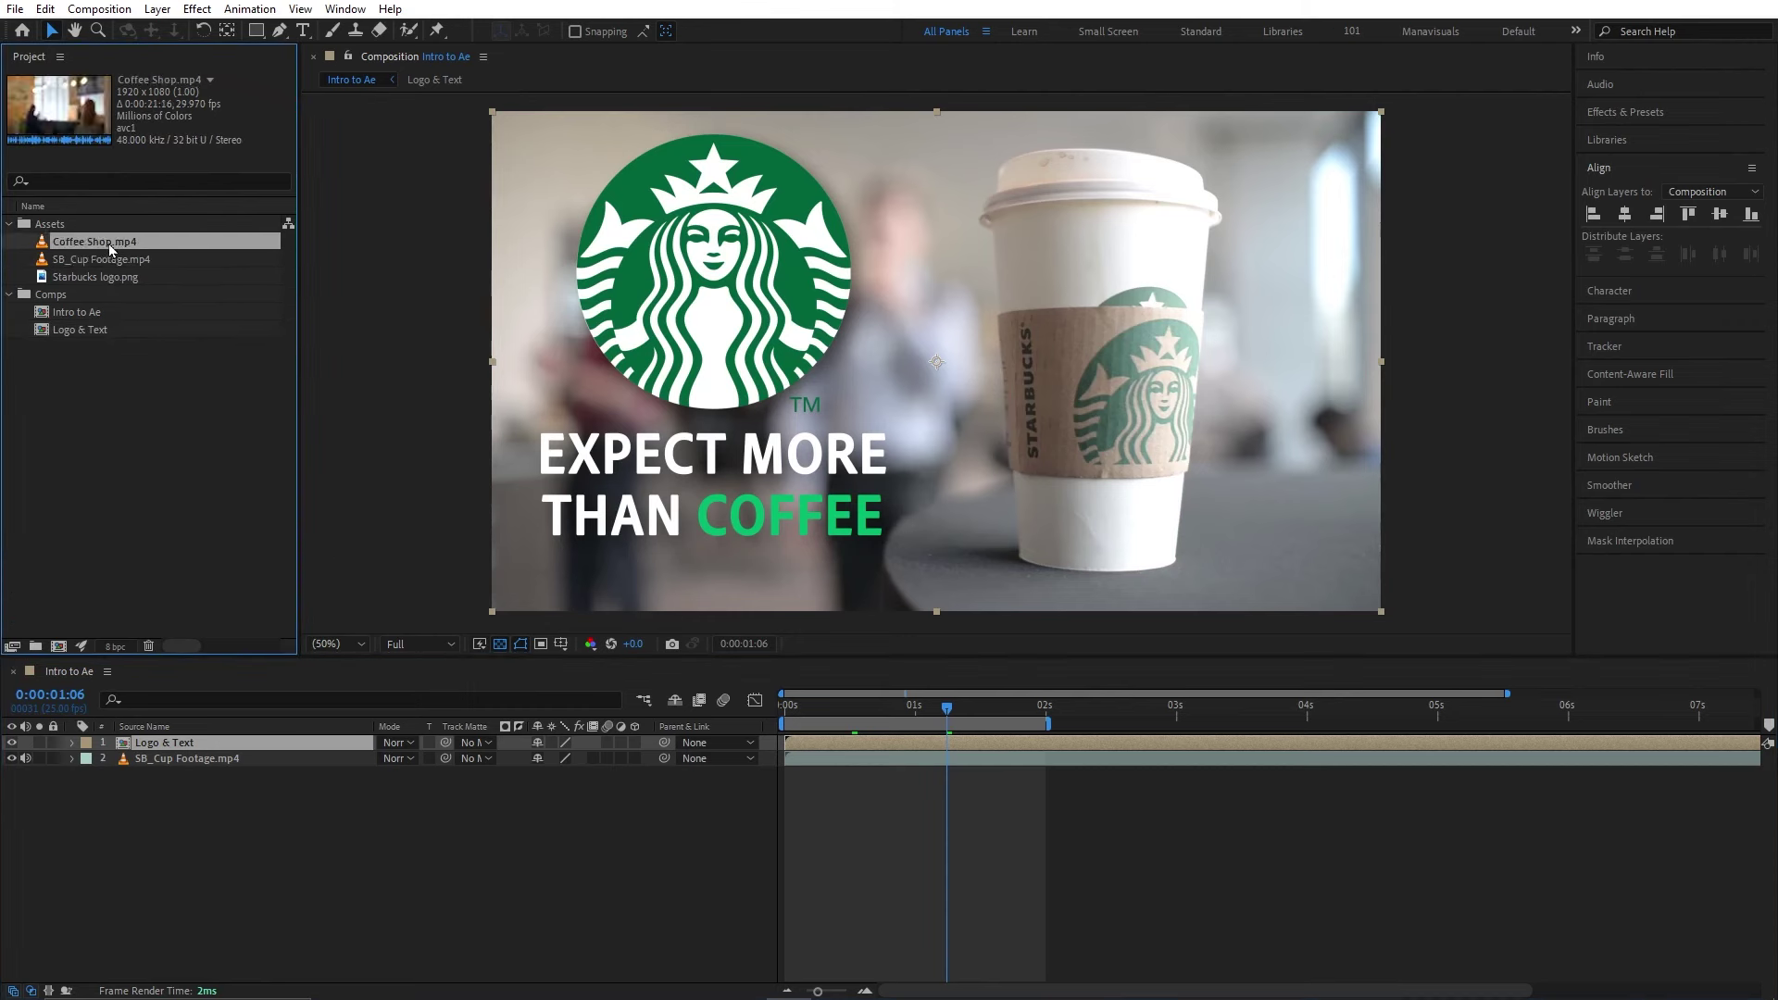
drag(108, 242, 57, 648)
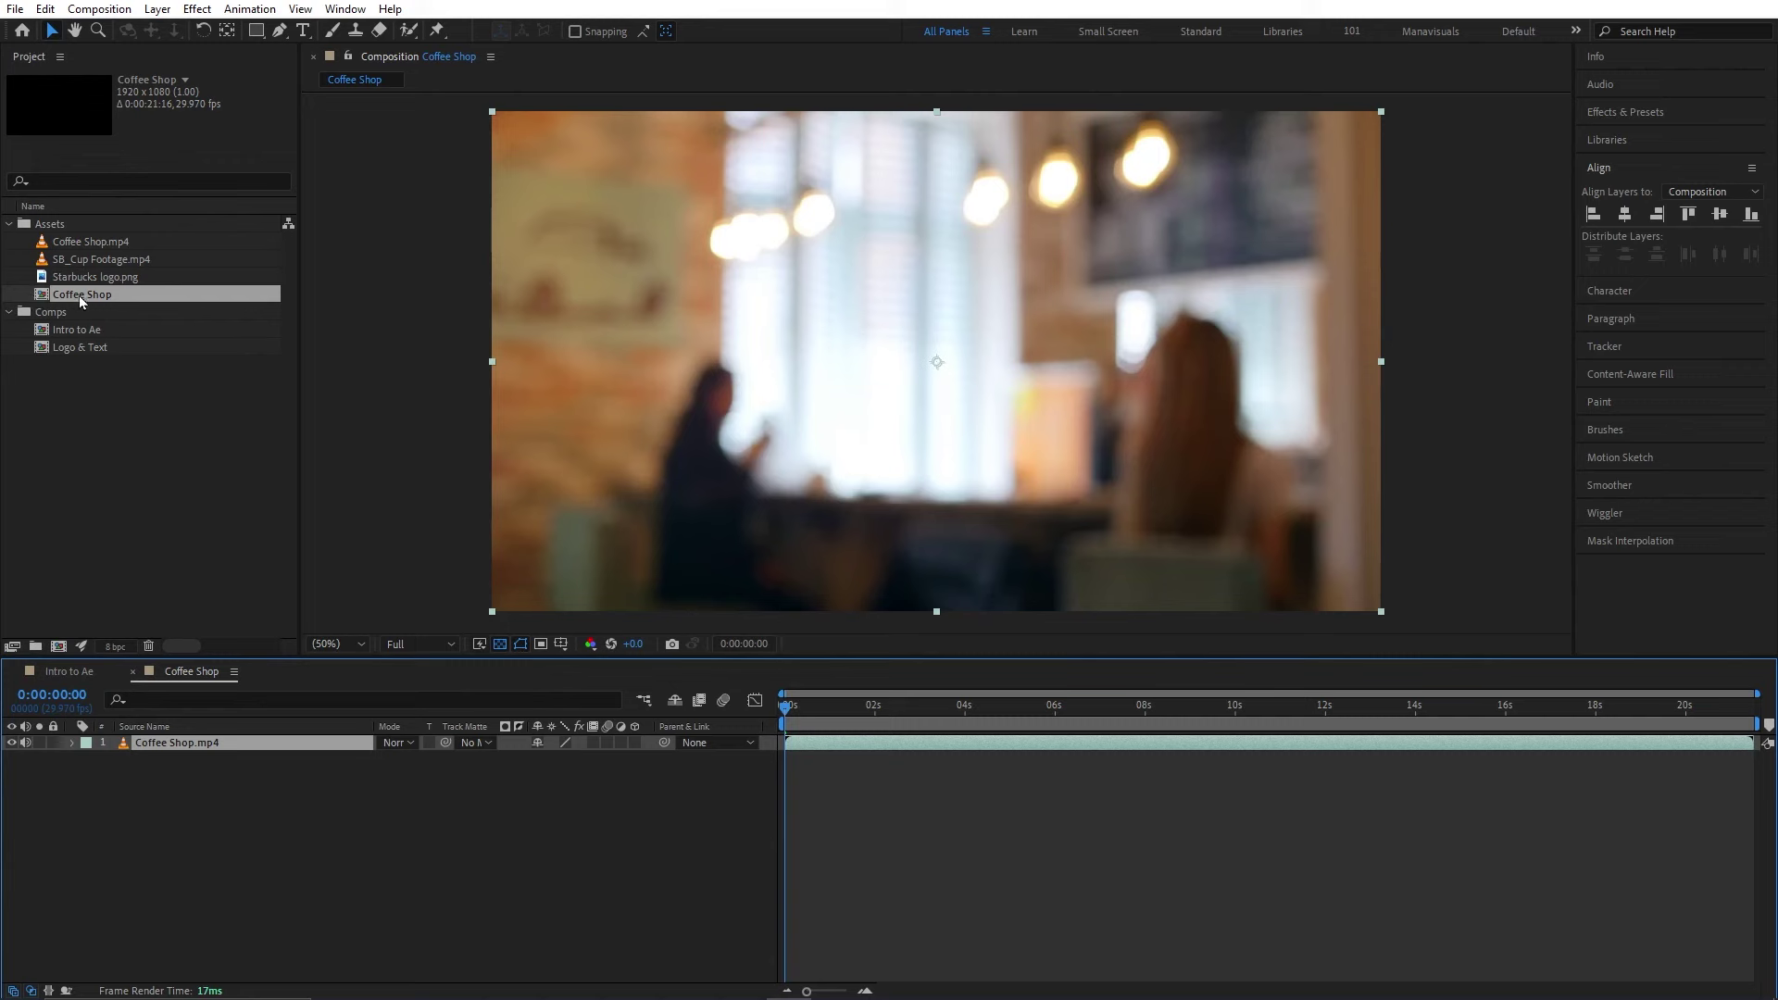
click(86, 239)
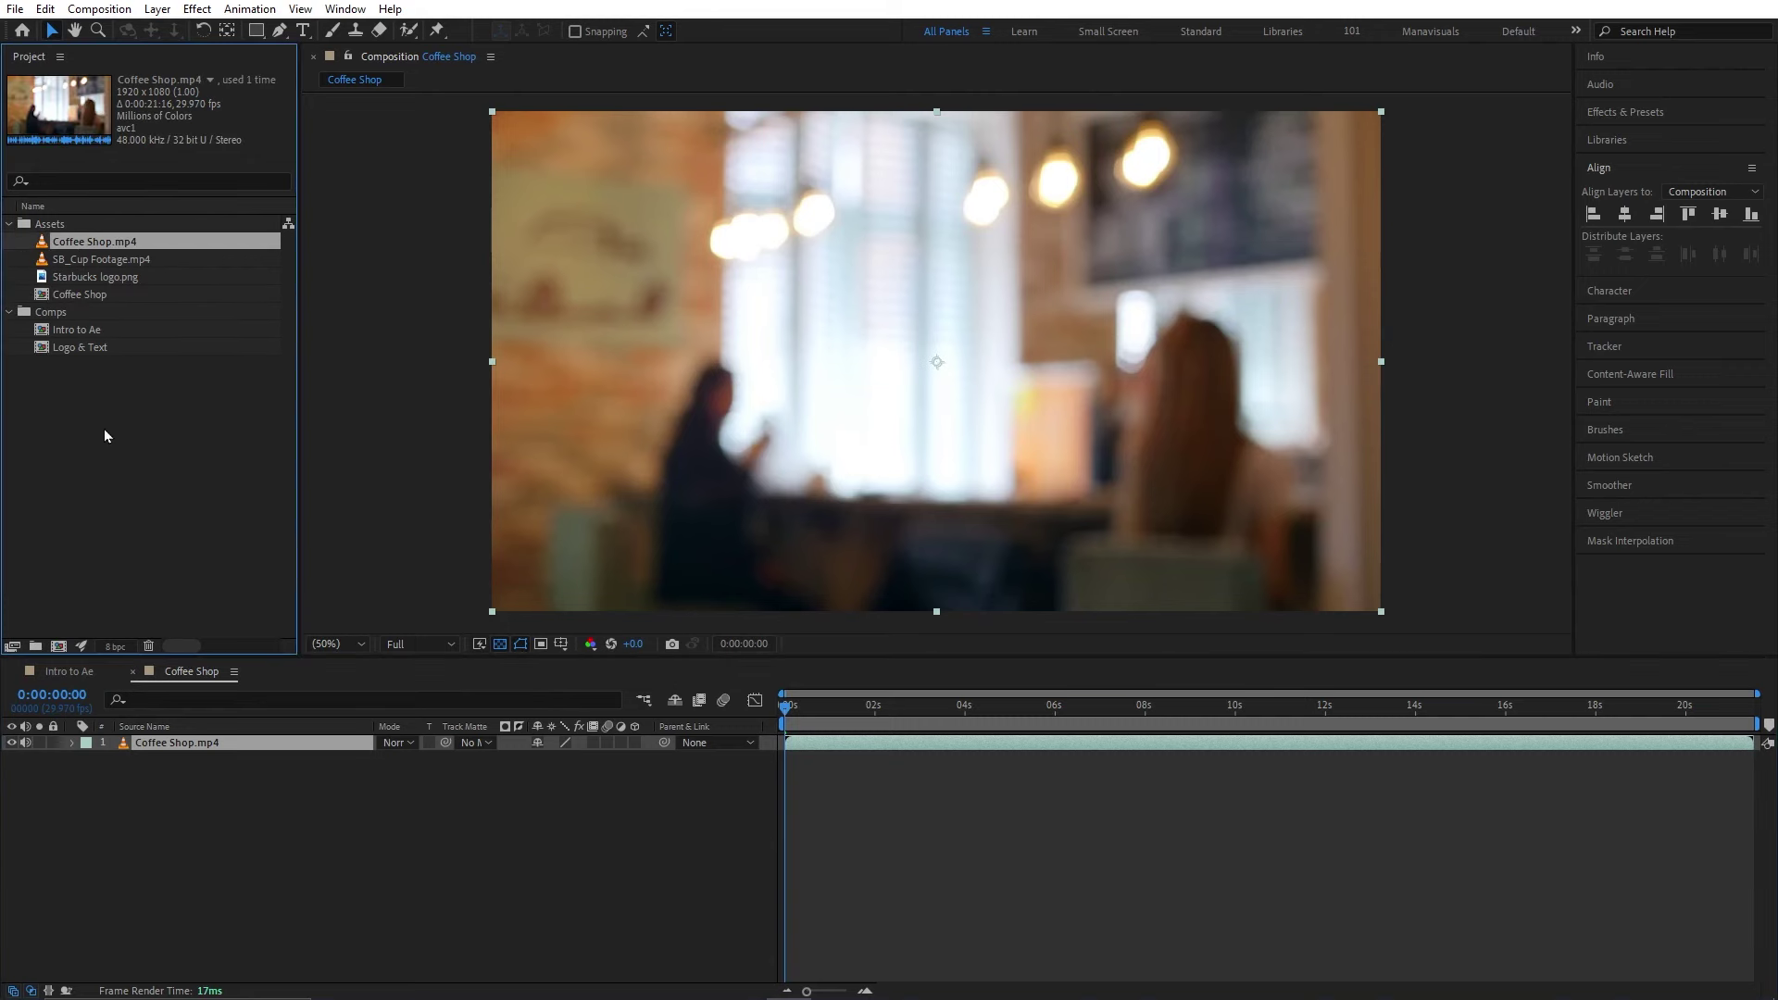
- Change the Coffee Shop composition to 25 fps and drag Logo & Text into it
click(235, 674)
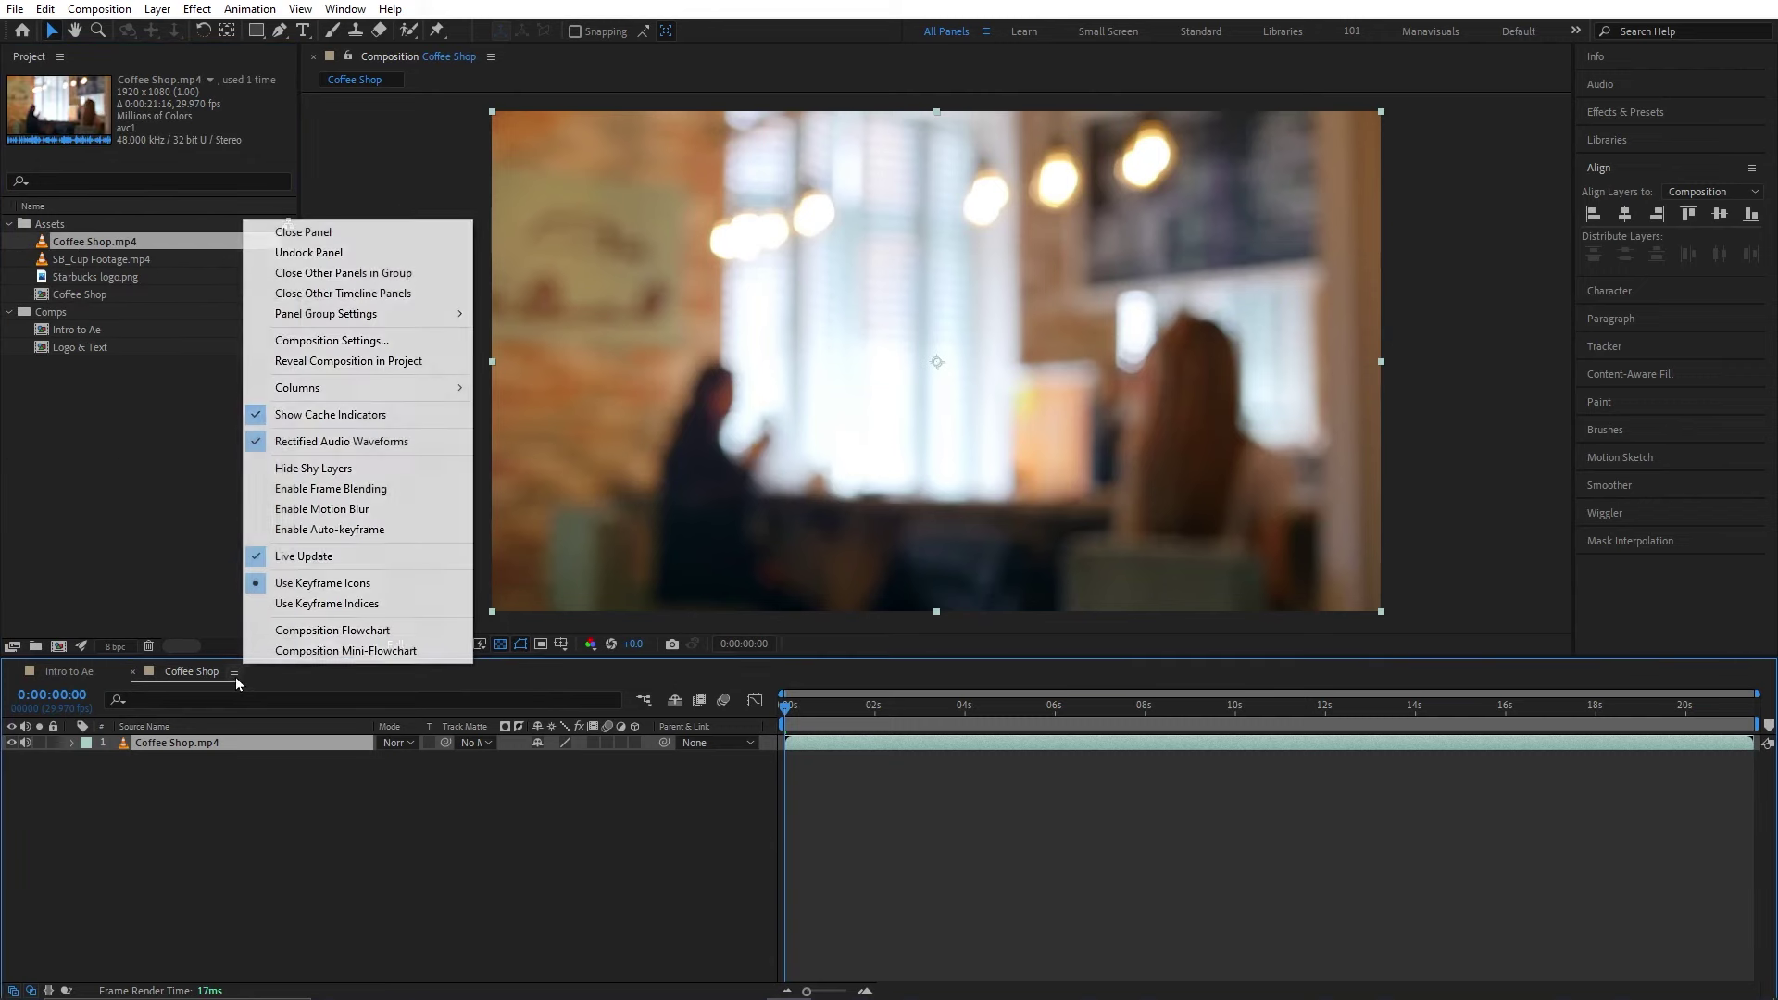
click(344, 349)
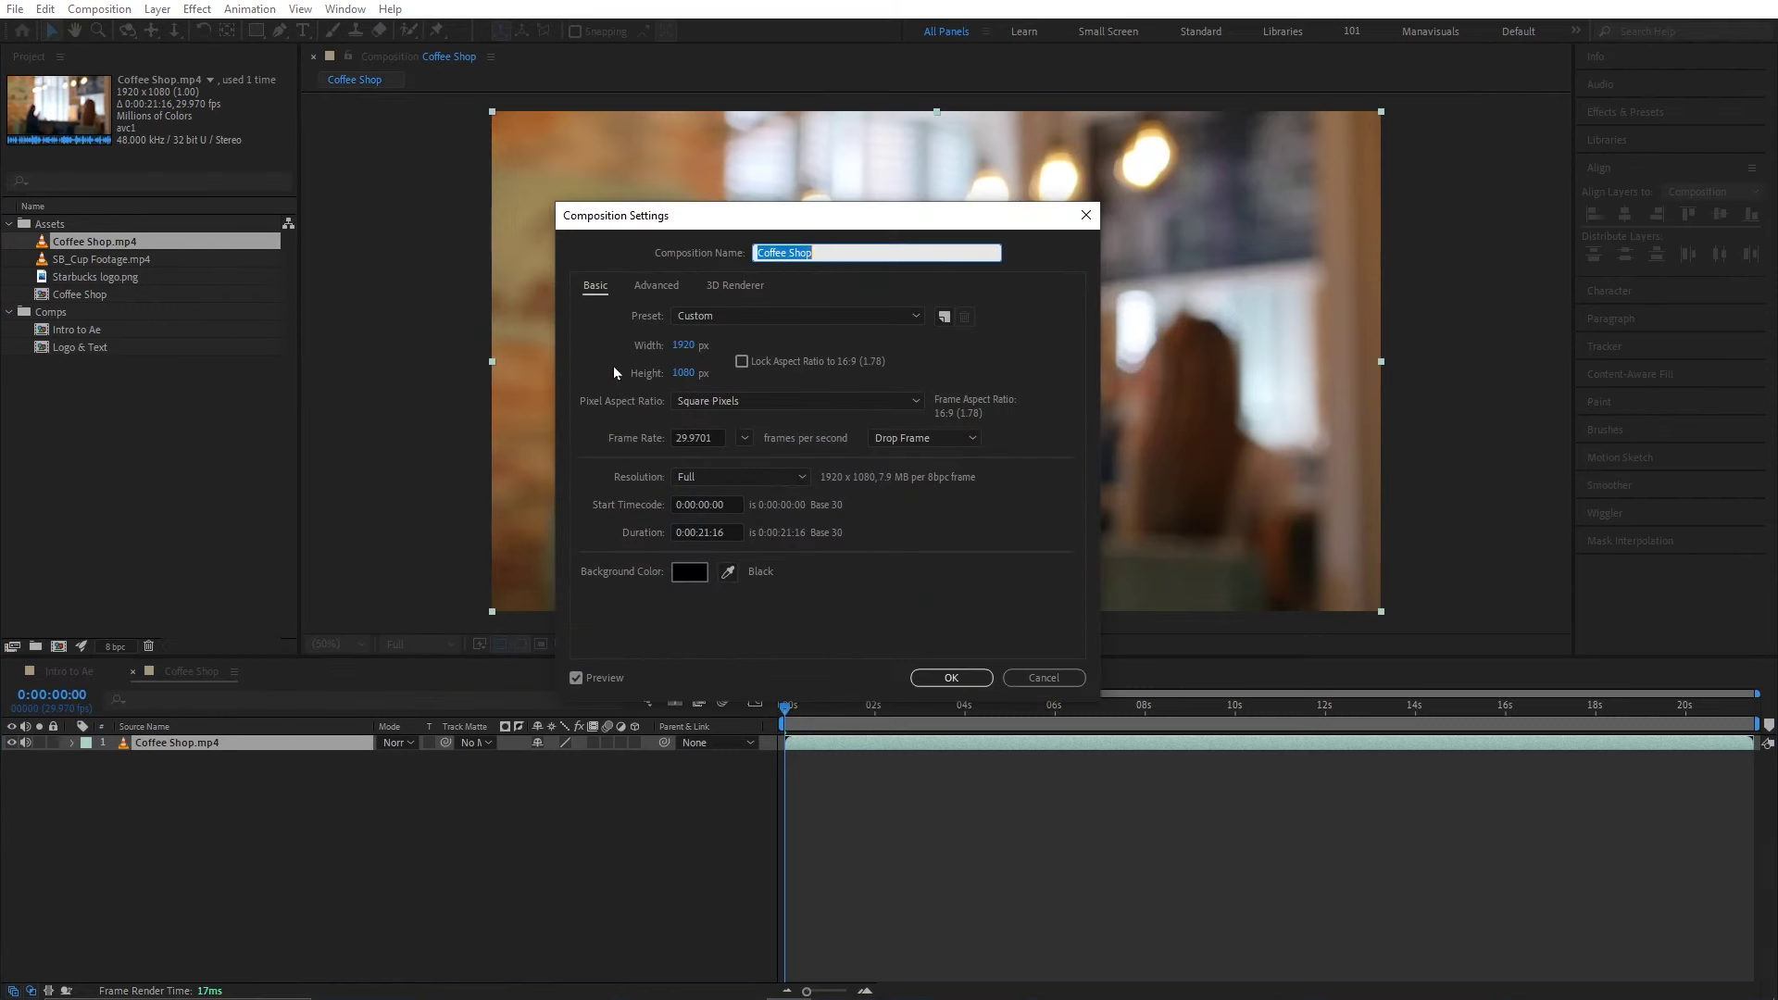
click(744, 439)
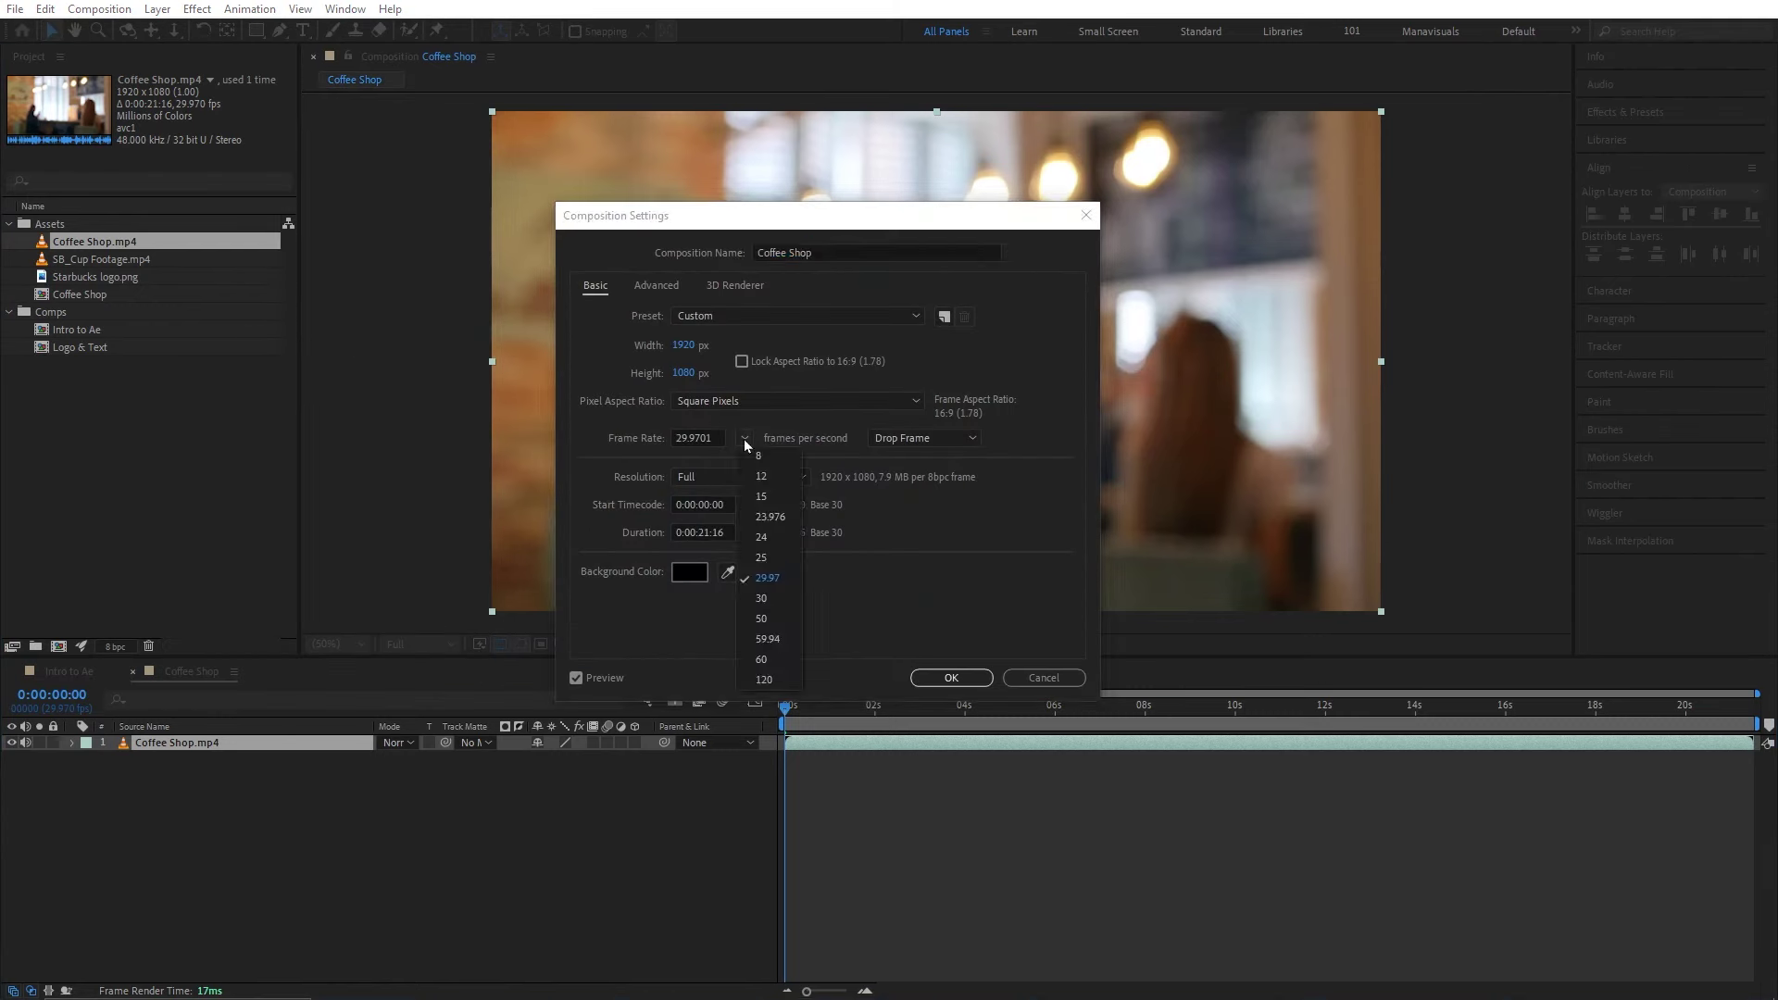
click(763, 558)
click(945, 675)
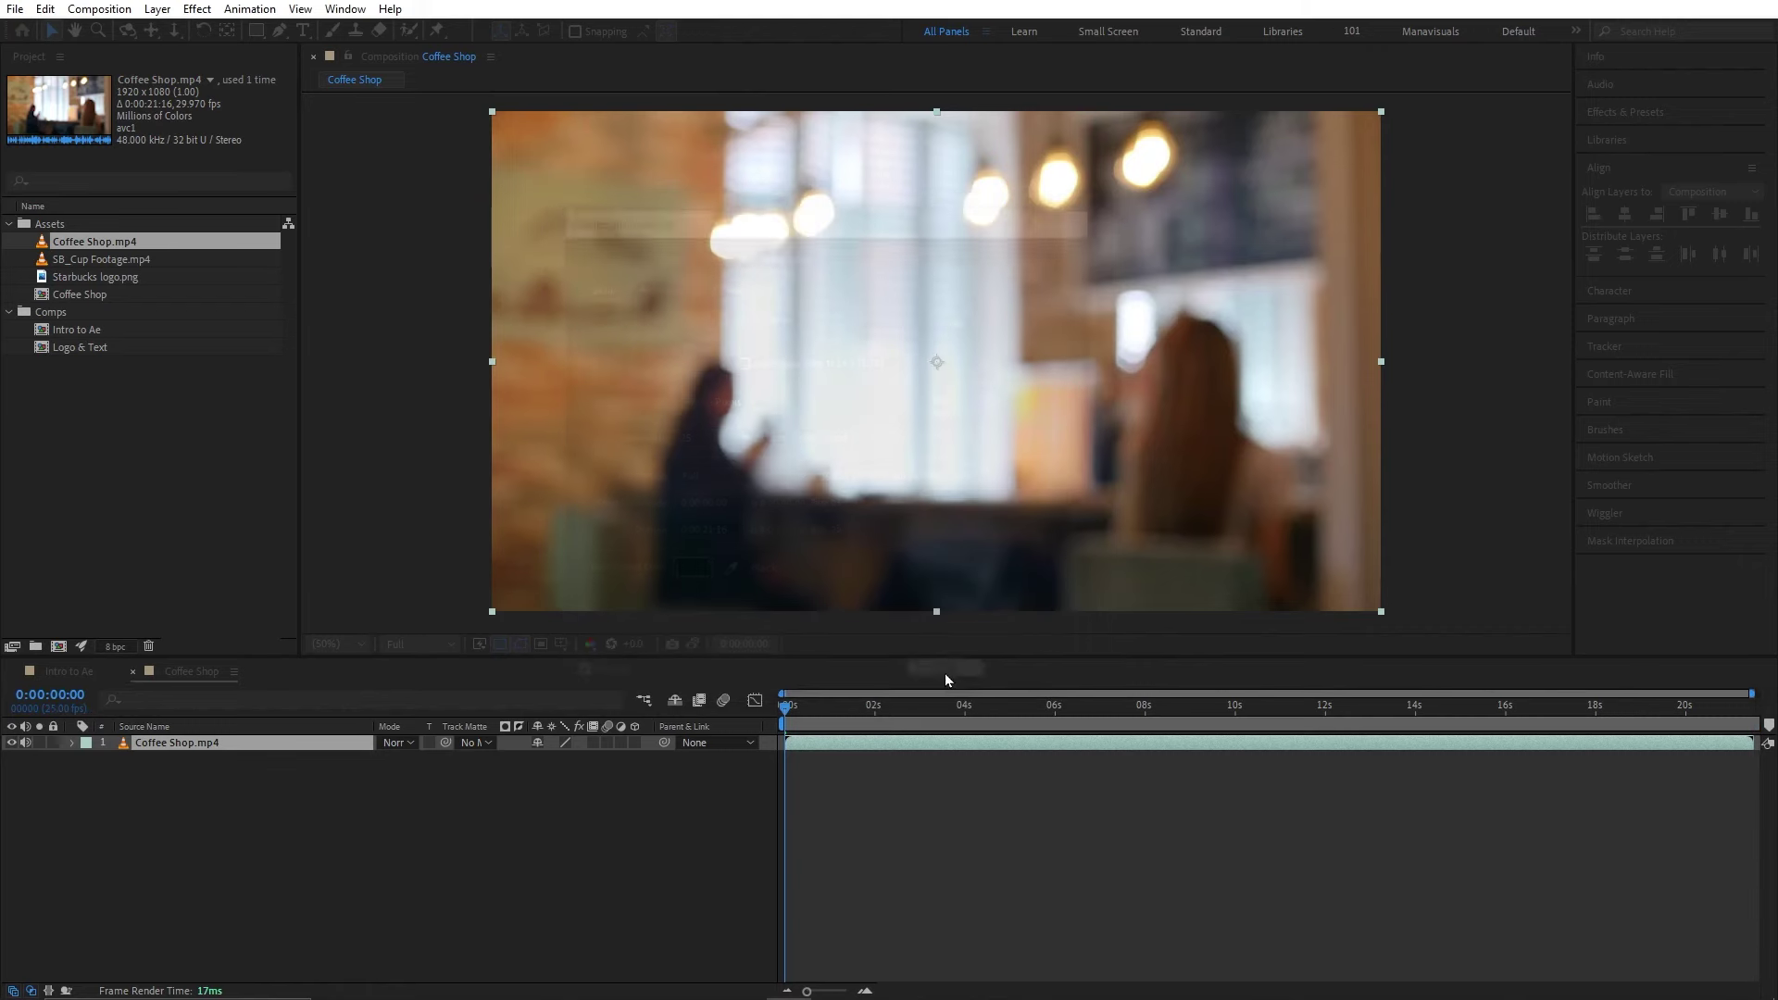
drag(91, 347, 186, 691)
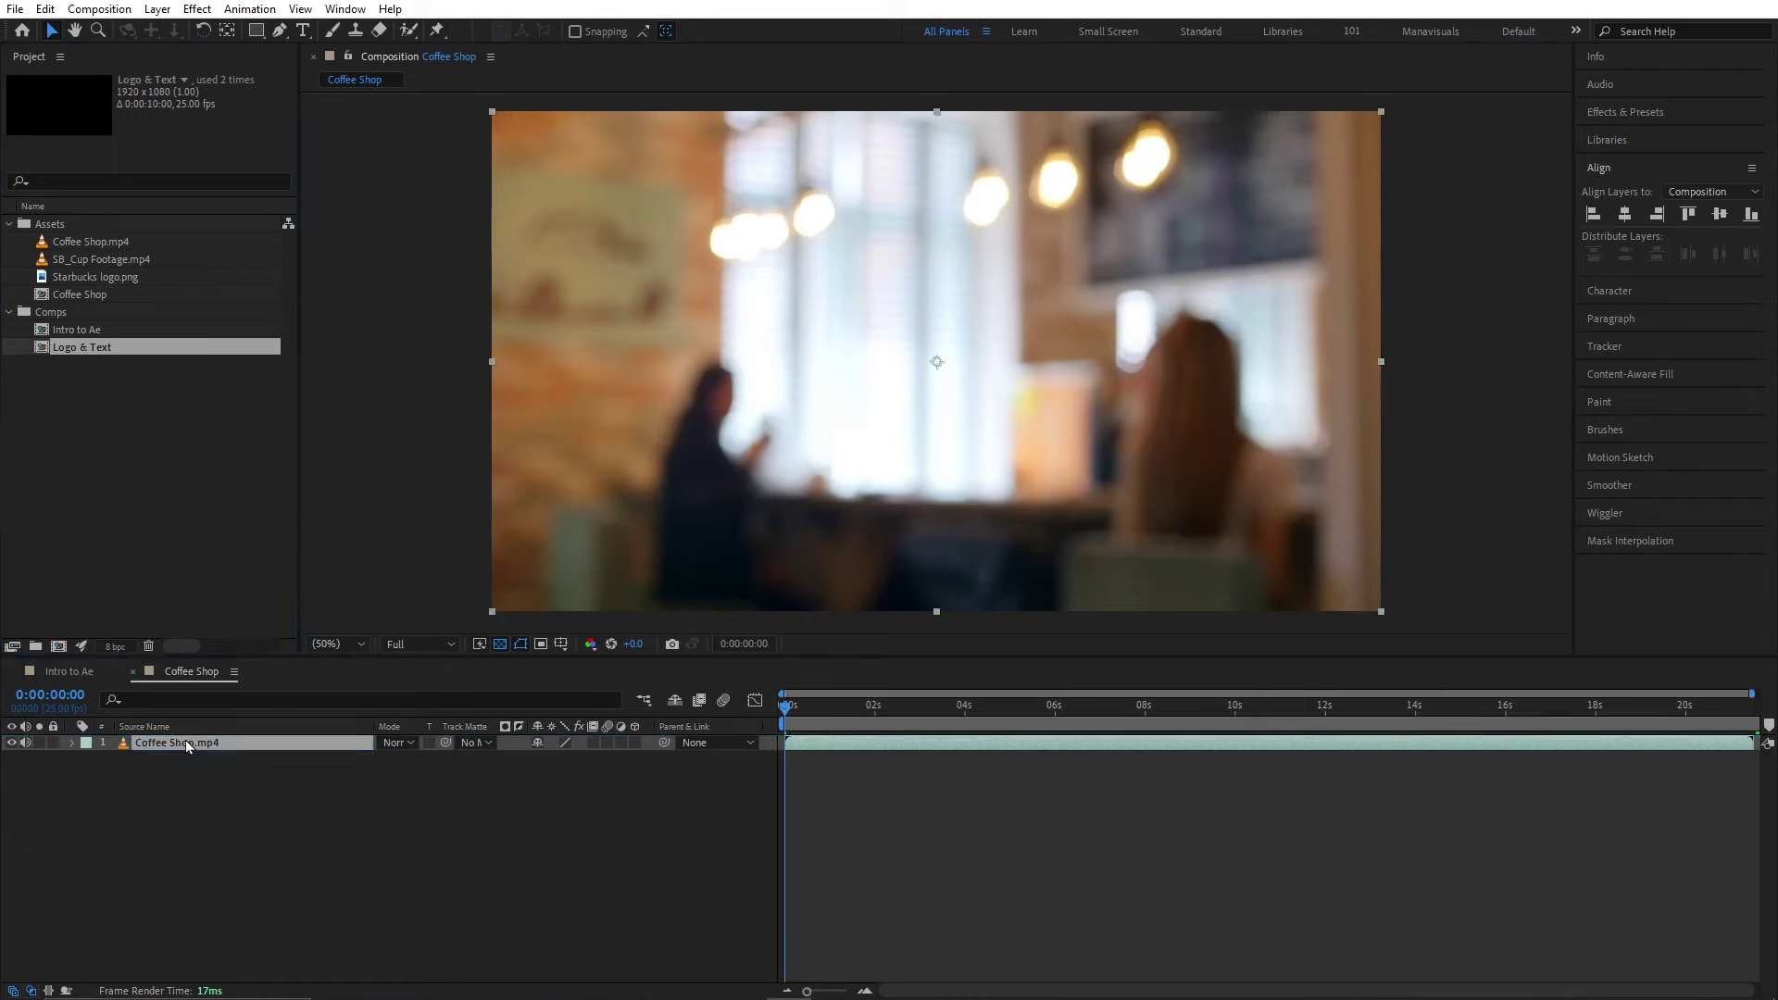
- Place Logo & Text as the top layer and preview it over the coffee-shop footage
drag(188, 746, 185, 741)
key(space)
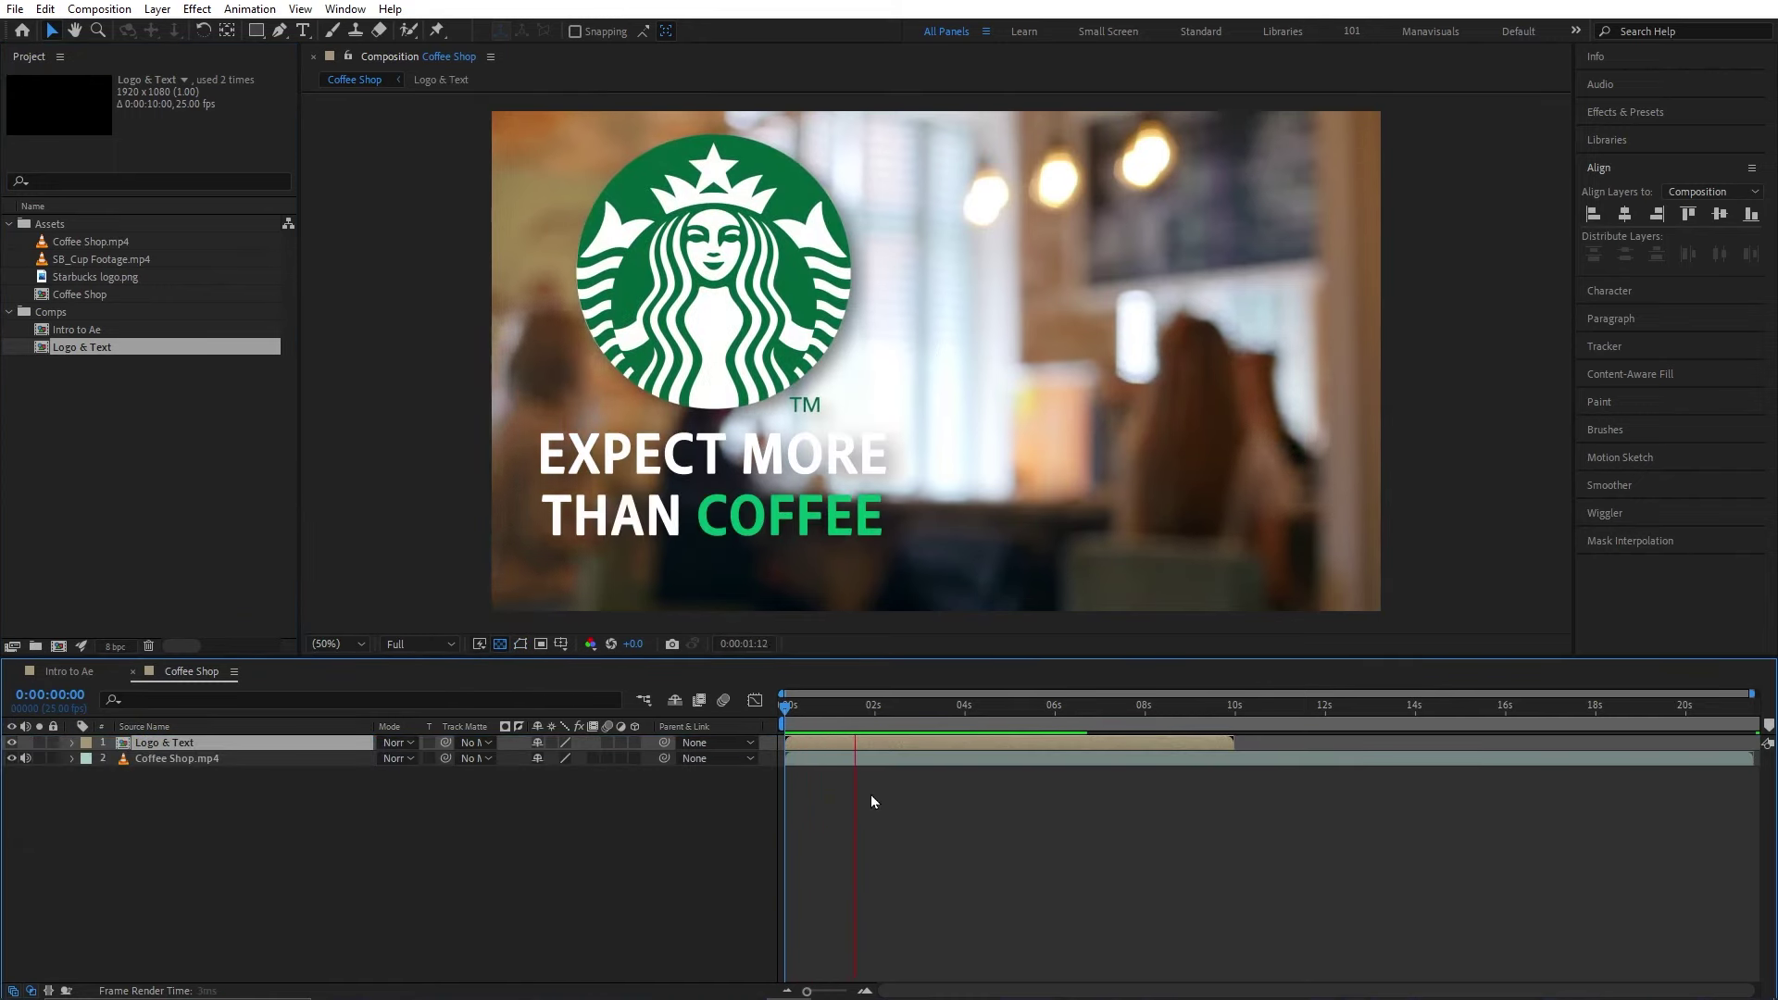
key(space)
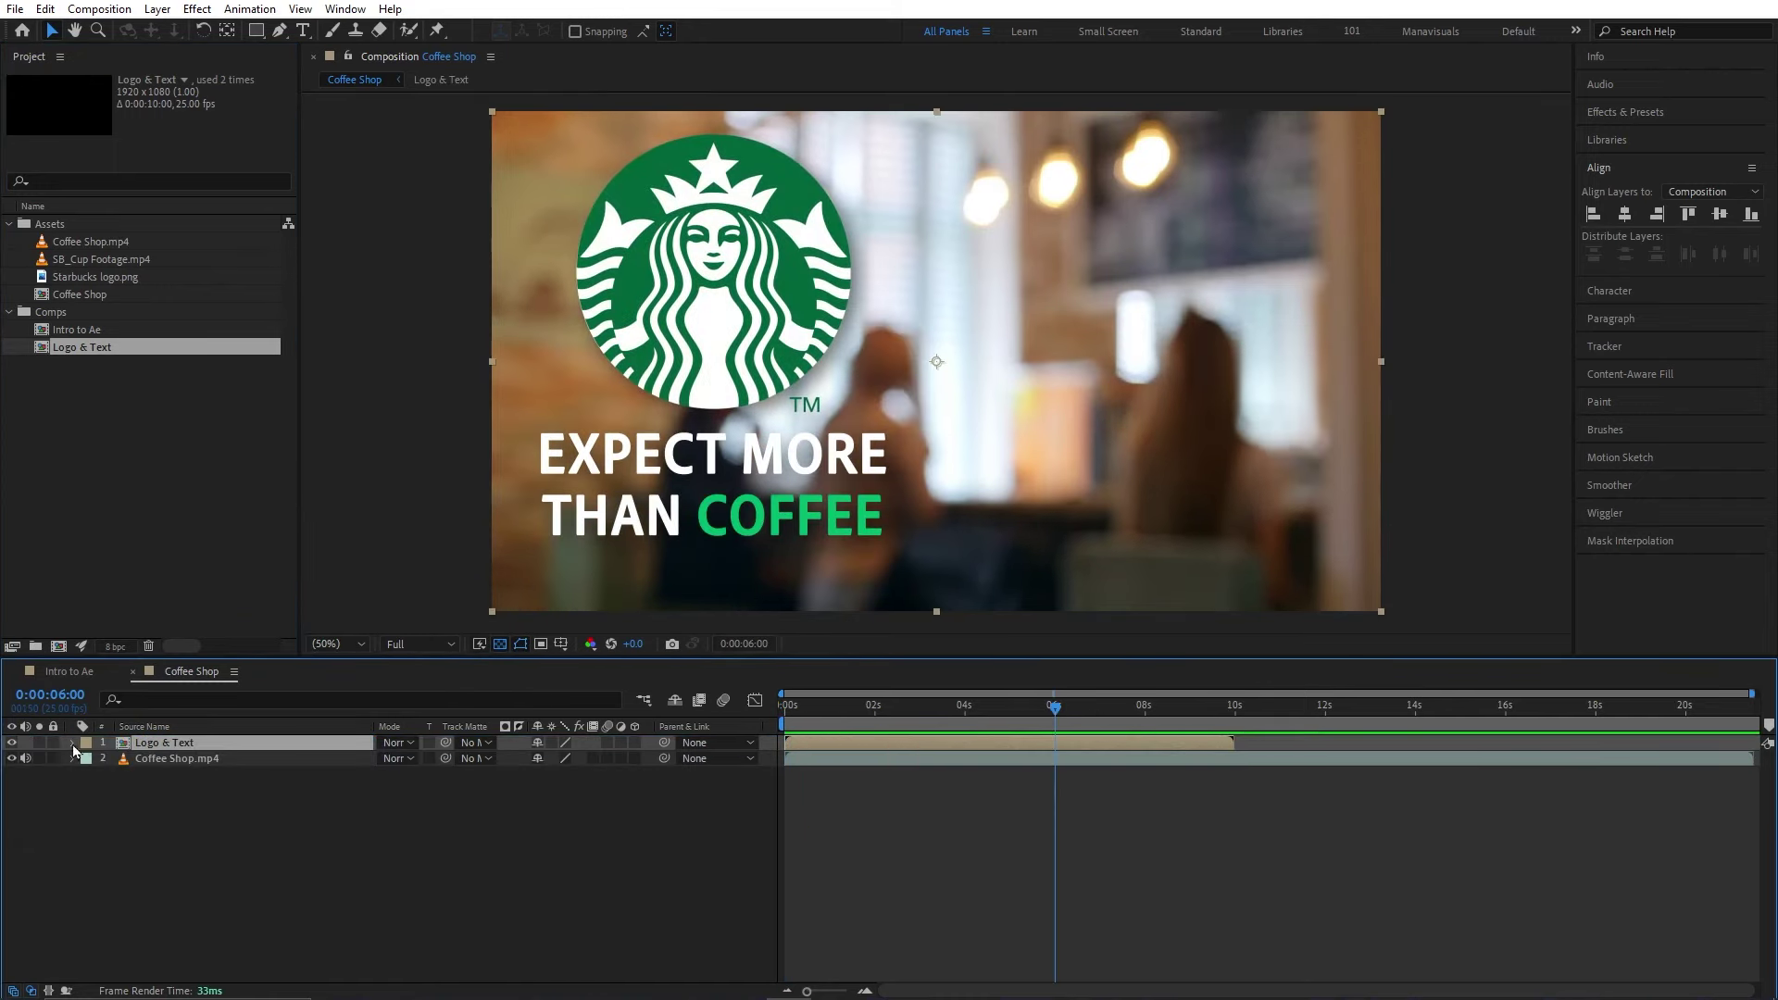
- Move the Logo & Text layer right to about X 1414 and scale it to 80%
click(73, 743)
click(90, 760)
drag(545, 790, 974, 791)
key(Page_Up)
mouse_move(557, 805)
mouse_down()
mouse_move(428, 796)
mouse_move(481, 795)
mouse_up()
- In Logo & Text, retype the tagline as 'It's Not' / 'Just Coffee' on two lines
double_click(164, 743)
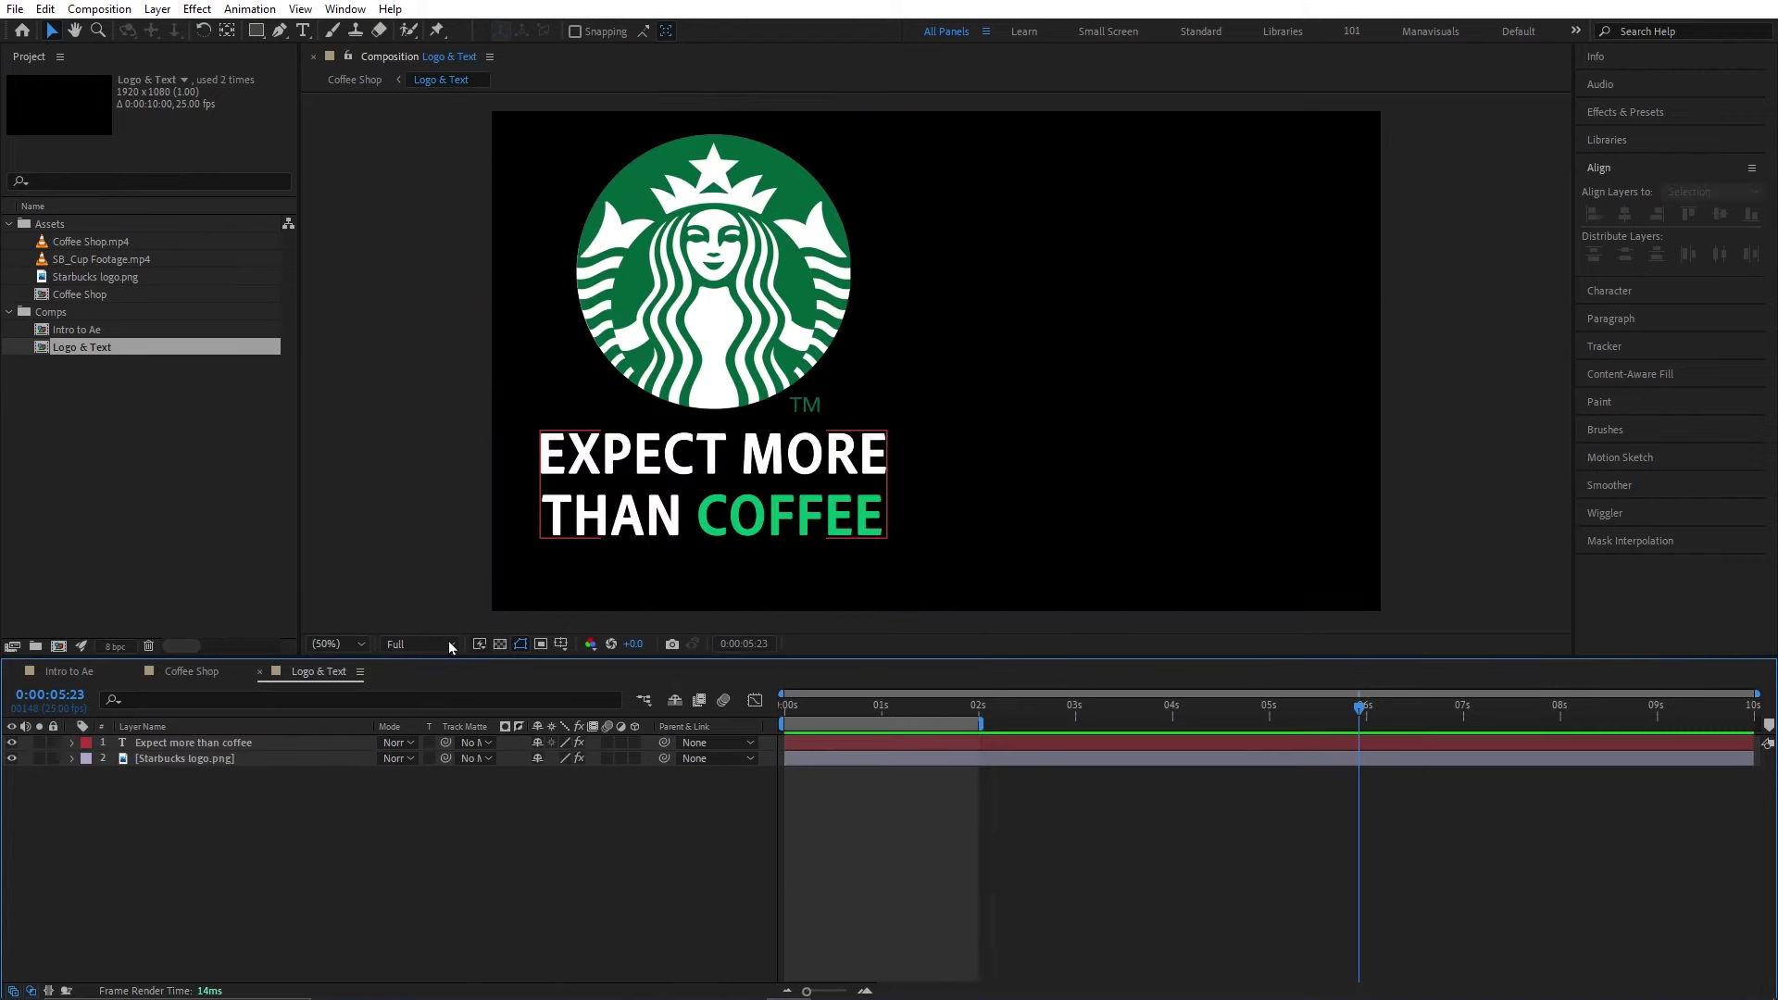
double_click(695, 512)
text(It's Not)
key(Return)
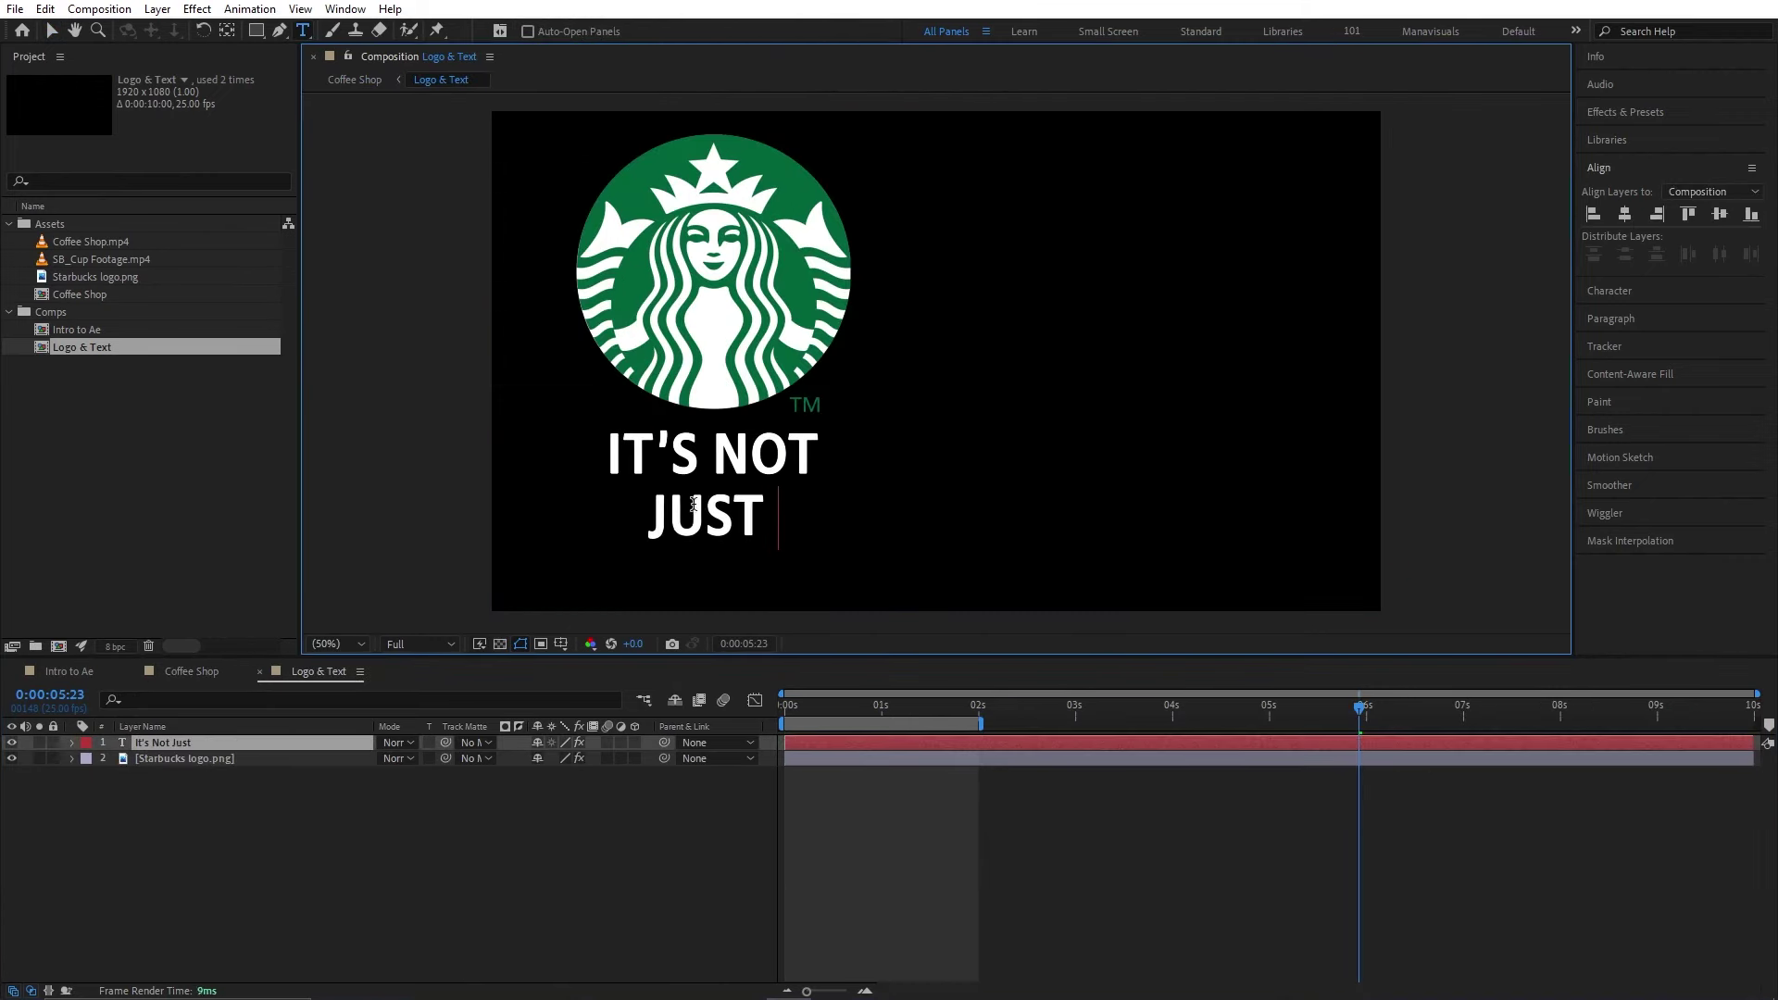
text(Just Coffee)
key(ctrl+shift+Left)
- Colour the word COFFEE green and close the Logo & Text composition
click(1630, 290)
click(1734, 228)
click(1433, 222)
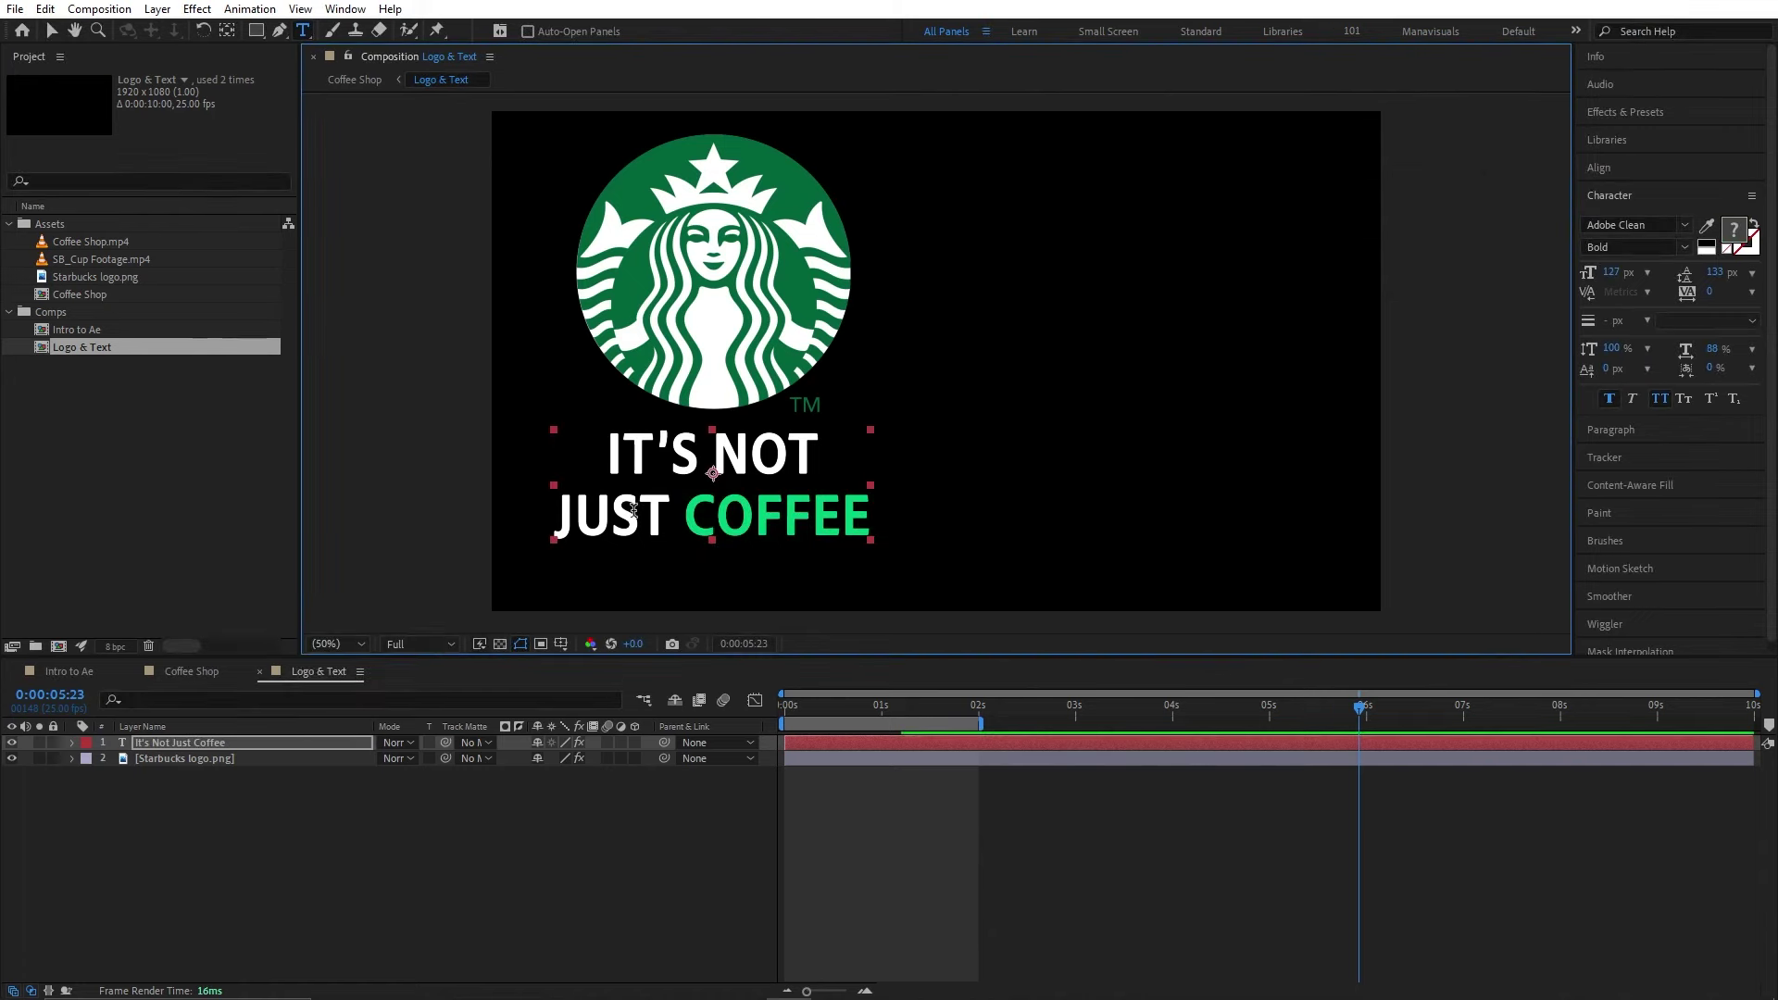
click(260, 672)
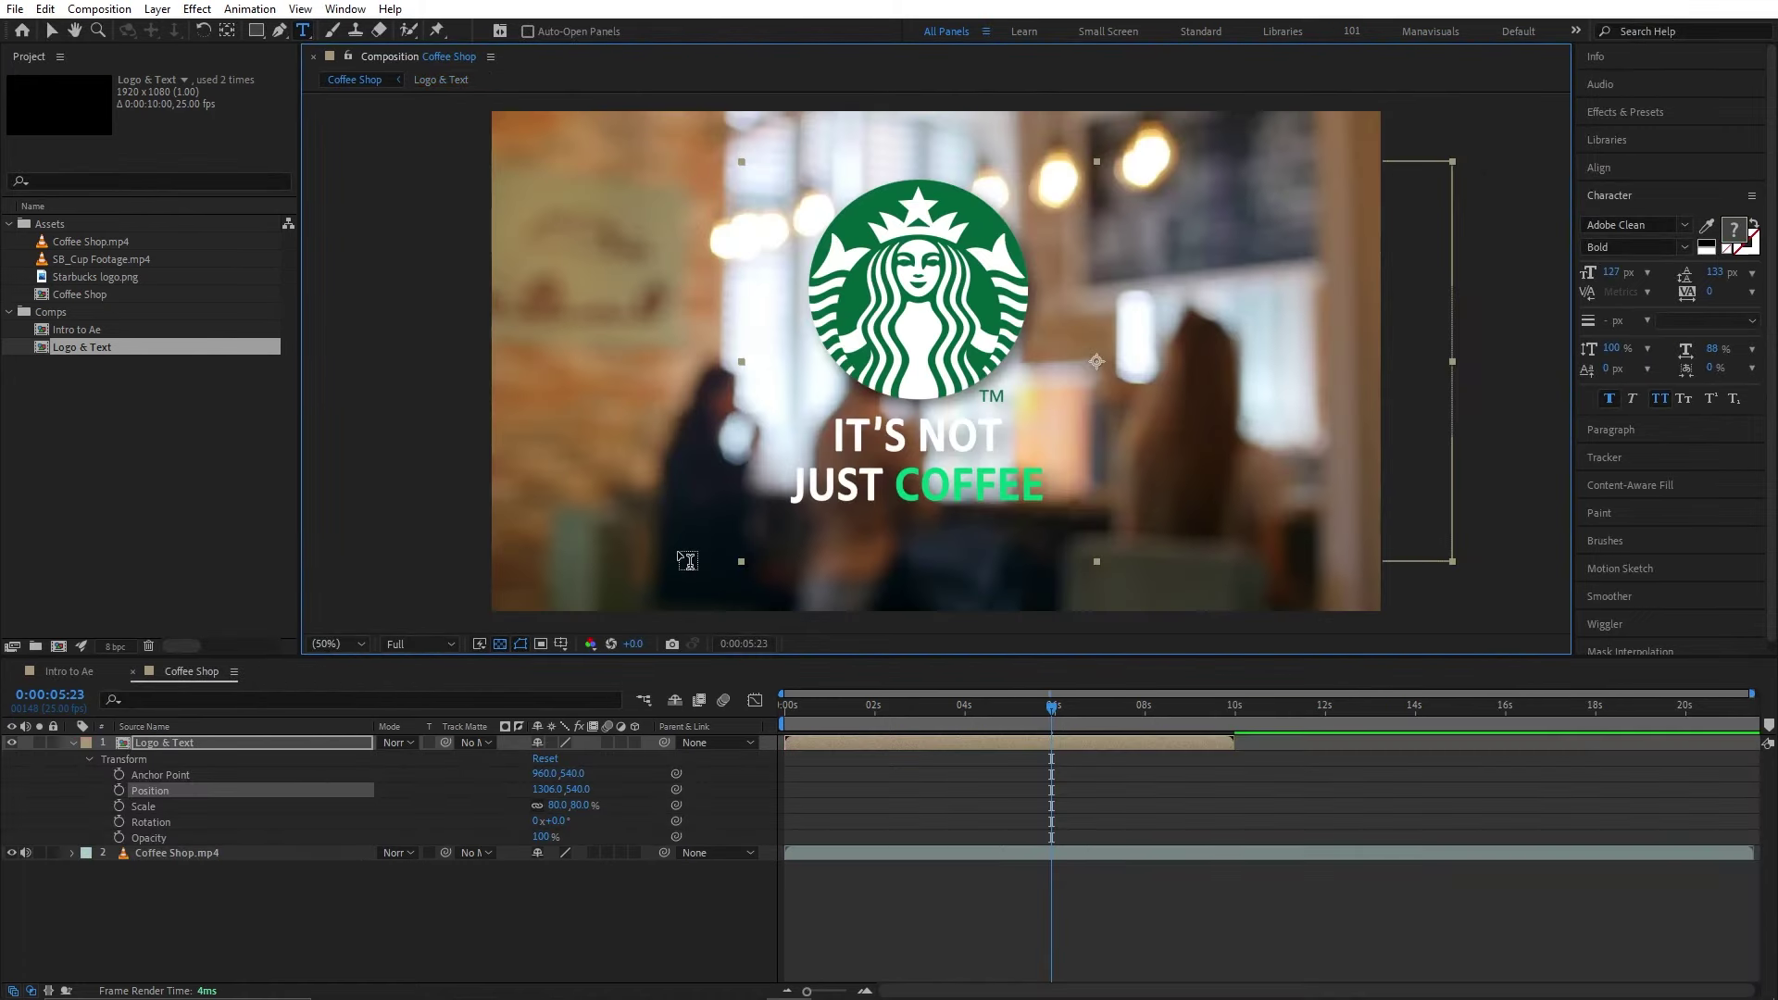
key(v)
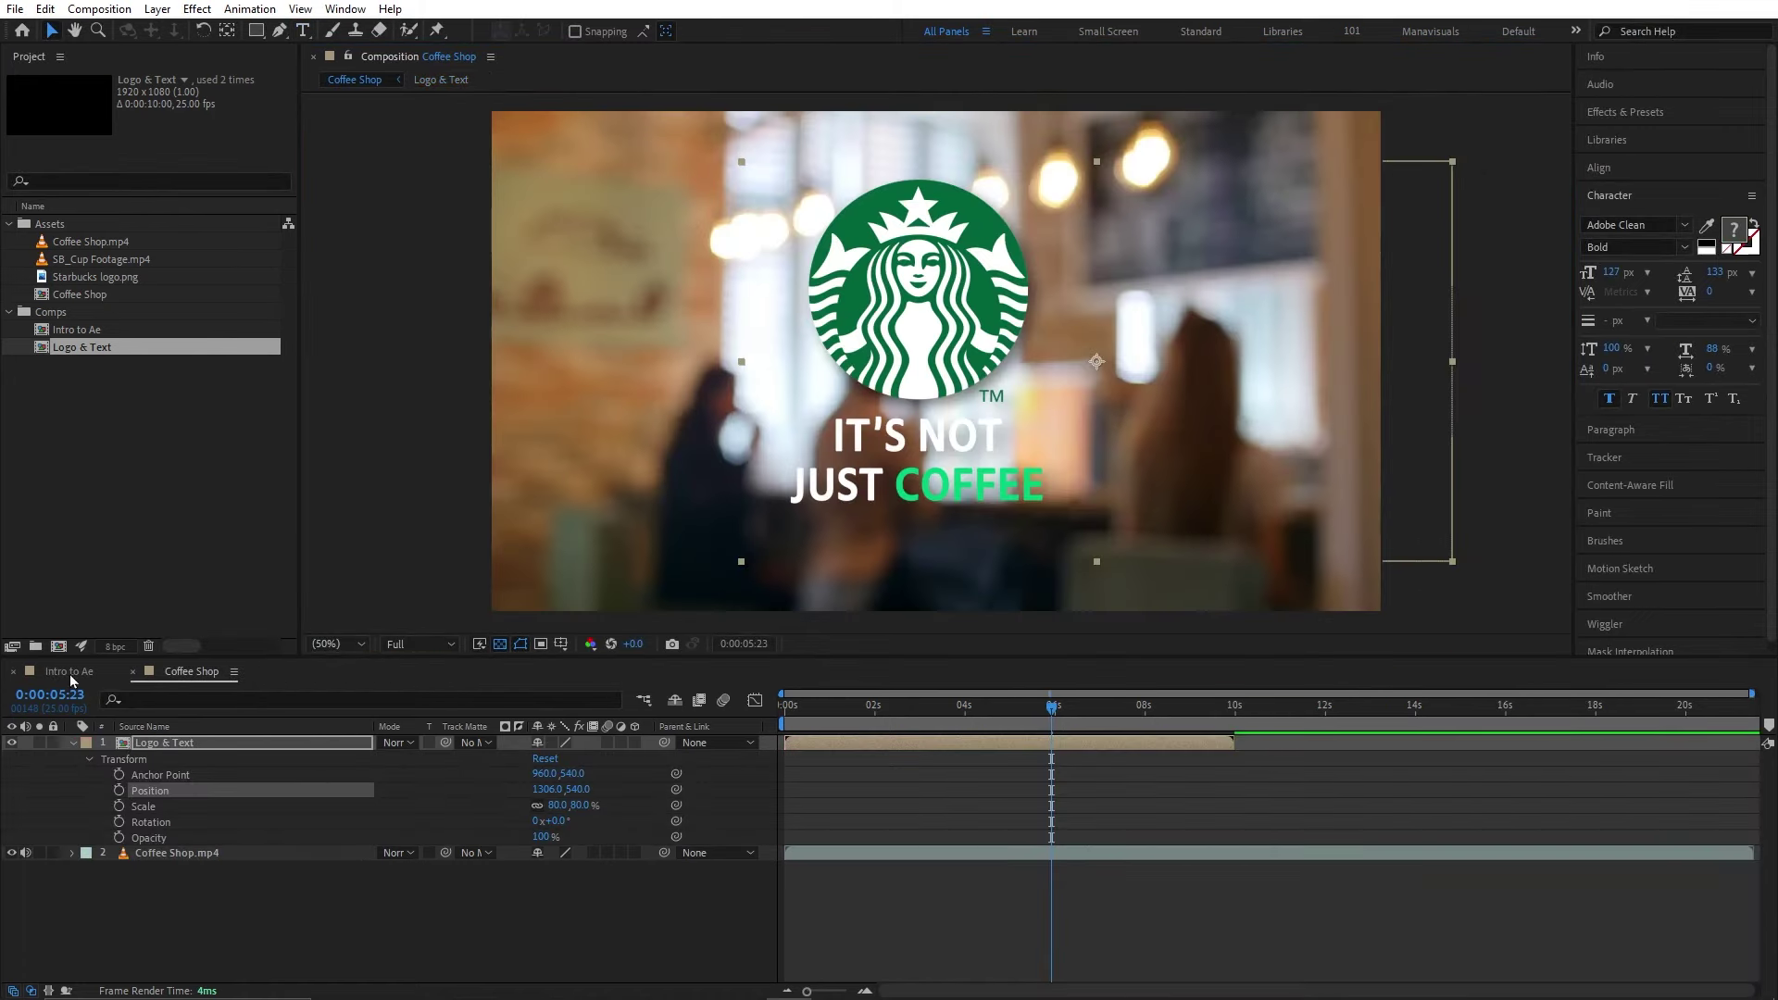
- Extend the Intro to Ae work area to about 5 seconds and return to the start
click(72, 673)
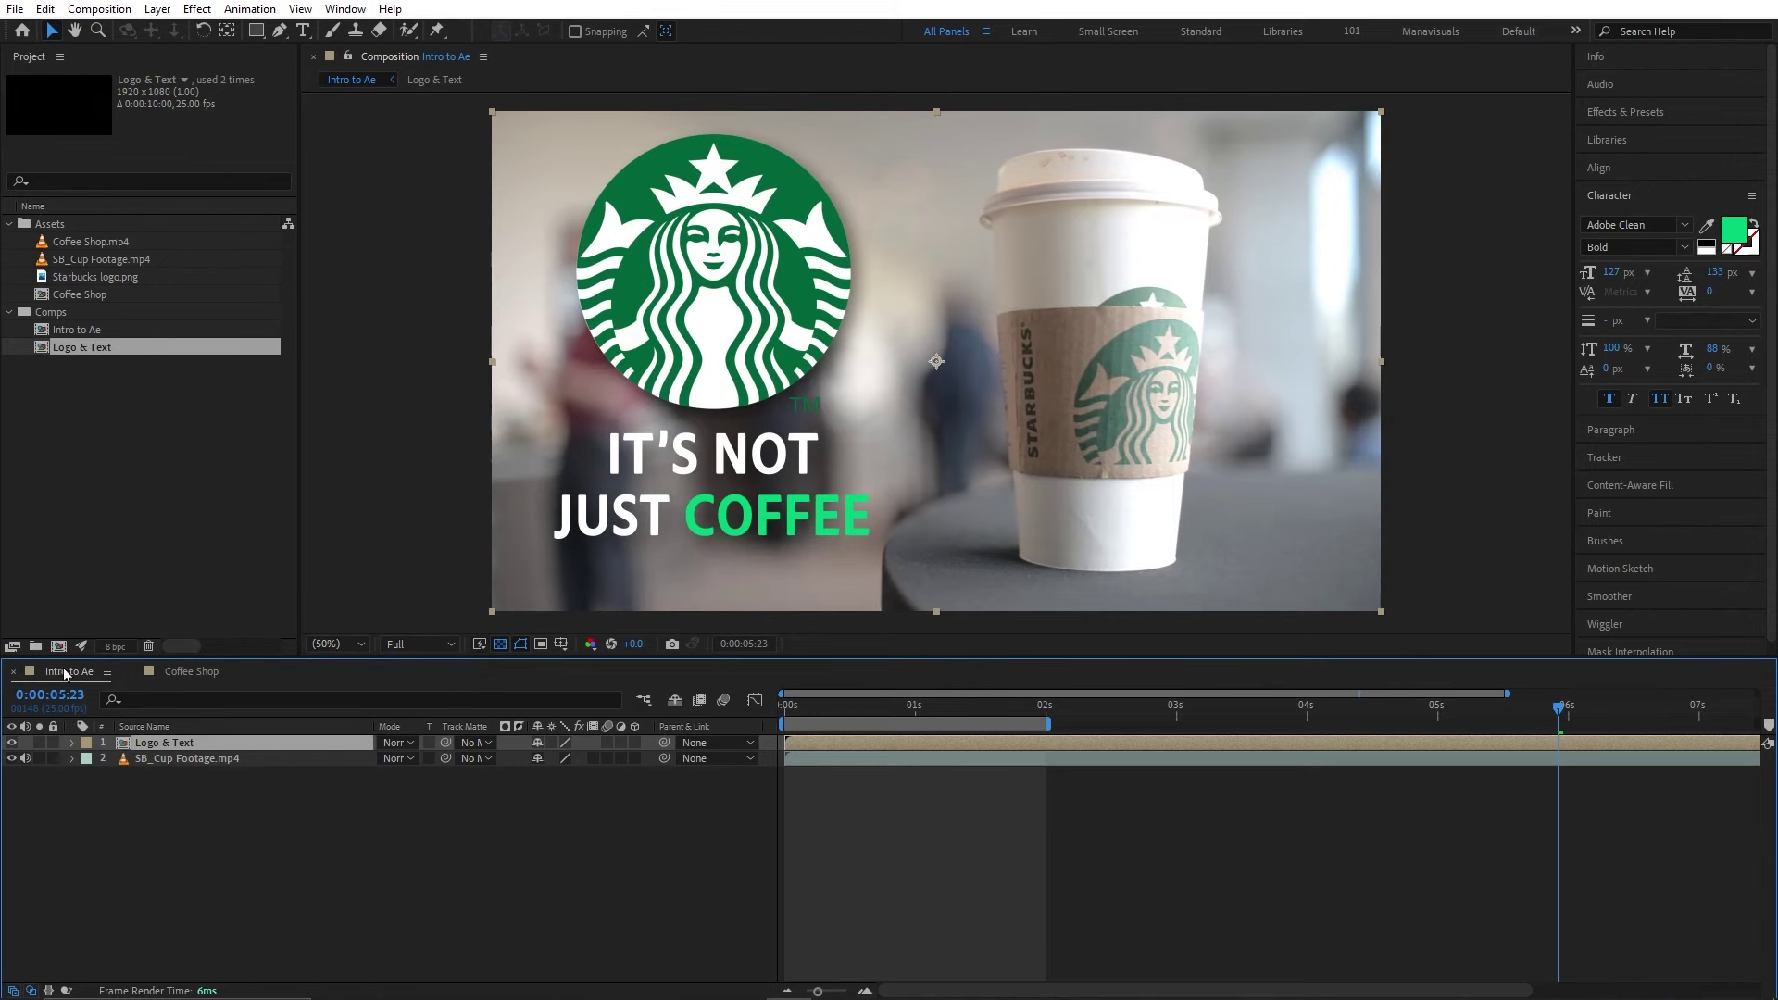
click(182, 674)
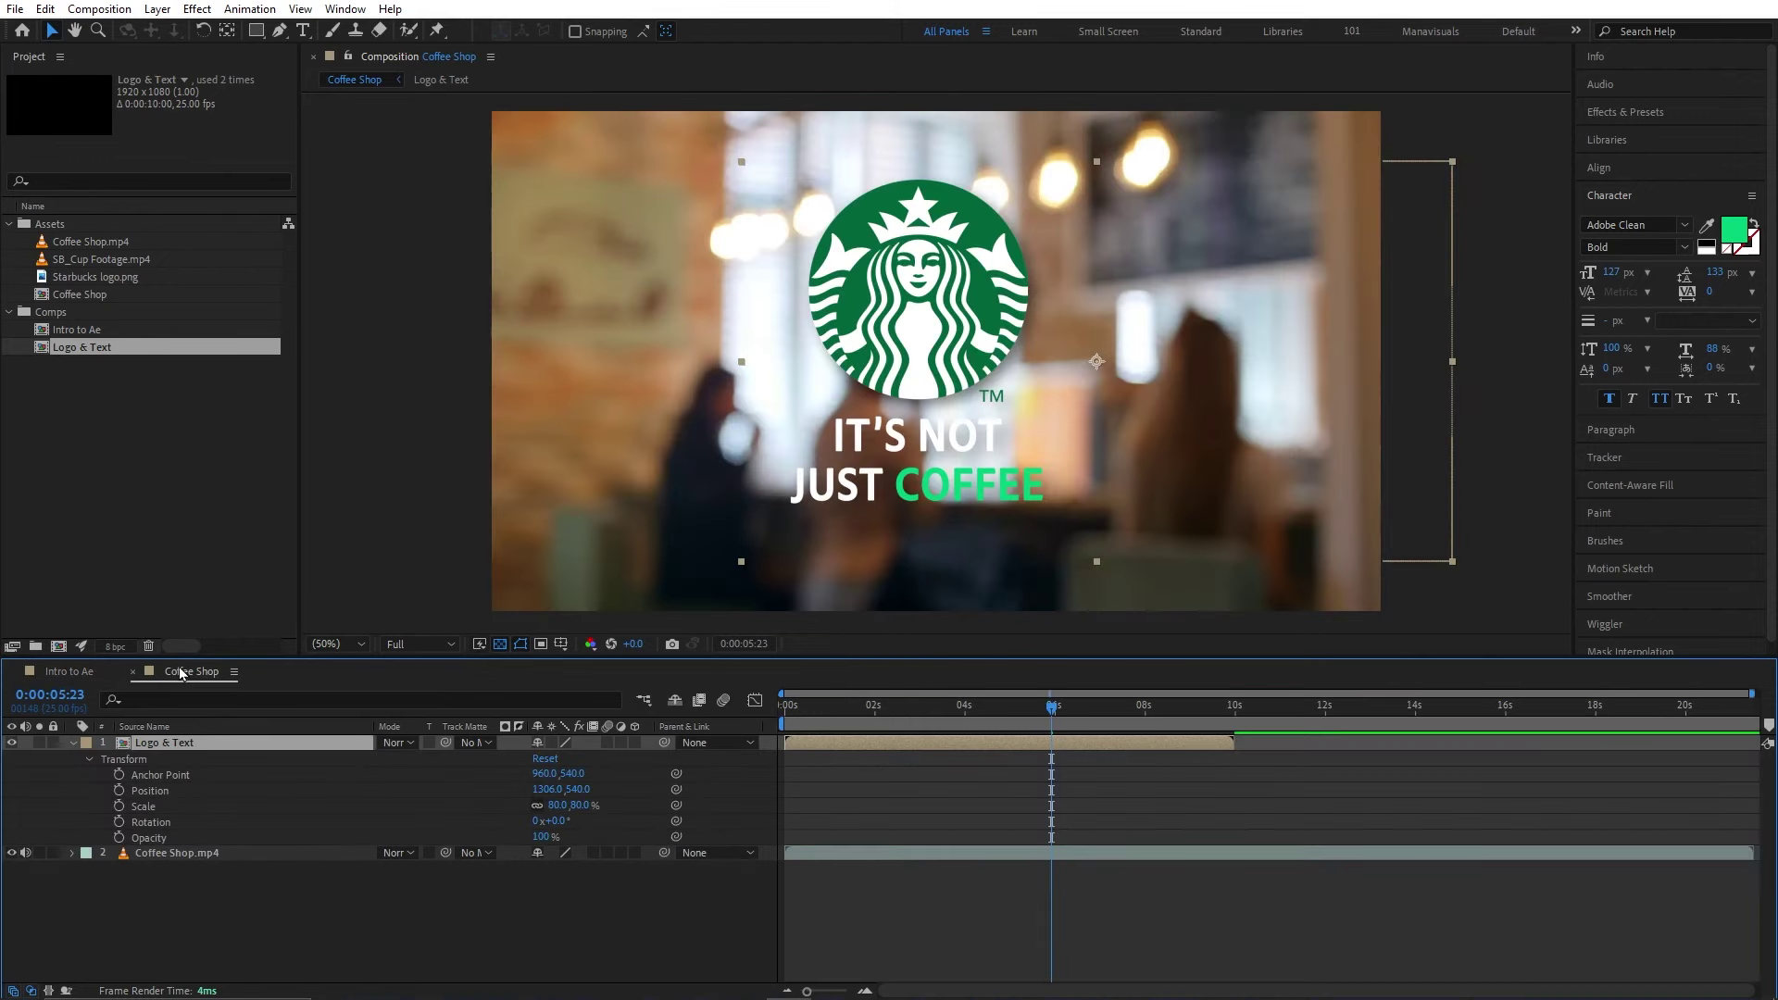
click(89, 675)
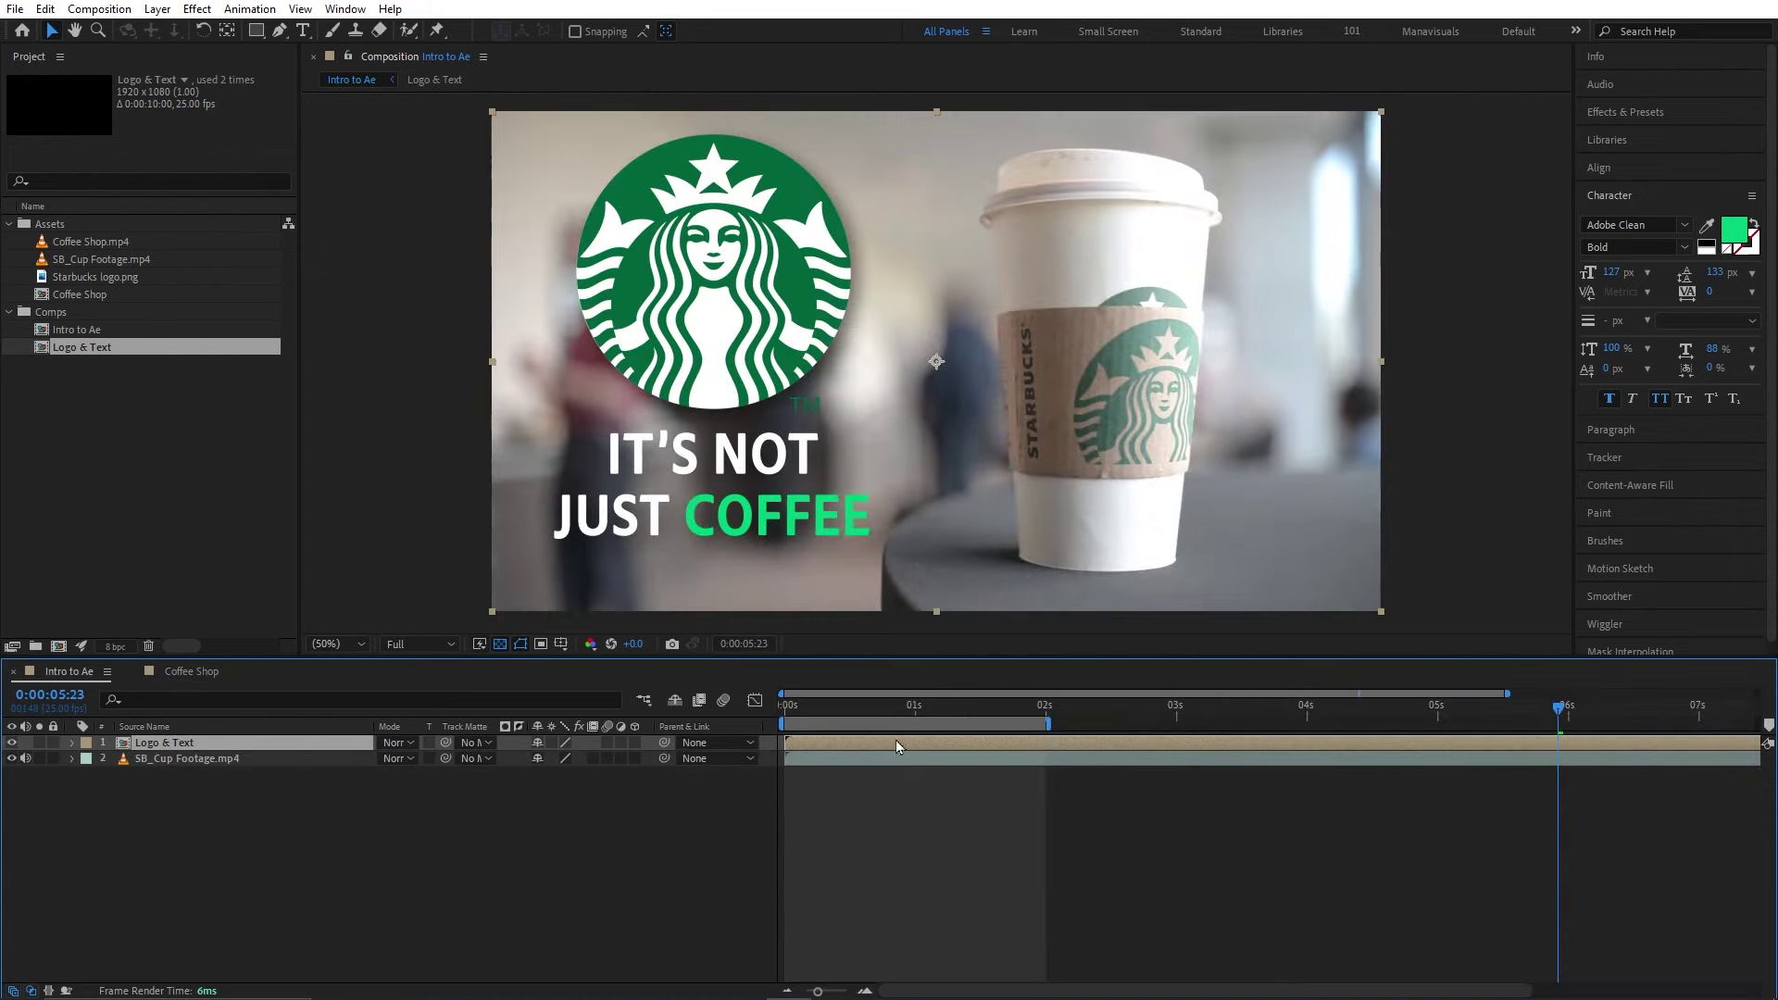
drag(1040, 725, 1448, 751)
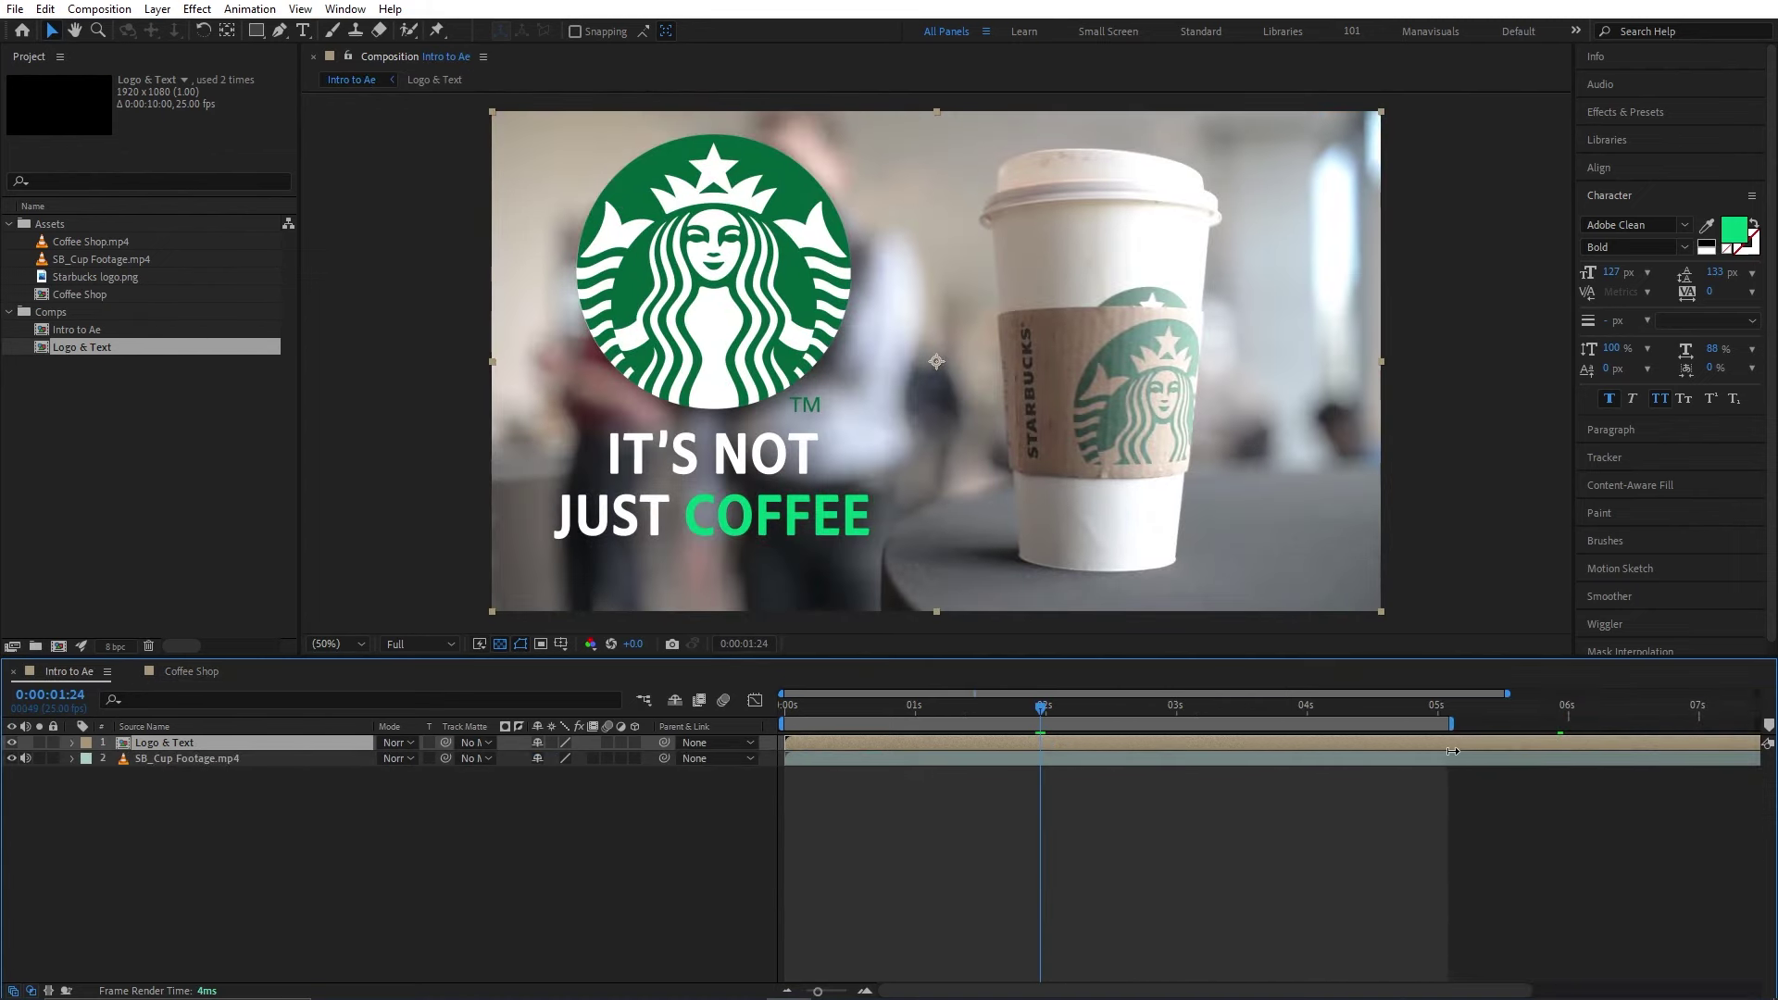
key(Home)
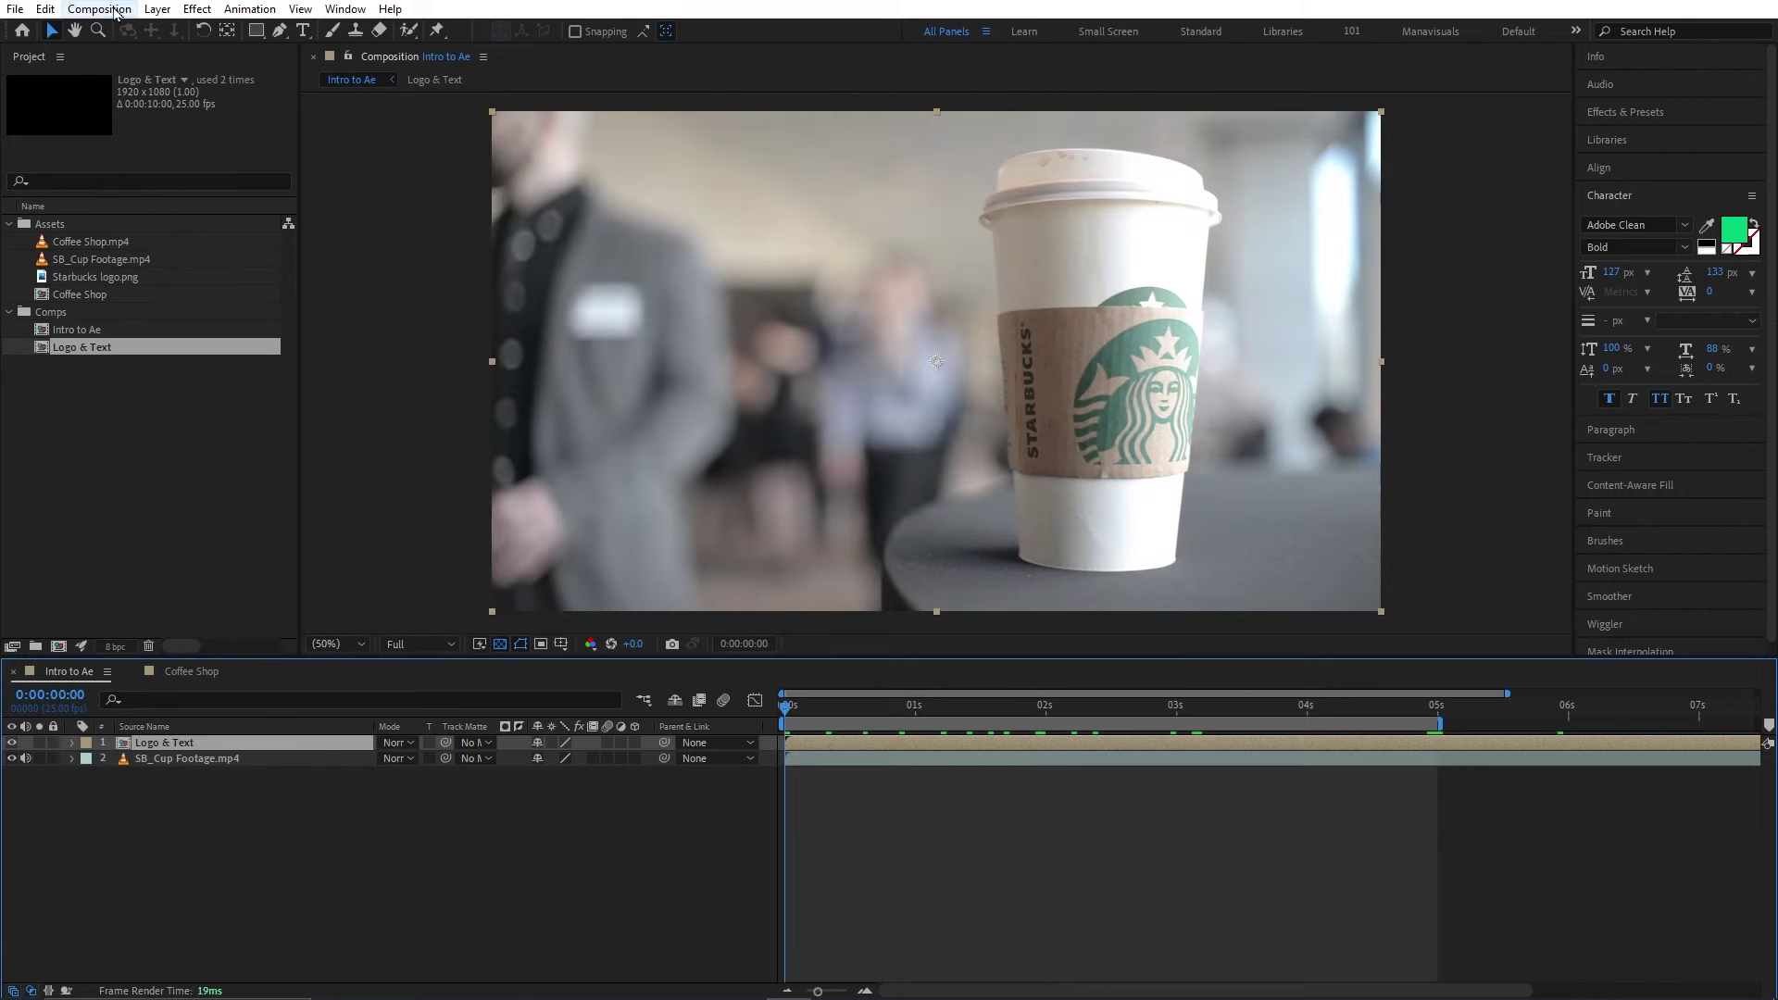
- Add the Intro to Ae composition to the Render Queue, keeping default render settings
click(115, 11)
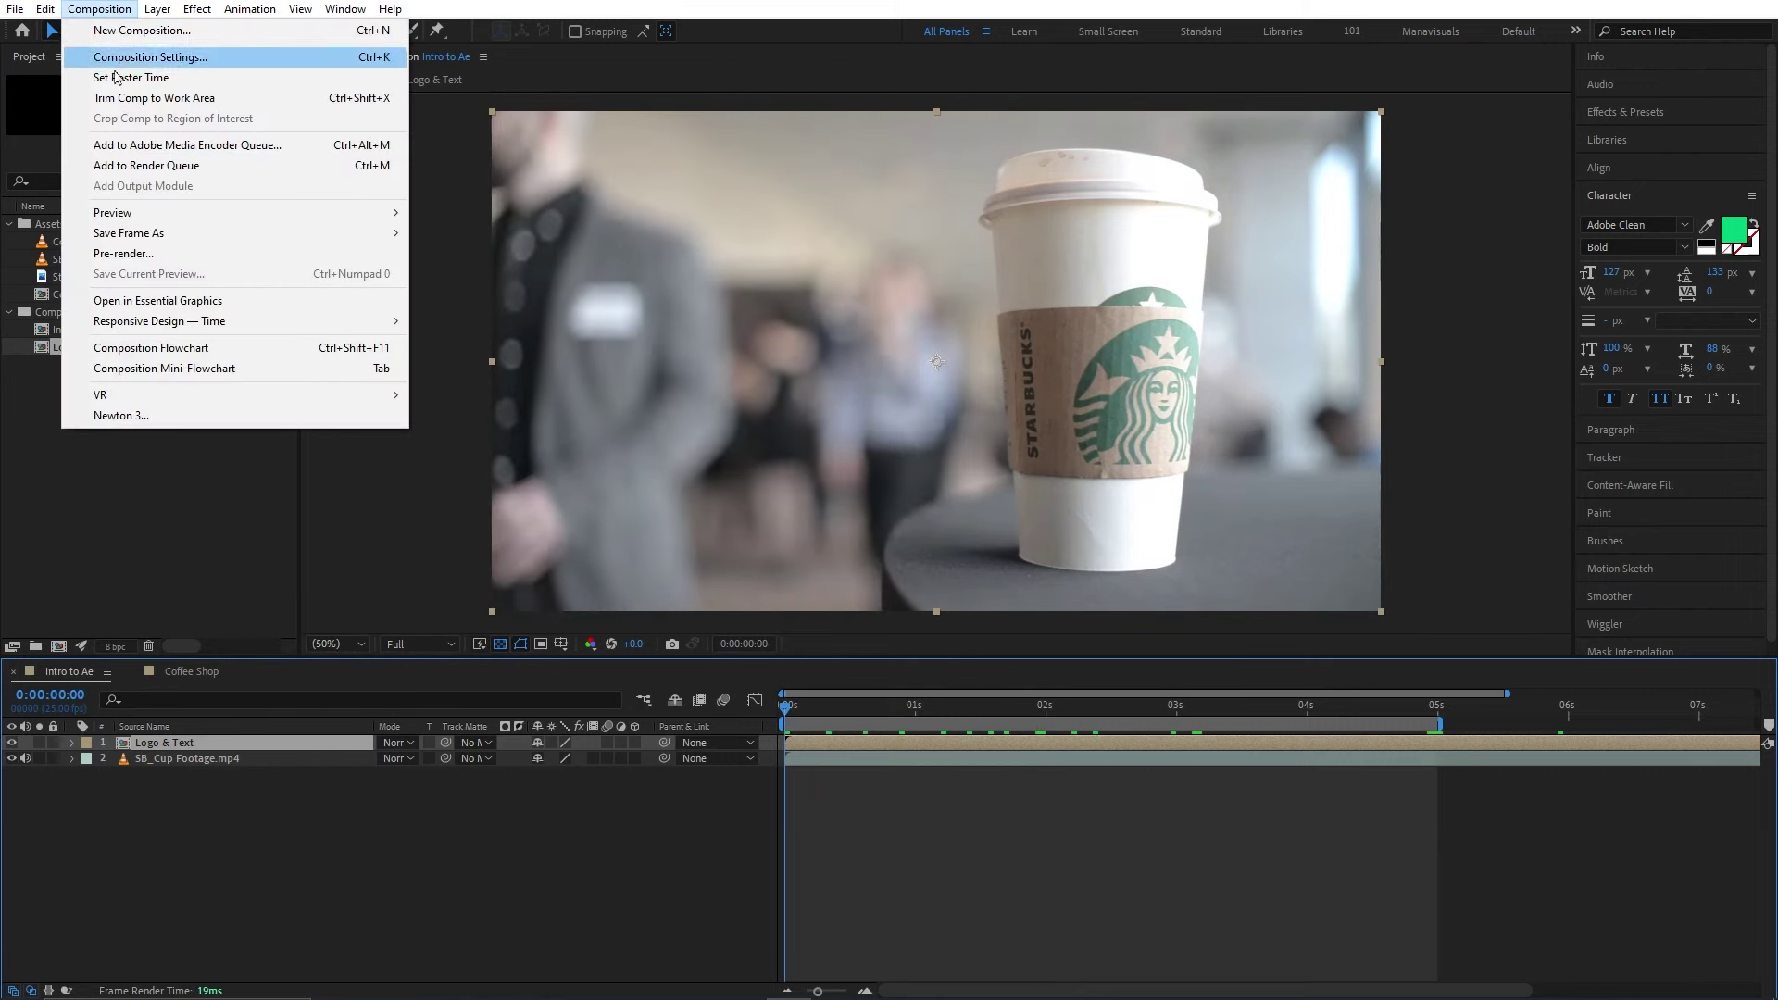
click(162, 167)
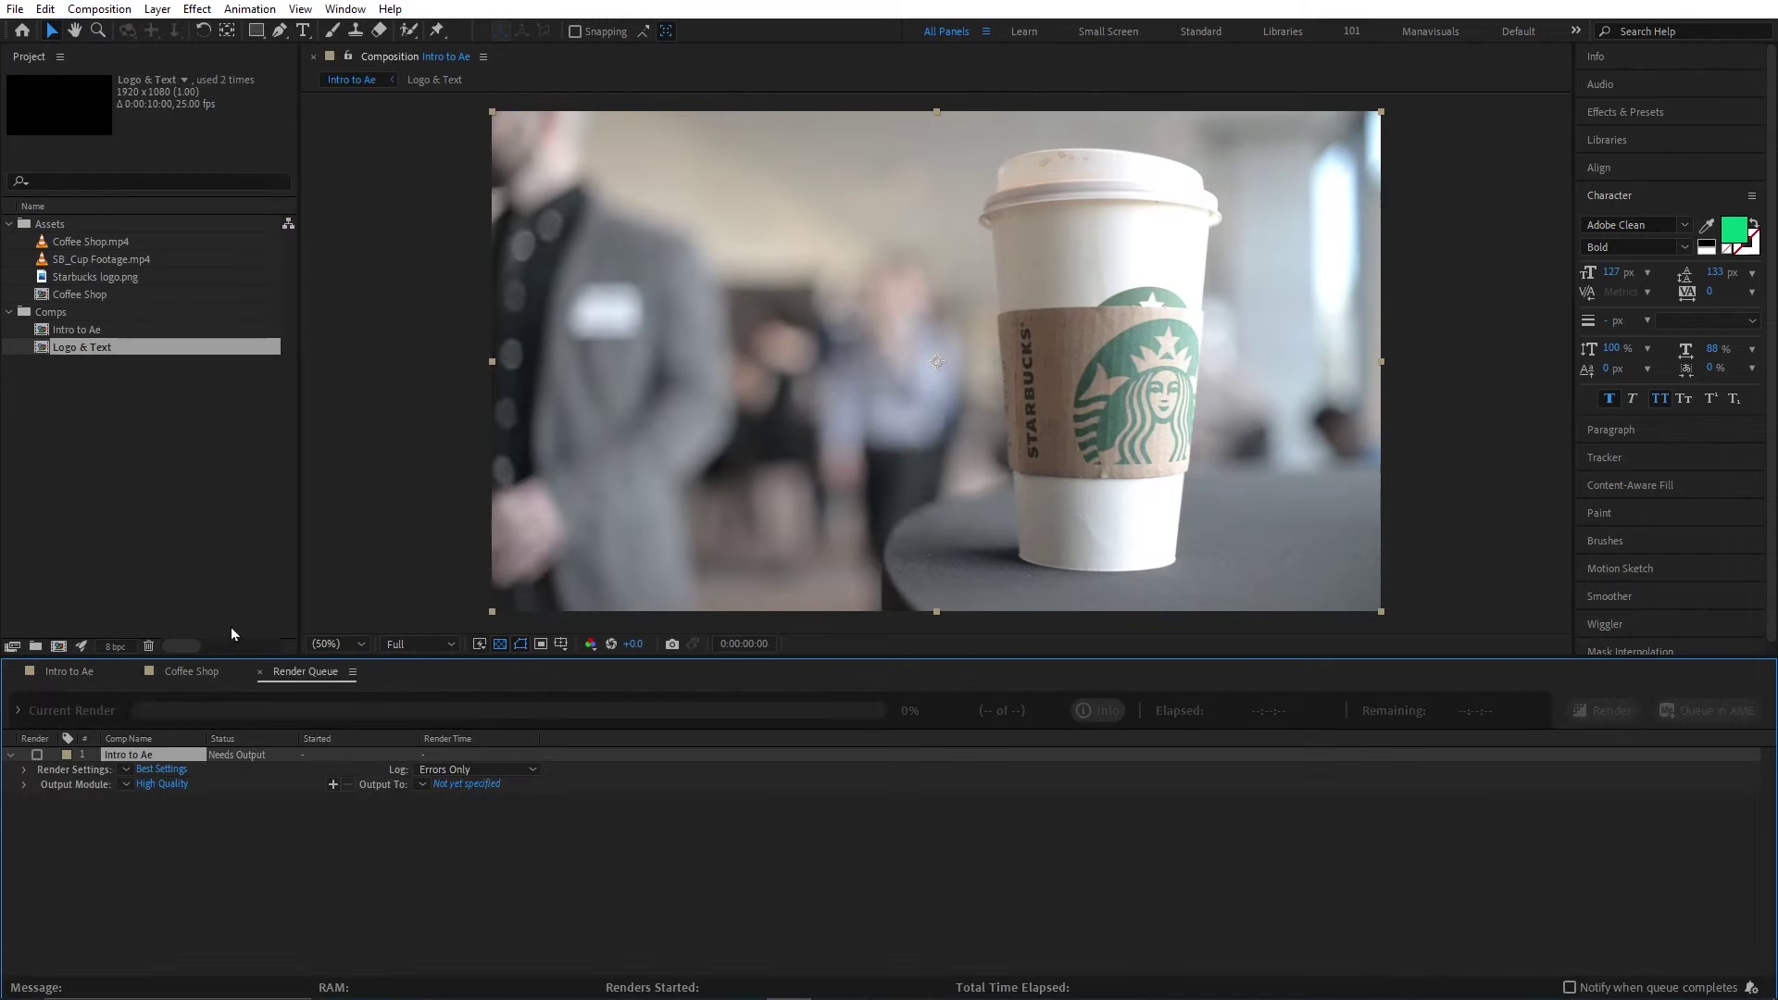
click(79, 677)
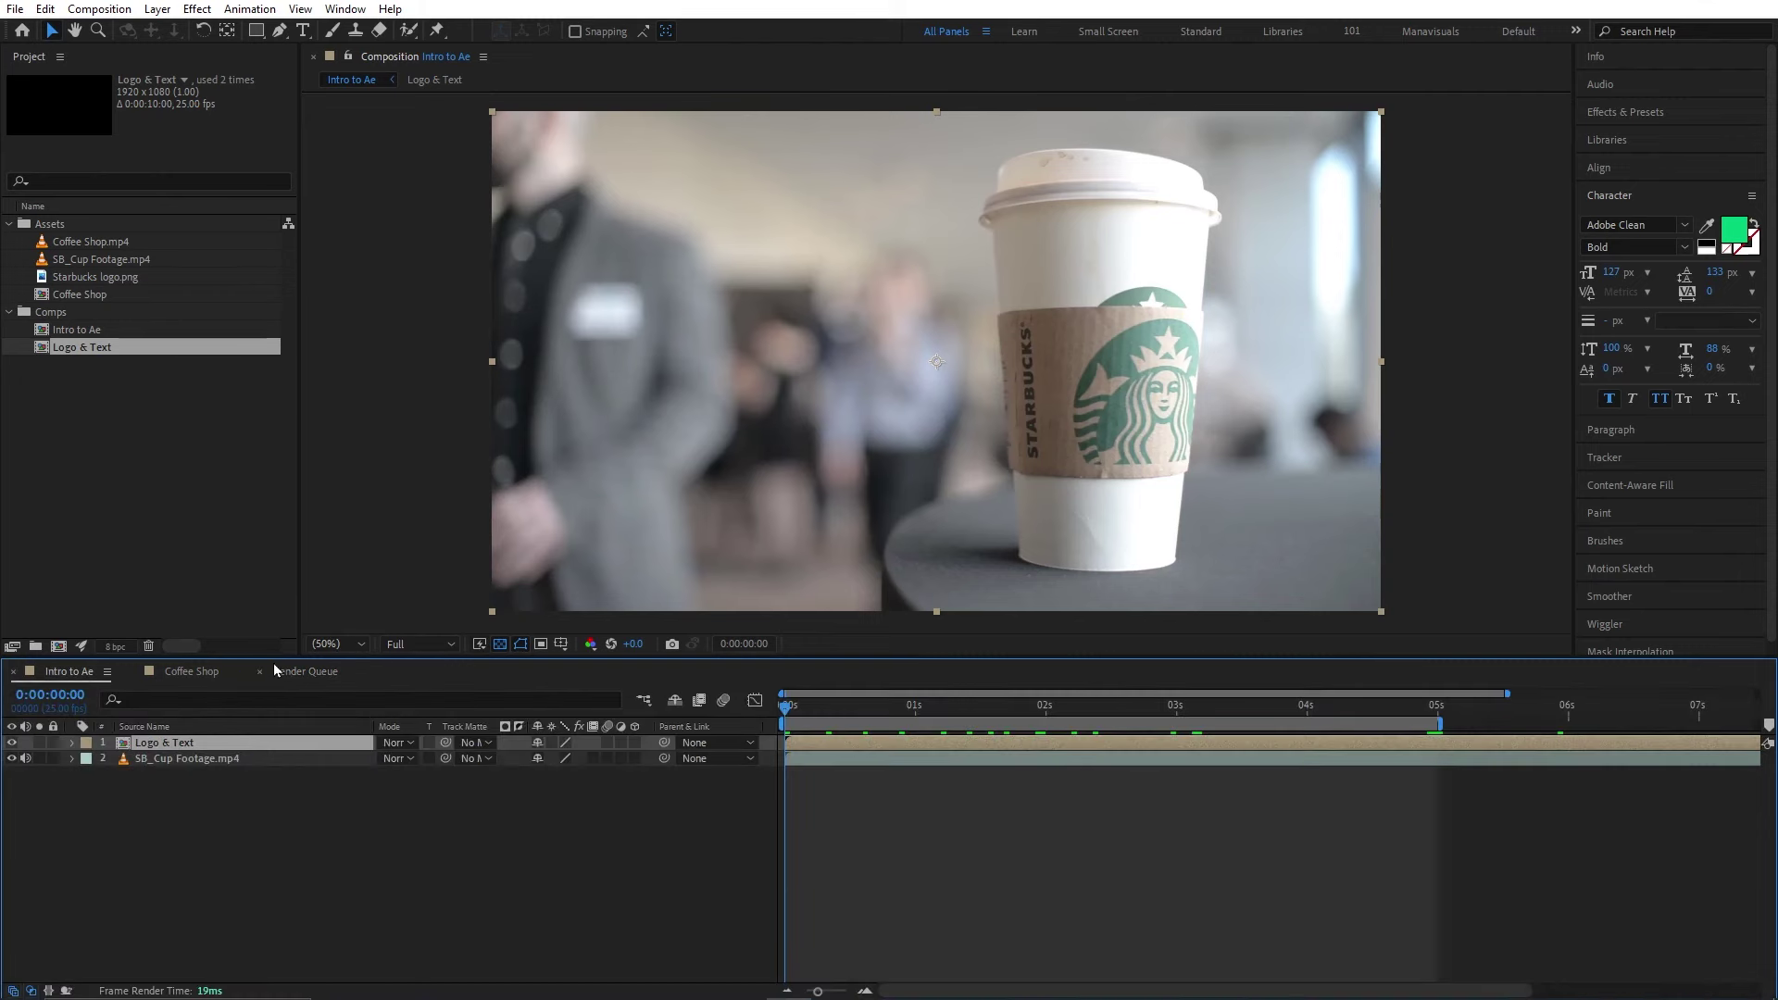
click(320, 675)
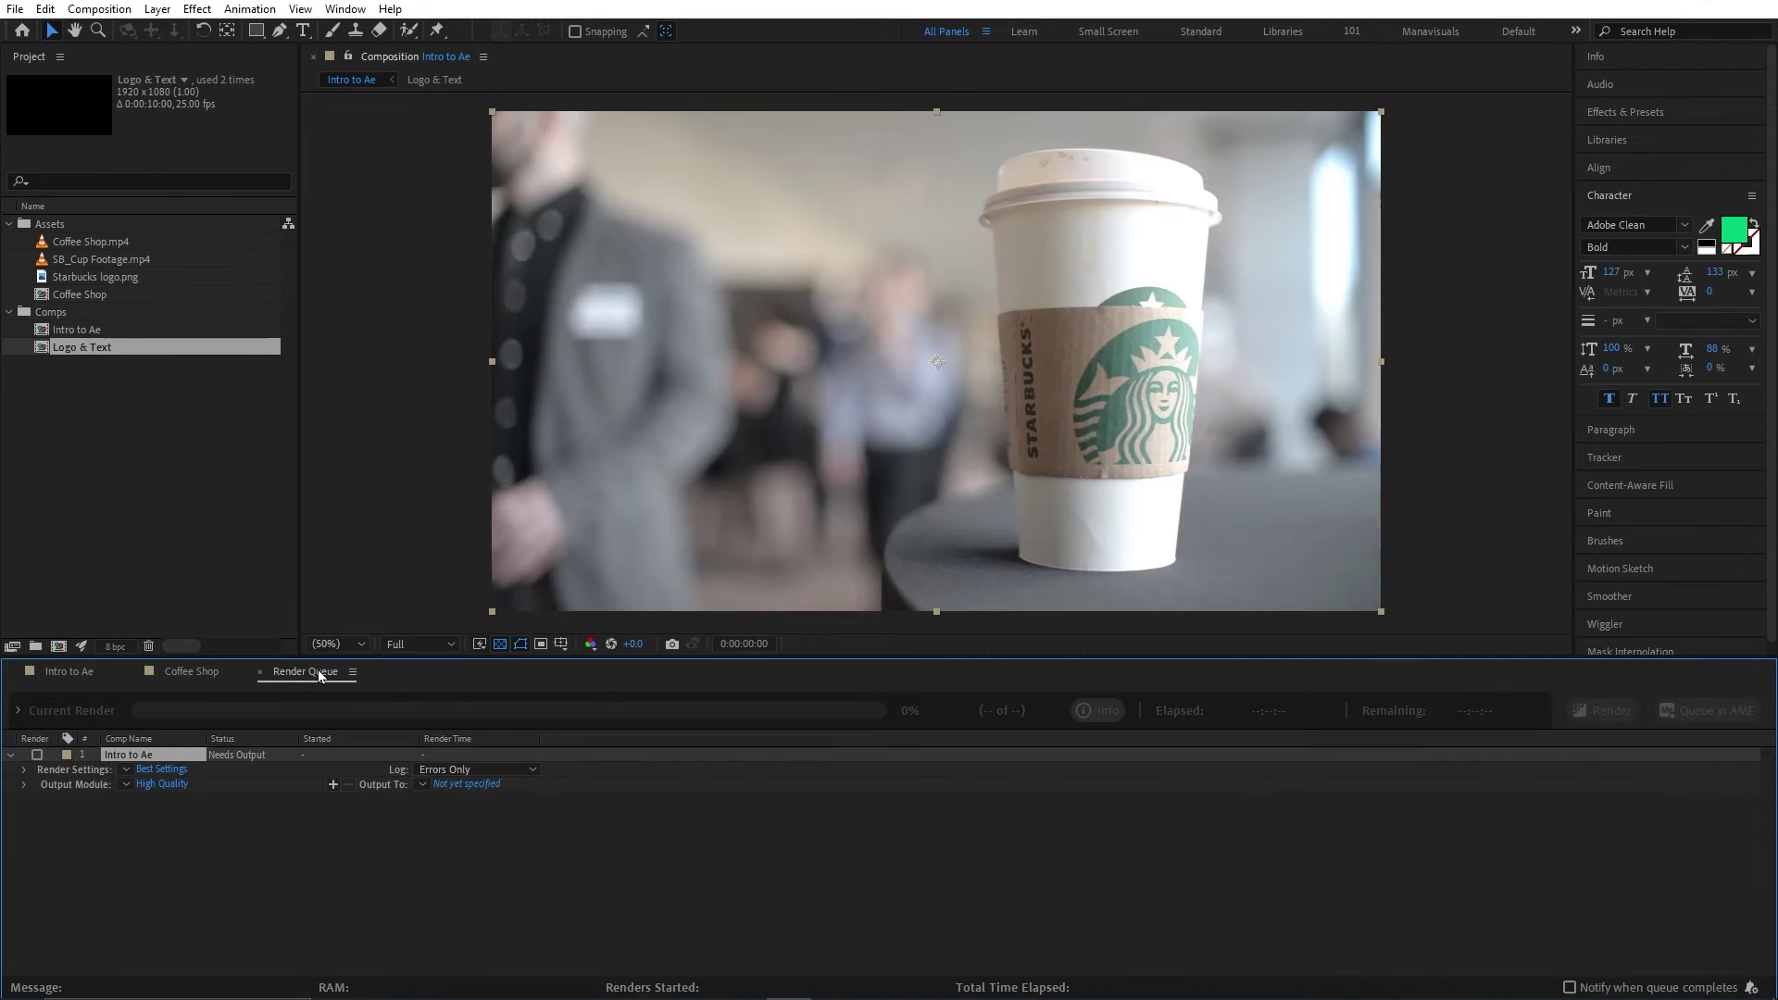
click(144, 768)
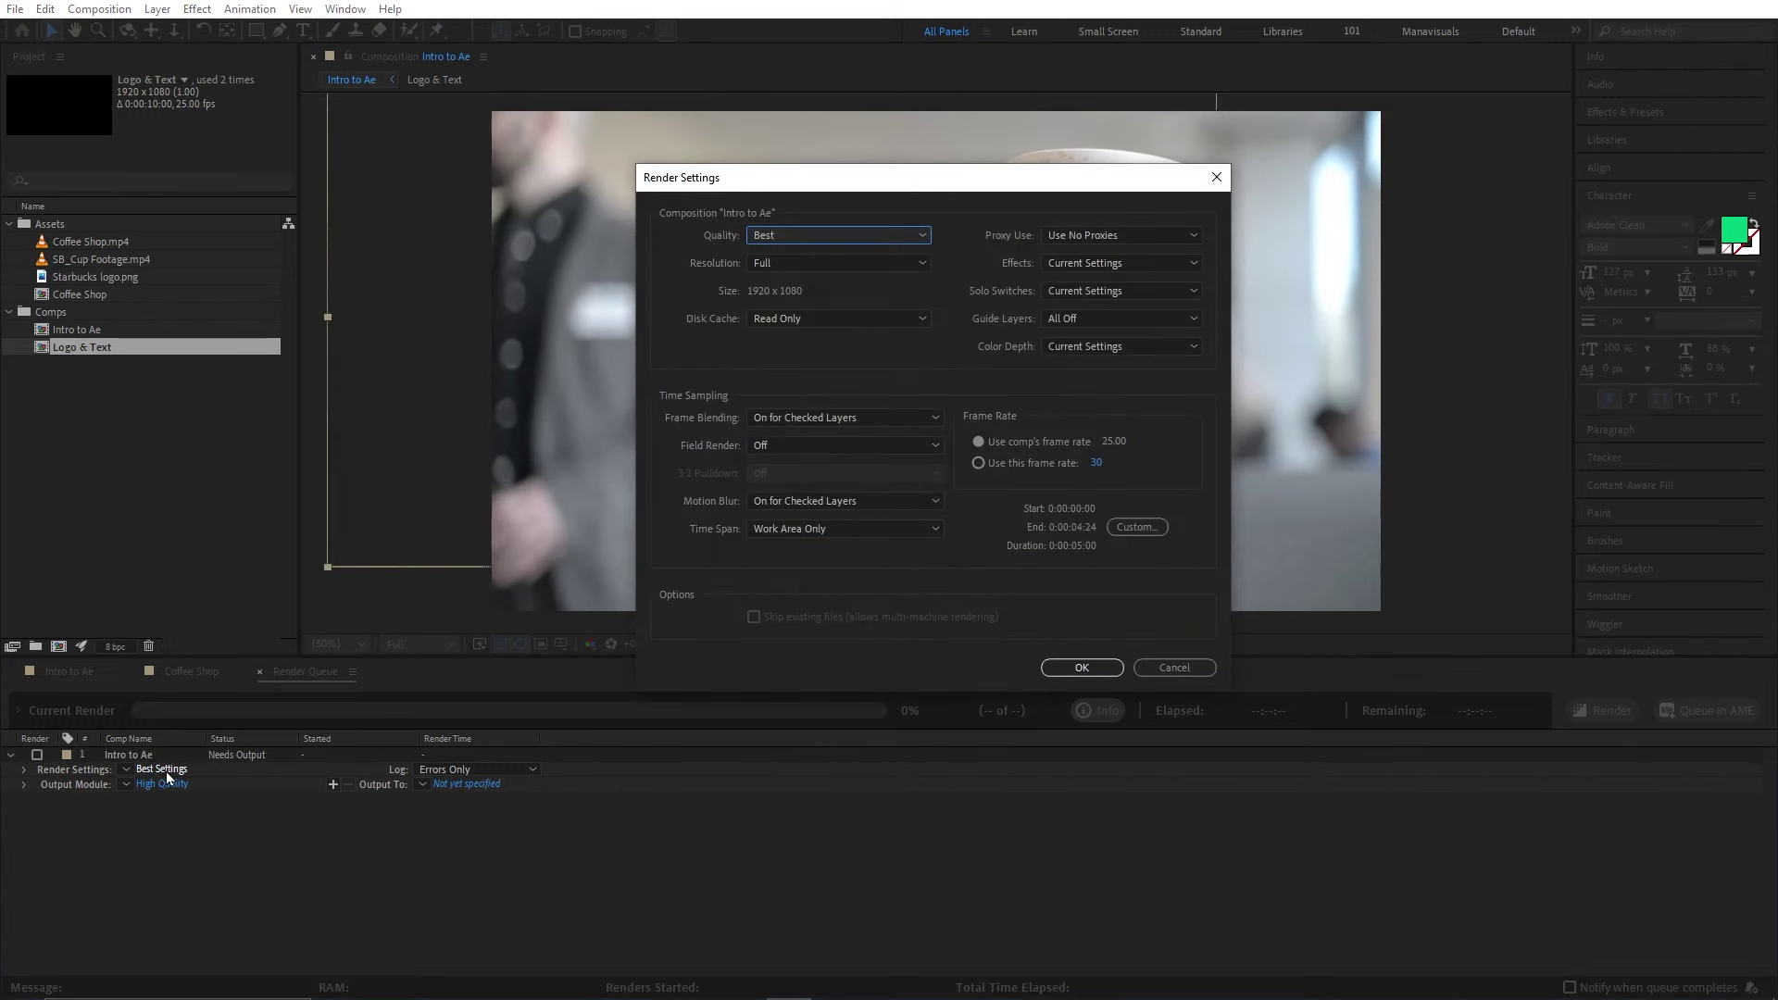
click(1176, 667)
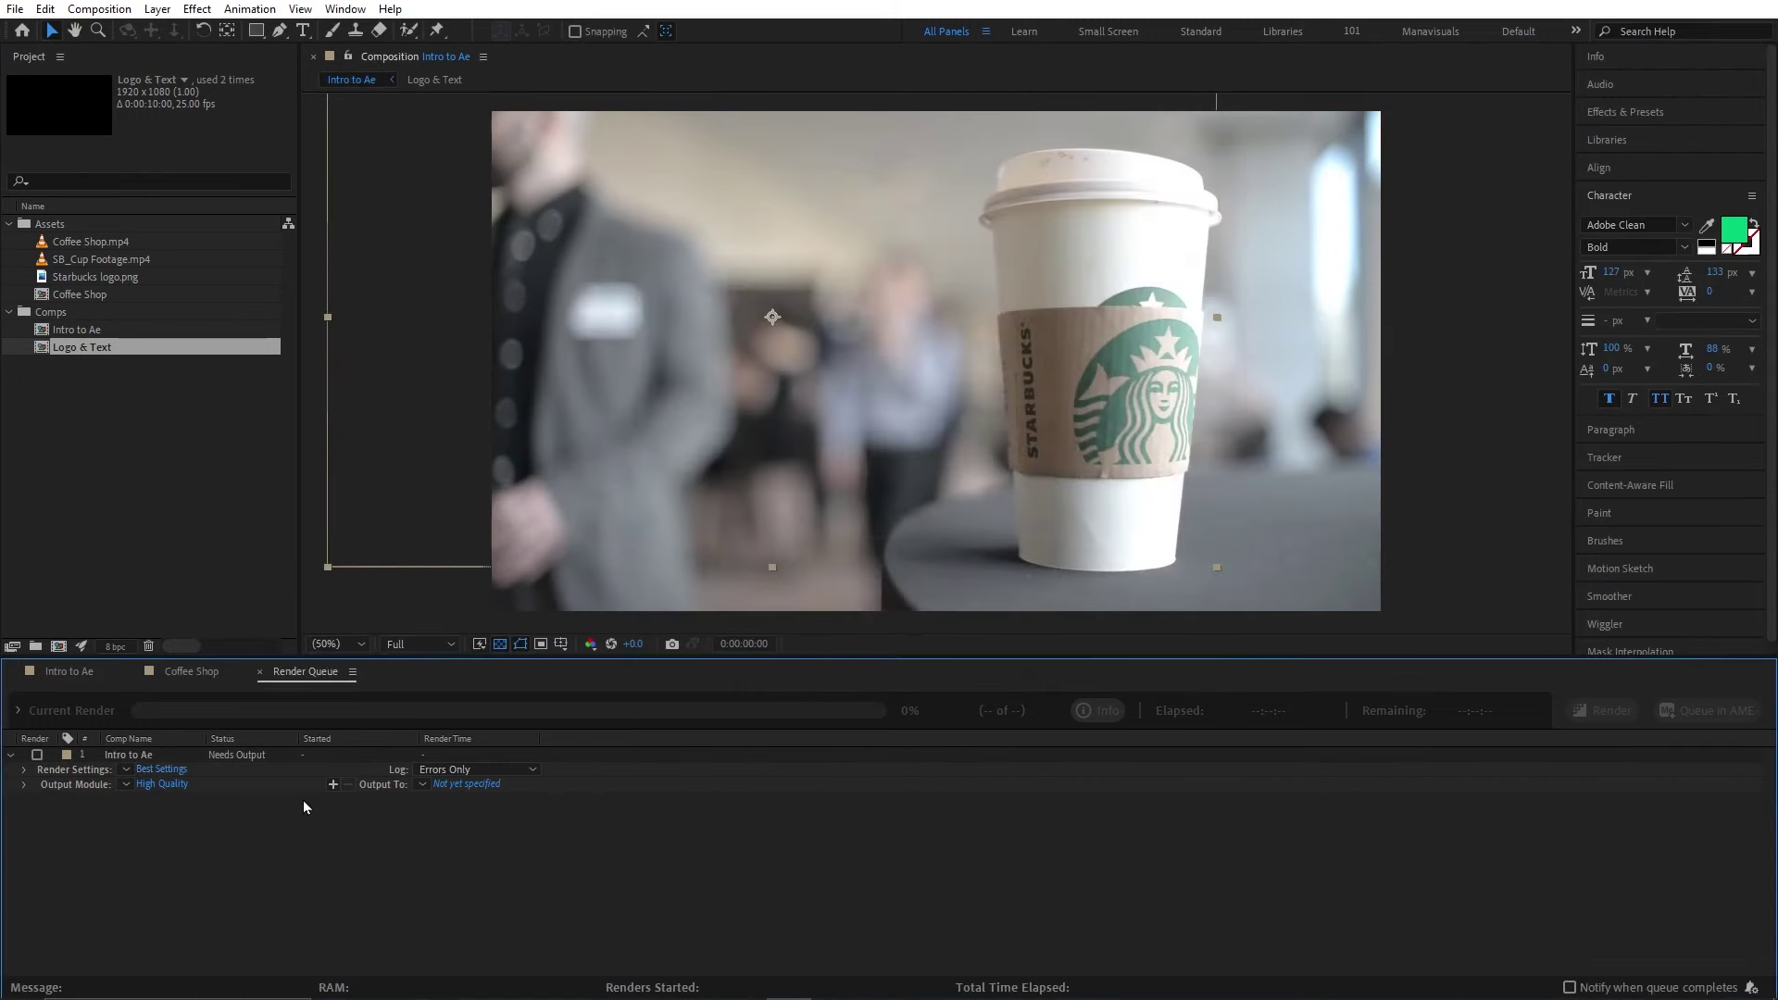
- Set the Output Module format to H.264
click(163, 785)
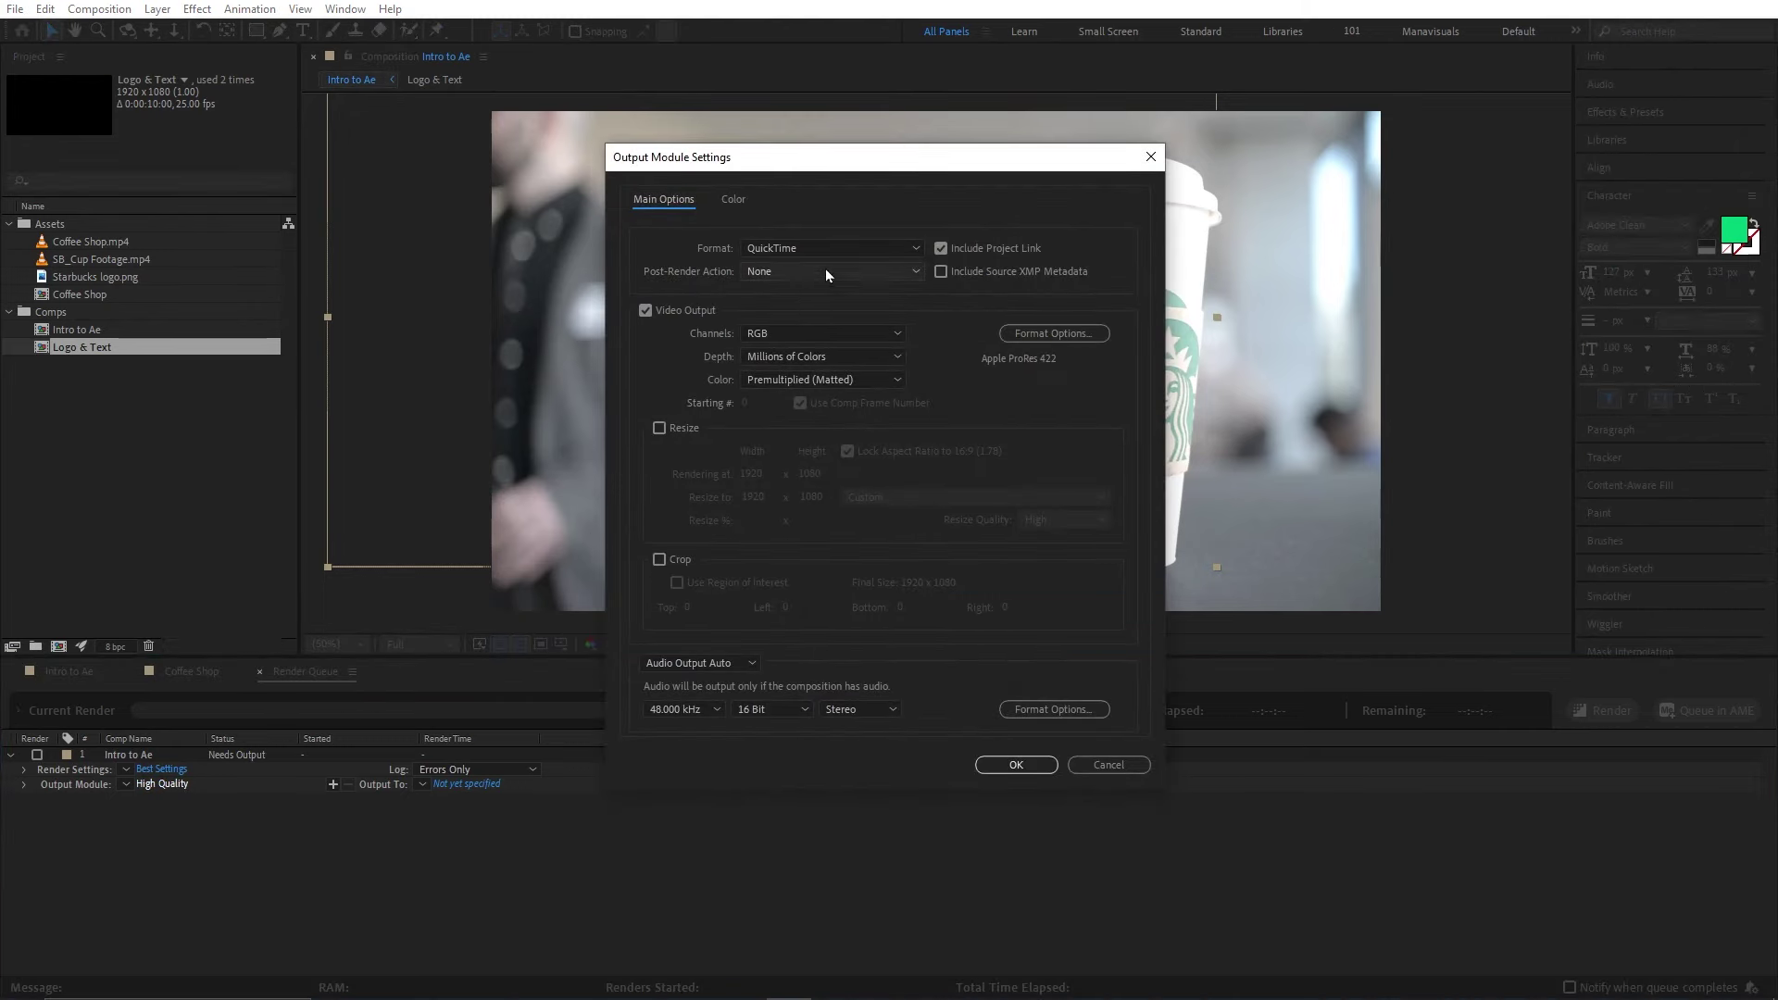
click(841, 250)
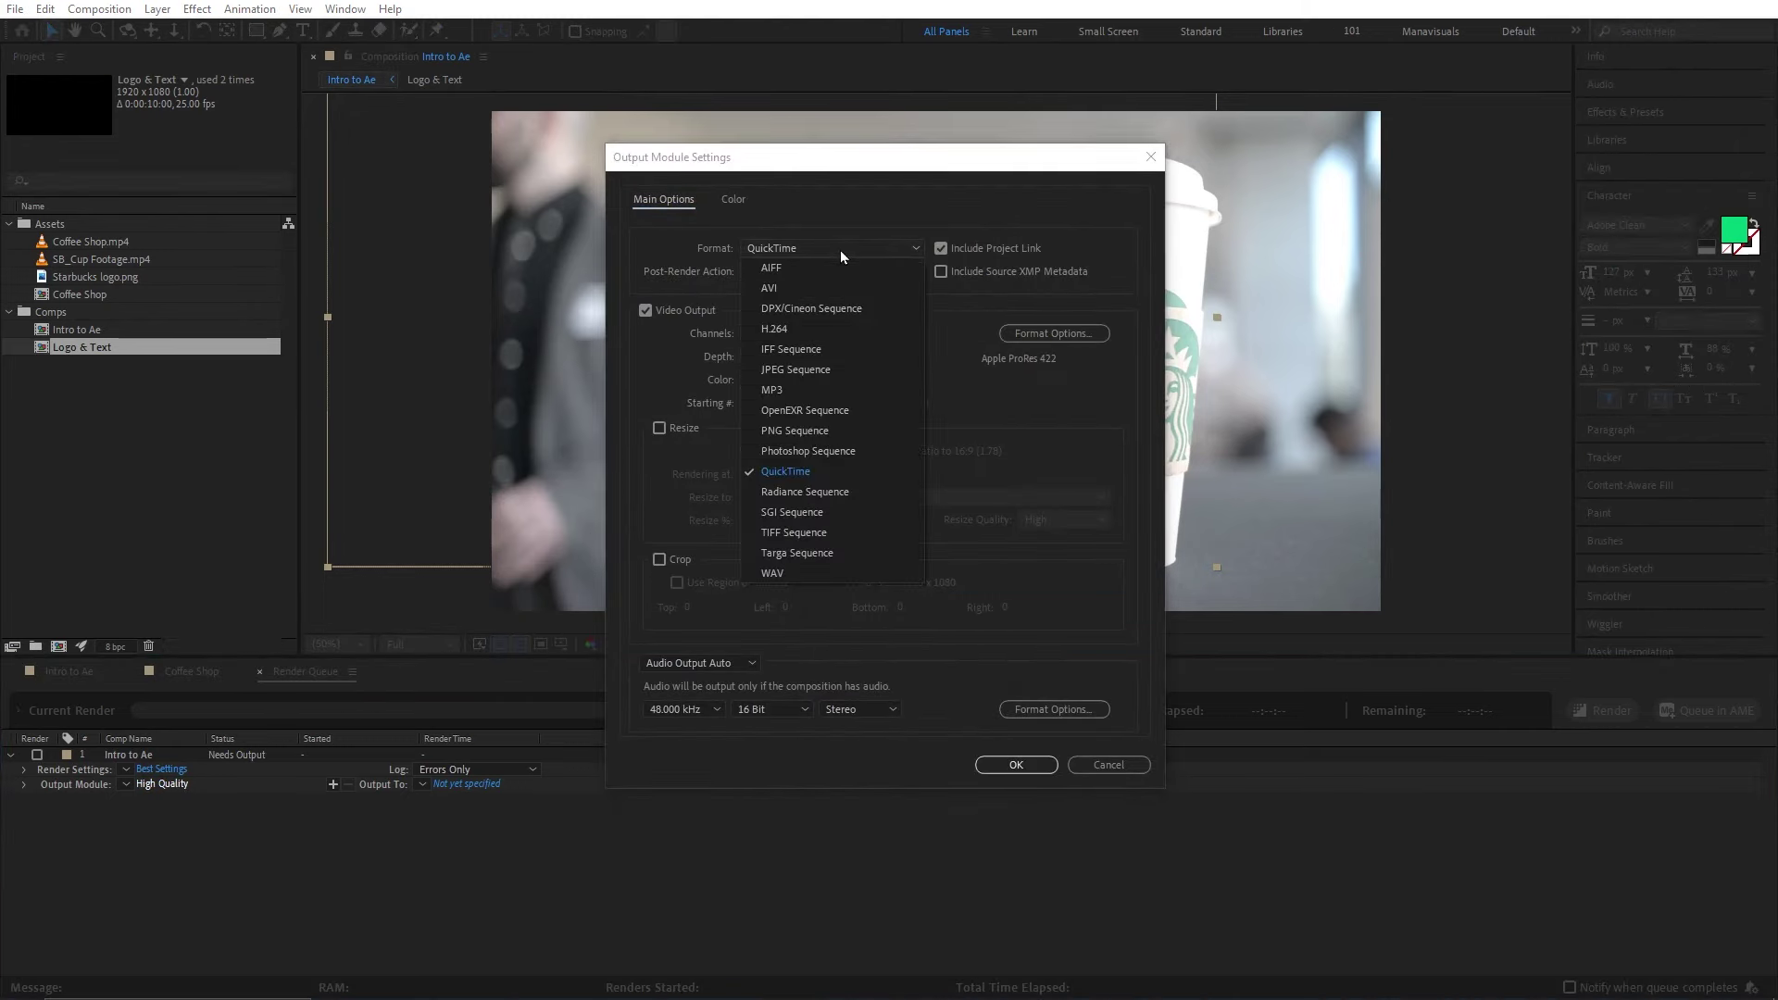
click(836, 336)
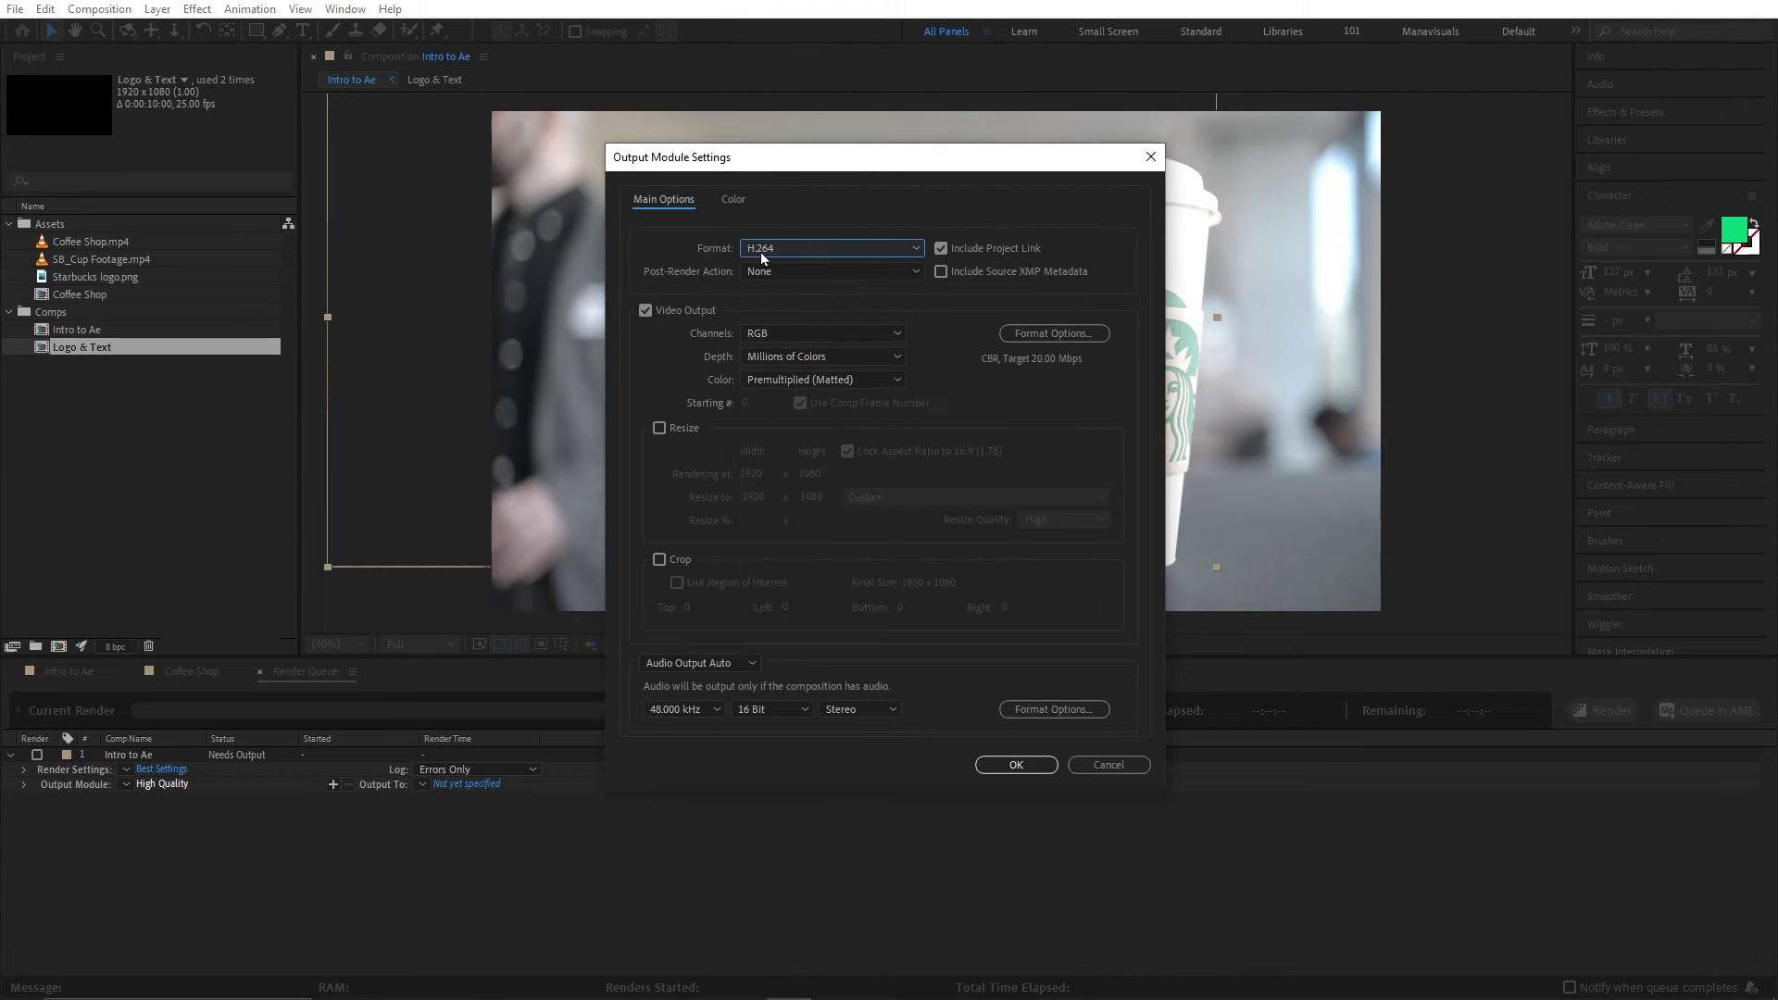
click(984, 765)
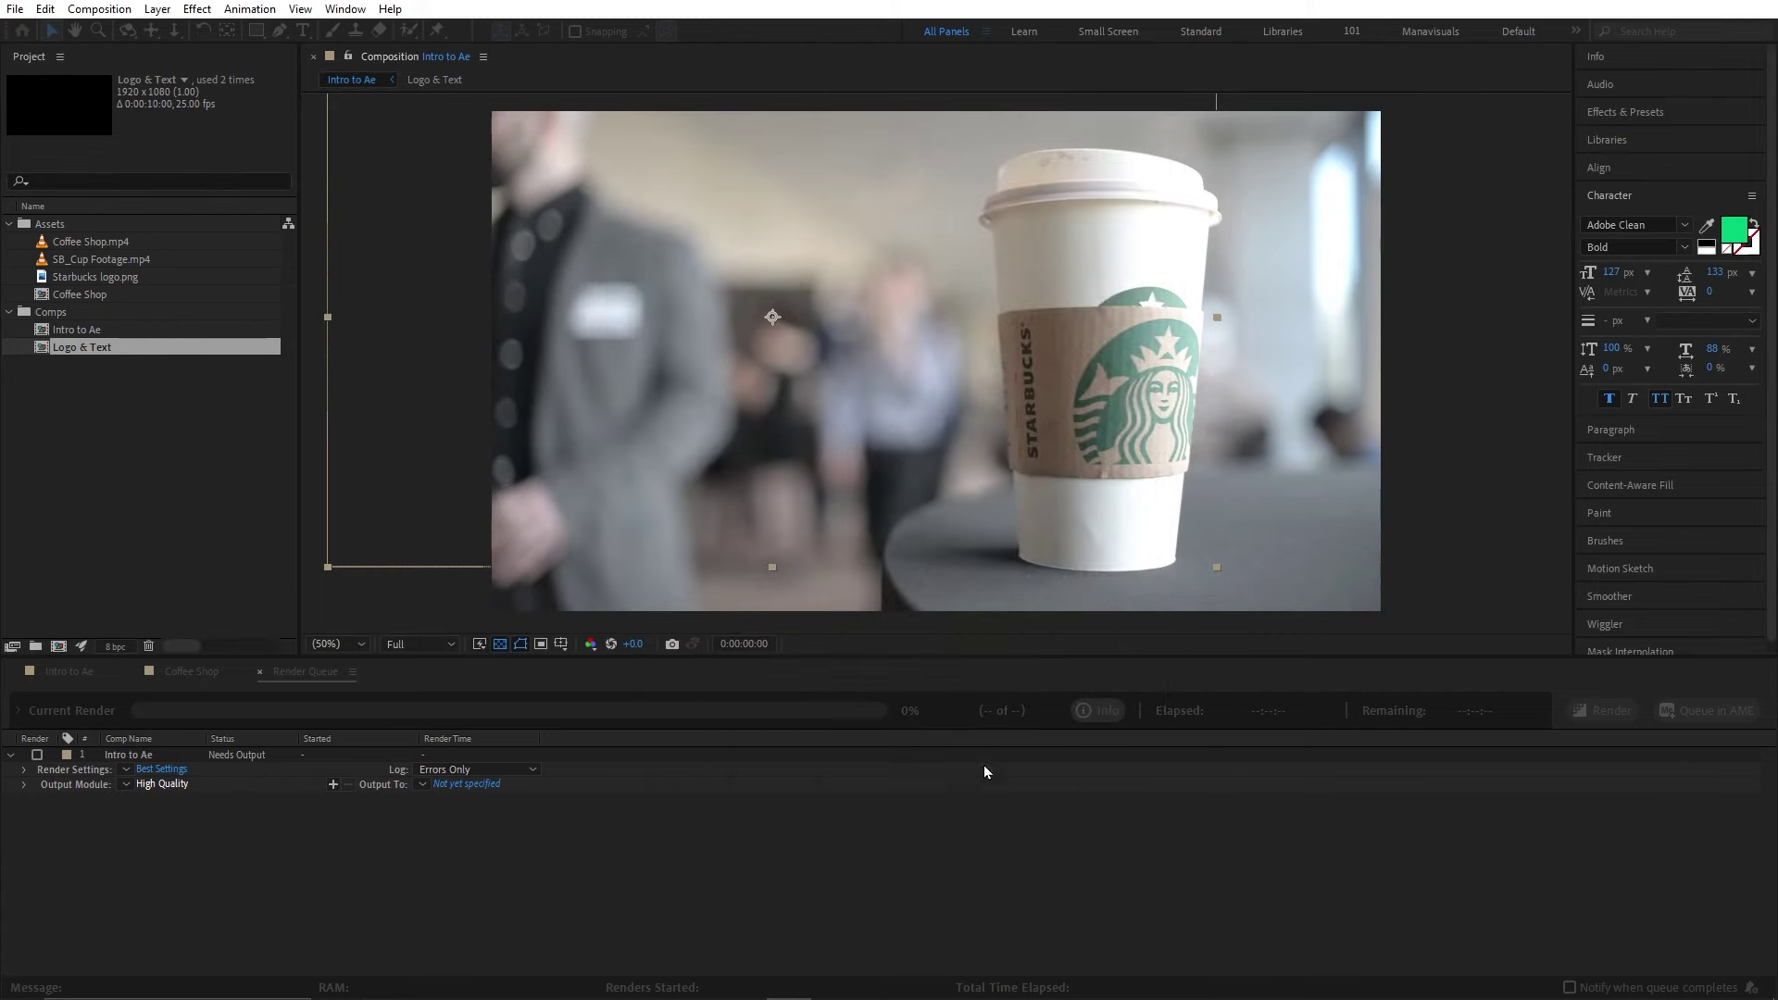
- Render to Intro to Ae_1st Cut.mp4 and play the result in VLC
click(463, 791)
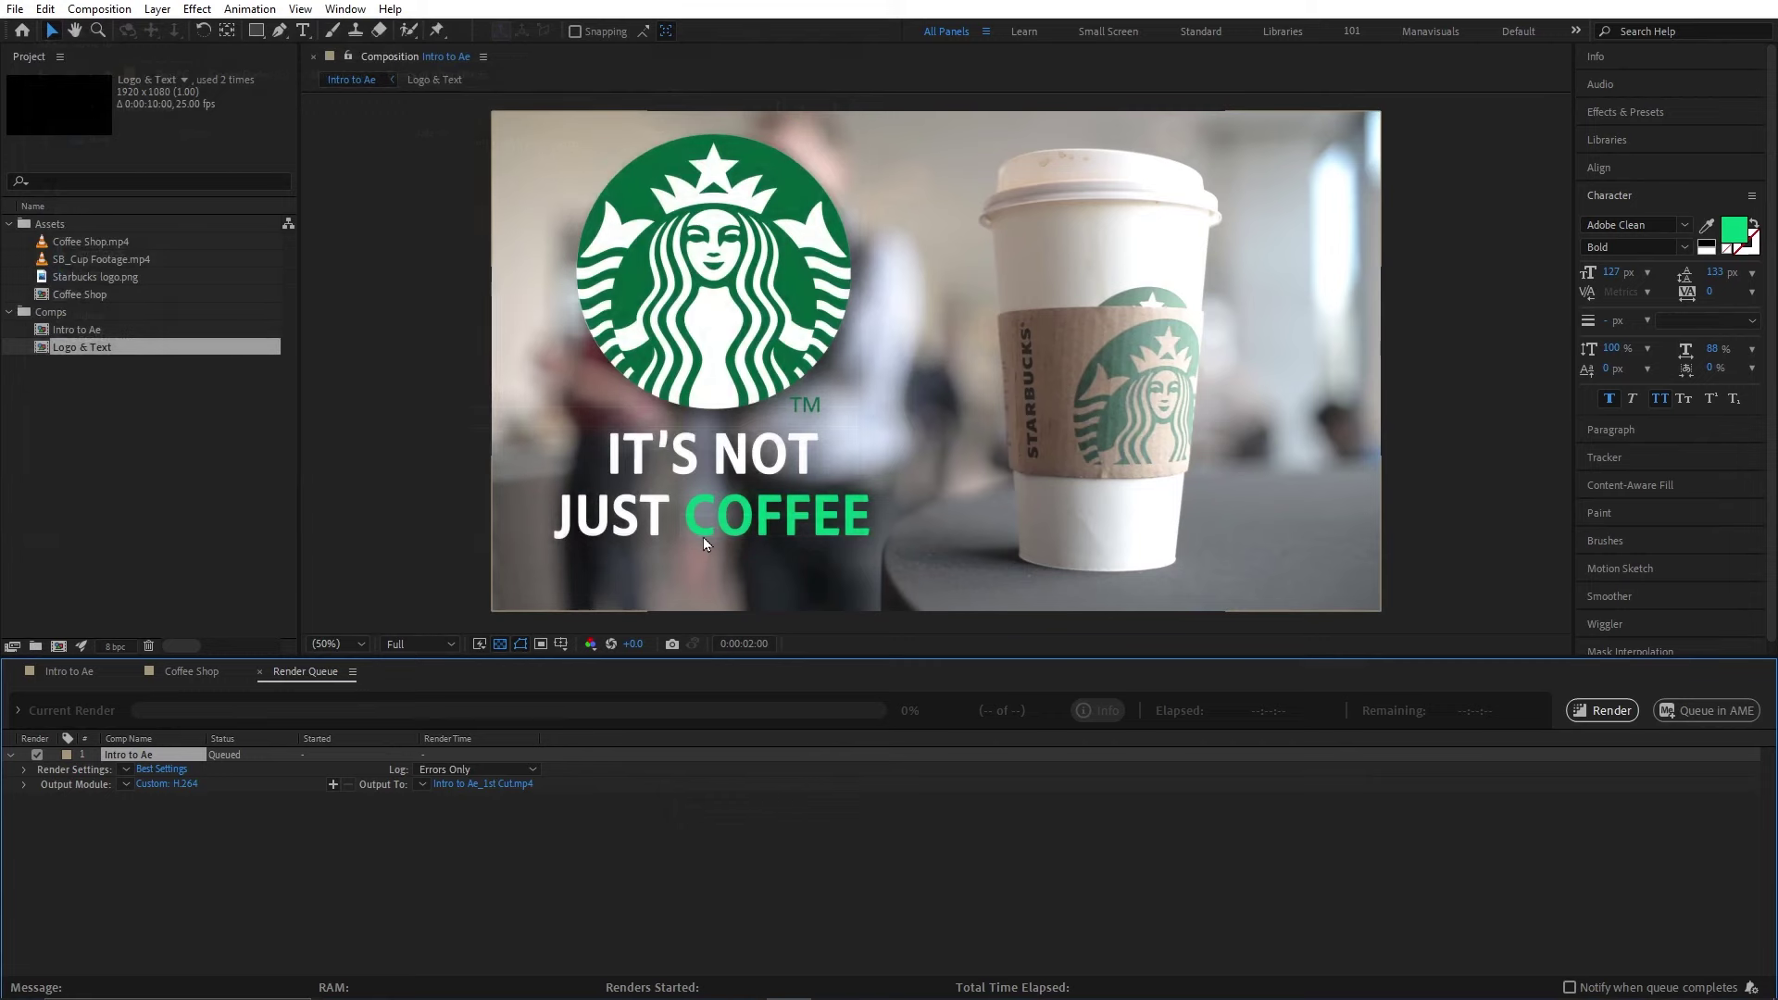
click(1612, 712)
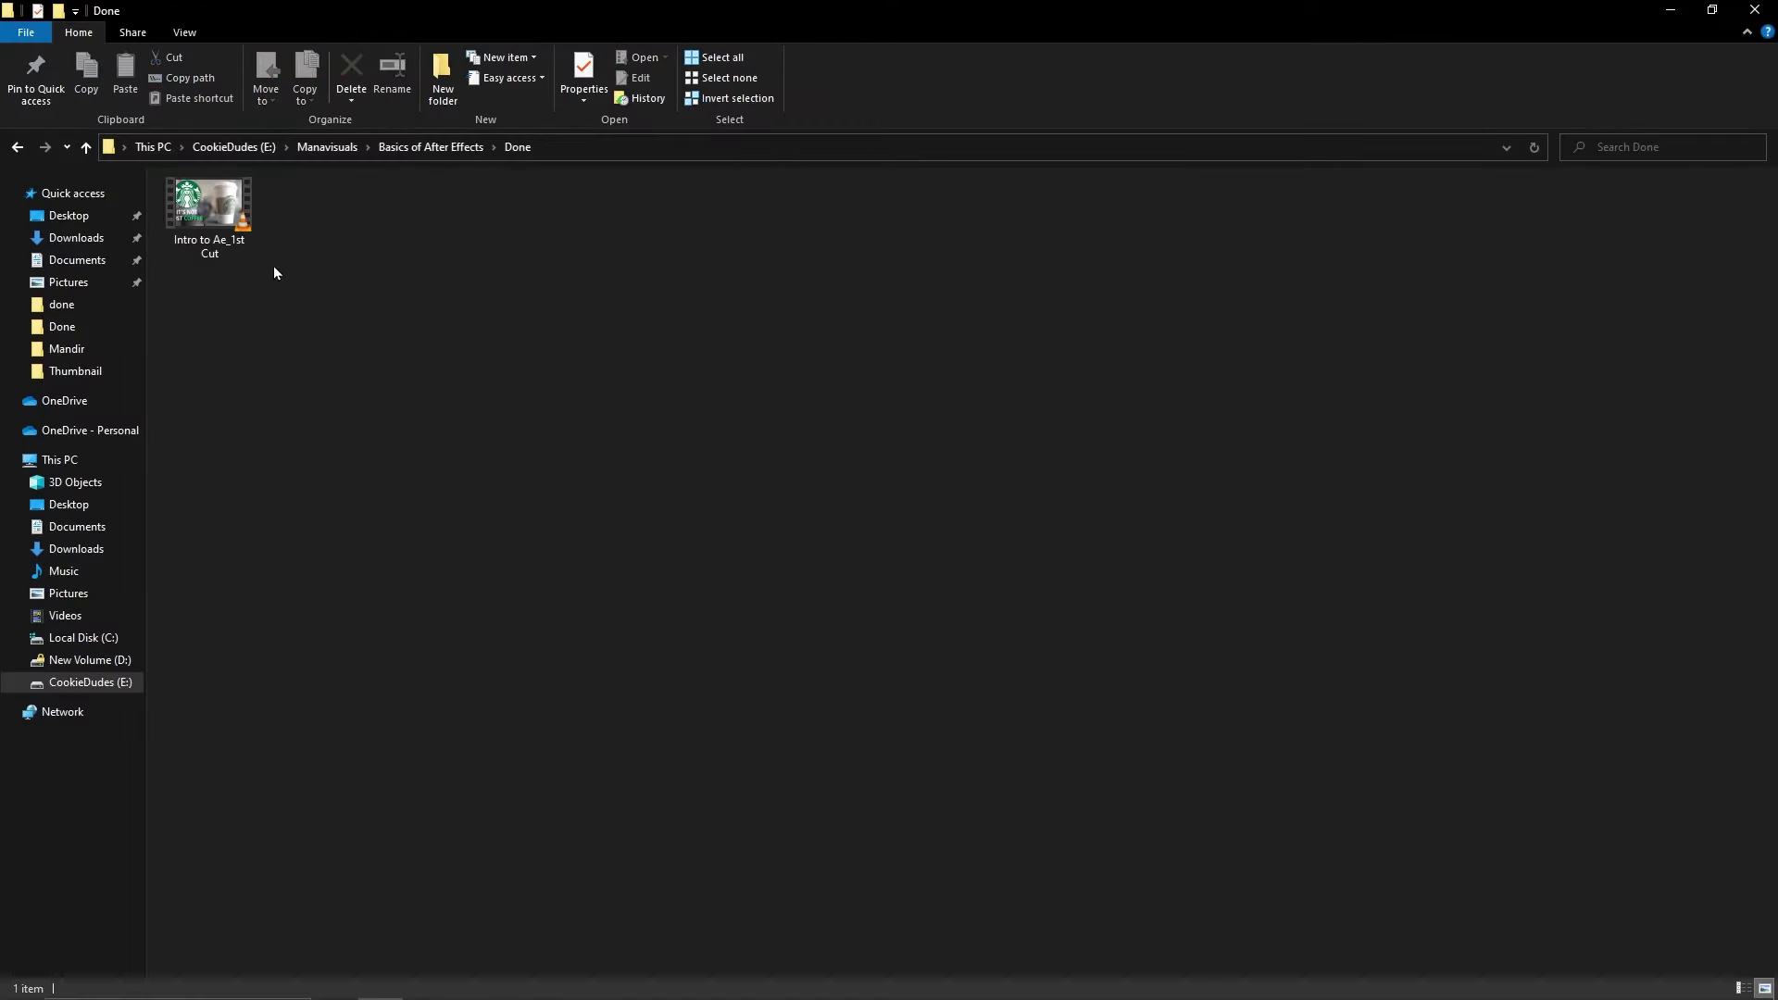
double_click(232, 212)
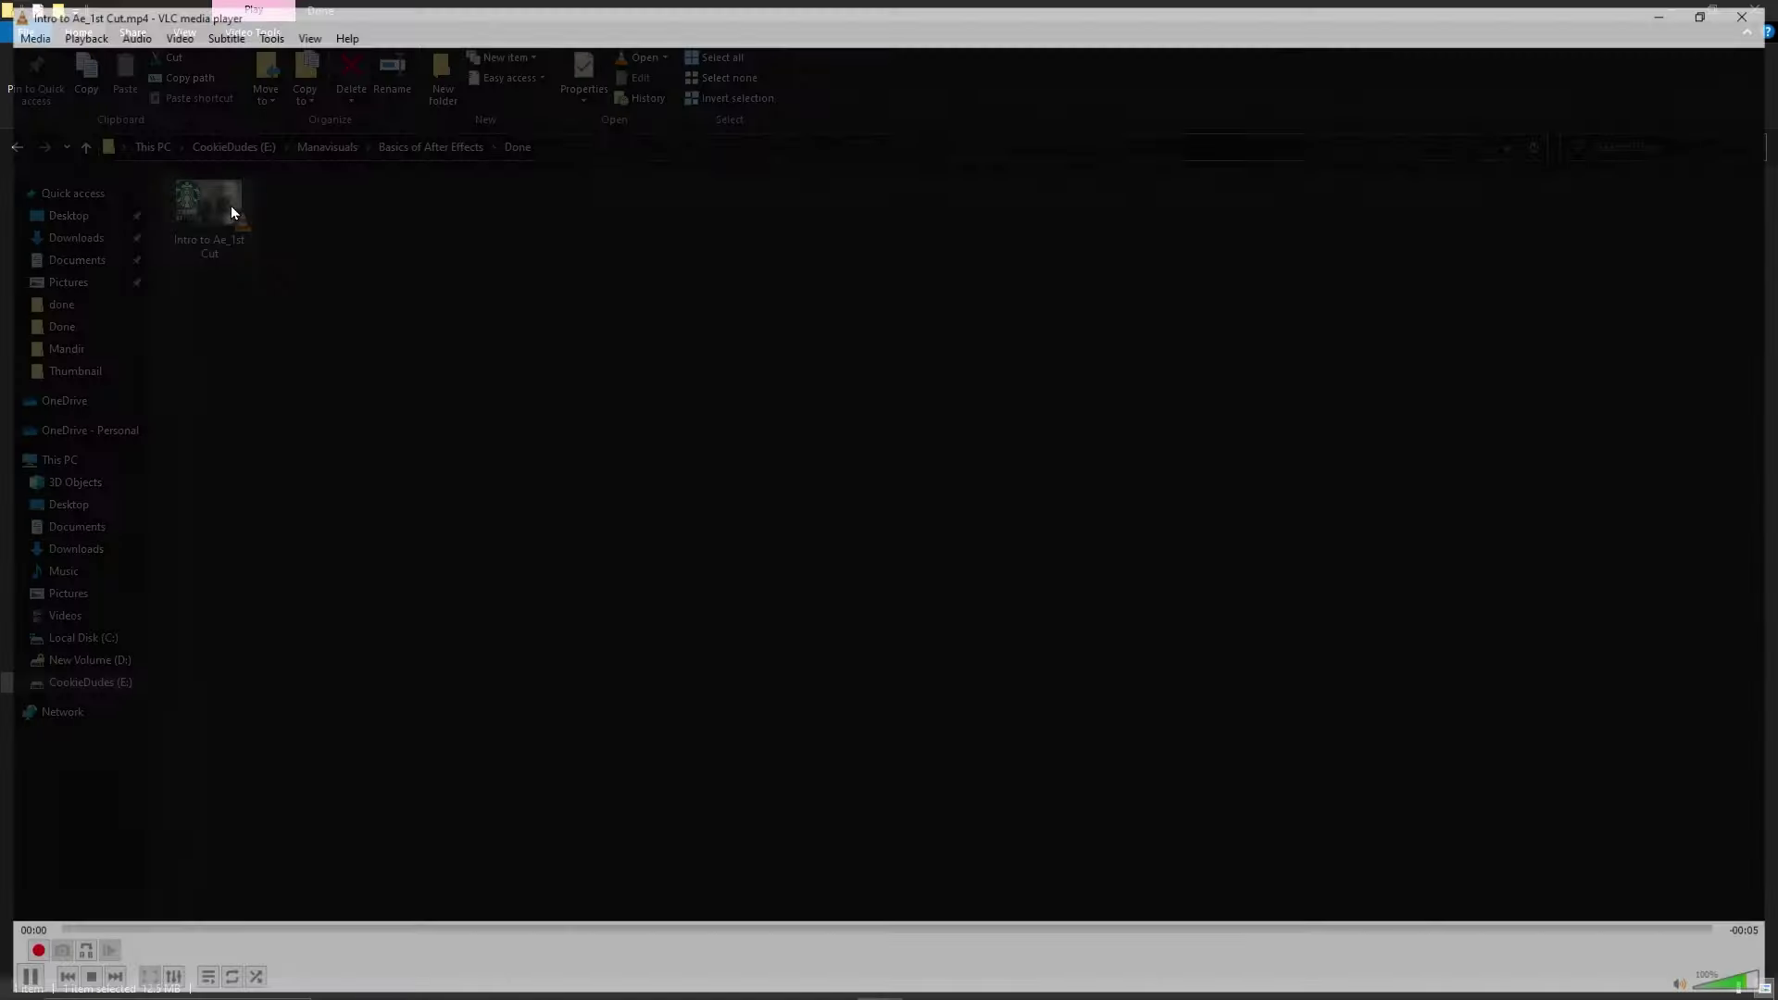